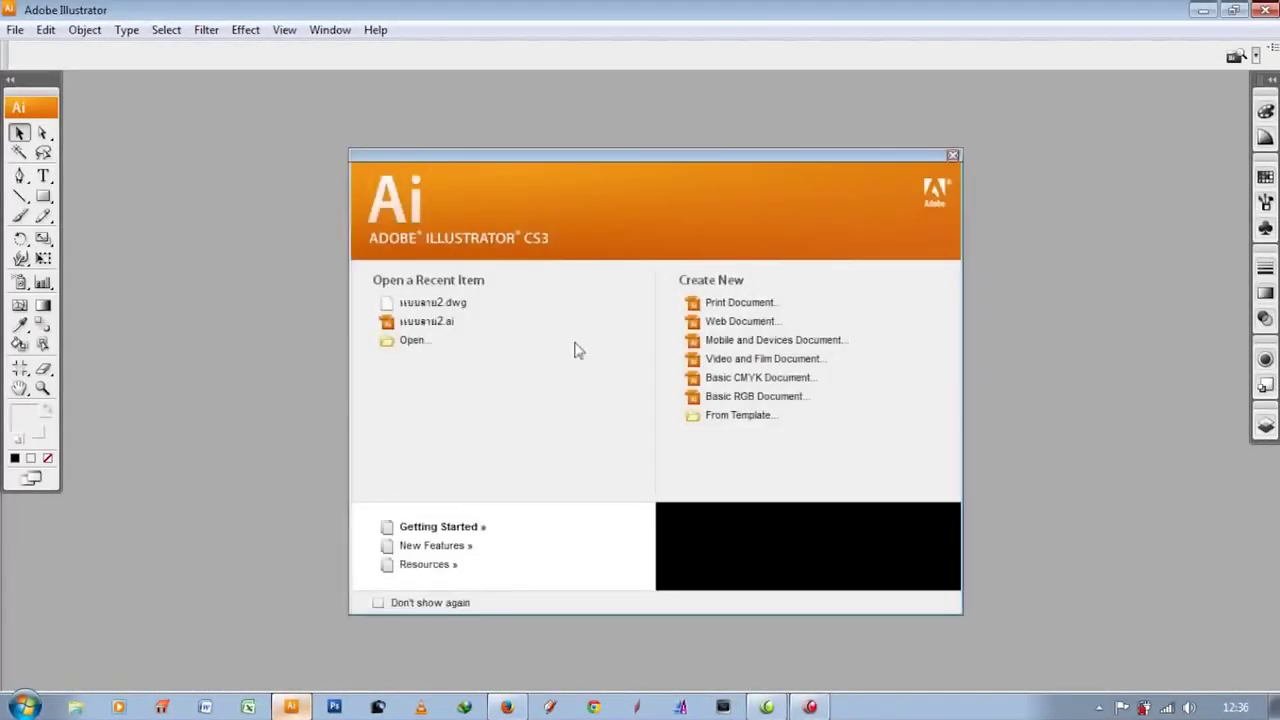
- Create a new Basic CMYK document and browse the Place dialog to the 13-03-2557 desktop folder
{"action": "left_click", "coordinate": [808, 384]}
{"action": "left_click", "coordinate": [848, 228]}
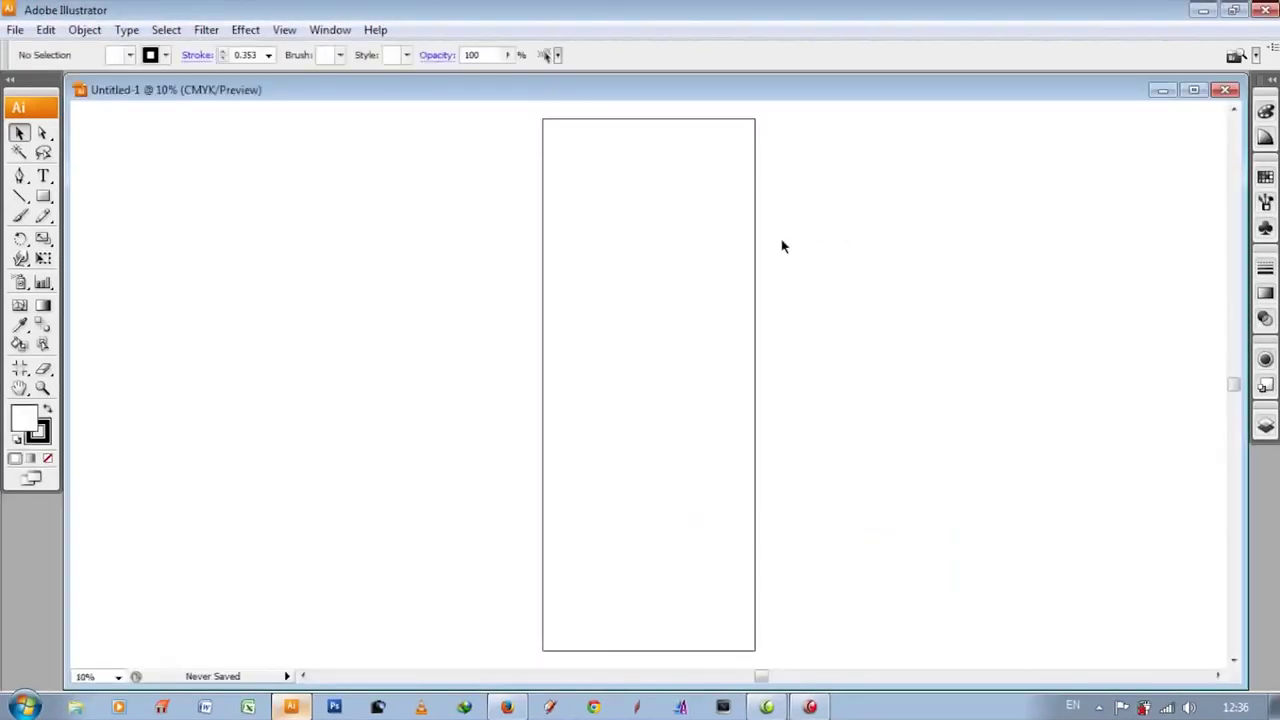
{"action": "left_click", "coordinate": [15, 29]}
{"action": "left_click", "coordinate": [104, 364]}
{"action": "left_click", "coordinate": [701, 80]}
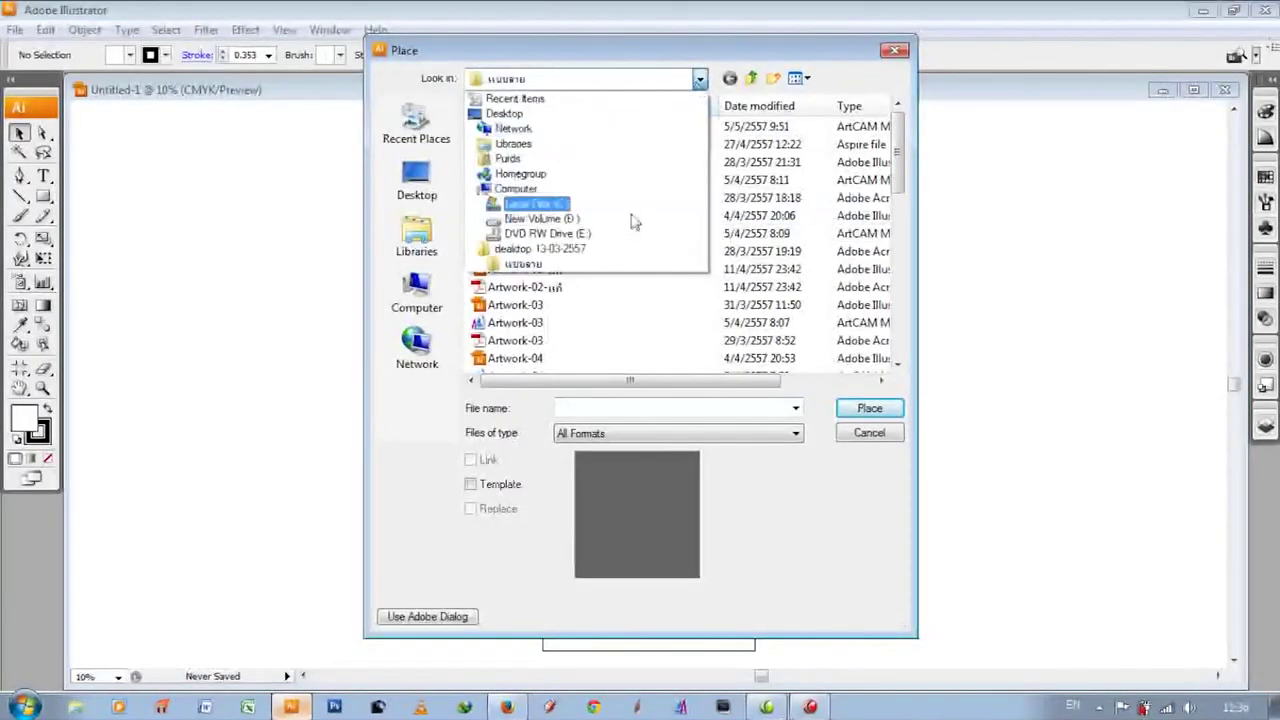
{"action": "left_click", "coordinate": [643, 248]}
- Place the '003 copy' image from the 2557-05-05 folder
{"action": "scroll", "coordinate": [647, 228], "scroll_direction": "down", "scroll_amount": 2}
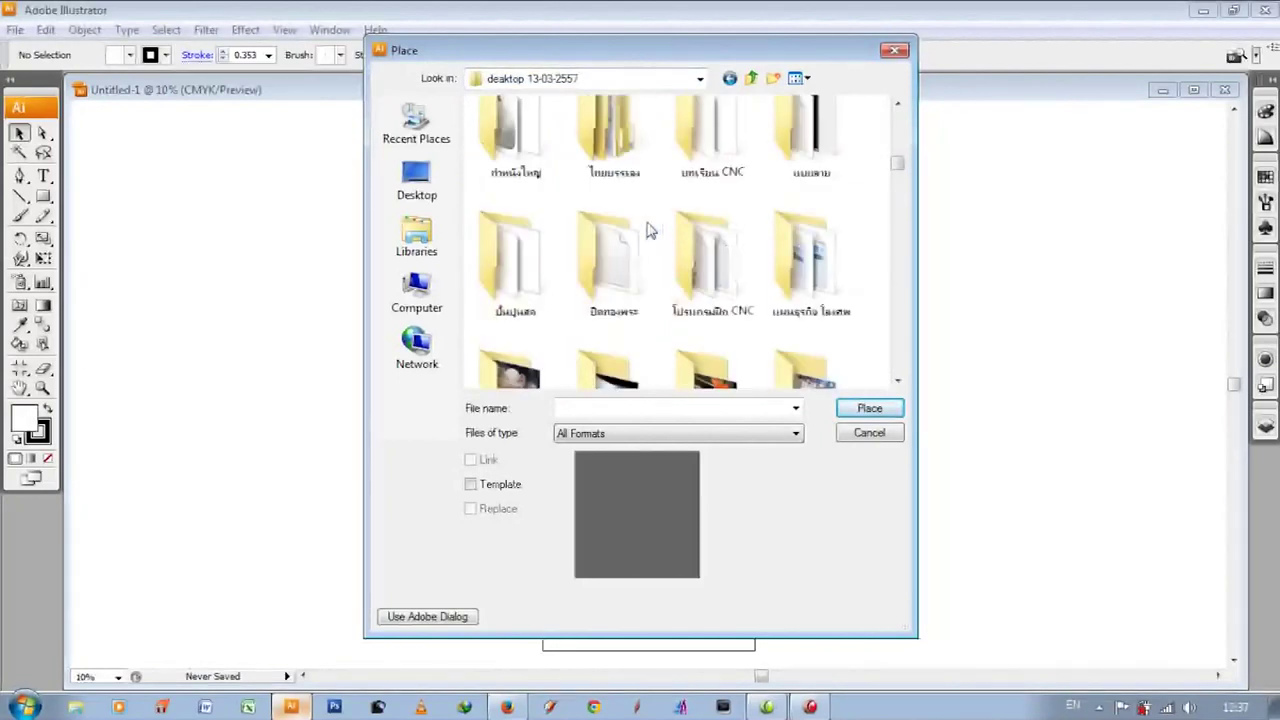
{"action": "scroll", "coordinate": [650, 227], "scroll_direction": "down", "scroll_amount": 2}
{"action": "scroll", "coordinate": [657, 226], "scroll_direction": "down", "scroll_amount": 2}
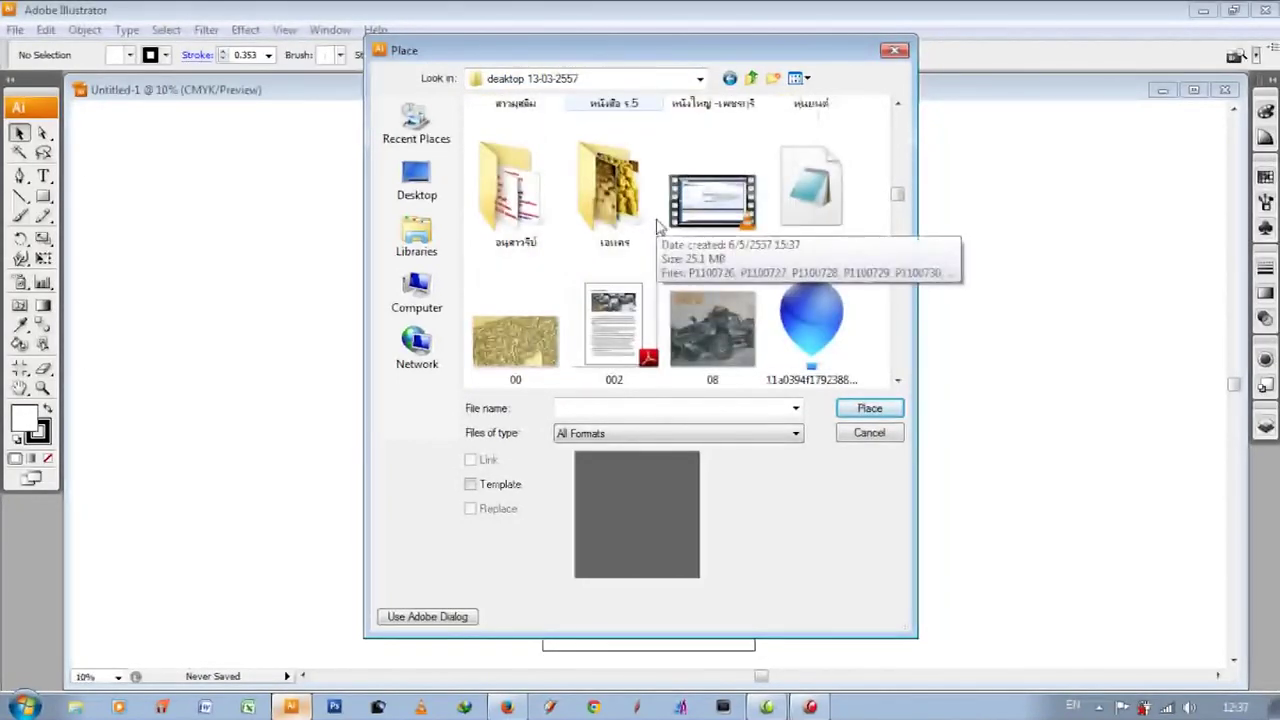
{"action": "scroll", "coordinate": [660, 230], "scroll_direction": "down", "scroll_amount": 2}
{"action": "scroll", "coordinate": [673, 253], "scroll_direction": "down", "scroll_amount": 2}
{"action": "scroll", "coordinate": [673, 253], "scroll_direction": "up", "scroll_amount": 2}
{"action": "scroll", "coordinate": [673, 252], "scroll_direction": "up", "scroll_amount": 2}
{"action": "scroll", "coordinate": [673, 251], "scroll_direction": "up", "scroll_amount": 2}
{"action": "scroll", "coordinate": [673, 250], "scroll_direction": "up", "scroll_amount": 1}
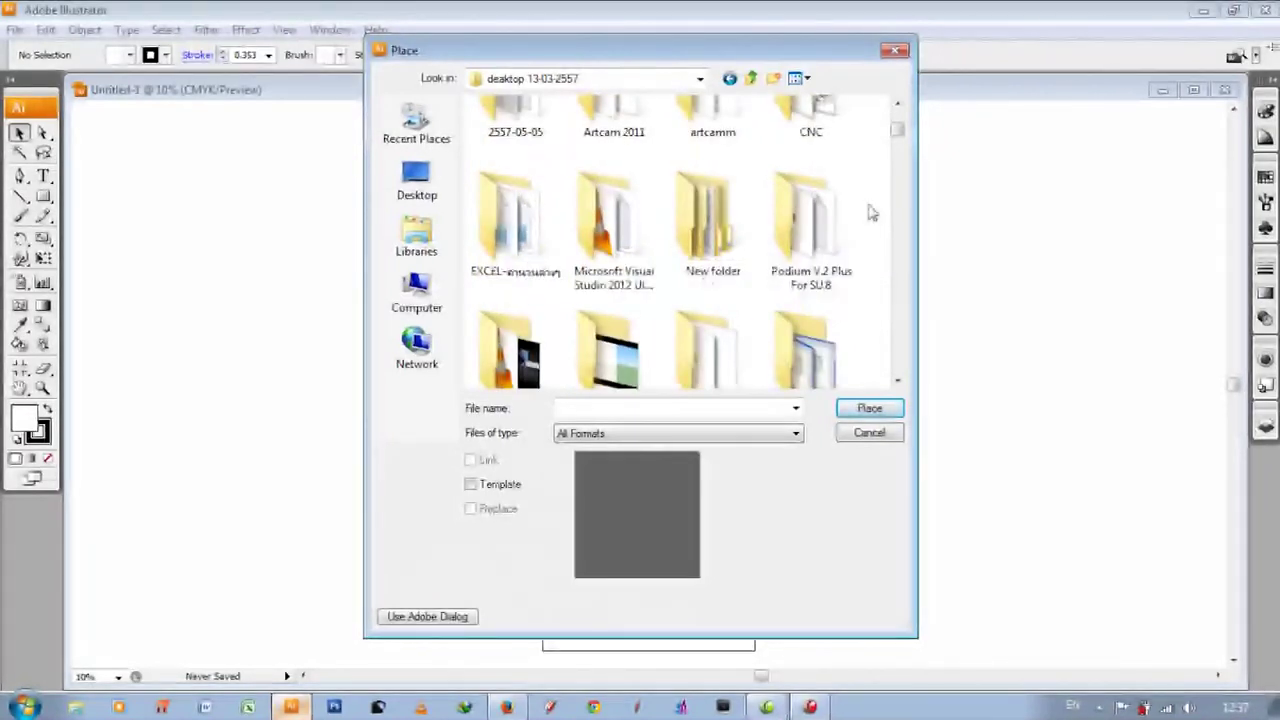
{"action": "scroll", "coordinate": [672, 238], "scroll_direction": "down", "scroll_amount": 2}
{"action": "scroll", "coordinate": [672, 225], "scroll_direction": "up", "scroll_amount": 3}
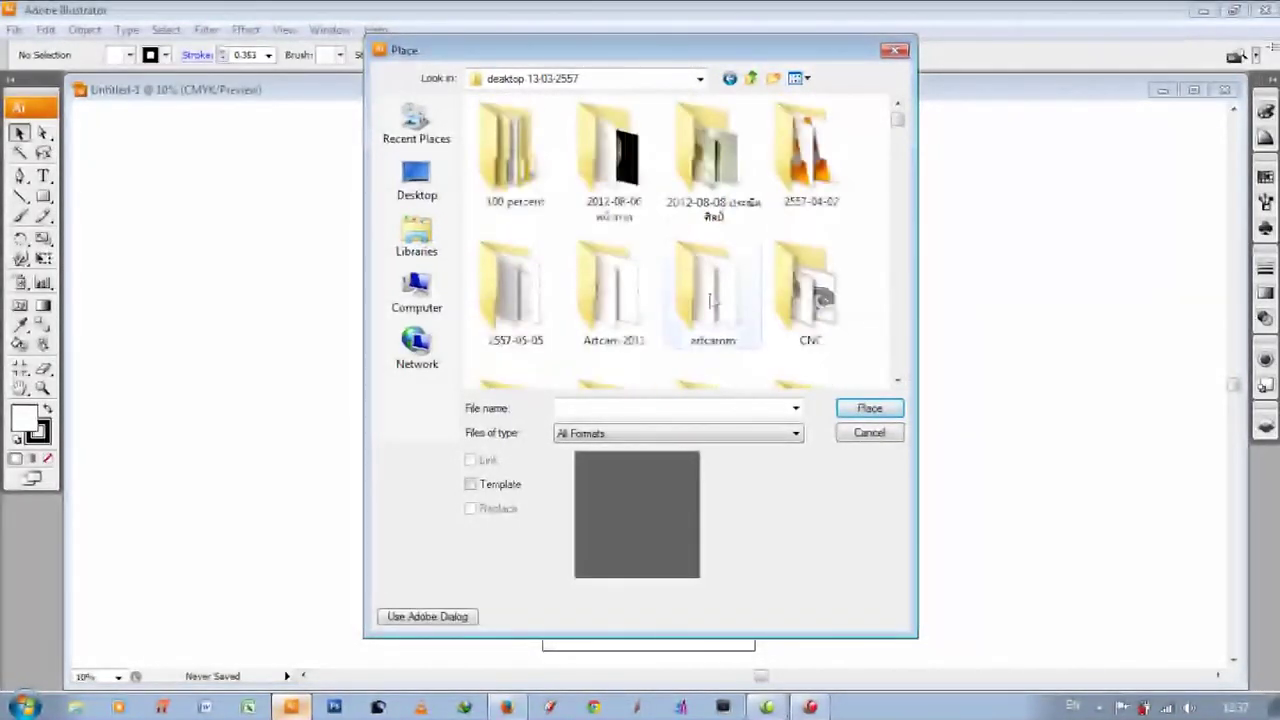
{"action": "double_click", "coordinate": [514, 286]}
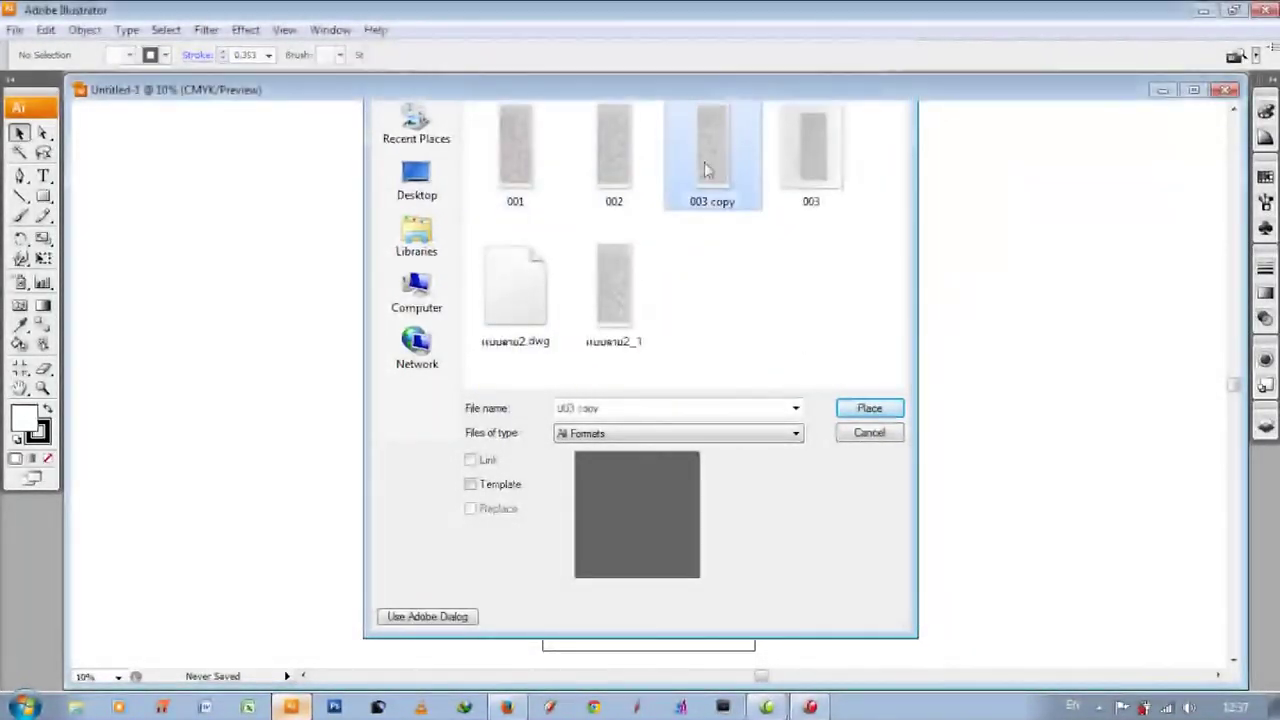
{"action": "double_click", "coordinate": [709, 152]}
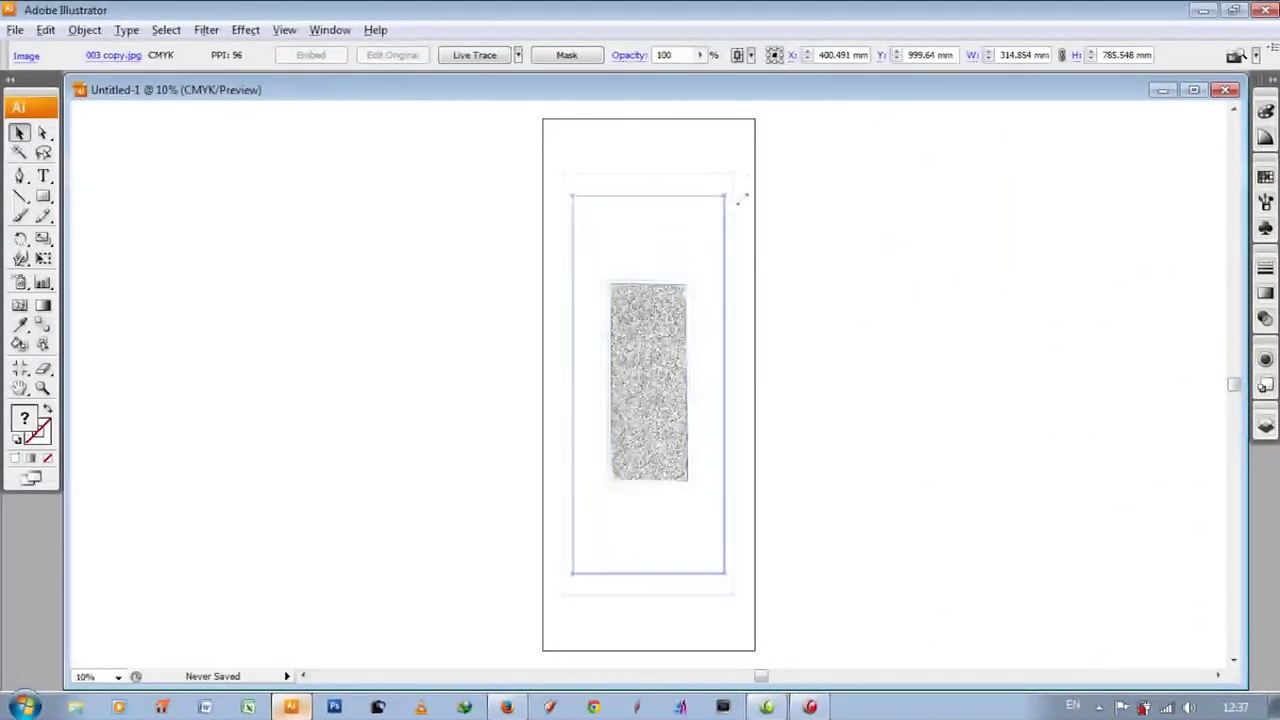
- Scale the scan to fill the artboard, fade it to 43% opacity, and show rulers
{"action": "left_click_drag", "start_coordinate": [692, 281], "coordinate": [757, 121]}
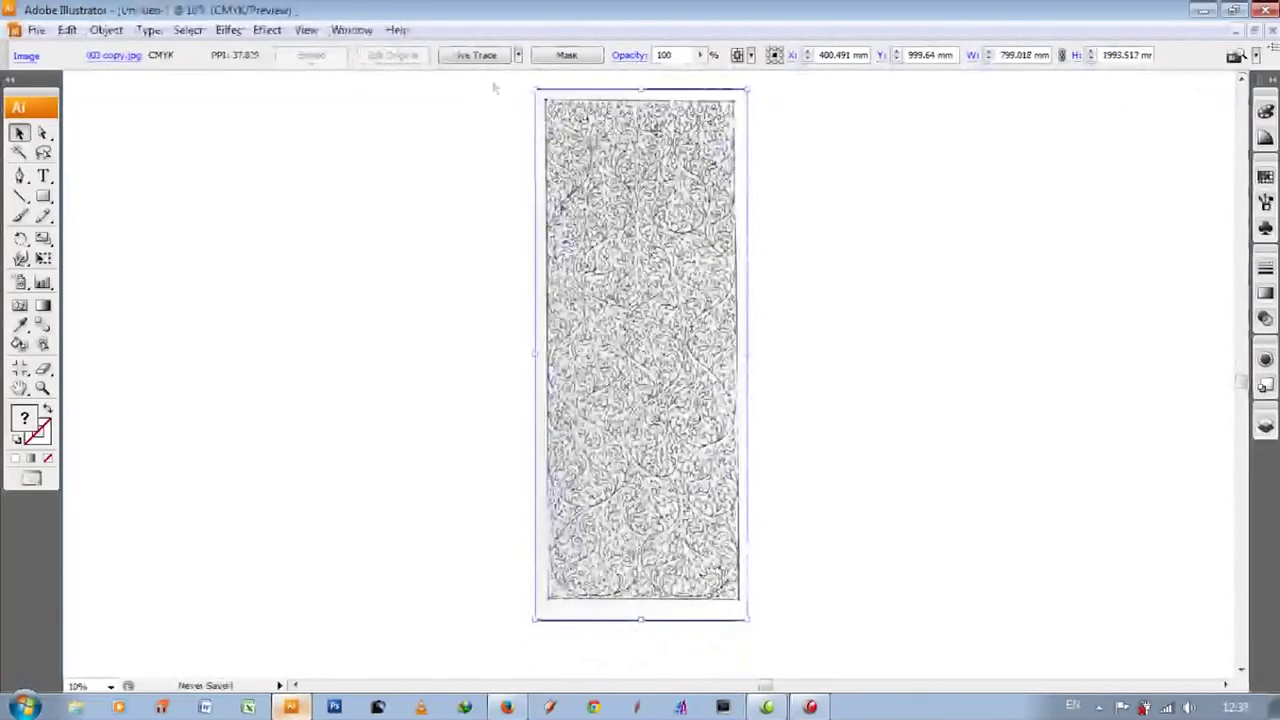
{"action": "mouse_move", "coordinate": [676, 78]}
{"action": "left_mouse_down"}
{"action": "mouse_move", "coordinate": [642, 79]}
{"action": "mouse_move", "coordinate": [676, 100]}
{"action": "mouse_move", "coordinate": [691, 600]}
{"action": "left_mouse_up"}
{"action": "left_click", "coordinate": [306, 29]}
{"action": "left_click", "coordinate": [430, 414]}
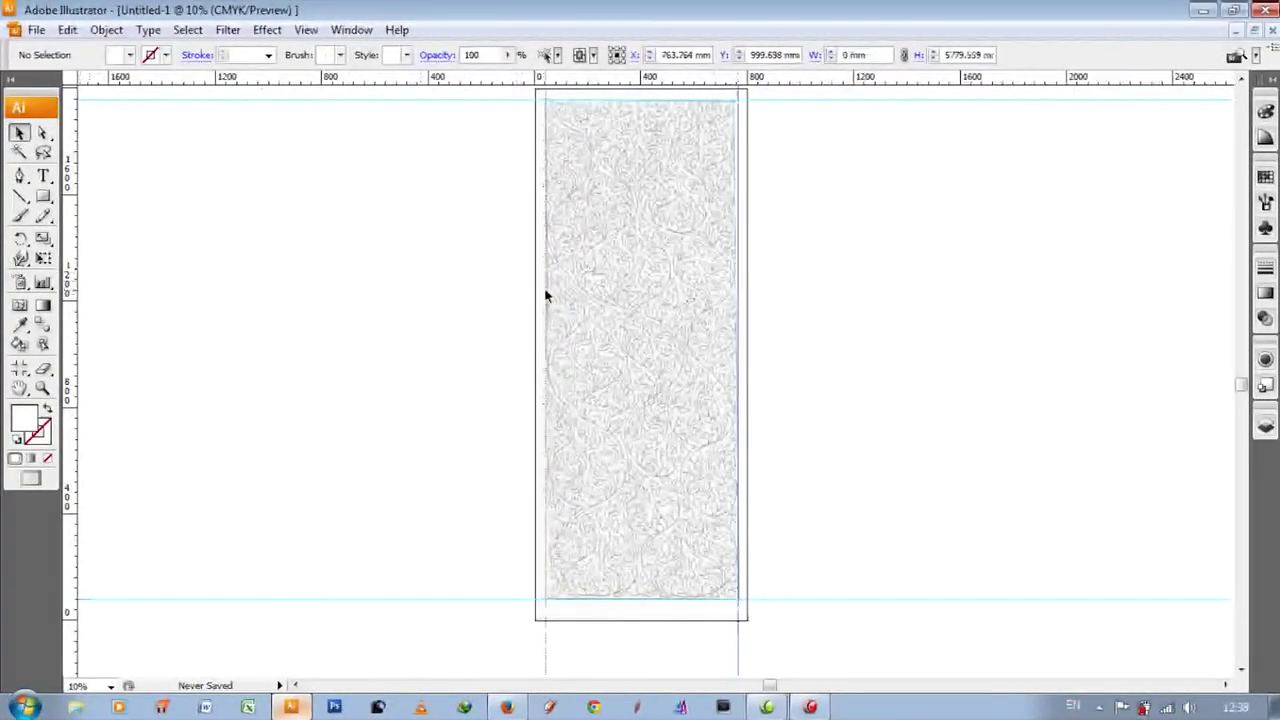
- Zoom in to about 300% with panels hidden and begin outlining the right flame's tip
{"action": "key", "text": "ctrl+plus"}
{"action": "key", "text": "ctrl+plus"}
{"action": "key", "text": "ctrl+plus"}
{"action": "key", "text": "ctrl+plus"}
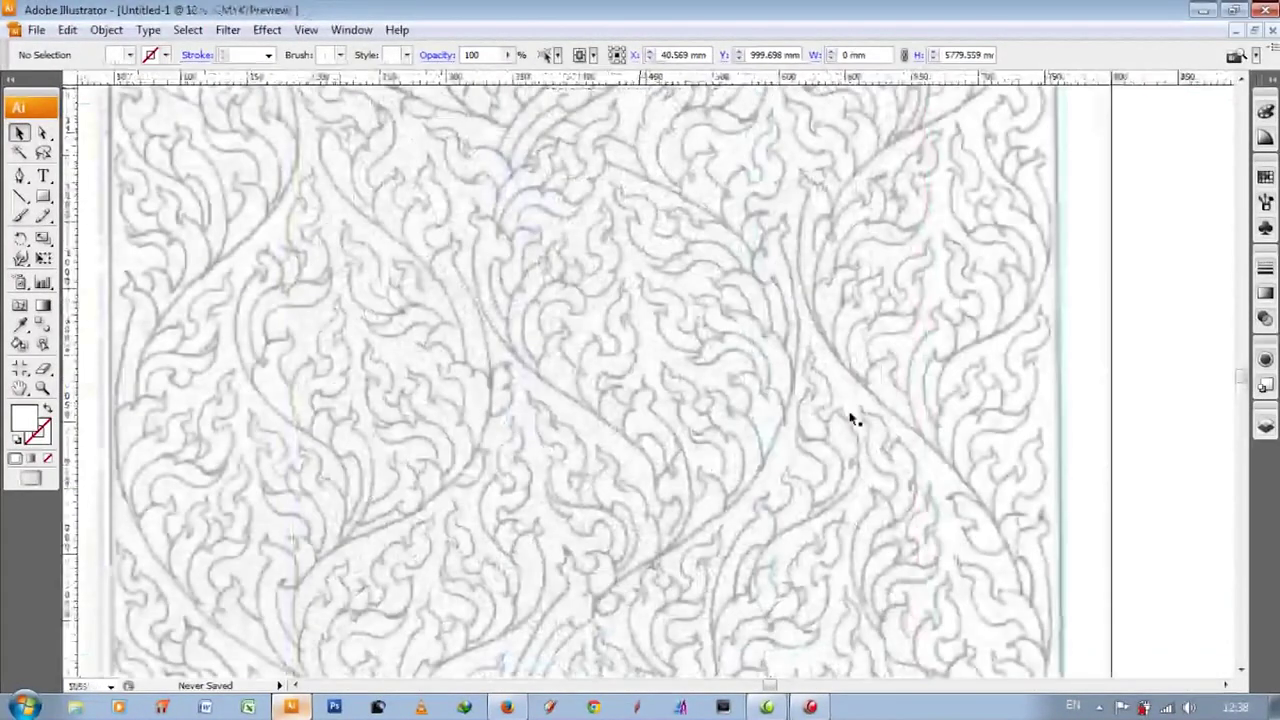
{"action": "key", "text": "ctrl+plus"}
{"action": "key", "text": "ctrl+plus"}
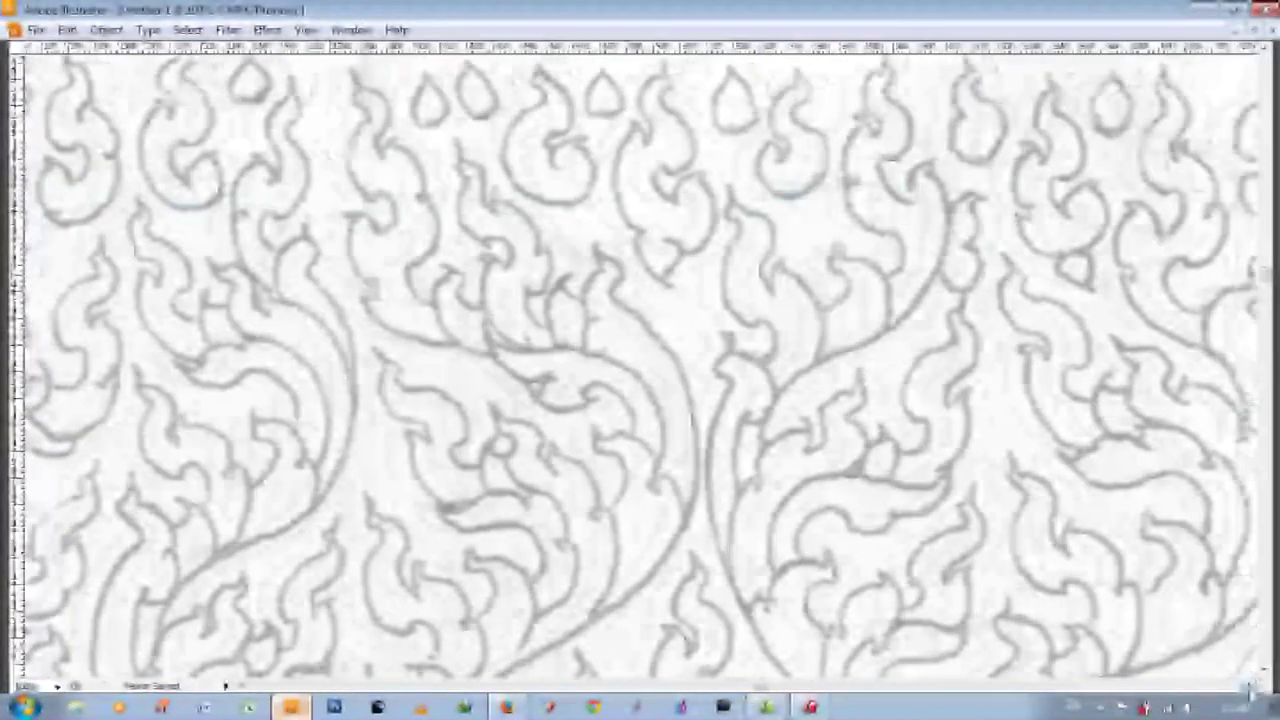
{"action": "key", "text": "Tab"}
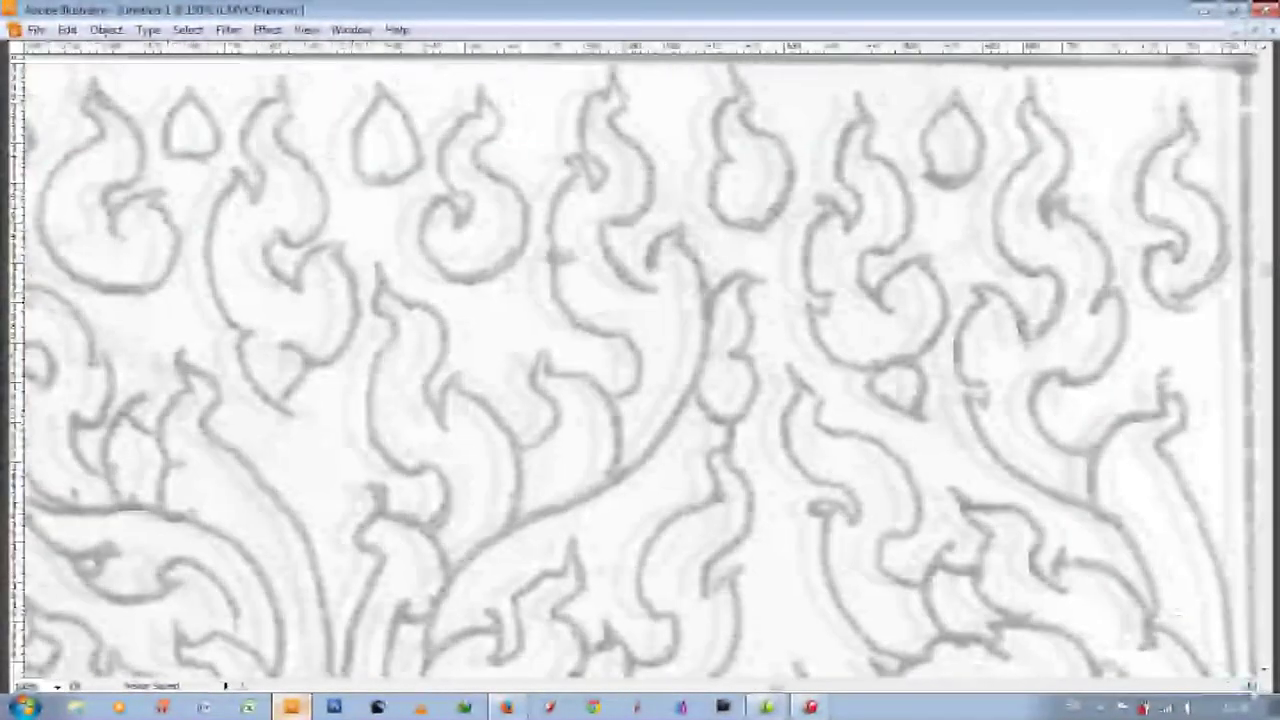
{"action": "key", "text": "ctrl+plus"}
{"action": "key", "text": "ctrl+plus"}
{"action": "key", "text": "ctrl+plus"}
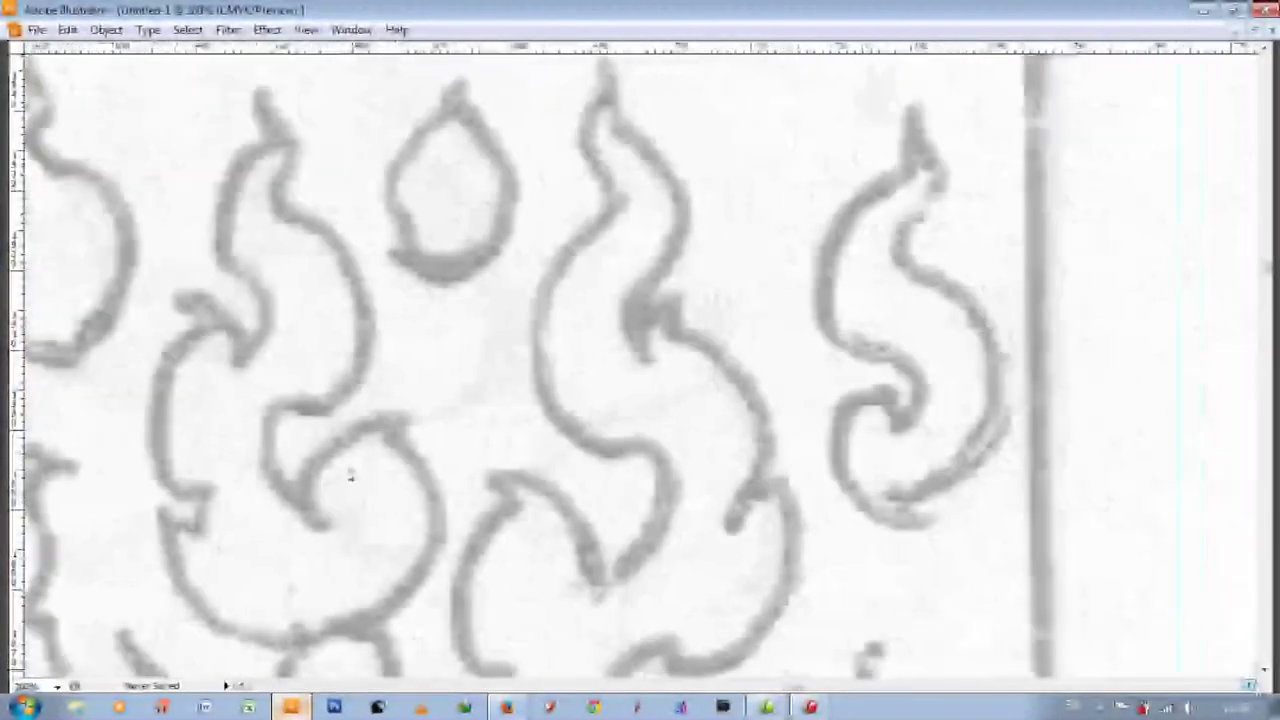
{"action": "key", "text": "Tab"}
{"action": "key", "text": "Tab"}
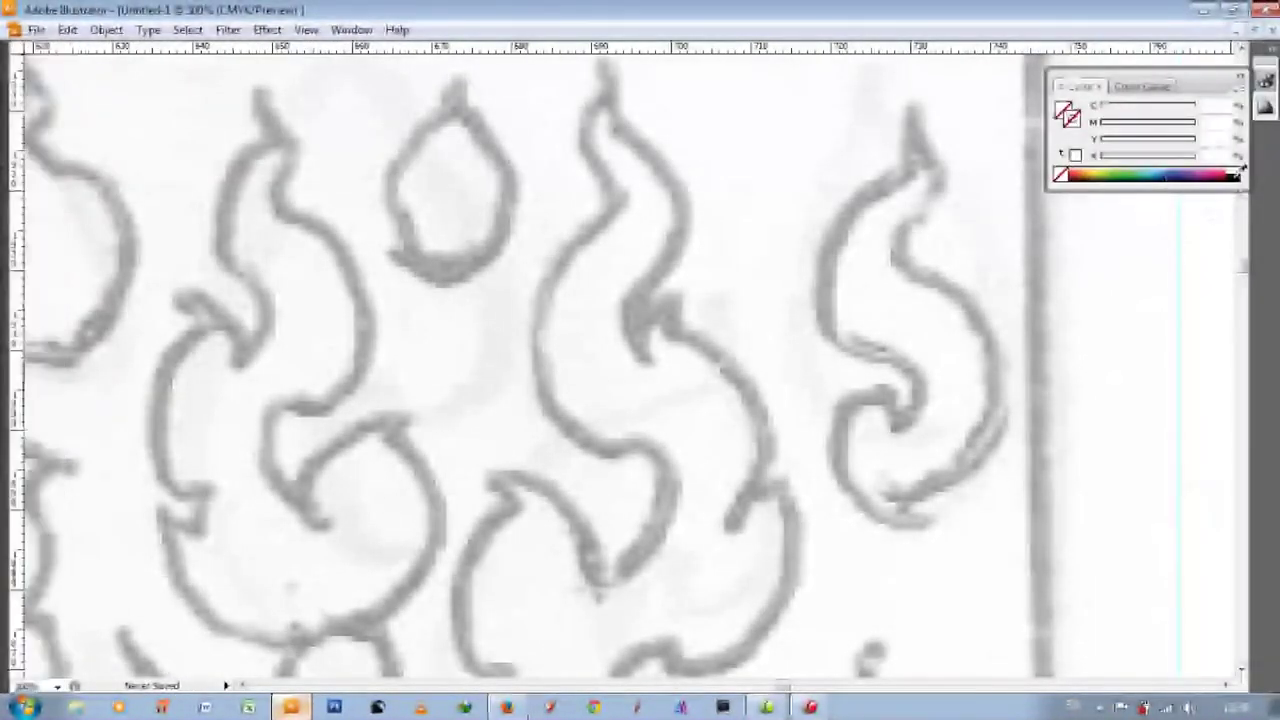
{"action": "key", "text": "Tab"}
{"action": "key", "text": "Tab"}
{"action": "left_click", "coordinate": [914, 98]}
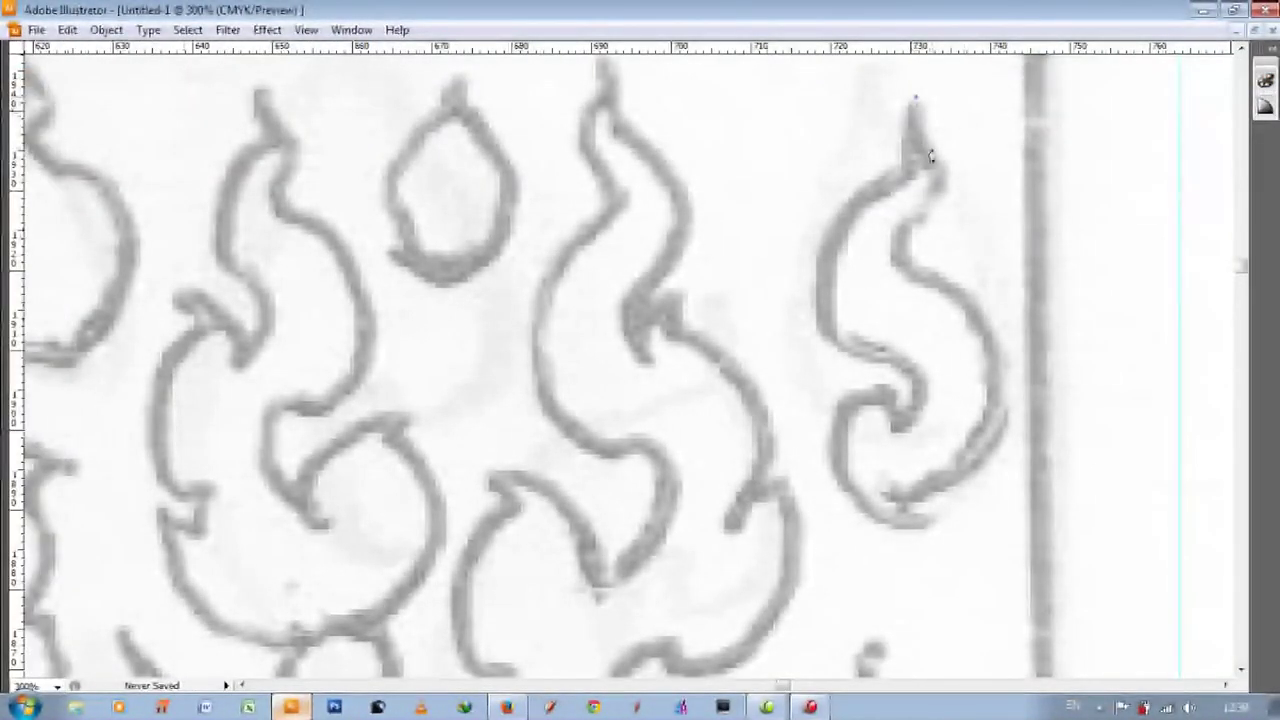
- Curve and close the black outline around the right flame
{"action": "left_click_drag", "start_coordinate": [914, 256], "coordinate": [958, 302]}
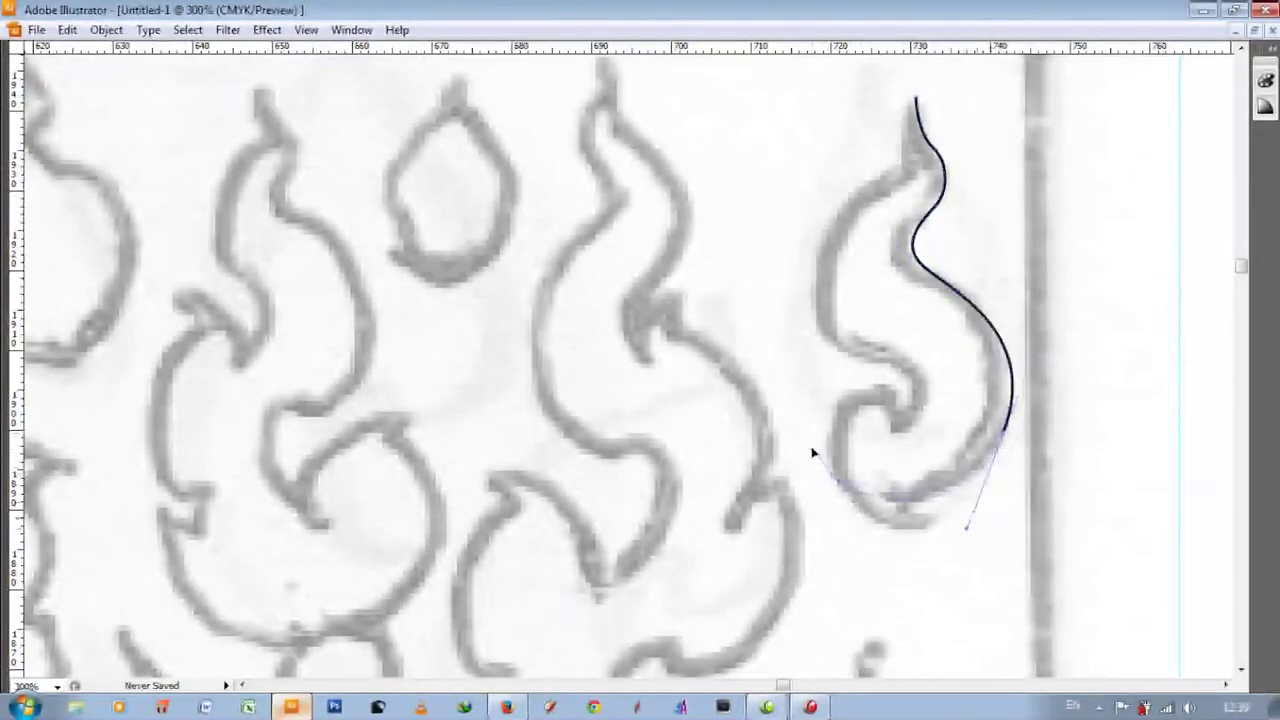
{"action": "scroll", "coordinate": [898, 440], "scroll_direction": "up", "scroll_amount": 1}
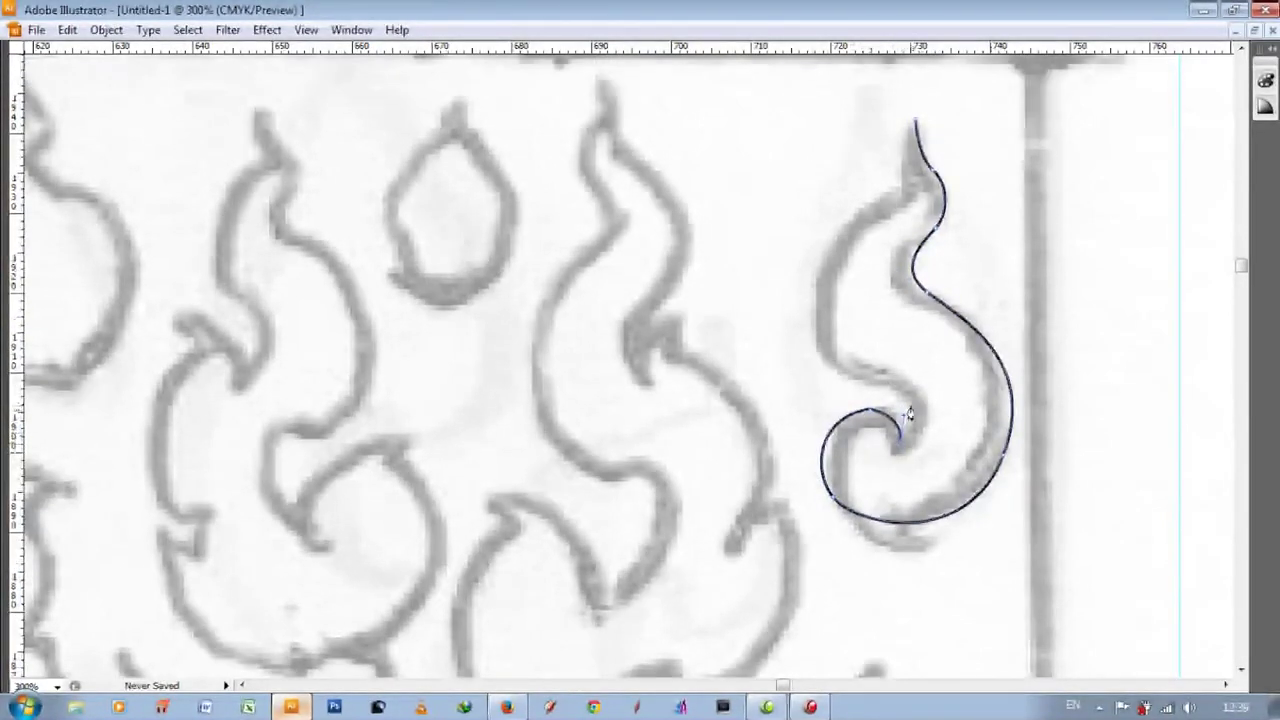
{"action": "scroll", "coordinate": [860, 380], "scroll_direction": "up", "scroll_amount": 1}
{"action": "left_click", "coordinate": [892, 254]}
{"action": "scroll", "coordinate": [892, 254], "scroll_direction": "up", "scroll_amount": 1}
{"action": "left_click", "coordinate": [916, 187]}
- Start the middle flame outline, placing points down its side to the inner notch
{"action": "left_click", "coordinate": [626, 122]}
{"action": "scroll", "coordinate": [640, 206], "scroll_direction": "down", "scroll_amount": 1}
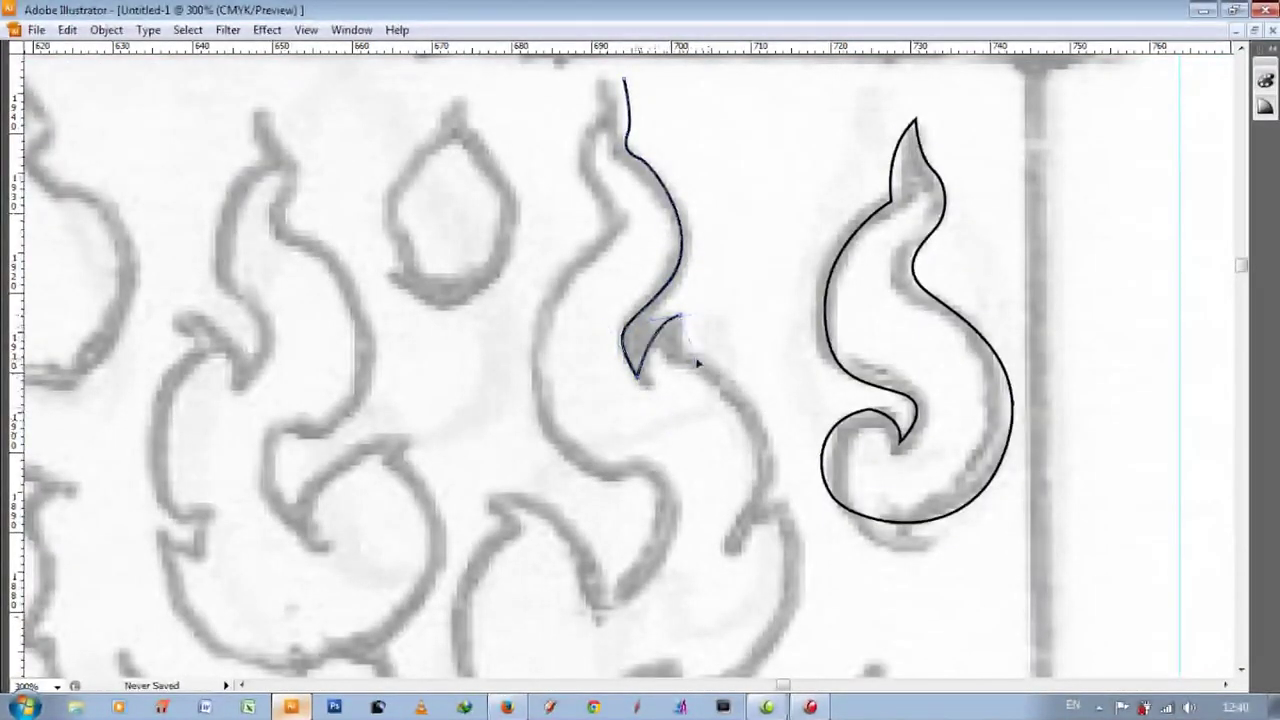
{"action": "scroll", "coordinate": [697, 363], "scroll_direction": "down", "scroll_amount": 3}
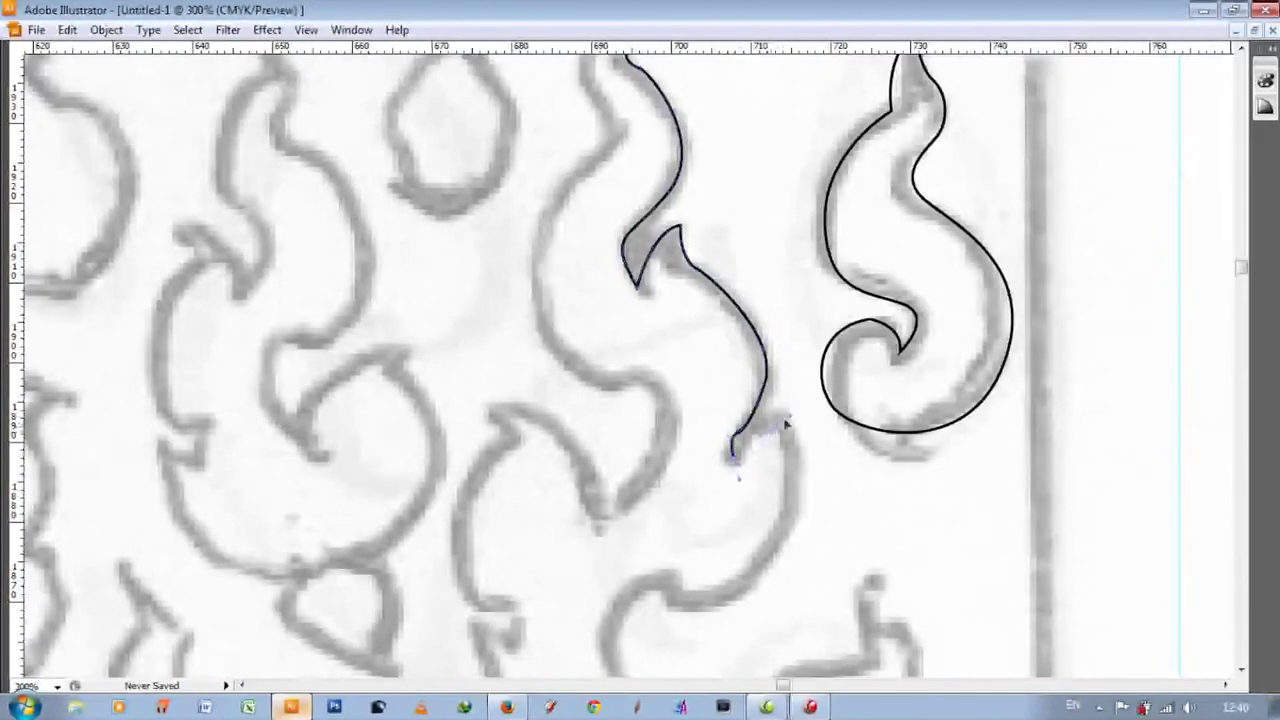
{"action": "scroll", "coordinate": [770, 440], "scroll_direction": "down", "scroll_amount": 4}
{"action": "left_click_drag", "start_coordinate": [721, 494], "coordinate": [600, 555]}
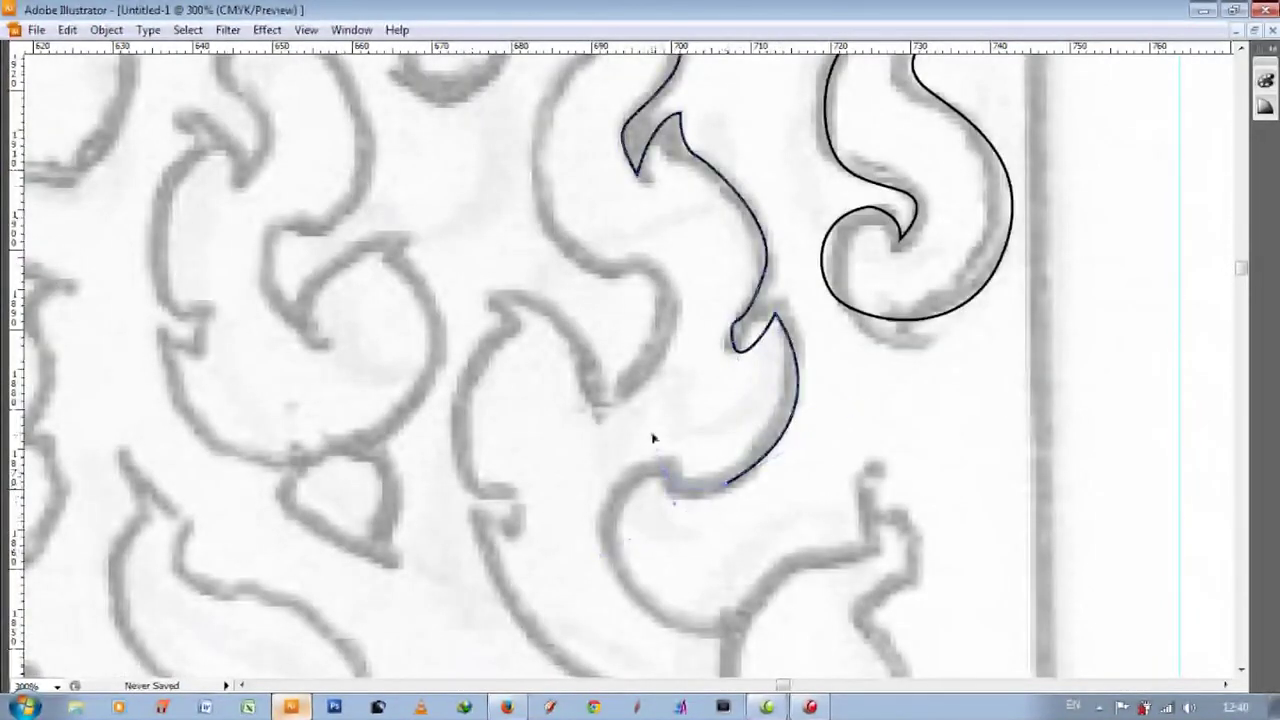
{"action": "scroll", "coordinate": [652, 438], "scroll_direction": "down", "scroll_amount": 3}
{"action": "left_click", "coordinate": [760, 534]}
{"action": "scroll", "coordinate": [760, 534], "scroll_direction": "down", "scroll_amount": 2}
{"action": "left_click", "coordinate": [778, 623]}
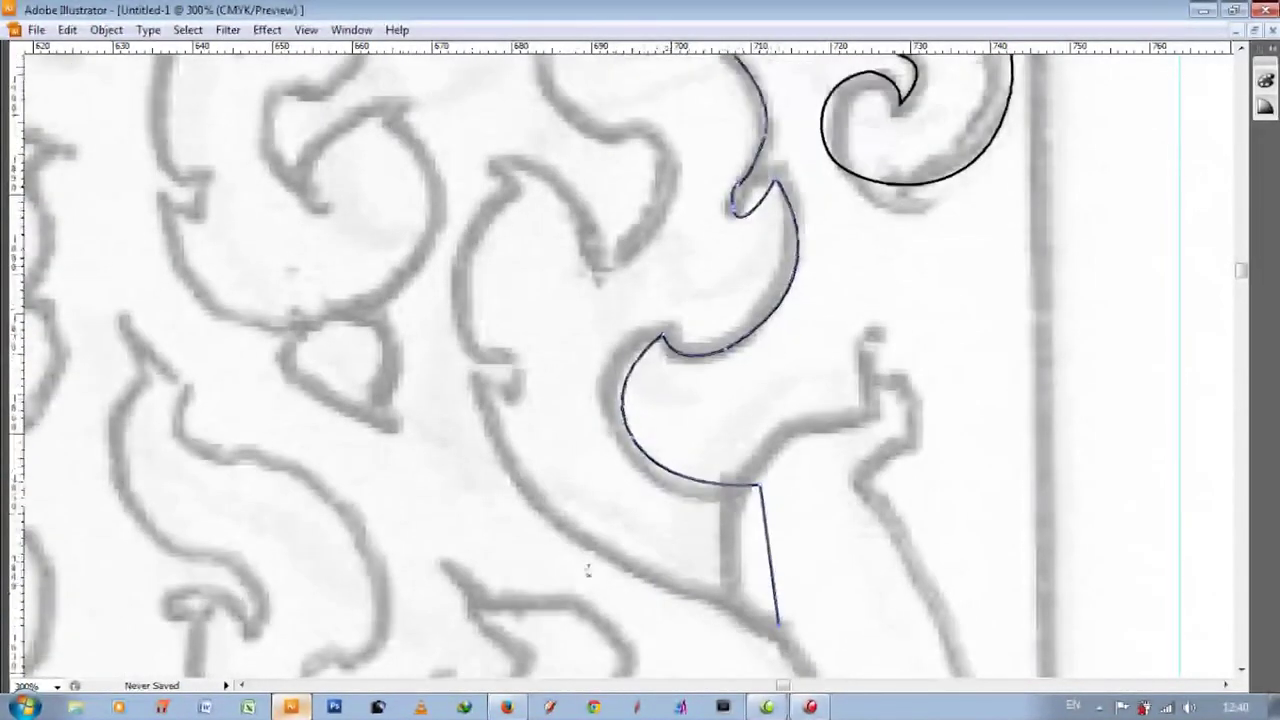
{"action": "left_click_drag", "start_coordinate": [475, 393], "coordinate": [455, 228]}
{"action": "left_click", "coordinate": [520, 400]}
- Complete the middle flame outline through its peak and close it at the top
{"action": "scroll", "coordinate": [520, 400], "scroll_direction": "up", "scroll_amount": 3}
{"action": "left_click_drag", "start_coordinate": [491, 311], "coordinate": [558, 192]}
{"action": "scroll", "coordinate": [491, 311], "scroll_direction": "up", "scroll_amount": 1}
{"action": "left_click", "coordinate": [500, 280]}
{"action": "left_click_drag", "start_coordinate": [591, 349], "coordinate": [600, 428]}
{"action": "scroll", "coordinate": [620, 430], "scroll_direction": "up", "scroll_amount": 2}
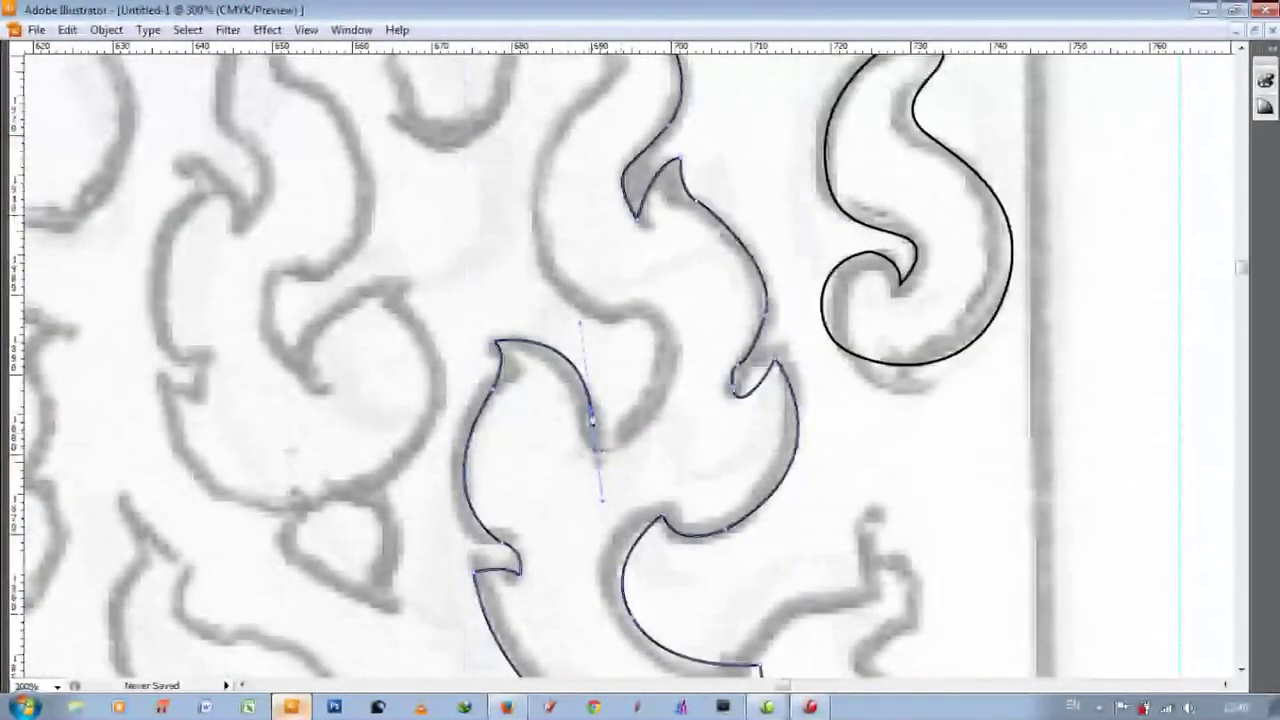
{"action": "scroll", "coordinate": [631, 455], "scroll_direction": "up", "scroll_amount": 1}
{"action": "left_click_drag", "start_coordinate": [630, 364], "coordinate": [571, 288]}
{"action": "scroll", "coordinate": [571, 288], "scroll_direction": "up", "scroll_amount": 1}
{"action": "scroll", "coordinate": [571, 288], "scroll_direction": "up", "scroll_amount": 1}
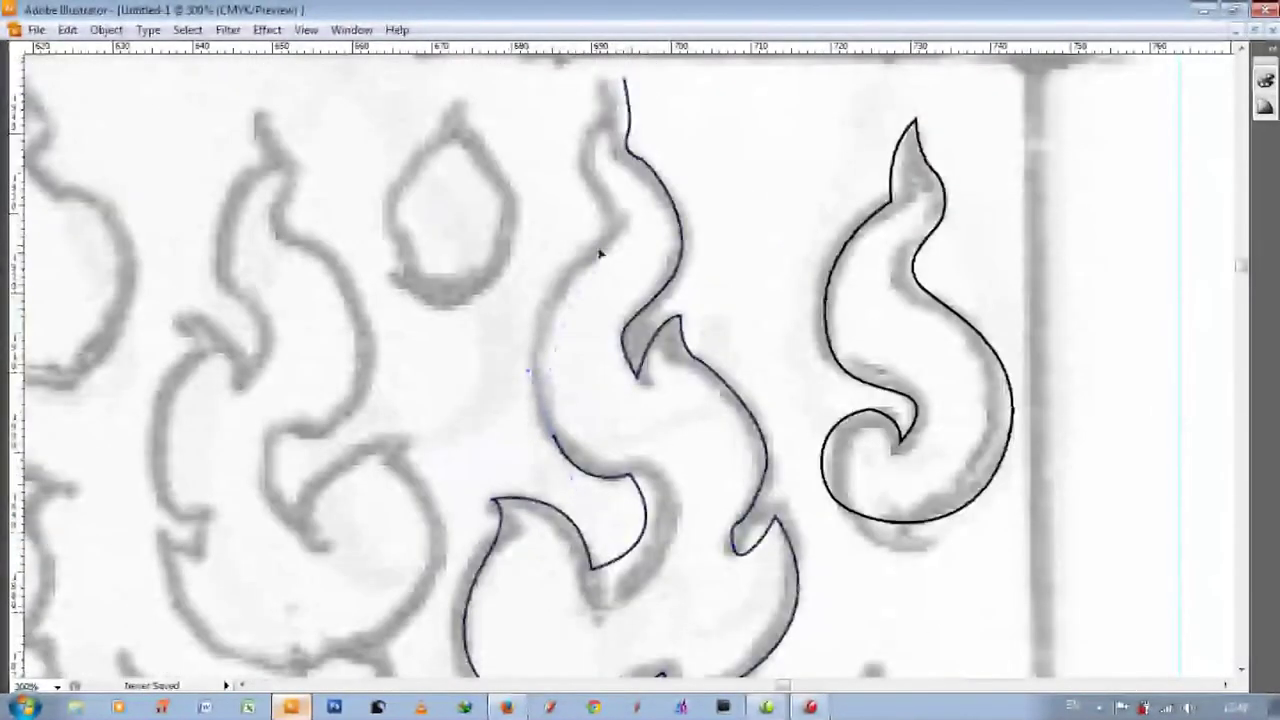
{"action": "scroll", "coordinate": [571, 288], "scroll_direction": "up", "scroll_amount": 1}
{"action": "left_click_drag", "start_coordinate": [615, 335], "coordinate": [630, 318]}
{"action": "left_click", "coordinate": [625, 192]}
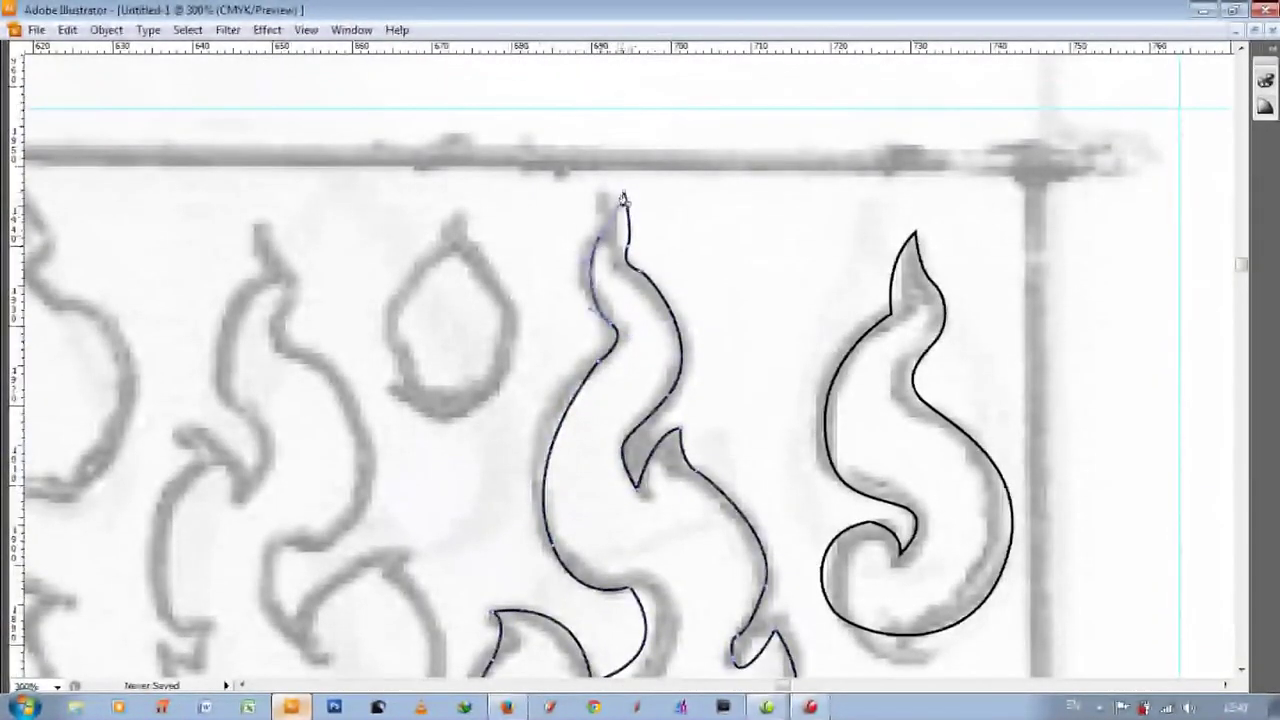
{"action": "scroll", "coordinate": [560, 260], "scroll_direction": "down", "scroll_amount": 1}
- Trace a closed curved outline around the teardrop motif
{"action": "left_click", "coordinate": [457, 138]}
{"action": "left_click_drag", "start_coordinate": [490, 210], "coordinate": [512, 238]}
{"action": "left_click_drag", "start_coordinate": [520, 320], "coordinate": [505, 360]}
{"action": "left_click_drag", "start_coordinate": [388, 320], "coordinate": [398, 238]}
{"action": "left_click", "coordinate": [457, 138]}
- Start the left flame outline with points down its edge
{"action": "scroll", "coordinate": [457, 145], "scroll_direction": "down", "scroll_amount": 2}
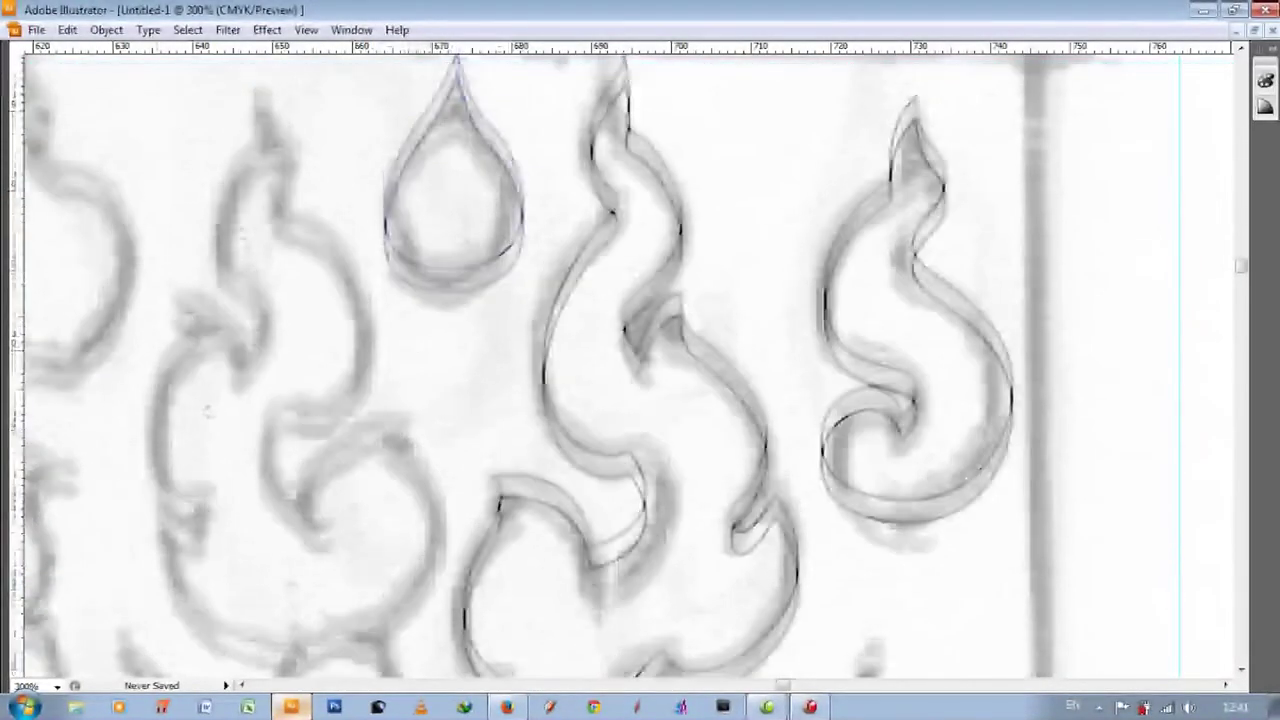
{"action": "scroll", "coordinate": [316, 244], "scroll_direction": "down", "scroll_amount": 1}
{"action": "left_click_drag", "start_coordinate": [326, 405], "coordinate": [288, 408]}
{"action": "left_click", "coordinate": [298, 489]}
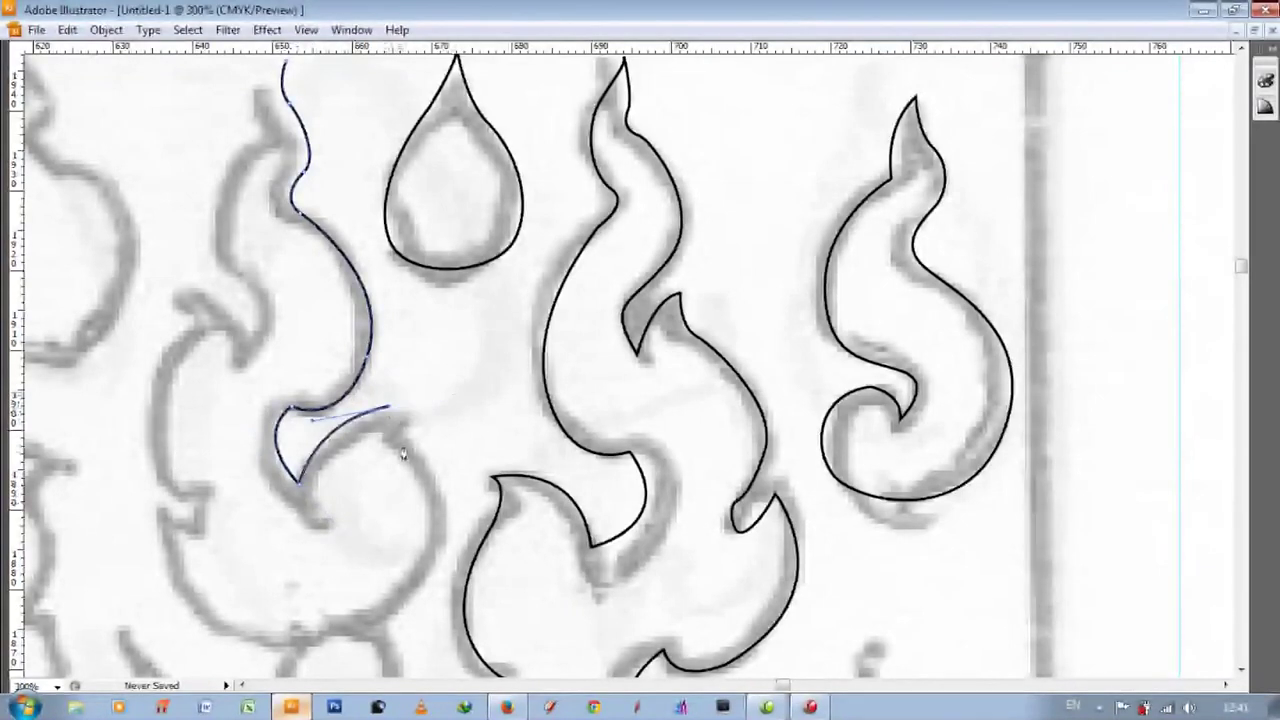
{"action": "scroll", "coordinate": [403, 455], "scroll_direction": "down", "scroll_amount": 3}
{"action": "left_click_drag", "start_coordinate": [380, 508], "coordinate": [305, 557]}
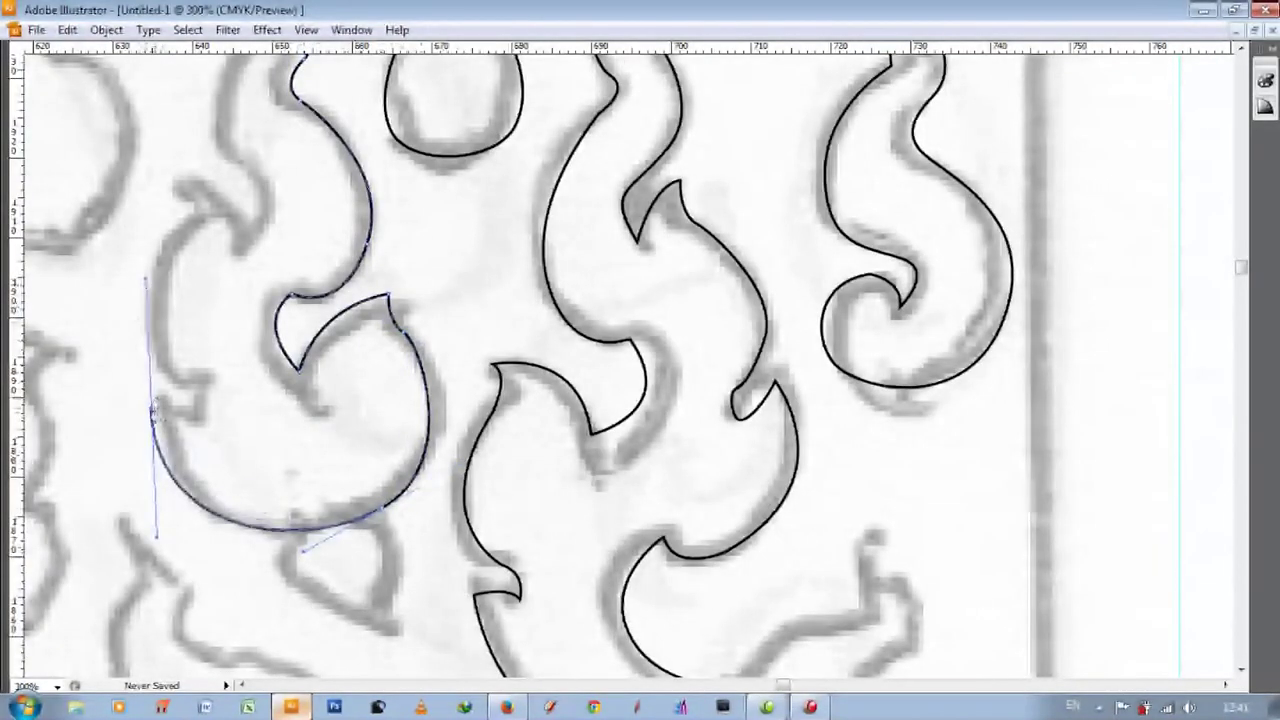
{"action": "scroll", "coordinate": [209, 437], "scroll_direction": "up", "scroll_amount": 2}
- Shape the left flame's lower edge and tip, then begin outlining the gourd-shaped flame
{"action": "left_click", "coordinate": [200, 460]}
{"action": "left_click_drag", "start_coordinate": [180, 303], "coordinate": [237, 211]}
{"action": "left_click", "coordinate": [184, 254]}
{"action": "left_click", "coordinate": [265, 262]}
{"action": "scroll", "coordinate": [241, 291], "scroll_direction": "up", "scroll_amount": 2}
{"action": "scroll", "coordinate": [241, 291], "scroll_direction": "up", "scroll_amount": 3}
{"action": "left_click_drag", "start_coordinate": [233, 290], "coordinate": [257, 243]}
{"action": "scroll", "coordinate": [290, 200], "scroll_direction": "down", "scroll_amount": 4}
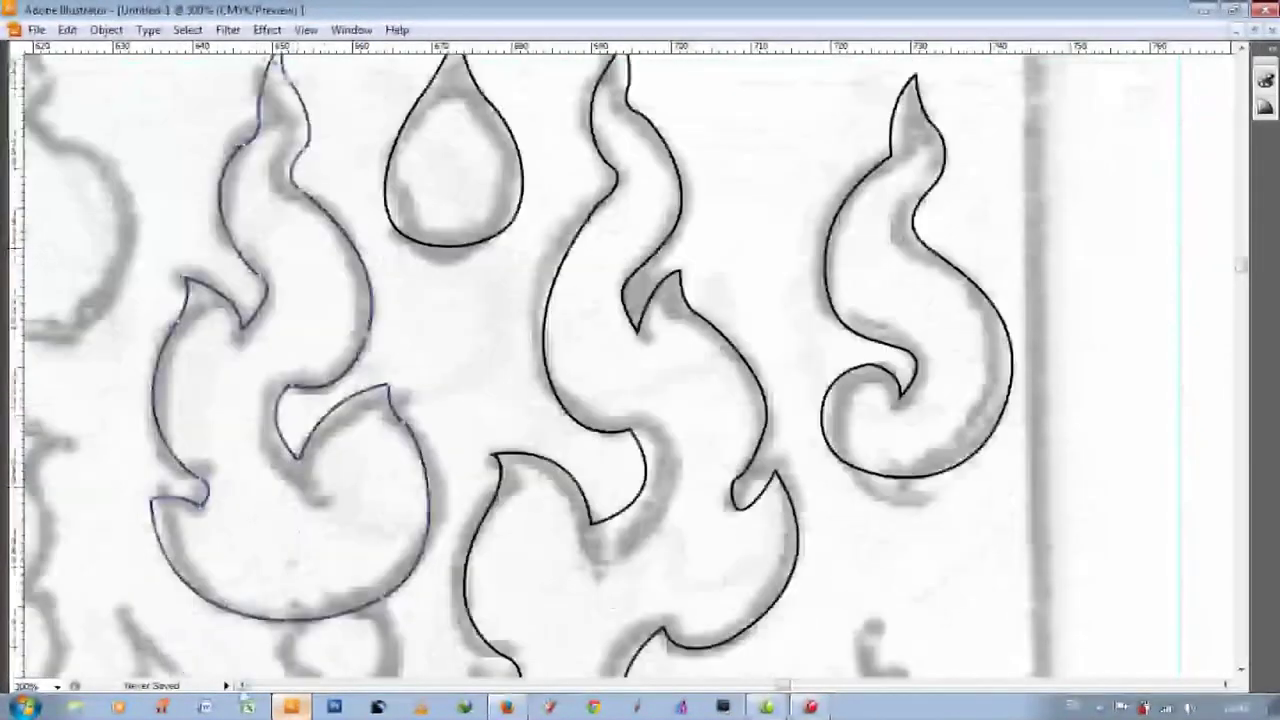
{"action": "scroll", "coordinate": [340, 240], "scroll_direction": "left", "scroll_amount": 8}
{"action": "scroll", "coordinate": [340, 240], "scroll_direction": "up", "scroll_amount": 4}
{"action": "left_click", "coordinate": [332, 137]}
{"action": "left_click_drag", "start_coordinate": [348, 218], "coordinate": [340, 235]}
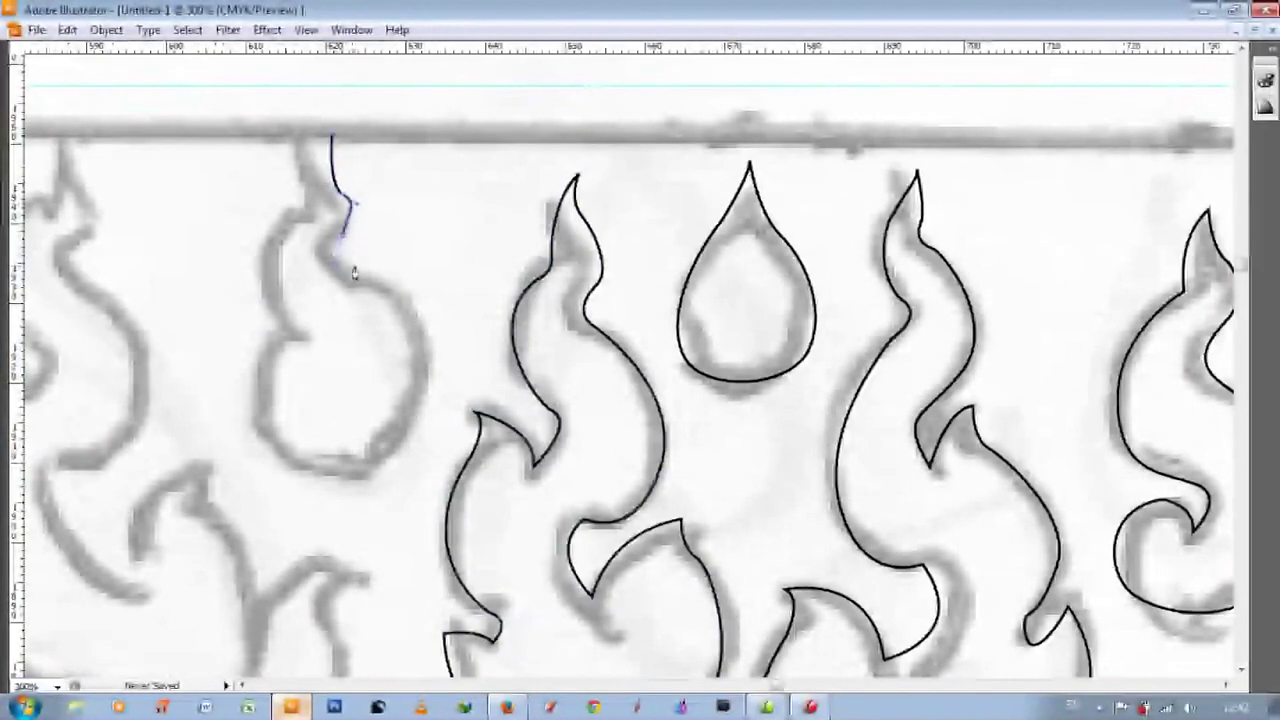
- Undo the misplaced anchor and continue curving the current flame outline
{"action": "key", "text": "ctrl+z"}
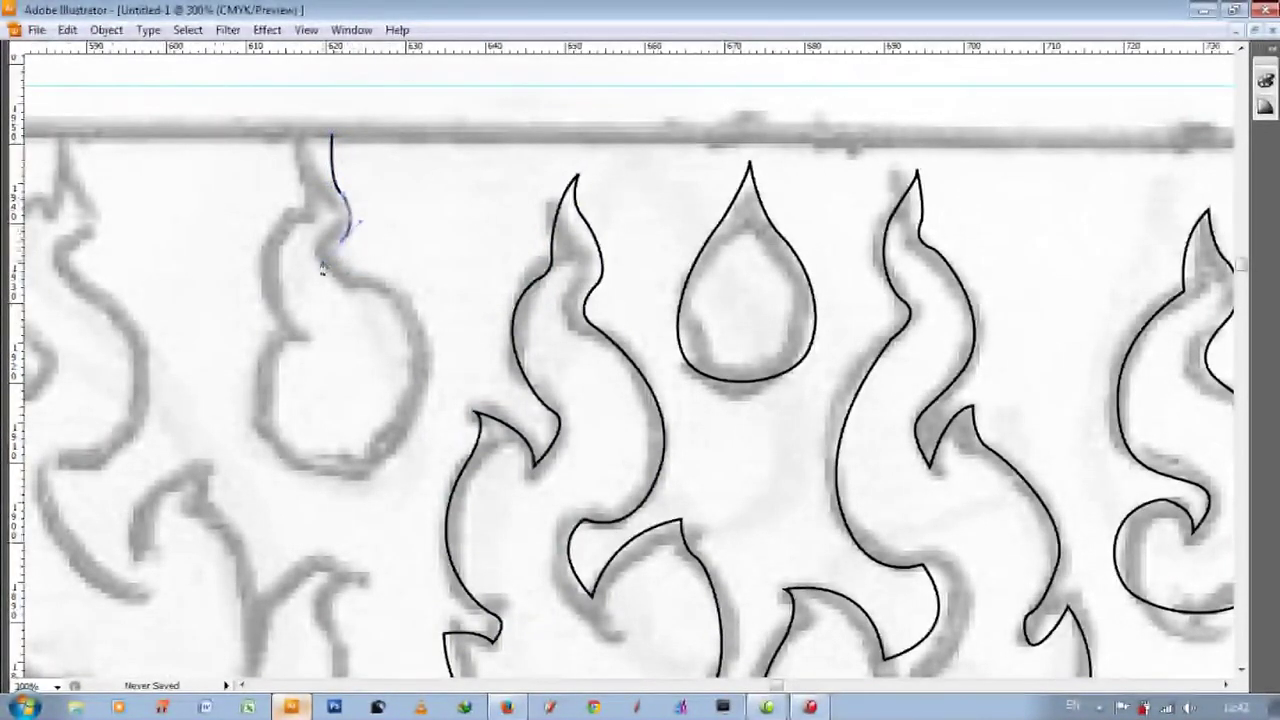
{"action": "scroll", "coordinate": [322, 268], "scroll_direction": "down", "scroll_amount": 2}
{"action": "left_click_drag", "start_coordinate": [335, 404], "coordinate": [250, 380]}
{"action": "left_click_drag", "start_coordinate": [257, 286], "coordinate": [275, 267]}
{"action": "scroll", "coordinate": [275, 267], "scroll_direction": "up", "scroll_amount": 2}
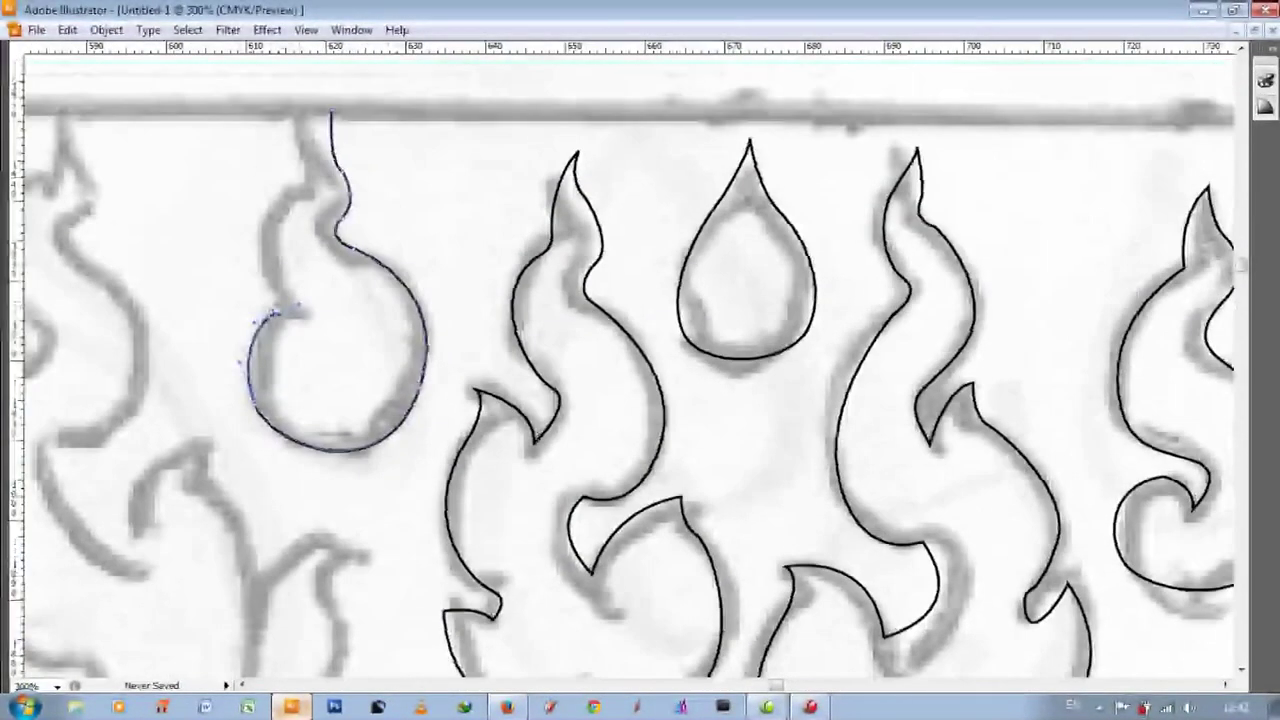
{"action": "scroll", "coordinate": [272, 313], "scroll_direction": "up", "scroll_amount": 2}
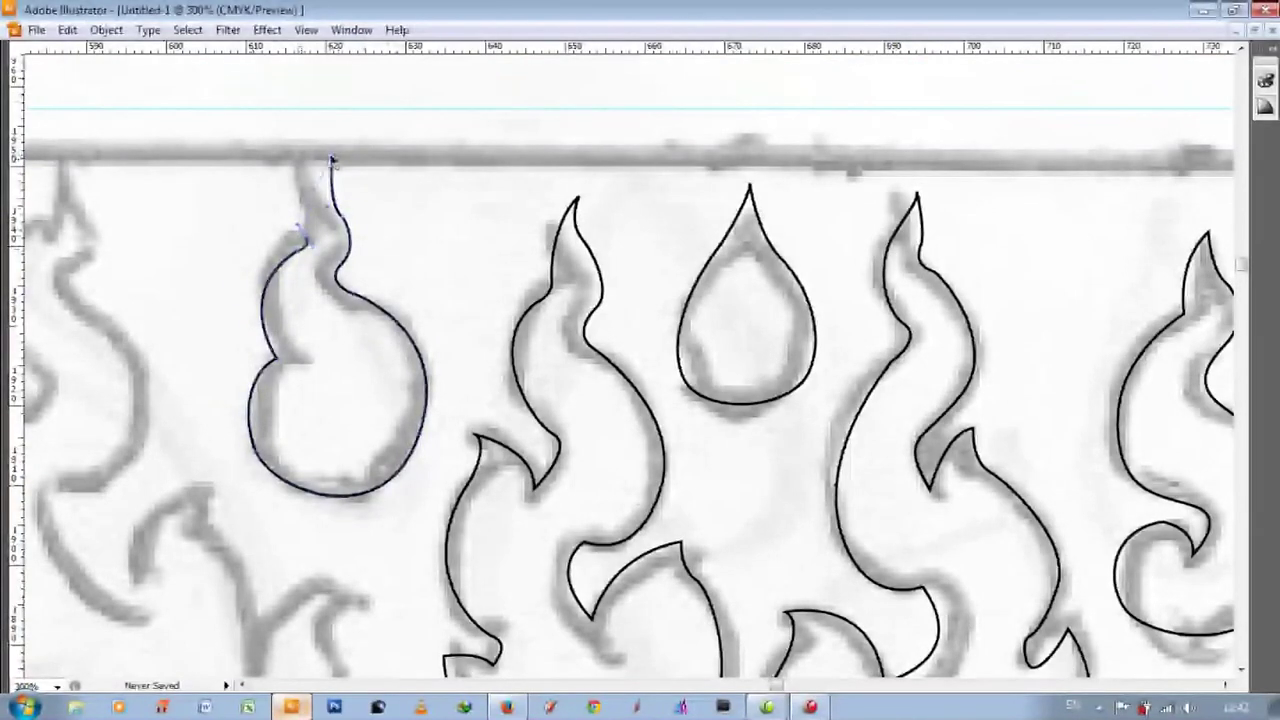
{"action": "scroll", "coordinate": [423, 314], "scroll_direction": "down", "scroll_amount": 5}
{"action": "left_click_drag", "start_coordinate": [590, 382], "coordinate": [560, 443]}
- Trace a closed outline around the small leaf tip
{"action": "left_click", "coordinate": [678, 528]}
{"action": "left_click_drag", "start_coordinate": [695, 378], "coordinate": [708, 458]}
{"action": "left_click", "coordinate": [678, 530]}
{"action": "scroll", "coordinate": [480, 480], "scroll_direction": "down", "scroll_amount": 2}
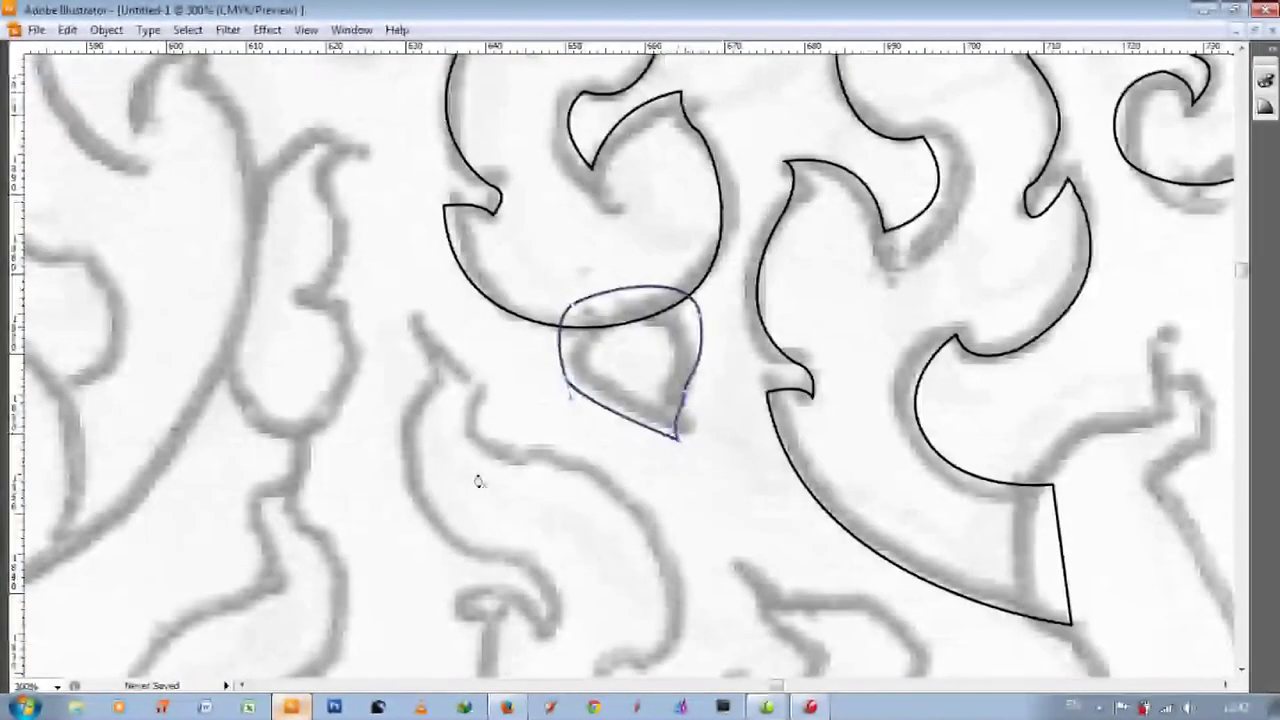
{"action": "scroll", "coordinate": [480, 480], "scroll_direction": "up", "scroll_amount": 3}
- Outline the next leaf with curved and corner anchors and close it
{"action": "left_click_drag", "start_coordinate": [372, 247], "coordinate": [467, 300]}
{"action": "left_click", "coordinate": [372, 247]}
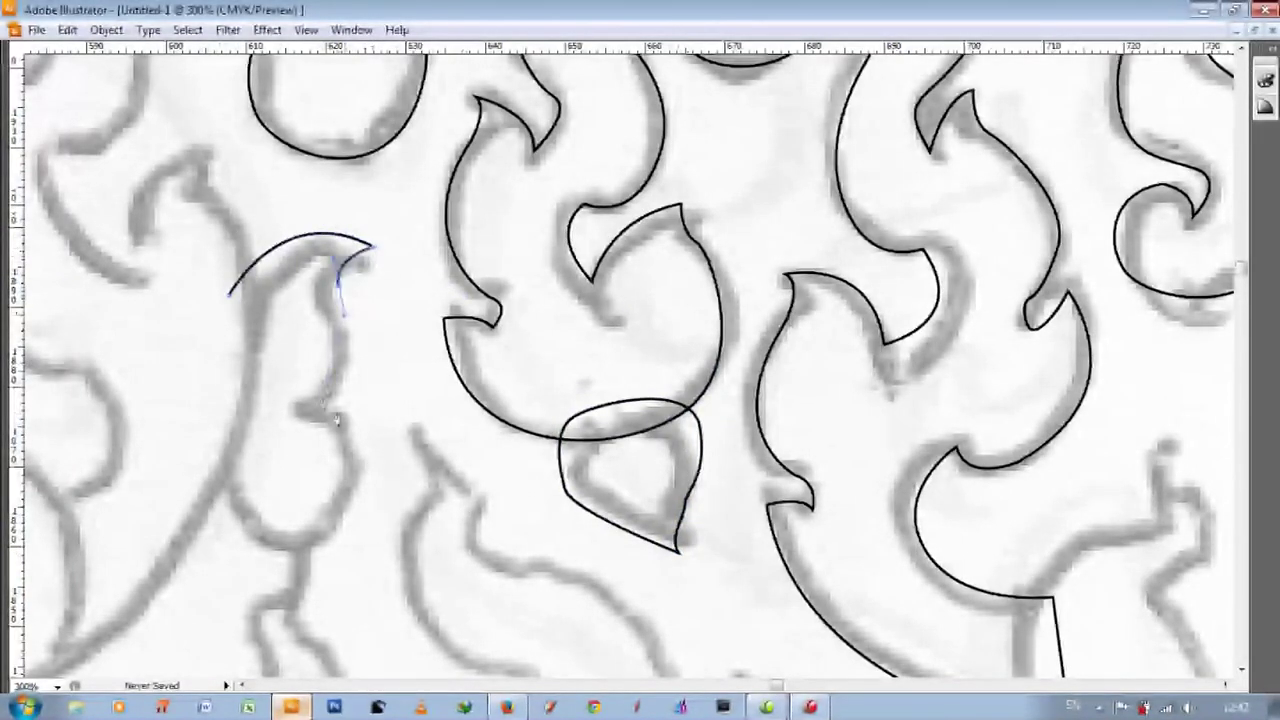
{"action": "scroll", "coordinate": [318, 402], "scroll_direction": "down", "scroll_amount": 3}
{"action": "left_click_drag", "start_coordinate": [352, 400], "coordinate": [335, 465]}
{"action": "left_click", "coordinate": [230, 225]}
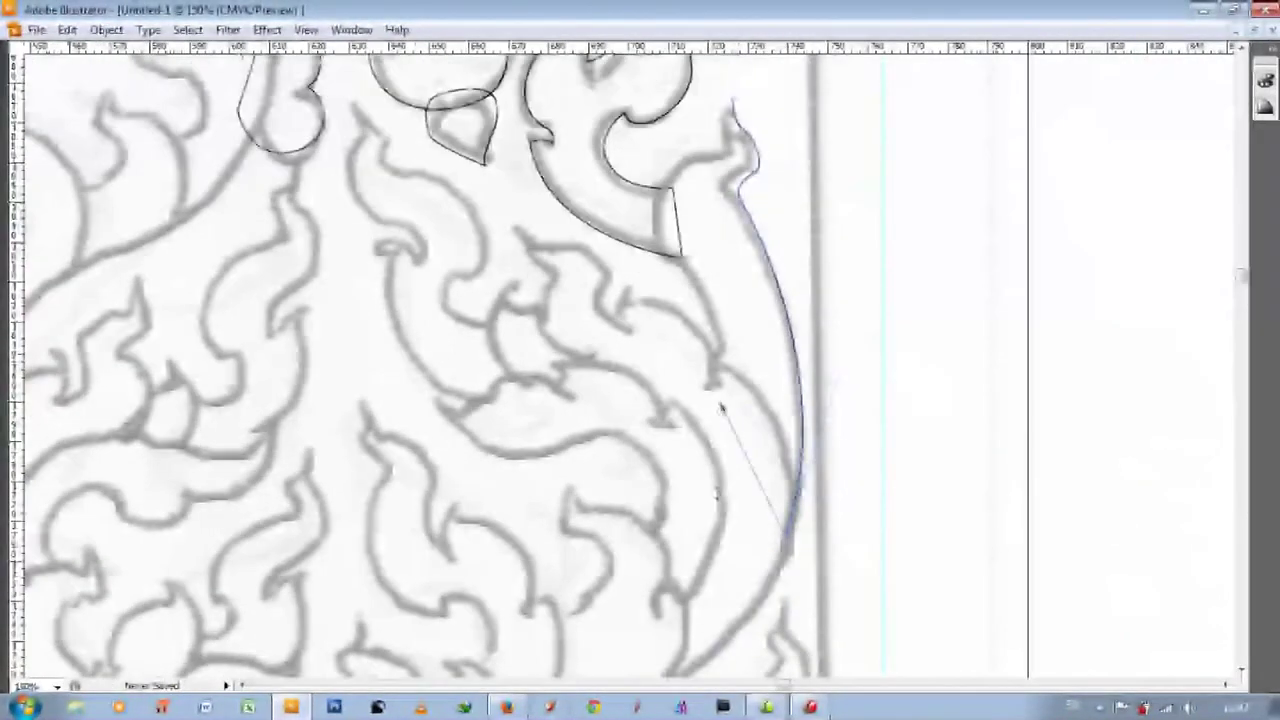
{"action": "scroll", "coordinate": [720, 410], "scroll_direction": "up", "scroll_amount": 2}
- Place anchors up the long curving leaf to its tip and along its upper edge
{"action": "left_click", "coordinate": [716, 482]}
{"action": "left_click", "coordinate": [678, 346]}
{"action": "left_click_drag", "start_coordinate": [678, 250], "coordinate": [715, 252]}
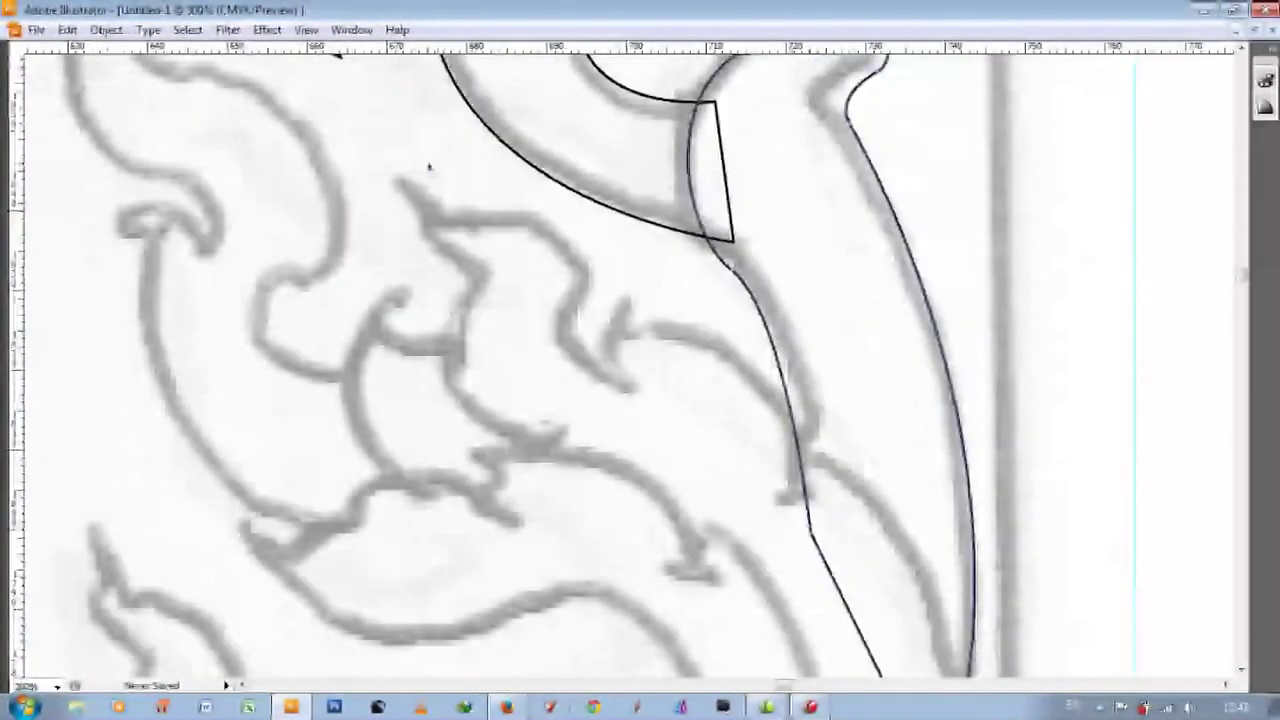
{"action": "left_click", "coordinate": [429, 166]}
{"action": "left_click_drag", "start_coordinate": [570, 250], "coordinate": [564, 345]}
{"action": "left_click", "coordinate": [625, 378]}
{"action": "left_click_drag", "start_coordinate": [620, 280], "coordinate": [675, 317]}
{"action": "scroll", "coordinate": [845, 362], "scroll_direction": "down", "scroll_amount": 2}
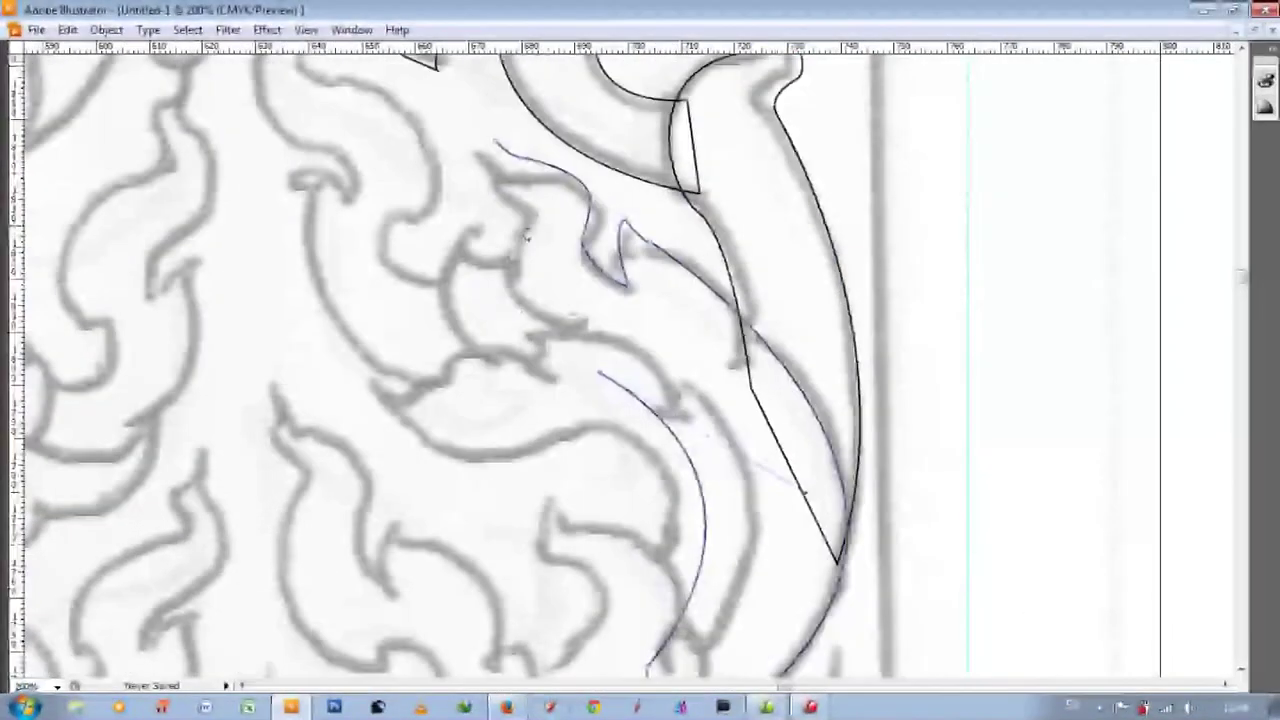
- Trace the leaf's inner edge, right side and underside, then close the outline
{"action": "left_click_drag", "start_coordinate": [520, 240], "coordinate": [548, 192]}
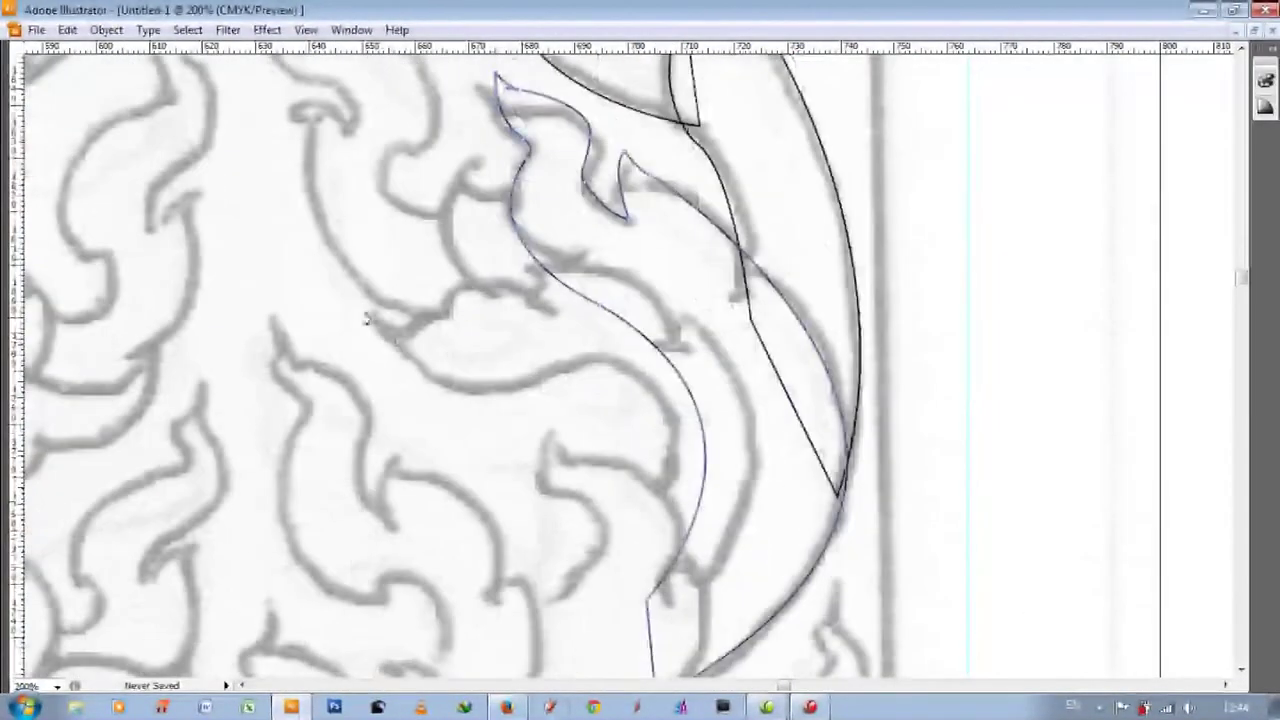
{"action": "scroll", "coordinate": [516, 204], "scroll_direction": "down", "scroll_amount": 3}
{"action": "left_click_drag", "start_coordinate": [405, 306], "coordinate": [445, 294]}
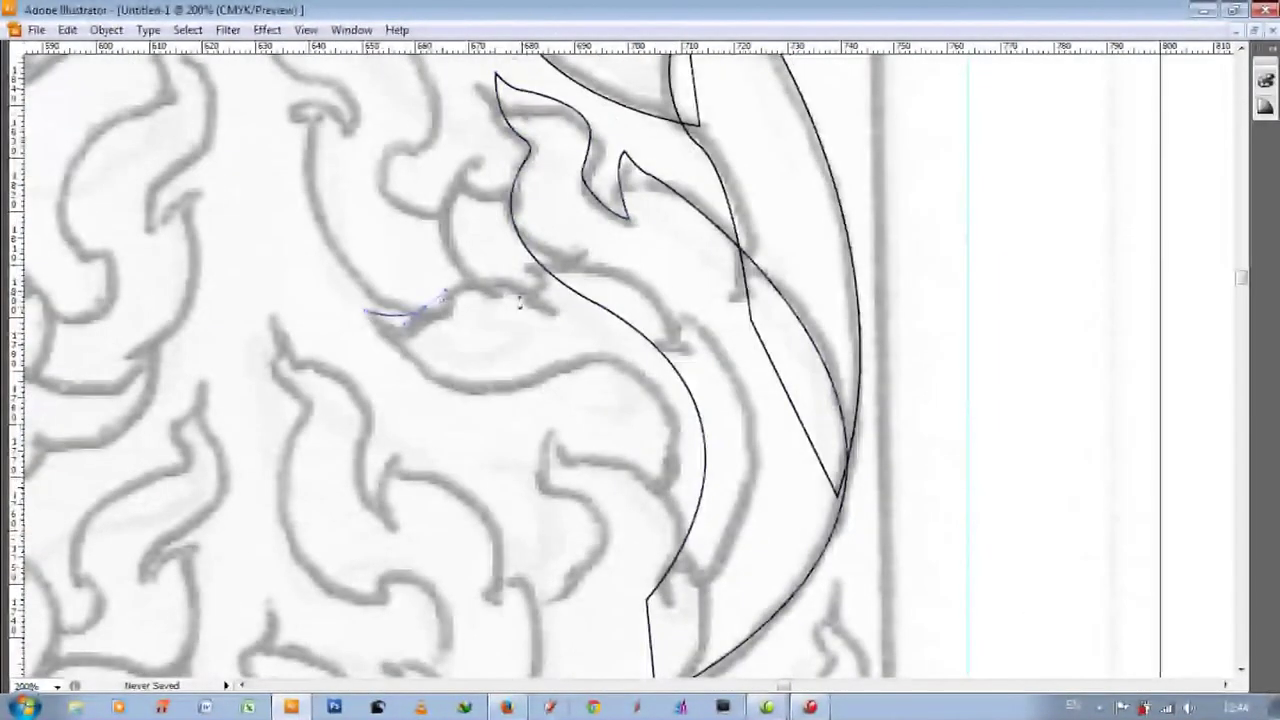
{"action": "left_click_drag", "start_coordinate": [548, 312], "coordinate": [535, 280]}
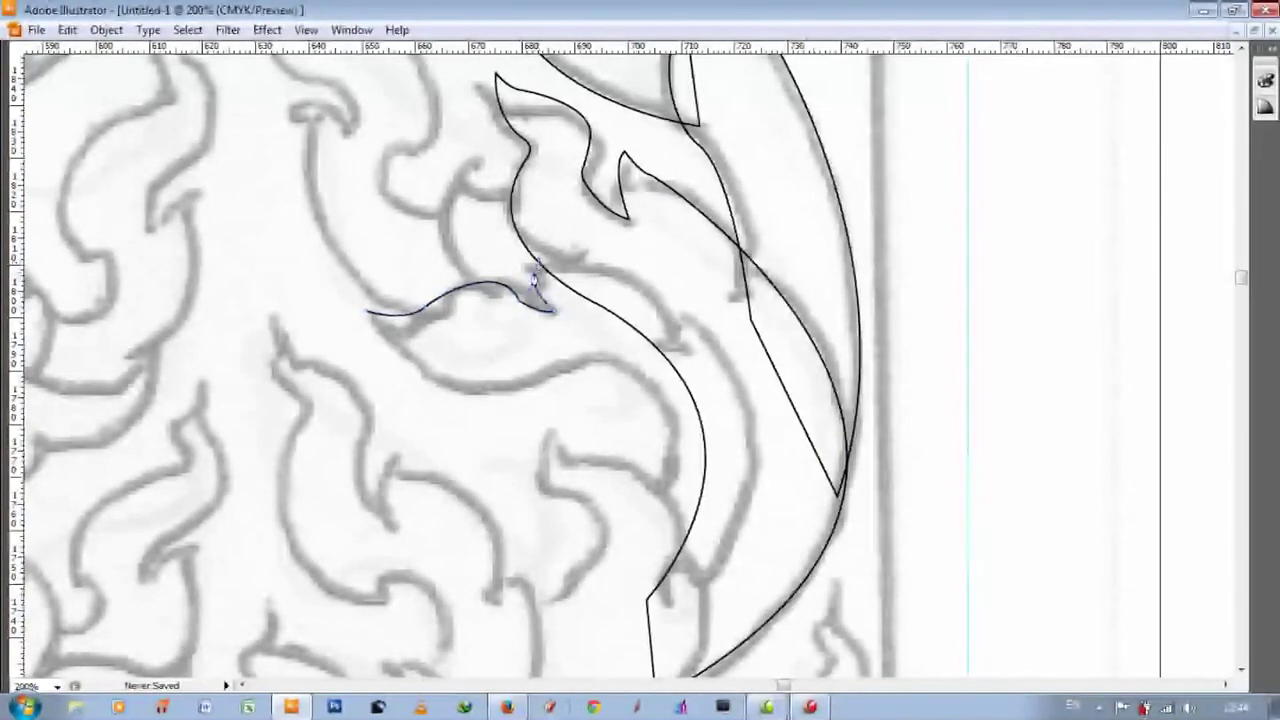
{"action": "left_click", "coordinate": [698, 330]}
{"action": "left_click_drag", "start_coordinate": [640, 628], "coordinate": [700, 600]}
{"action": "left_click", "coordinate": [648, 510]}
{"action": "left_click_drag", "start_coordinate": [601, 368], "coordinate": [498, 344]}
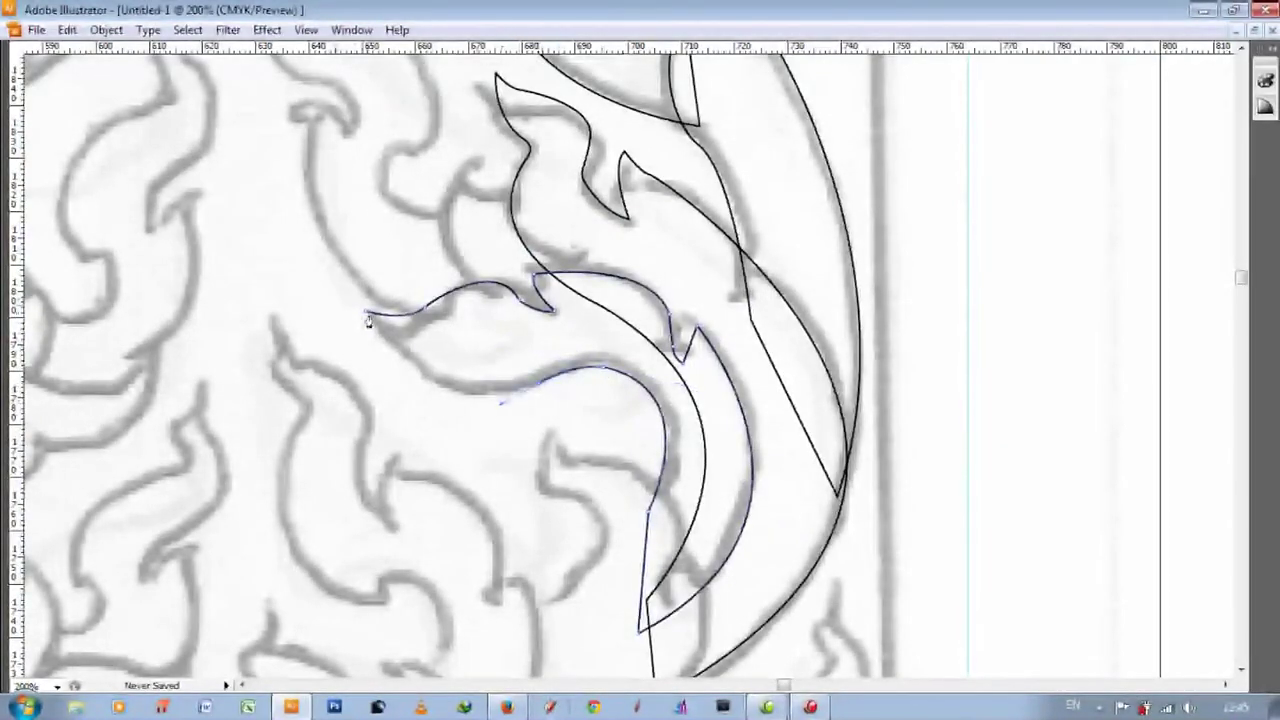
{"action": "scroll", "coordinate": [453, 271], "scroll_direction": "up", "scroll_amount": 3}
{"action": "left_click_drag", "start_coordinate": [475, 405], "coordinate": [540, 477]}
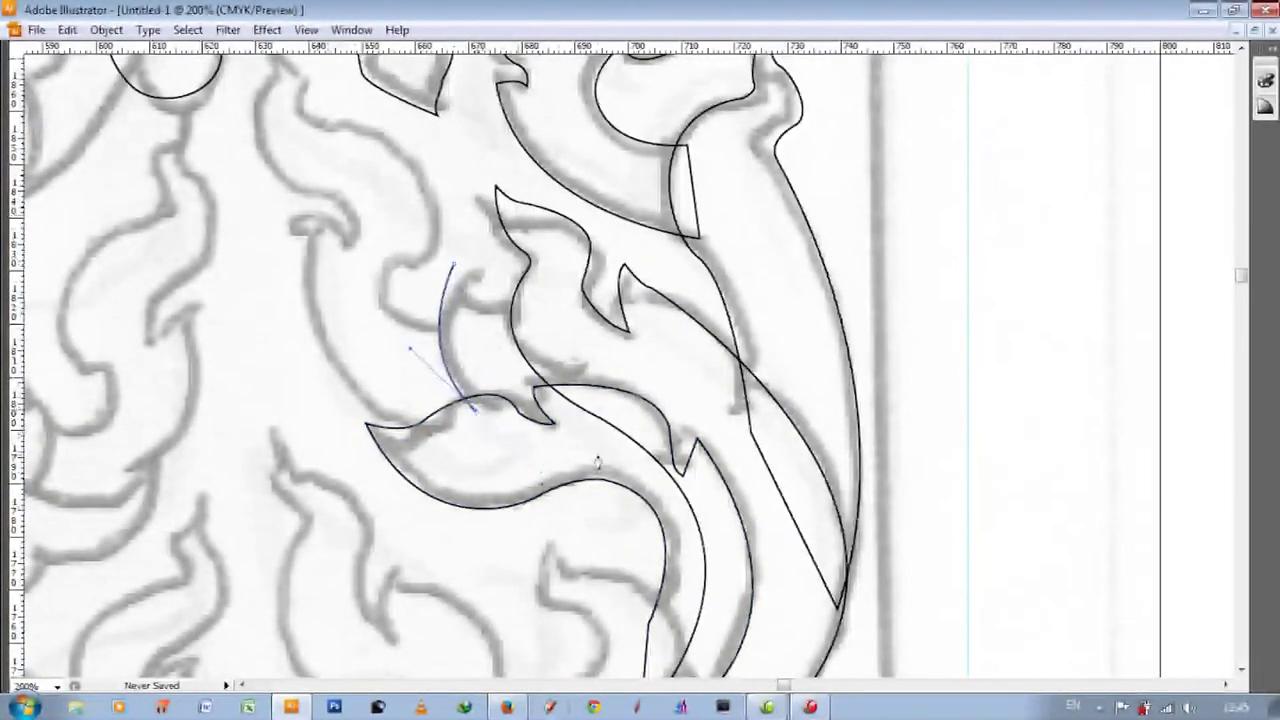
{"action": "left_click", "coordinate": [453, 271]}
- Start a new curved outline down the motif at the upper left
{"action": "scroll", "coordinate": [453, 271], "scroll_direction": "up", "scroll_amount": 2}
{"action": "left_click_drag", "start_coordinate": [294, 123], "coordinate": [275, 100]}
{"action": "left_click_drag", "start_coordinate": [310, 176], "coordinate": [335, 188]}
{"action": "scroll", "coordinate": [425, 253], "scroll_direction": "down", "scroll_amount": 1}
{"action": "left_click_drag", "start_coordinate": [435, 250], "coordinate": [428, 330]}
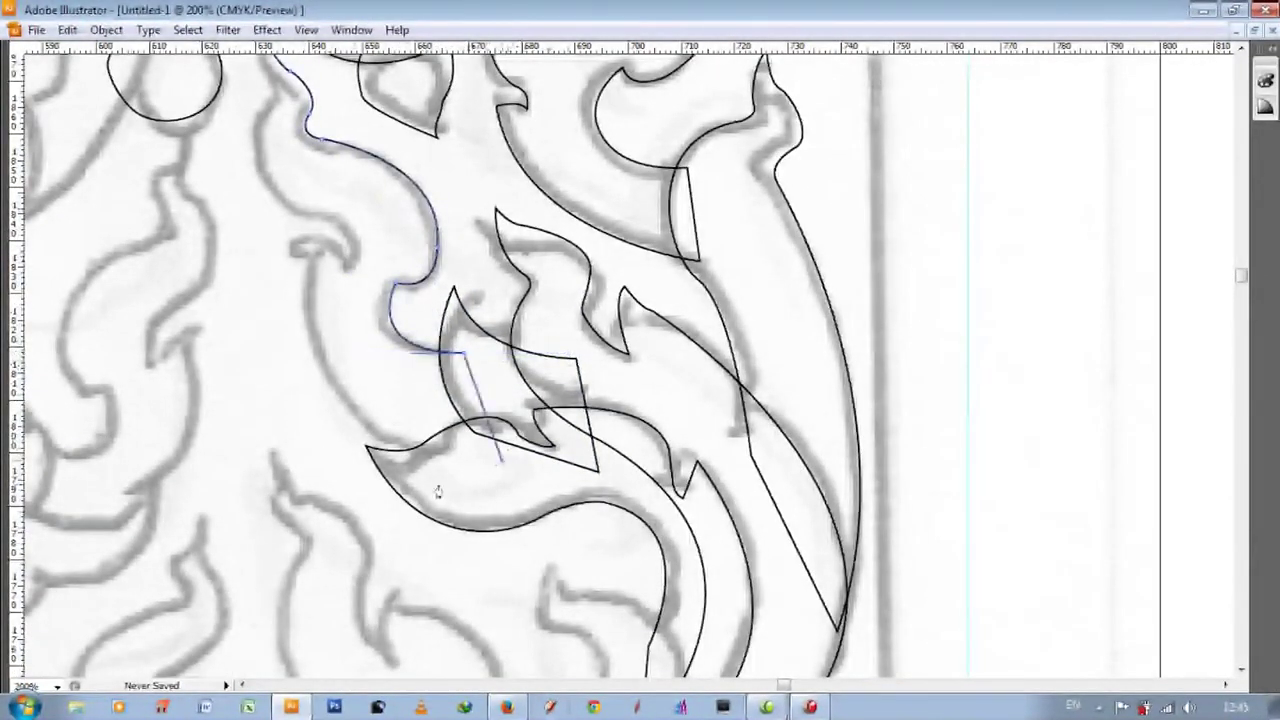
{"action": "scroll", "coordinate": [437, 491], "scroll_direction": "up", "scroll_amount": 1}
{"action": "left_click_drag", "start_coordinate": [305, 325], "coordinate": [320, 140]}
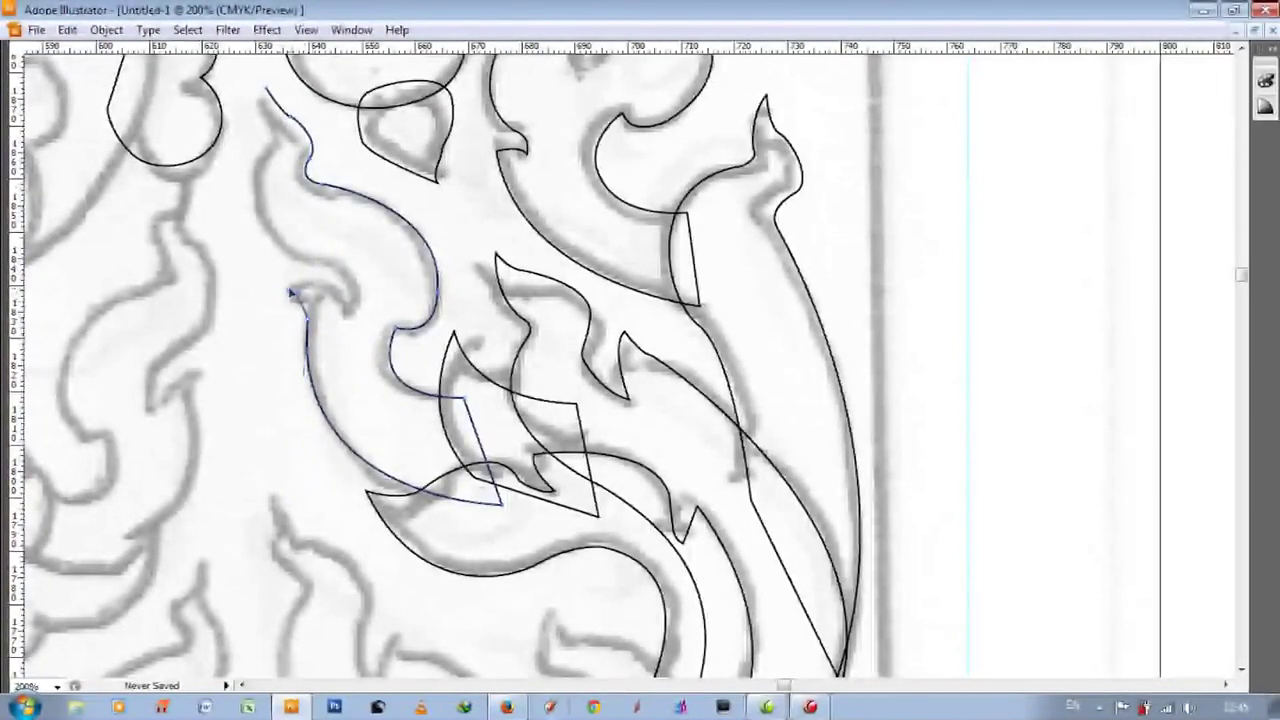
{"action": "scroll", "coordinate": [350, 300], "scroll_direction": "up", "scroll_amount": 1}
{"action": "scroll", "coordinate": [330, 240], "scroll_direction": "up", "scroll_amount": 1}
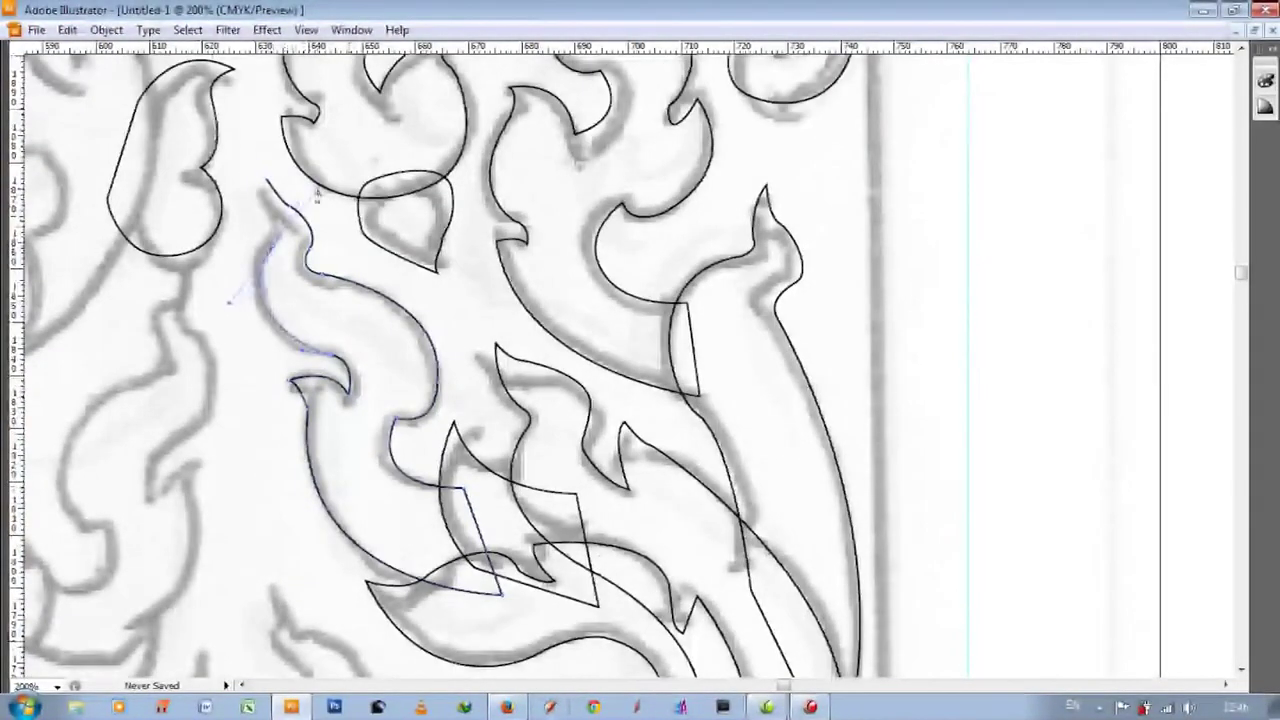
{"action": "scroll", "coordinate": [330, 240], "scroll_direction": "up", "scroll_amount": 1}
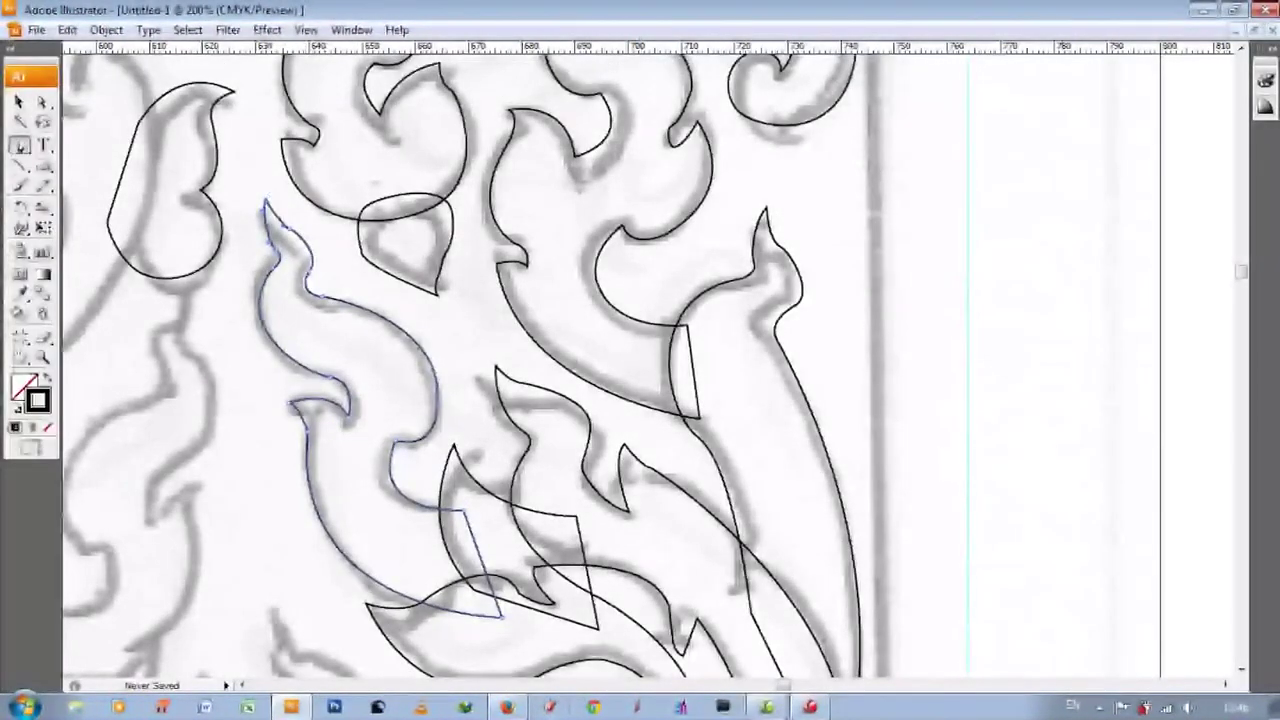
- Stop drawing, then check the stroke weight options, the scanned sketch and the layers list
{"action": "key", "text": "Tab"}
{"action": "scroll", "coordinate": [330, 300], "scroll_direction": "up", "scroll_amount": 1}
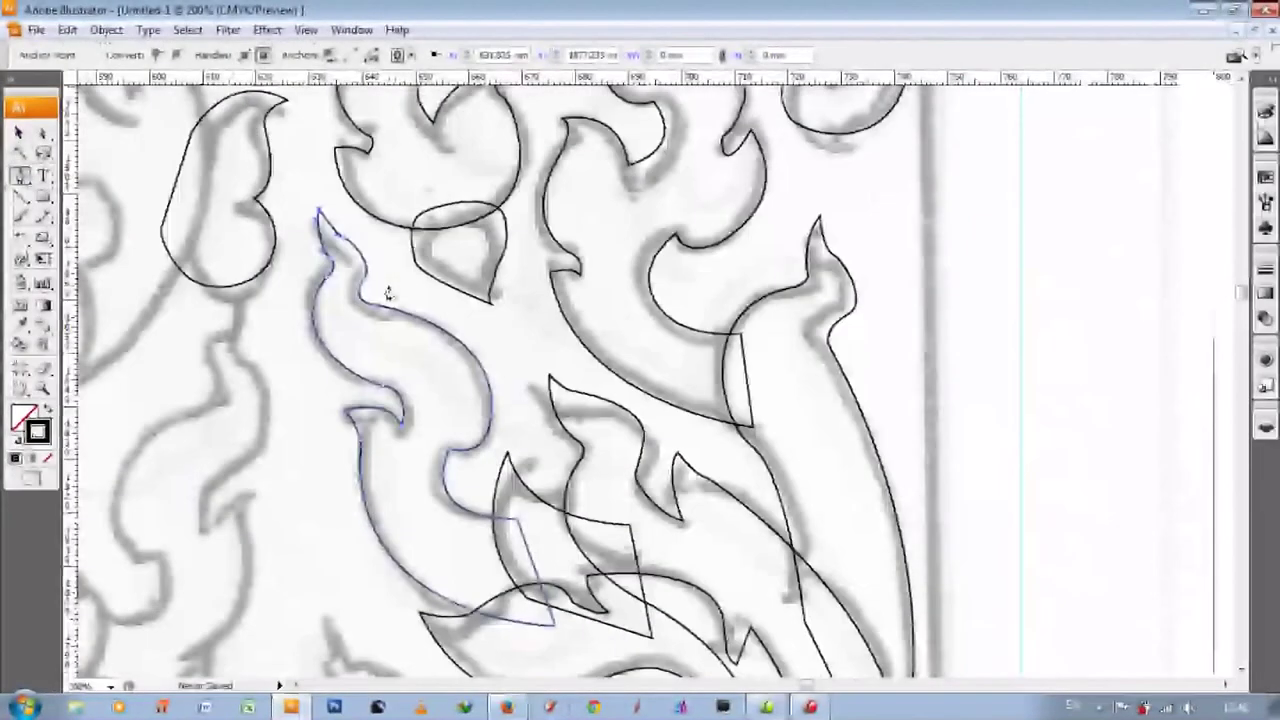
{"action": "scroll", "coordinate": [286, 290], "scroll_direction": "down", "scroll_amount": 1}
{"action": "scroll", "coordinate": [300, 280], "scroll_direction": "down", "scroll_amount": 1}
{"action": "scroll", "coordinate": [300, 280], "scroll_direction": "down", "scroll_amount": 1}
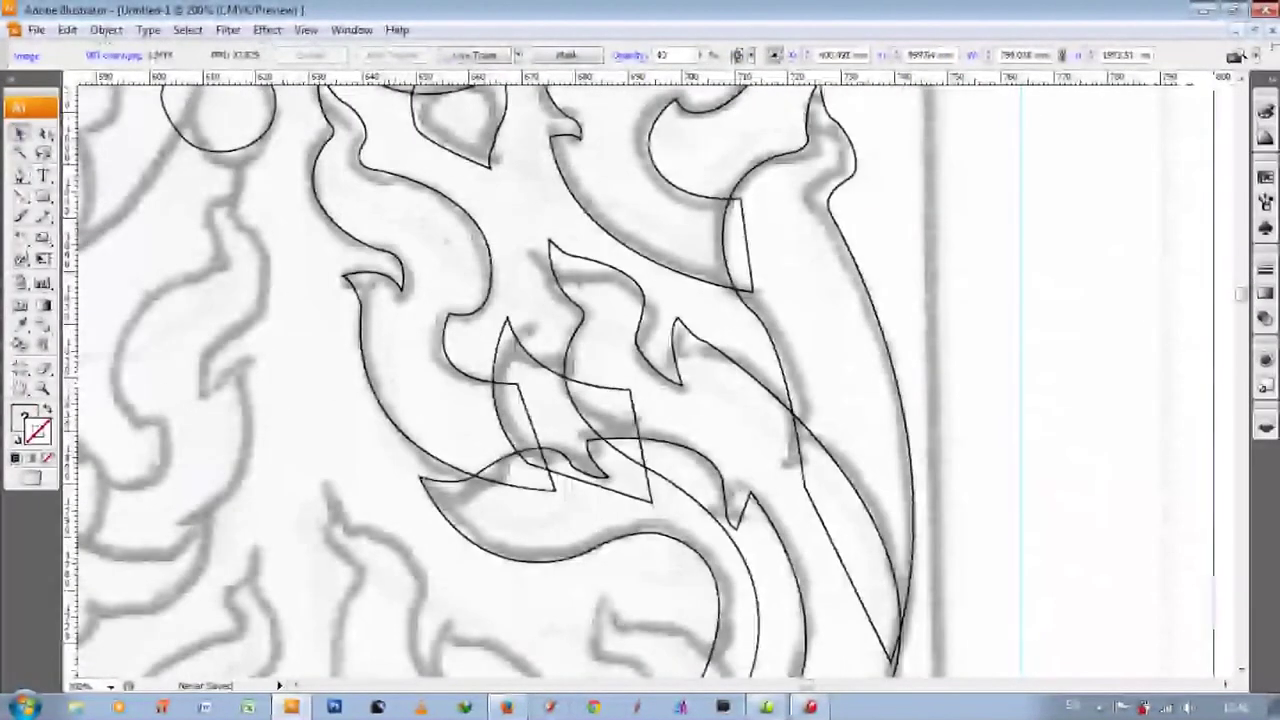
{"action": "left_click", "coordinate": [268, 55]}
{"action": "left_click", "coordinate": [386, 277]}
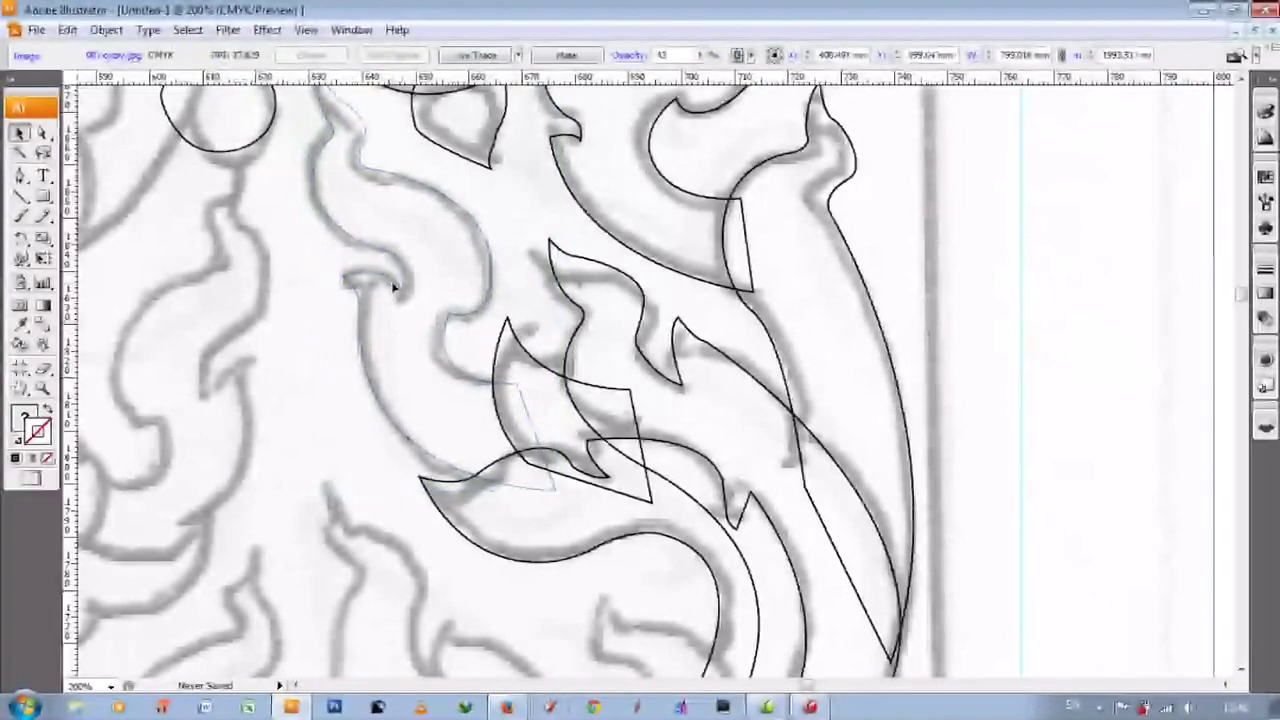
{"action": "scroll", "coordinate": [491, 345], "scroll_direction": "up", "scroll_amount": 1}
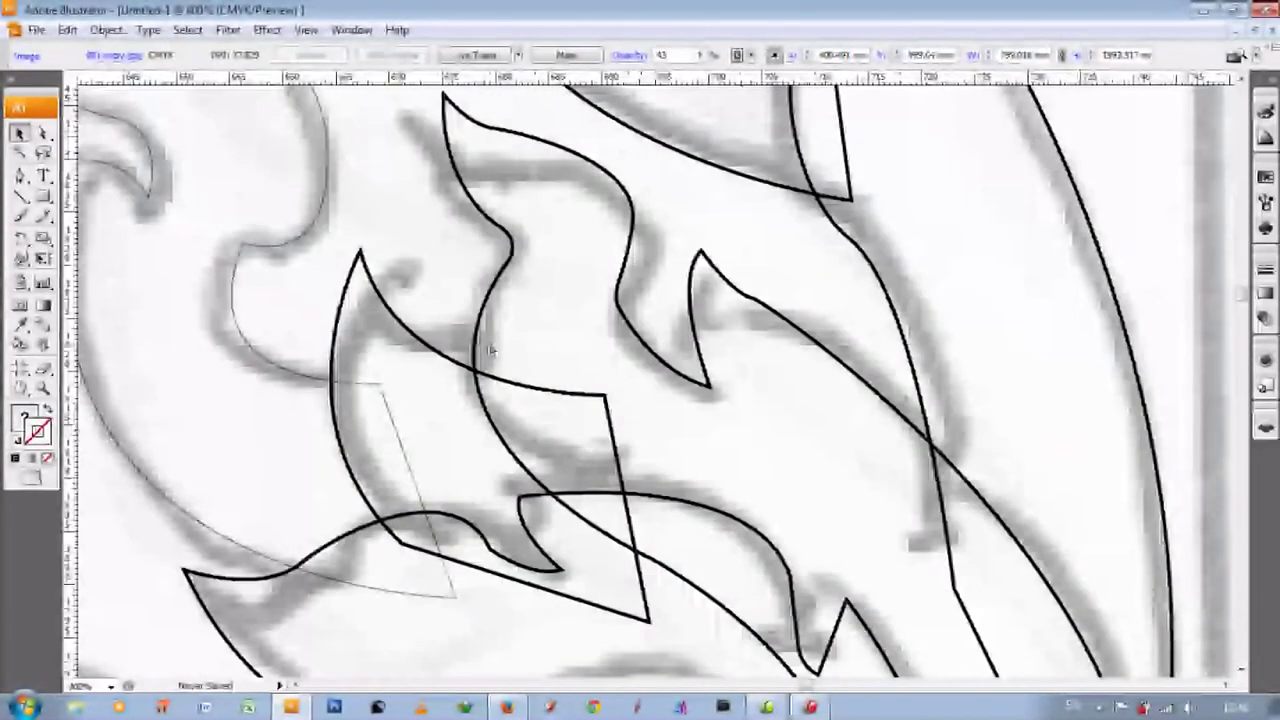
{"action": "scroll", "coordinate": [491, 349], "scroll_direction": "down", "scroll_amount": 1}
{"action": "scroll", "coordinate": [491, 349], "scroll_direction": "down", "scroll_amount": 3}
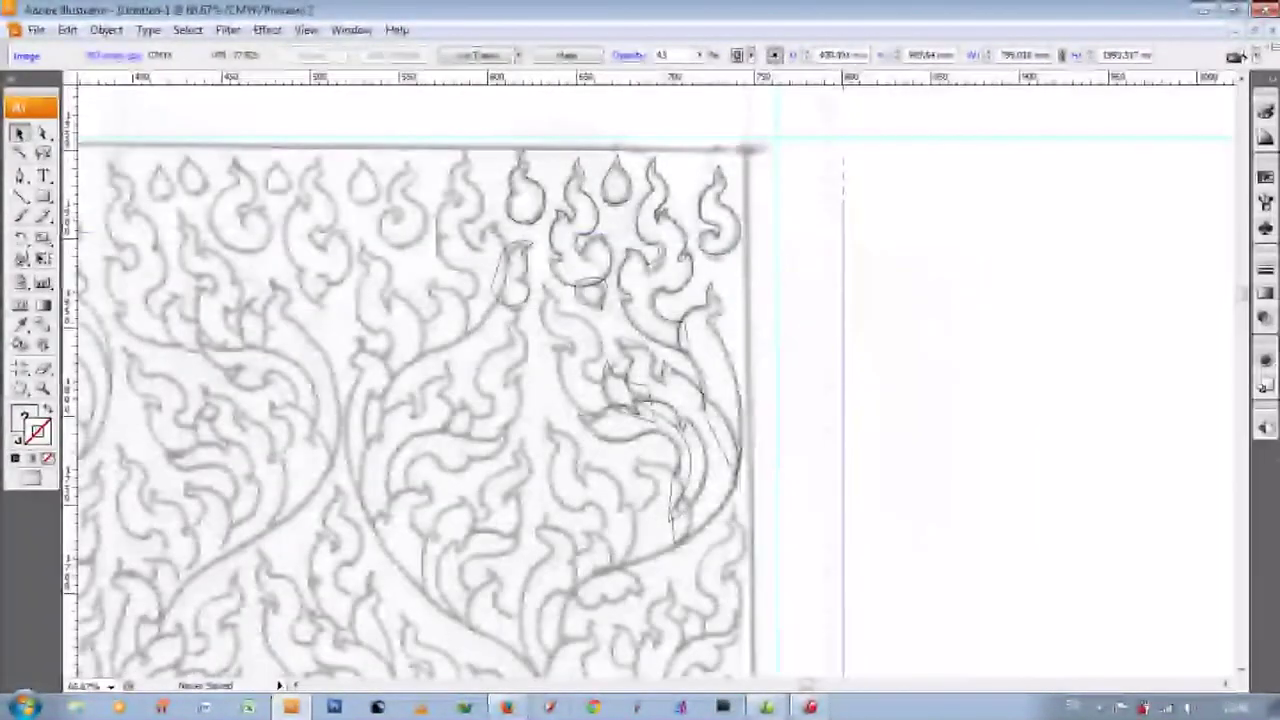
{"action": "left_click", "coordinate": [1265, 425]}
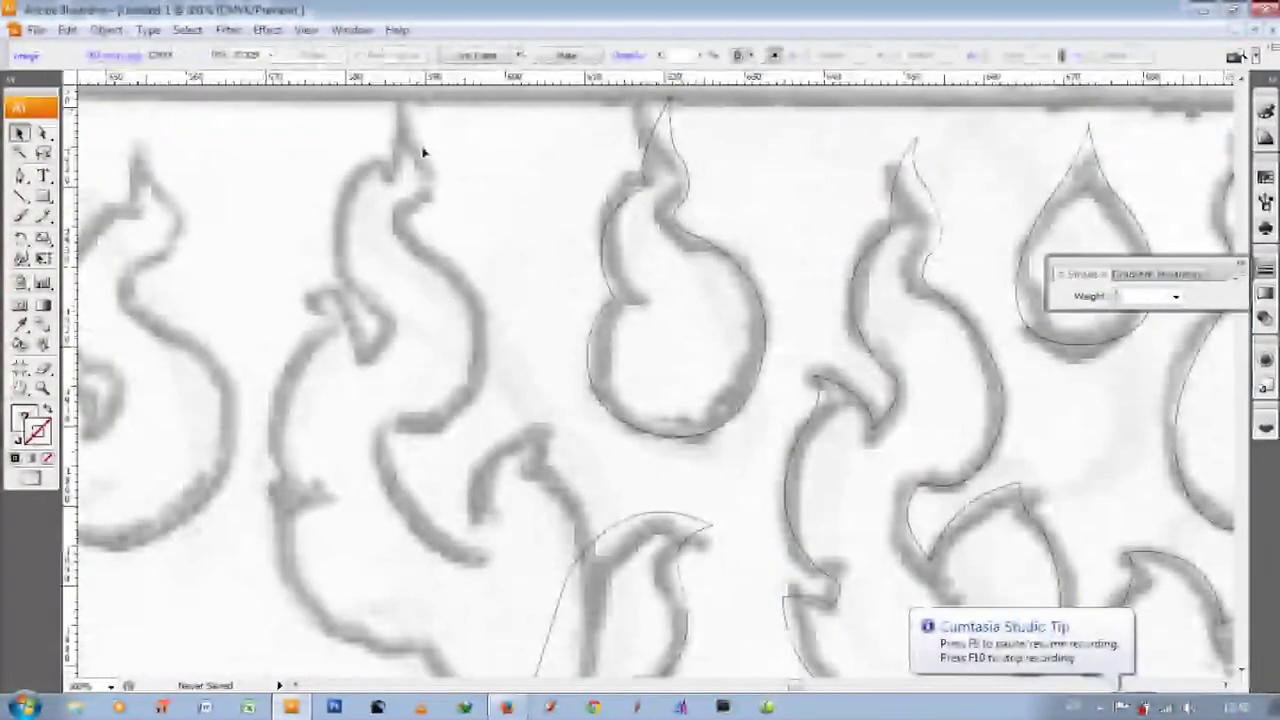
- Return to the Pen tool and zoom to about 300 percent on the curling leaf
{"action": "key", "text": "p"}
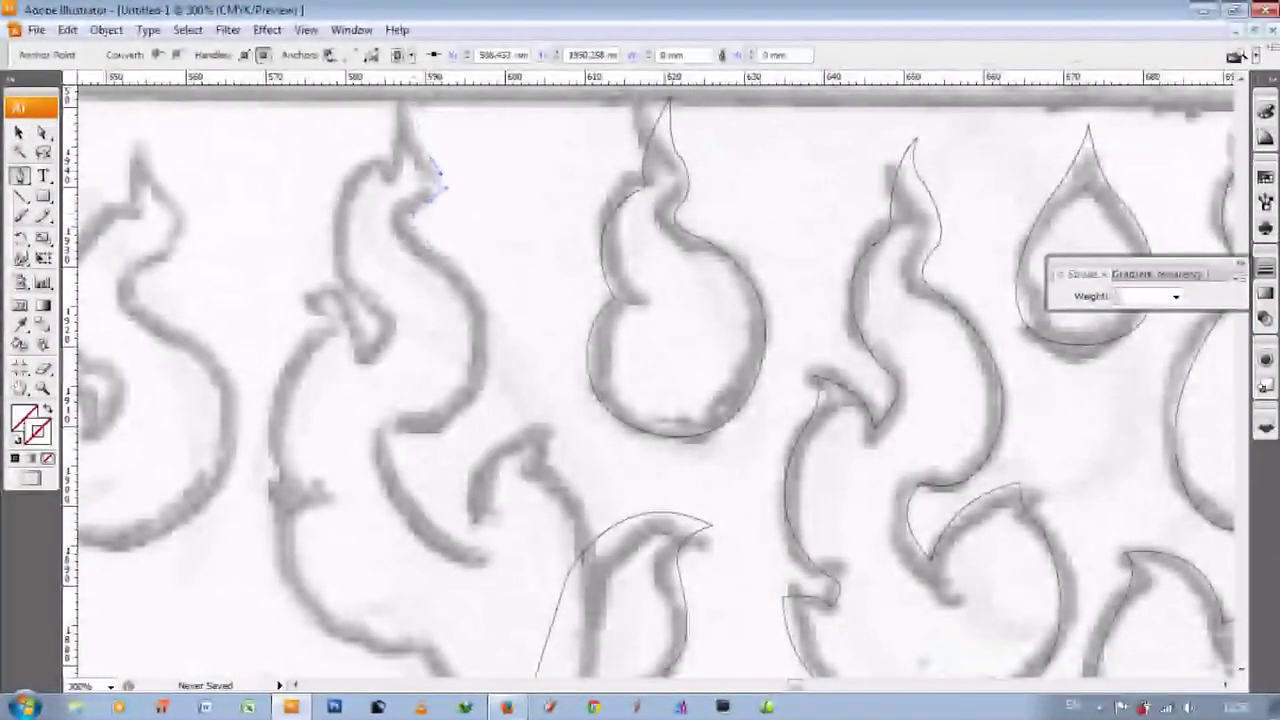
{"action": "scroll", "coordinate": [440, 270], "scroll_direction": "down", "scroll_amount": 2}
{"action": "scroll", "coordinate": [403, 366], "scroll_direction": "down", "scroll_amount": 2}
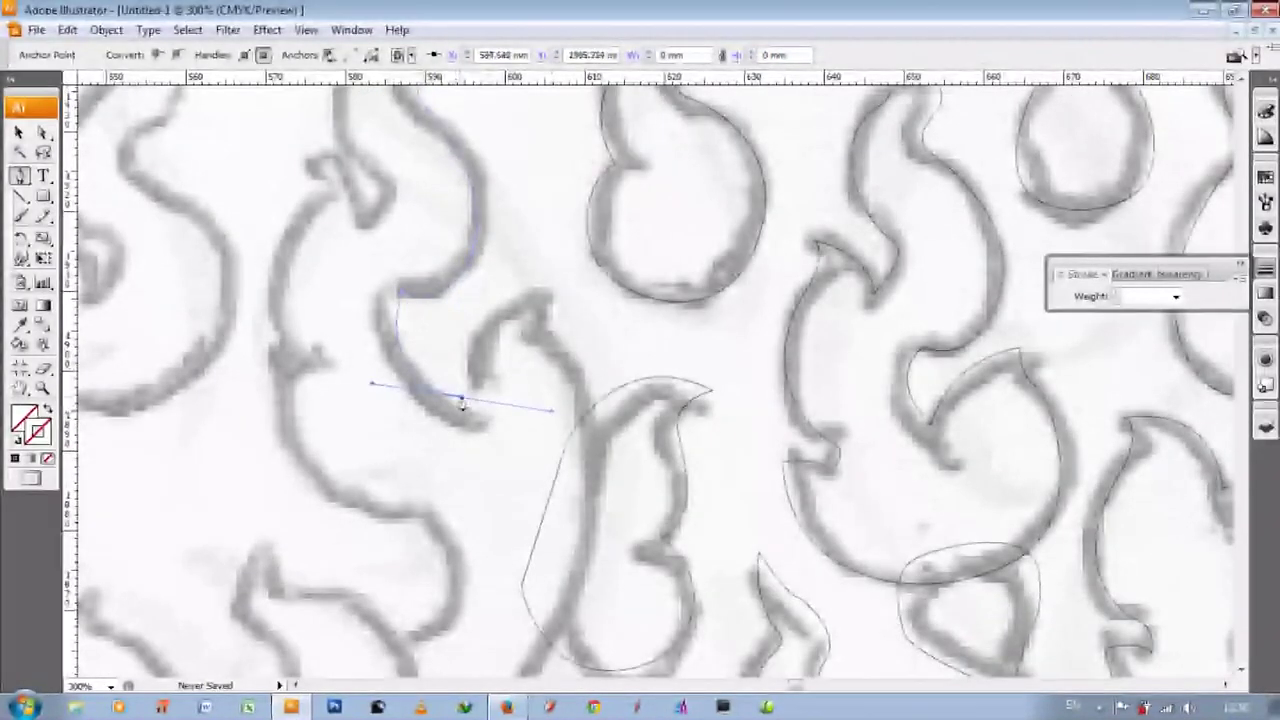
{"action": "key", "text": "ctrl+minus"}
{"action": "key", "text": "ctrl+minus"}
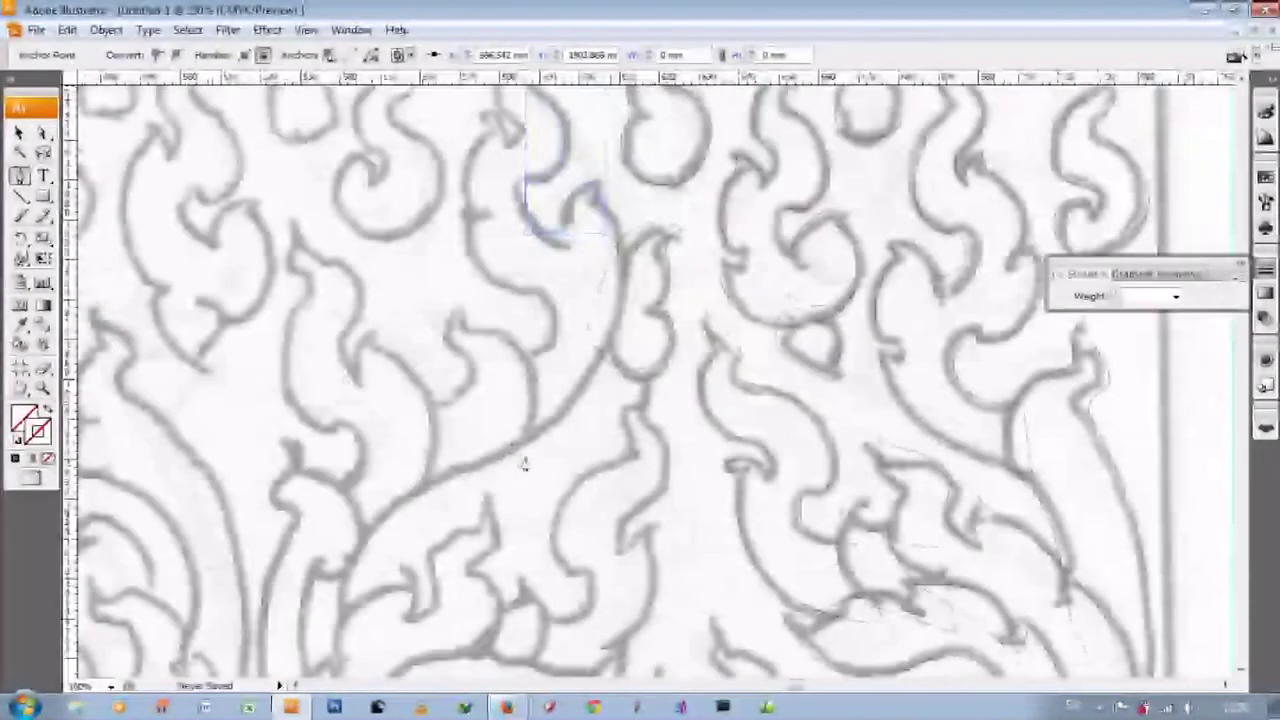
{"action": "scroll", "coordinate": [510, 450], "scroll_direction": "up", "scroll_amount": 3}
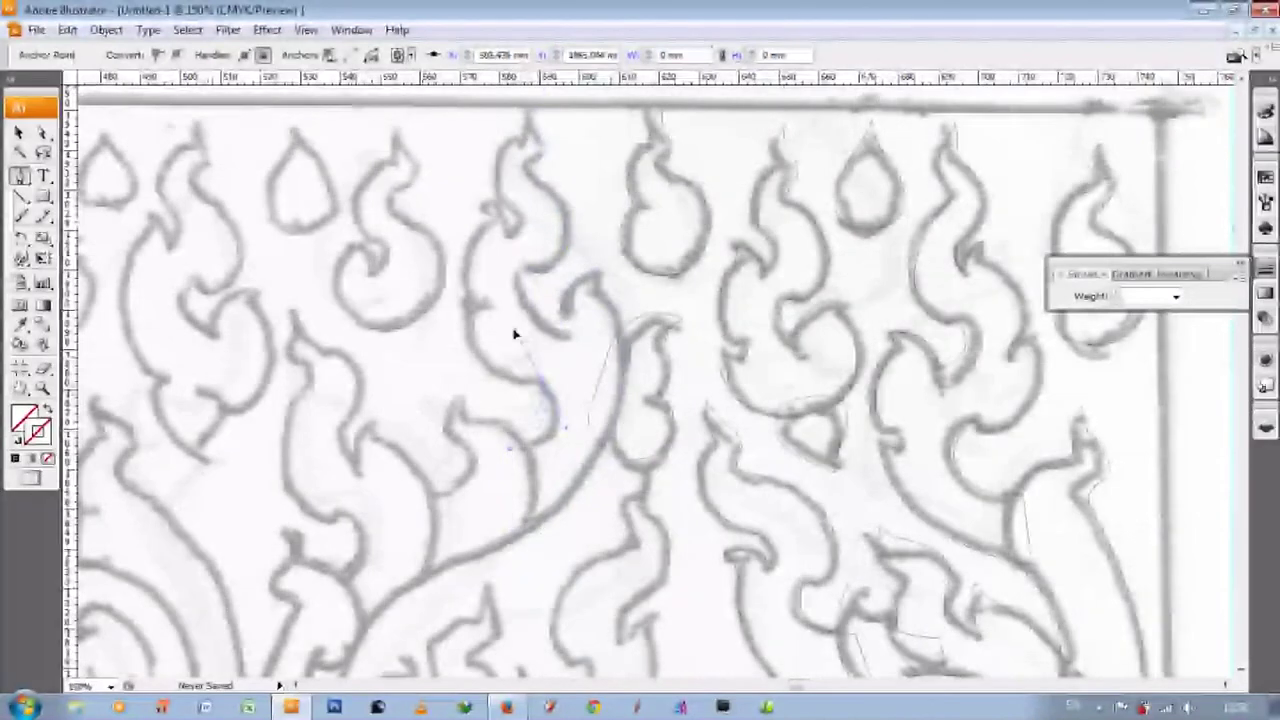
{"action": "scroll", "coordinate": [540, 388], "scroll_direction": "up", "scroll_amount": 2}
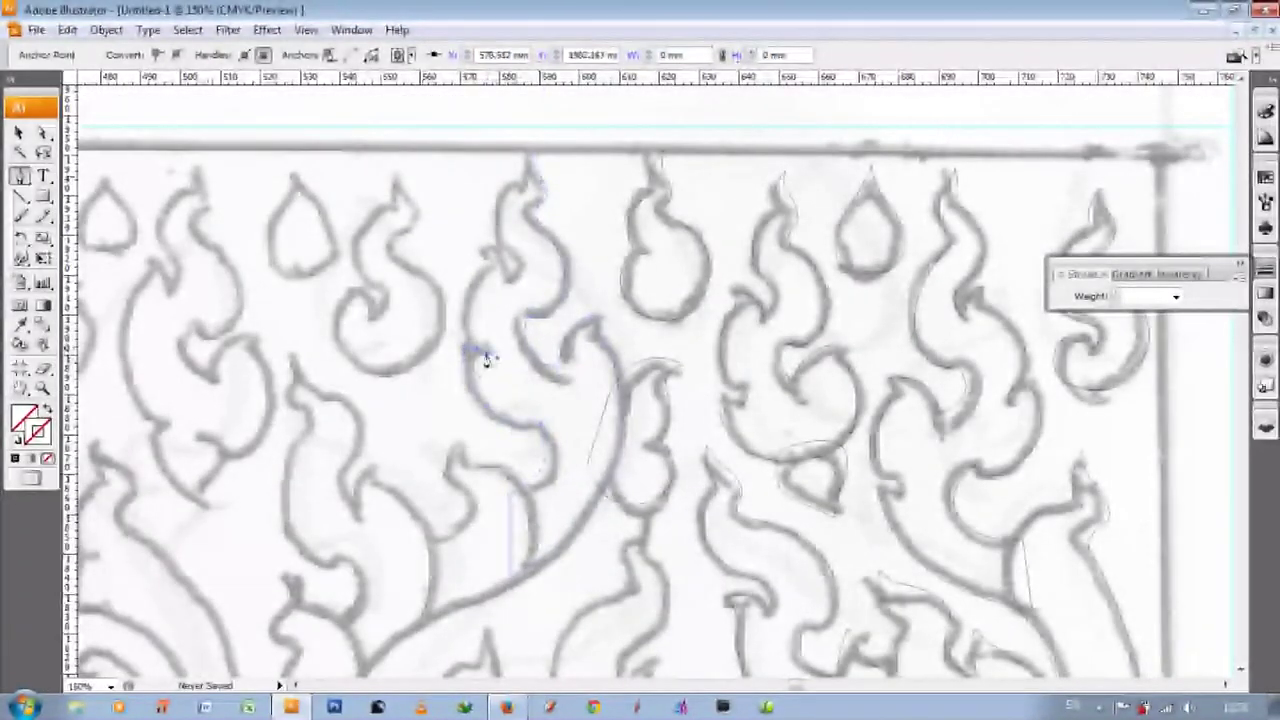
{"action": "scroll", "coordinate": [486, 360], "scroll_direction": "up", "scroll_amount": 1}
{"action": "scroll", "coordinate": [477, 380], "scroll_direction": "up", "scroll_amount": 2}
{"action": "key", "text": "ctrl+plus"}
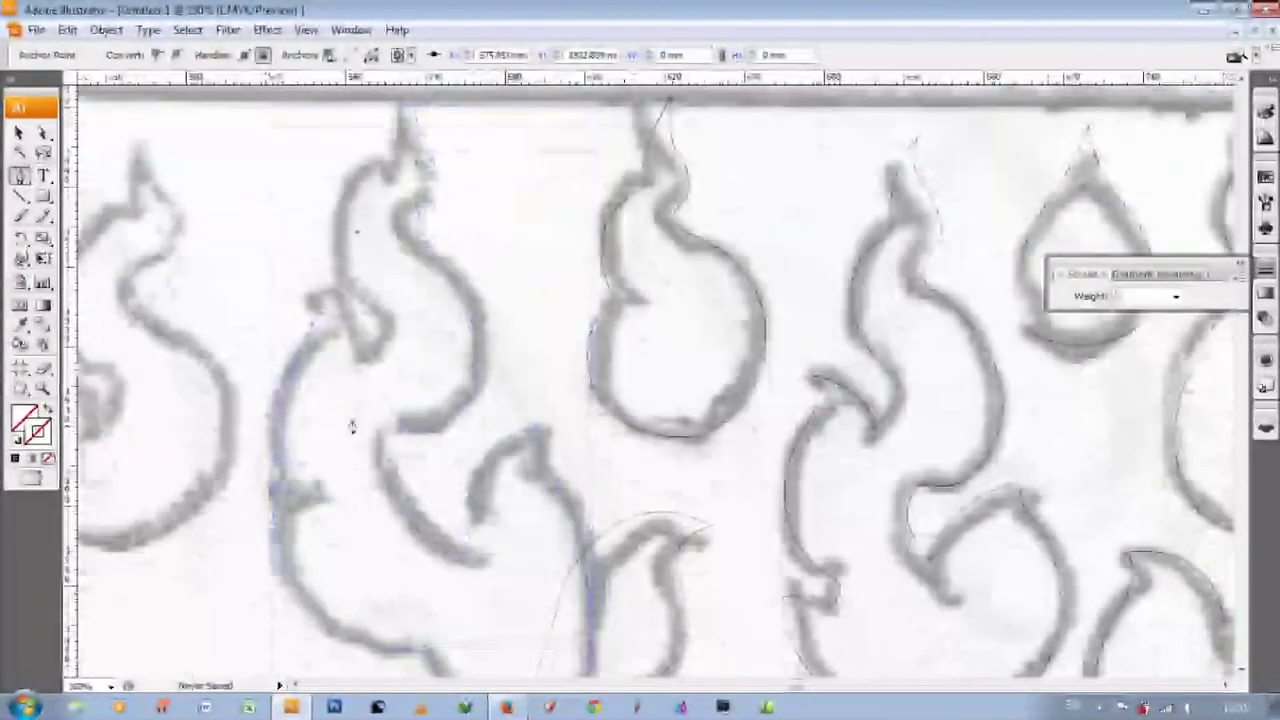
{"action": "key", "text": "ctrl+plus"}
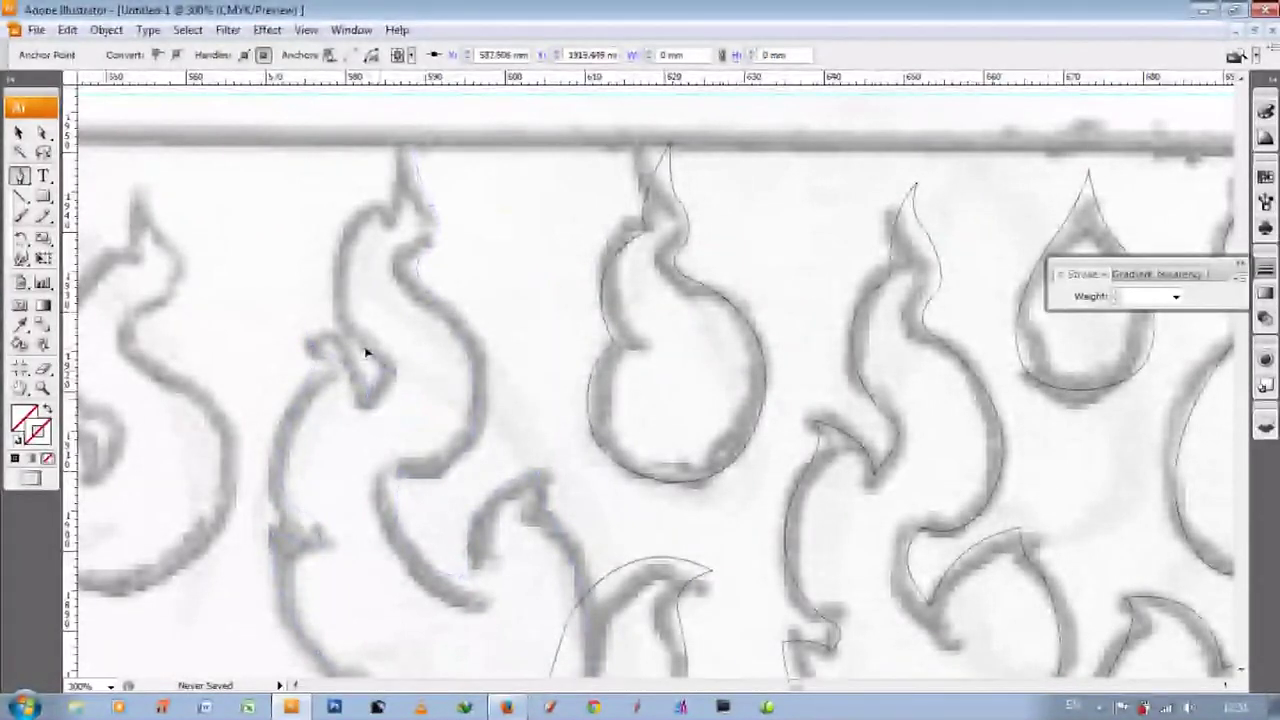
{"action": "scroll", "coordinate": [366, 352], "scroll_direction": "up", "scroll_amount": 3}
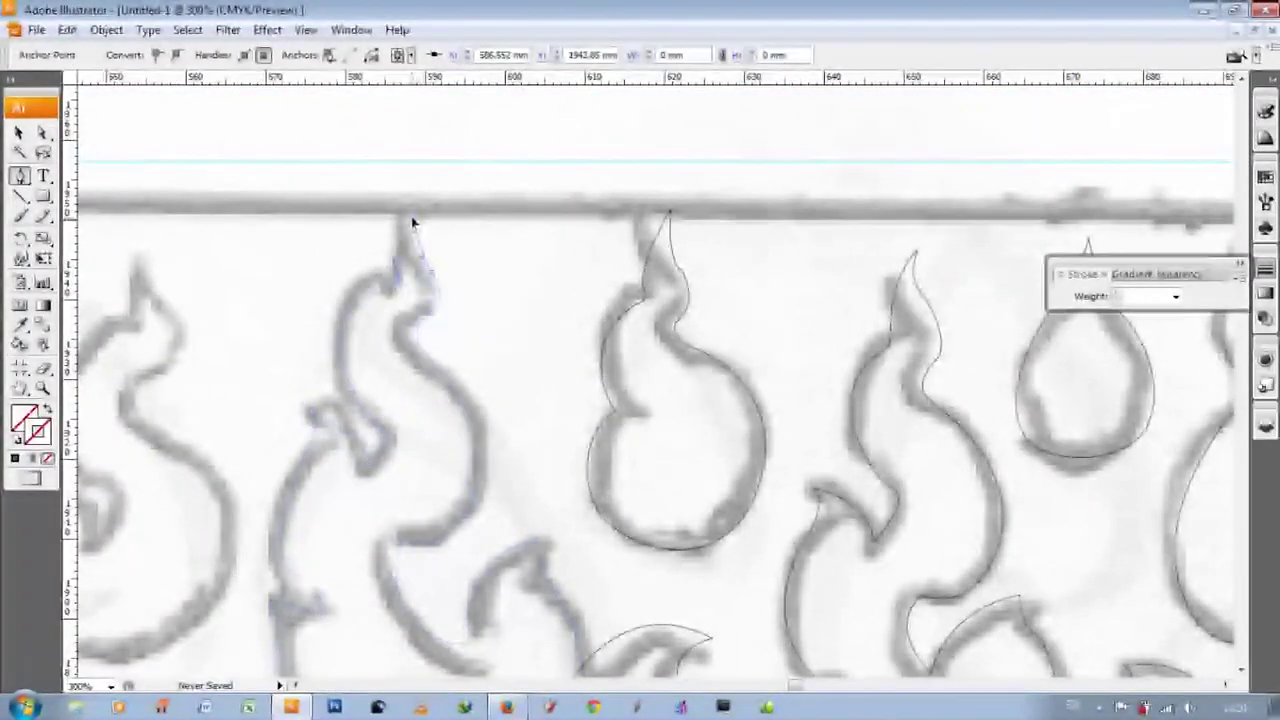
{"action": "scroll", "coordinate": [414, 230], "scroll_direction": "down", "scroll_amount": 5}
{"action": "scroll", "coordinate": [500, 450], "scroll_direction": "down", "scroll_amount": 5}
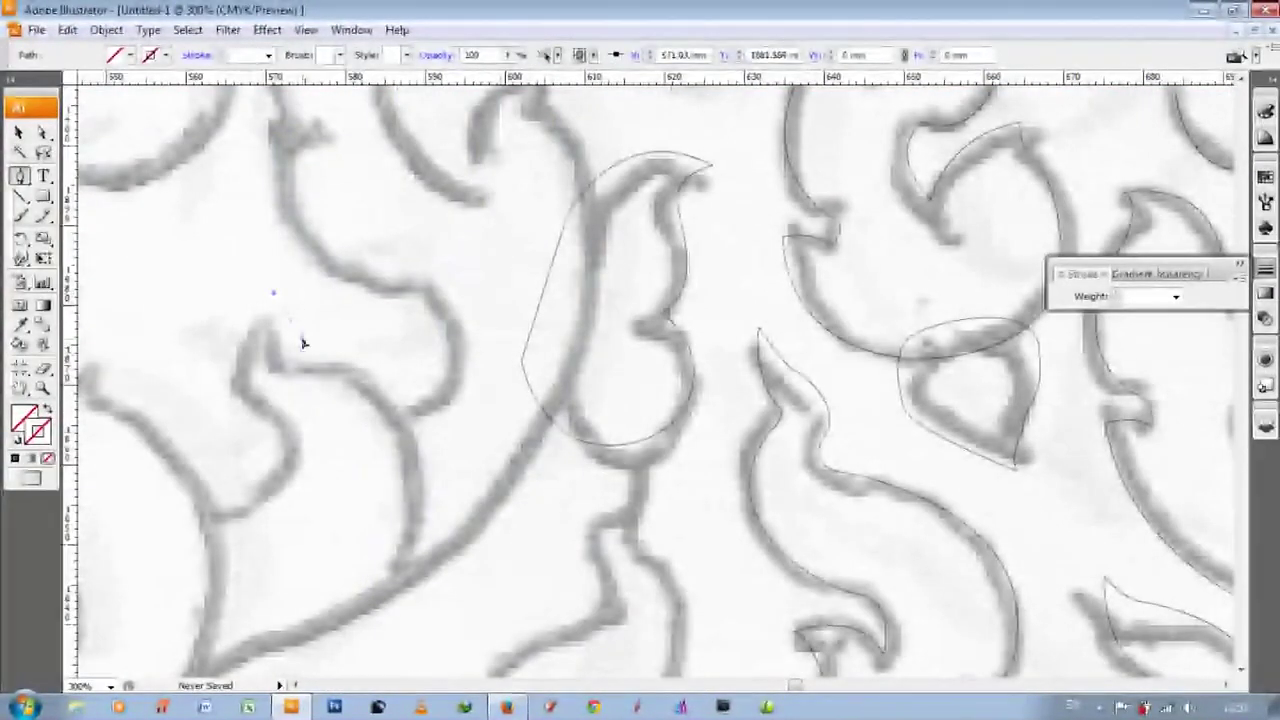
- Add leaf anchors and give the path a black 0.088 mm stroke
{"action": "left_click", "coordinate": [303, 343]}
{"action": "left_click", "coordinate": [403, 563]}
{"action": "scroll", "coordinate": [358, 600], "scroll_direction": "down", "scroll_amount": 3}
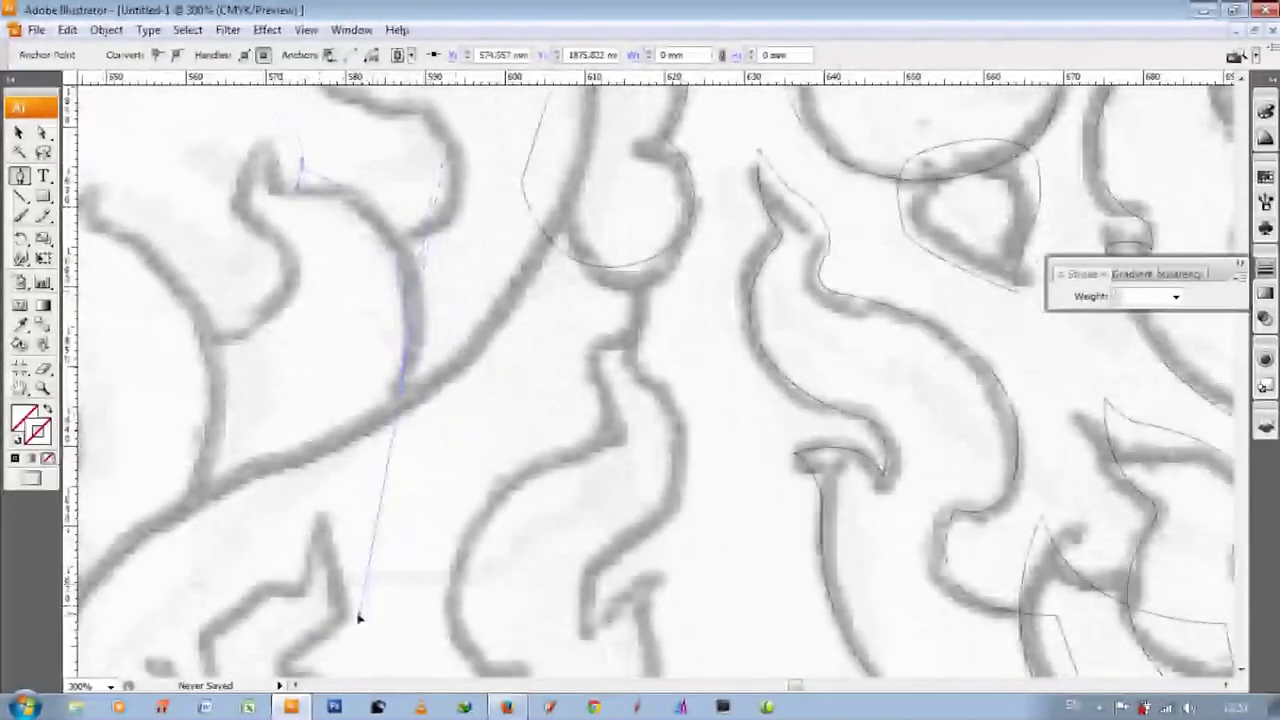
{"action": "left_click", "coordinate": [1265, 228]}
{"action": "left_click", "coordinate": [1075, 177]}
{"action": "left_click", "coordinate": [1175, 296]}
{"action": "left_click", "coordinate": [1150, 312]}
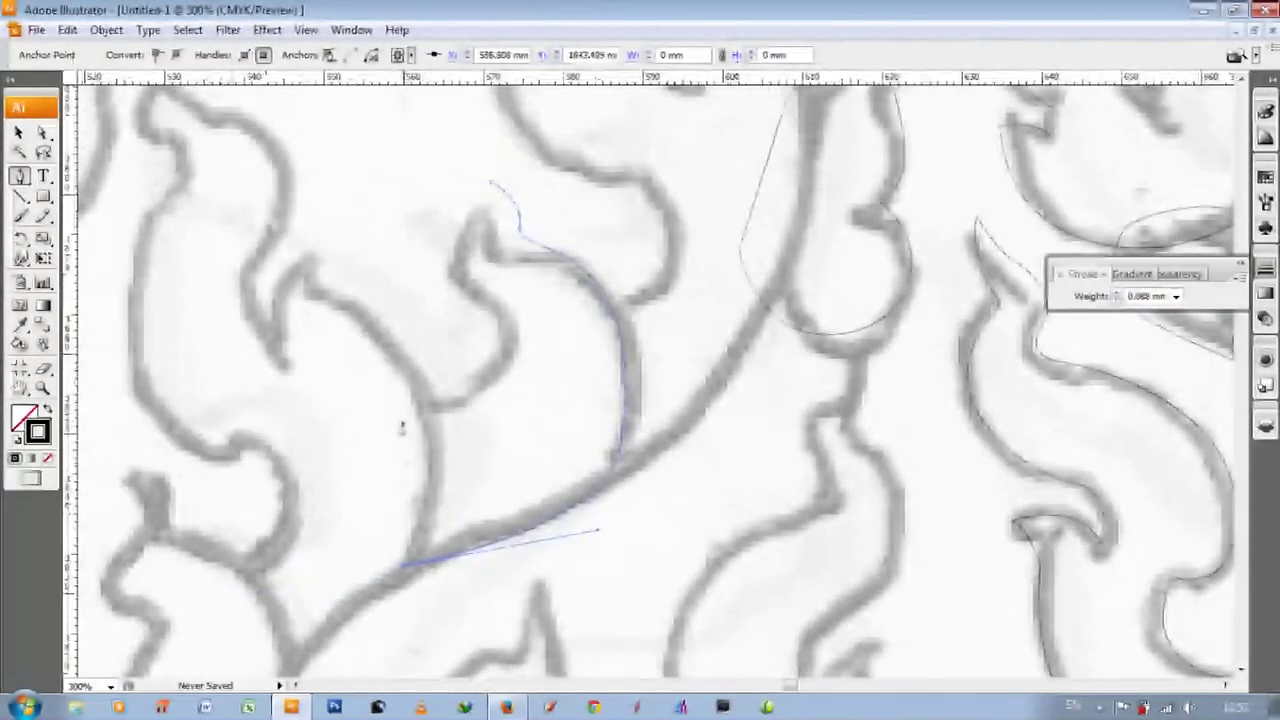
- Close the curling leaf outline at its start, exit drawing, and select the scan
{"action": "scroll", "coordinate": [300, 400], "scroll_direction": "up", "scroll_amount": 2}
{"action": "left_click", "coordinate": [497, 393]}
{"action": "left_click", "coordinate": [490, 272]}
{"action": "key", "text": "v"}
{"action": "left_click", "coordinate": [560, 248]}
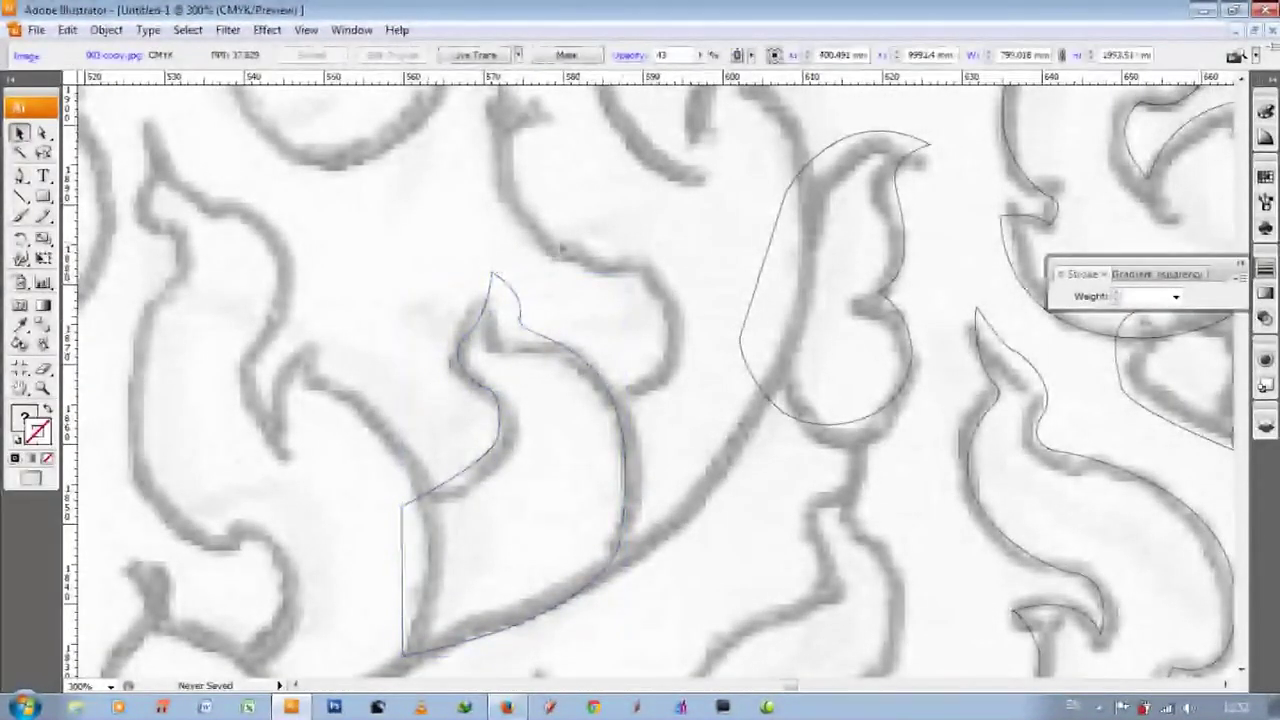
- Thin the large curved outline's stroke to 0.088 mm and deselect it
{"action": "left_click", "coordinate": [503, 173]}
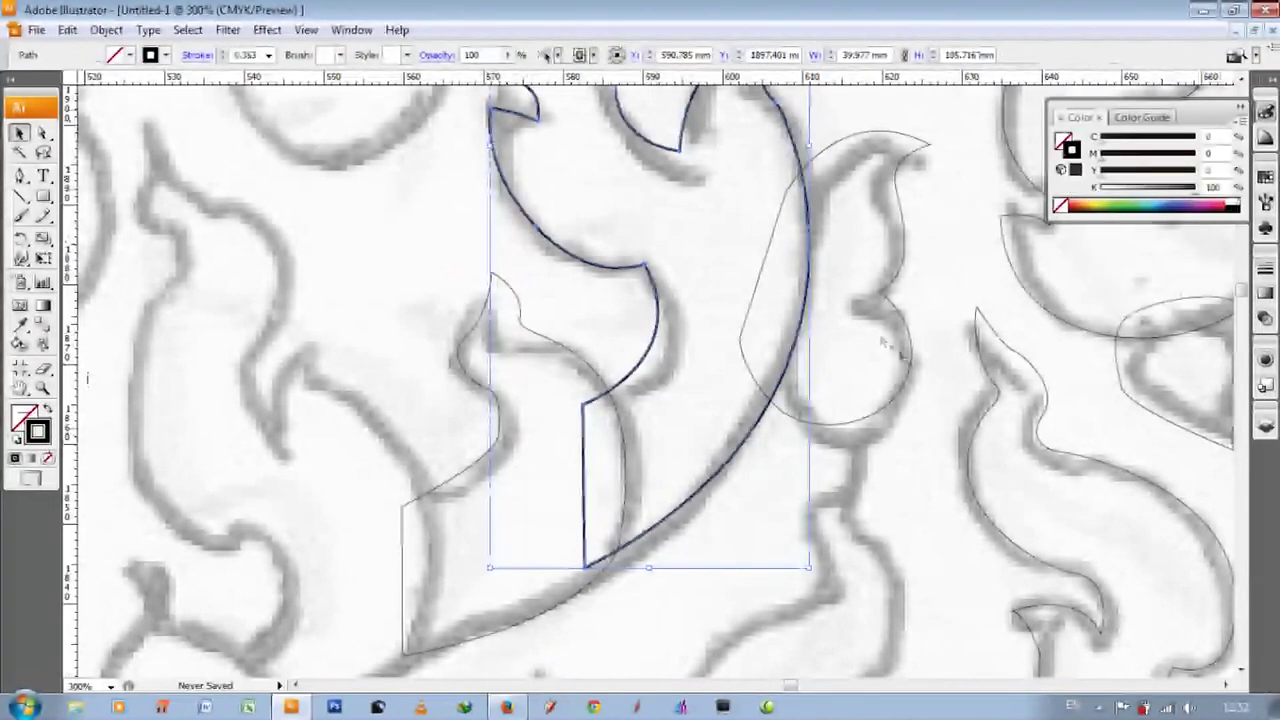
{"action": "left_click", "coordinate": [1265, 270]}
{"action": "left_click", "coordinate": [1176, 296]}
{"action": "left_click", "coordinate": [1150, 330]}
{"action": "left_click", "coordinate": [411, 219]}
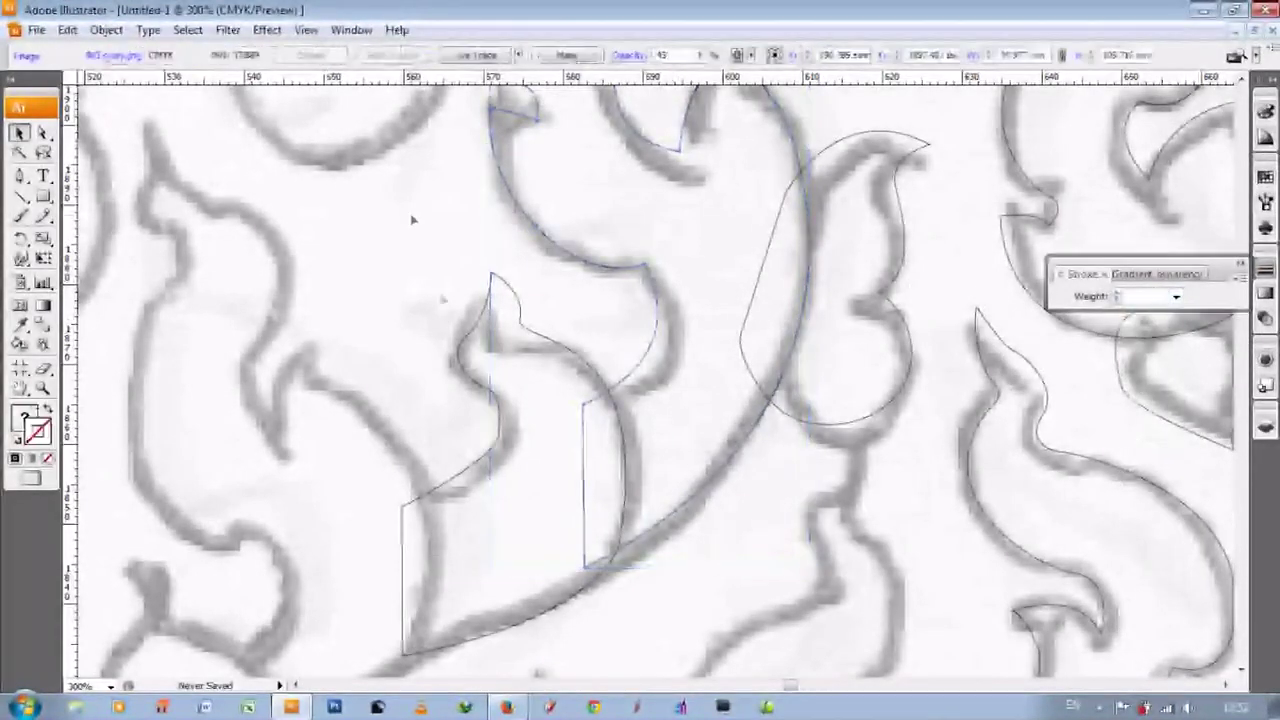
{"action": "scroll", "coordinate": [411, 219], "scroll_direction": "down", "scroll_amount": 3}
{"action": "scroll", "coordinate": [466, 351], "scroll_direction": "down", "scroll_amount": 7}
- Trace a closed S-shaped flame outline with a black 0.088 mm stroke
{"action": "key", "text": "p"}
{"action": "left_click_drag", "start_coordinate": [390, 262], "coordinate": [343, 282]}
{"action": "left_click", "coordinate": [1265, 110]}
{"action": "left_click", "coordinate": [1235, 228]}
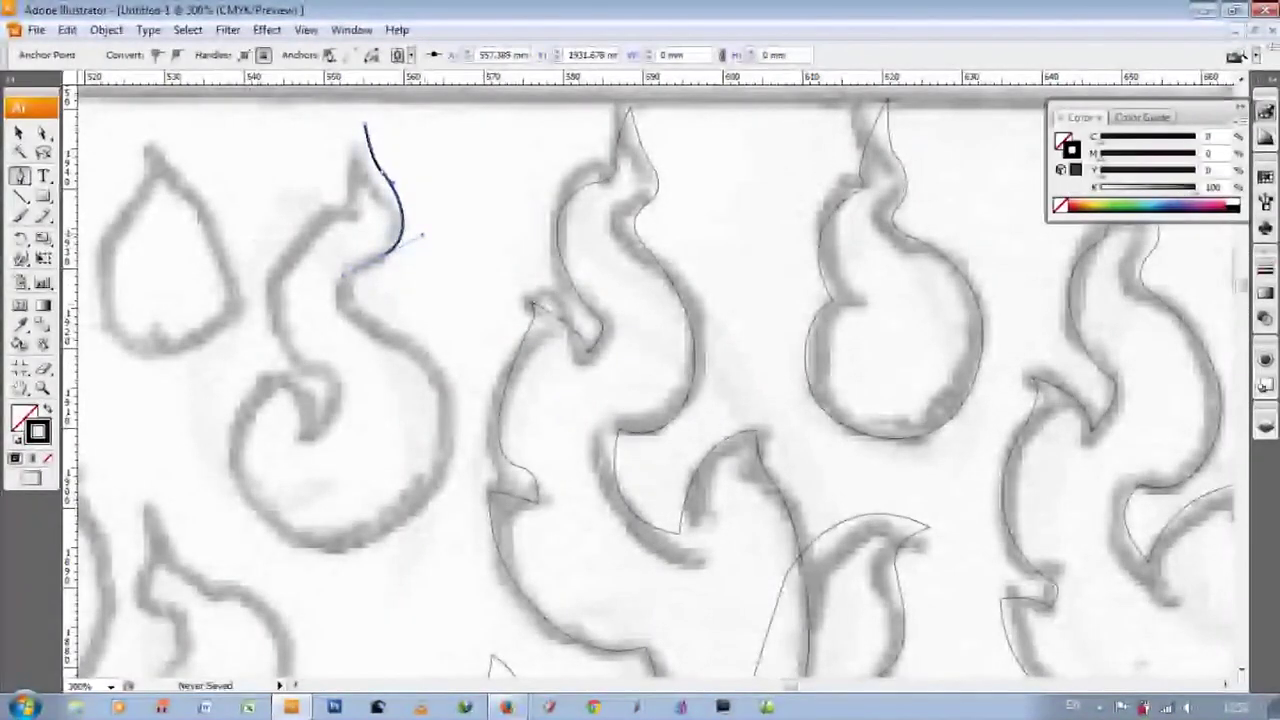
{"action": "left_click", "coordinate": [1265, 270]}
{"action": "left_click", "coordinate": [1176, 296]}
{"action": "left_click", "coordinate": [1150, 330]}
{"action": "left_click_drag", "start_coordinate": [366, 314], "coordinate": [383, 327]}
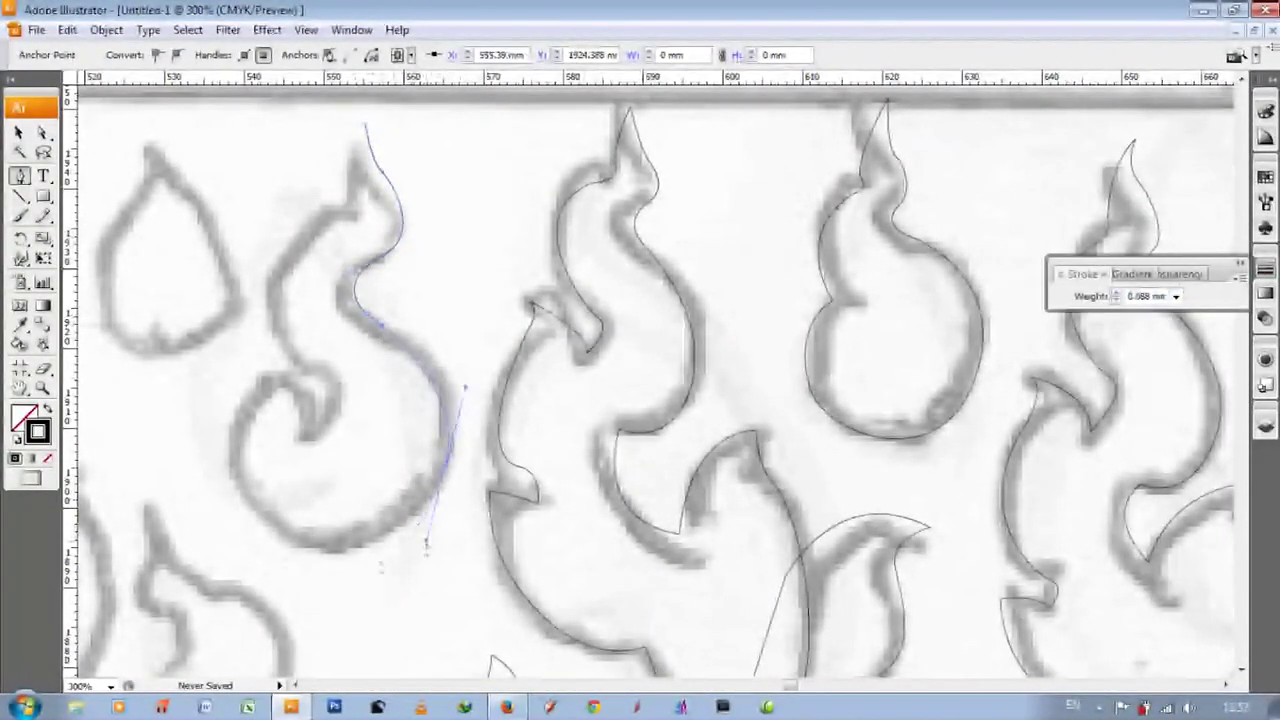
{"action": "scroll", "coordinate": [325, 460], "scroll_direction": "up", "scroll_amount": 1}
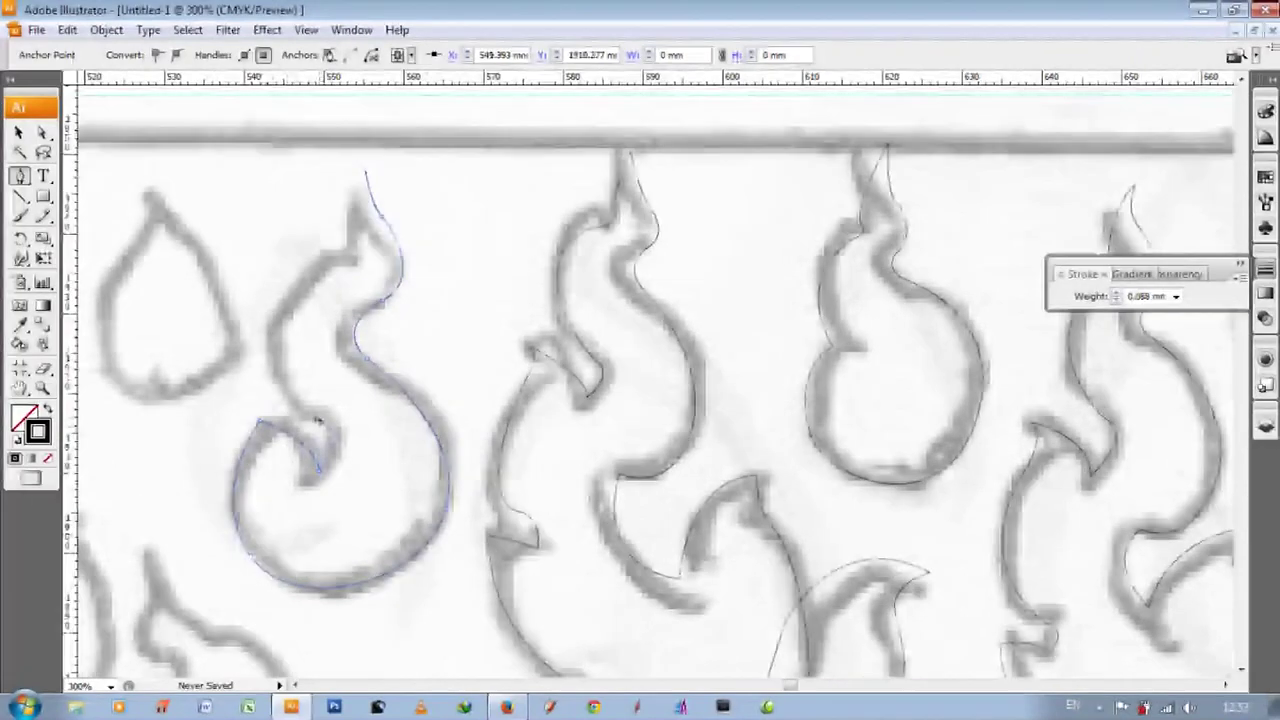
{"action": "scroll", "coordinate": [277, 314], "scroll_direction": "up", "scroll_amount": 1}
{"action": "scroll", "coordinate": [346, 283], "scroll_direction": "up", "scroll_amount": 1}
{"action": "left_click", "coordinate": [365, 216]}
- Outline the small teardrop to the left and close it at its top
{"action": "left_click", "coordinate": [150, 213]}
{"action": "left_click_drag", "start_coordinate": [225, 390], "coordinate": [160, 445]}
{"action": "scroll", "coordinate": [300, 400], "scroll_direction": "left", "scroll_amount": 5}
{"action": "left_click", "coordinate": [296, 340]}
{"action": "left_click", "coordinate": [342, 266]}
{"action": "left_click", "coordinate": [355, 214]}
{"action": "scroll", "coordinate": [355, 214], "scroll_direction": "down", "scroll_amount": 2}
{"action": "scroll", "coordinate": [520, 400], "scroll_direction": "down", "scroll_amount": 10}
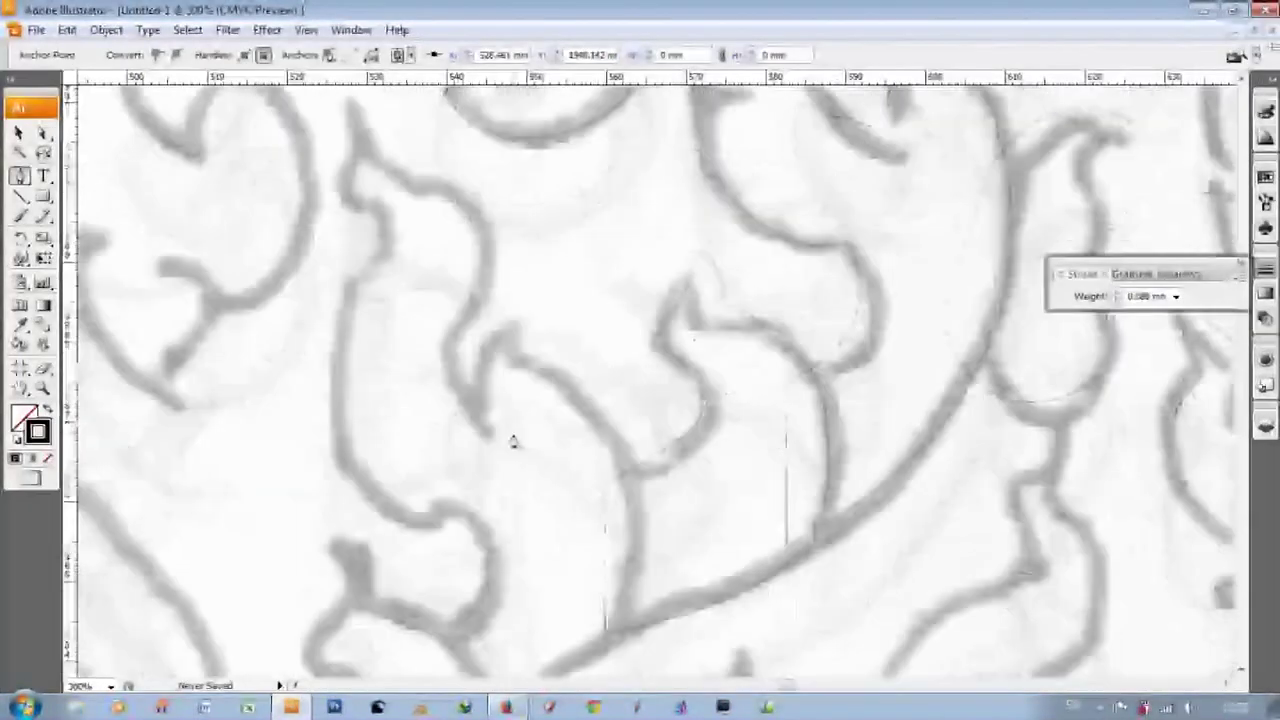
- Start the hooked leaf outline with anchors at the hook's tip and down its edge
{"action": "left_click", "coordinate": [370, 135]}
{"action": "left_click_drag", "start_coordinate": [445, 405], "coordinate": [488, 484]}
{"action": "left_click", "coordinate": [507, 377]}
{"action": "scroll", "coordinate": [514, 300], "scroll_direction": "down", "scroll_amount": 4}
{"action": "left_click", "coordinate": [605, 497]}
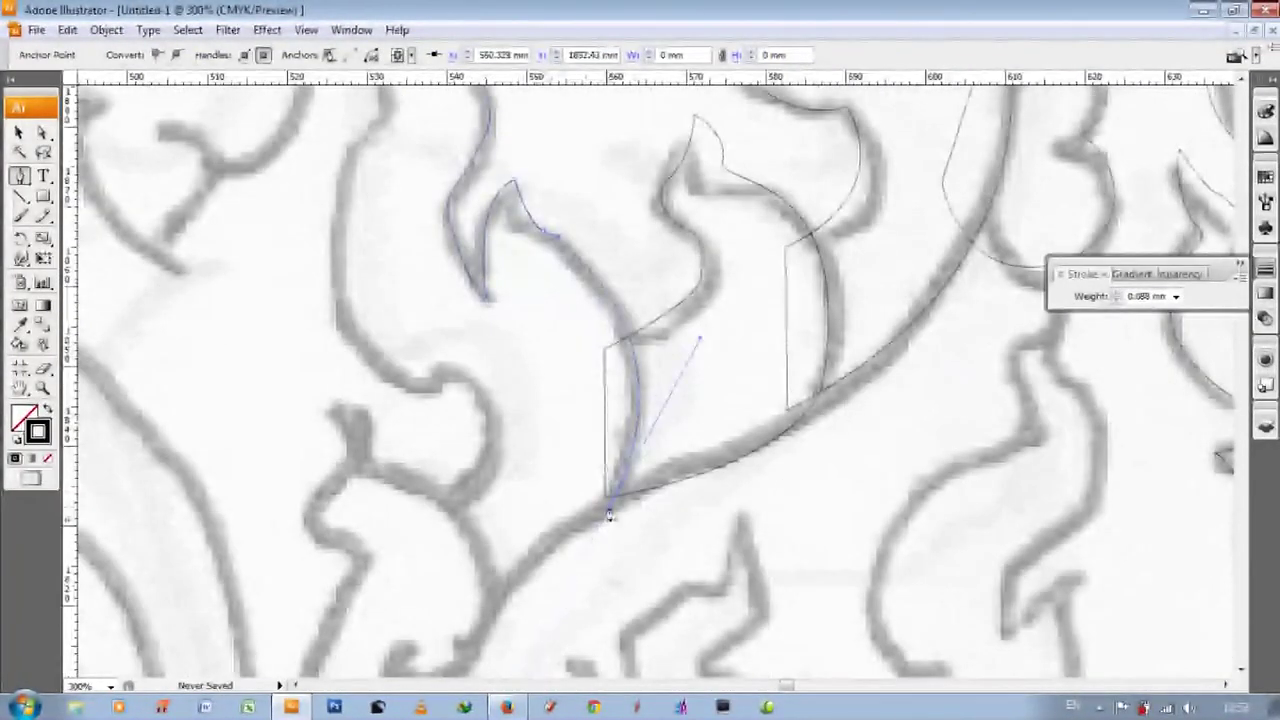
{"action": "scroll", "coordinate": [540, 500], "scroll_direction": "down", "scroll_amount": 5}
{"action": "scroll", "coordinate": [471, 523], "scroll_direction": "down", "scroll_amount": 2}
{"action": "scroll", "coordinate": [486, 480], "scroll_direction": "up", "scroll_amount": 2}
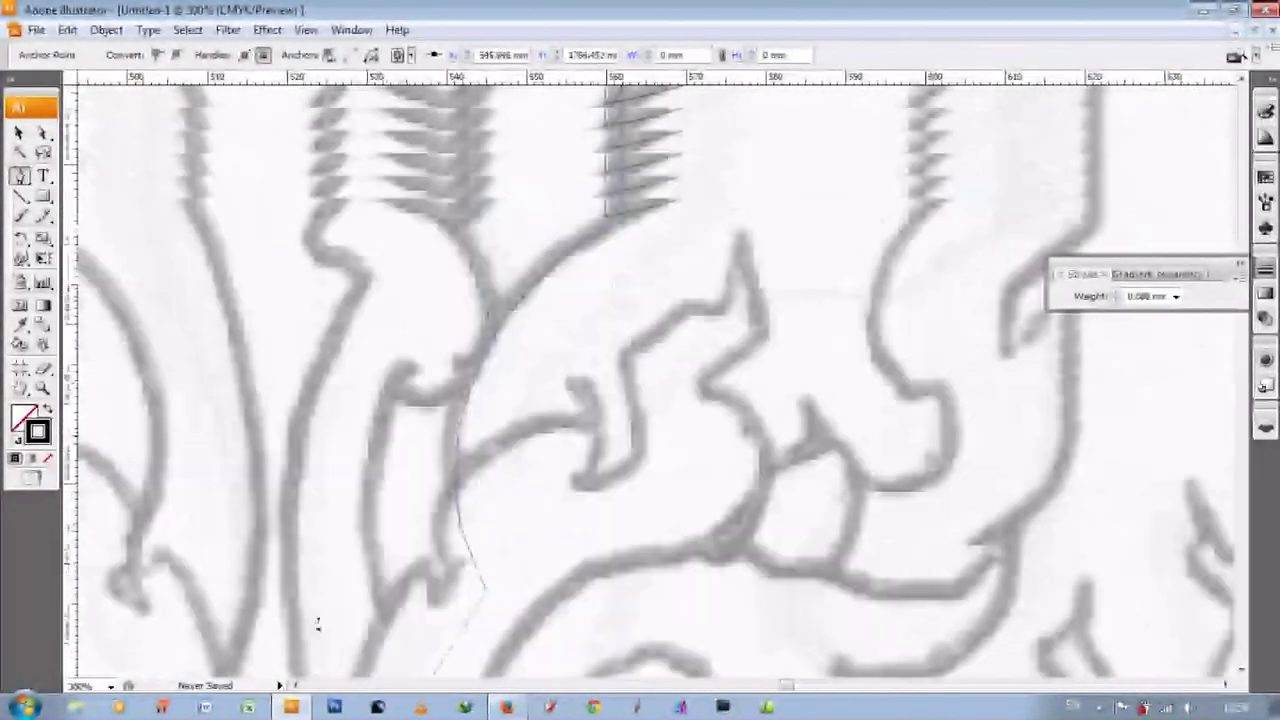
{"action": "scroll", "coordinate": [420, 363], "scroll_direction": "down", "scroll_amount": 3}
{"action": "scroll", "coordinate": [449, 380], "scroll_direction": "down", "scroll_amount": 3}
{"action": "left_click", "coordinate": [428, 372]}
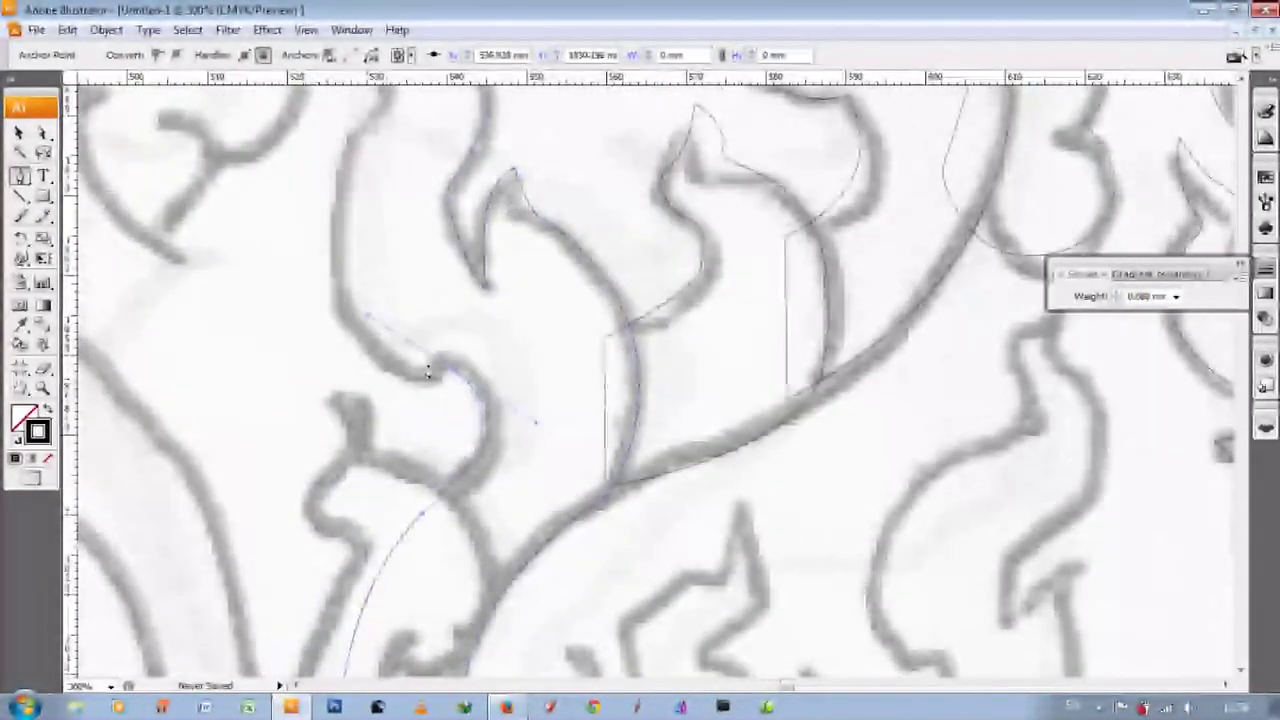
{"action": "scroll", "coordinate": [429, 386], "scroll_direction": "up", "scroll_amount": 5}
- Curve the remaining segments along the leaf's edge, then zoom out to 150%
{"action": "left_click_drag", "start_coordinate": [386, 290], "coordinate": [523, 163]}
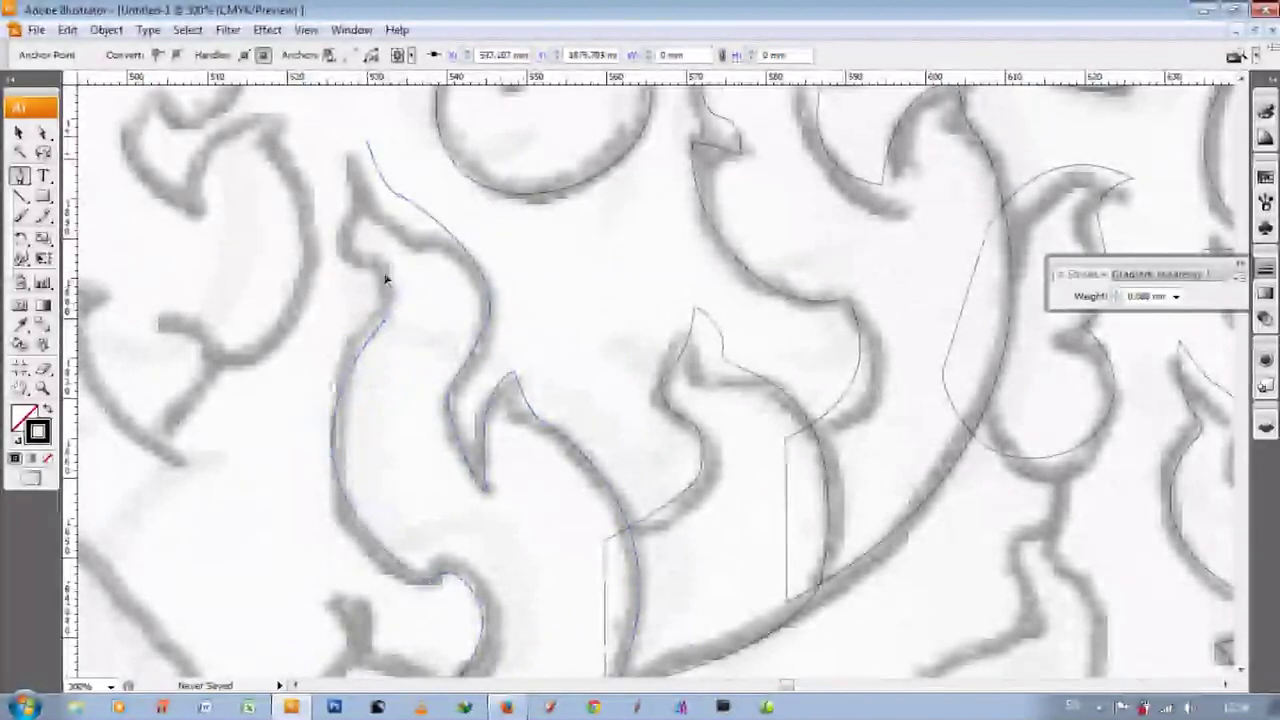
{"action": "scroll", "coordinate": [386, 280], "scroll_direction": "up", "scroll_amount": 1}
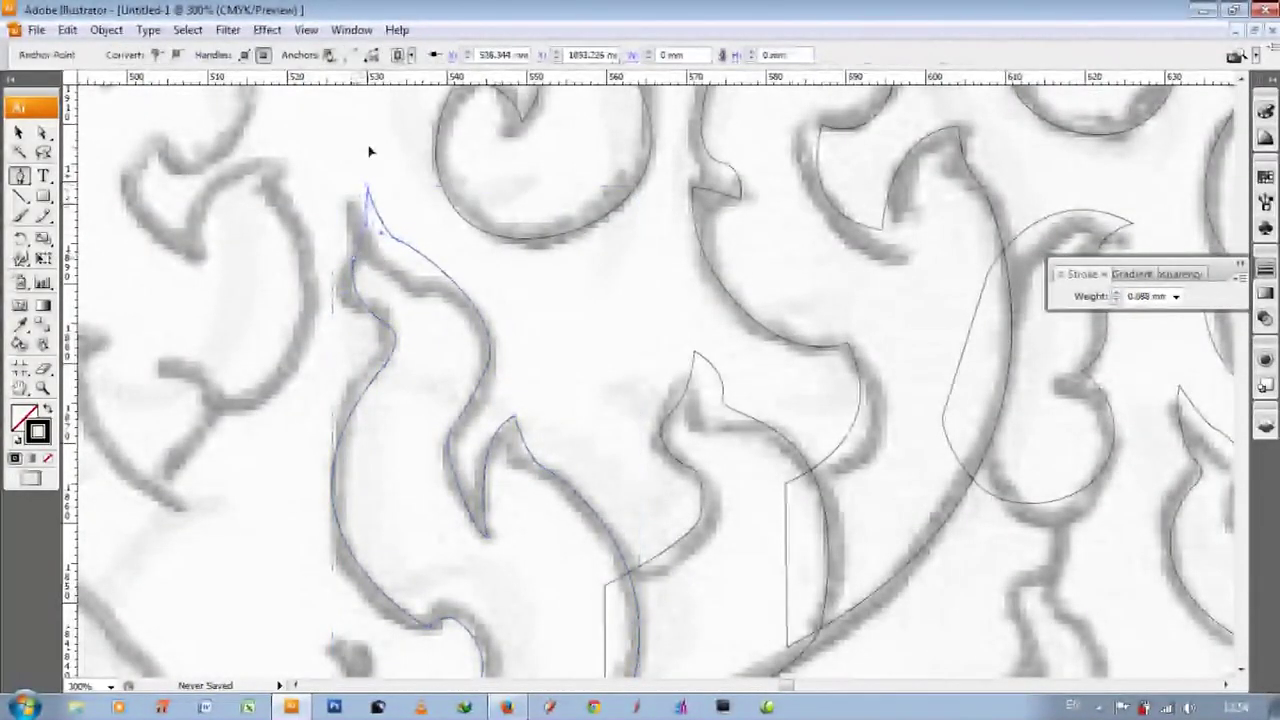
{"action": "scroll", "coordinate": [418, 460], "scroll_direction": "down", "scroll_amount": 10}
{"action": "scroll", "coordinate": [418, 460], "scroll_direction": "down", "scroll_amount": 2}
{"action": "scroll", "coordinate": [486, 237], "scroll_direction": "down", "scroll_amount": 1}
{"action": "left_click_drag", "start_coordinate": [490, 262], "coordinate": [483, 370]}
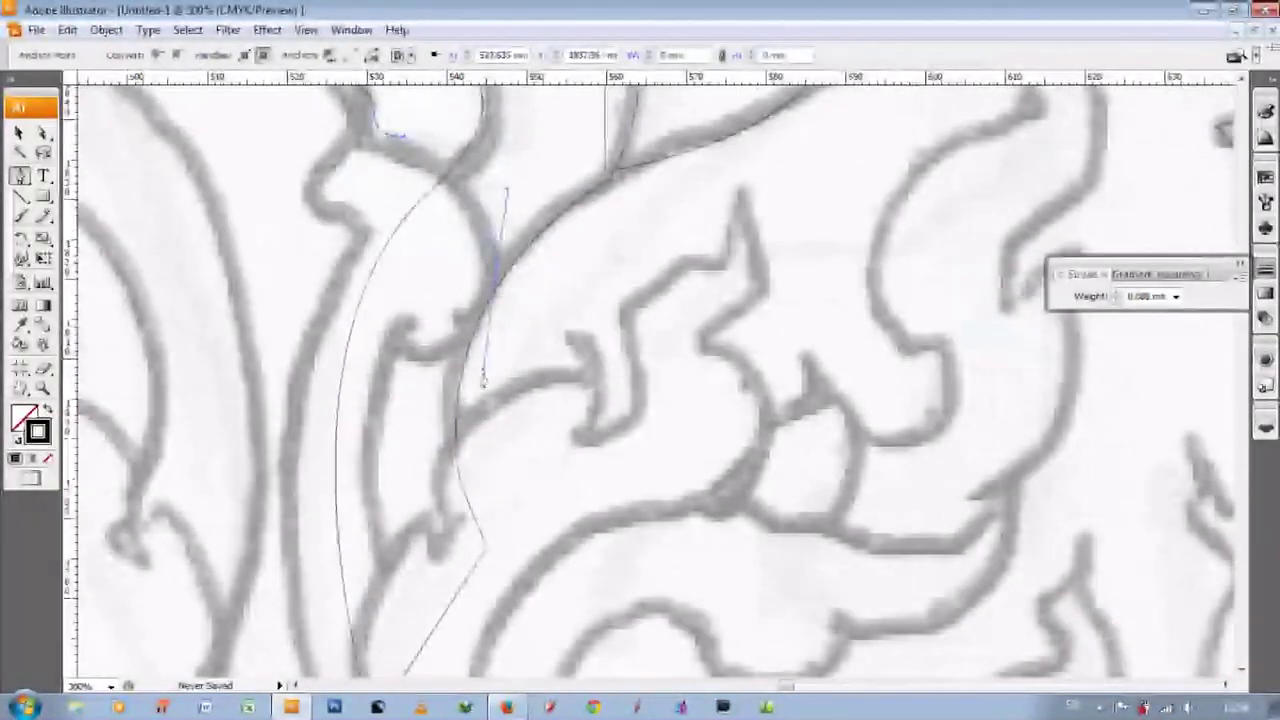
{"action": "scroll", "coordinate": [408, 287], "scroll_direction": "down", "scroll_amount": 5}
{"action": "left_click_drag", "start_coordinate": [395, 430], "coordinate": [457, 586]}
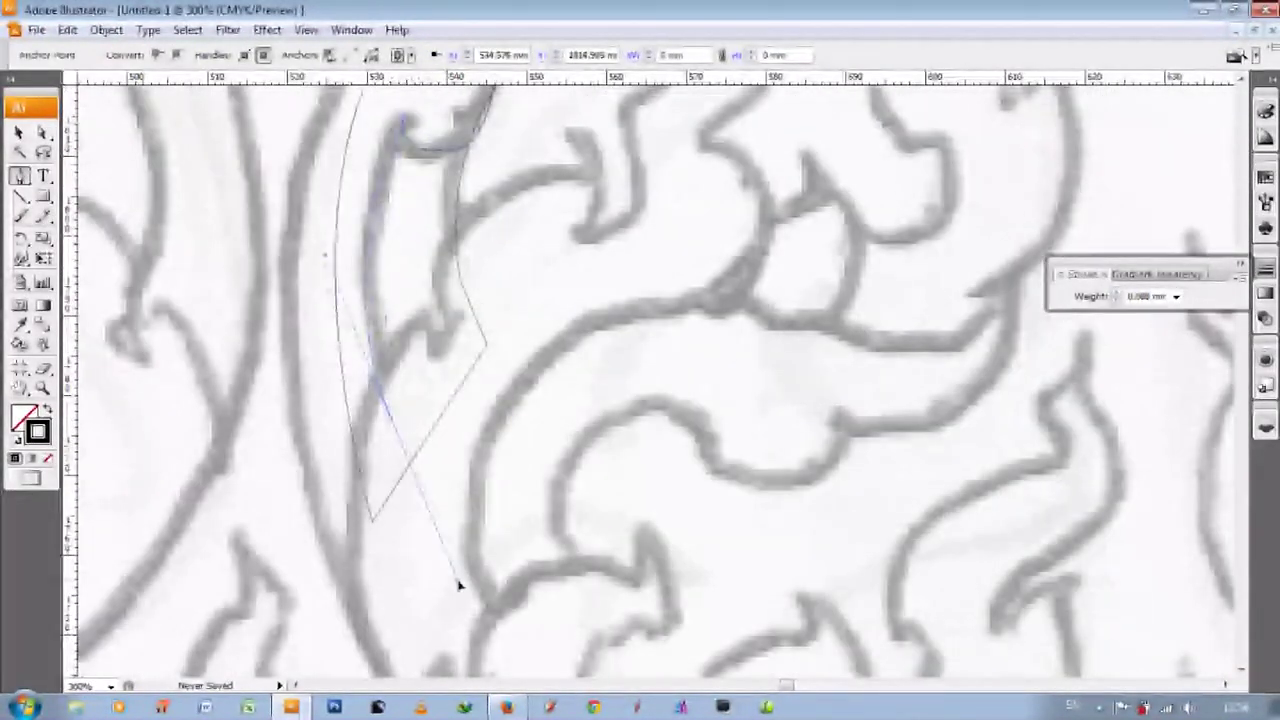
{"action": "scroll", "coordinate": [391, 414], "scroll_direction": "up", "scroll_amount": 6}
{"action": "key", "text": "ctrl+minus"}
{"action": "key", "text": "ctrl+minus"}
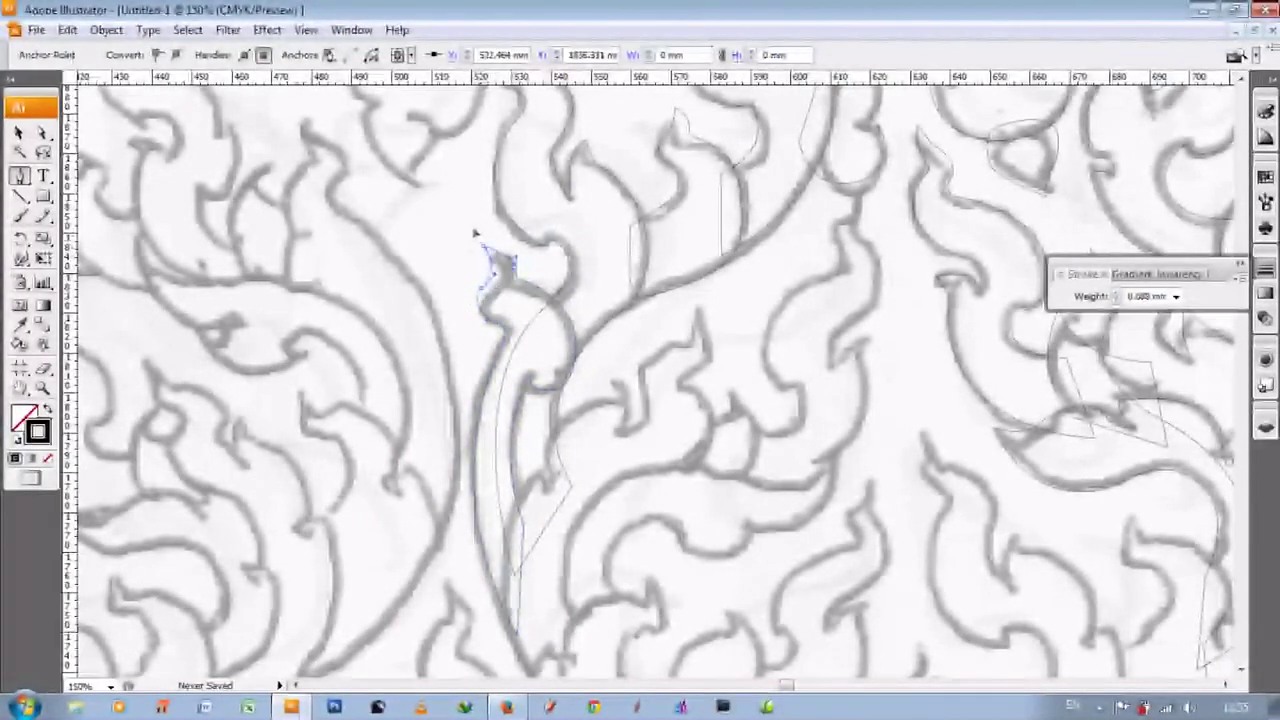
- Trace the tall top-border flame with curved anchors from its lower curl up to the tip
{"action": "scroll", "coordinate": [451, 443], "scroll_direction": "up", "scroll_amount": 3}
{"action": "scroll", "coordinate": [451, 443], "scroll_direction": "up", "scroll_amount": 2}
{"action": "mouse_move", "coordinate": [430, 342]}
{"action": "left_mouse_down"}
{"action": "mouse_move", "coordinate": [408, 325]}
{"action": "mouse_move", "coordinate": [503, 331]}
{"action": "left_mouse_up"}
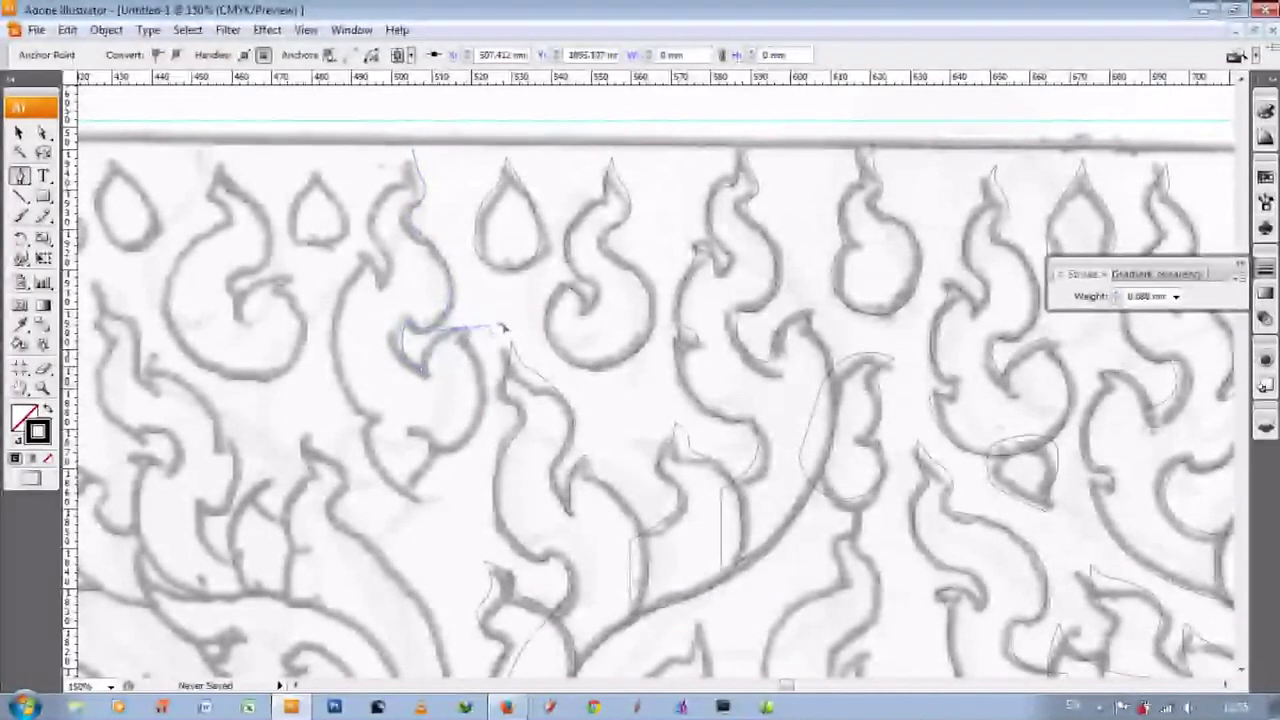
{"action": "scroll", "coordinate": [470, 388], "scroll_direction": "down", "scroll_amount": 2}
{"action": "left_click_drag", "start_coordinate": [422, 387], "coordinate": [432, 418]}
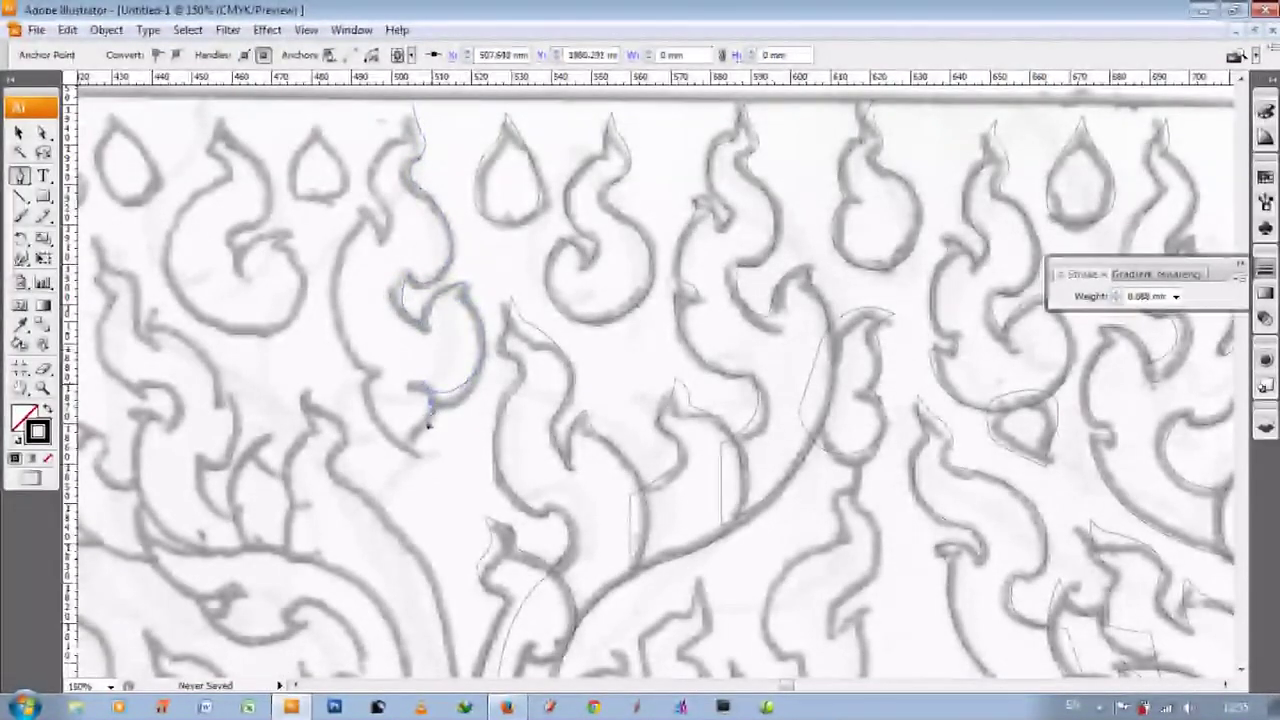
{"action": "scroll", "coordinate": [422, 450], "scroll_direction": "up", "scroll_amount": 1}
{"action": "scroll", "coordinate": [378, 401], "scroll_direction": "up", "scroll_amount": 3}
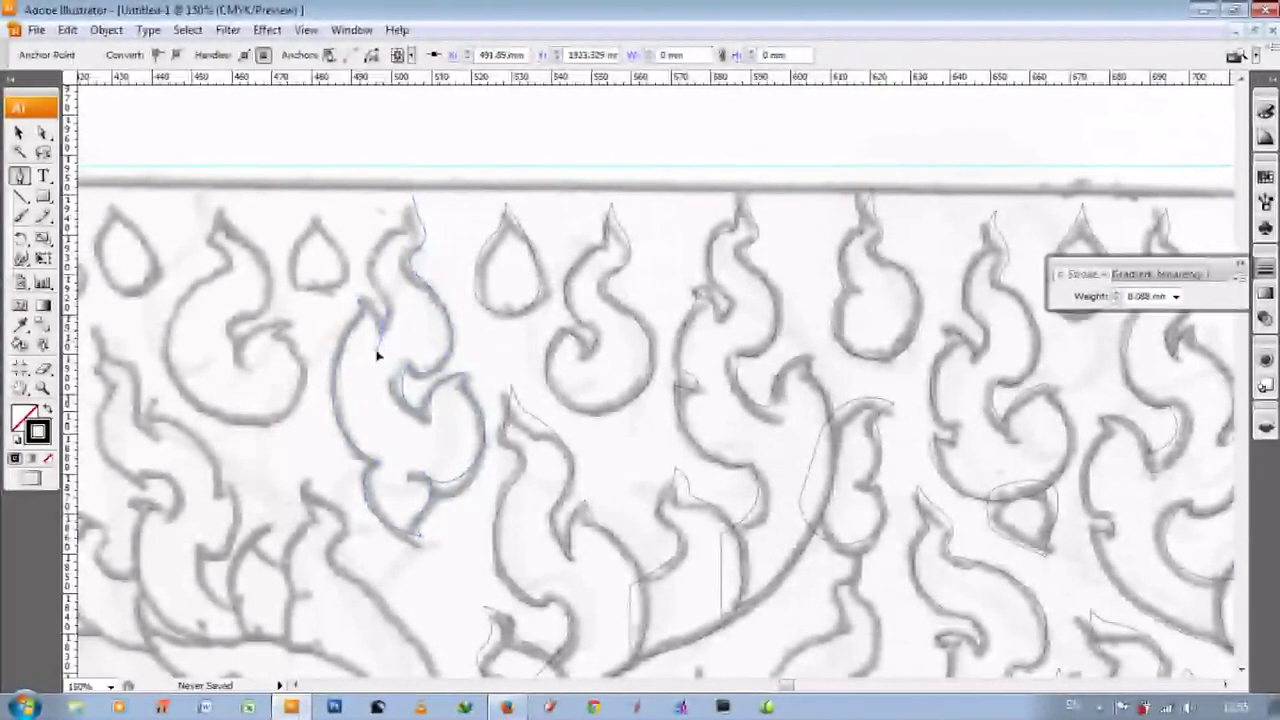
{"action": "scroll", "coordinate": [382, 342], "scroll_direction": "up", "scroll_amount": 1}
{"action": "scroll", "coordinate": [382, 342], "scroll_direction": "up", "scroll_amount": 2}
{"action": "left_click", "coordinate": [397, 307]}
{"action": "left_click_drag", "start_coordinate": [397, 307], "coordinate": [401, 293]}
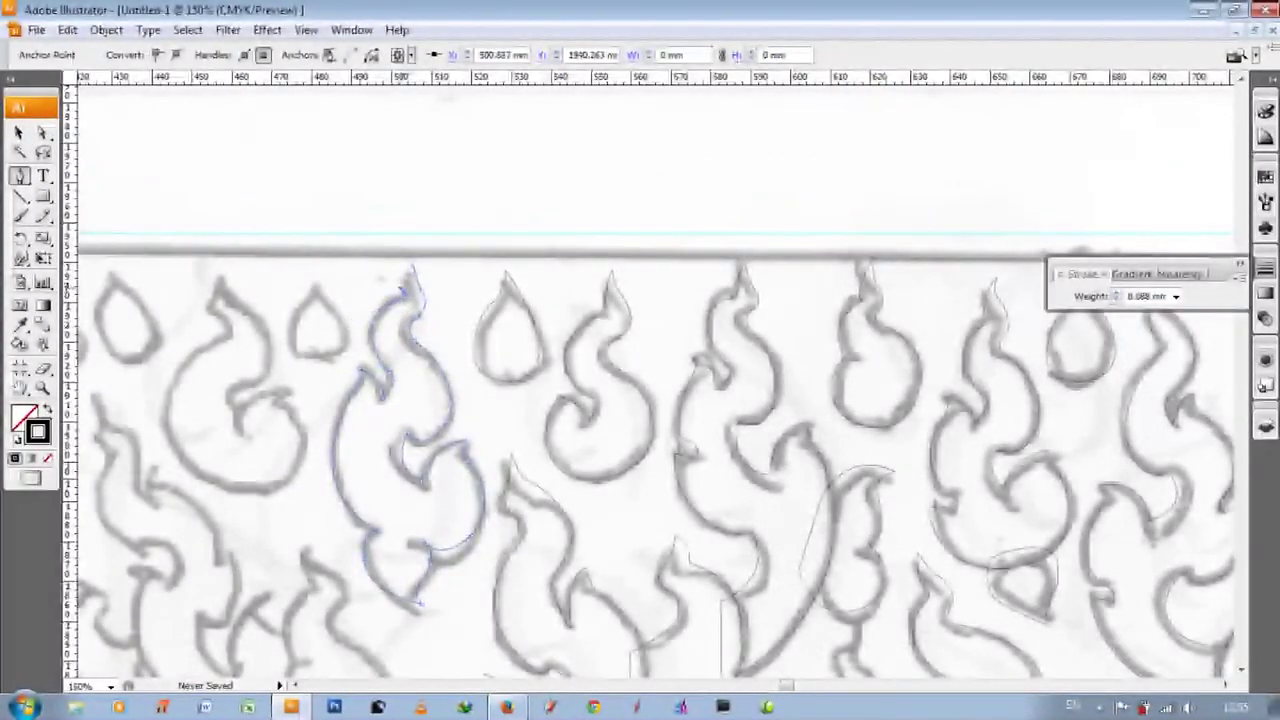
{"action": "left_click", "coordinate": [418, 257]}
- Outline the small teardrop, then trace the curled G-shaped flame starting from its tip
{"action": "left_click", "coordinate": [300, 306]}
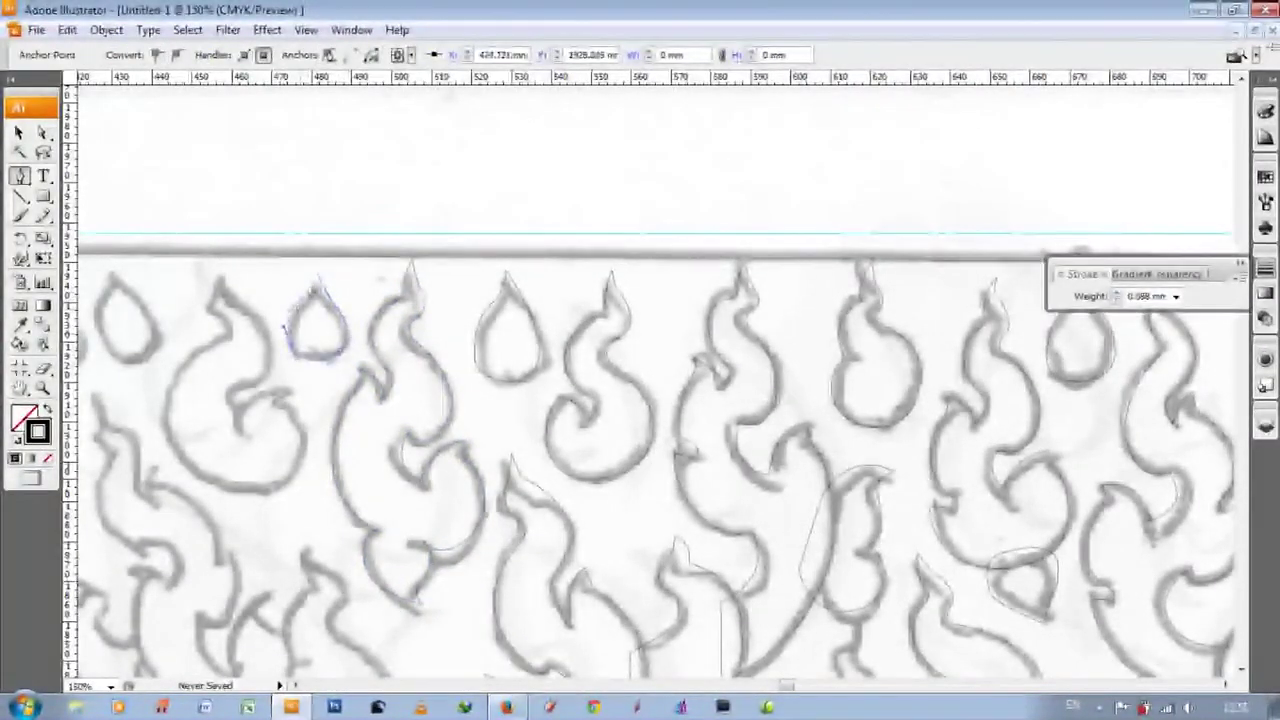
{"action": "scroll", "coordinate": [310, 378], "scroll_direction": "down", "scroll_amount": 1}
{"action": "left_click", "coordinate": [222, 236]}
{"action": "left_click_drag", "start_coordinate": [268, 318], "coordinate": [256, 460]}
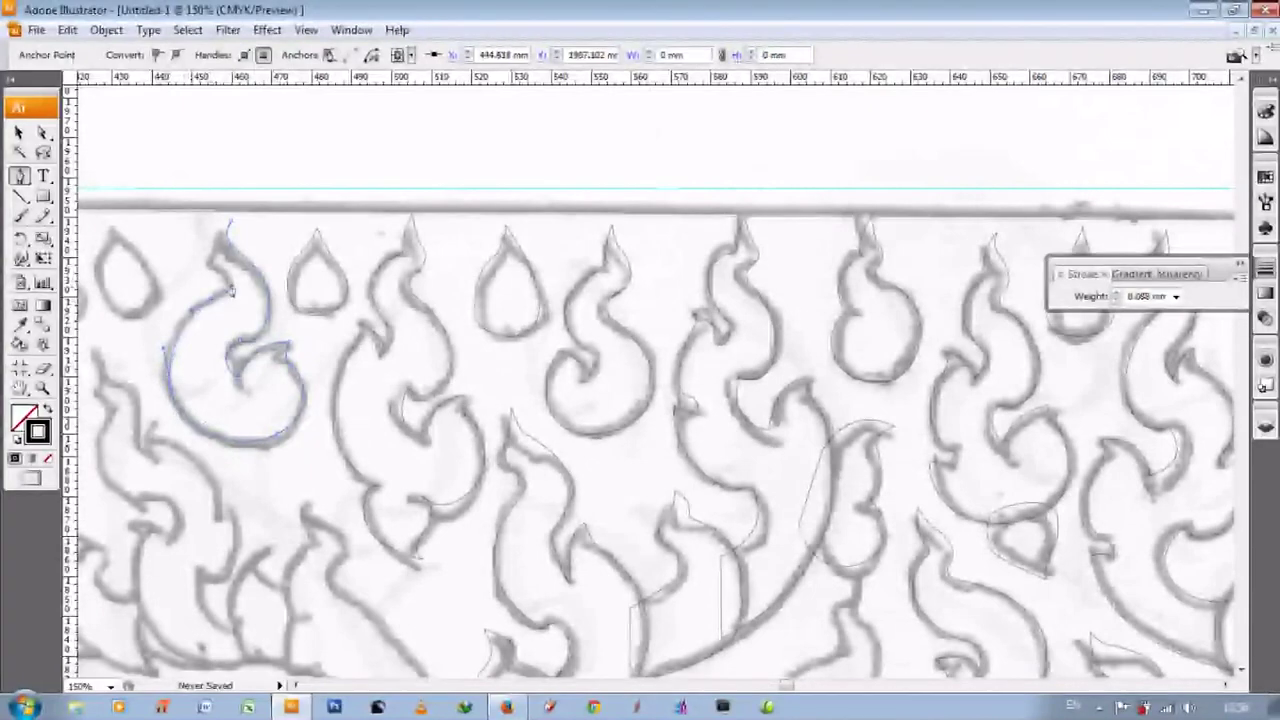
{"action": "scroll", "coordinate": [231, 291], "scroll_direction": "up", "scroll_amount": 1}
{"action": "scroll", "coordinate": [366, 517], "scroll_direction": "down", "scroll_amount": 5}
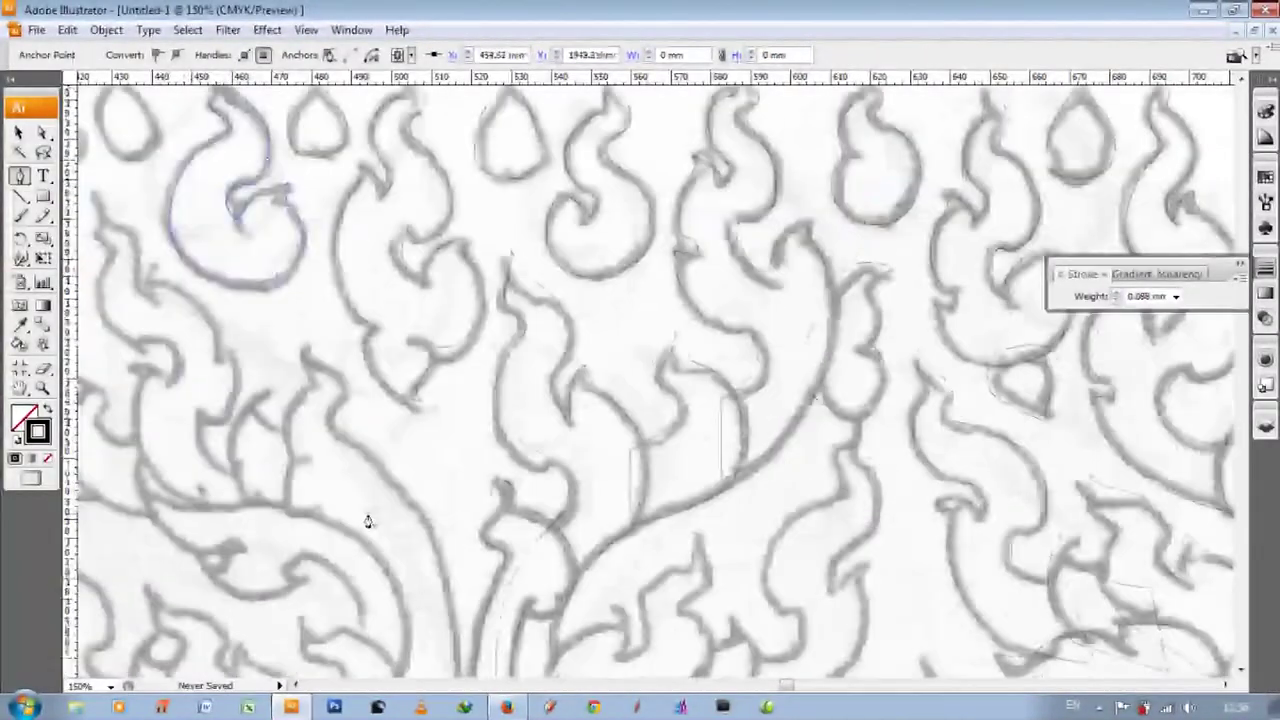
- Begin a thin outline along the central flame curl, extending it onto the vine
{"action": "scroll", "coordinate": [366, 517], "scroll_direction": "down", "scroll_amount": 5}
{"action": "scroll", "coordinate": [870, 400], "scroll_direction": "down", "scroll_amount": 4}
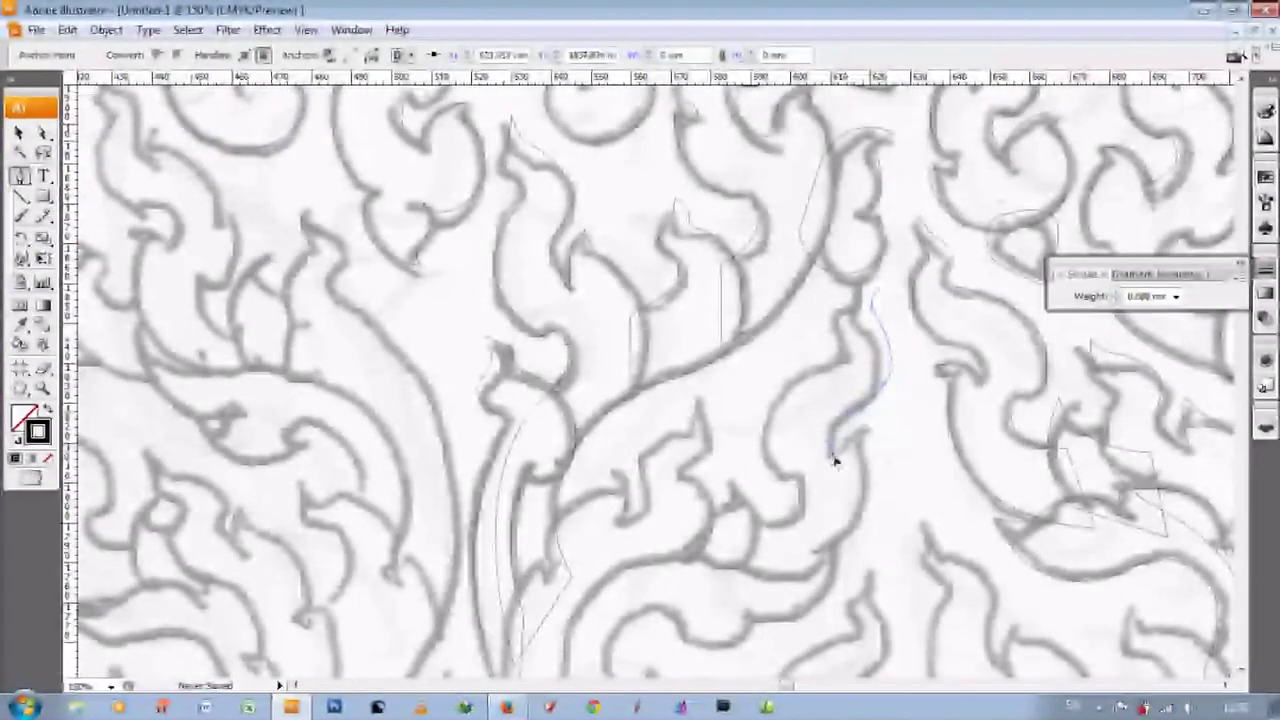
{"action": "left_click_drag", "start_coordinate": [845, 432], "coordinate": [880, 430]}
{"action": "scroll", "coordinate": [786, 533], "scroll_direction": "down", "scroll_amount": 1}
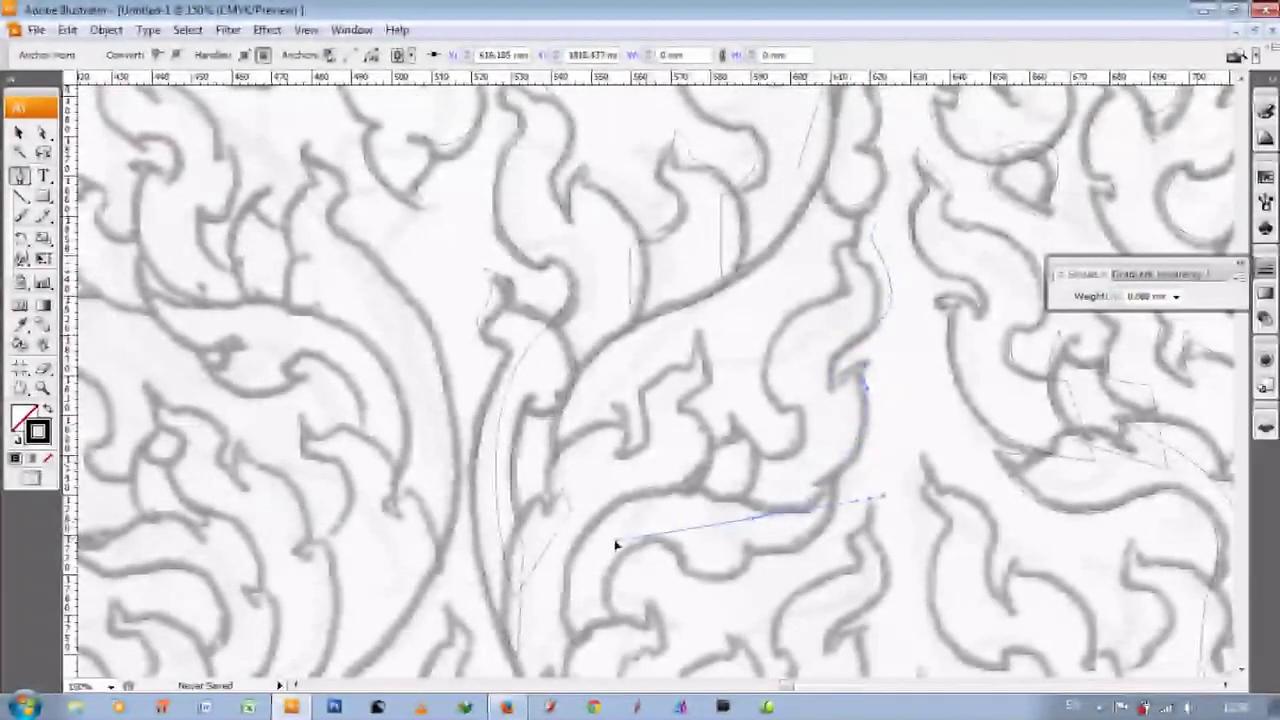
{"action": "left_click", "coordinate": [708, 510]}
{"action": "scroll", "coordinate": [790, 460], "scroll_direction": "up", "scroll_amount": 1}
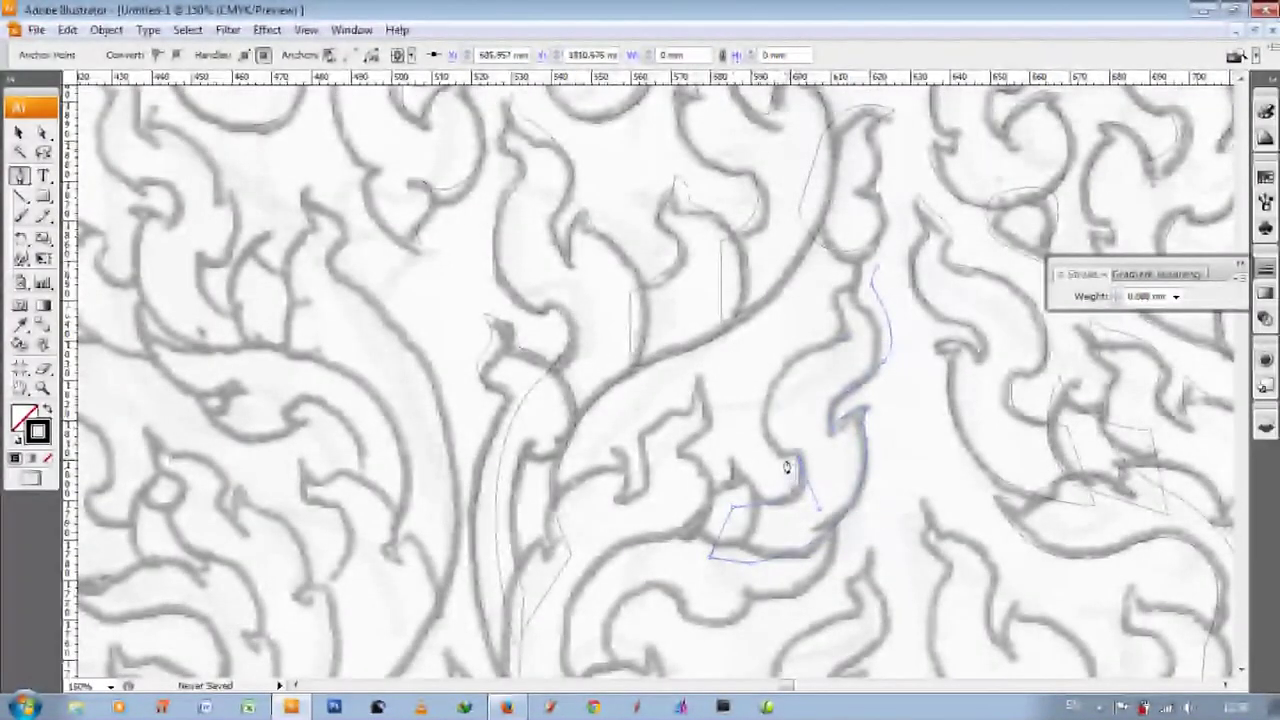
{"action": "scroll", "coordinate": [787, 467], "scroll_direction": "up", "scroll_amount": 1}
- Continue the outline with curved anchors down the flame edge and stem
{"action": "left_click_drag", "start_coordinate": [838, 411], "coordinate": [965, 385]}
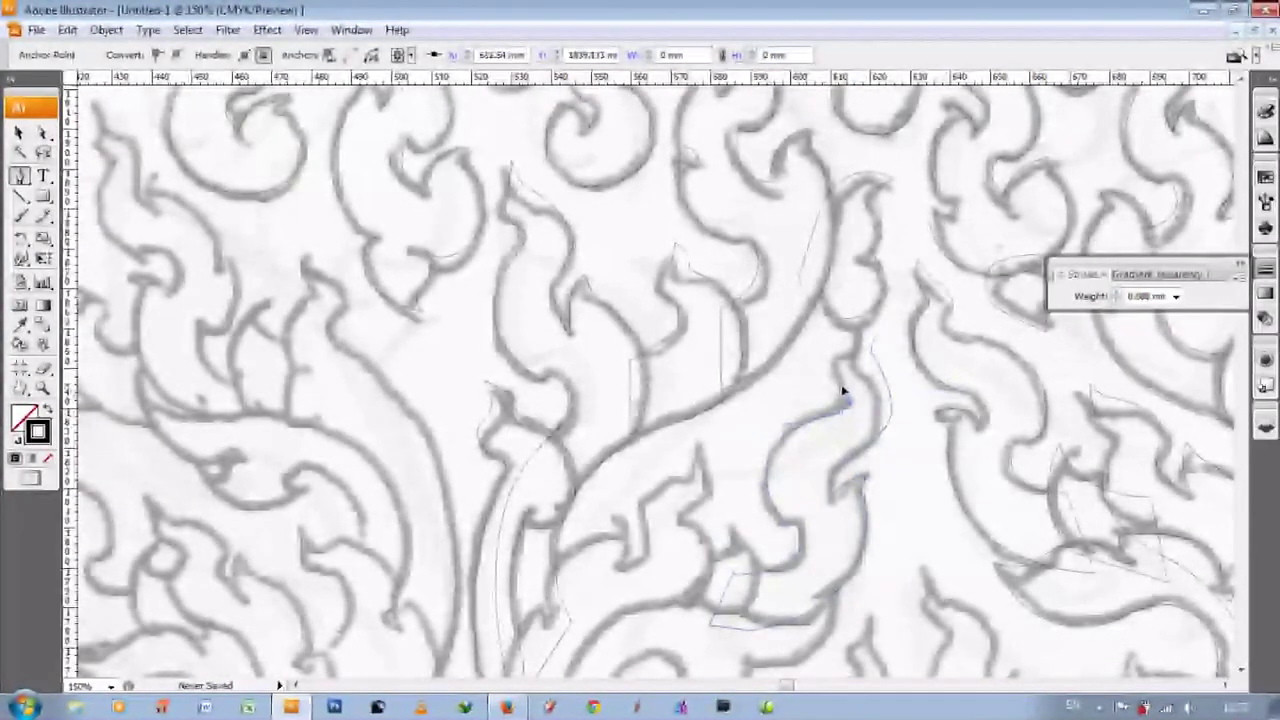
{"action": "scroll", "coordinate": [850, 380], "scroll_direction": "up", "scroll_amount": 1}
{"action": "scroll", "coordinate": [760, 420], "scroll_direction": "down", "scroll_amount": 2}
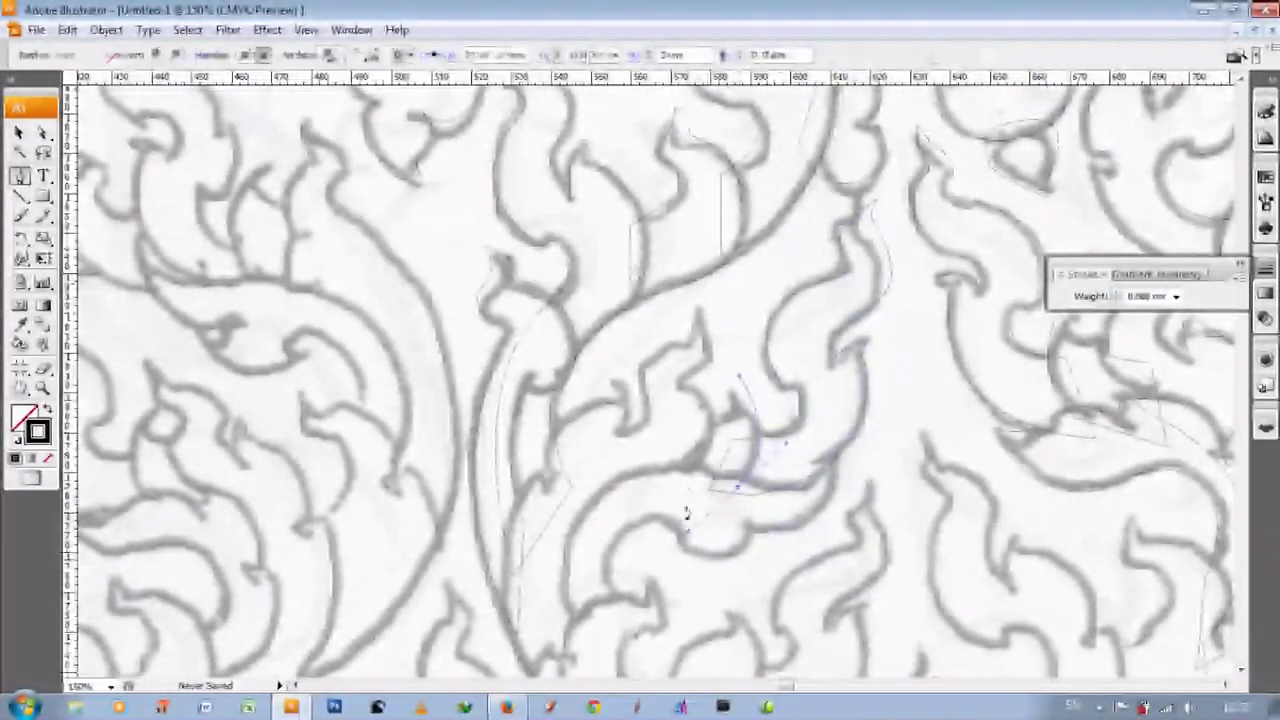
{"action": "scroll", "coordinate": [700, 430], "scroll_direction": "up", "scroll_amount": 1}
{"action": "left_click_drag", "start_coordinate": [711, 340], "coordinate": [698, 397]}
{"action": "scroll", "coordinate": [672, 460], "scroll_direction": "down", "scroll_amount": 1}
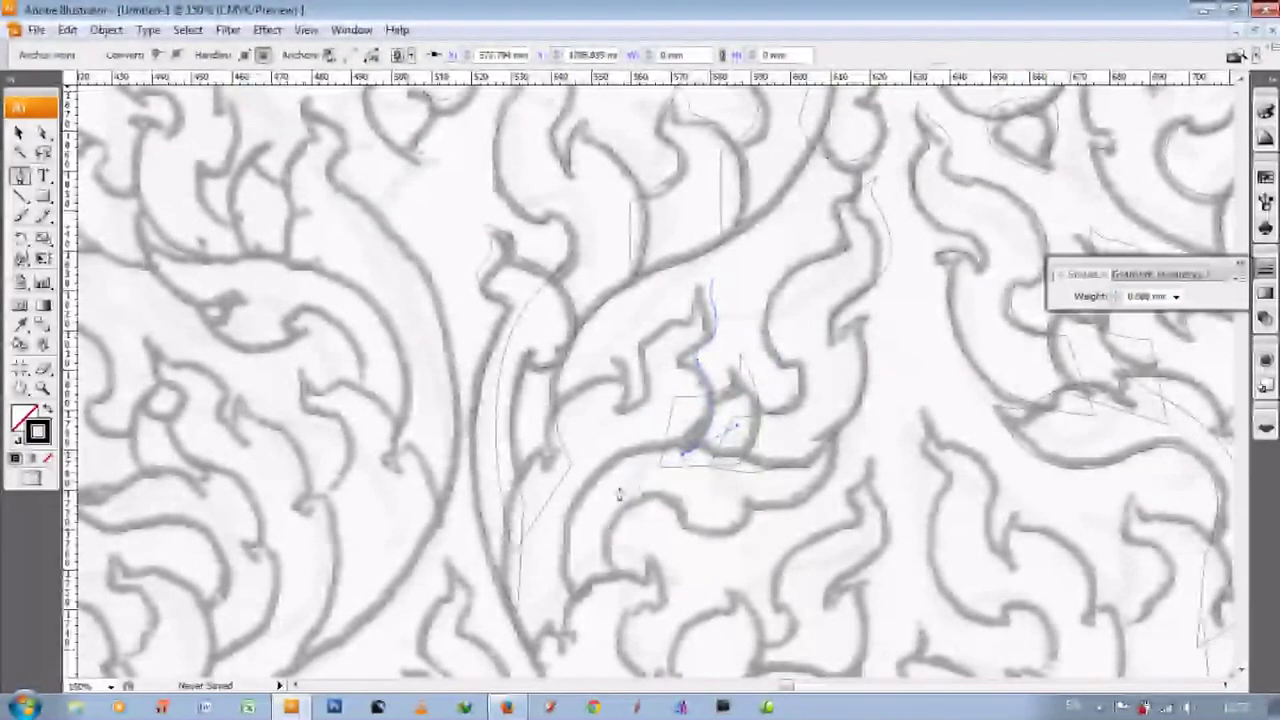
{"action": "scroll", "coordinate": [619, 492], "scroll_direction": "down", "scroll_amount": 2}
{"action": "left_click_drag", "start_coordinate": [584, 498], "coordinate": [627, 605]}
{"action": "scroll", "coordinate": [562, 612], "scroll_direction": "up", "scroll_amount": 1}
{"action": "left_click_drag", "start_coordinate": [531, 389], "coordinate": [545, 398]}
{"action": "scroll", "coordinate": [600, 360], "scroll_direction": "up", "scroll_amount": 1}
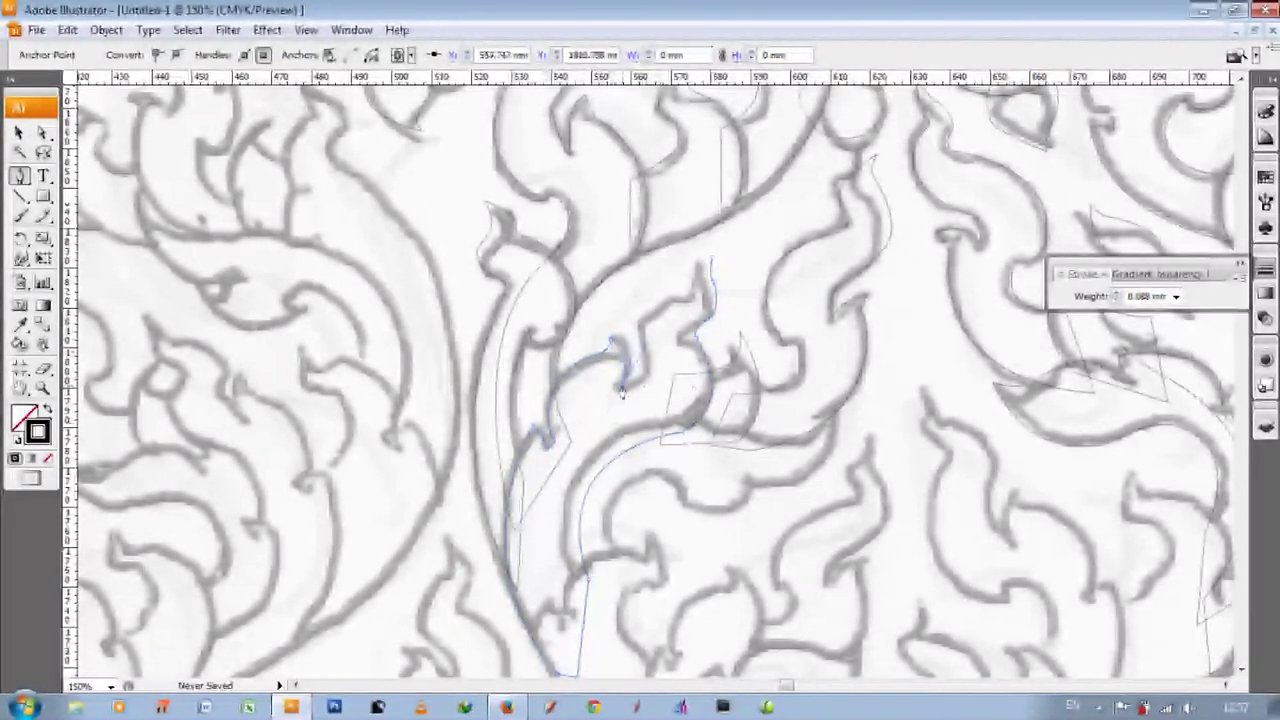
- Zoom to 300% and add the flame-tip curve and a corner anchor
{"action": "key", "text": "ctrl+equal"}
{"action": "key", "text": "ctrl+equal"}
{"action": "left_click_drag", "start_coordinate": [709, 306], "coordinate": [825, 298]}
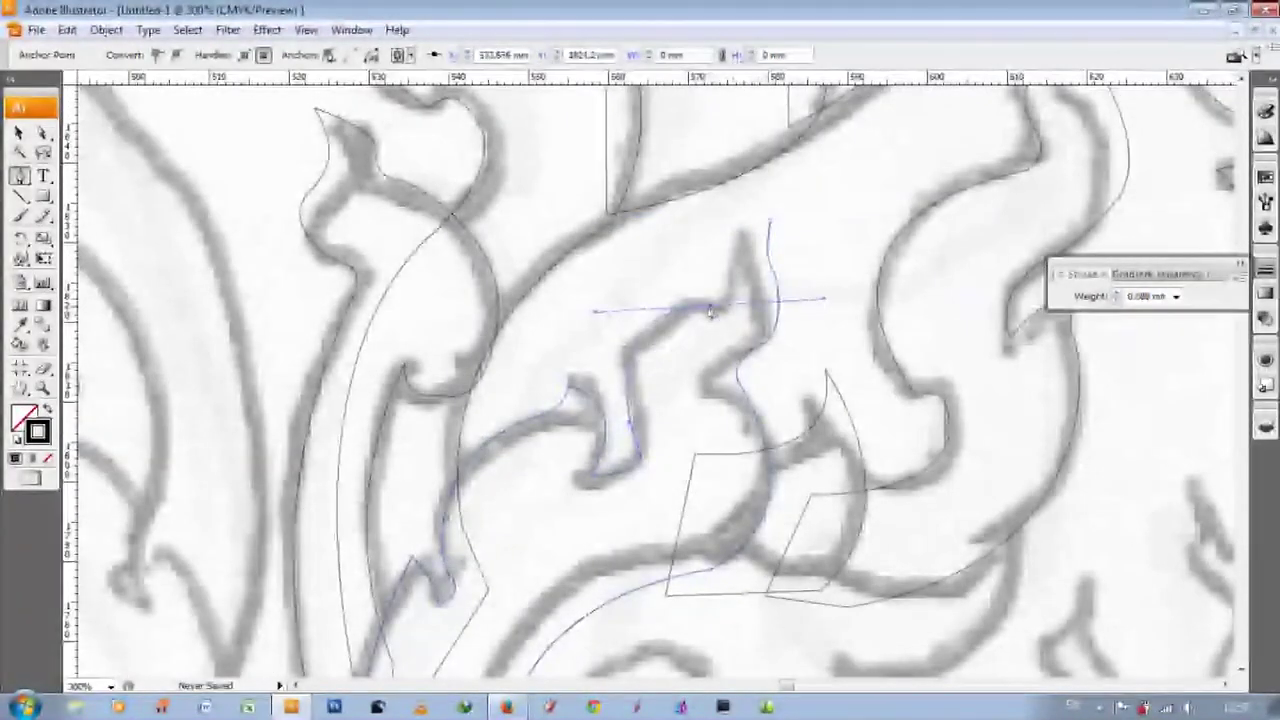
{"action": "scroll", "coordinate": [800, 209], "scroll_direction": "down", "scroll_amount": 4}
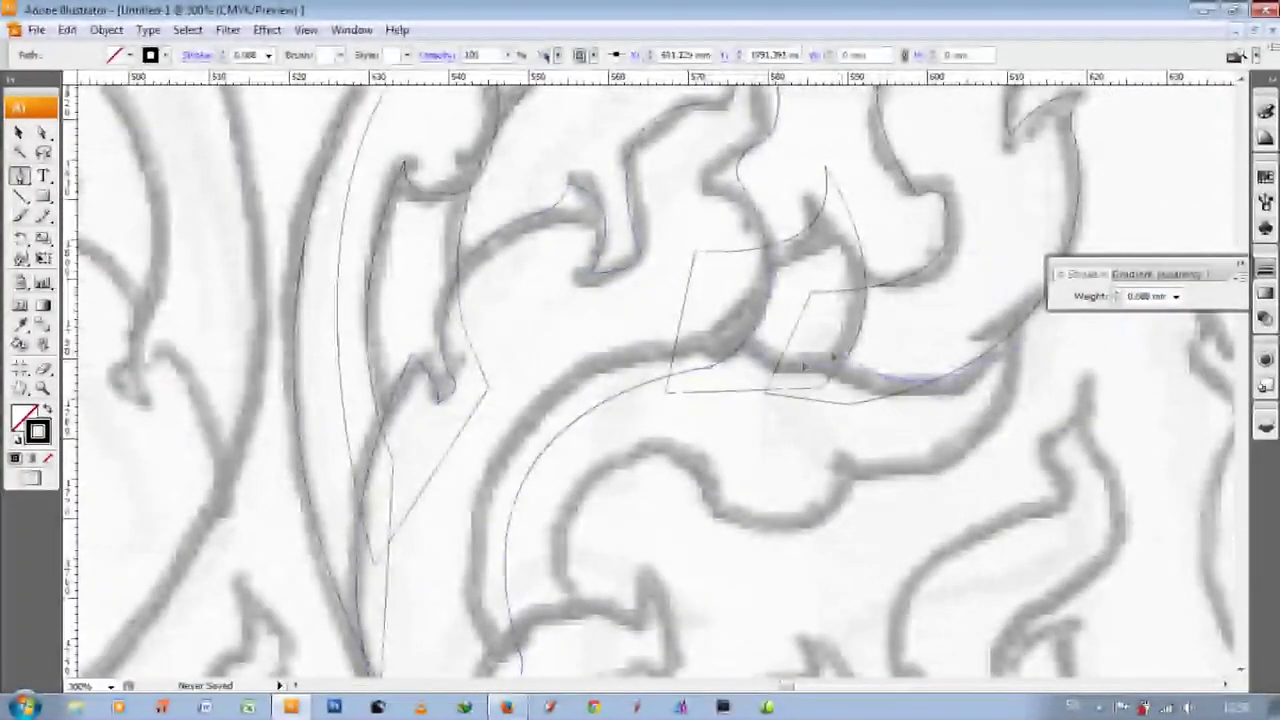
{"action": "scroll", "coordinate": [640, 380], "scroll_direction": "down", "scroll_amount": 3}
{"action": "left_click", "coordinate": [520, 558]}
{"action": "scroll", "coordinate": [520, 558], "scroll_direction": "down", "scroll_amount": 2}
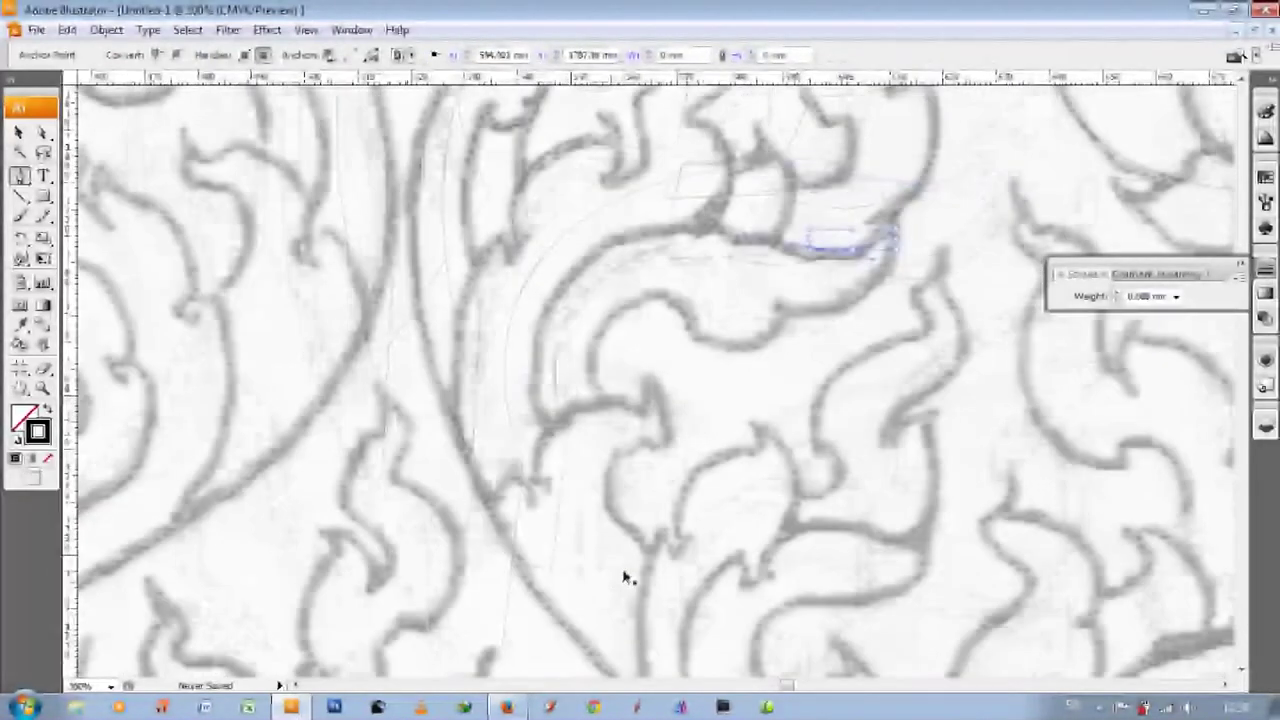
- Zoom back out and extend the outline with a downward curve along the stem
{"action": "key", "text": "ctrl+minus"}
{"action": "key", "text": "ctrl+minus"}
{"action": "scroll", "coordinate": [640, 380], "scroll_direction": "down", "scroll_amount": 2}
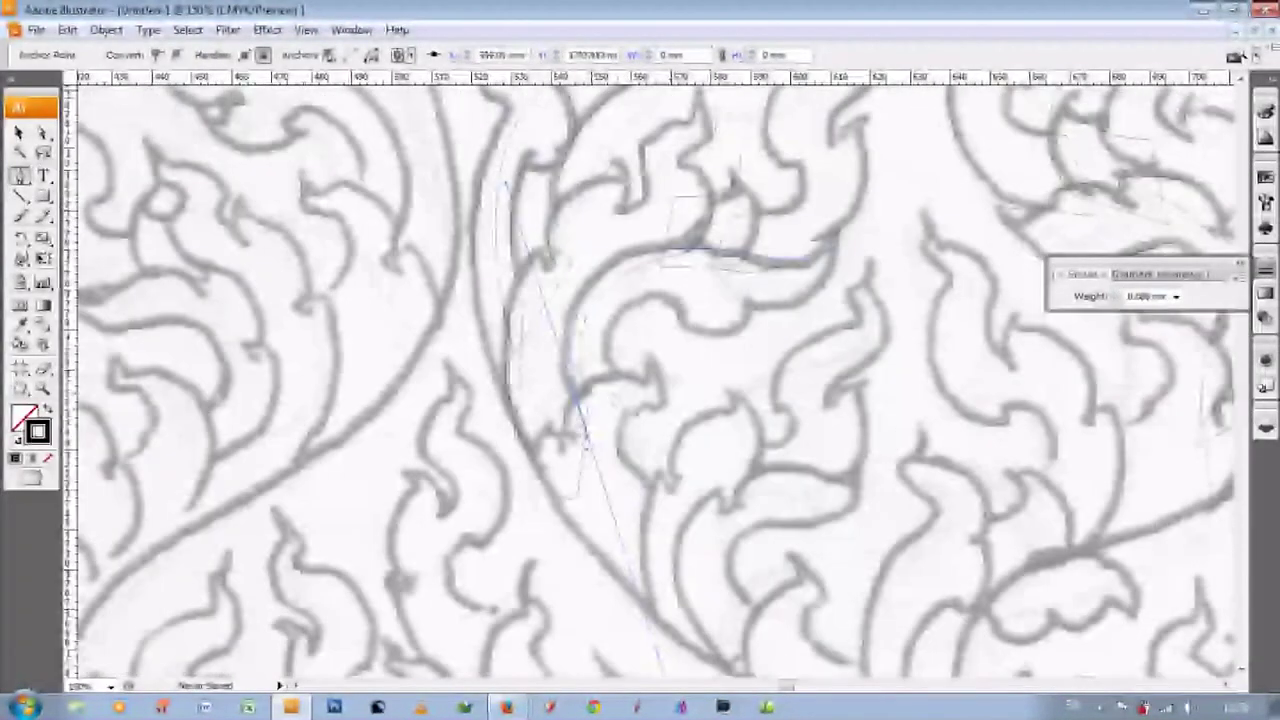
{"action": "scroll", "coordinate": [720, 403], "scroll_direction": "up", "scroll_amount": 2}
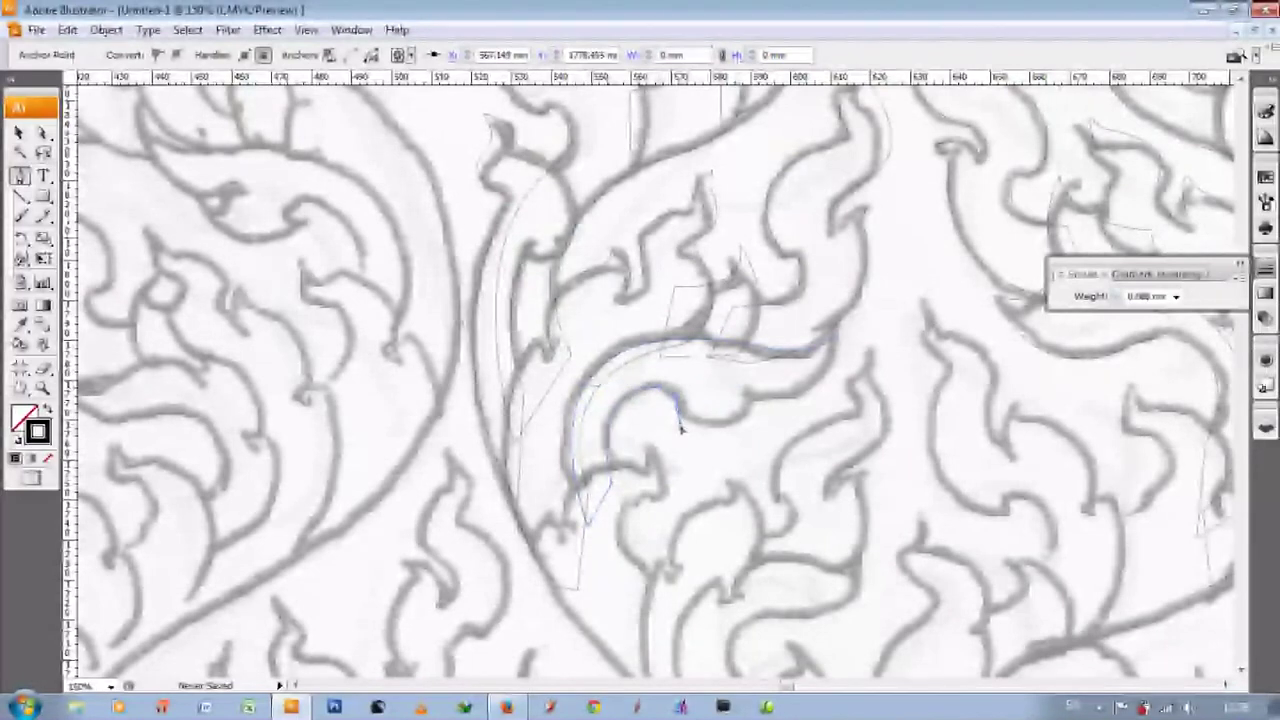
{"action": "scroll", "coordinate": [680, 428], "scroll_direction": "up", "scroll_amount": 1}
{"action": "scroll", "coordinate": [838, 368], "scroll_direction": "down", "scroll_amount": 2}
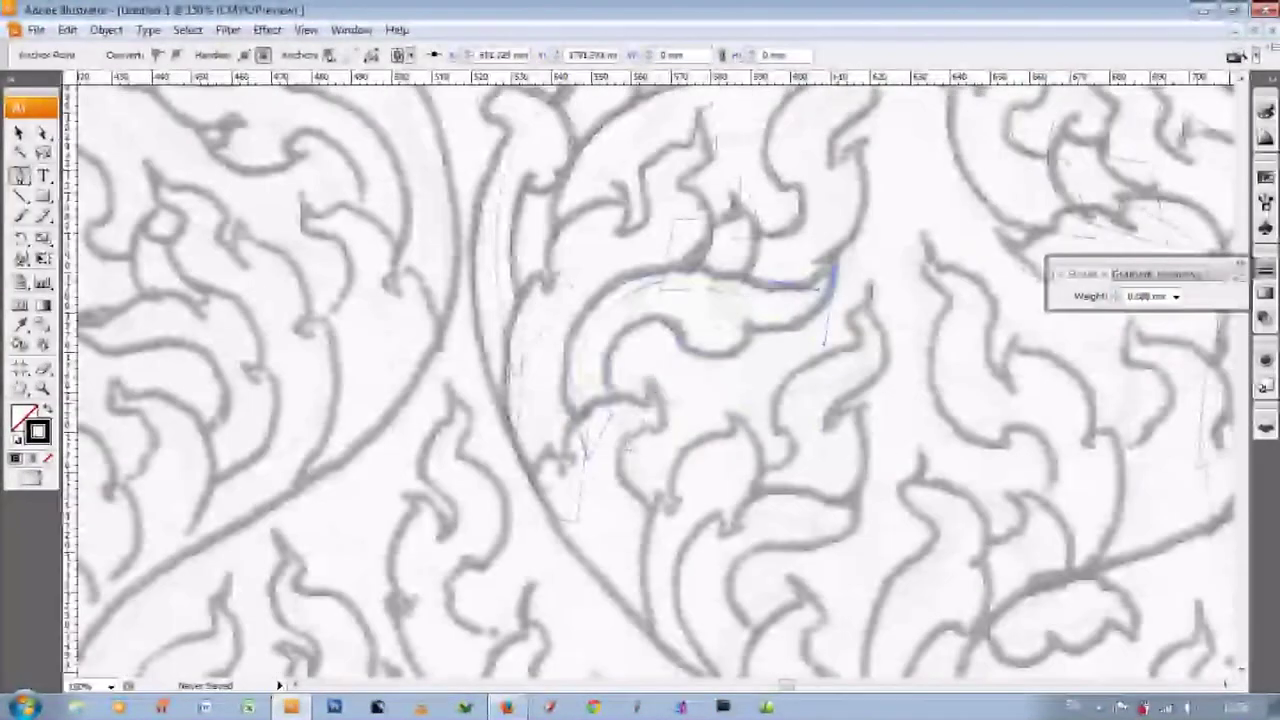
{"action": "left_click_drag", "start_coordinate": [680, 515], "coordinate": [680, 640]}
{"action": "scroll", "coordinate": [525, 422], "scroll_direction": "down", "scroll_amount": 1}
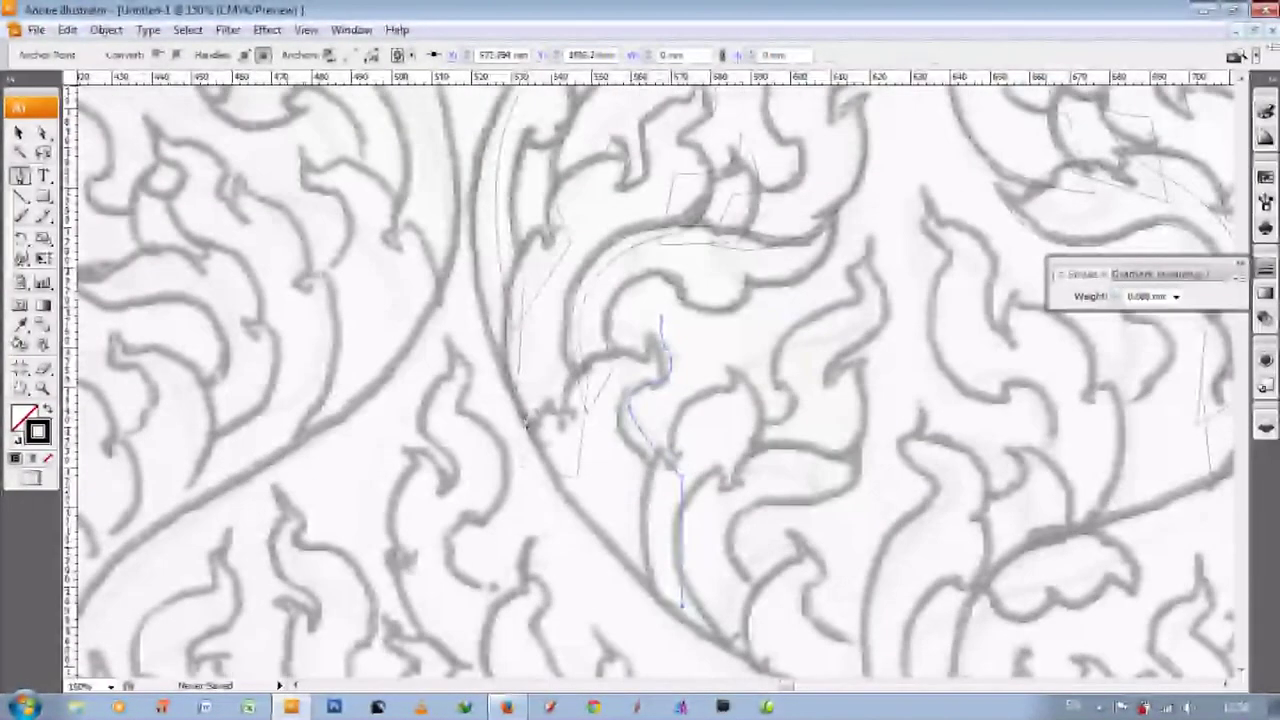
{"action": "scroll", "coordinate": [568, 425], "scroll_direction": "up", "scroll_amount": 2}
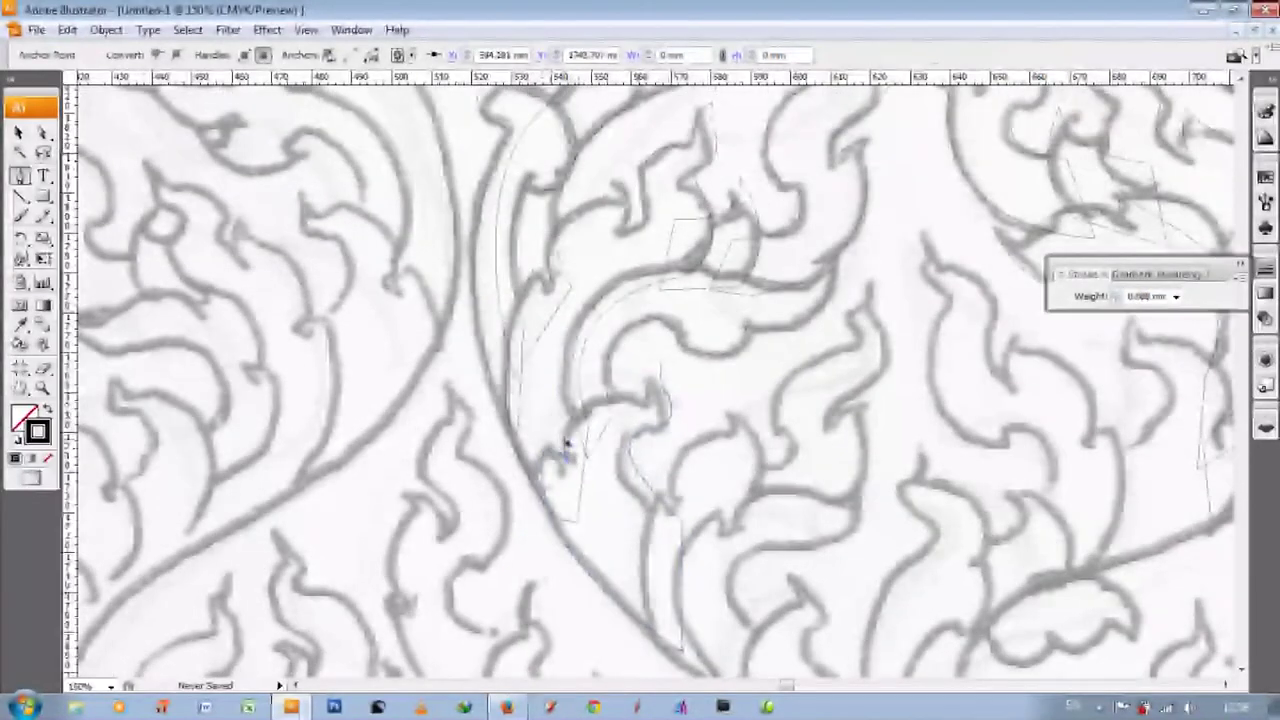
- Add smooth anchors at the leaf curl and along the next flame leaf
{"action": "left_click_drag", "start_coordinate": [632, 406], "coordinate": [697, 407]}
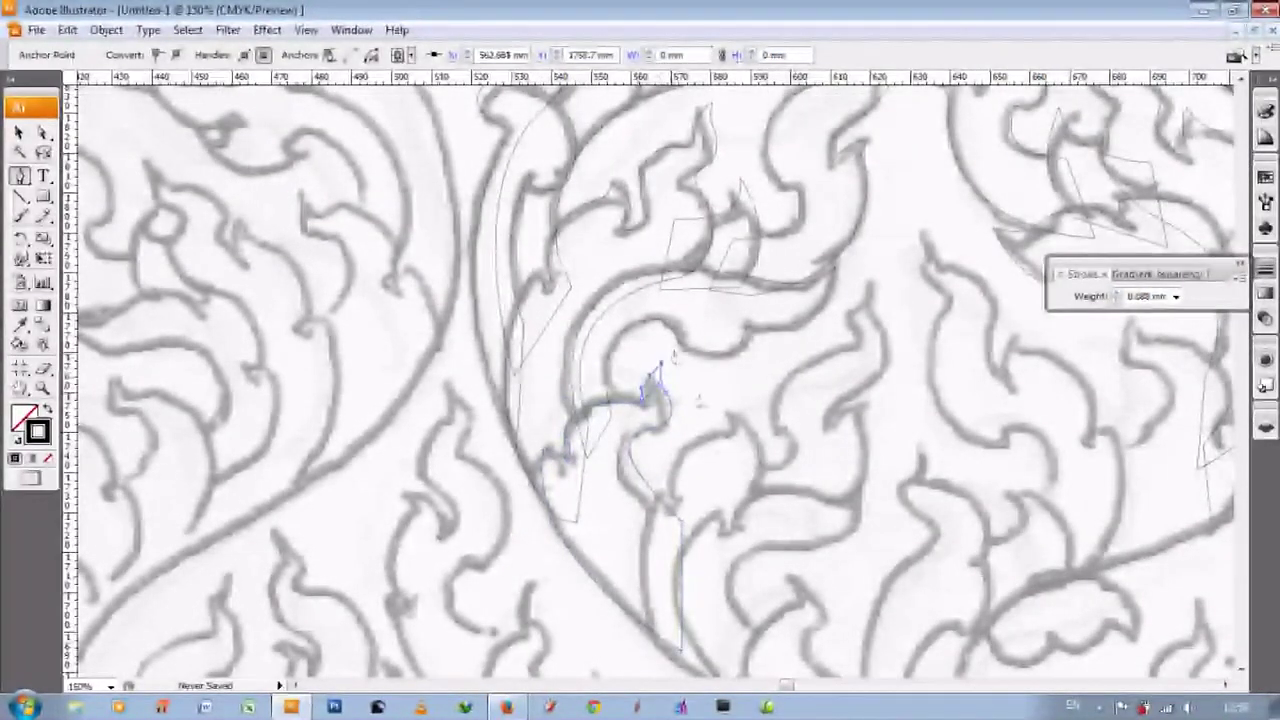
{"action": "scroll", "coordinate": [673, 356], "scroll_direction": "down", "scroll_amount": 1}
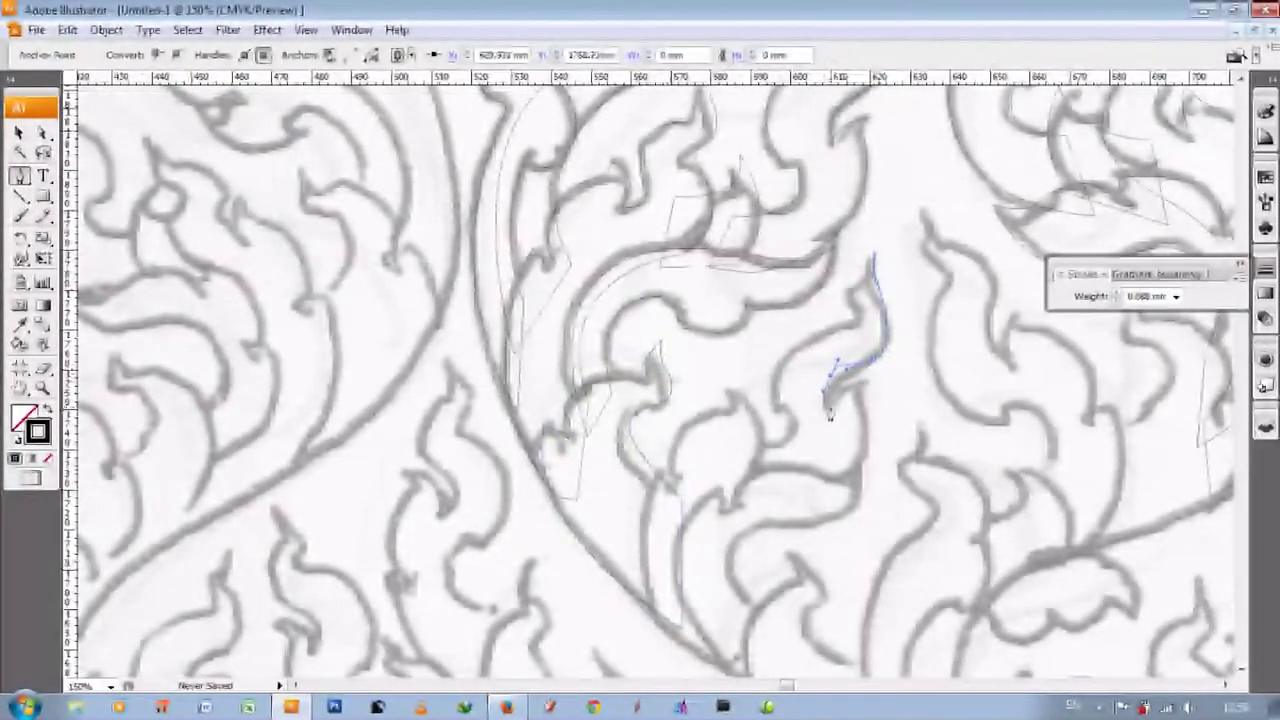
{"action": "scroll", "coordinate": [866, 418], "scroll_direction": "down", "scroll_amount": 1}
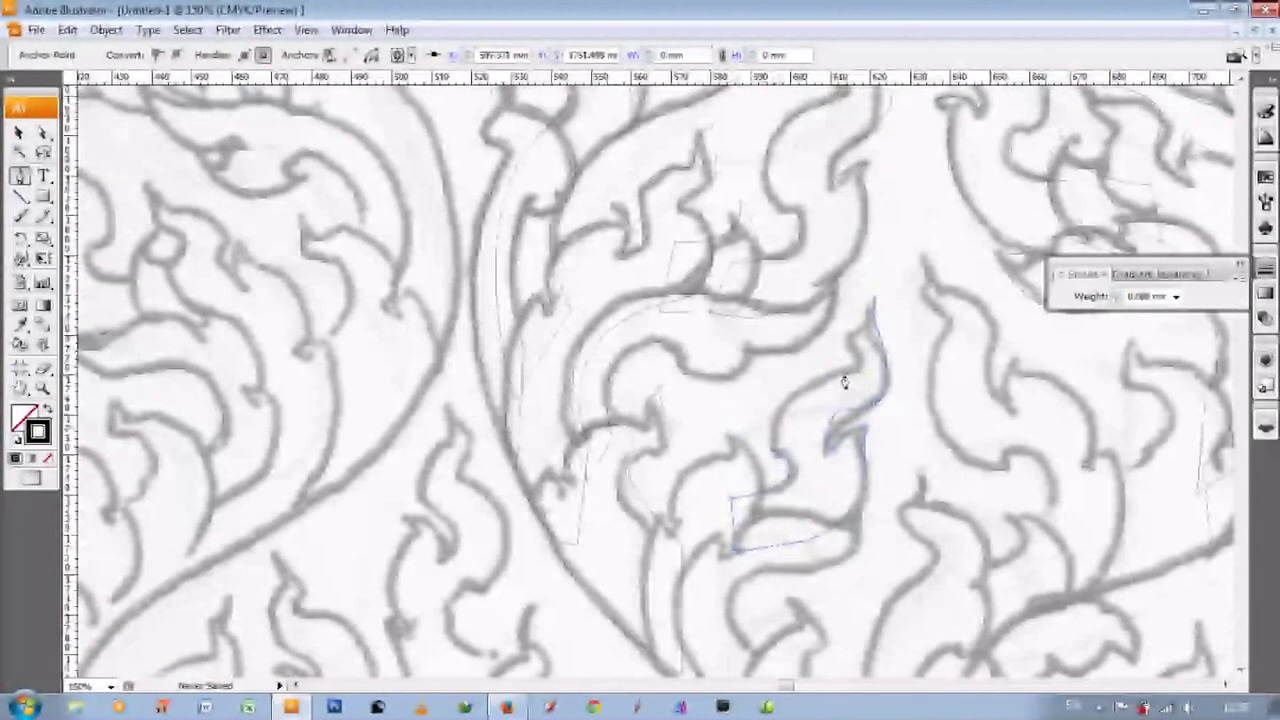
{"action": "scroll", "coordinate": [752, 357], "scroll_direction": "up", "scroll_amount": 3}
{"action": "left_click_drag", "start_coordinate": [752, 381], "coordinate": [937, 375]}
{"action": "scroll", "coordinate": [866, 350], "scroll_direction": "up", "scroll_amount": 1}
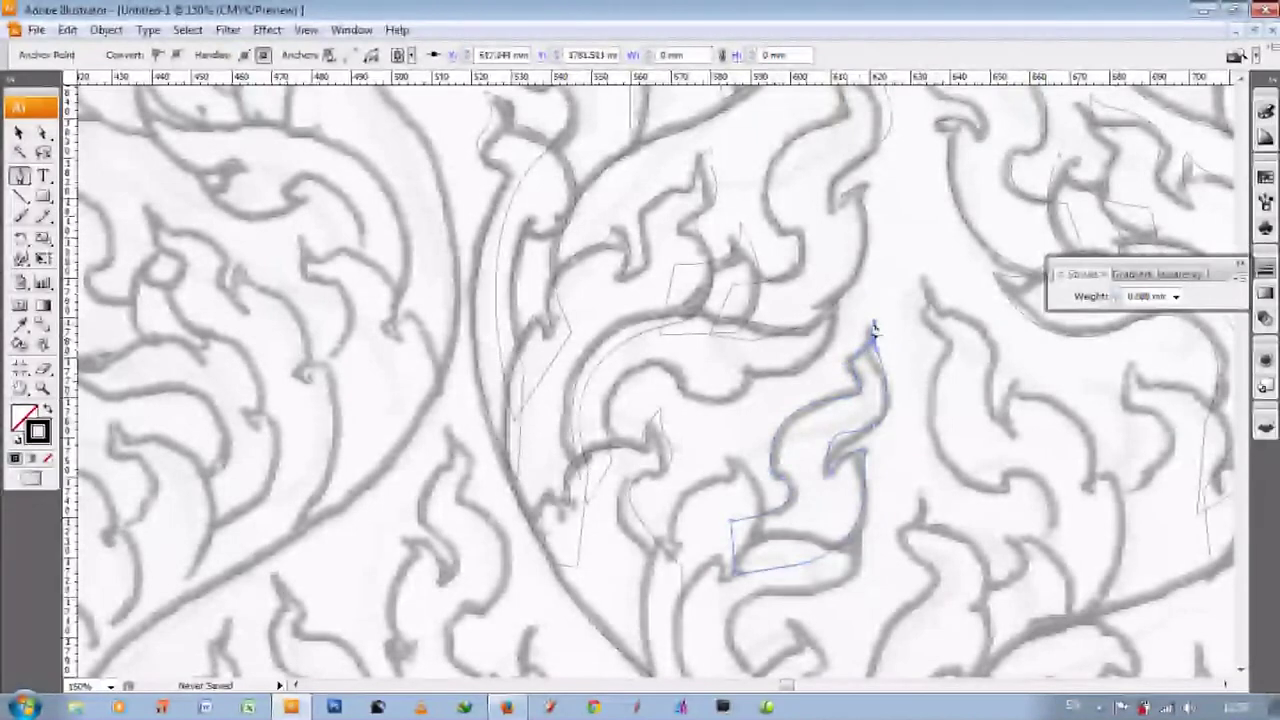
{"action": "scroll", "coordinate": [871, 337], "scroll_direction": "down", "scroll_amount": 7}
{"action": "scroll", "coordinate": [709, 480], "scroll_direction": "down", "scroll_amount": 3}
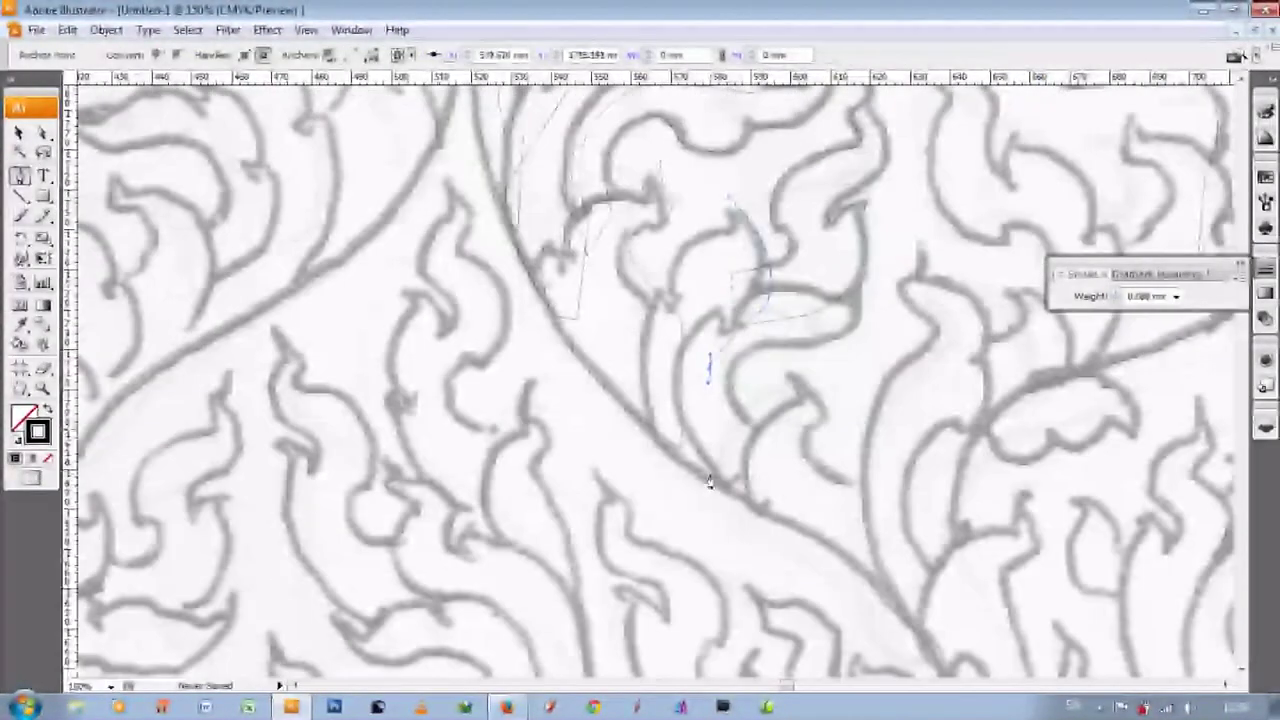
{"action": "left_click_drag", "start_coordinate": [791, 521], "coordinate": [825, 506]}
{"action": "scroll", "coordinate": [825, 506], "scroll_direction": "up", "scroll_amount": 2}
- Carry the outline up the flame's inner hook to the leaf tip
{"action": "left_click_drag", "start_coordinate": [645, 407], "coordinate": [661, 287]}
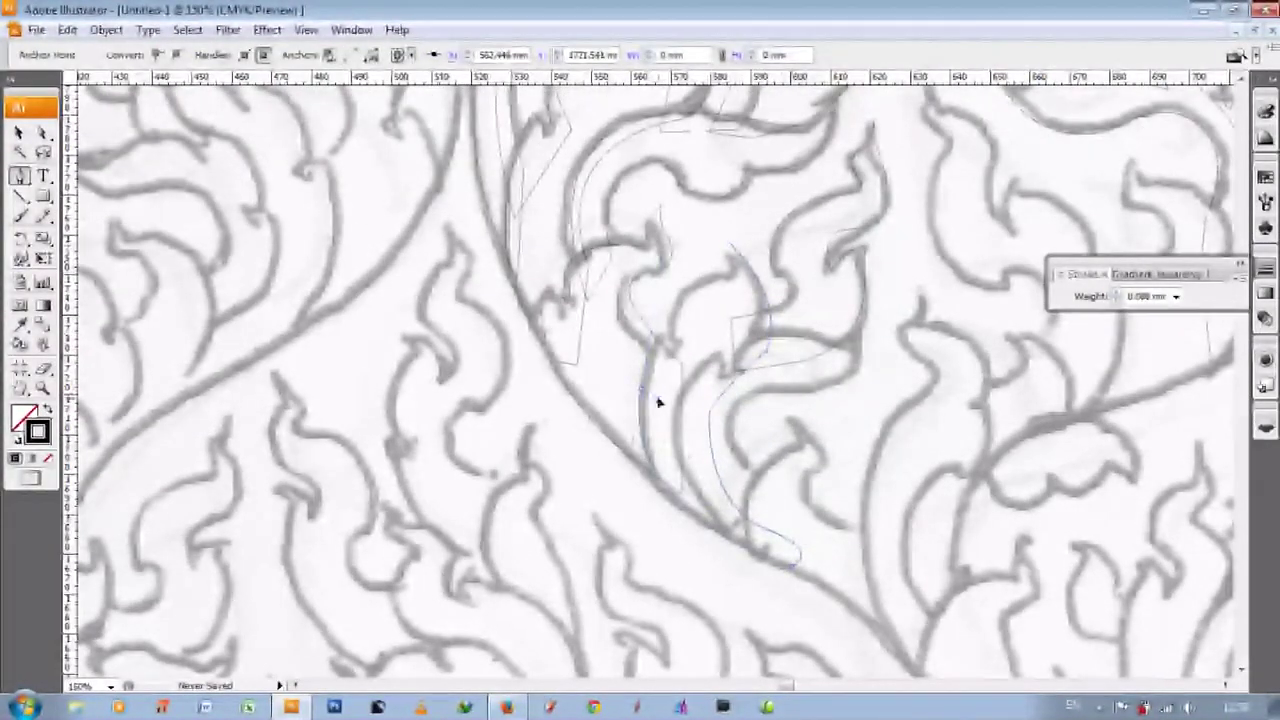
{"action": "scroll", "coordinate": [658, 402], "scroll_direction": "up", "scroll_amount": 1}
{"action": "left_click_drag", "start_coordinate": [729, 288], "coordinate": [725, 252]}
{"action": "left_click_drag", "start_coordinate": [839, 354], "coordinate": [873, 352]}
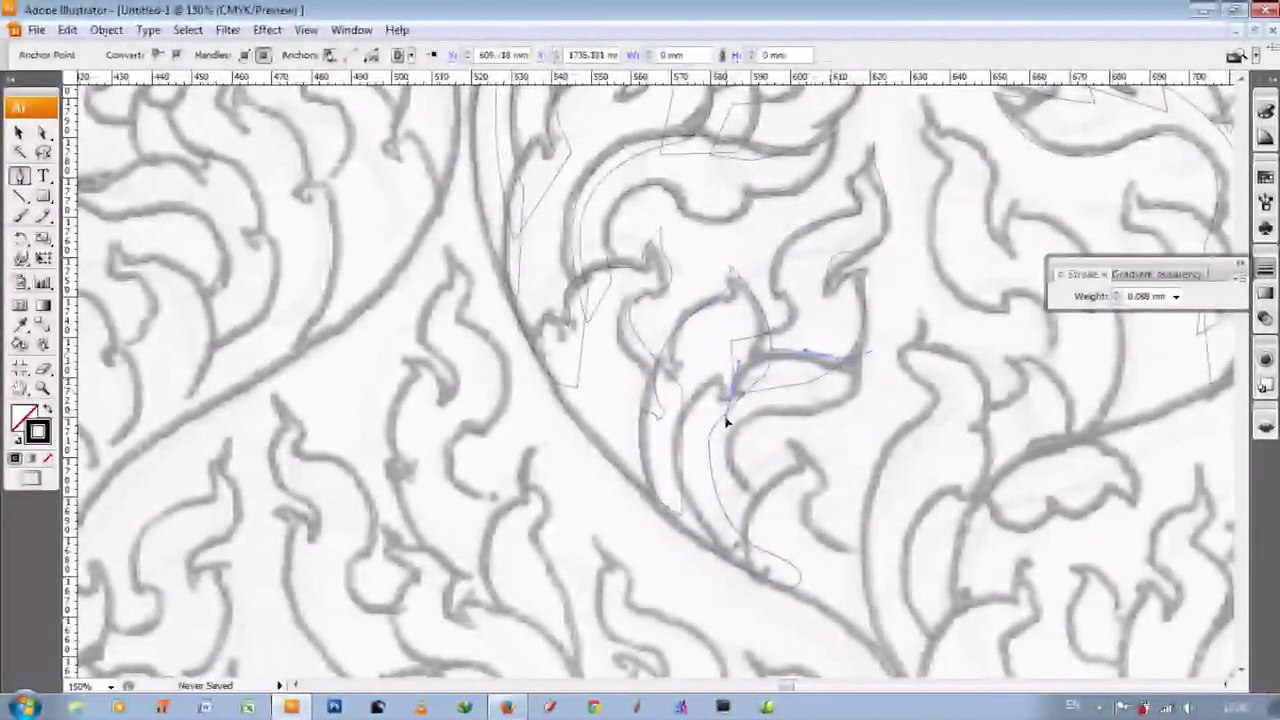
{"action": "scroll", "coordinate": [718, 385], "scroll_direction": "down", "scroll_amount": 1}
- Reshape the last segments by adjusting and shortening their curve handles
{"action": "left_click_drag", "start_coordinate": [700, 500], "coordinate": [800, 500]}
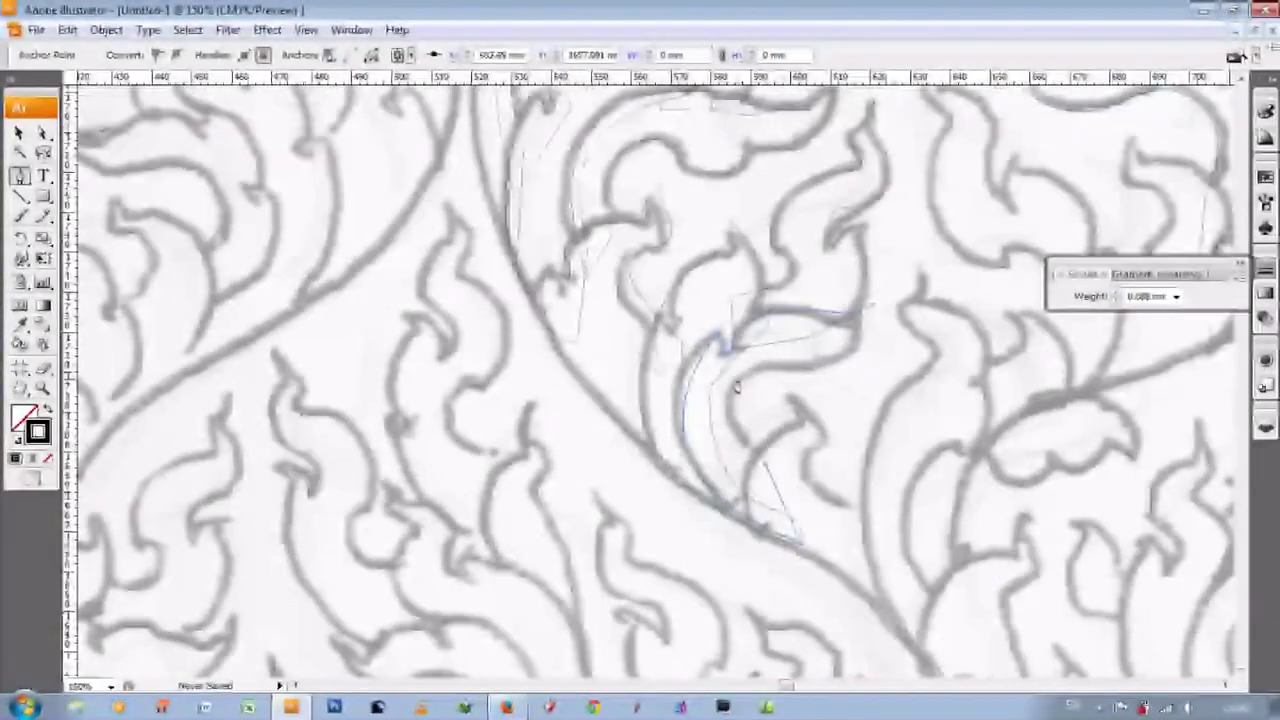
{"action": "mouse_move", "coordinate": [736, 388]}
{"action": "left_mouse_down"}
{"action": "mouse_move", "coordinate": [772, 386]}
{"action": "mouse_move", "coordinate": [820, 485]}
{"action": "left_mouse_up"}
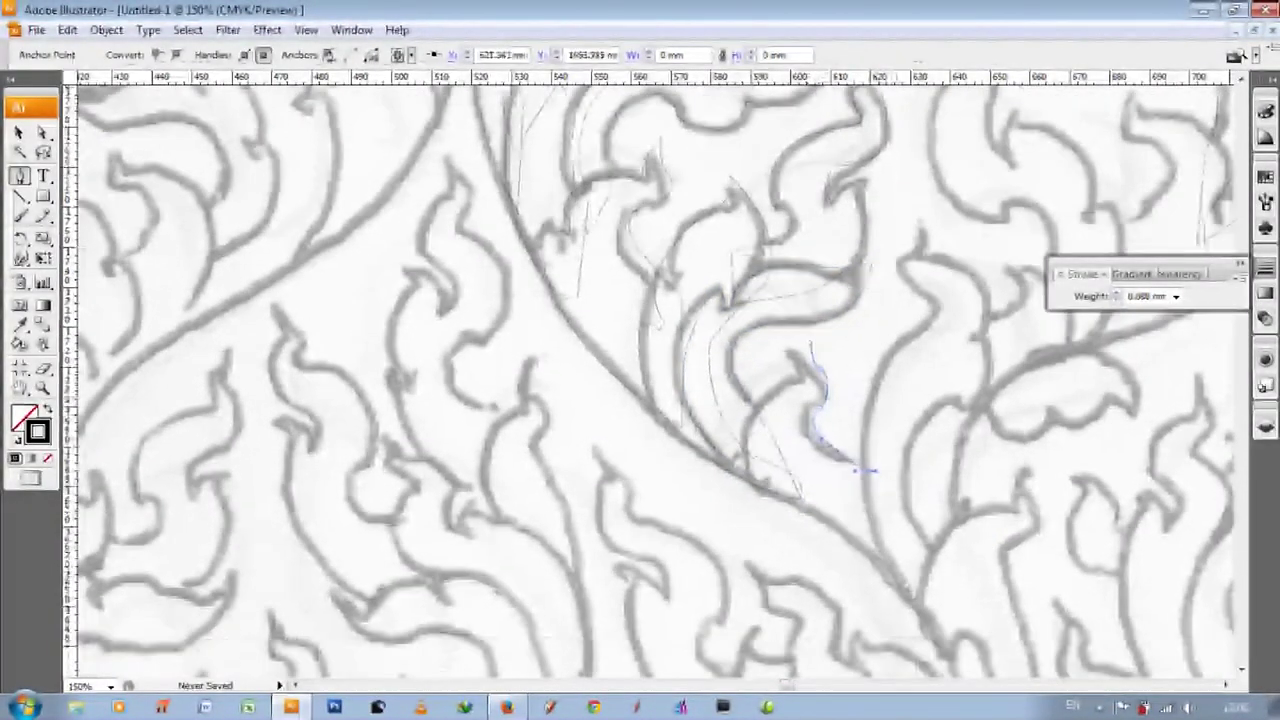
{"action": "scroll", "coordinate": [898, 520], "scroll_direction": "down", "scroll_amount": 2}
{"action": "left_click_drag", "start_coordinate": [763, 482], "coordinate": [737, 437]}
{"action": "left_click_drag", "start_coordinate": [826, 352], "coordinate": [798, 362]}
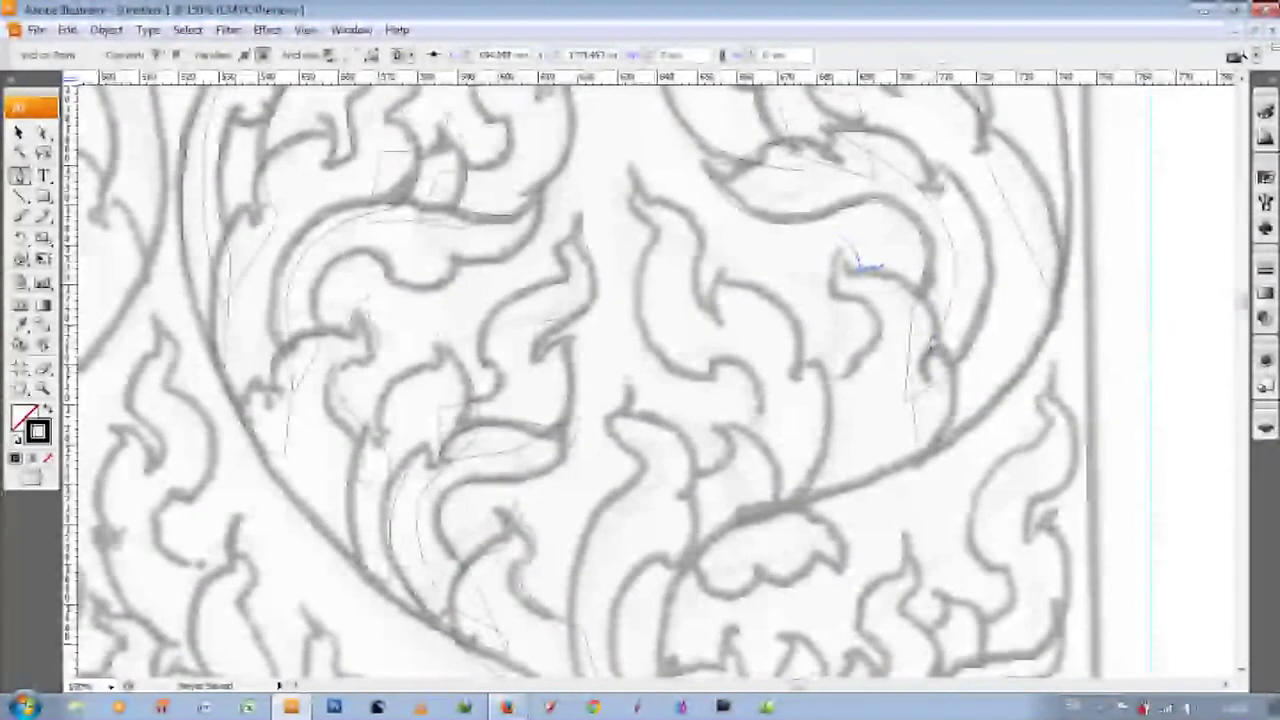
- Finish the leaf anchor, then start a new outline at the next flame top down the leaf edge
{"action": "left_click_drag", "start_coordinate": [926, 355], "coordinate": [925, 390]}
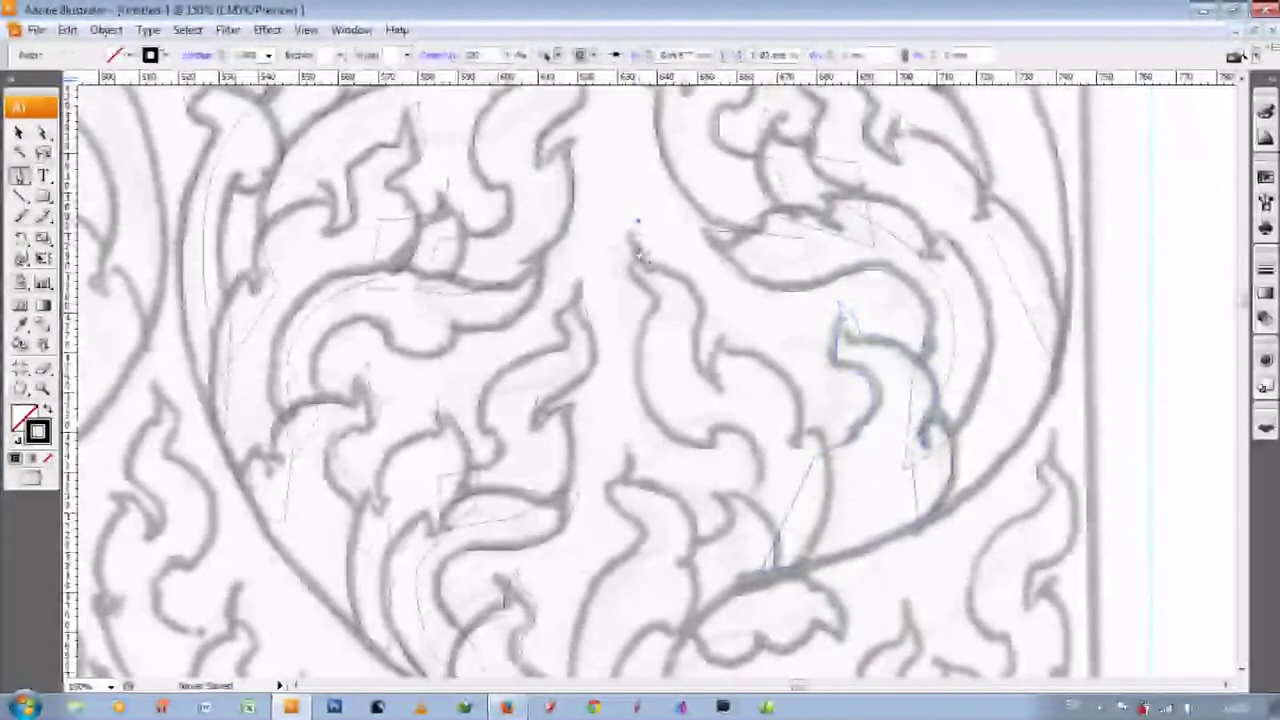
{"action": "left_click_drag", "start_coordinate": [640, 255], "coordinate": [652, 262]}
{"action": "left_click_drag", "start_coordinate": [700, 368], "coordinate": [718, 390]}
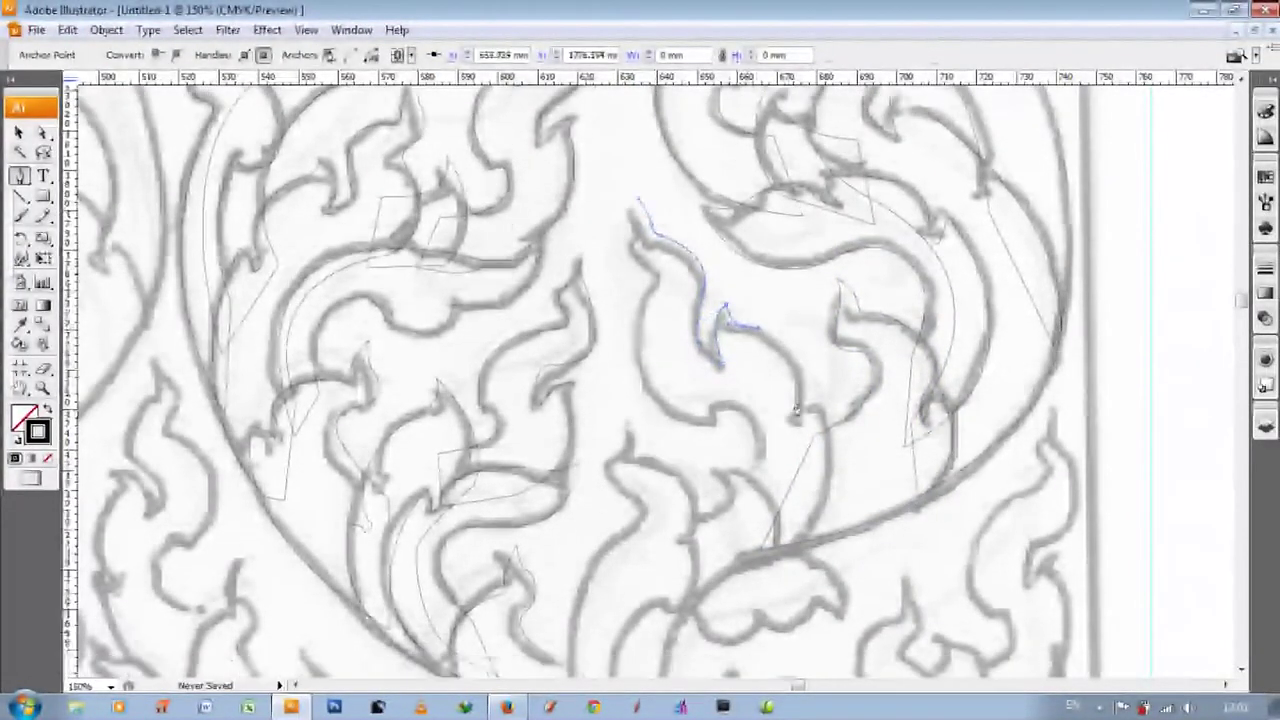
{"action": "scroll", "coordinate": [725, 330], "scroll_direction": "down", "scroll_amount": 1}
{"action": "left_click", "coordinate": [797, 412]}
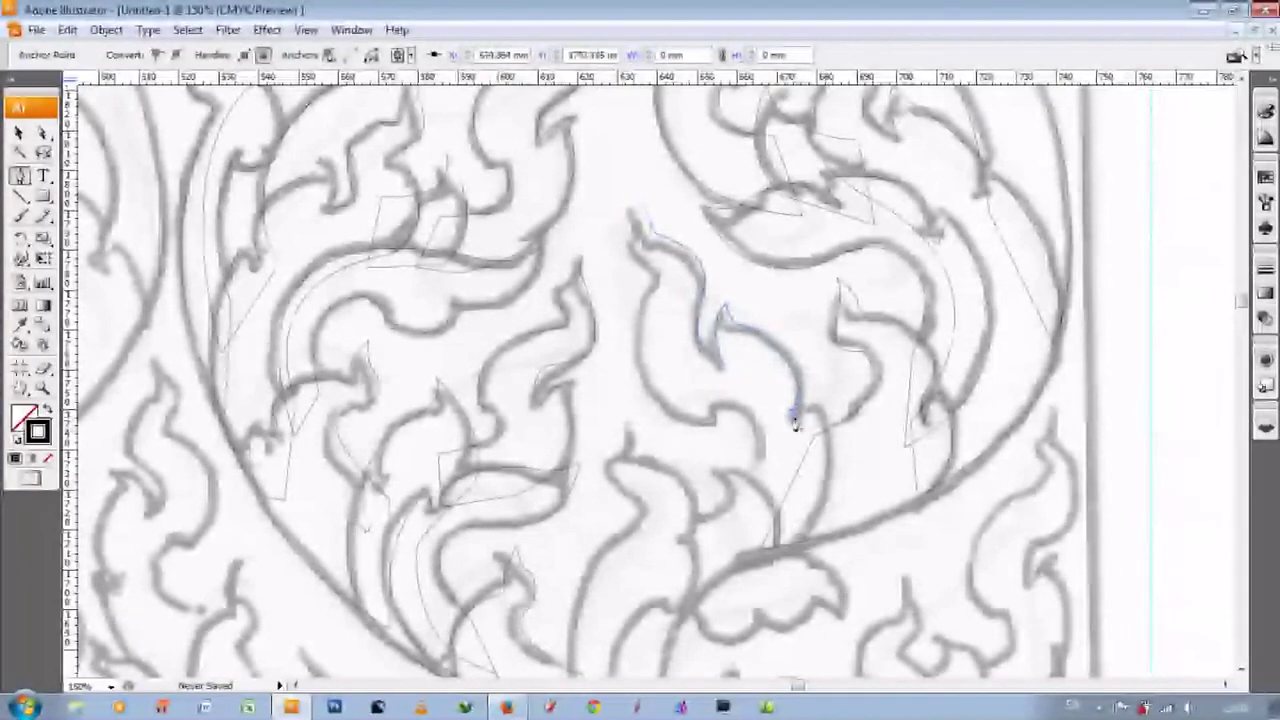
- Add another flame-outline anchor while checking the panel and returning to 150% zoom
{"action": "key", "text": "ctrl+minus"}
{"action": "left_click", "coordinate": [771, 451]}
{"action": "scroll", "coordinate": [580, 390], "scroll_direction": "up", "scroll_amount": 1}
{"action": "key", "text": "ctrl+plus"}
{"action": "scroll", "coordinate": [725, 173], "scroll_direction": "up", "scroll_amount": 3}
{"action": "key", "text": "ctrl+minus"}
{"action": "scroll", "coordinate": [652, 286], "scroll_direction": "up", "scroll_amount": 2}
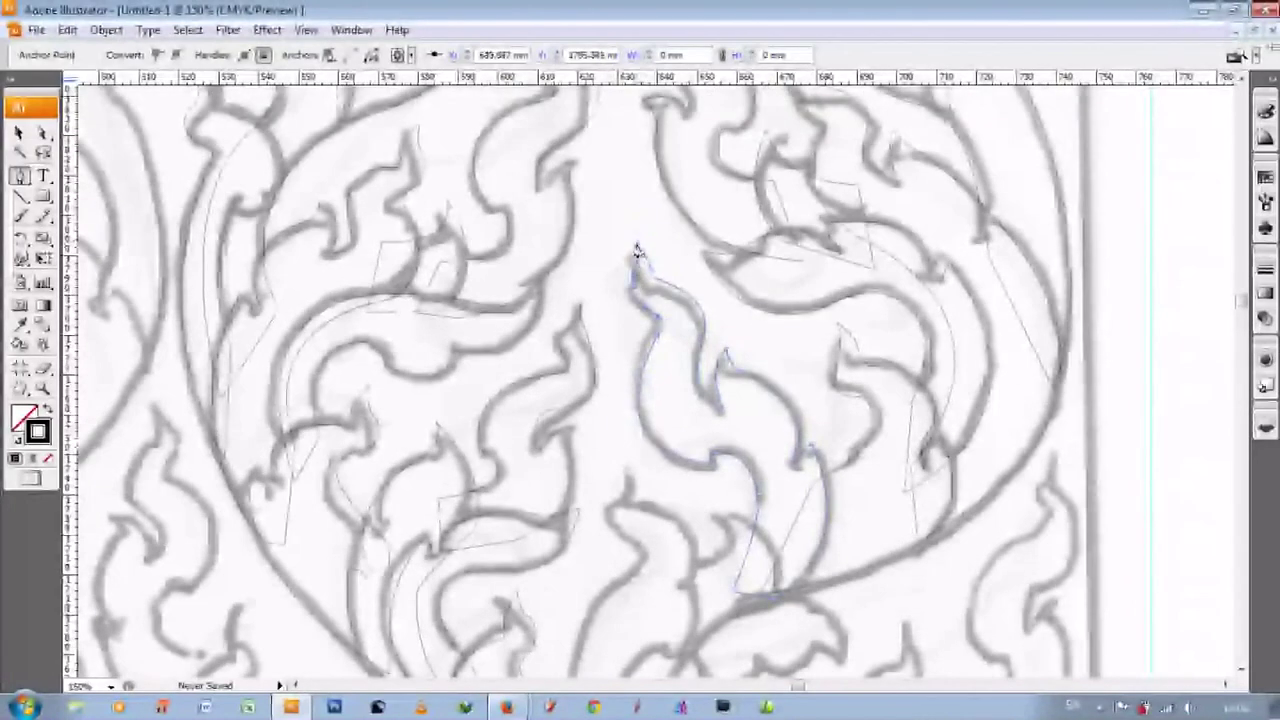
{"action": "key", "text": "ctrl+plus"}
{"action": "scroll", "coordinate": [760, 435], "scroll_direction": "down", "scroll_amount": 3}
- Add anchors at the flame base, bottom curve and left side, then close the shape
{"action": "left_click_drag", "start_coordinate": [842, 474], "coordinate": [843, 510]}
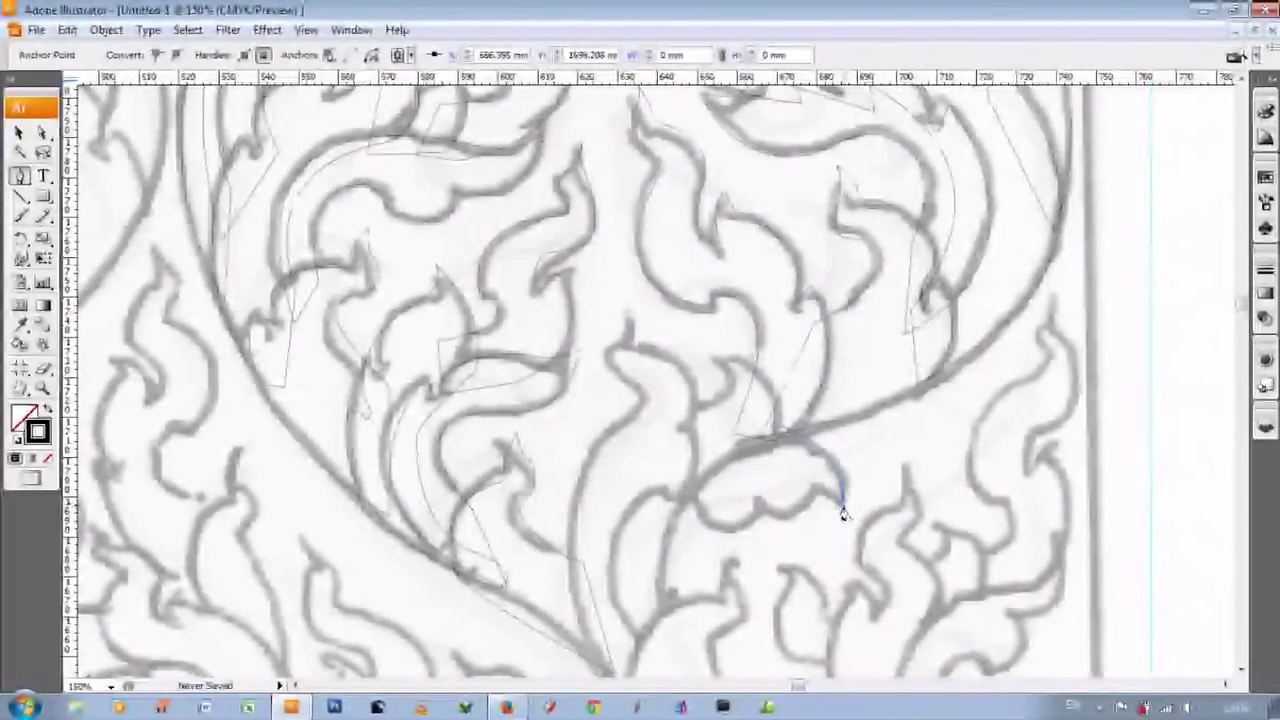
{"action": "left_click_drag", "start_coordinate": [758, 497], "coordinate": [719, 450]}
{"action": "left_click", "coordinate": [680, 488]}
{"action": "left_click", "coordinate": [771, 440]}
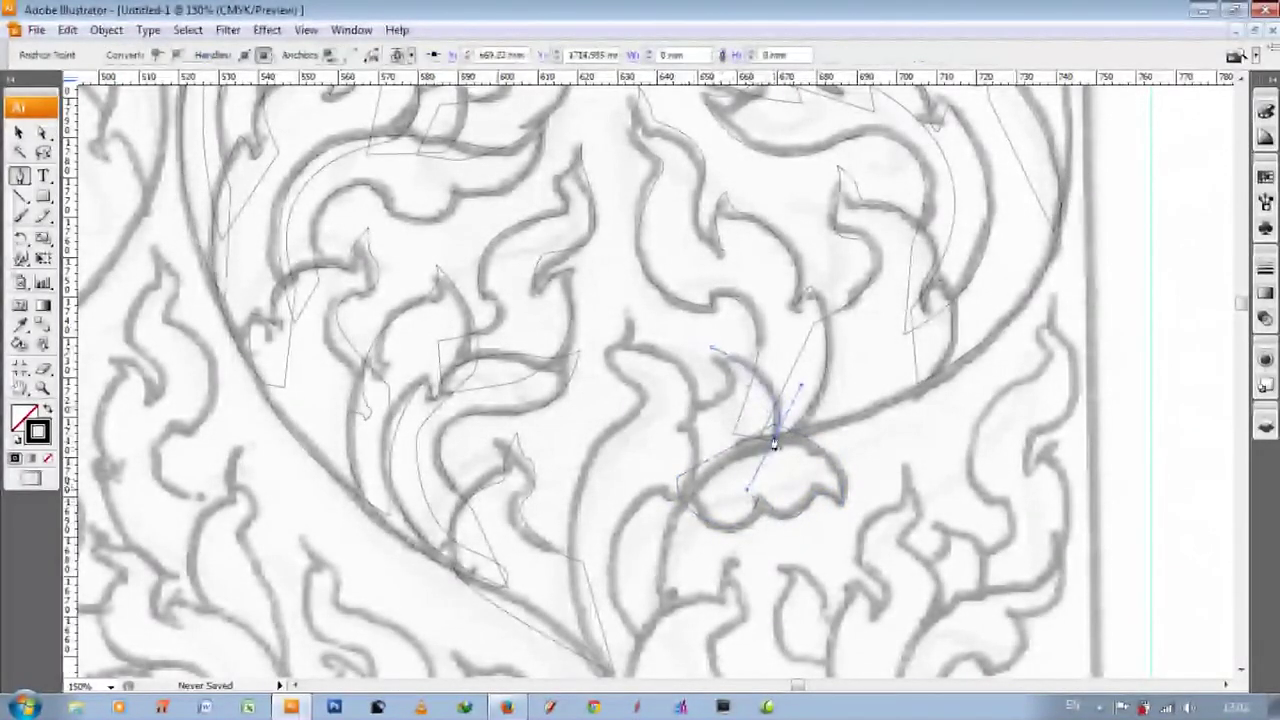
- Undo a stray segment placed below the closed shape
{"action": "scroll", "coordinate": [700, 460], "scroll_direction": "down", "scroll_amount": 5}
{"action": "mouse_move", "coordinate": [663, 466]}
{"action": "left_mouse_down"}
{"action": "mouse_move", "coordinate": [714, 645]}
{"action": "mouse_move", "coordinate": [666, 503]}
{"action": "mouse_move", "coordinate": [640, 505]}
{"action": "left_mouse_up"}
{"action": "scroll", "coordinate": [677, 486], "scroll_direction": "down", "scroll_amount": 3}
{"action": "scroll", "coordinate": [703, 556], "scroll_direction": "down", "scroll_amount": 5}
{"action": "scroll", "coordinate": [645, 505], "scroll_direction": "up", "scroll_amount": 3}
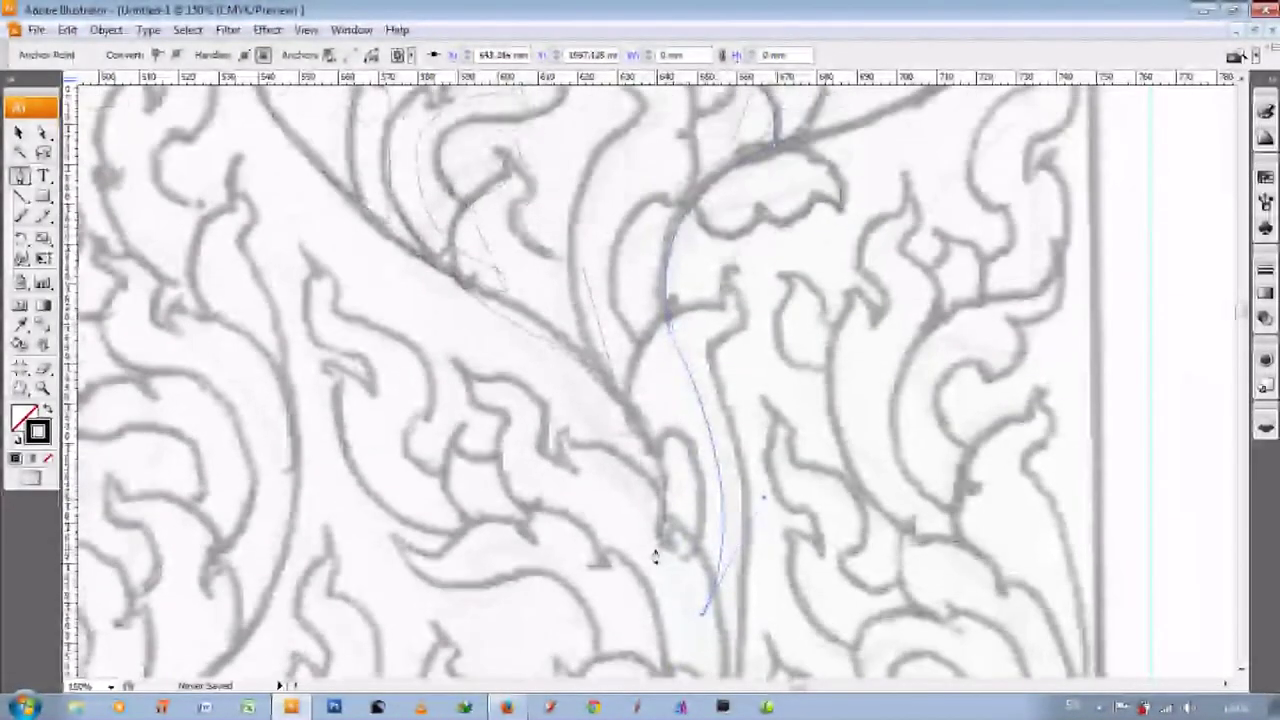
{"action": "scroll", "coordinate": [645, 505], "scroll_direction": "up", "scroll_amount": 2}
{"action": "scroll", "coordinate": [642, 508], "scroll_direction": "down", "scroll_amount": 1}
{"action": "scroll", "coordinate": [642, 508], "scroll_direction": "up", "scroll_amount": 1}
{"action": "key", "text": "ctrl+z"}
- Trace the long central stem with curved anchors, then zoom out to view the pattern
{"action": "scroll", "coordinate": [652, 488], "scroll_direction": "up", "scroll_amount": 4}
{"action": "left_click_drag", "start_coordinate": [672, 308], "coordinate": [700, 296]}
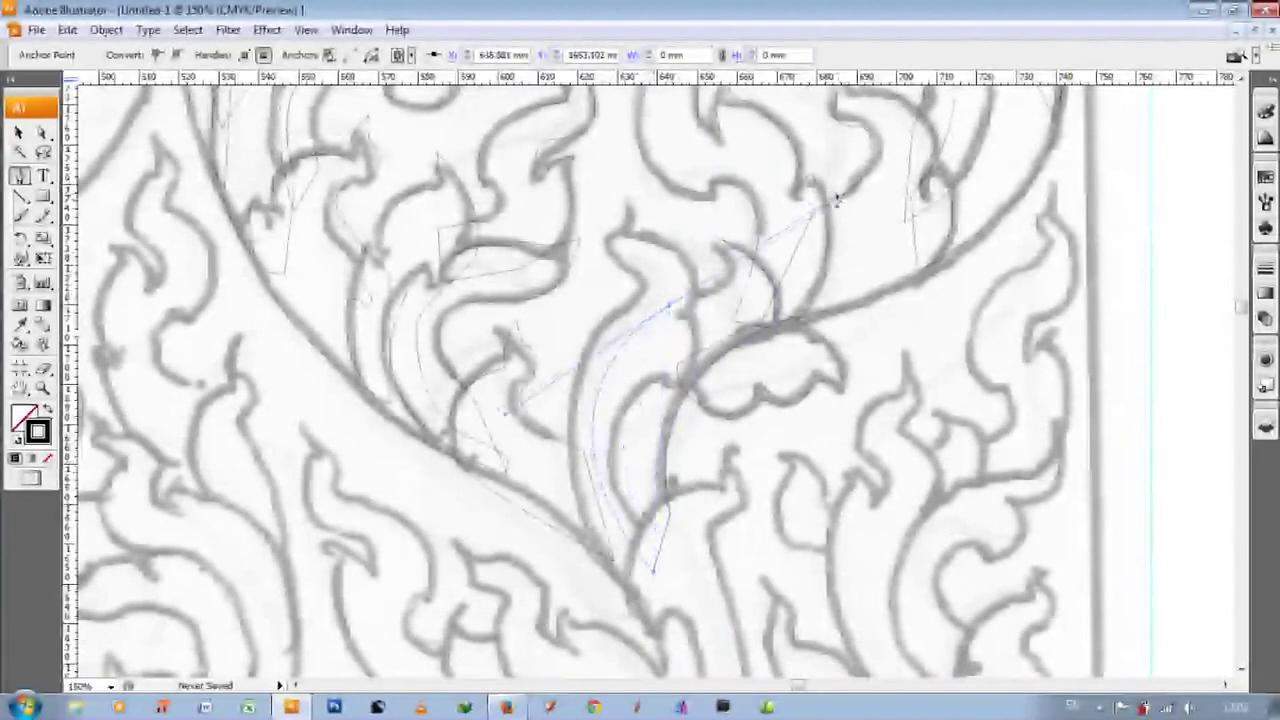
{"action": "scroll", "coordinate": [700, 300], "scroll_direction": "up", "scroll_amount": 1}
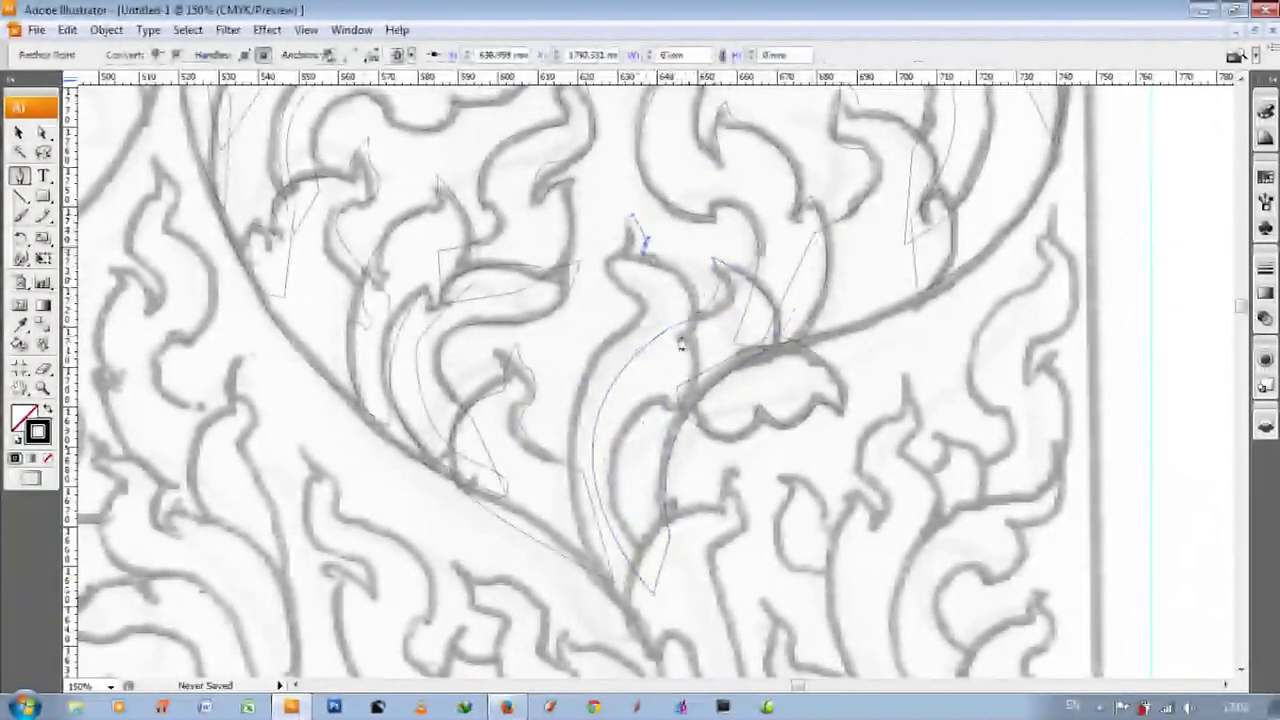
{"action": "scroll", "coordinate": [640, 240], "scroll_direction": "down", "scroll_amount": 1}
{"action": "mouse_move", "coordinate": [683, 382]}
{"action": "left_mouse_down"}
{"action": "mouse_move", "coordinate": [659, 377]}
{"action": "mouse_move", "coordinate": [730, 505]}
{"action": "left_mouse_up"}
{"action": "scroll", "coordinate": [659, 377], "scroll_direction": "down", "scroll_amount": 3}
{"action": "scroll", "coordinate": [643, 366], "scroll_direction": "down", "scroll_amount": 3}
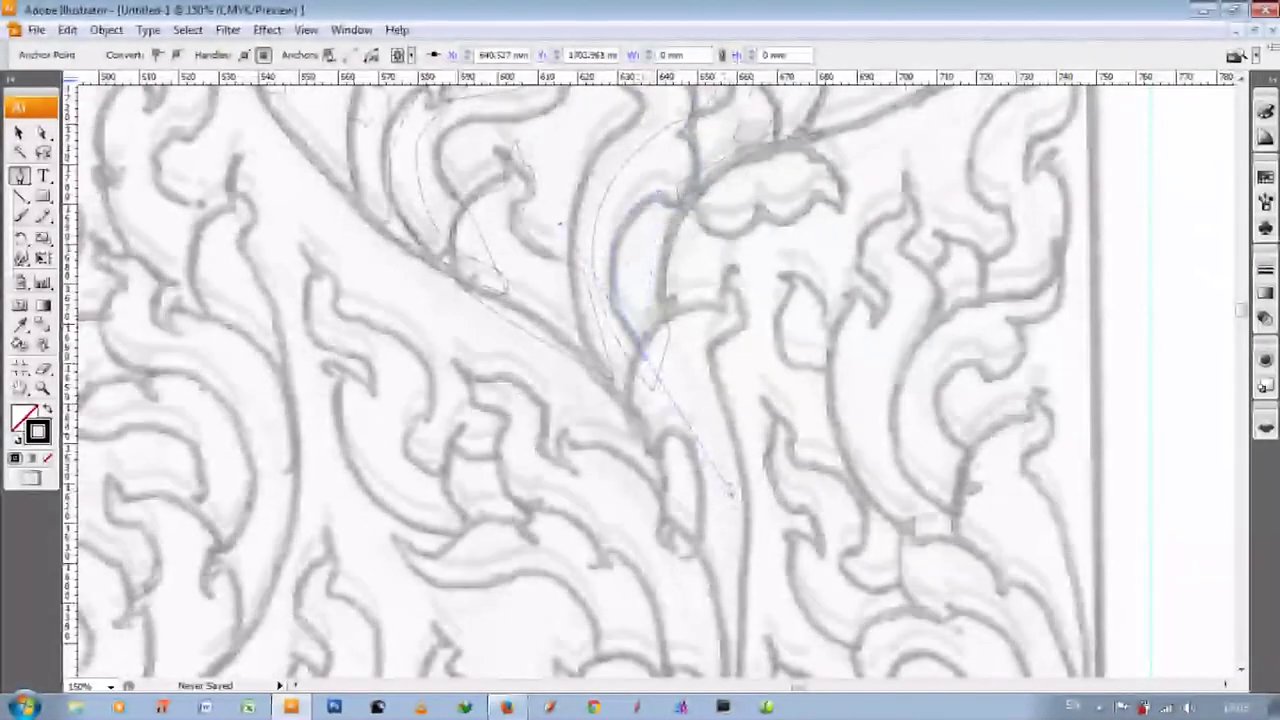
{"action": "scroll", "coordinate": [701, 555], "scroll_direction": "down", "scroll_amount": 3}
{"action": "scroll", "coordinate": [701, 555], "scroll_direction": "up", "scroll_amount": 2}
{"action": "scroll", "coordinate": [701, 555], "scroll_direction": "up", "scroll_amount": 2}
{"action": "scroll", "coordinate": [690, 575], "scroll_direction": "up", "scroll_amount": 2}
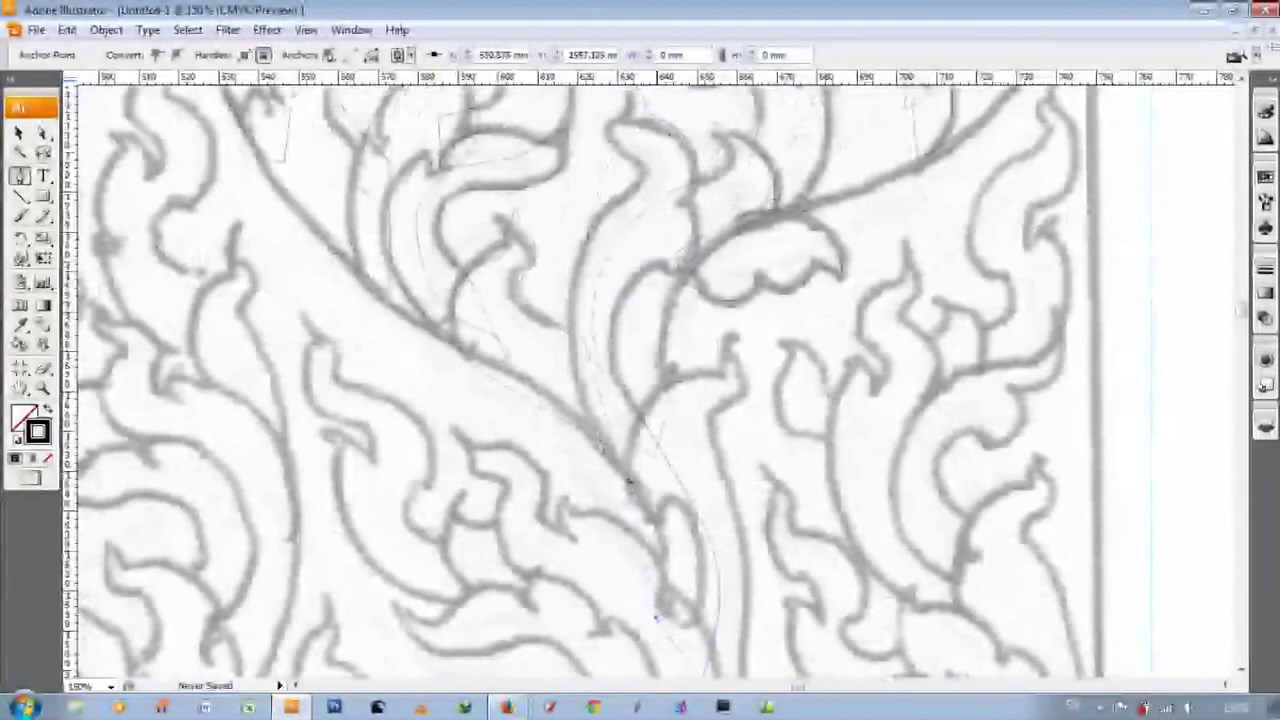
{"action": "scroll", "coordinate": [673, 596], "scroll_direction": "up", "scroll_amount": 2}
{"action": "scroll", "coordinate": [629, 329], "scroll_direction": "up", "scroll_amount": 2}
{"action": "scroll", "coordinate": [623, 294], "scroll_direction": "up", "scroll_amount": 2}
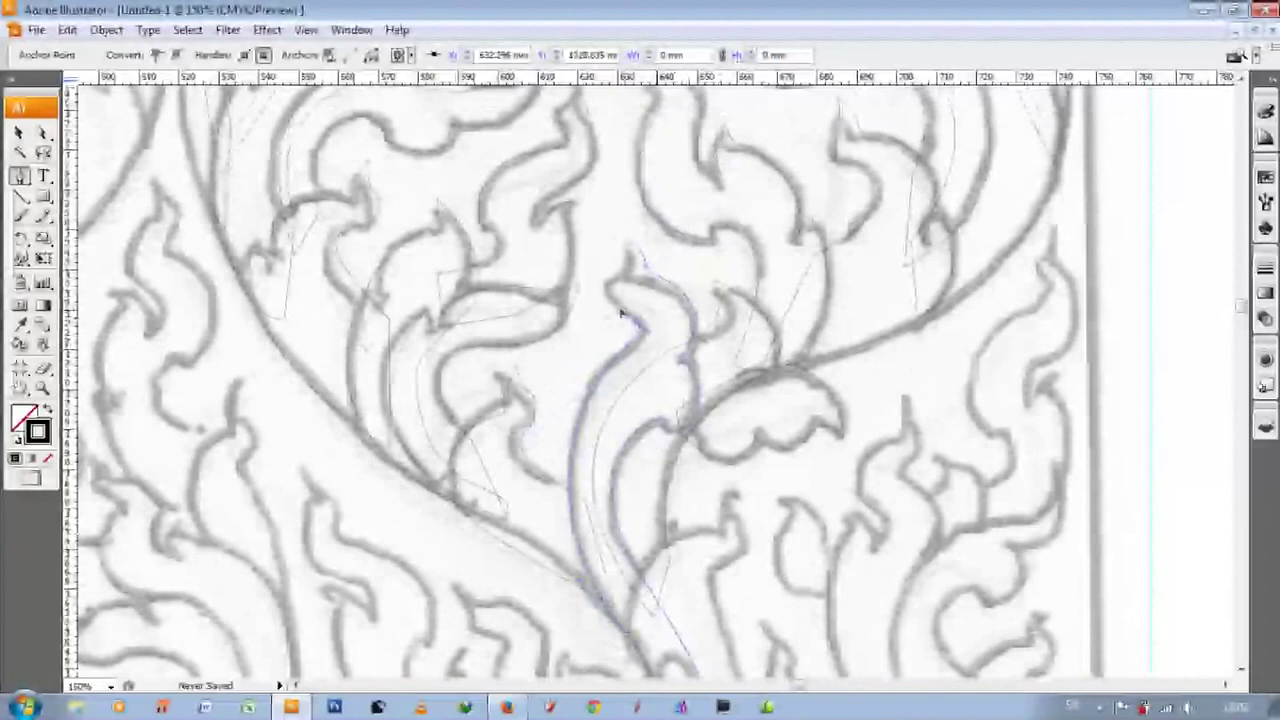
{"action": "scroll", "coordinate": [630, 270], "scroll_direction": "up", "scroll_amount": 2}
{"action": "scroll", "coordinate": [630, 270], "scroll_direction": "down", "scroll_amount": 3}
{"action": "scroll", "coordinate": [700, 380], "scroll_direction": "down", "scroll_amount": 3}
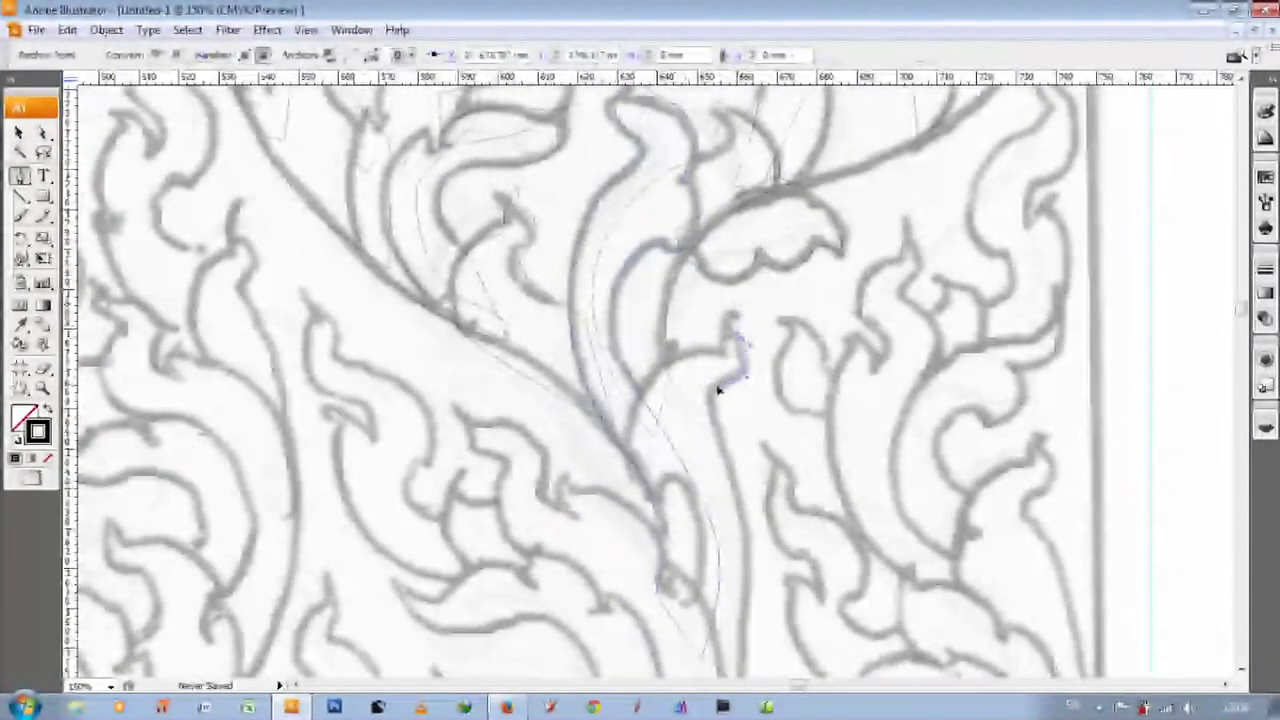
{"action": "scroll", "coordinate": [729, 428], "scroll_direction": "down", "scroll_amount": 3}
{"action": "key", "text": "ctrl+minus"}
{"action": "key", "text": "ctrl+minus"}
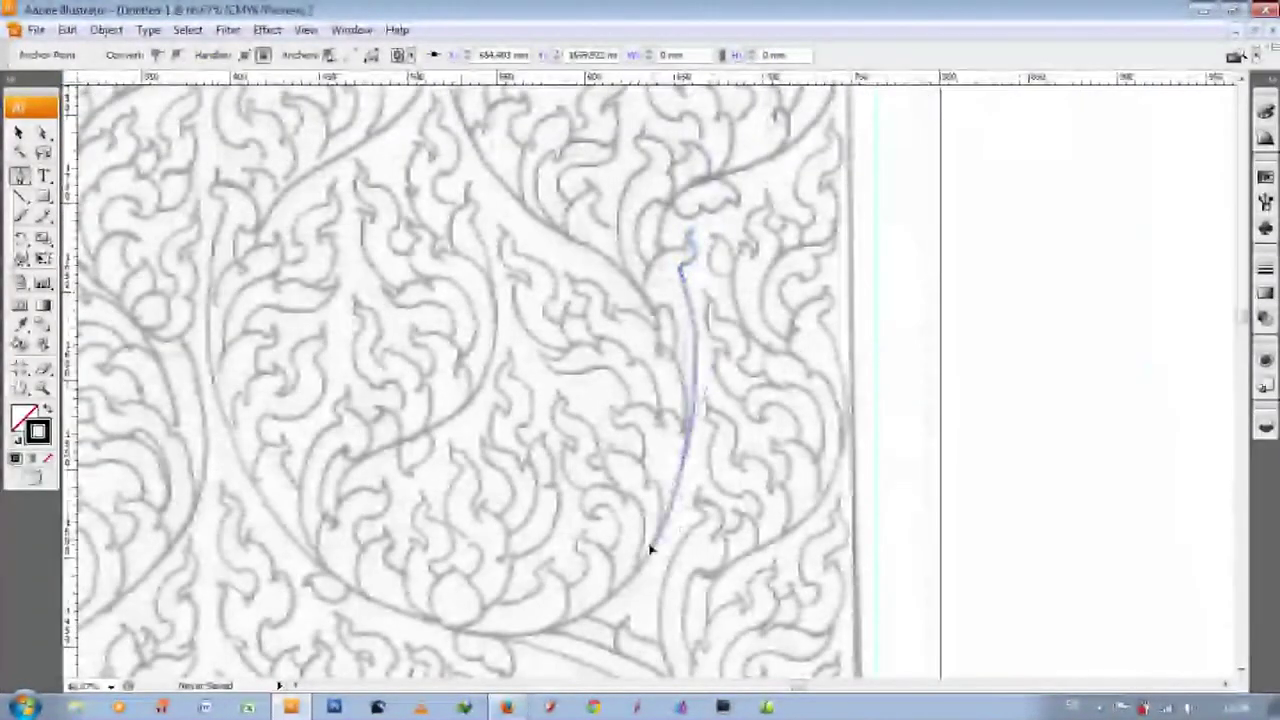
- Zoom in to 300% and extend the pen outline up the stem and along the flame's edge
{"action": "scroll", "coordinate": [660, 350], "scroll_direction": "up", "scroll_amount": 2}
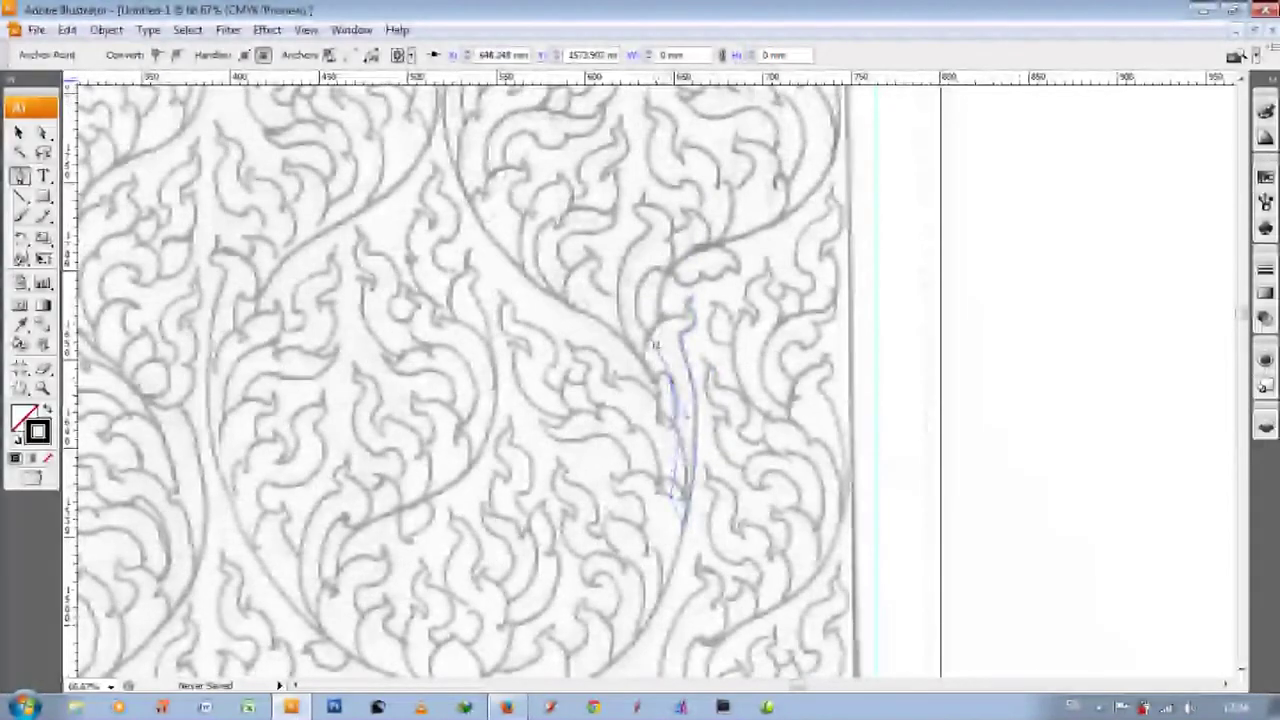
{"action": "key", "text": "ctrl+plus"}
{"action": "key", "text": "ctrl+plus"}
{"action": "key", "text": "ctrl+plus"}
{"action": "key", "text": "ctrl+plus"}
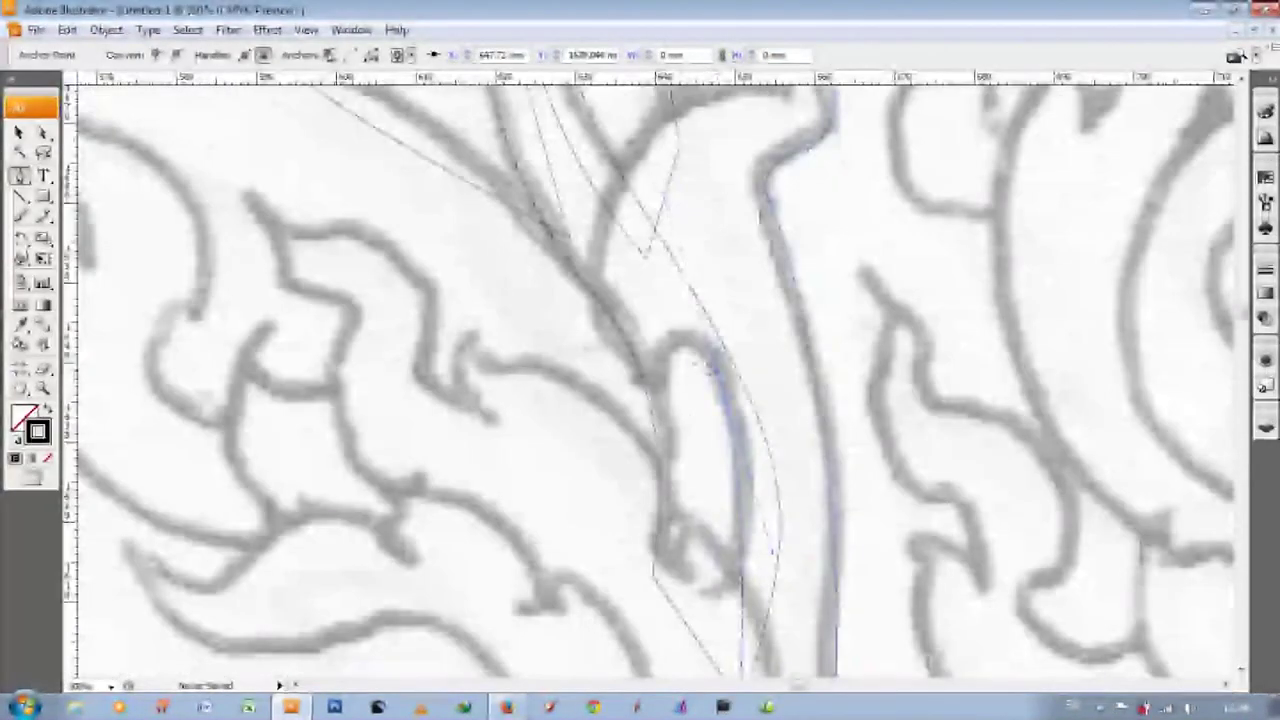
{"action": "scroll", "coordinate": [663, 443], "scroll_direction": "up", "scroll_amount": 2}
{"action": "scroll", "coordinate": [663, 443], "scroll_direction": "up", "scroll_amount": 1}
{"action": "scroll", "coordinate": [663, 443], "scroll_direction": "up", "scroll_amount": 1}
{"action": "left_click_drag", "start_coordinate": [763, 285], "coordinate": [845, 290]}
{"action": "left_click", "coordinate": [795, 207]}
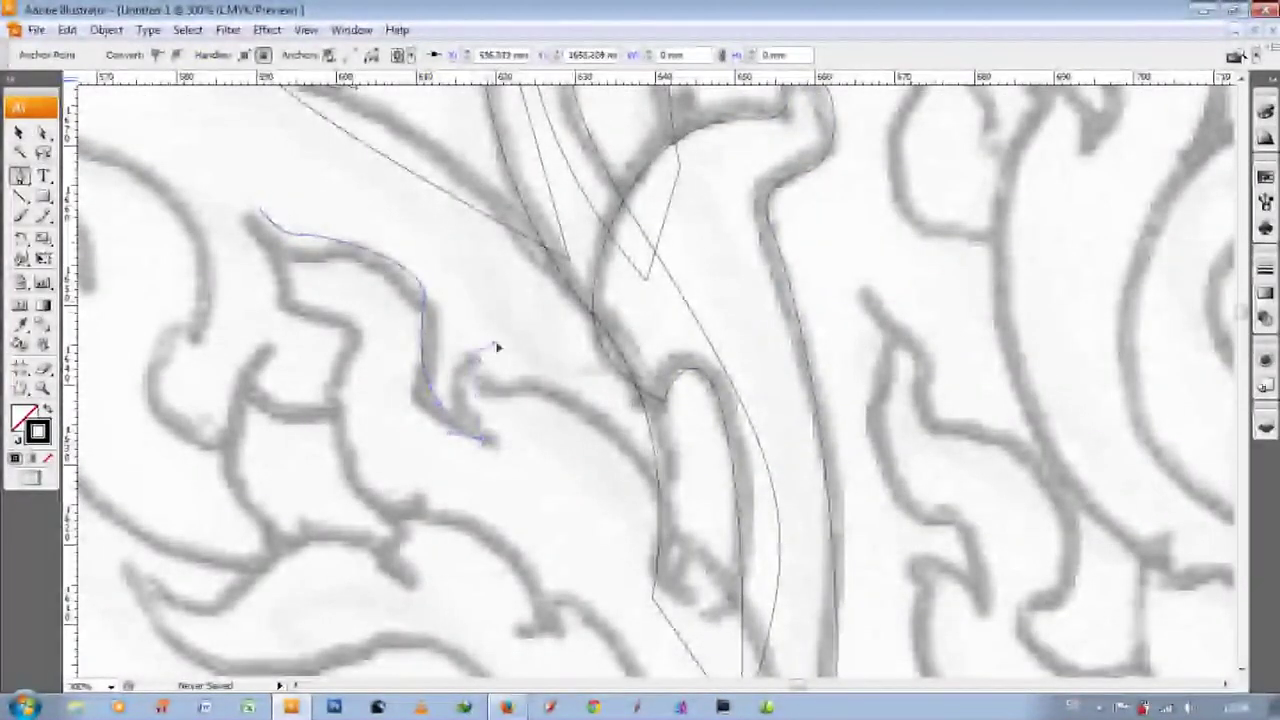
{"action": "left_click_drag", "start_coordinate": [470, 375], "coordinate": [540, 380]}
{"action": "scroll", "coordinate": [686, 372], "scroll_direction": "down", "scroll_amount": 5}
{"action": "left_click_drag", "start_coordinate": [688, 458], "coordinate": [722, 368]}
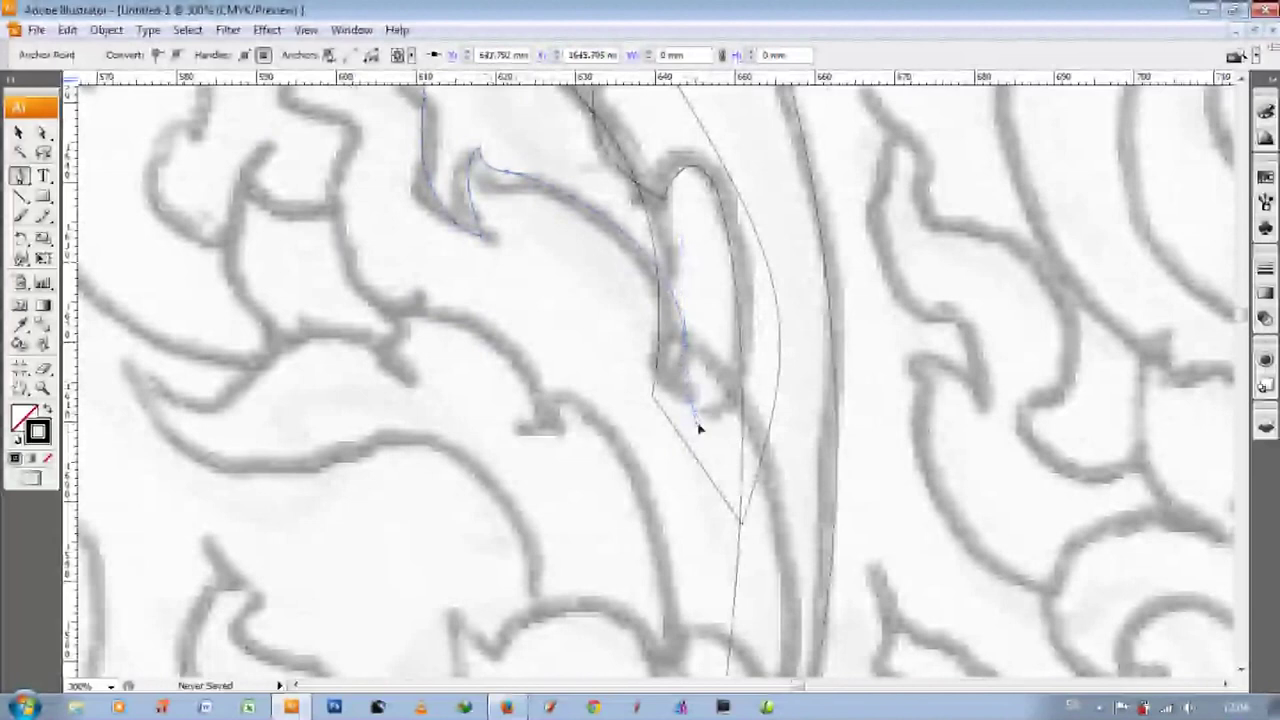
{"action": "scroll", "coordinate": [740, 362], "scroll_direction": "down", "scroll_amount": 3}
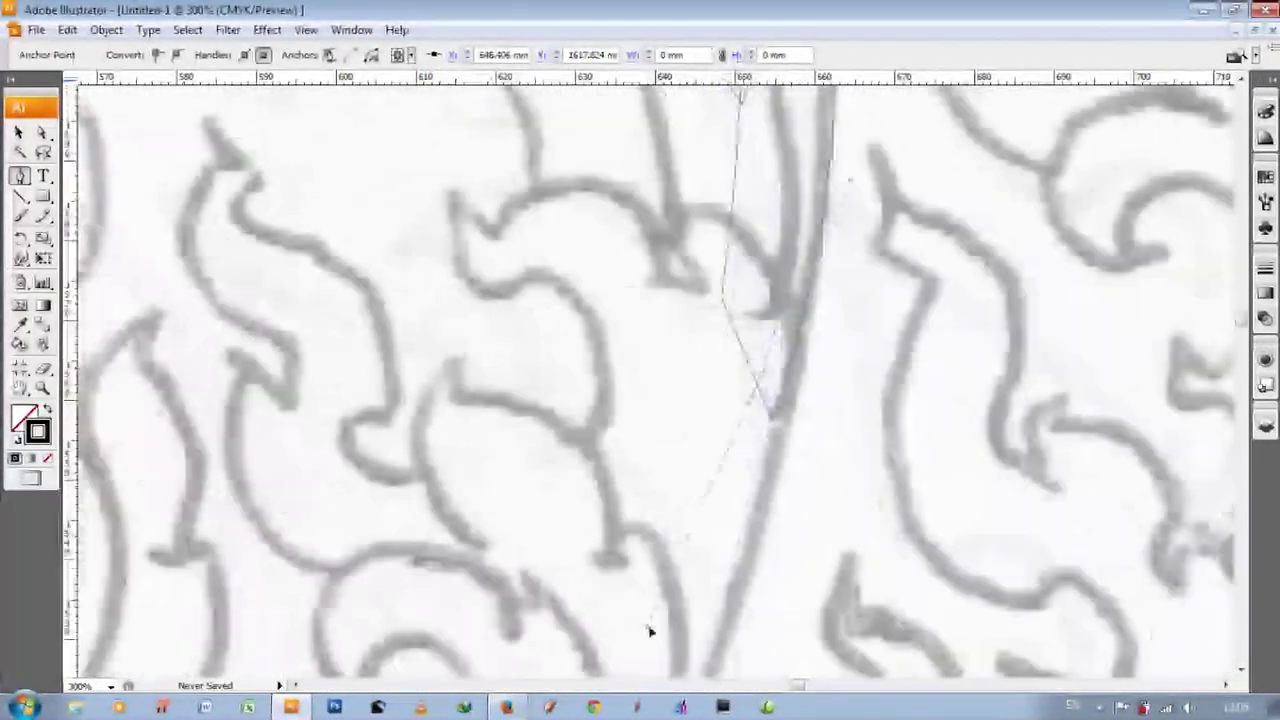
- Trace curved segments along the leaf edge and flame outline, bringing the path back toward its start
{"action": "scroll", "coordinate": [434, 320], "scroll_direction": "up", "scroll_amount": 2}
{"action": "scroll", "coordinate": [434, 349], "scroll_direction": "up", "scroll_amount": 1}
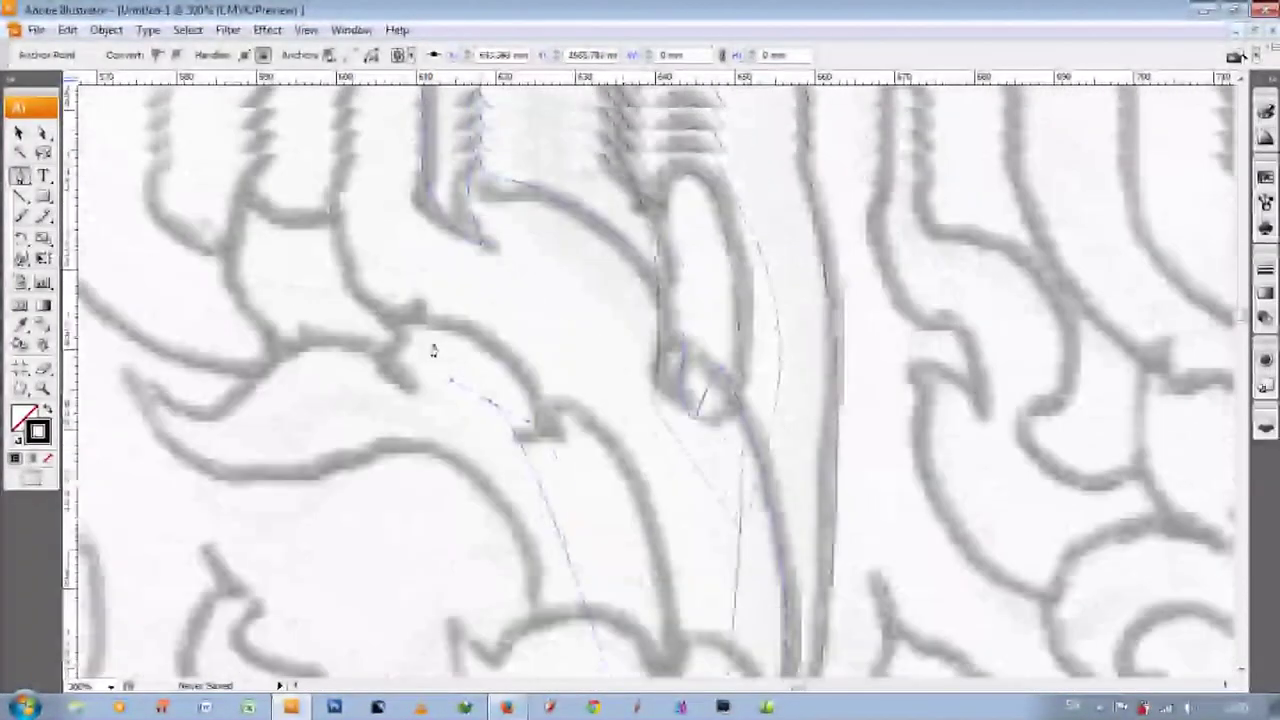
{"action": "scroll", "coordinate": [429, 149], "scroll_direction": "up", "scroll_amount": 2}
{"action": "scroll", "coordinate": [349, 307], "scroll_direction": "up", "scroll_amount": 2}
{"action": "scroll", "coordinate": [320, 280], "scroll_direction": "up", "scroll_amount": 1}
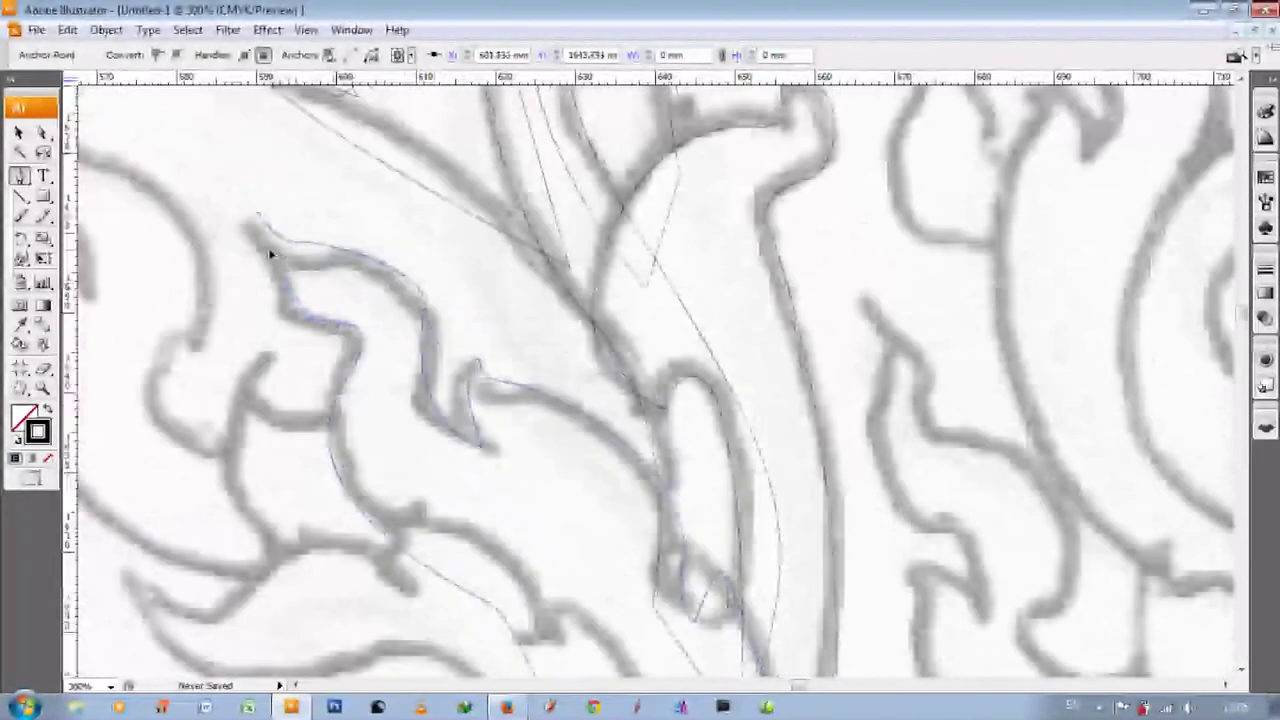
{"action": "scroll", "coordinate": [290, 330], "scroll_direction": "down", "scroll_amount": 2}
{"action": "scroll", "coordinate": [250, 400], "scroll_direction": "down", "scroll_amount": 2}
{"action": "left_click_drag", "start_coordinate": [371, 383], "coordinate": [408, 418]}
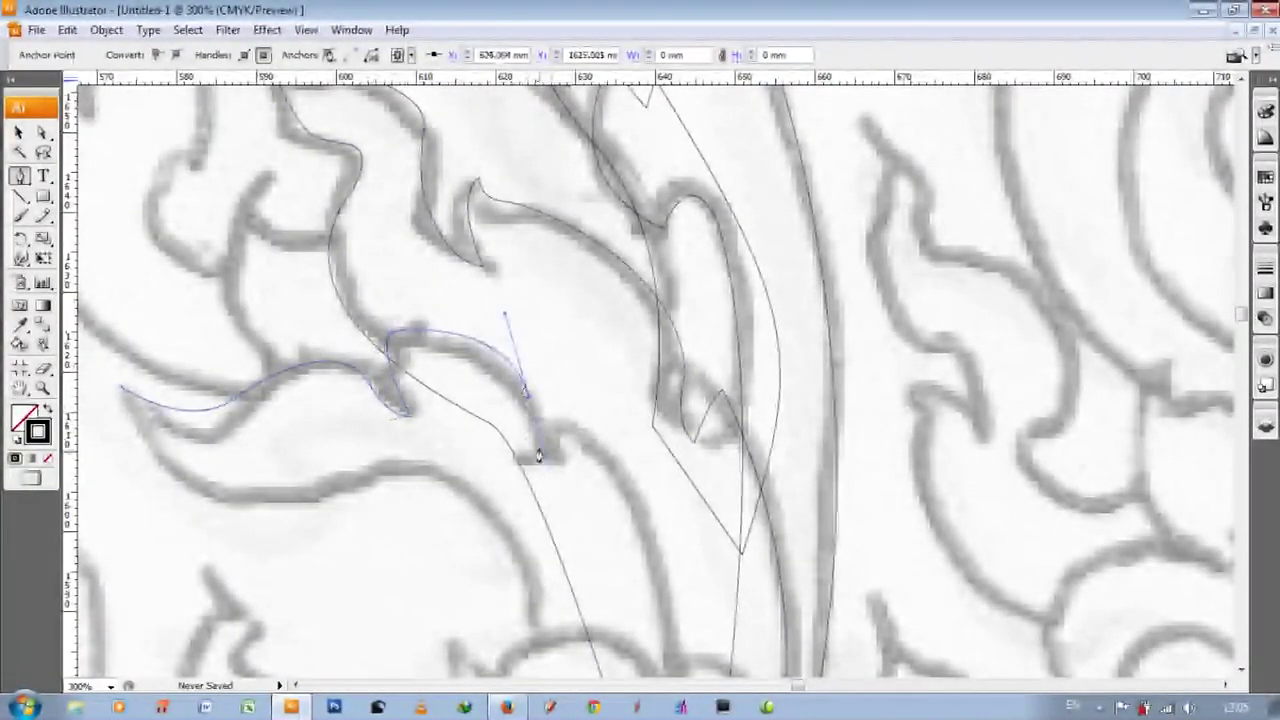
{"action": "left_click_drag", "start_coordinate": [535, 453], "coordinate": [563, 403]}
{"action": "scroll", "coordinate": [620, 450], "scroll_direction": "down", "scroll_amount": 5}
{"action": "left_click_drag", "start_coordinate": [680, 430], "coordinate": [608, 622]}
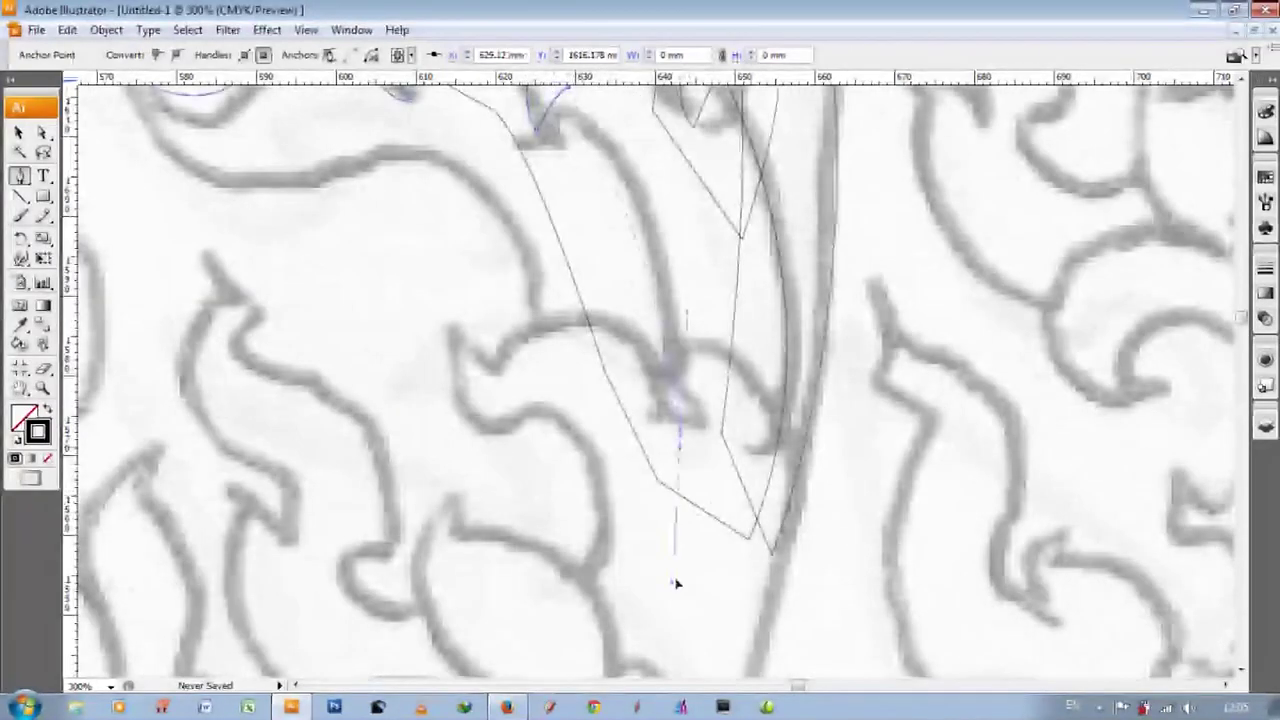
{"action": "scroll", "coordinate": [620, 450], "scroll_direction": "up", "scroll_amount": 1}
{"action": "left_click", "coordinate": [549, 428]}
{"action": "scroll", "coordinate": [549, 428], "scroll_direction": "up", "scroll_amount": 1}
{"action": "left_click_drag", "start_coordinate": [422, 322], "coordinate": [320, 323]}
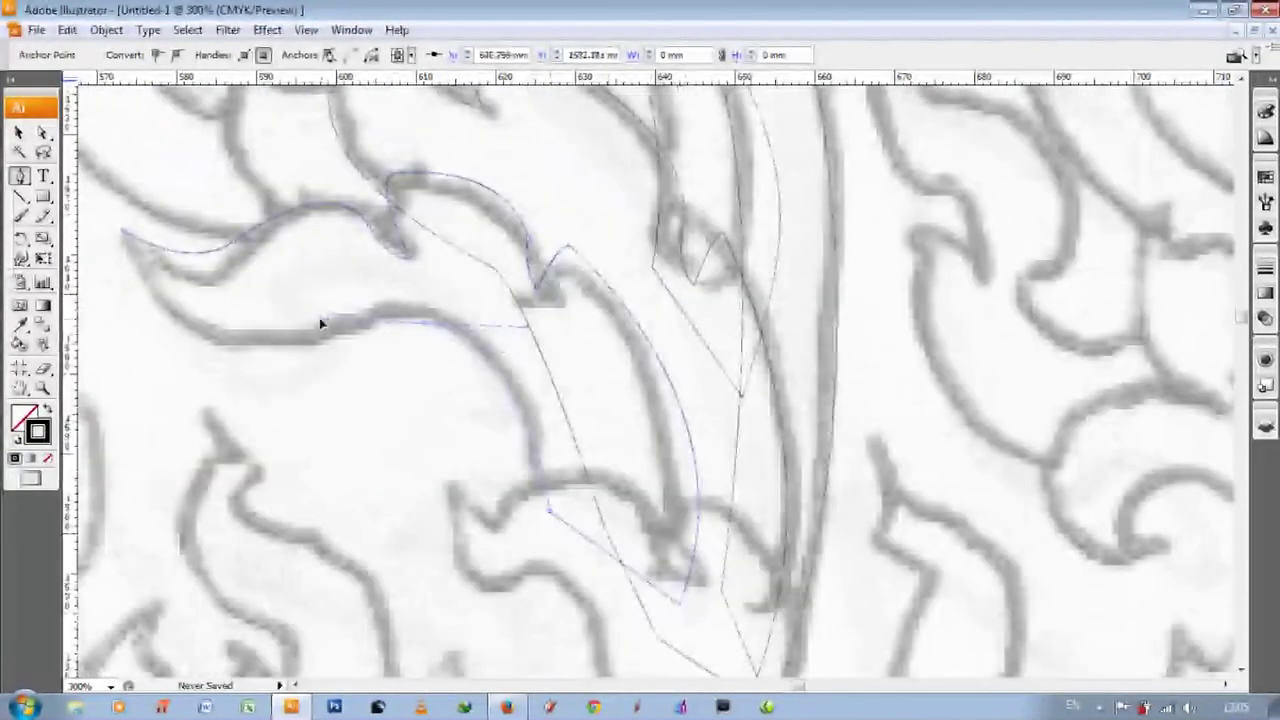
{"action": "left_click", "coordinate": [292, 350]}
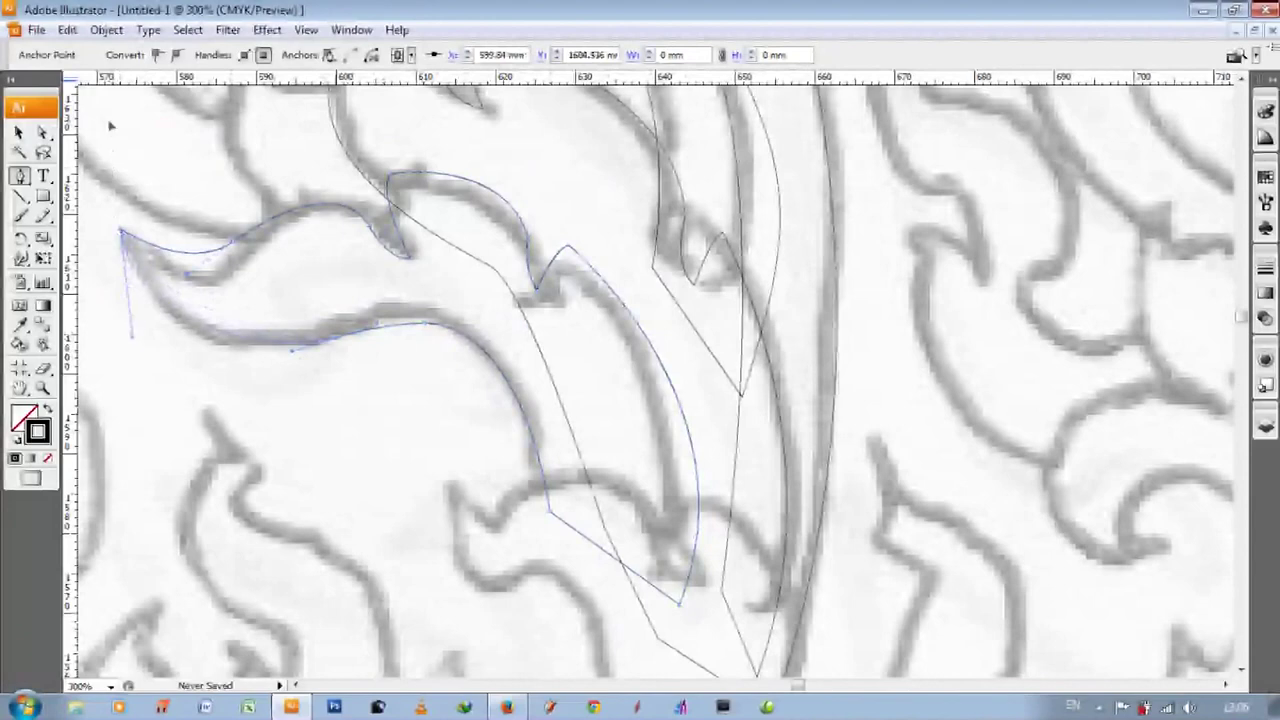
{"action": "scroll", "coordinate": [533, 313], "scroll_direction": "up", "scroll_amount": 3}
{"action": "scroll", "coordinate": [533, 313], "scroll_direction": "left", "scroll_amount": 3}
- Outline the next flame with corner anchors on its tips and a curved edge
{"action": "left_click", "coordinate": [533, 313]}
{"action": "left_click", "coordinate": [625, 370]}
{"action": "left_click", "coordinate": [645, 460]}
{"action": "left_click", "coordinate": [625, 512]}
{"action": "left_click", "coordinate": [470, 470]}
{"action": "left_click_drag", "start_coordinate": [383, 300], "coordinate": [445, 250]}
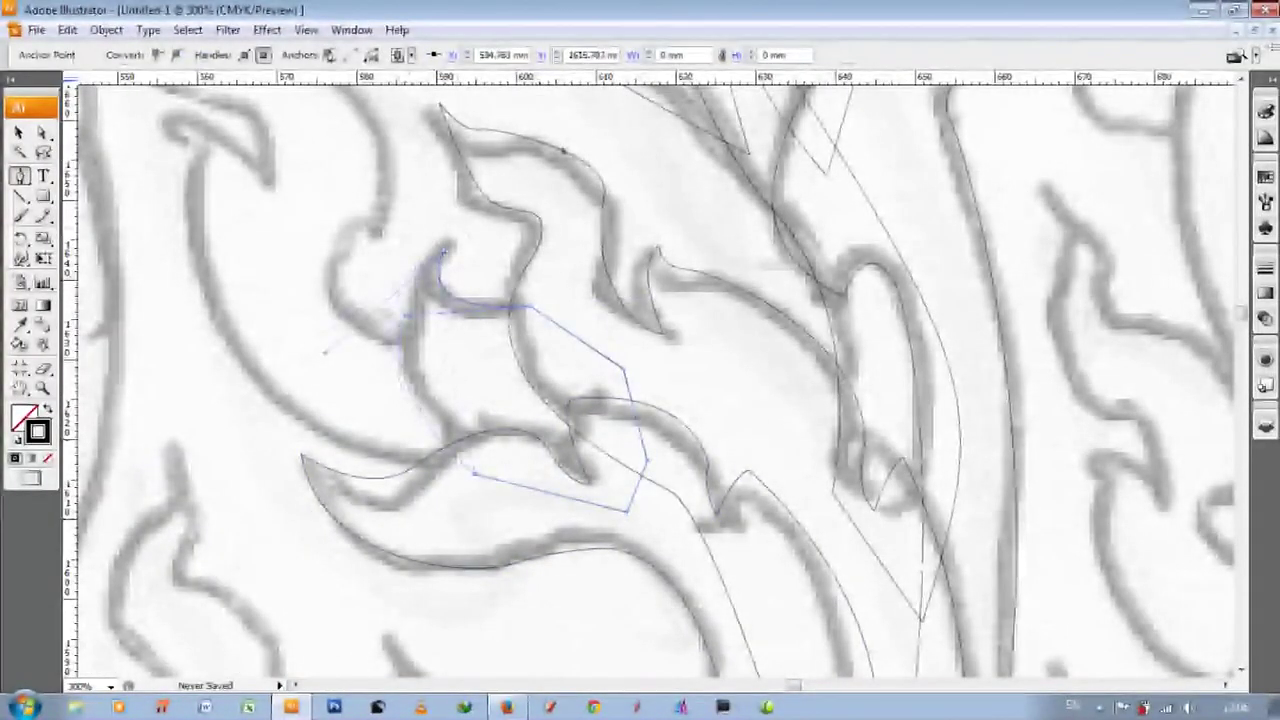
{"action": "scroll", "coordinate": [640, 380], "scroll_direction": "up", "scroll_amount": 5}
{"action": "scroll", "coordinate": [640, 380], "scroll_direction": "left", "scroll_amount": 3}
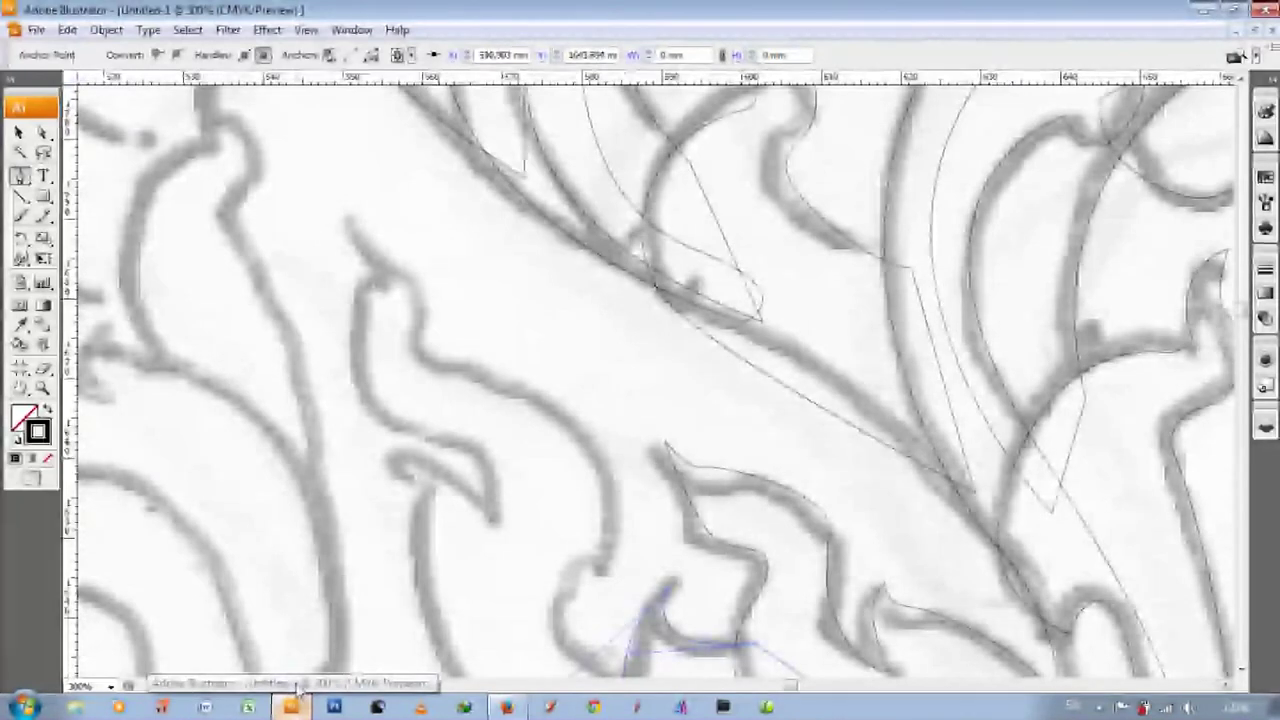
- Start a new pen outline running down the leaf edge and following its curve
{"action": "left_click", "coordinate": [355, 184]}
{"action": "left_click", "coordinate": [430, 288]}
{"action": "left_click", "coordinate": [425, 320]}
{"action": "left_click", "coordinate": [500, 350]}
{"action": "scroll", "coordinate": [572, 318], "scroll_direction": "down", "scroll_amount": 5}
{"action": "left_click", "coordinate": [612, 420]}
{"action": "scroll", "coordinate": [600, 440], "scroll_direction": "down", "scroll_amount": 1}
{"action": "left_click", "coordinate": [565, 500]}
{"action": "left_click_drag", "start_coordinate": [647, 547], "coordinate": [704, 548]}
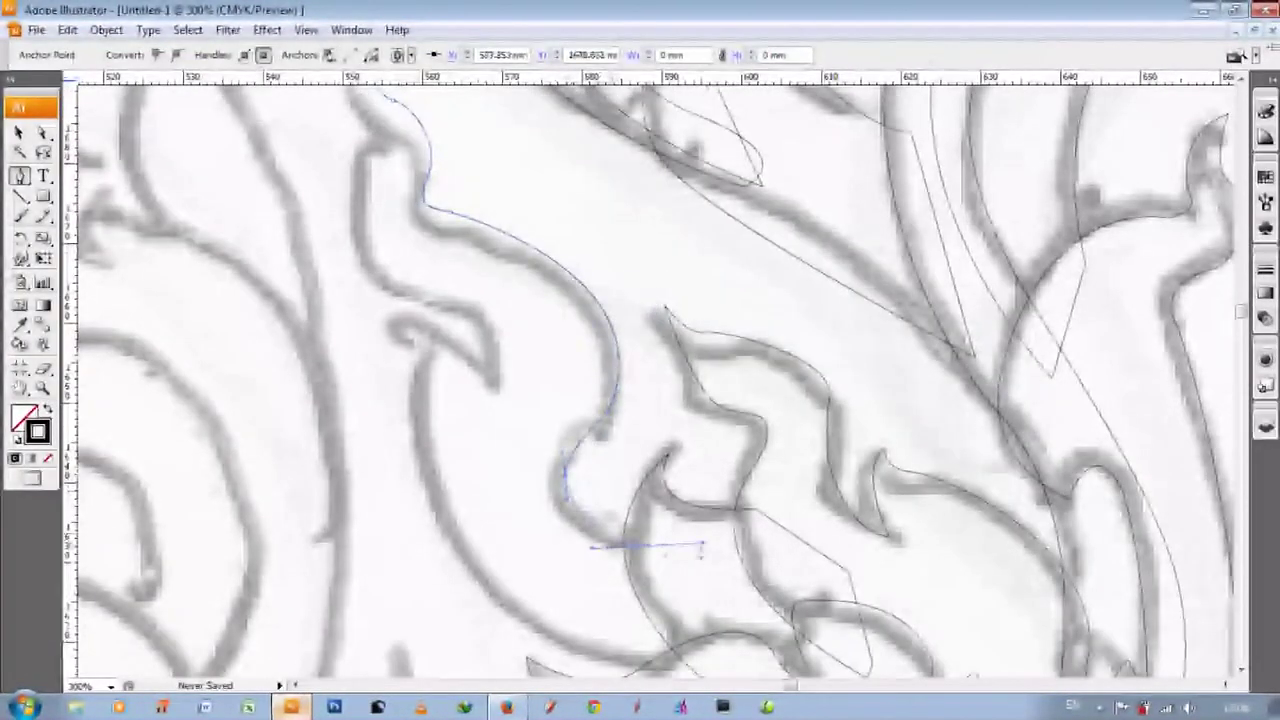
- Arch the outline over the small hooked flame tip, continue it beside the long stem, then zoom out
{"action": "scroll", "coordinate": [704, 548], "scroll_direction": "up", "scroll_amount": 2}
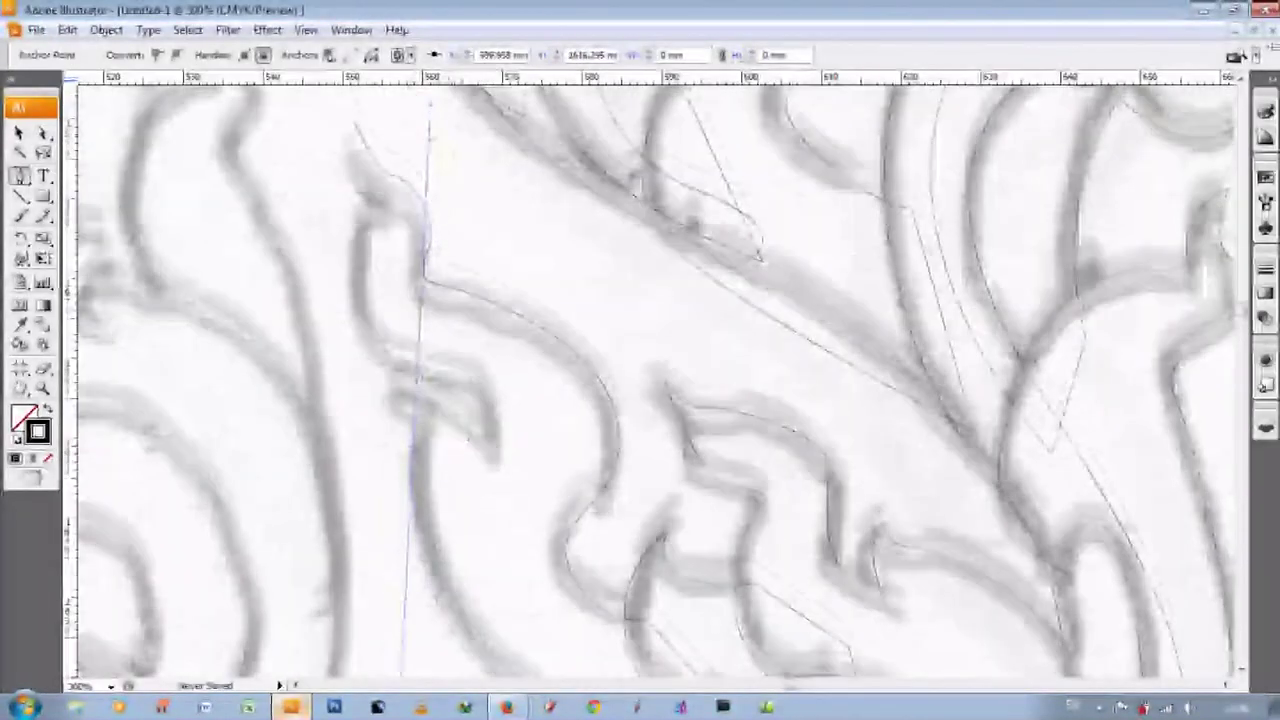
{"action": "scroll", "coordinate": [520, 500], "scroll_direction": "up", "scroll_amount": 1}
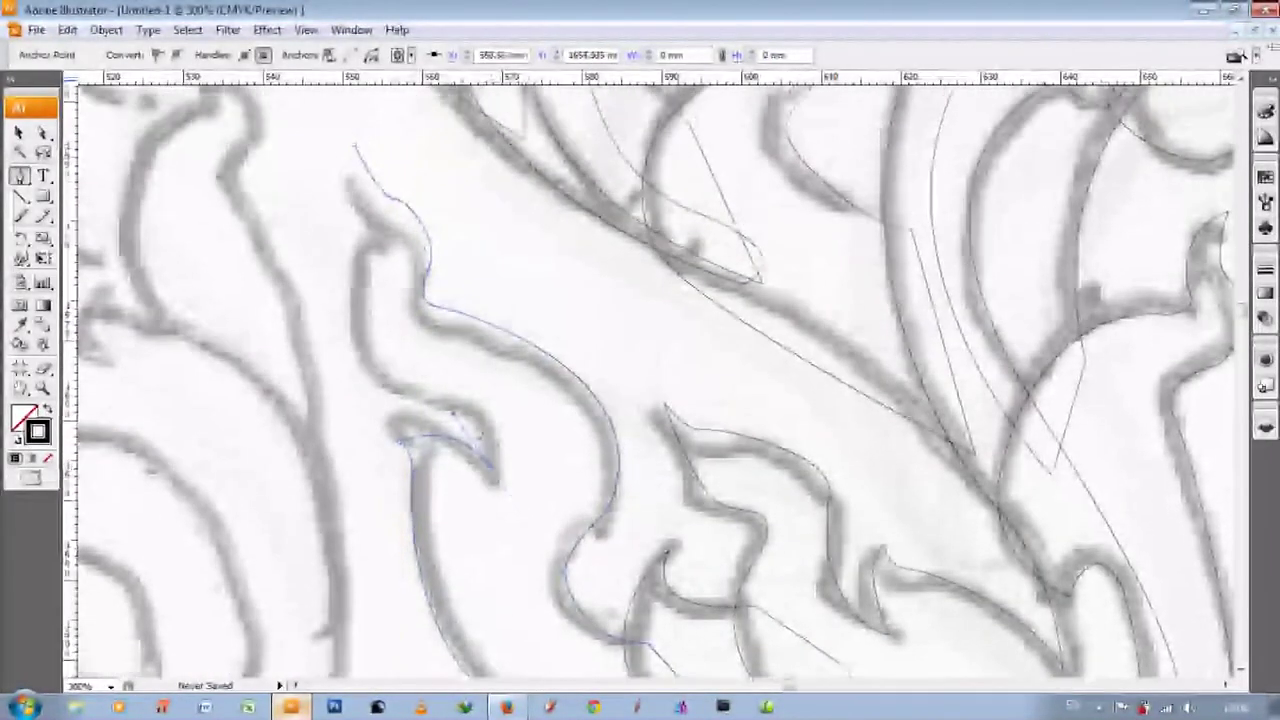
{"action": "scroll", "coordinate": [480, 420], "scroll_direction": "up", "scroll_amount": 1}
{"action": "scroll", "coordinate": [360, 315], "scroll_direction": "up", "scroll_amount": 1}
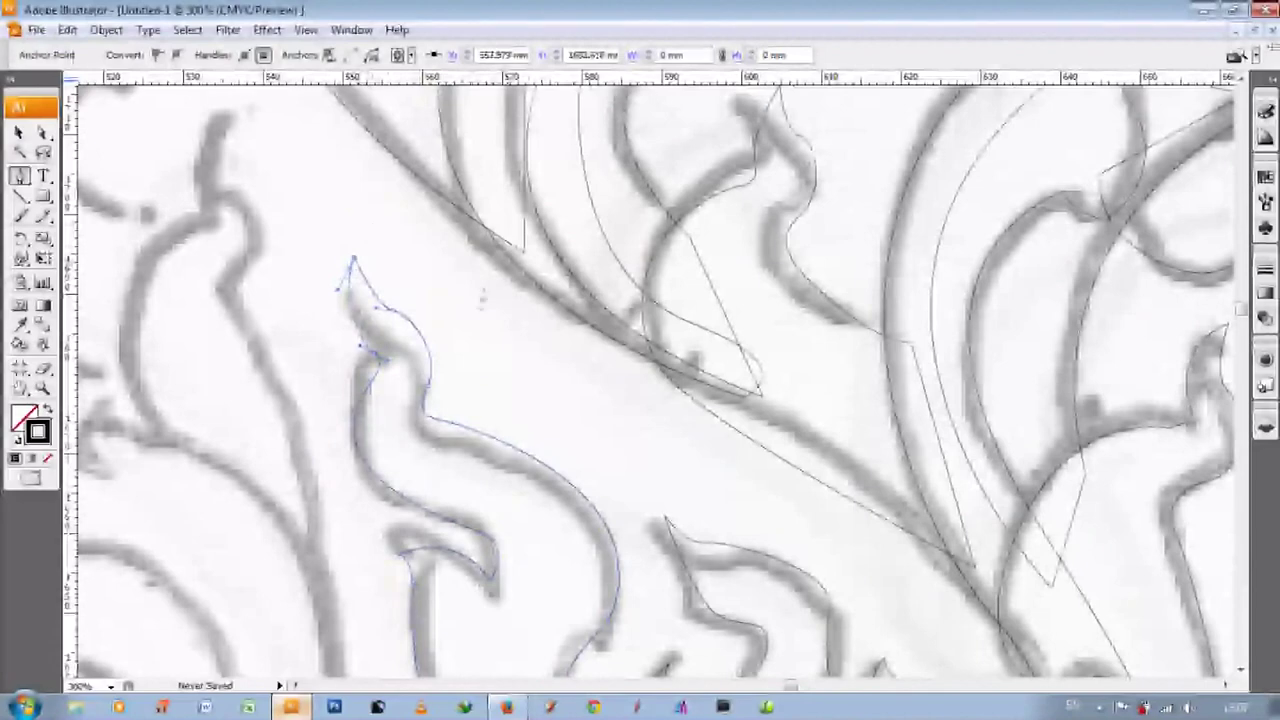
{"action": "scroll", "coordinate": [514, 329], "scroll_direction": "right", "scroll_amount": 3}
{"action": "scroll", "coordinate": [650, 360], "scroll_direction": "right", "scroll_amount": 3}
{"action": "scroll", "coordinate": [832, 393], "scroll_direction": "right", "scroll_amount": 3}
{"action": "scroll", "coordinate": [700, 370], "scroll_direction": "up", "scroll_amount": 2}
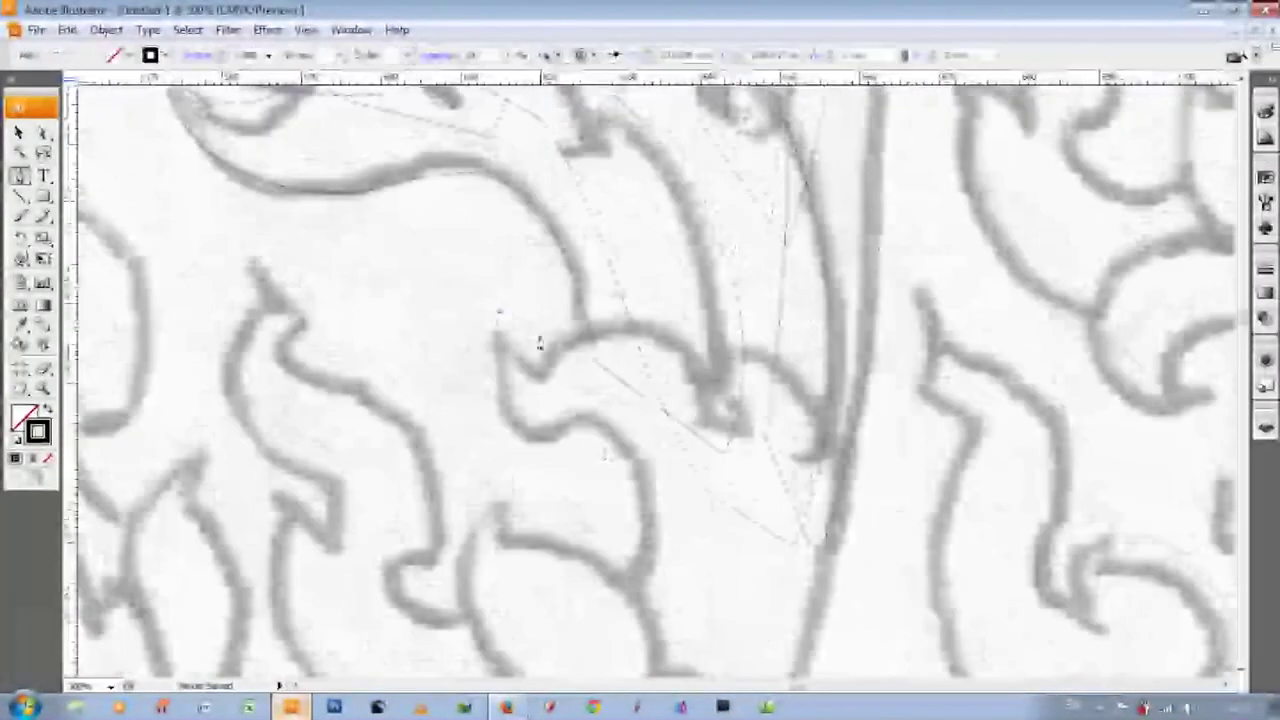
{"action": "left_click_drag", "start_coordinate": [530, 340], "coordinate": [575, 330]}
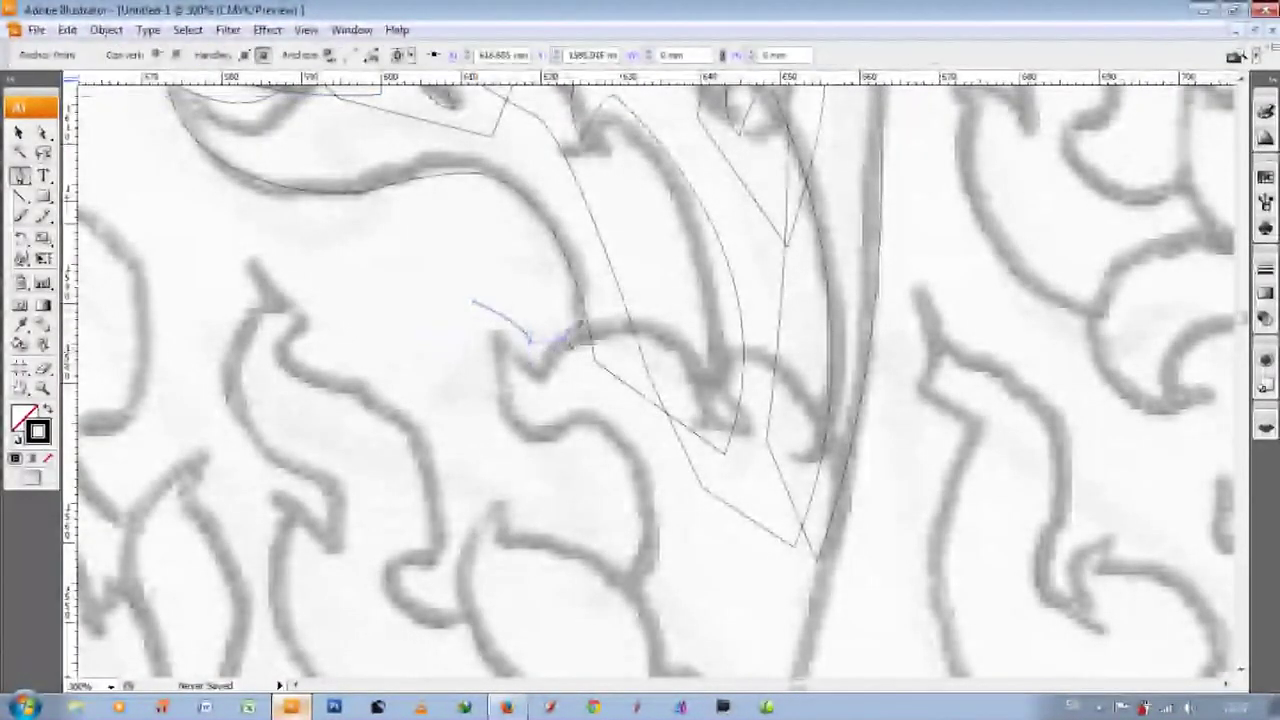
{"action": "scroll", "coordinate": [843, 428], "scroll_direction": "down", "scroll_amount": 5}
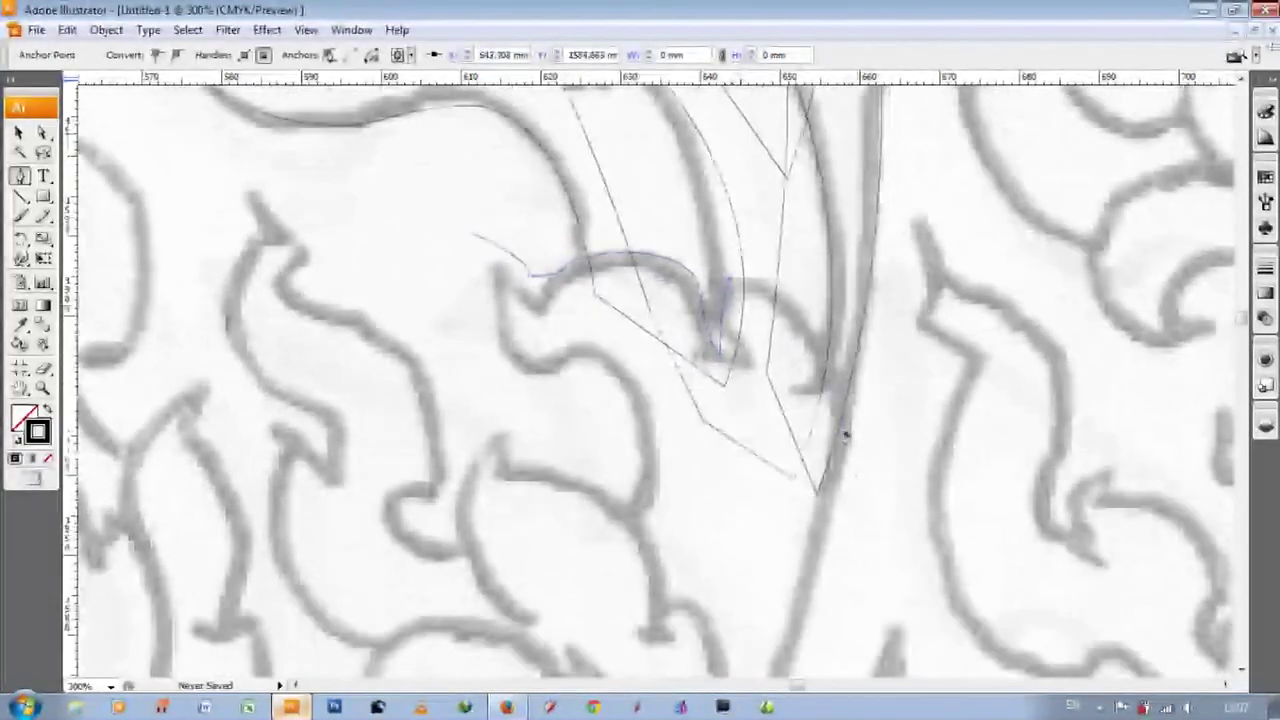
{"action": "scroll", "coordinate": [757, 506], "scroll_direction": "down", "scroll_amount": 5}
{"action": "left_click_drag", "start_coordinate": [685, 592], "coordinate": [683, 538]}
{"action": "scroll", "coordinate": [683, 538], "scroll_direction": "up", "scroll_amount": 3}
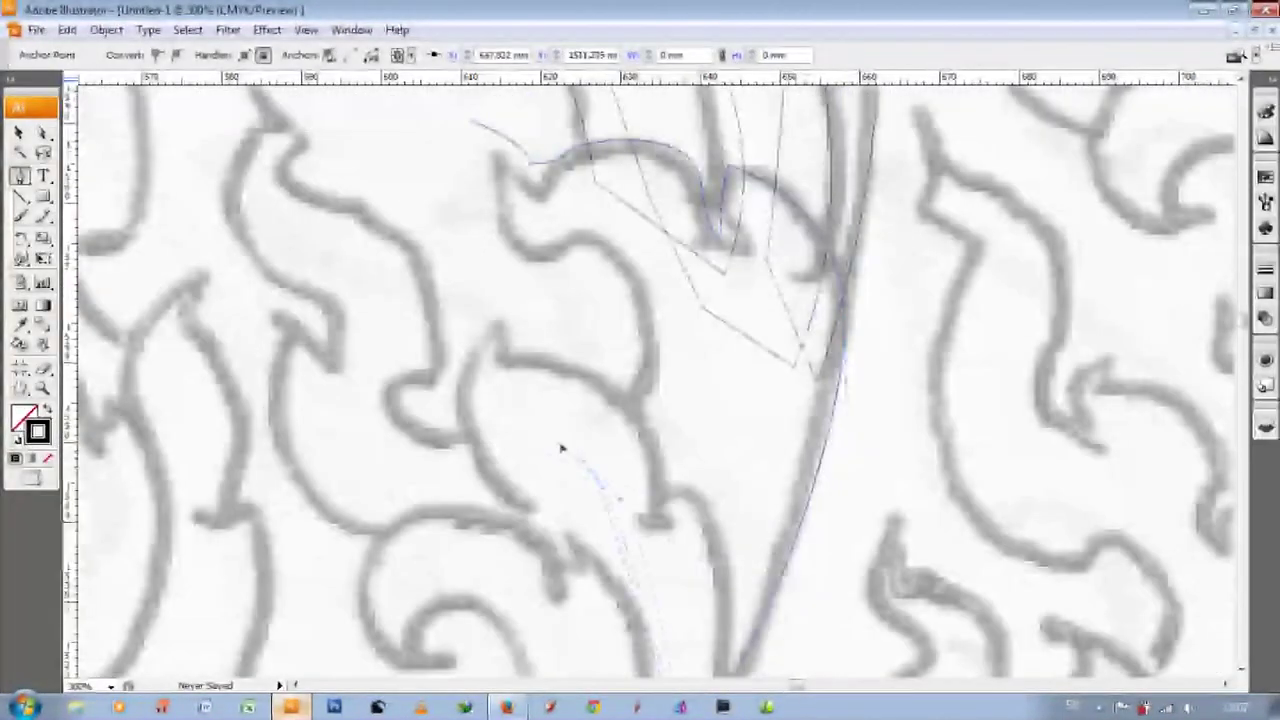
{"action": "scroll", "coordinate": [563, 449], "scroll_direction": "up", "scroll_amount": 3}
{"action": "scroll", "coordinate": [591, 589], "scroll_direction": "up", "scroll_amount": 1}
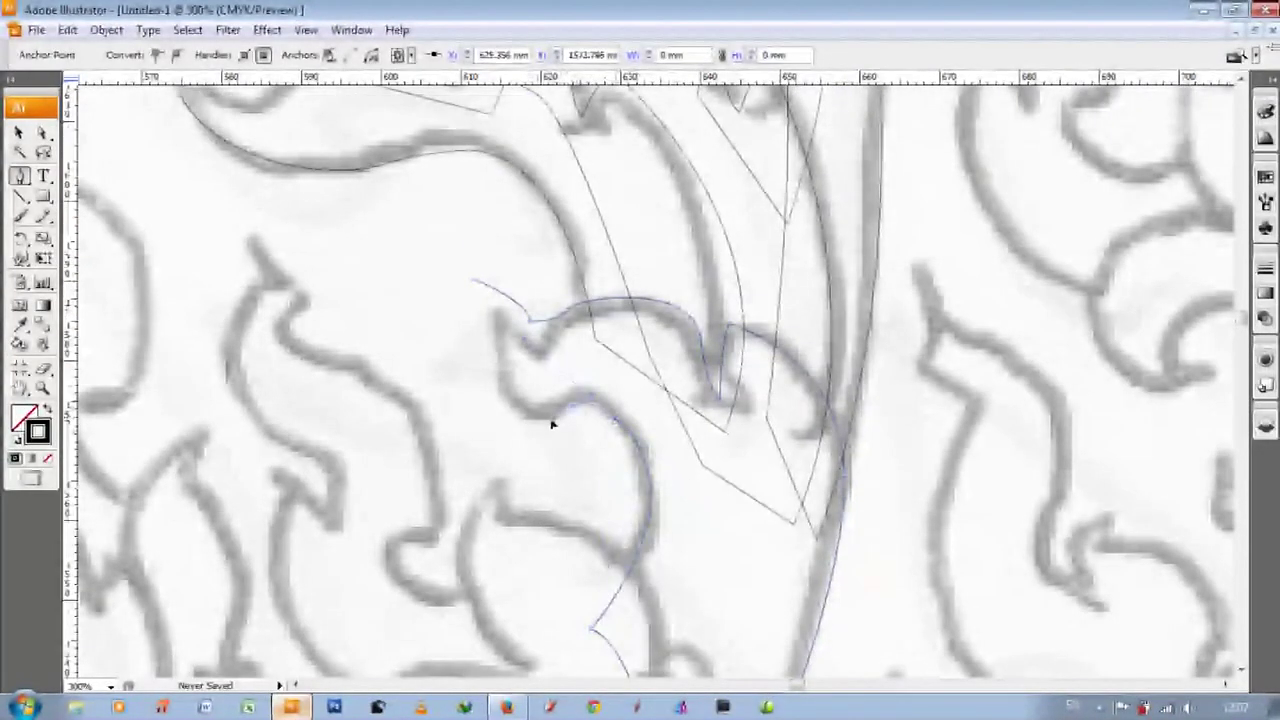
{"action": "scroll", "coordinate": [563, 523], "scroll_direction": "down", "scroll_amount": 2}
{"action": "scroll", "coordinate": [562, 520], "scroll_direction": "down", "scroll_amount": 2}
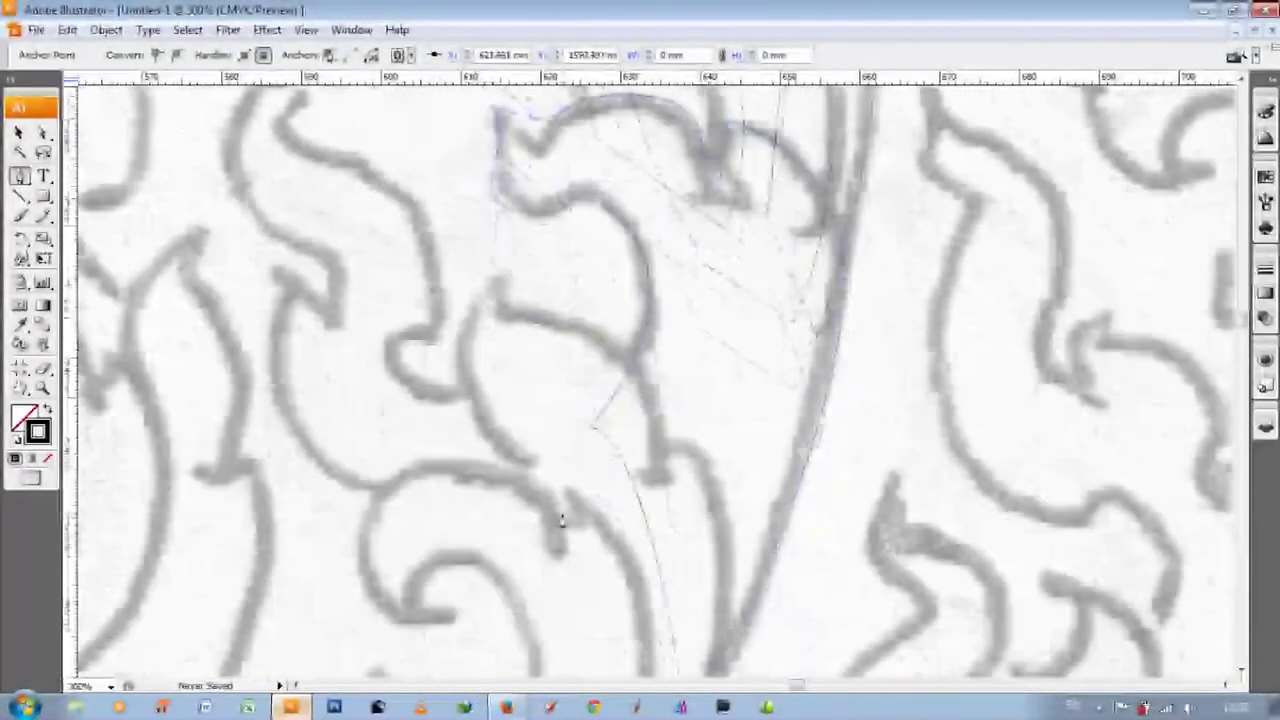
{"action": "scroll", "coordinate": [562, 520], "scroll_direction": "down", "scroll_amount": 2}
{"action": "scroll", "coordinate": [562, 520], "scroll_direction": "down", "scroll_amount": 3}
{"action": "scroll", "coordinate": [562, 520], "scroll_direction": "down", "scroll_amount": 1}
{"action": "left_click", "coordinate": [1100, 706]}
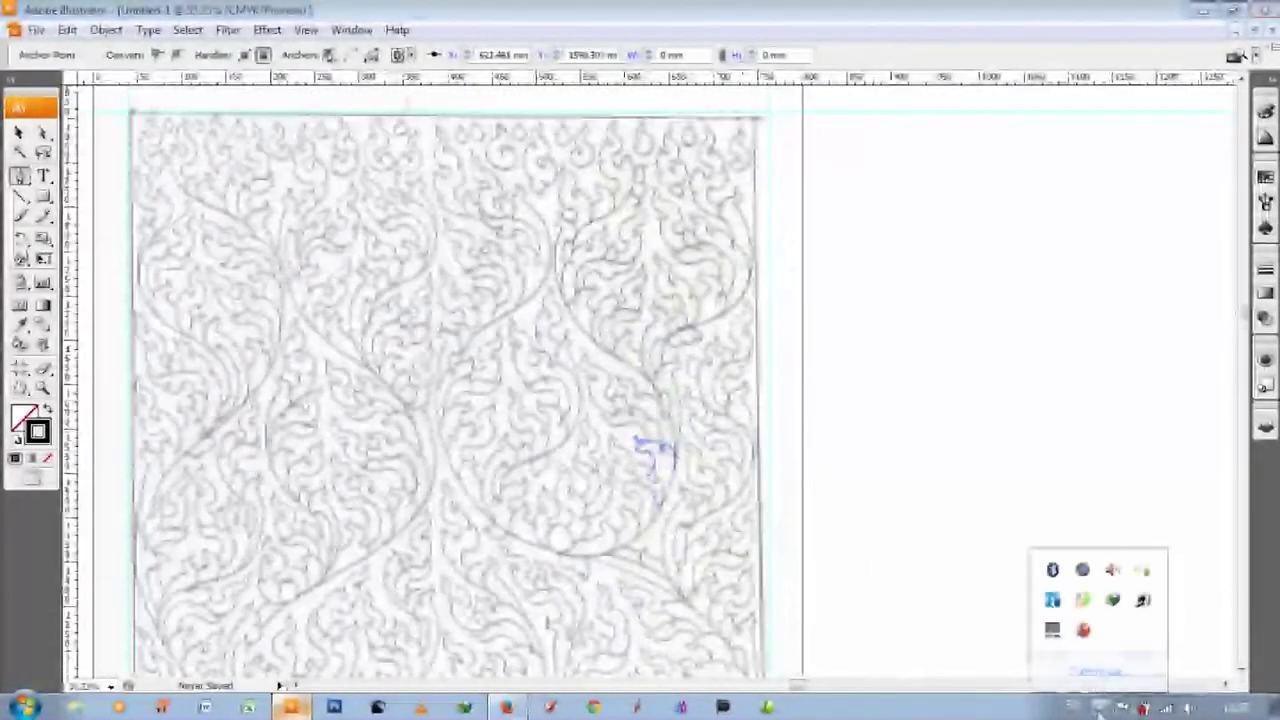
- Fade the scanned pattern image to about 8% opacity
{"action": "left_click", "coordinate": [797, 363]}
{"action": "right_click", "coordinate": [797, 363]}
{"action": "left_click", "coordinate": [67, 30]}
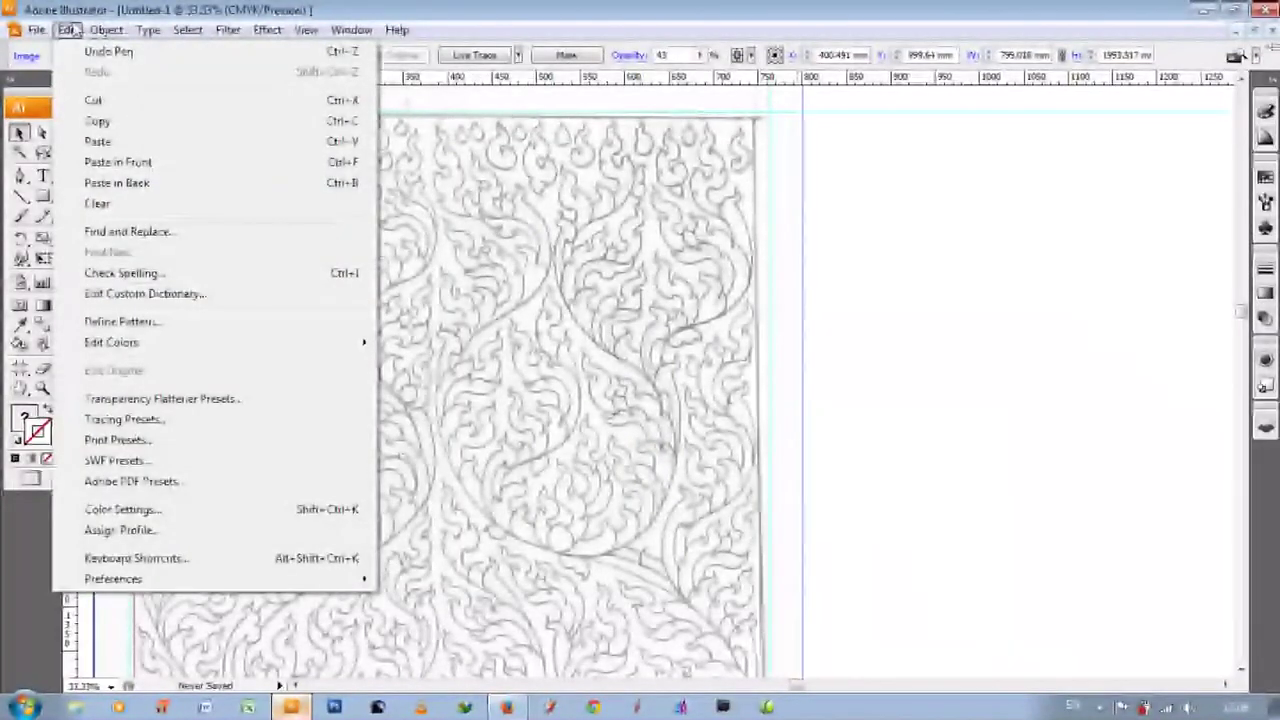
{"action": "left_click", "coordinate": [700, 55]}
{"action": "left_click_drag", "start_coordinate": [668, 82], "coordinate": [645, 82]}
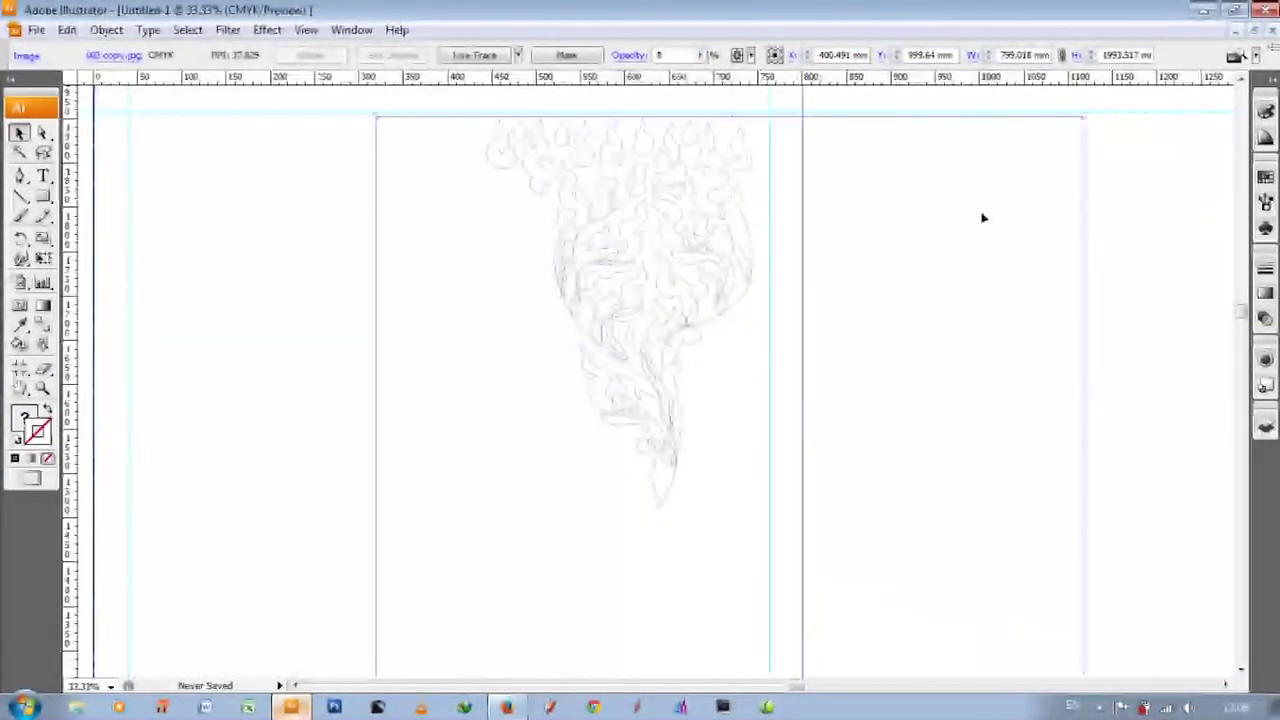
- Shift-select all the traced flame outlines from top to bottom
{"action": "left_click", "coordinate": [521, 166]}
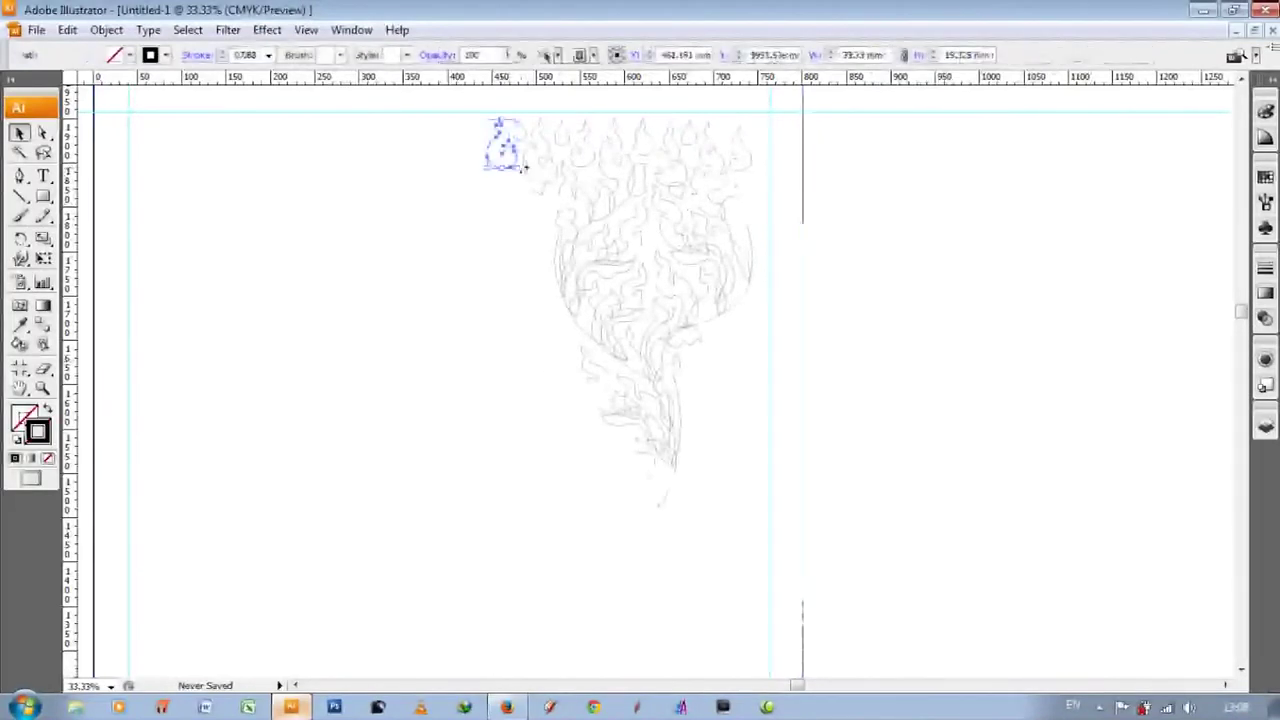
{"action": "key", "text": "ctrl+equal"}
{"action": "key", "text": "ctrl+equal"}
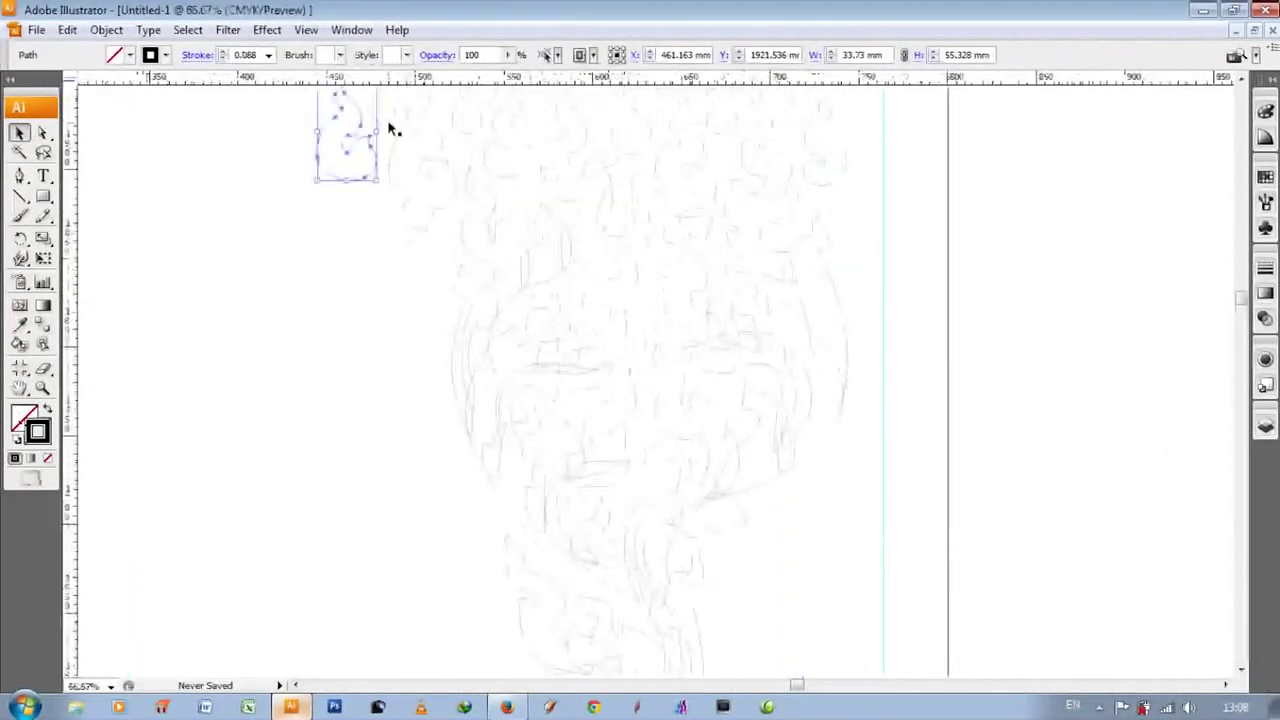
{"action": "left_click_drag", "start_coordinate": [505, 153], "coordinate": [562, 132]}
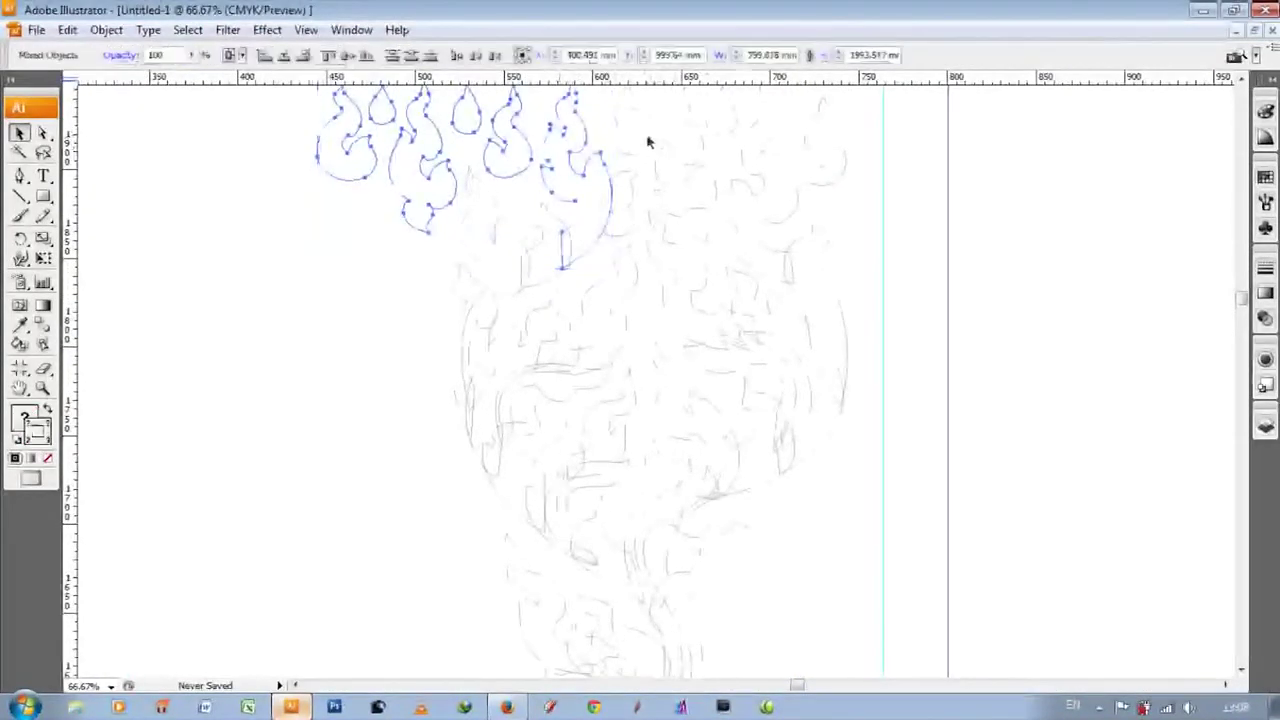
{"action": "left_click", "coordinate": [745, 142], "text": "shift"}
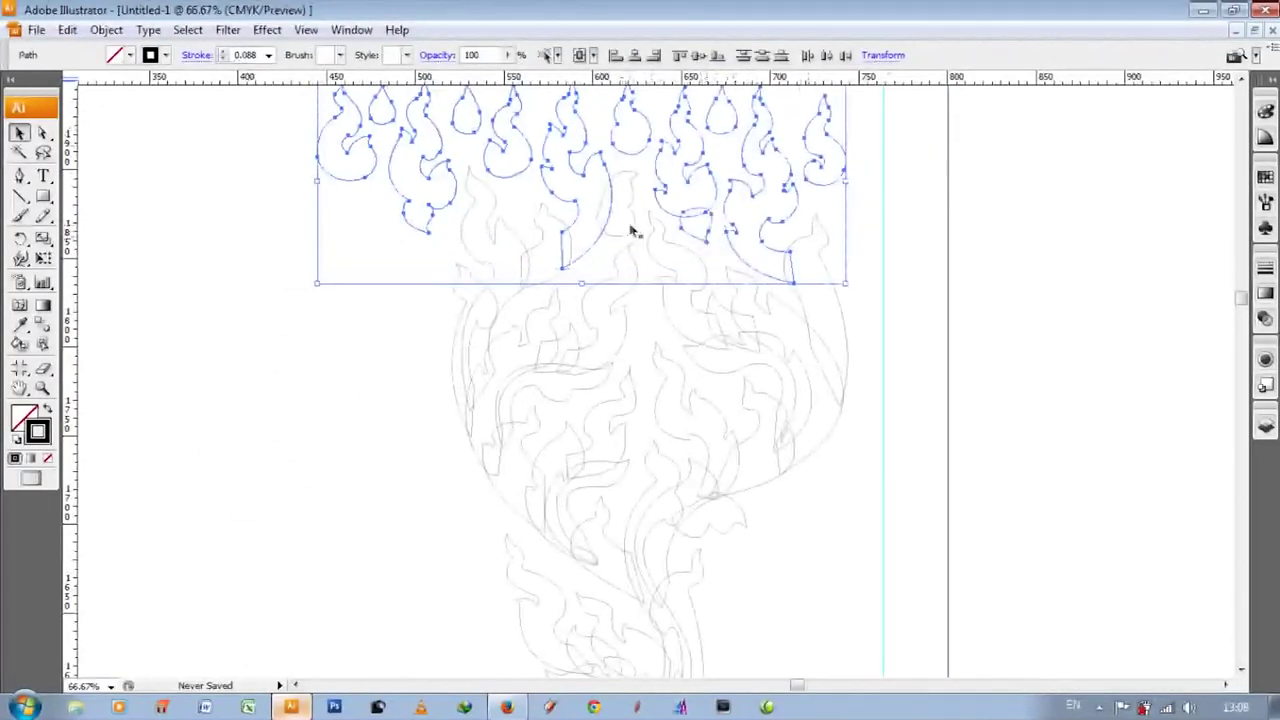
{"action": "left_click", "coordinate": [537, 226], "text": "shift"}
{"action": "left_click", "coordinate": [707, 333], "text": "shift"}
{"action": "left_click", "coordinate": [594, 334], "text": "shift"}
{"action": "left_click", "coordinate": [537, 405], "text": "shift"}
{"action": "left_click", "coordinate": [572, 430], "text": "shift"}
{"action": "left_click", "coordinate": [665, 458], "text": "shift"}
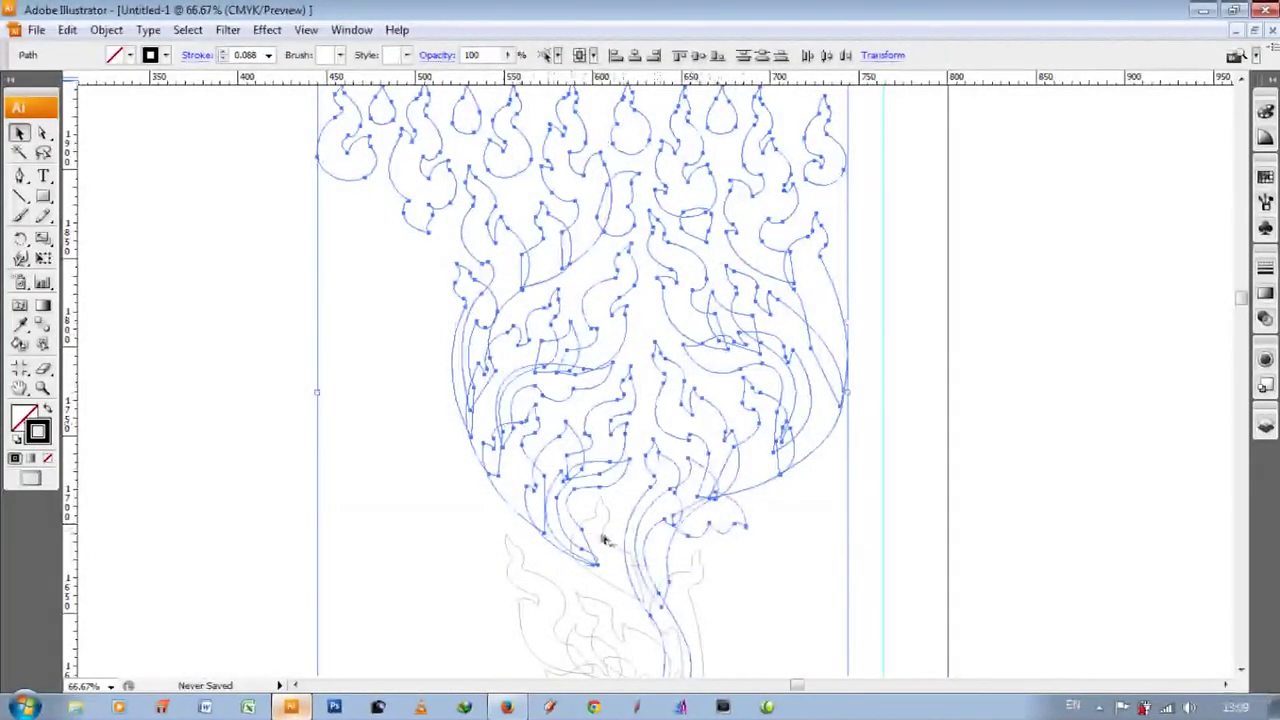
{"action": "scroll", "coordinate": [640, 500], "scroll_direction": "down", "scroll_amount": 3}
{"action": "left_click", "coordinate": [583, 470], "text": "shift"}
{"action": "scroll", "coordinate": [585, 460], "scroll_direction": "down", "scroll_amount": 2}
{"action": "left_click", "coordinate": [629, 486], "text": "shift"}
- Give the selected outlines a black 0.5 pt (0.176 mm) stroke
{"action": "left_click", "coordinate": [1265, 268]}
{"action": "left_click", "coordinate": [1176, 297]}
{"action": "left_click", "coordinate": [1160, 326]}
{"action": "left_click", "coordinate": [1265, 110]}
{"action": "left_click", "coordinate": [1070, 150]}
{"action": "left_click", "coordinate": [1265, 268]}
{"action": "left_click", "coordinate": [1176, 297]}
{"action": "left_click", "coordinate": [1162, 328]}
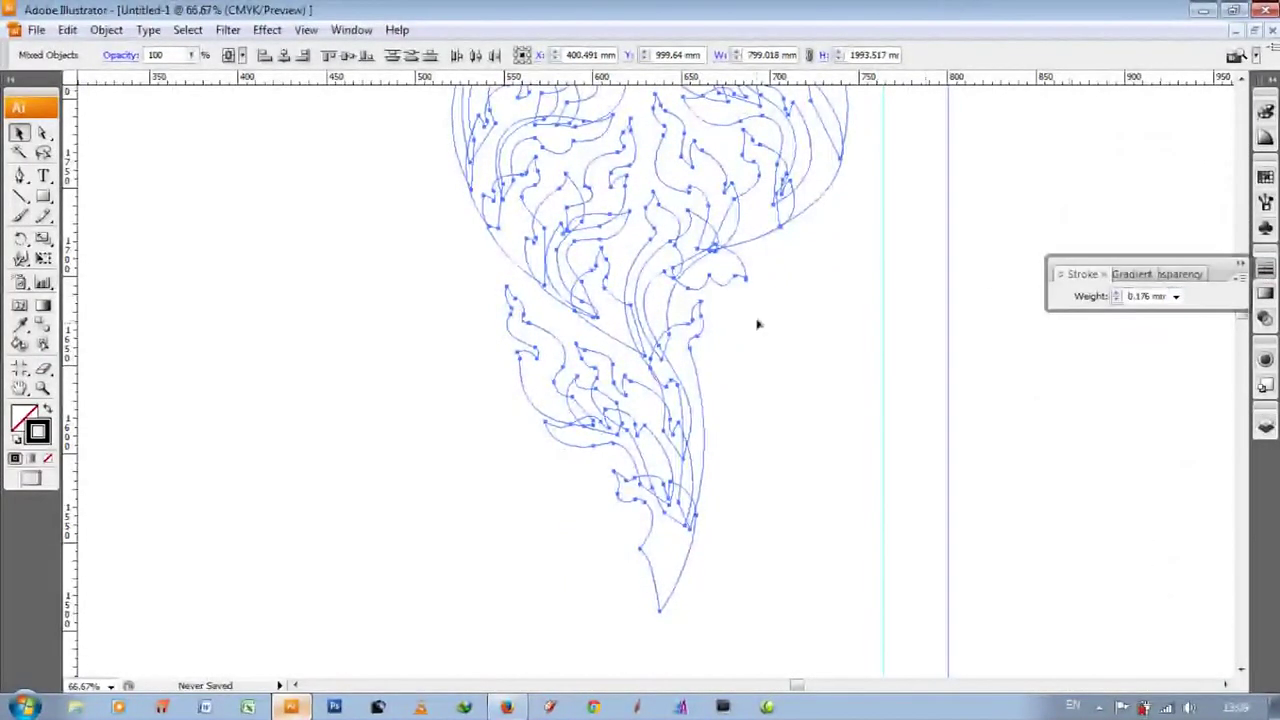
{"action": "scroll", "coordinate": [749, 320], "scroll_direction": "up", "scroll_amount": 4}
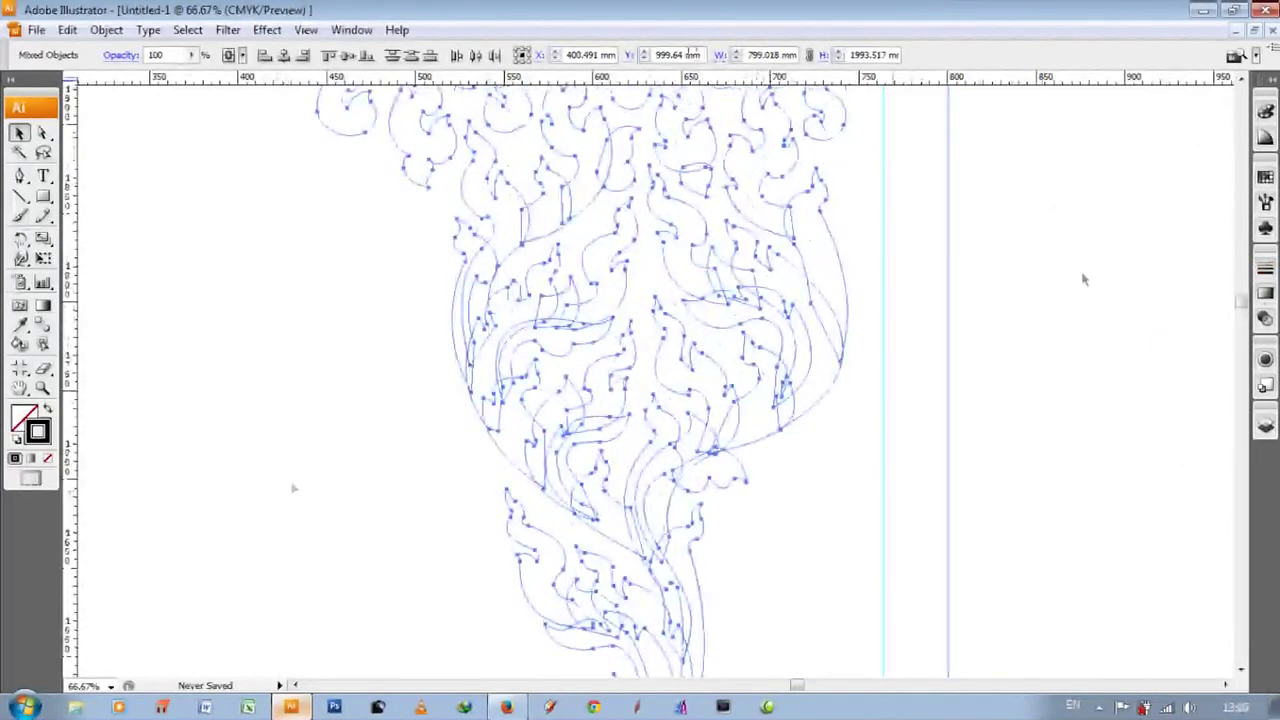
- Deselect the outlines and set the scanned sketch image's opacity to 37
{"action": "left_click", "coordinate": [891, 409]}
{"action": "left_click", "coordinate": [657, 54]}
{"action": "type", "text": "37"}
{"action": "key", "text": "Return"}
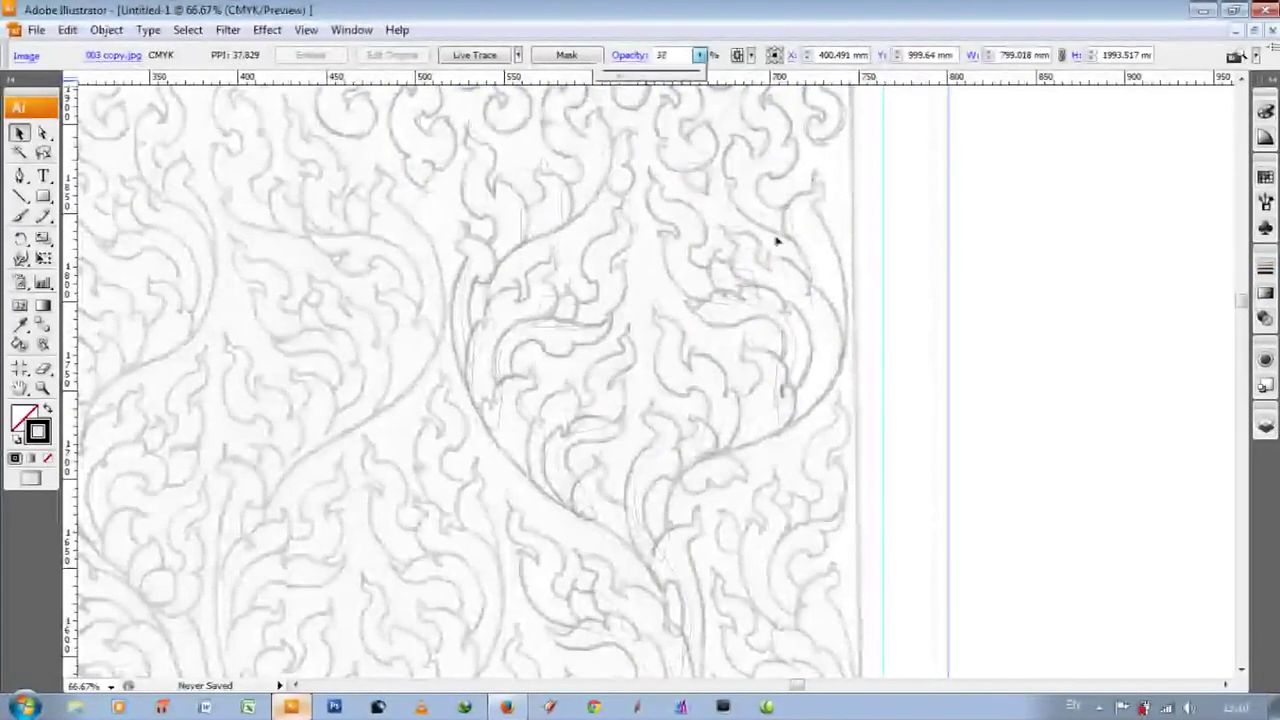
- Start a pen outline at a right-edge flame tip and curve it down the flame's edge
{"action": "key", "text": "ctrl+shift+a"}
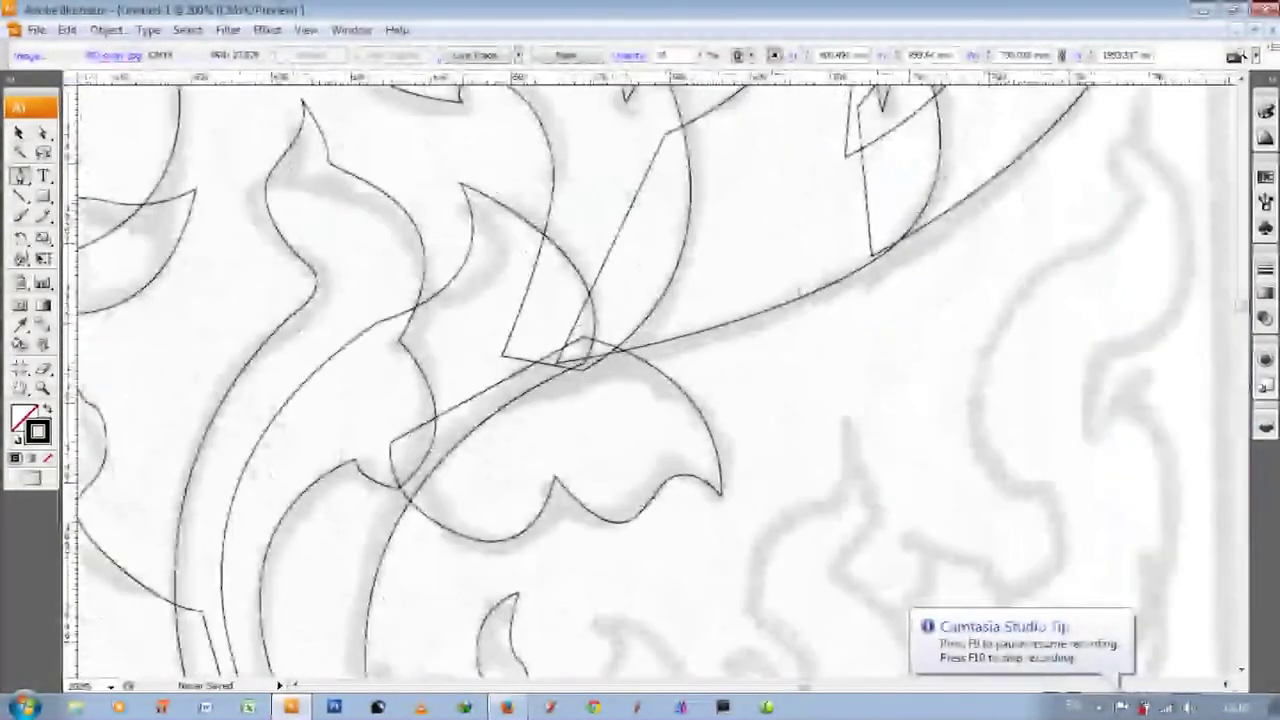
{"action": "left_click", "coordinate": [994, 160]}
{"action": "left_click_drag", "start_coordinate": [1014, 380], "coordinate": [1012, 388]}
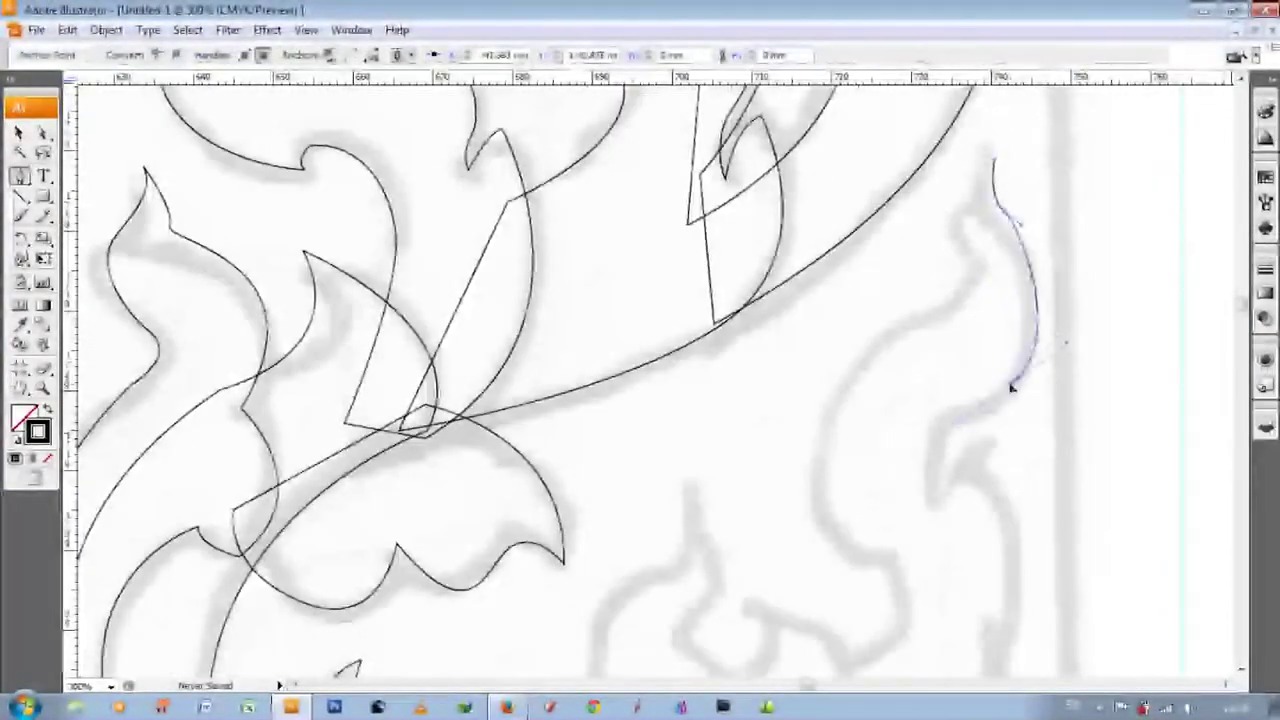
{"action": "left_click_drag", "start_coordinate": [930, 421], "coordinate": [949, 486]}
{"action": "left_click", "coordinate": [930, 500]}
{"action": "left_click_drag", "start_coordinate": [990, 446], "coordinate": [1020, 441]}
{"action": "scroll", "coordinate": [997, 444], "scroll_direction": "down", "scroll_amount": 3}
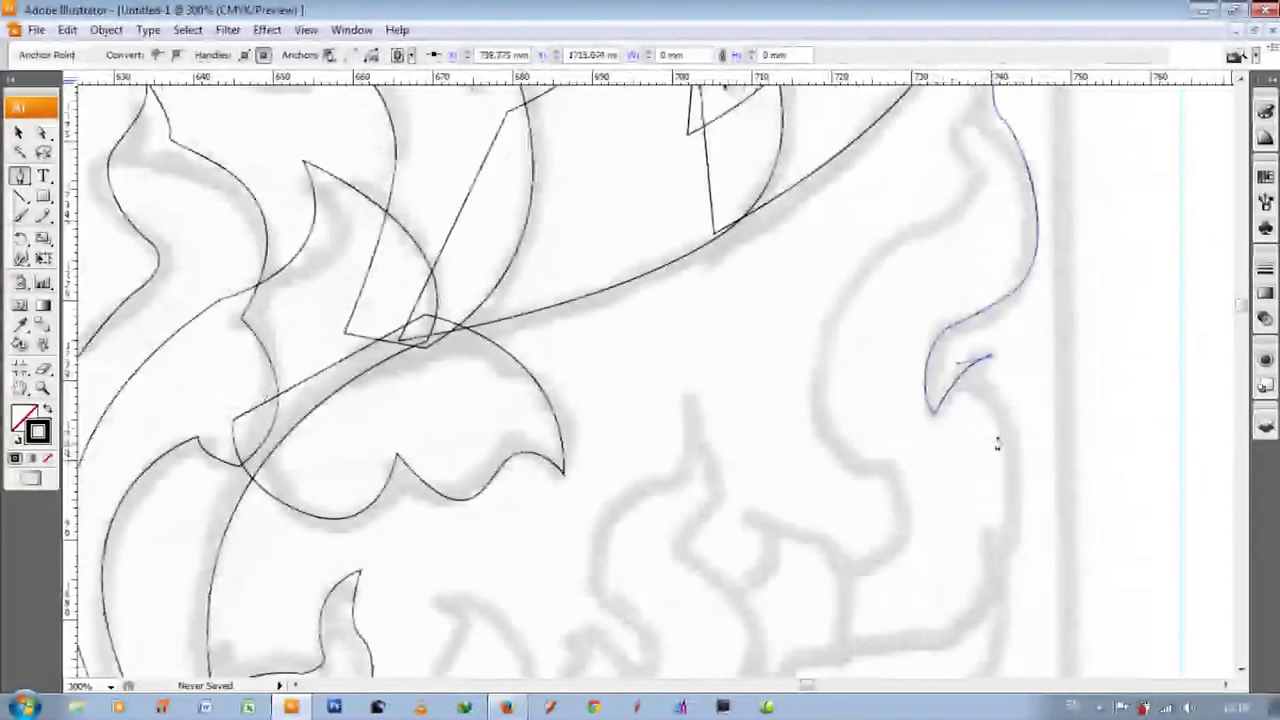
{"action": "scroll", "coordinate": [997, 444], "scroll_direction": "down", "scroll_amount": 5}
{"action": "left_click_drag", "start_coordinate": [836, 490], "coordinate": [808, 468]}
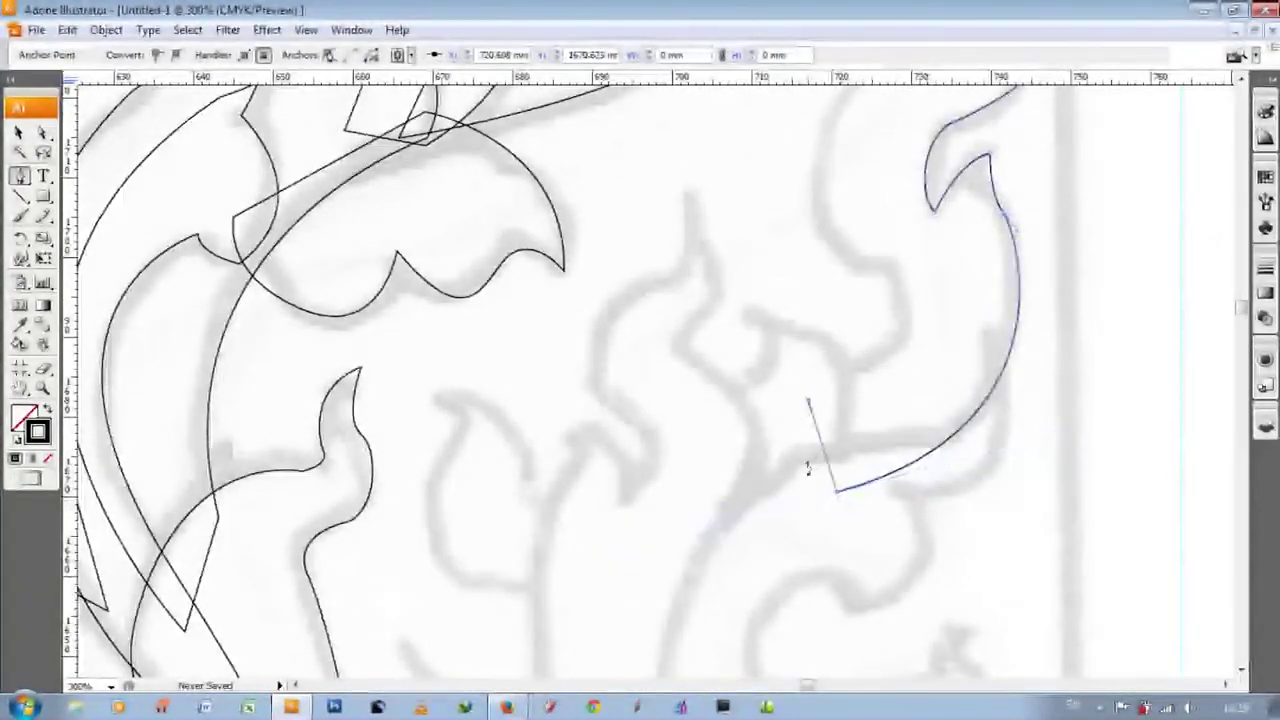
- Extend the flame outline upward, curve it back with corner points, and close it
{"action": "scroll", "coordinate": [812, 400], "scroll_direction": "up", "scroll_amount": 3}
{"action": "left_click_drag", "start_coordinate": [857, 371], "coordinate": [940, 430]}
{"action": "scroll", "coordinate": [857, 366], "scroll_direction": "up", "scroll_amount": 3}
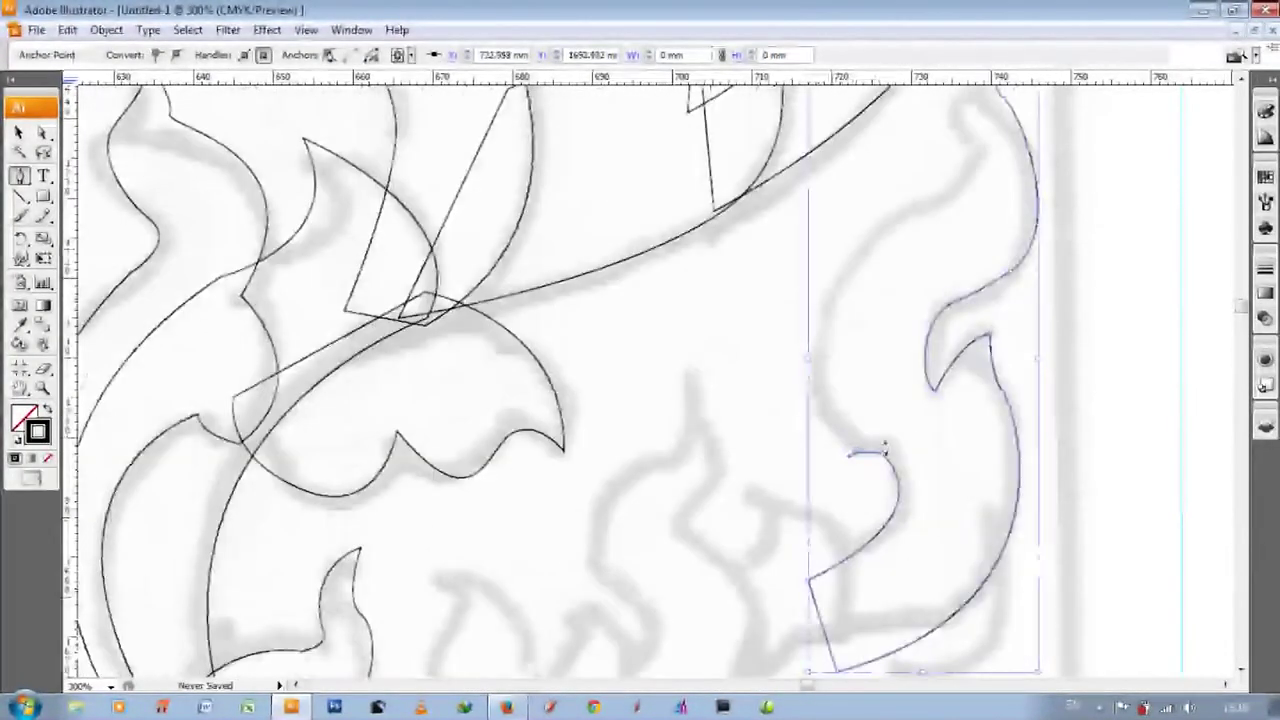
{"action": "scroll", "coordinate": [884, 450], "scroll_direction": "up", "scroll_amount": 3}
{"action": "left_click_drag", "start_coordinate": [948, 357], "coordinate": [1160, 250]}
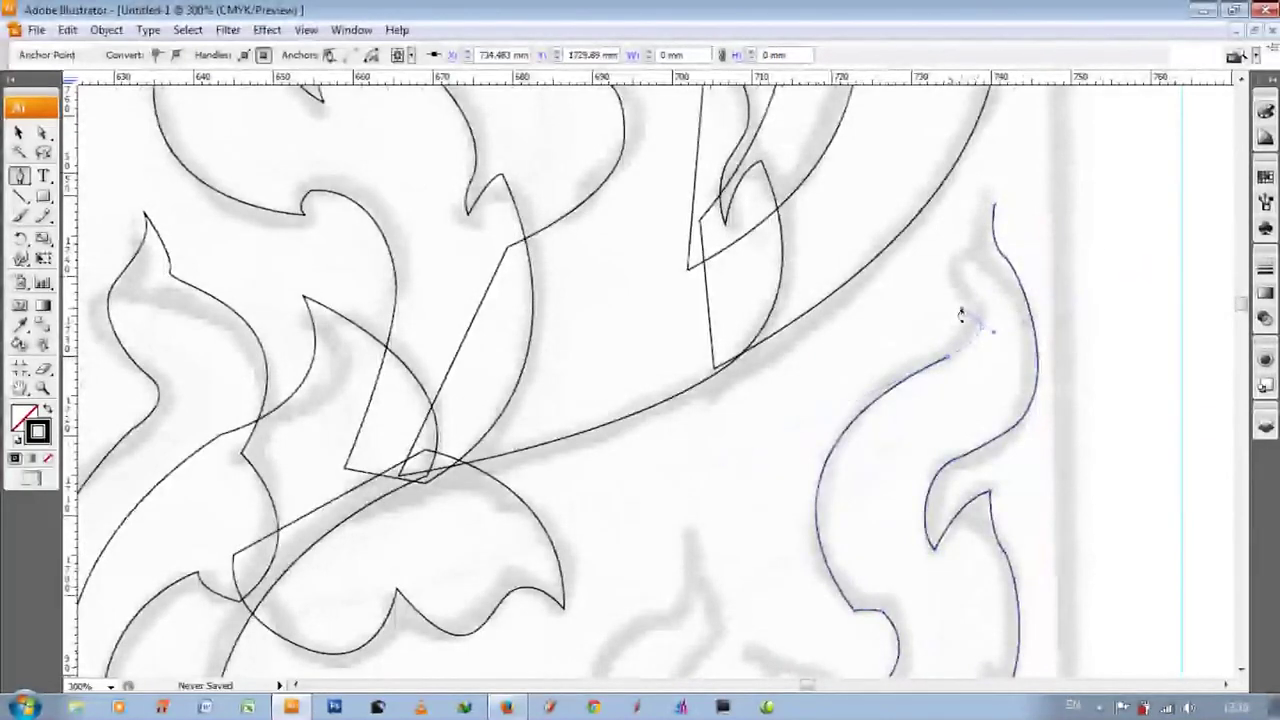
{"action": "scroll", "coordinate": [994, 263], "scroll_direction": "down", "scroll_amount": 5}
{"action": "left_click_drag", "start_coordinate": [836, 468], "coordinate": [686, 524]}
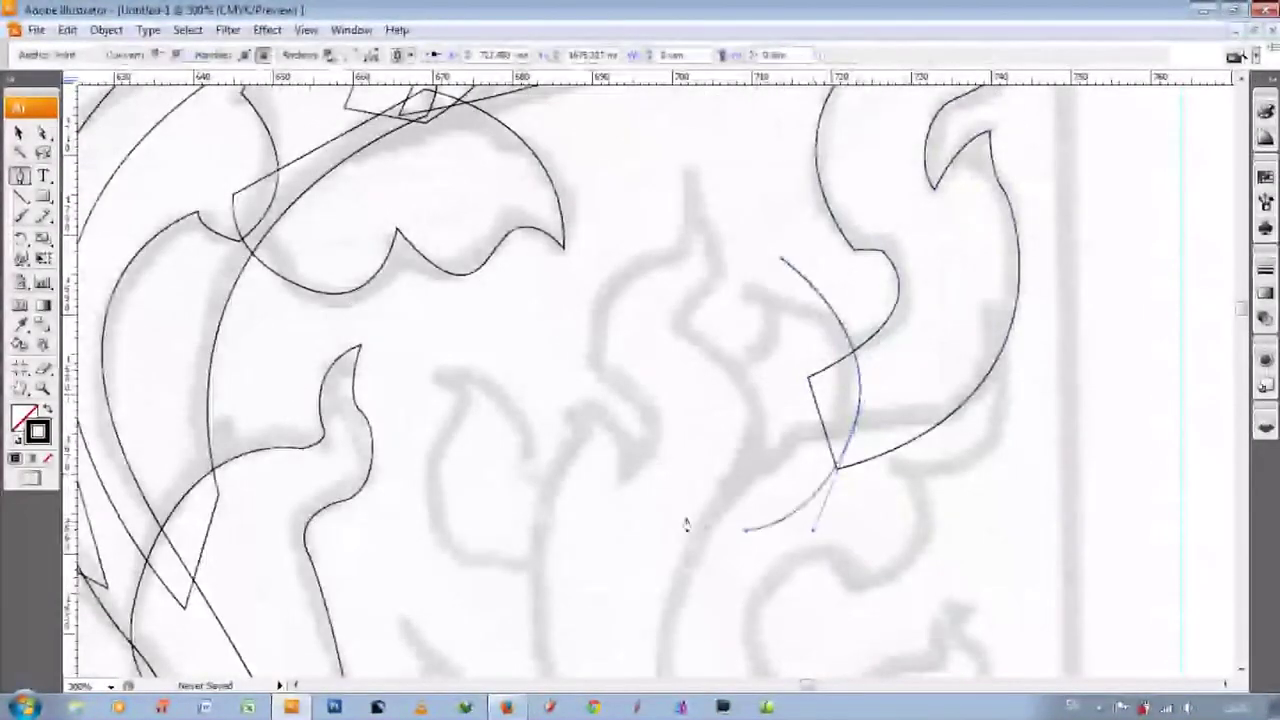
{"action": "left_click", "coordinate": [678, 528]}
{"action": "left_click", "coordinate": [712, 409]}
{"action": "left_click", "coordinate": [782, 281]}
{"action": "scroll", "coordinate": [782, 281], "scroll_direction": "down", "scroll_amount": 2}
- Trace a closed outline around the next flame along the leaf edge
{"action": "left_click", "coordinate": [441, 258]}
{"action": "left_click_drag", "start_coordinate": [597, 376], "coordinate": [631, 517]}
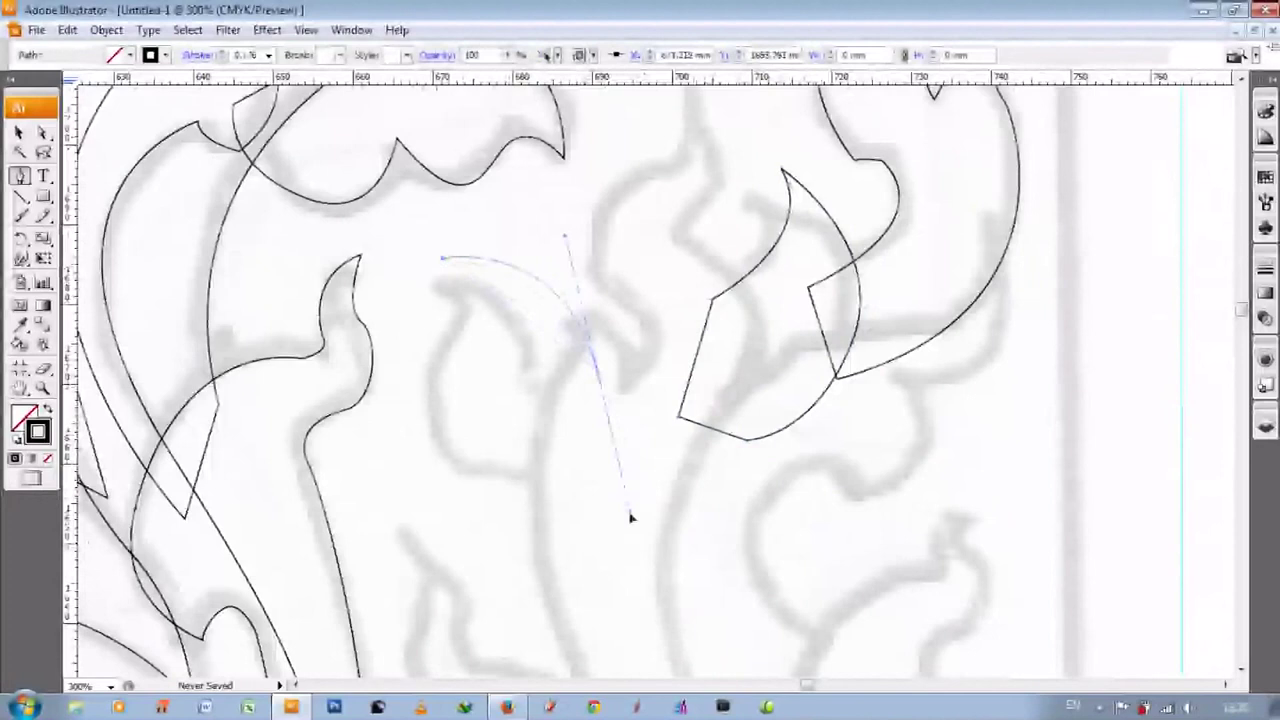
{"action": "left_click", "coordinate": [570, 490]}
{"action": "left_click_drag", "start_coordinate": [452, 472], "coordinate": [440, 438]}
{"action": "left_click", "coordinate": [441, 258]}
{"action": "scroll", "coordinate": [700, 194], "scroll_direction": "up", "scroll_amount": 1}
- Start a new outline tracing the long curving stem downward
{"action": "left_click", "coordinate": [686, 171]}
{"action": "left_click_drag", "start_coordinate": [698, 305], "coordinate": [714, 337]}
{"action": "scroll", "coordinate": [714, 337], "scroll_direction": "down", "scroll_amount": 1}
{"action": "scroll", "coordinate": [727, 530], "scroll_direction": "down", "scroll_amount": 2}
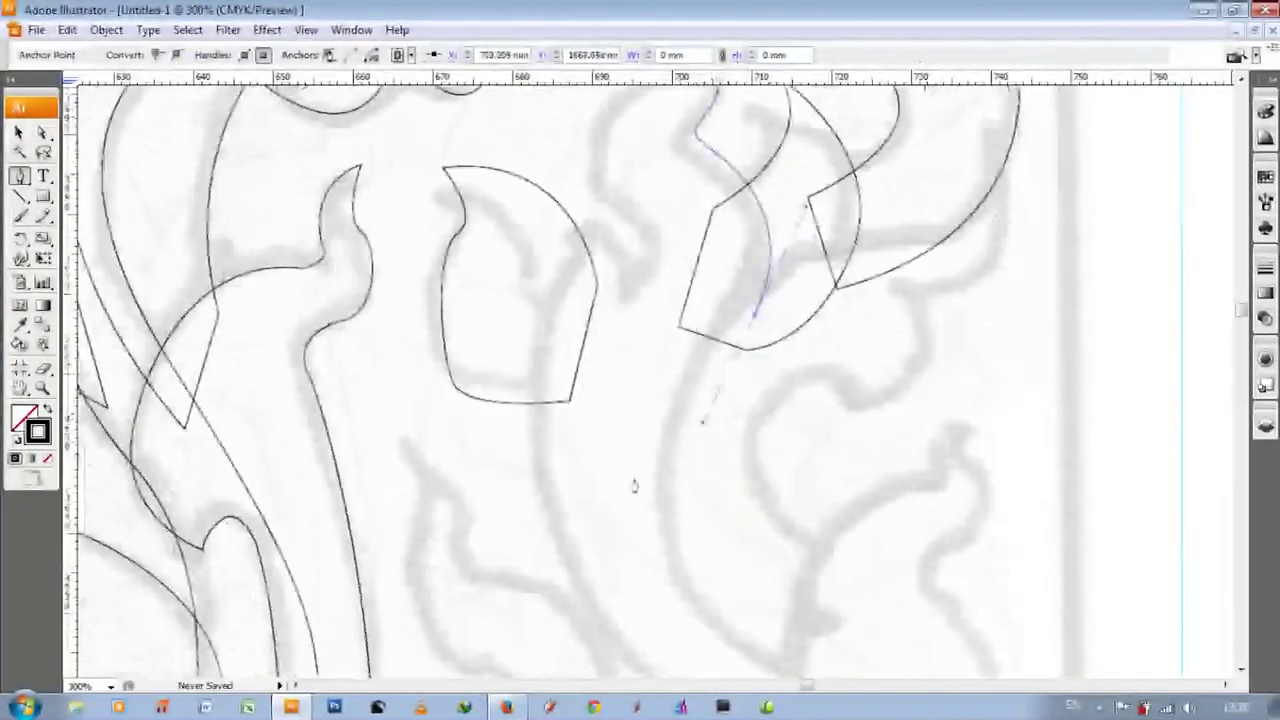
{"action": "scroll", "coordinate": [700, 450], "scroll_direction": "down", "scroll_amount": 4}
{"action": "left_click_drag", "start_coordinate": [728, 486], "coordinate": [745, 520]}
{"action": "left_click_drag", "start_coordinate": [871, 457], "coordinate": [890, 460]}
{"action": "scroll", "coordinate": [523, 455], "scroll_direction": "up", "scroll_amount": 3}
{"action": "key", "text": "ctrl+minus"}
{"action": "key", "text": "ctrl+minus"}
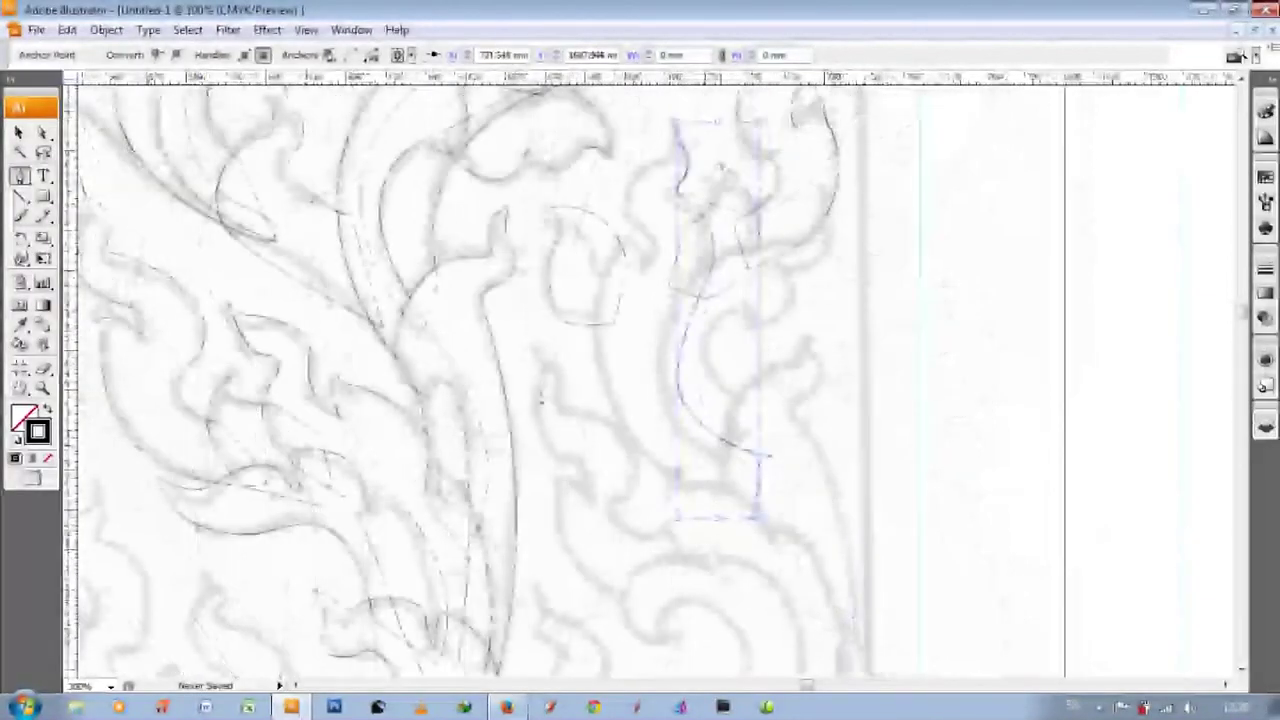
- Continue the stem outline to the right and up into the wavy flame
{"action": "left_click_drag", "start_coordinate": [573, 368], "coordinate": [611, 287]}
{"action": "key", "text": "ctrl+plus"}
{"action": "key", "text": "ctrl+plus"}
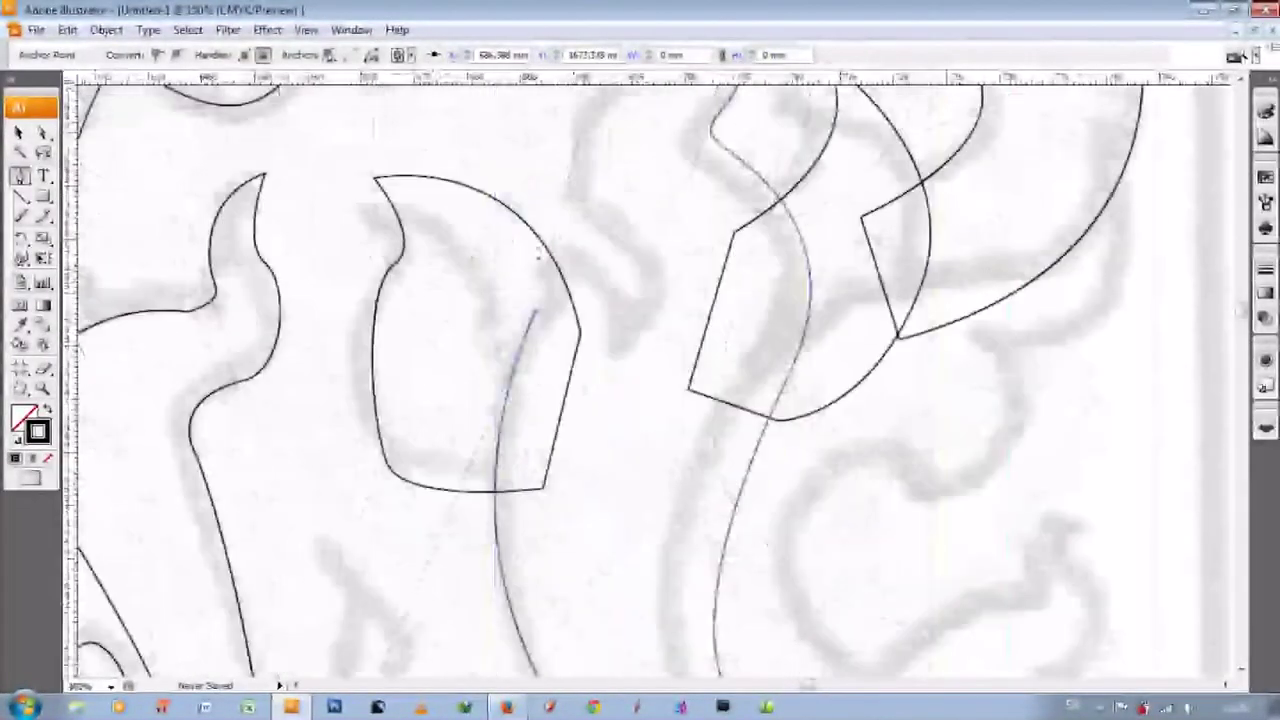
{"action": "left_click_drag", "start_coordinate": [634, 349], "coordinate": [645, 300]}
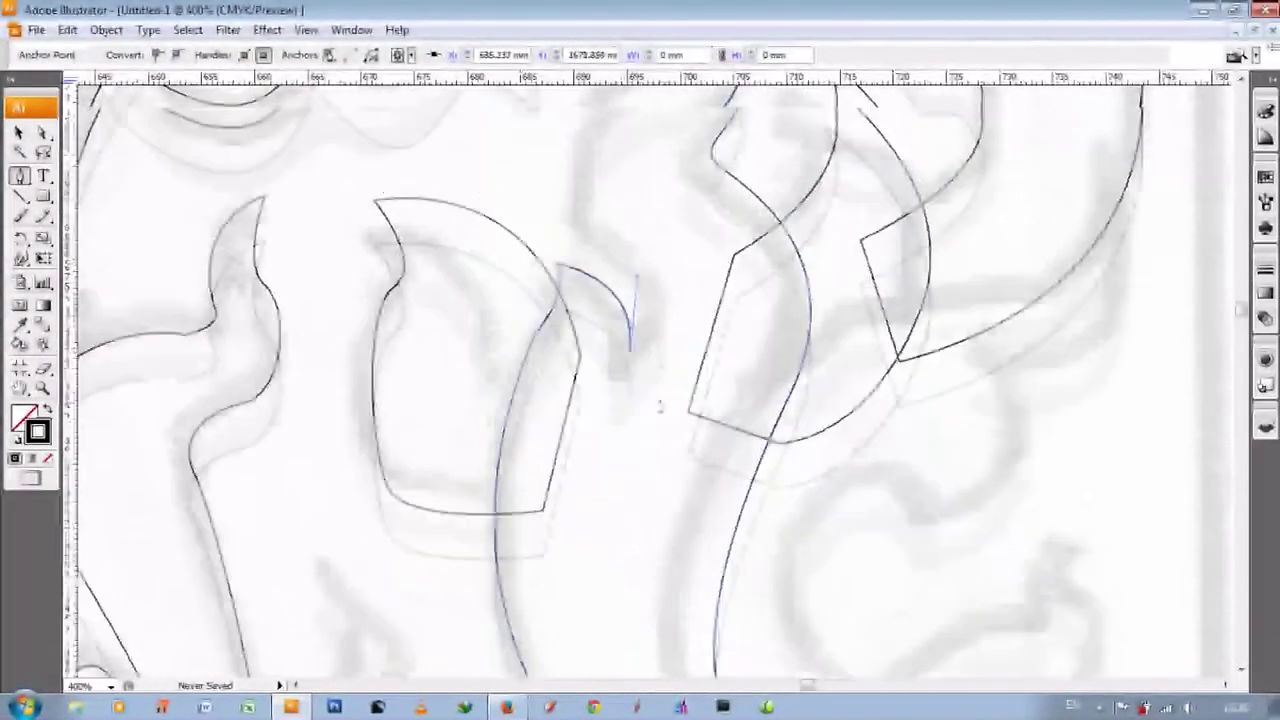
{"action": "scroll", "coordinate": [640, 340], "scroll_direction": "up", "scroll_amount": 5}
{"action": "left_click_drag", "start_coordinate": [690, 185], "coordinate": [708, 90]}
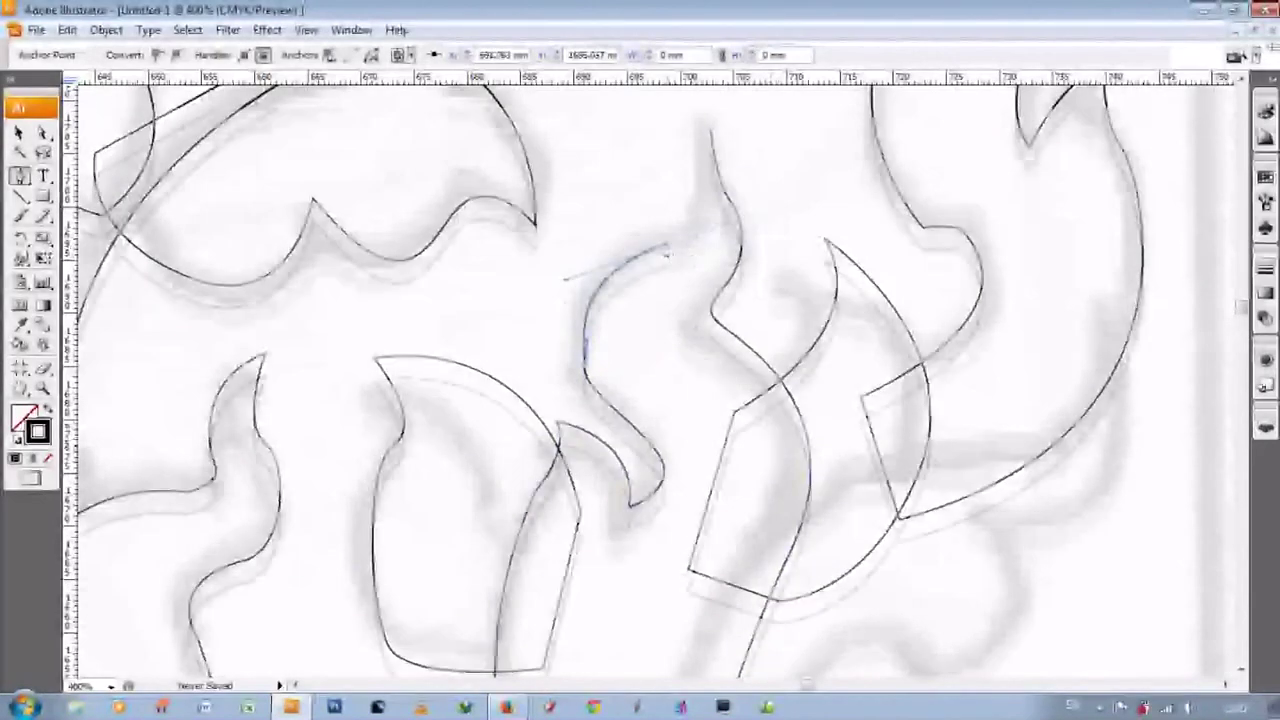
{"action": "scroll", "coordinate": [700, 150], "scroll_direction": "up", "scroll_amount": 5}
{"action": "scroll", "coordinate": [640, 380], "scroll_direction": "down", "scroll_amount": 3}
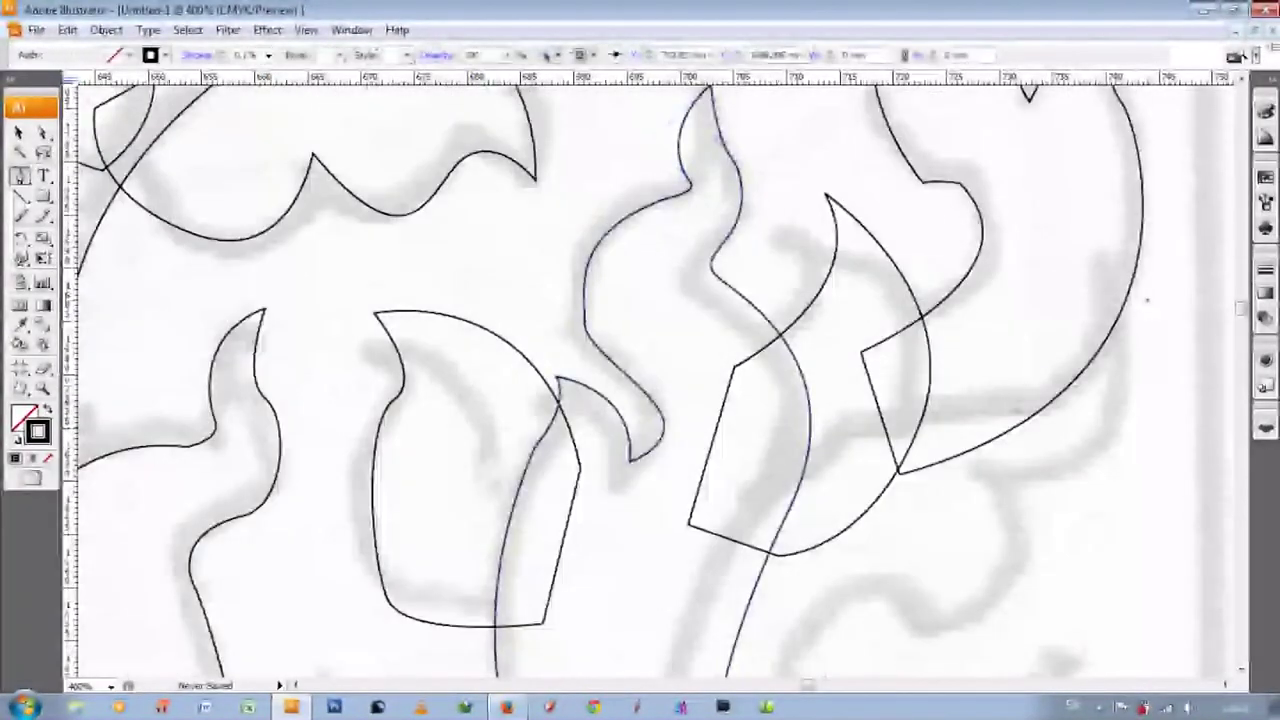
{"action": "scroll", "coordinate": [640, 380], "scroll_direction": "down", "scroll_amount": 3}
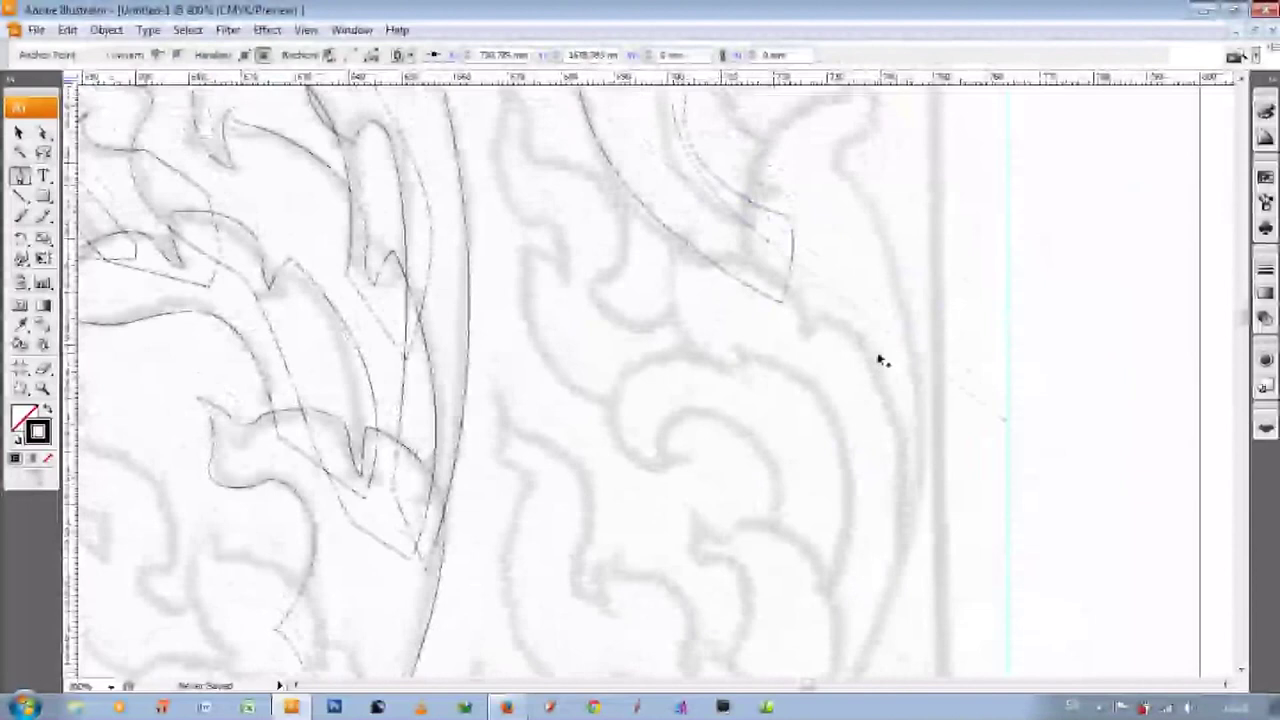
- Continue the outline along the wavy flame, curving down to a sharp corner
{"action": "scroll", "coordinate": [880, 357], "scroll_direction": "down", "scroll_amount": 3}
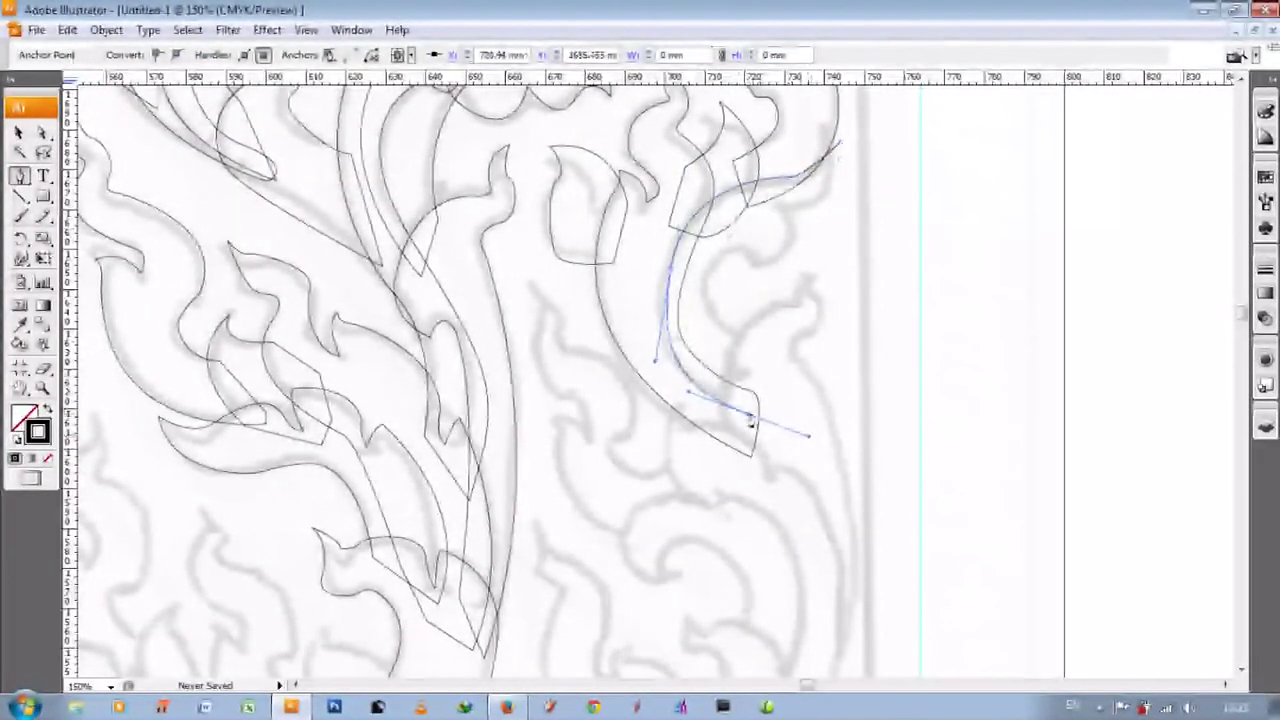
{"action": "scroll", "coordinate": [750, 362], "scroll_direction": "up", "scroll_amount": 2}
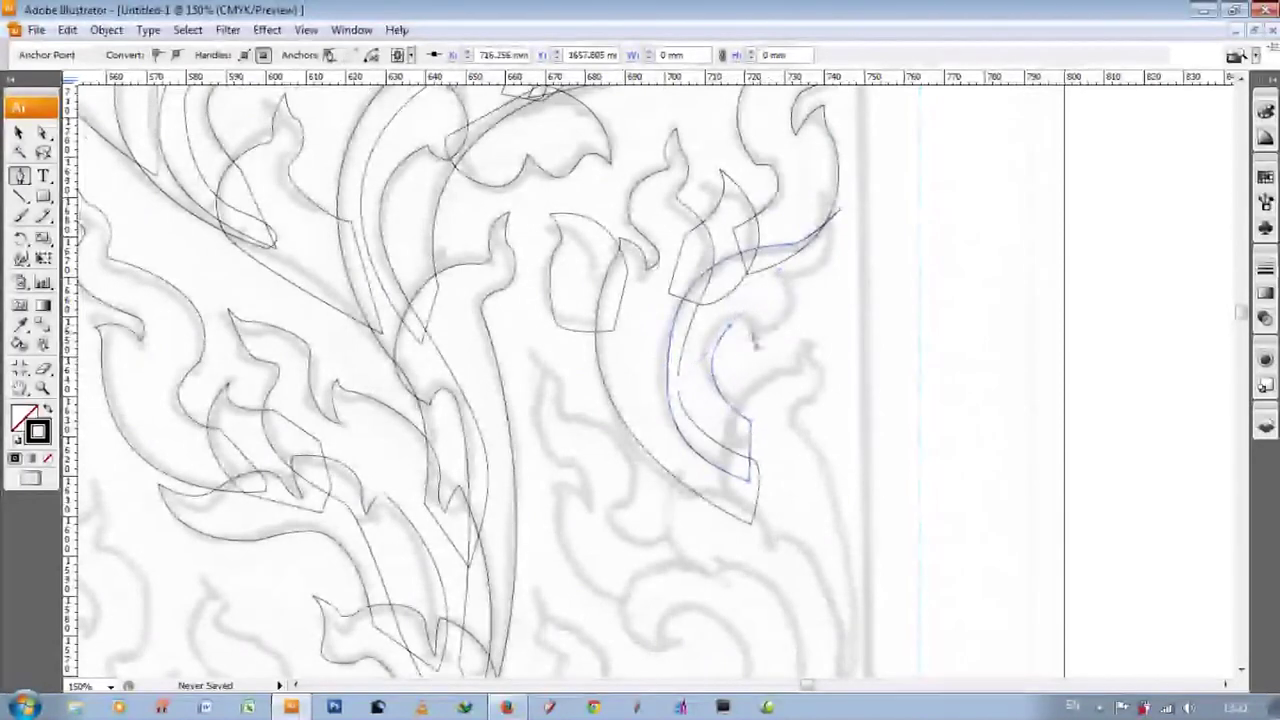
{"action": "scroll", "coordinate": [750, 337], "scroll_direction": "up", "scroll_amount": 1}
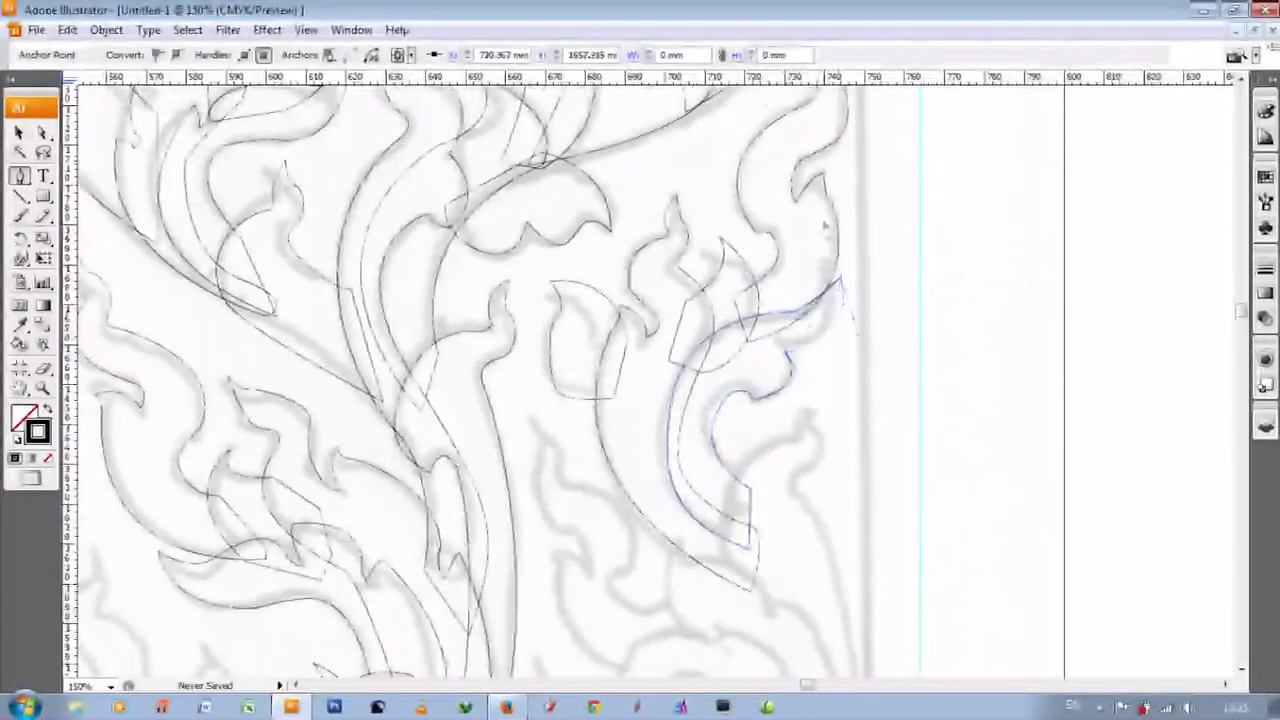
{"action": "scroll", "coordinate": [800, 330], "scroll_direction": "down", "scroll_amount": 3}
{"action": "scroll", "coordinate": [815, 344], "scroll_direction": "down", "scroll_amount": 4}
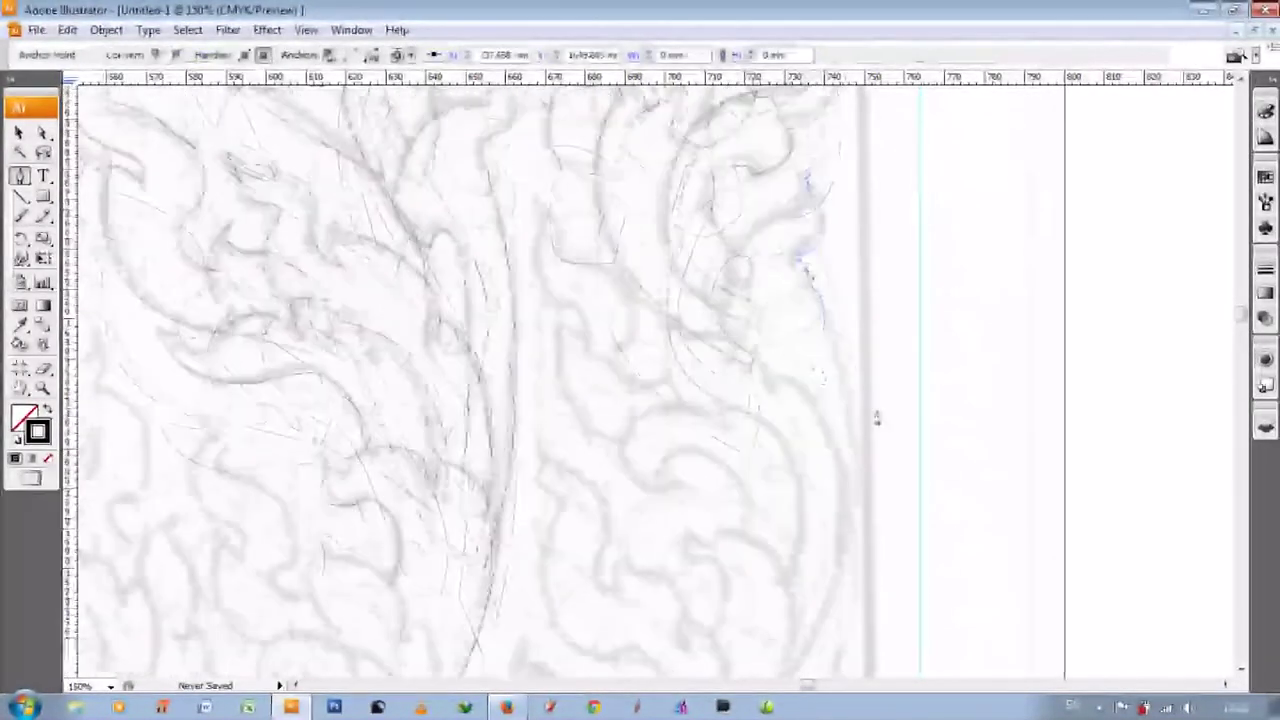
{"action": "left_click_drag", "start_coordinate": [808, 580], "coordinate": [720, 700]}
{"action": "scroll", "coordinate": [793, 394], "scroll_direction": "up", "scroll_amount": 3}
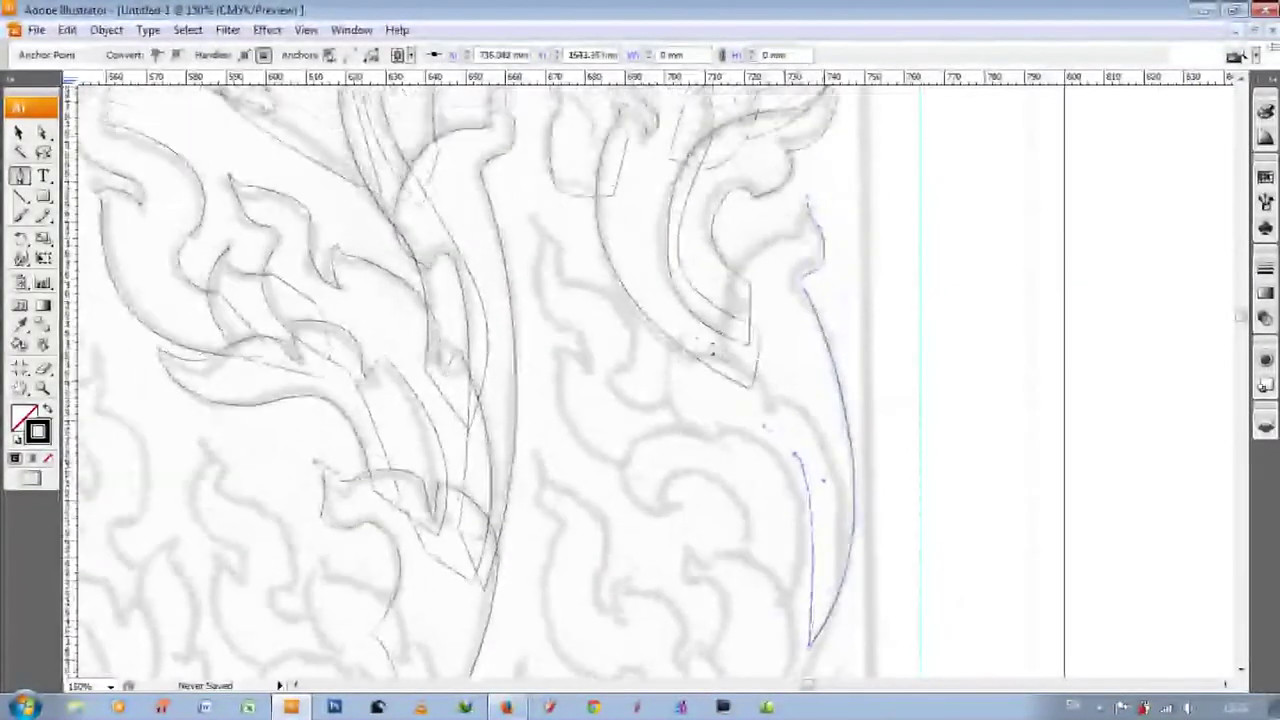
{"action": "left_click_drag", "start_coordinate": [782, 248], "coordinate": [808, 250]}
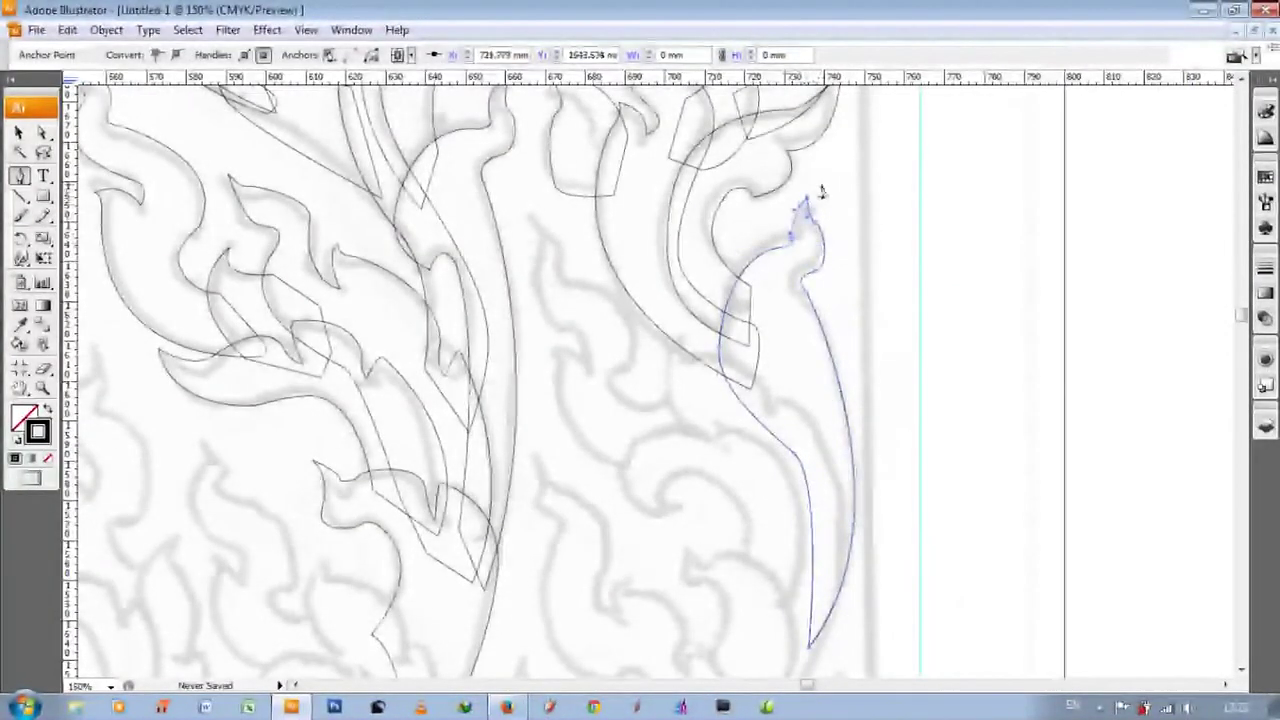
{"action": "scroll", "coordinate": [817, 194], "scroll_direction": "down", "scroll_amount": 5}
{"action": "left_click_drag", "start_coordinate": [697, 292], "coordinate": [755, 302]}
{"action": "scroll", "coordinate": [790, 390], "scroll_direction": "down", "scroll_amount": 3}
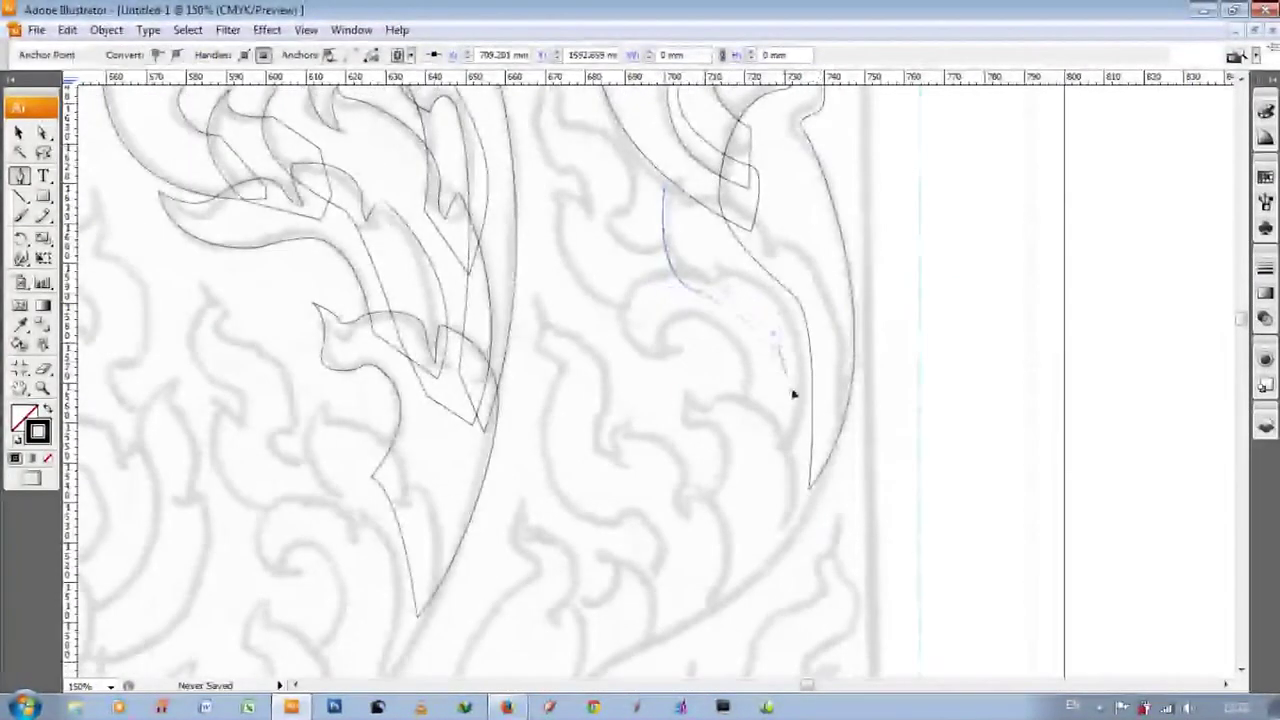
{"action": "left_click_drag", "start_coordinate": [763, 488], "coordinate": [800, 500]}
{"action": "scroll", "coordinate": [800, 500], "scroll_direction": "up", "scroll_amount": 5}
{"action": "left_click", "coordinate": [794, 313]}
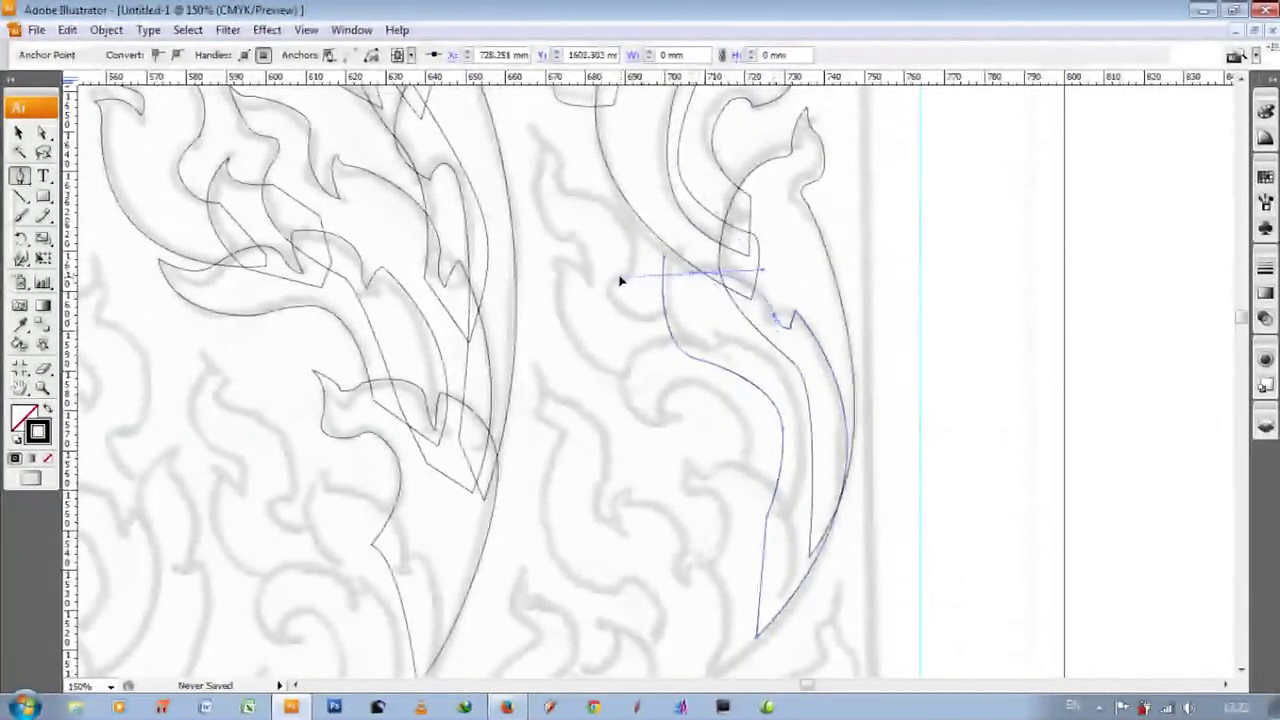
- Trace the flame's inner edge with a corner point, then curve down the leaf
{"action": "scroll", "coordinate": [662, 414], "scroll_direction": "down", "scroll_amount": 1}
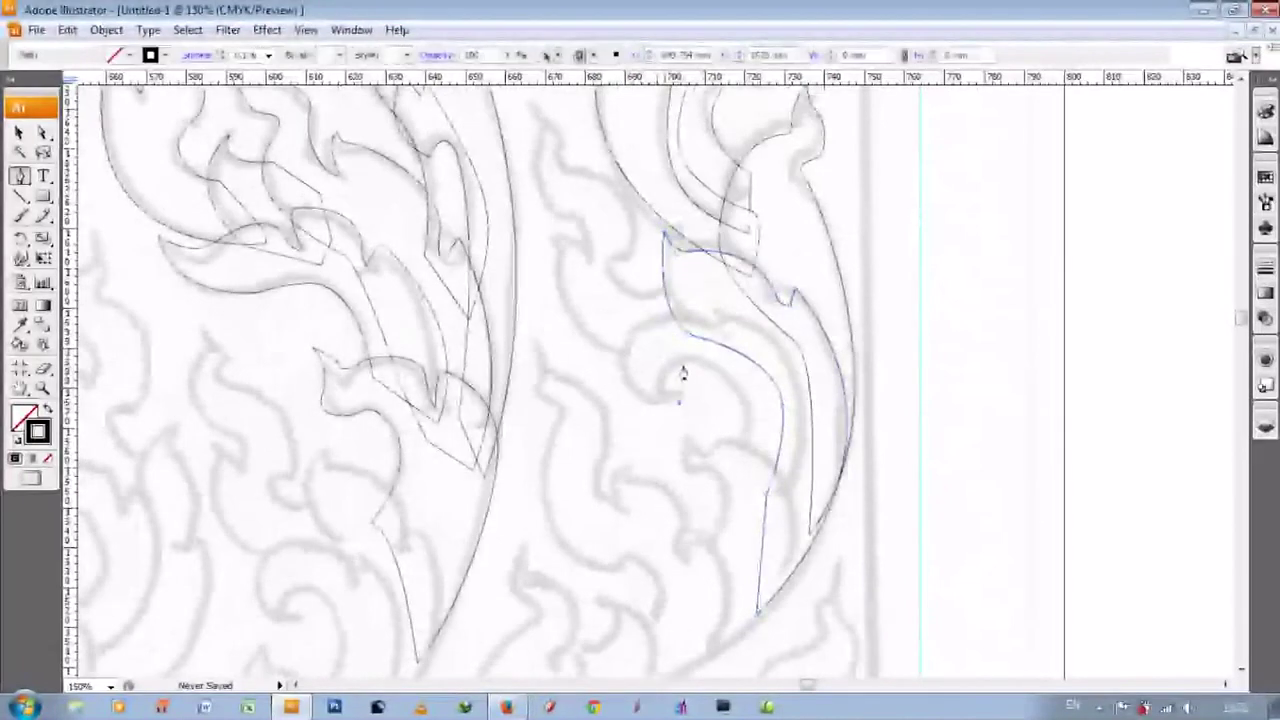
{"action": "scroll", "coordinate": [710, 358], "scroll_direction": "down", "scroll_amount": 3}
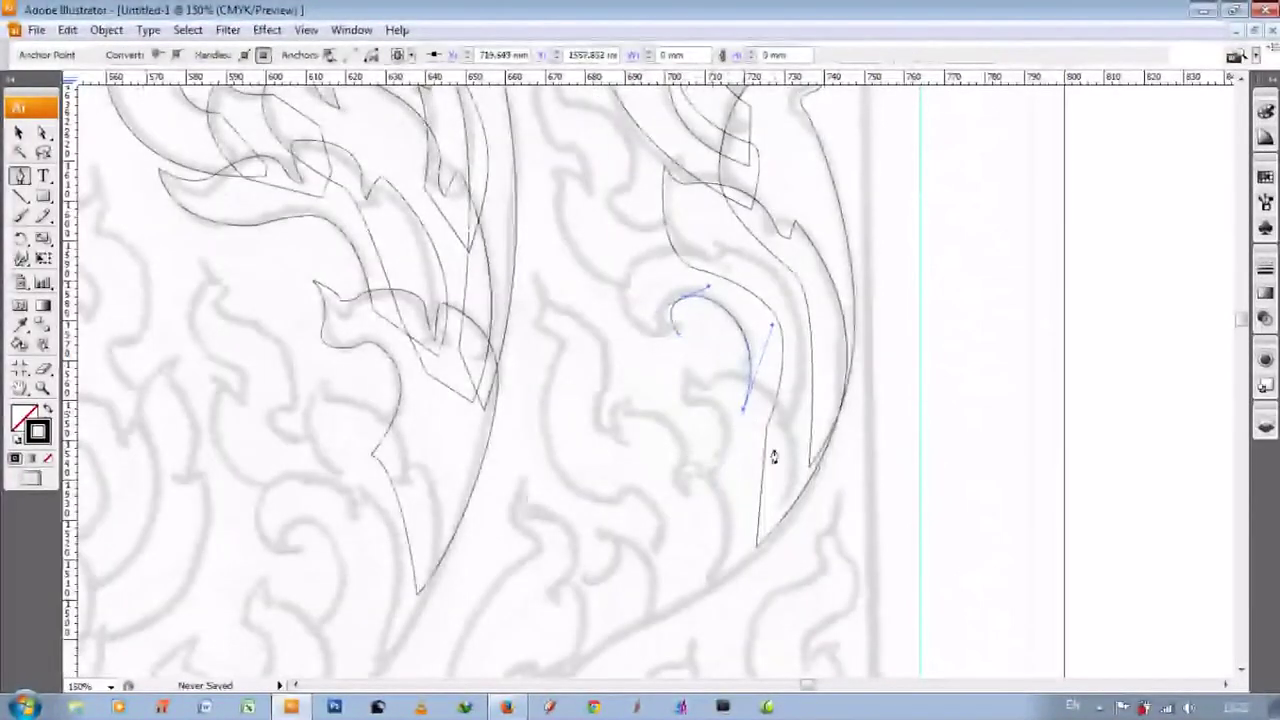
{"action": "scroll", "coordinate": [773, 457], "scroll_direction": "up", "scroll_amount": 3}
{"action": "mouse_move", "coordinate": [678, 298]}
{"action": "left_mouse_down"}
{"action": "mouse_move", "coordinate": [724, 330]}
{"action": "mouse_move", "coordinate": [628, 343]}
{"action": "left_mouse_up"}
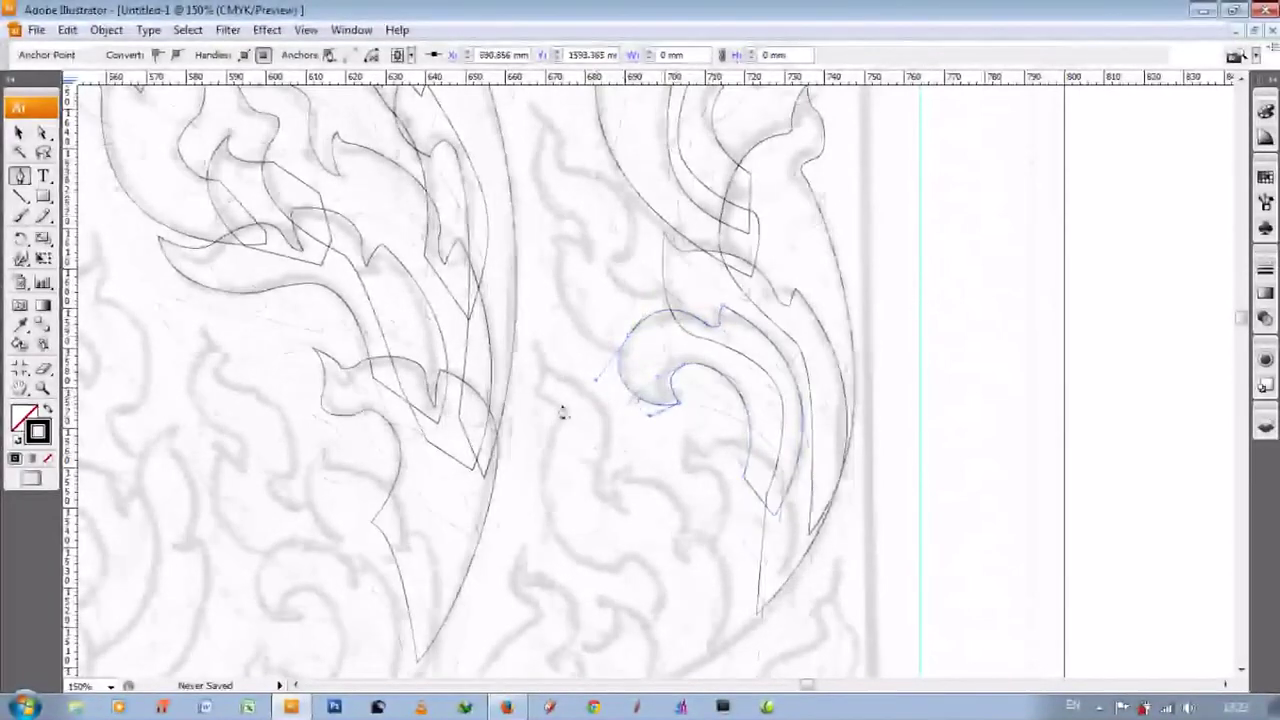
{"action": "scroll", "coordinate": [563, 408], "scroll_direction": "up", "scroll_amount": 4}
{"action": "scroll", "coordinate": [578, 284], "scroll_direction": "down", "scroll_amount": 1}
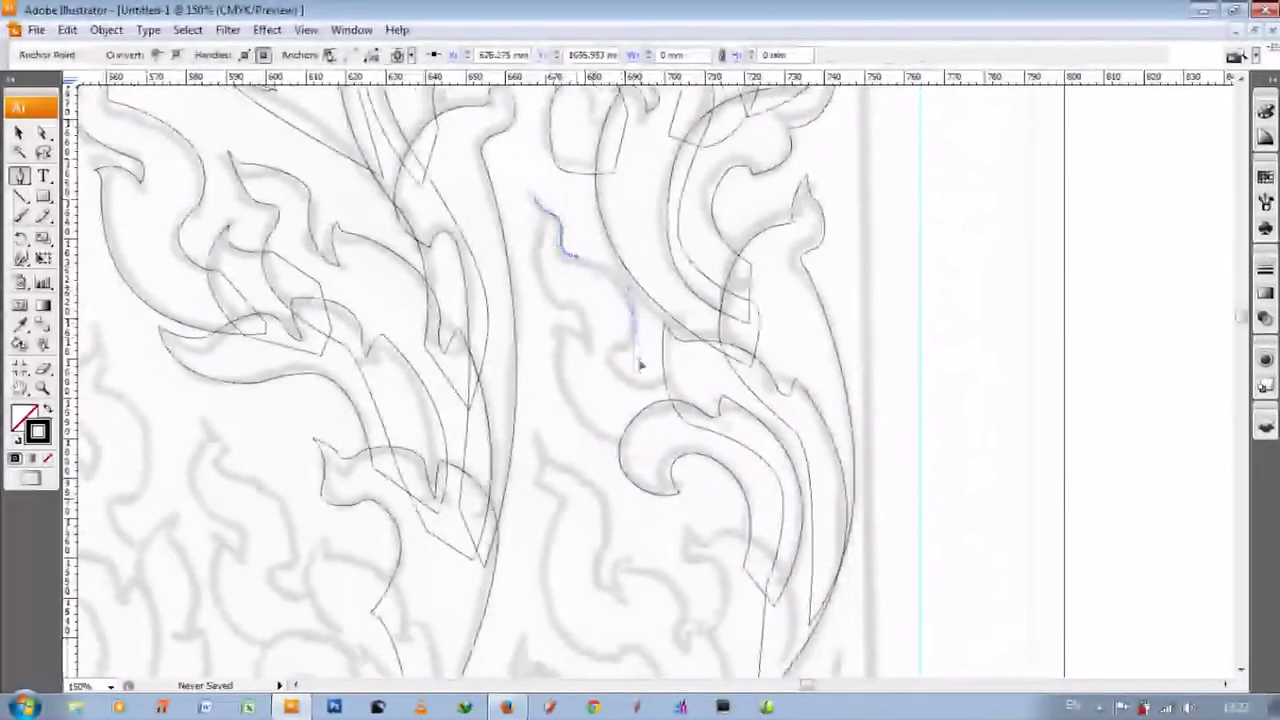
{"action": "scroll", "coordinate": [540, 270], "scroll_direction": "up", "scroll_amount": 1}
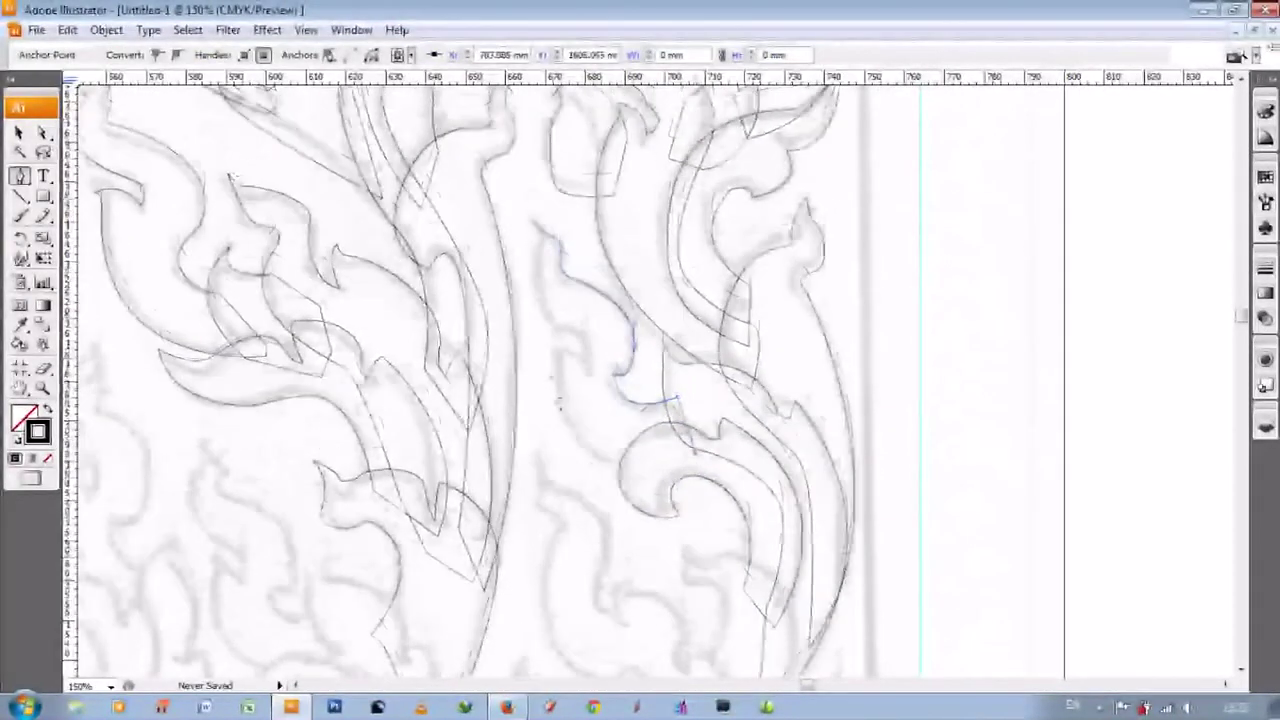
{"action": "left_click", "coordinate": [560, 377]}
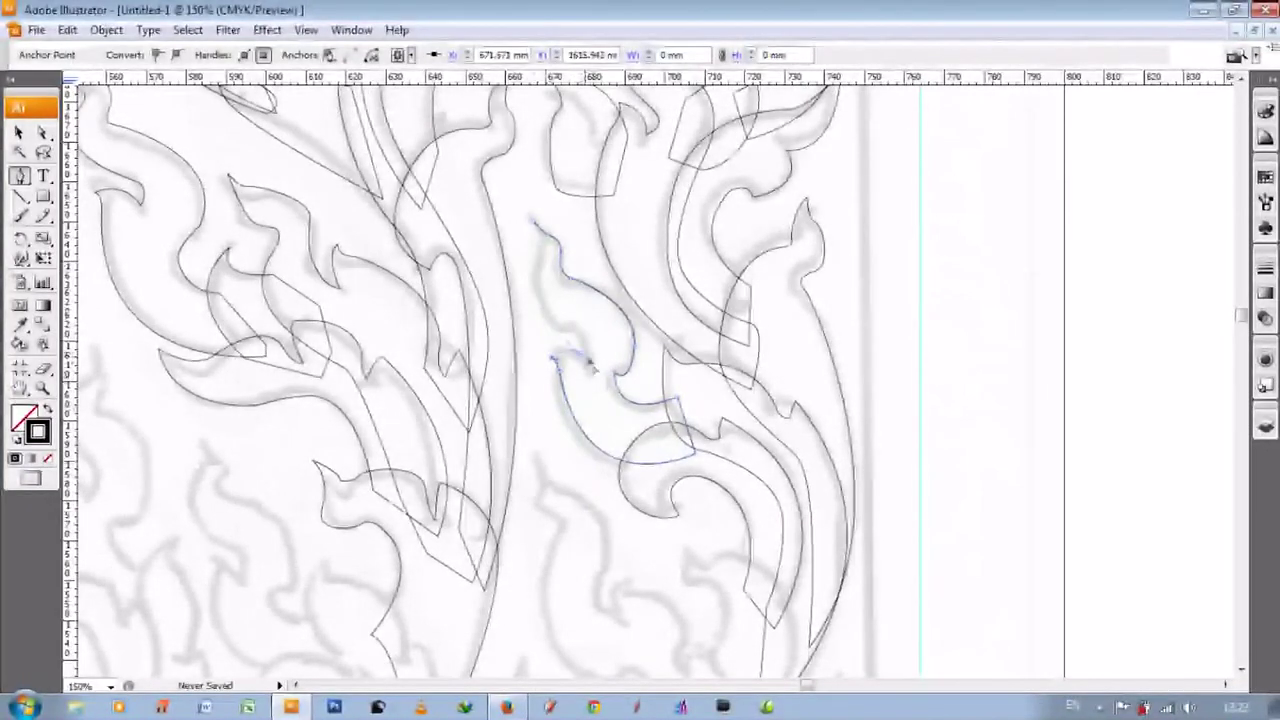
{"action": "scroll", "coordinate": [570, 350], "scroll_direction": "up", "scroll_amount": 3}
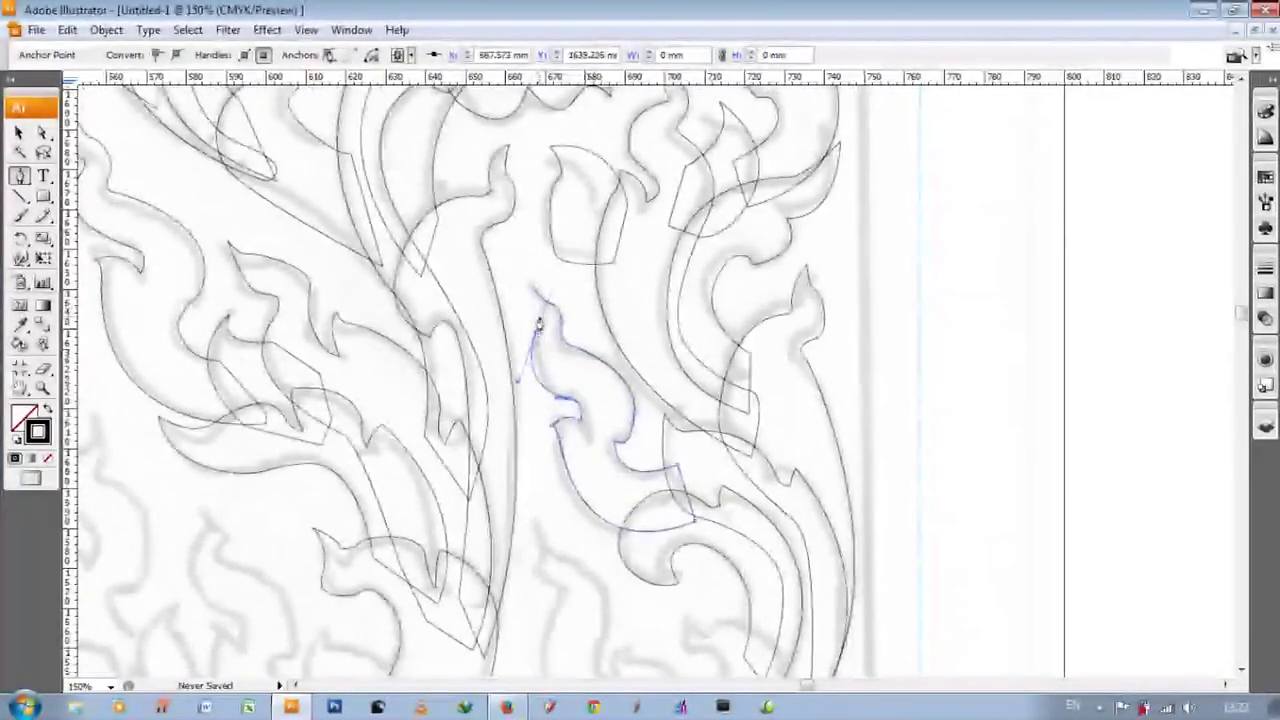
{"action": "scroll", "coordinate": [537, 325], "scroll_direction": "down", "scroll_amount": 10}
{"action": "left_click_drag", "start_coordinate": [768, 584], "coordinate": [766, 579]}
{"action": "scroll", "coordinate": [703, 500], "scroll_direction": "up", "scroll_amount": 2}
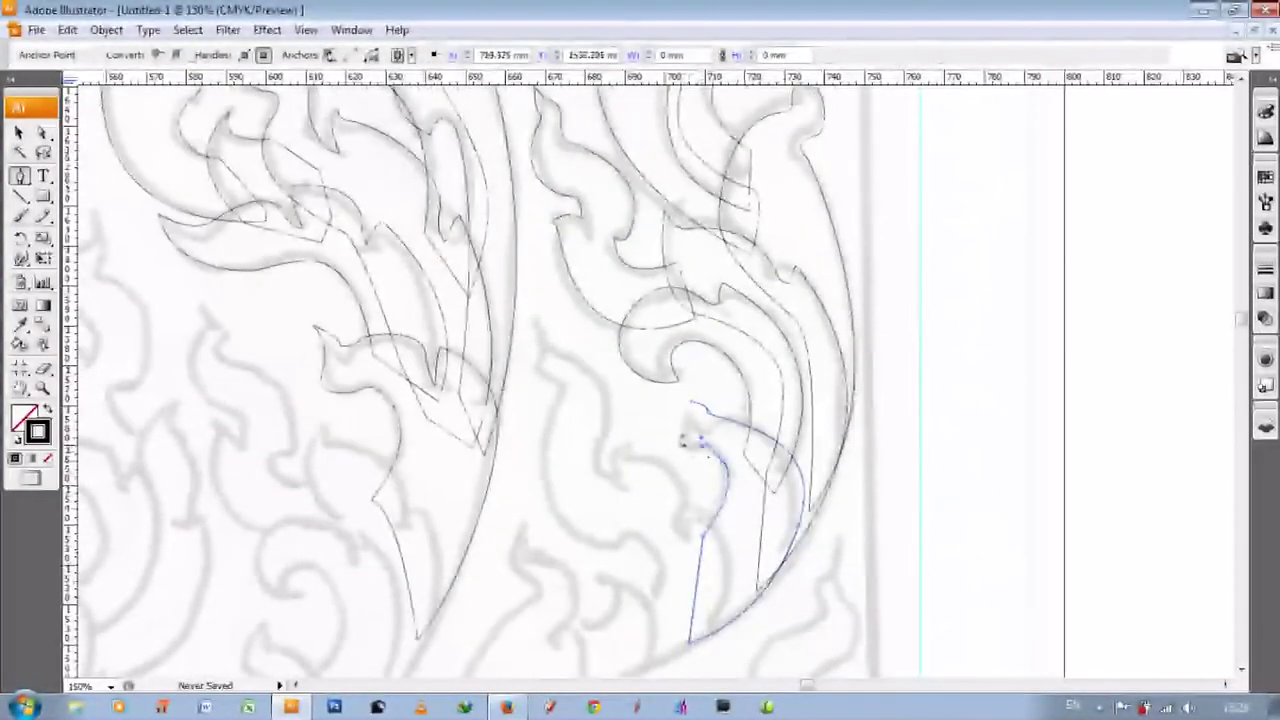
{"action": "scroll", "coordinate": [696, 410], "scroll_direction": "down", "scroll_amount": 1}
- Start a new outline on another flame motif, running down to its tip and bottom edge
{"action": "left_click", "coordinate": [542, 299]}
{"action": "left_click_drag", "start_coordinate": [609, 351], "coordinate": [598, 460]}
{"action": "left_click", "coordinate": [598, 460]}
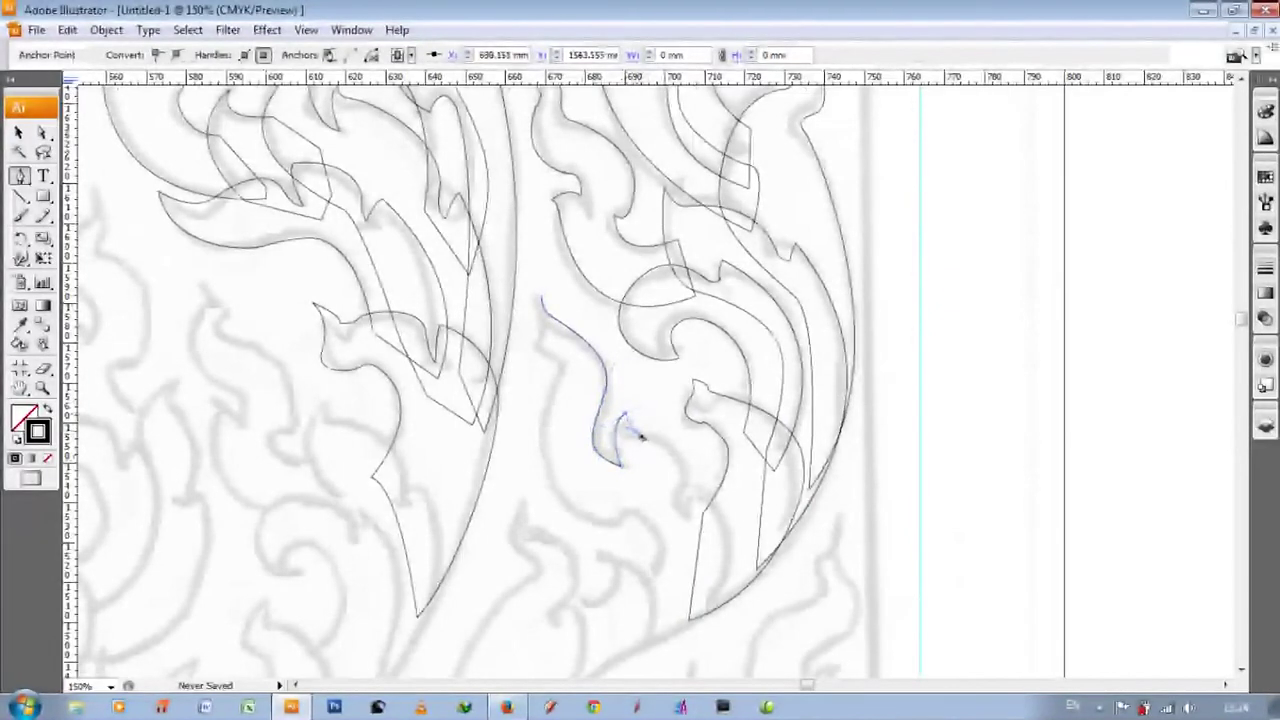
{"action": "scroll", "coordinate": [660, 436], "scroll_direction": "down", "scroll_amount": 2}
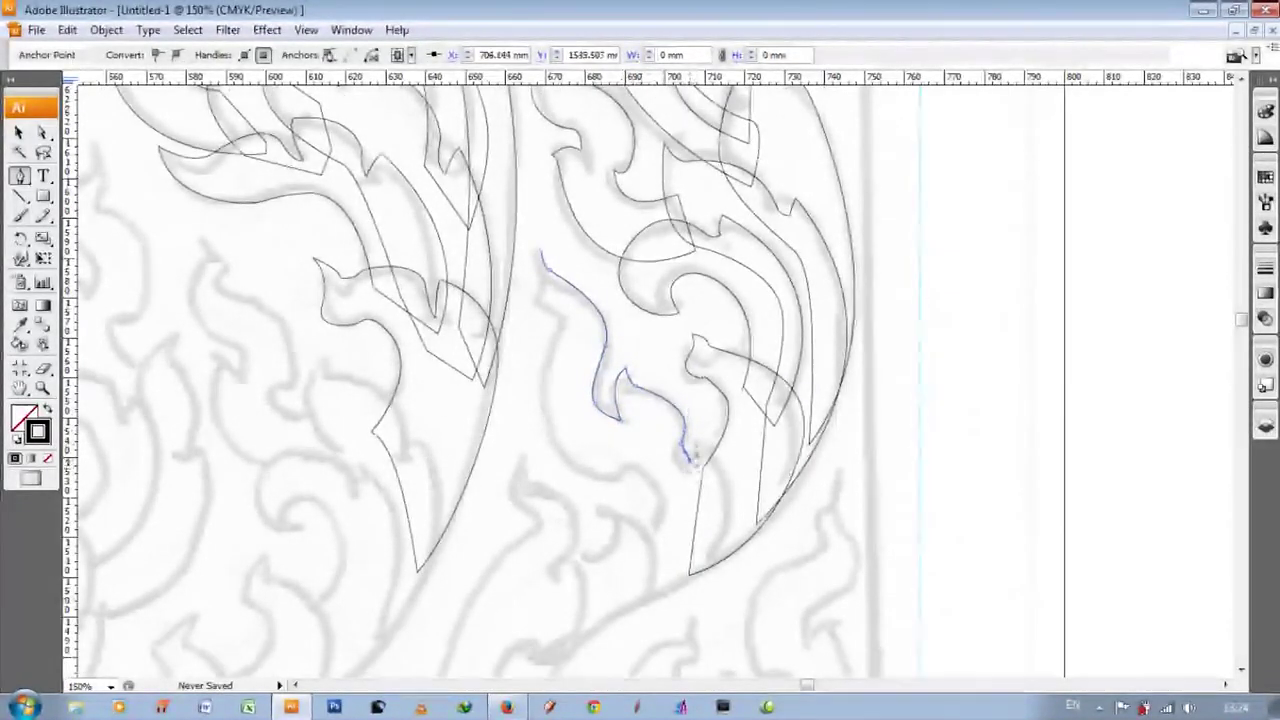
{"action": "scroll", "coordinate": [660, 480], "scroll_direction": "down", "scroll_amount": 4}
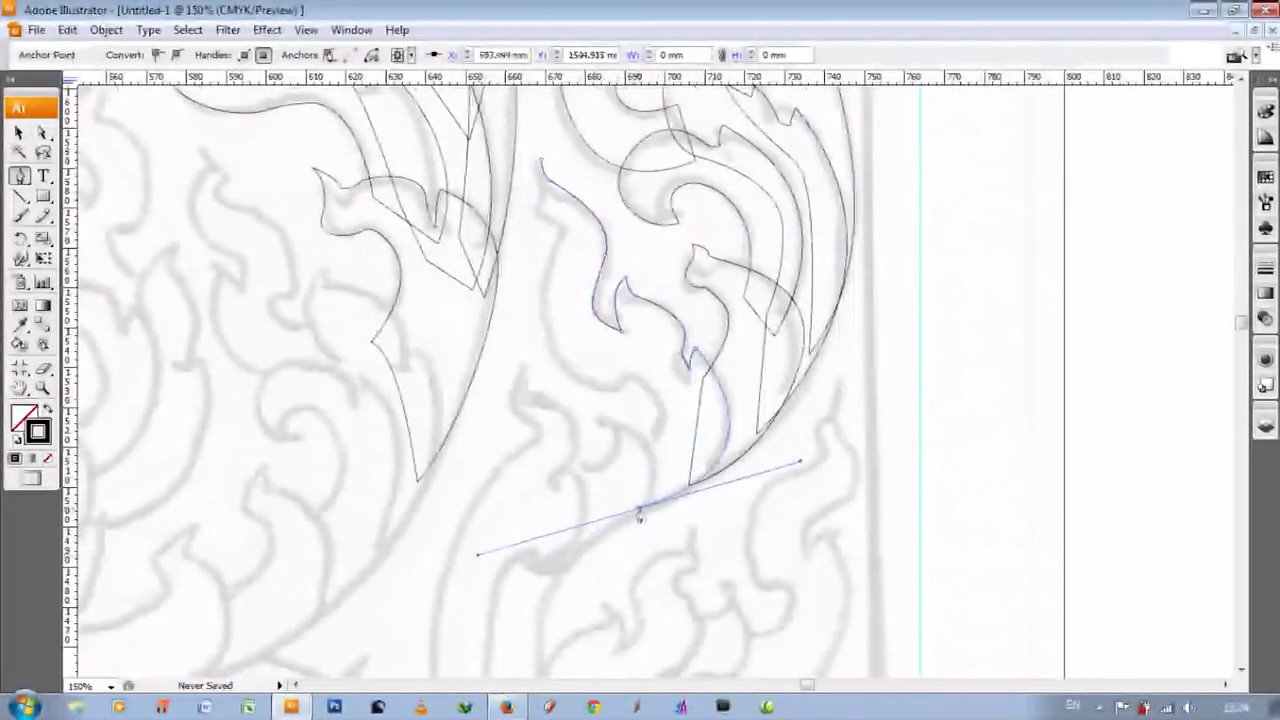
{"action": "scroll", "coordinate": [640, 515], "scroll_direction": "up", "scroll_amount": 3}
{"action": "left_click_drag", "start_coordinate": [632, 451], "coordinate": [577, 425]}
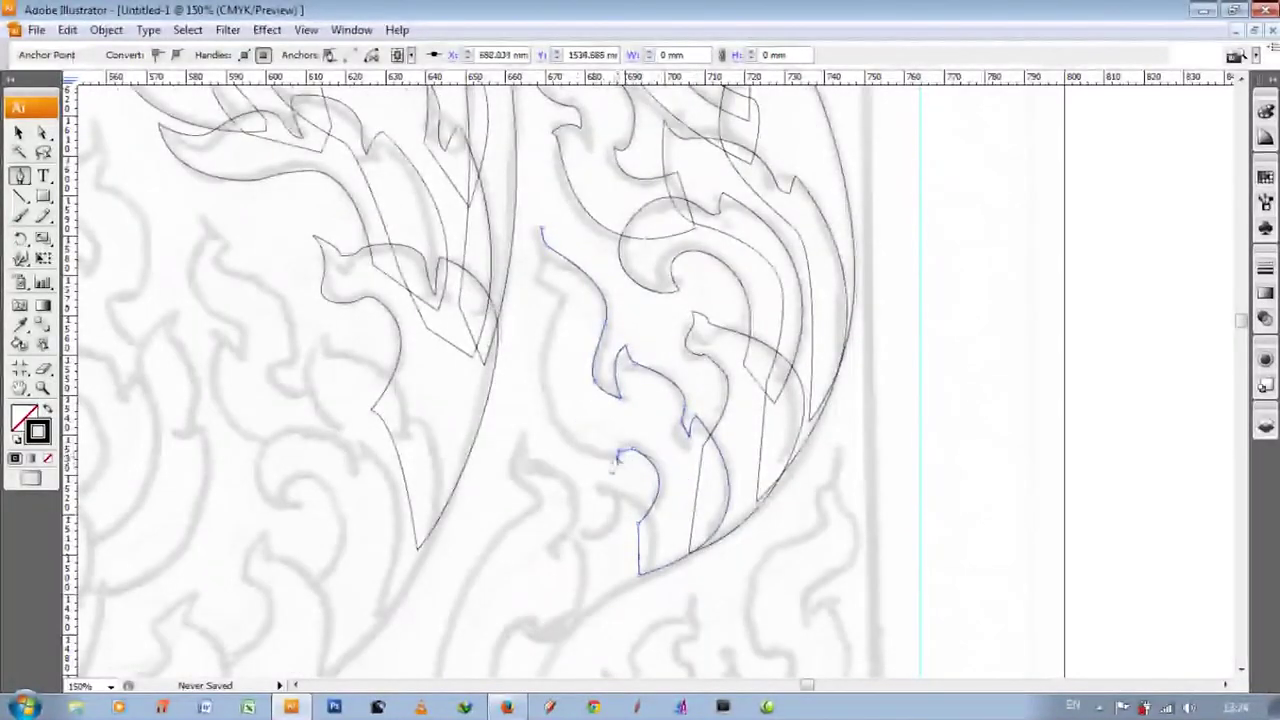
{"action": "scroll", "coordinate": [605, 420], "scroll_direction": "up", "scroll_amount": 3}
{"action": "scroll", "coordinate": [560, 405], "scroll_direction": "up", "scroll_amount": 4}
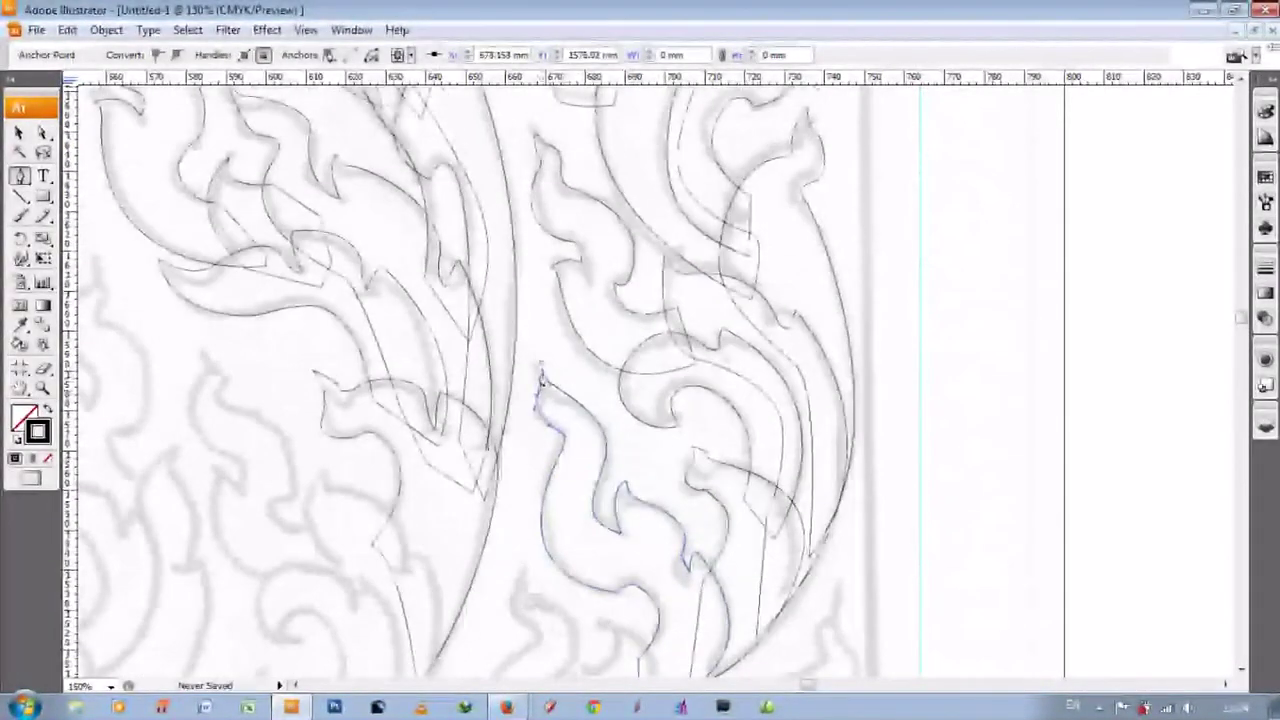
{"action": "scroll", "coordinate": [591, 466], "scroll_direction": "down", "scroll_amount": 5}
{"action": "scroll", "coordinate": [643, 509], "scroll_direction": "down", "scroll_amount": 2}
{"action": "scroll", "coordinate": [580, 520], "scroll_direction": "down", "scroll_amount": 4}
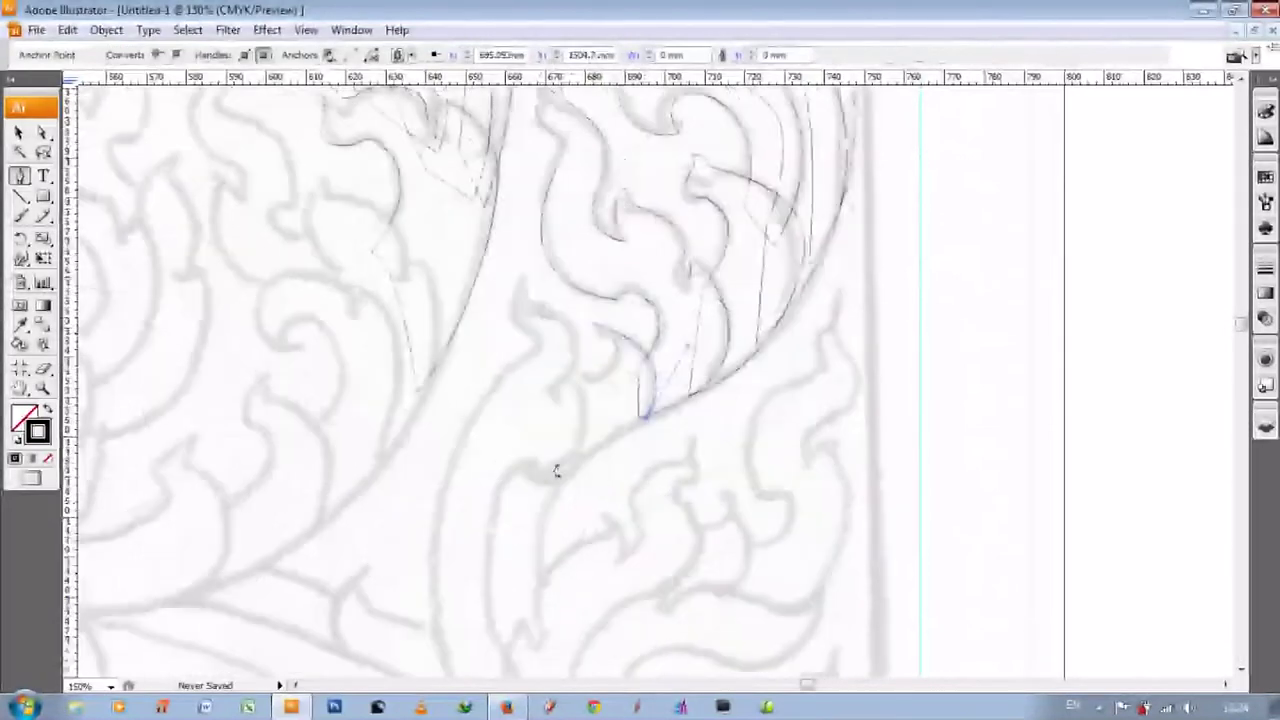
- Finish the sweeping leaf outline curving from the stem's lower tip to the right
{"action": "scroll", "coordinate": [560, 480], "scroll_direction": "down", "scroll_amount": 9}
{"action": "left_click_drag", "start_coordinate": [545, 458], "coordinate": [608, 643]}
{"action": "scroll", "coordinate": [483, 551], "scroll_direction": "up", "scroll_amount": 5}
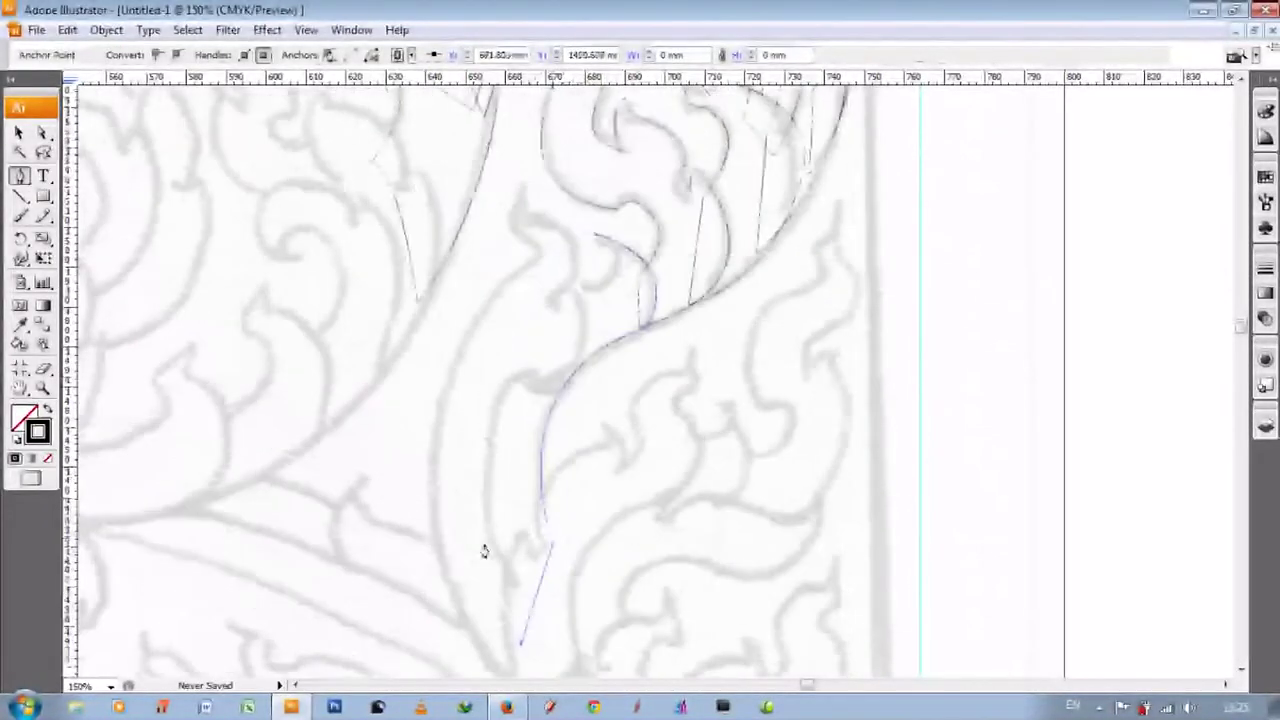
{"action": "scroll", "coordinate": [483, 551], "scroll_direction": "up", "scroll_amount": 3}
{"action": "left_click_drag", "start_coordinate": [532, 390], "coordinate": [690, 264]}
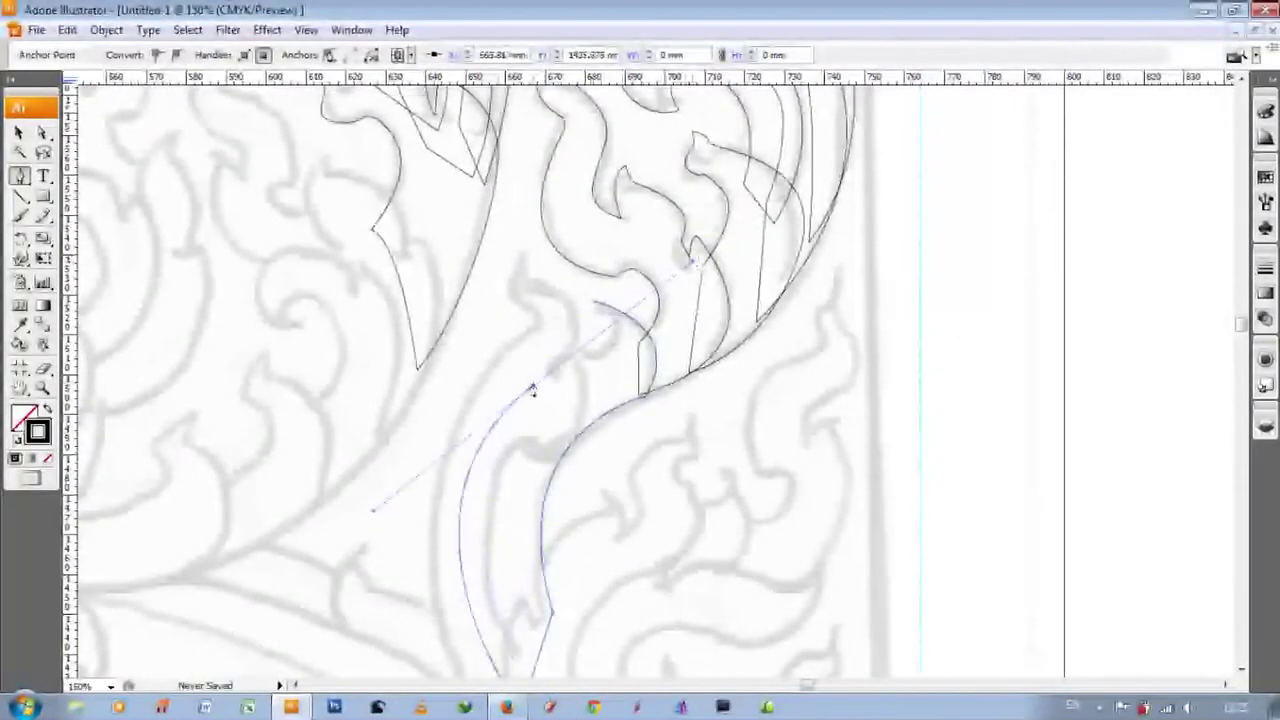
{"action": "left_click", "coordinate": [528, 277], "text": "ctrl"}
- Begin a curved outline on the next flame petal, curving up toward its tip
{"action": "left_click_drag", "start_coordinate": [536, 268], "coordinate": [552, 285]}
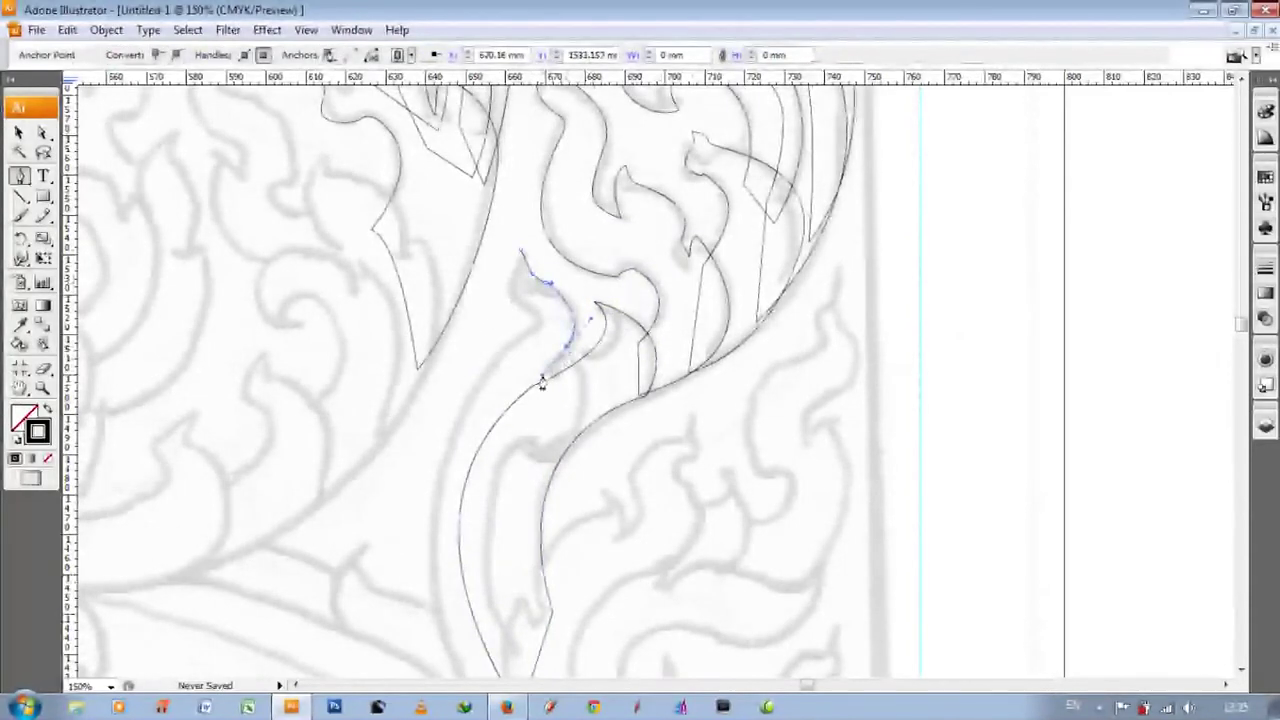
{"action": "scroll", "coordinate": [574, 409], "scroll_direction": "down", "scroll_amount": 1}
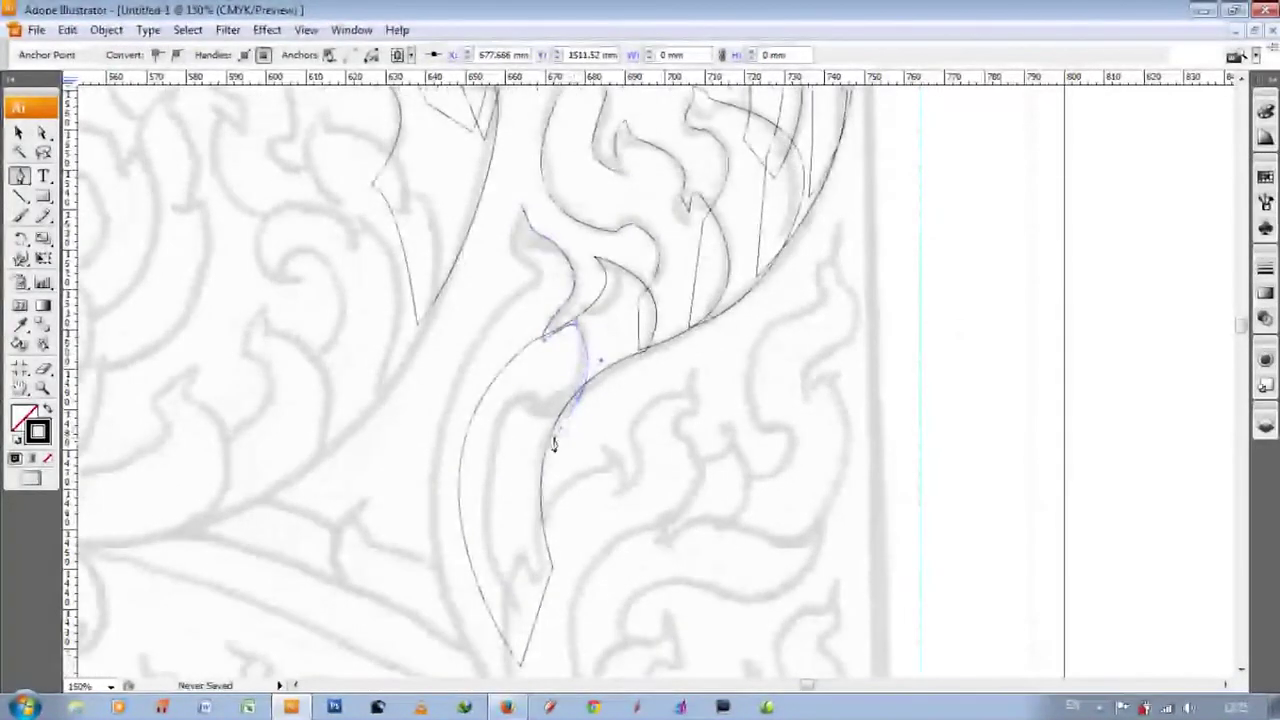
{"action": "scroll", "coordinate": [551, 443], "scroll_direction": "down", "scroll_amount": 5}
{"action": "left_click_drag", "start_coordinate": [541, 450], "coordinate": [647, 582]}
{"action": "scroll", "coordinate": [491, 326], "scroll_direction": "up", "scroll_amount": 3}
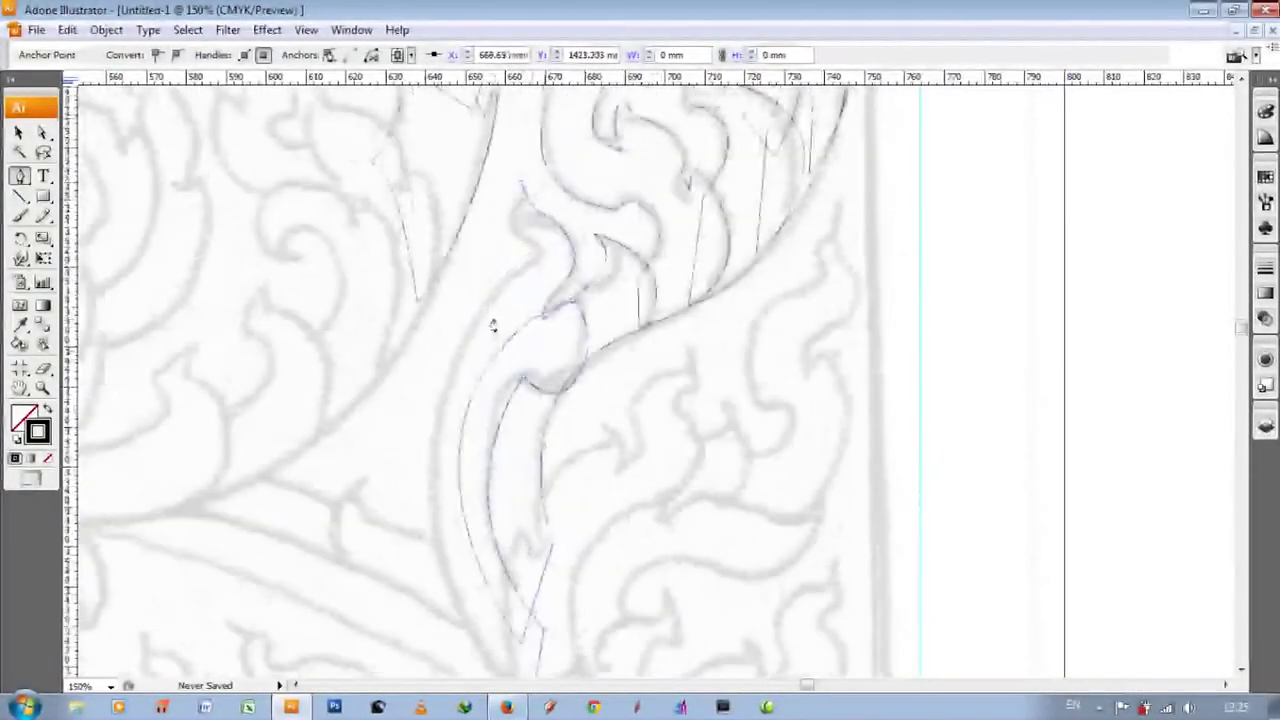
{"action": "scroll", "coordinate": [623, 126], "scroll_direction": "up", "scroll_amount": 3}
{"action": "left_click_drag", "start_coordinate": [516, 371], "coordinate": [714, 128]}
{"action": "left_click_drag", "start_coordinate": [524, 344], "coordinate": [518, 313]}
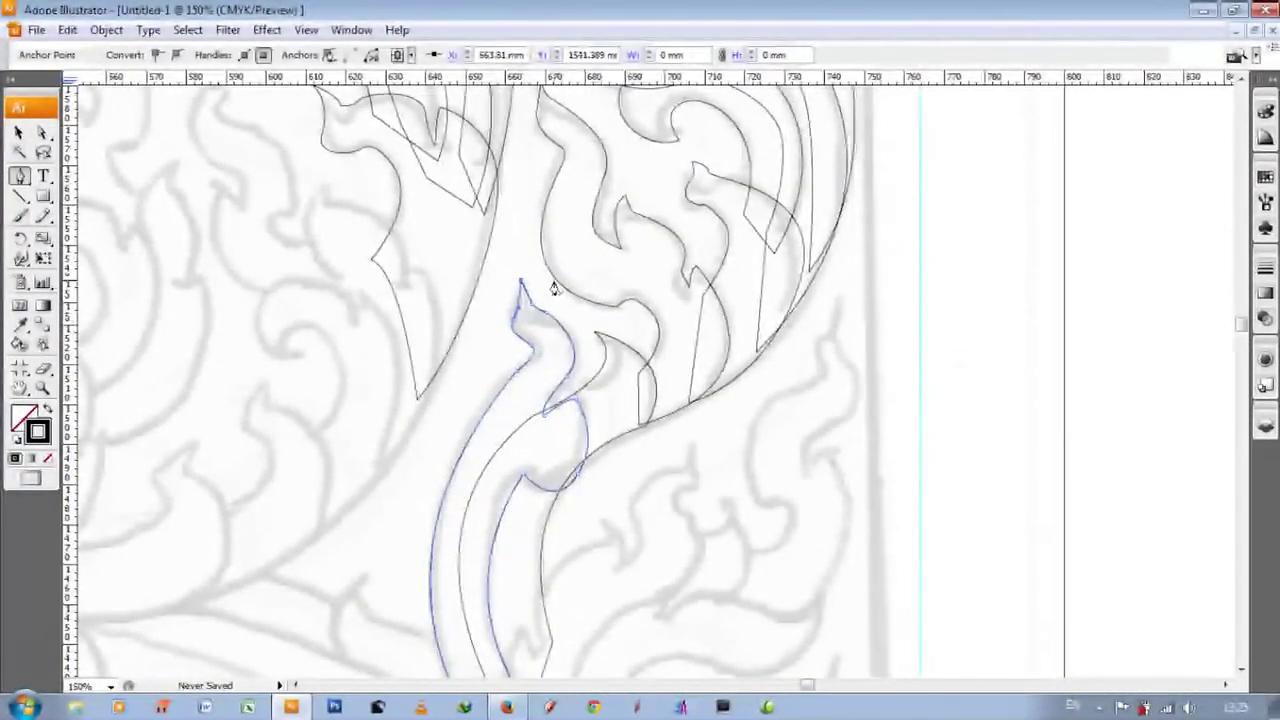
{"action": "scroll", "coordinate": [554, 288], "scroll_direction": "down", "scroll_amount": 7}
{"action": "scroll", "coordinate": [737, 451], "scroll_direction": "up", "scroll_amount": 3}
{"action": "scroll", "coordinate": [846, 240], "scroll_direction": "up", "scroll_amount": 3}
{"action": "scroll", "coordinate": [840, 292], "scroll_direction": "down", "scroll_amount": 2}
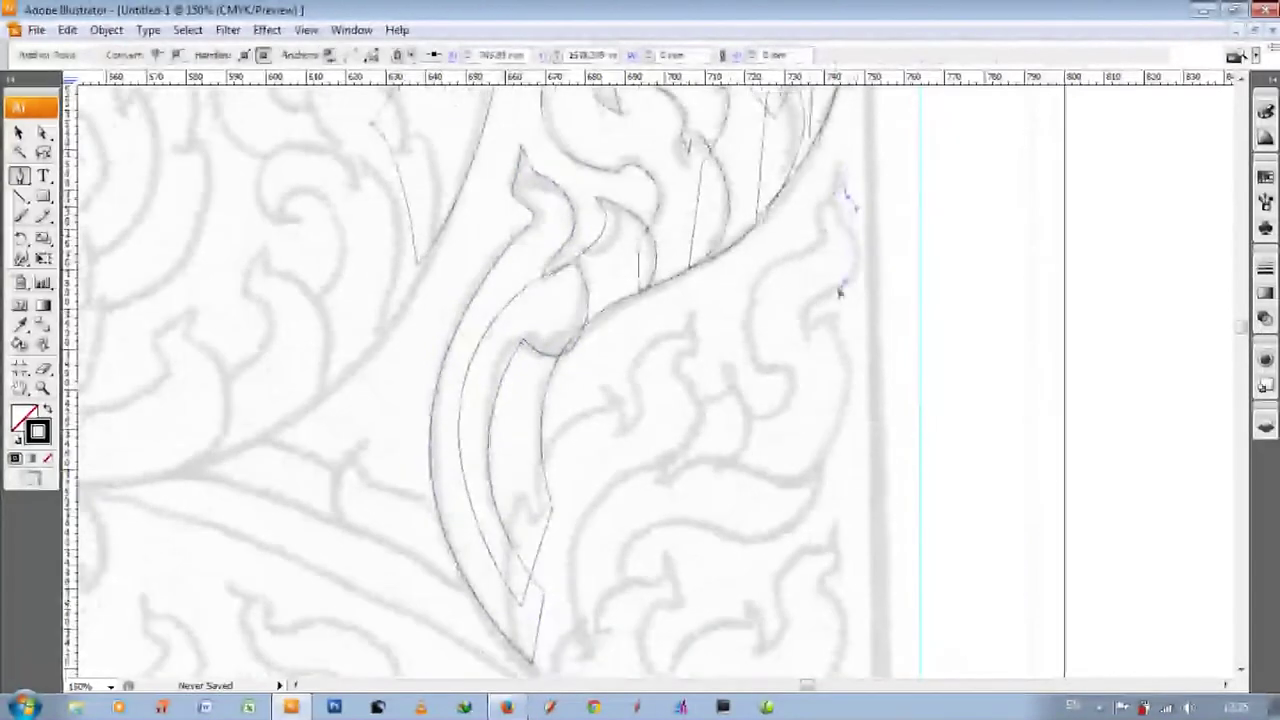
- Add corner points along the right-edge flame, the leaf's lower edge and the flame's lower end
{"action": "left_click", "coordinate": [804, 337]}
{"action": "scroll", "coordinate": [838, 316], "scroll_direction": "down", "scroll_amount": 3}
{"action": "scroll", "coordinate": [702, 408], "scroll_direction": "up", "scroll_amount": 3}
{"action": "left_click", "coordinate": [705, 512]}
{"action": "left_click", "coordinate": [728, 445]}
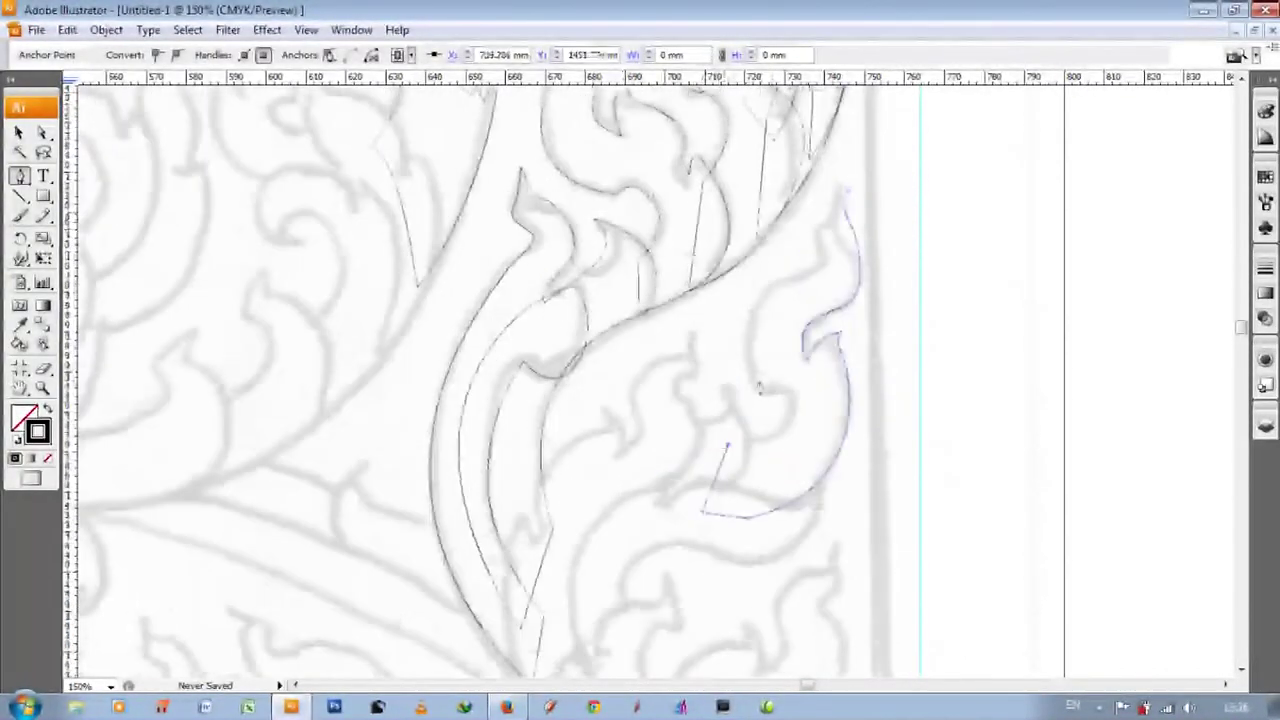
{"action": "scroll", "coordinate": [771, 400], "scroll_direction": "up", "scroll_amount": 2}
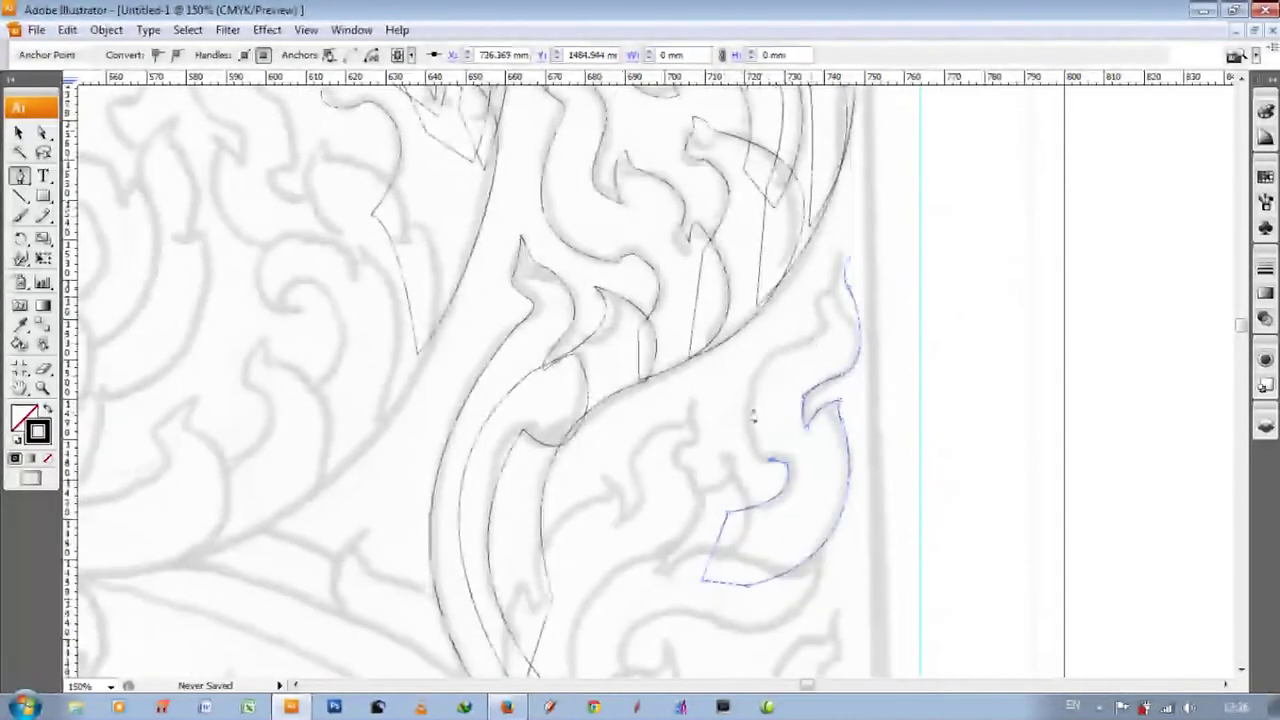
{"action": "scroll", "coordinate": [820, 350], "scroll_direction": "up", "scroll_amount": 1}
{"action": "scroll", "coordinate": [820, 350], "scroll_direction": "up", "scroll_amount": 1}
{"action": "scroll", "coordinate": [820, 350], "scroll_direction": "down", "scroll_amount": 5}
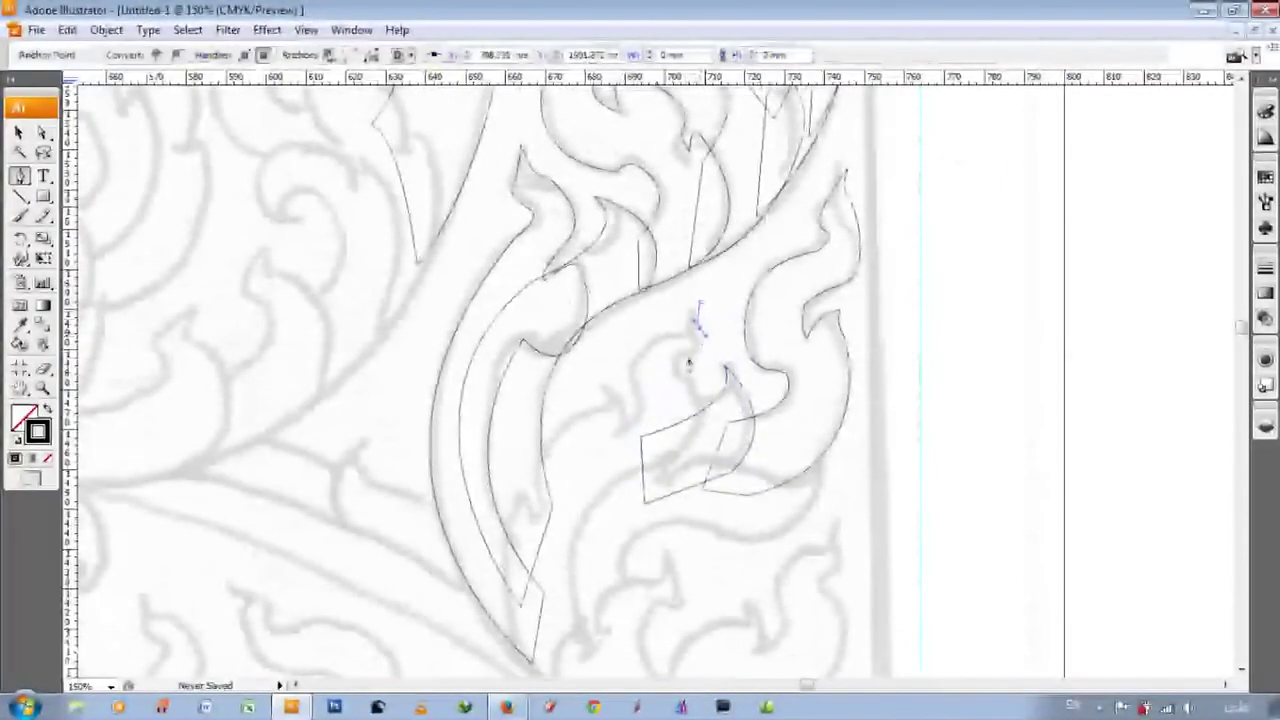
{"action": "scroll", "coordinate": [688, 380], "scroll_direction": "down", "scroll_amount": 1}
{"action": "scroll", "coordinate": [622, 450], "scroll_direction": "down", "scroll_amount": 1}
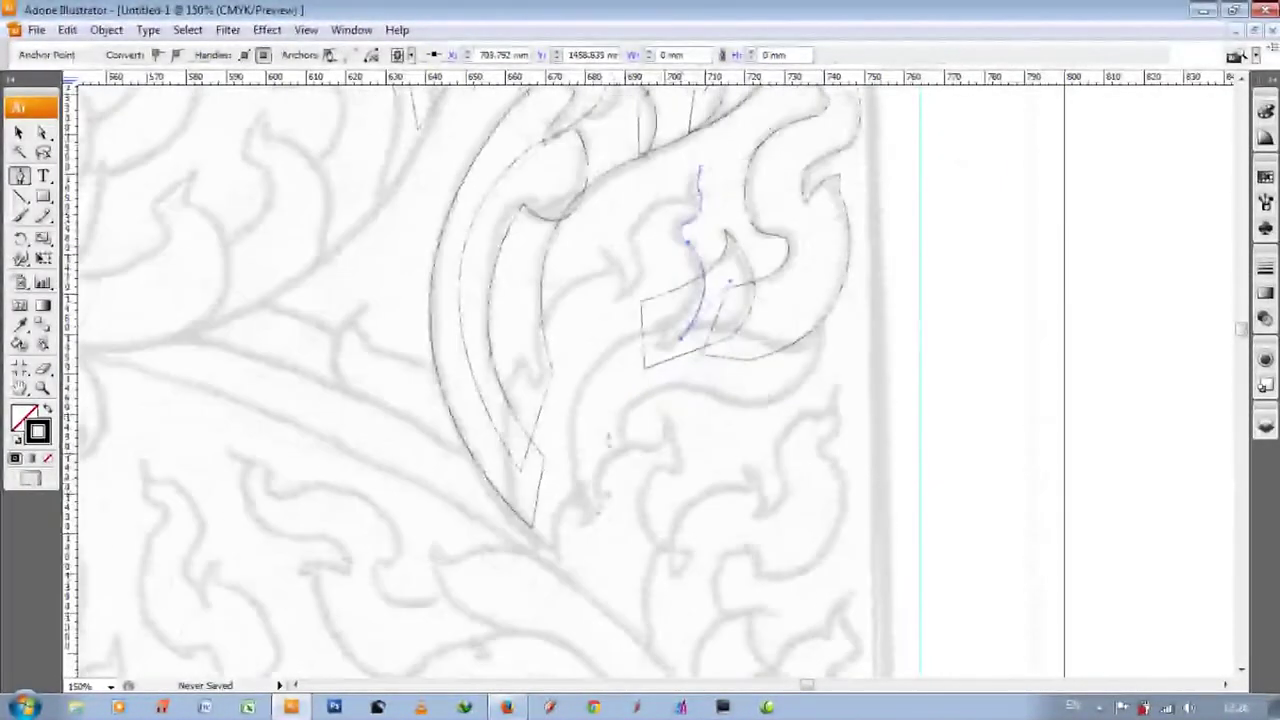
{"action": "left_click", "coordinate": [603, 513]}
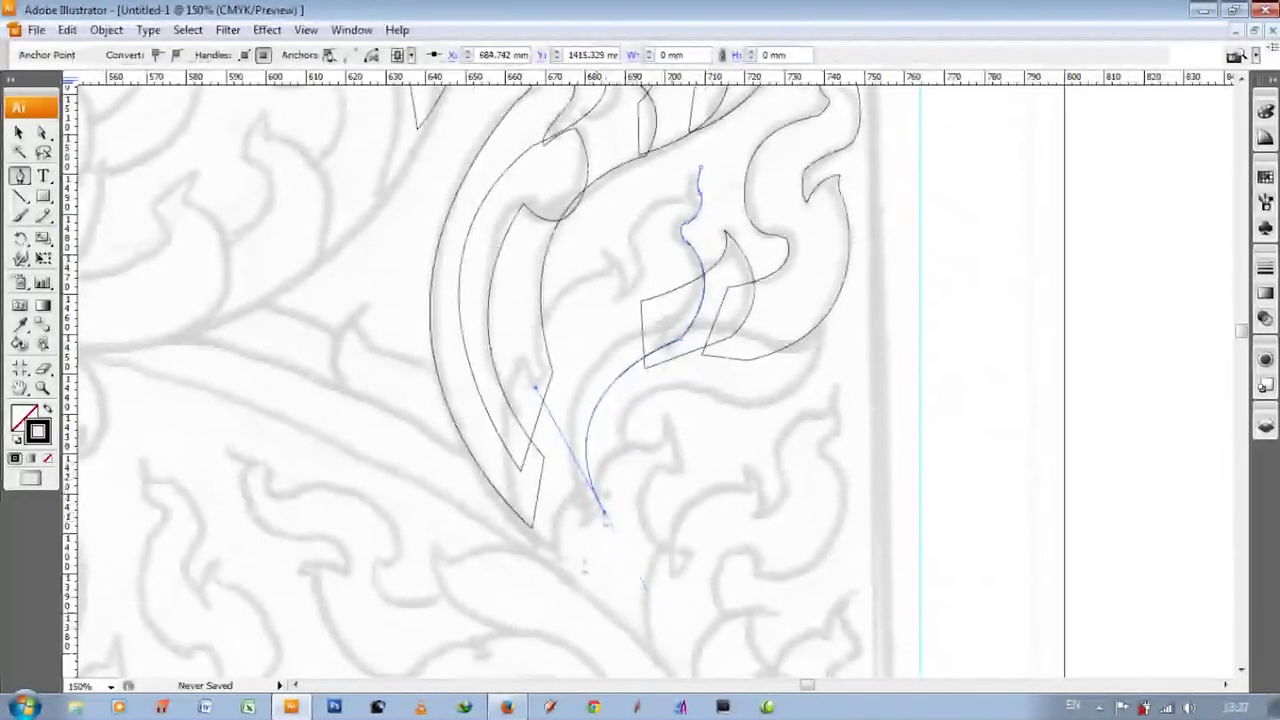
{"action": "left_click", "coordinate": [566, 574]}
- Curve the outline around the flame's inner edge toward the right leaf and close it
{"action": "scroll", "coordinate": [515, 410], "scroll_direction": "up", "scroll_amount": 1}
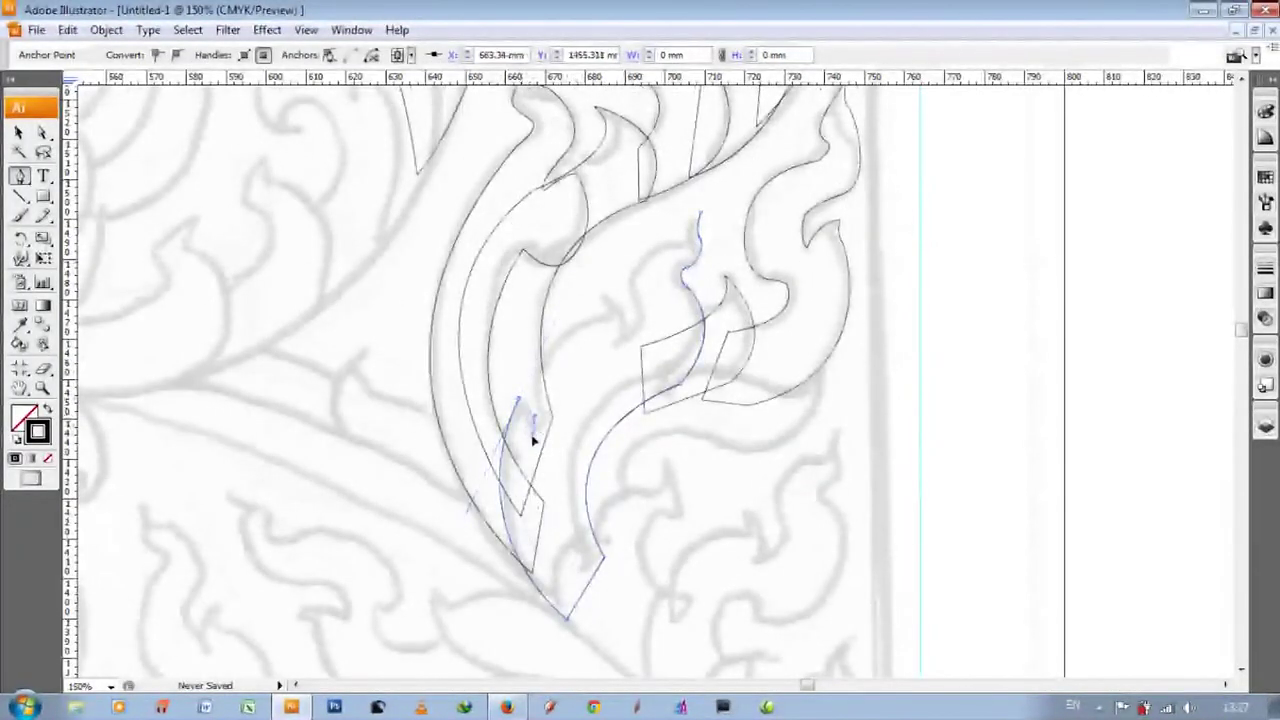
{"action": "scroll", "coordinate": [533, 437], "scroll_direction": "up", "scroll_amount": 2}
{"action": "left_click_drag", "start_coordinate": [591, 367], "coordinate": [655, 341]}
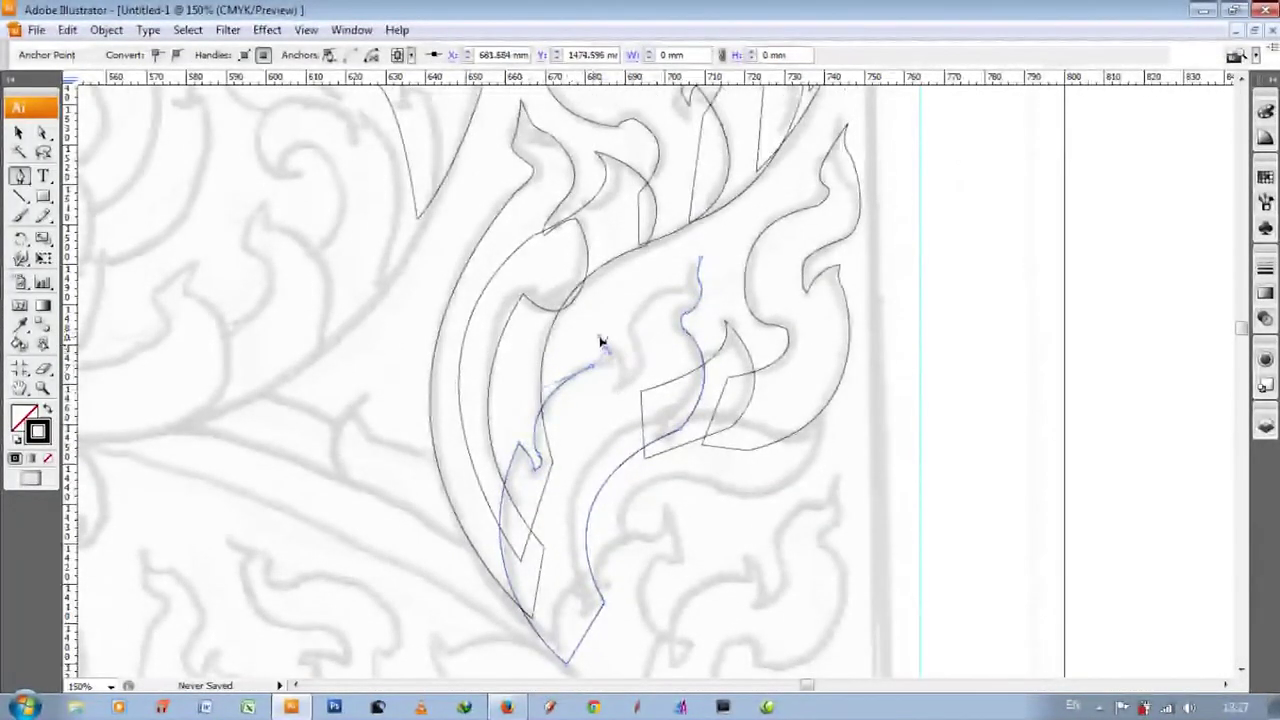
{"action": "scroll", "coordinate": [615, 386], "scroll_direction": "up", "scroll_amount": 3}
{"action": "left_click_drag", "start_coordinate": [660, 357], "coordinate": [678, 350]}
{"action": "scroll", "coordinate": [678, 350], "scroll_direction": "down", "scroll_amount": 8}
{"action": "left_click_drag", "start_coordinate": [785, 340], "coordinate": [828, 336]}
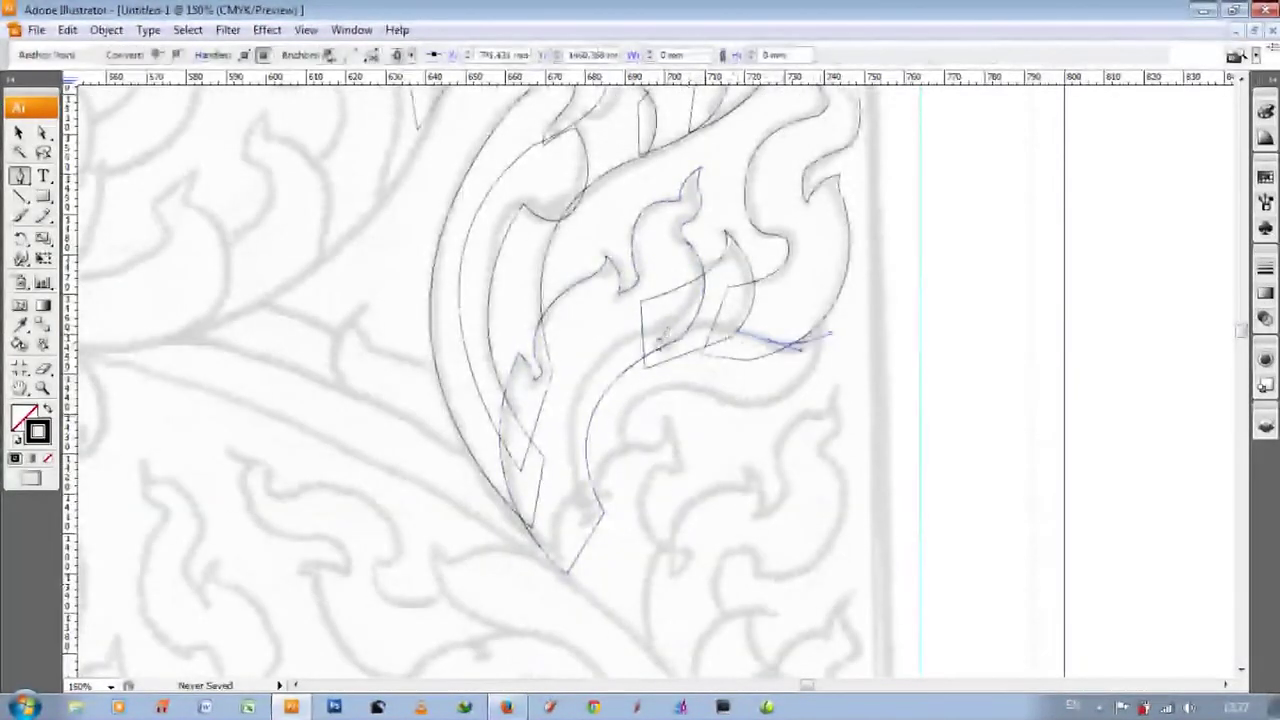
{"action": "scroll", "coordinate": [600, 491], "scroll_direction": "down", "scroll_amount": 5}
{"action": "scroll", "coordinate": [657, 514], "scroll_direction": "up", "scroll_amount": 3}
{"action": "left_click_drag", "start_coordinate": [598, 428], "coordinate": [601, 450]}
{"action": "scroll", "coordinate": [602, 450], "scroll_direction": "up", "scroll_amount": 3}
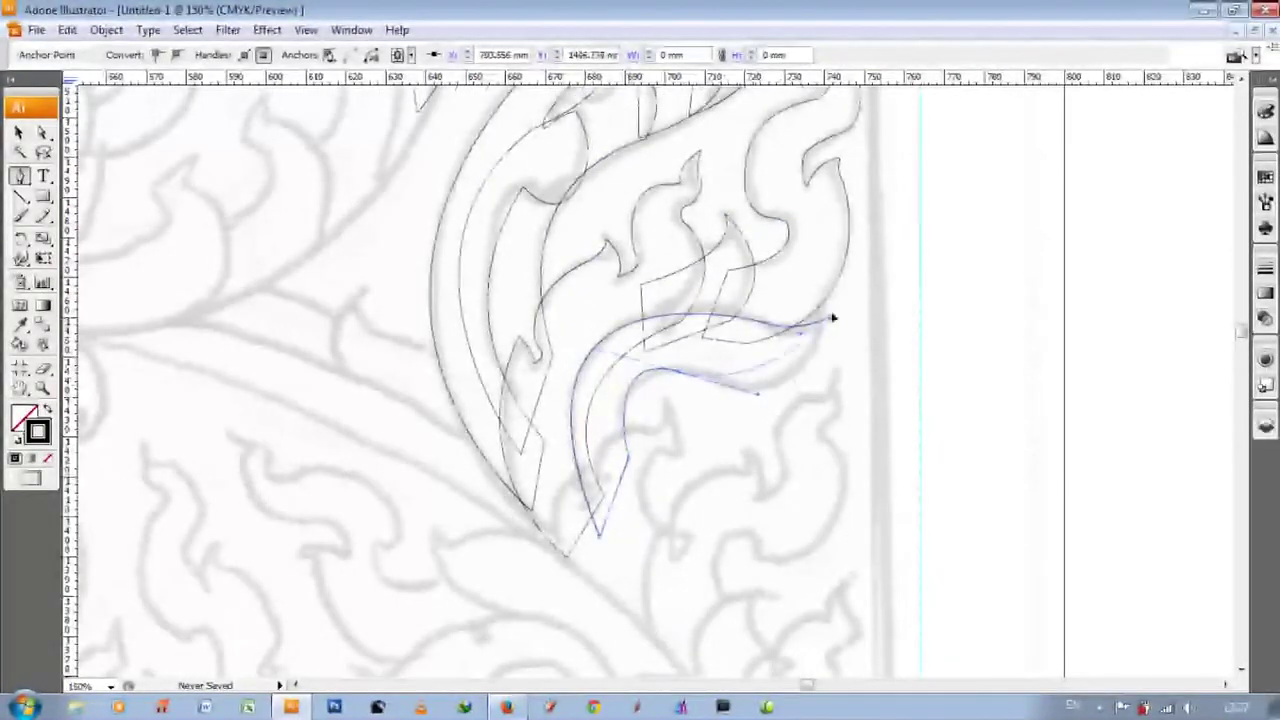
{"action": "left_click_drag", "start_coordinate": [831, 317], "coordinate": [806, 355]}
{"action": "scroll", "coordinate": [617, 460], "scroll_direction": "down", "scroll_amount": 2}
{"action": "left_click", "coordinate": [600, 488]}
- Place the first anchors of an outline on the next flame shape
{"action": "left_click", "coordinate": [677, 348]}
{"action": "scroll", "coordinate": [677, 350], "scroll_direction": "down", "scroll_amount": 2}
{"action": "left_click_drag", "start_coordinate": [651, 371], "coordinate": [636, 395]}
{"action": "left_click", "coordinate": [680, 450]}
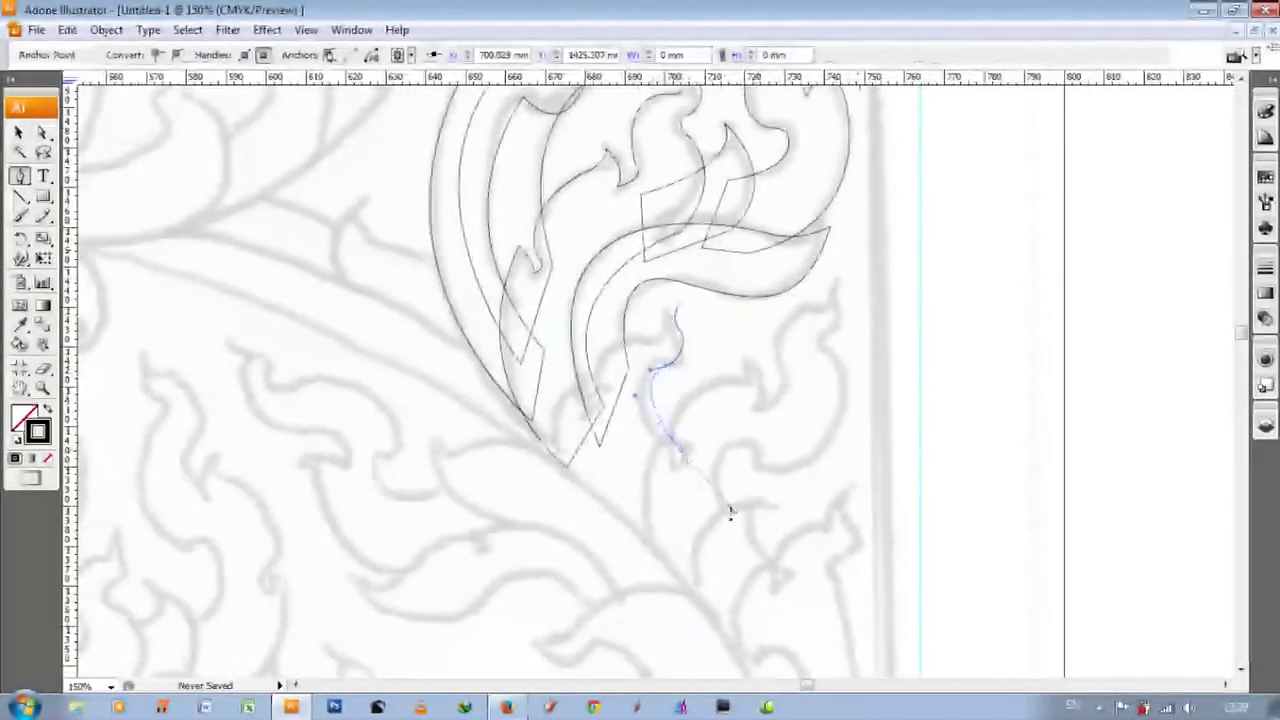
- Finish and close the black outline of the flame beside the stem's lower tip
{"action": "scroll", "coordinate": [673, 572], "scroll_direction": "up", "scroll_amount": 1}
{"action": "left_click", "coordinate": [672, 585]}
{"action": "left_click_drag", "start_coordinate": [570, 412], "coordinate": [588, 445]}
{"action": "scroll", "coordinate": [594, 418], "scroll_direction": "up", "scroll_amount": 2}
{"action": "left_click_drag", "start_coordinate": [647, 405], "coordinate": [711, 416]}
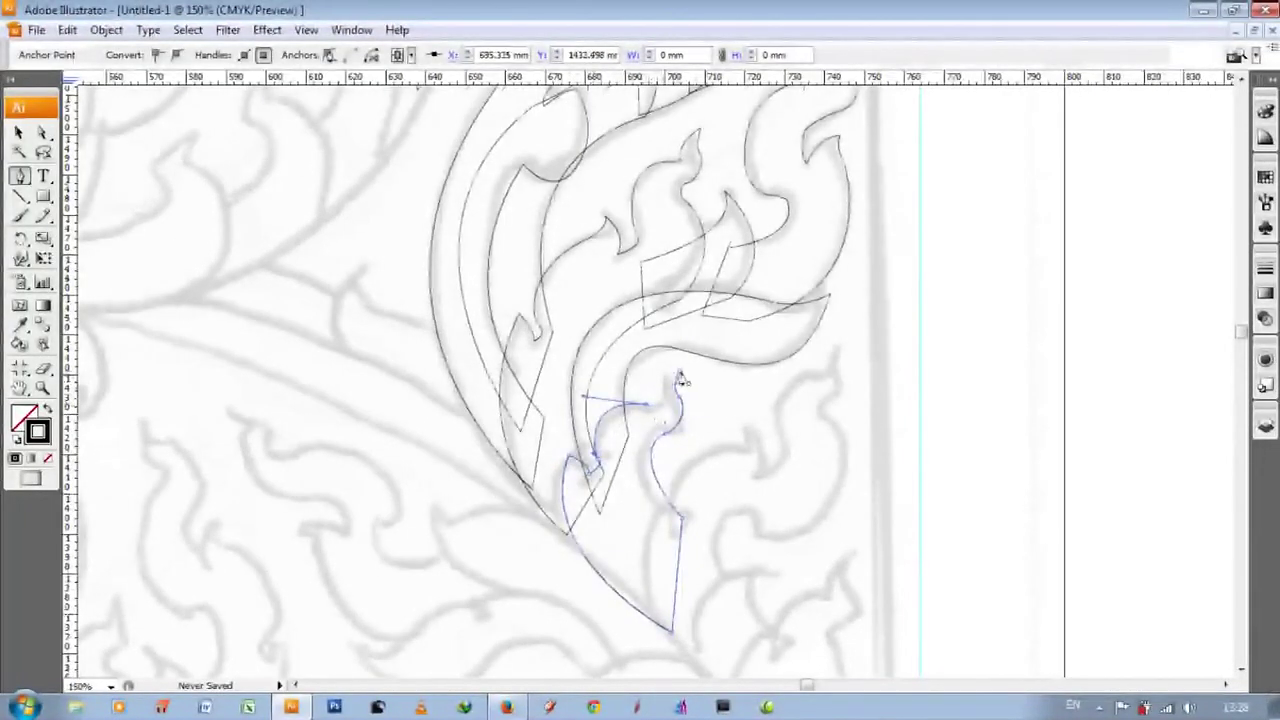
{"action": "left_click", "coordinate": [680, 380]}
- Begin outlining a new right-border flame with curved anchors and corner points
{"action": "scroll", "coordinate": [712, 528], "scroll_direction": "down", "scroll_amount": 3}
{"action": "scroll", "coordinate": [701, 519], "scroll_direction": "down", "scroll_amount": 2}
{"action": "left_click", "coordinate": [842, 237]}
{"action": "left_click_drag", "start_coordinate": [843, 309], "coordinate": [831, 349]}
{"action": "mouse_move", "coordinate": [768, 422]}
{"action": "left_mouse_down"}
{"action": "mouse_move", "coordinate": [760, 432]}
{"action": "mouse_move", "coordinate": [883, 400]}
{"action": "left_mouse_up"}
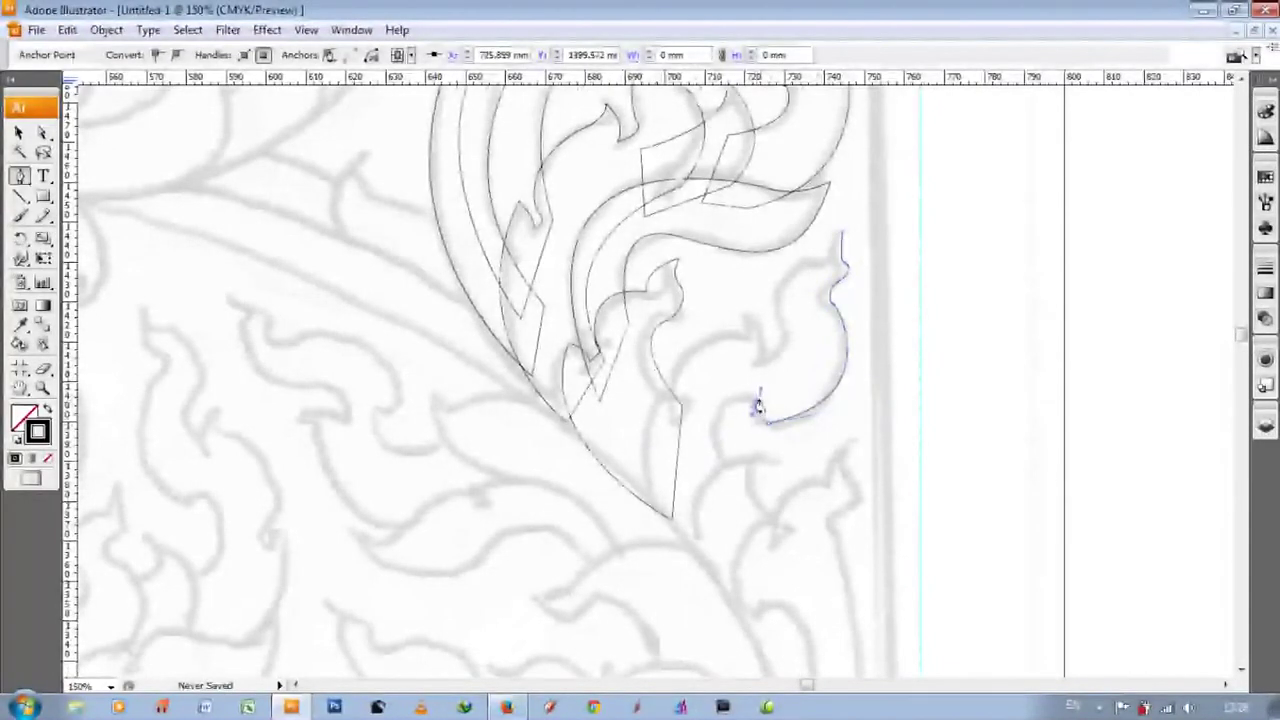
{"action": "left_click", "coordinate": [757, 402]}
{"action": "scroll", "coordinate": [729, 443], "scroll_direction": "down", "scroll_amount": 2}
{"action": "left_click", "coordinate": [706, 514]}
- Extend the right-border flame outline downward with another curved segment
{"action": "scroll", "coordinate": [611, 467], "scroll_direction": "up", "scroll_amount": 1}
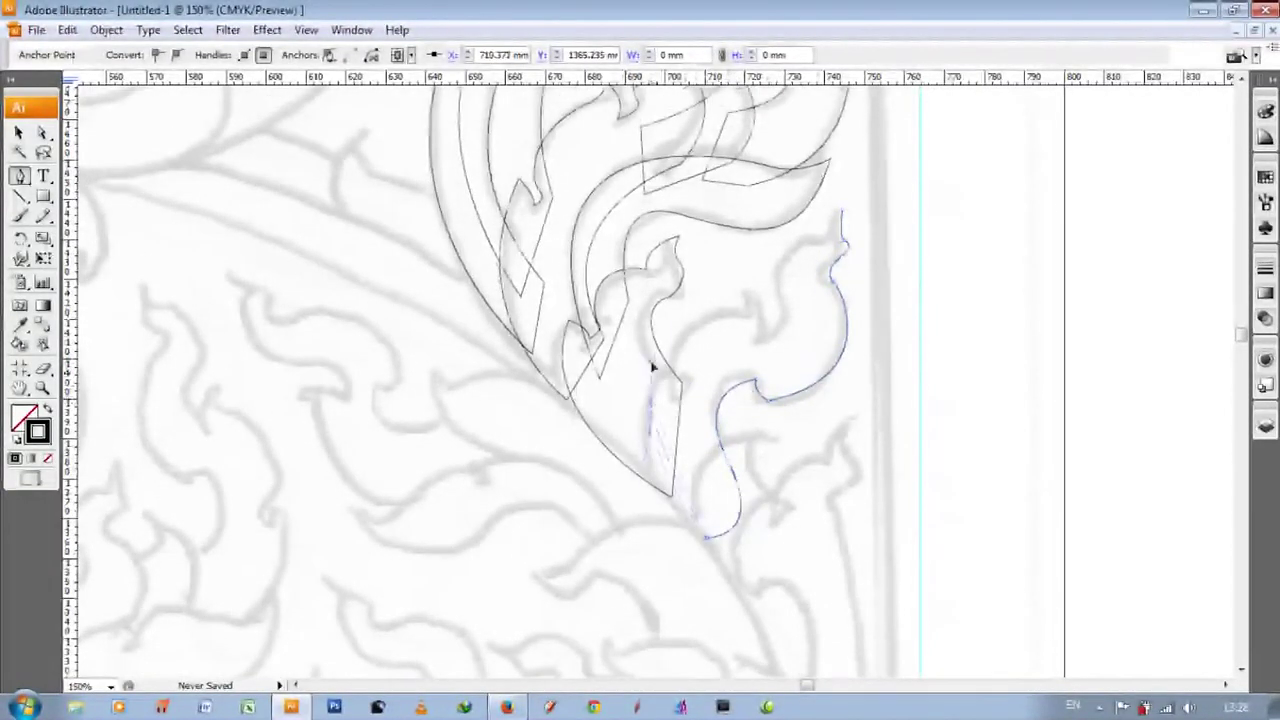
{"action": "scroll", "coordinate": [700, 365], "scroll_direction": "up", "scroll_amount": 1}
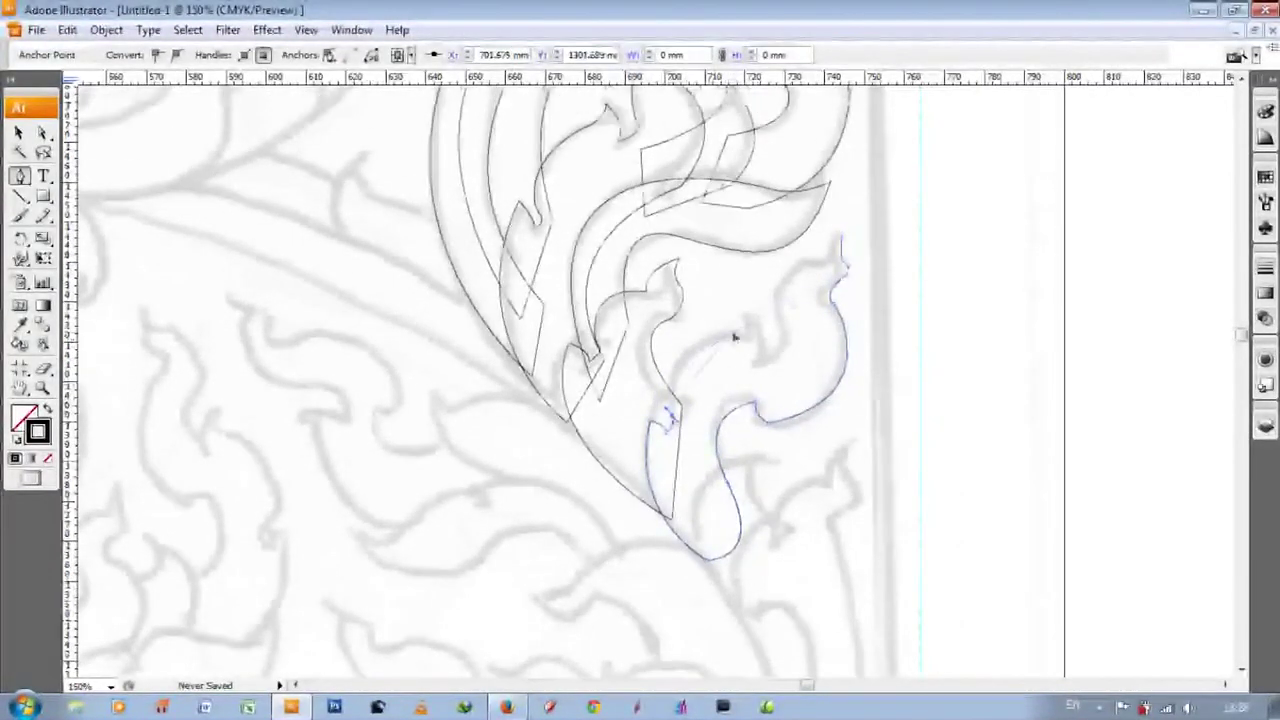
{"action": "scroll", "coordinate": [760, 370], "scroll_direction": "up", "scroll_amount": 3}
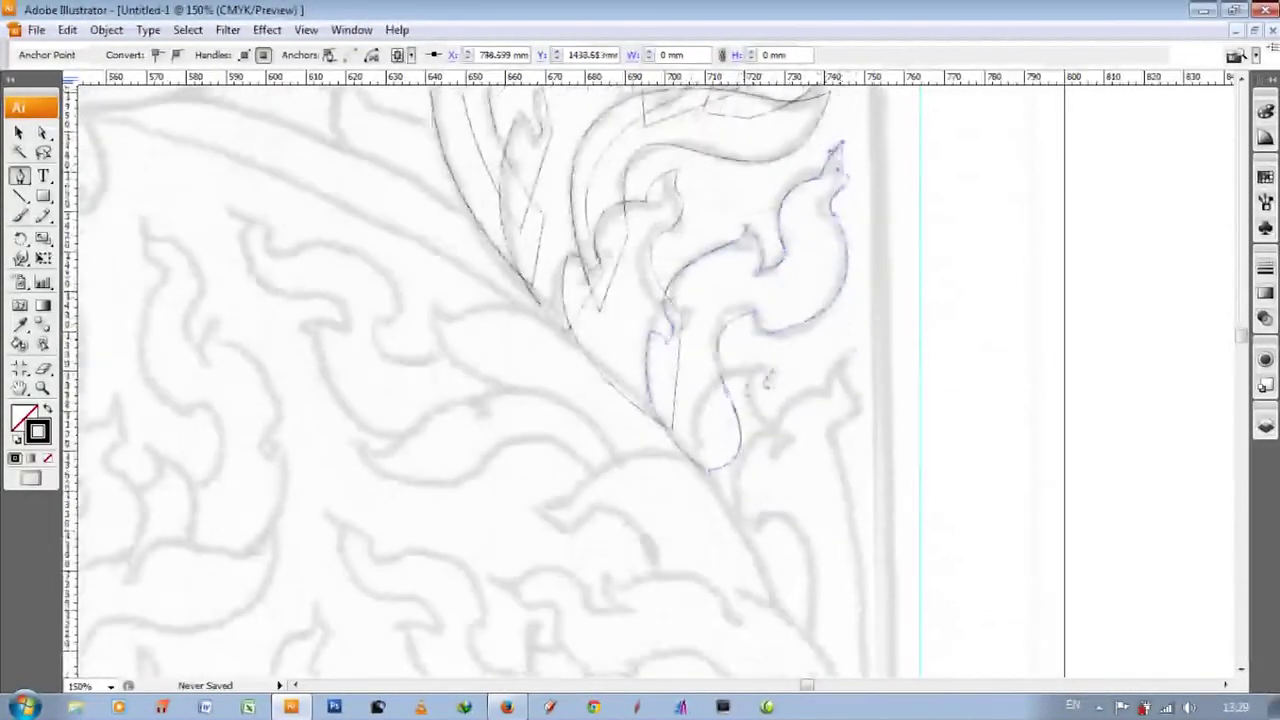
{"action": "scroll", "coordinate": [841, 310], "scroll_direction": "down", "scroll_amount": 5}
{"action": "scroll", "coordinate": [800, 380], "scroll_direction": "down", "scroll_amount": 3}
{"action": "scroll", "coordinate": [775, 421], "scroll_direction": "down", "scroll_amount": 4}
{"action": "left_click_drag", "start_coordinate": [775, 421], "coordinate": [772, 520]}
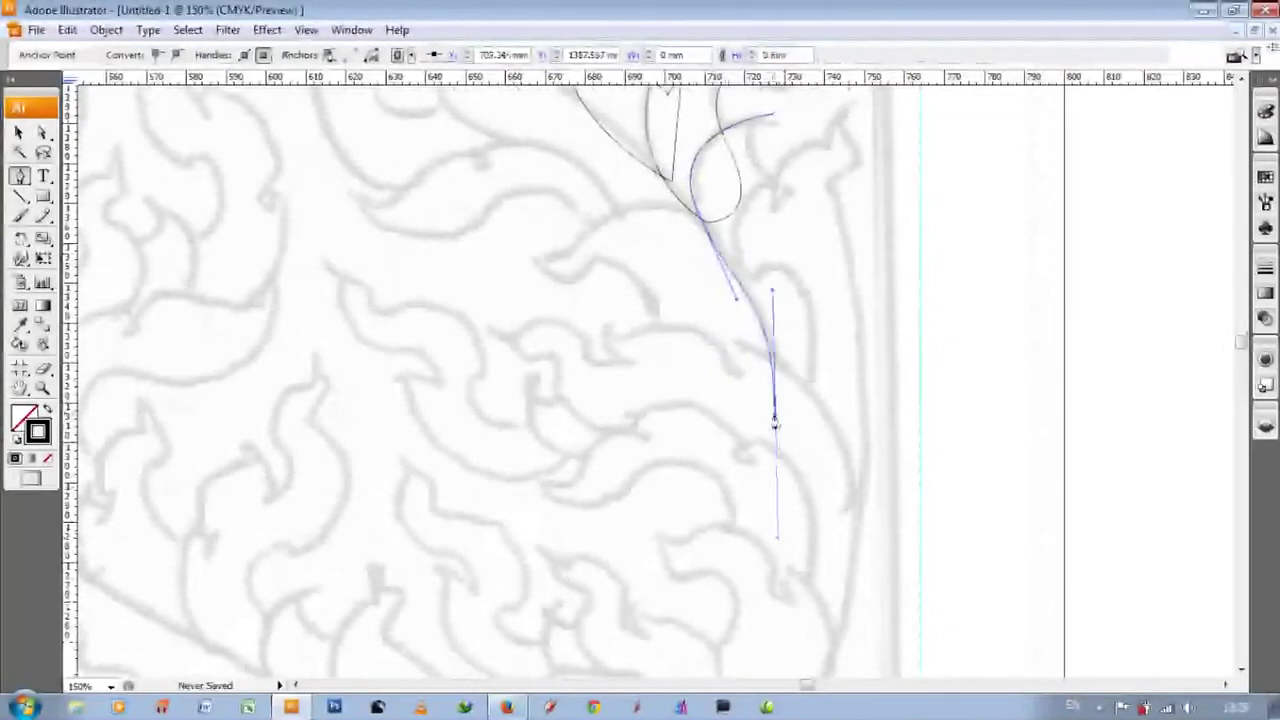
{"action": "scroll", "coordinate": [772, 520], "scroll_direction": "up", "scroll_amount": 7}
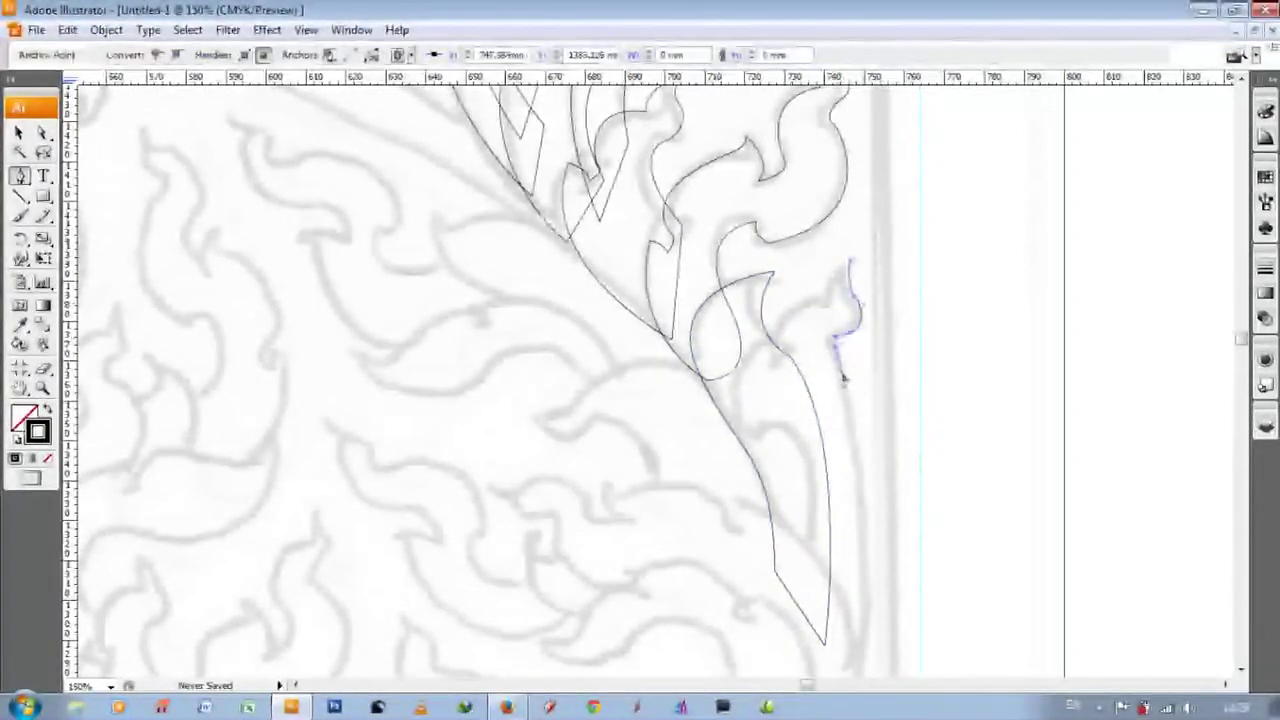
{"action": "scroll", "coordinate": [851, 338], "scroll_direction": "down", "scroll_amount": 5}
{"action": "scroll", "coordinate": [851, 338], "scroll_direction": "up", "scroll_amount": 3}
- Curve the outline down the right-border leaf and around its tip
{"action": "left_click_drag", "start_coordinate": [845, 572], "coordinate": [890, 420]}
{"action": "scroll", "coordinate": [890, 420], "scroll_direction": "up", "scroll_amount": 5}
{"action": "left_click_drag", "start_coordinate": [805, 440], "coordinate": [810, 500]}
{"action": "left_click_drag", "start_coordinate": [770, 378], "coordinate": [766, 390]}
{"action": "scroll", "coordinate": [768, 395], "scroll_direction": "up", "scroll_amount": 2}
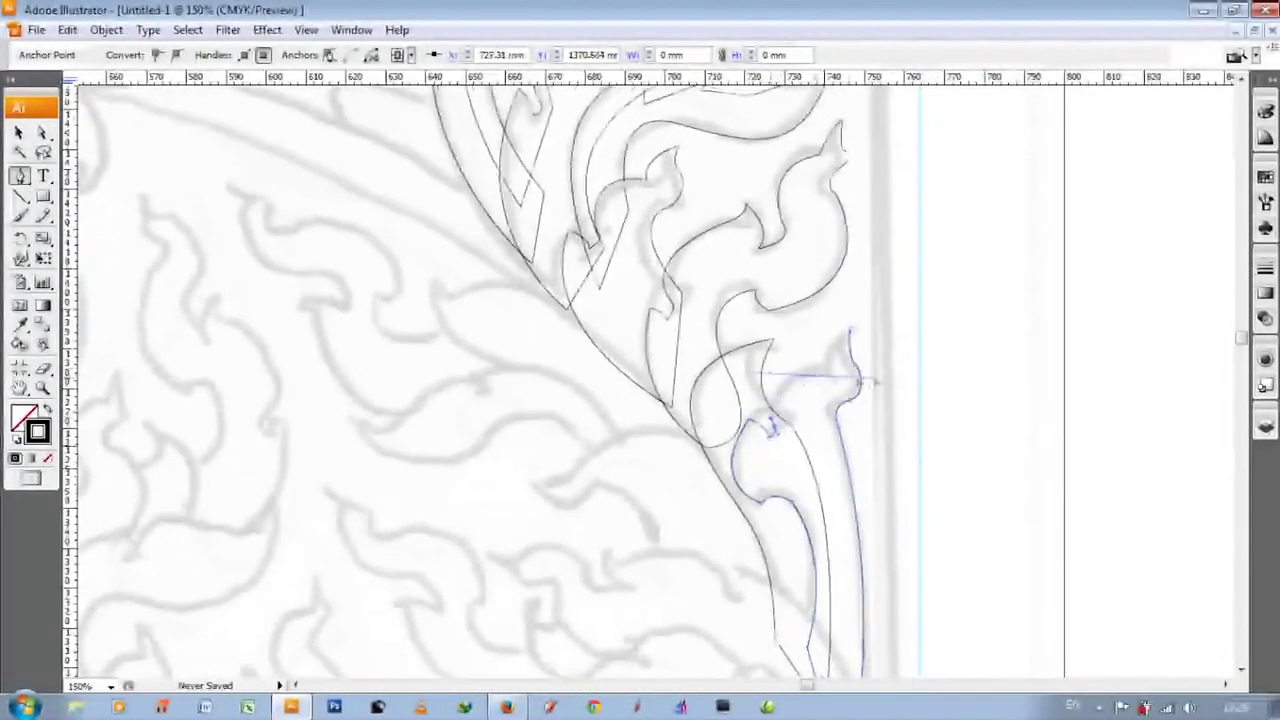
{"action": "left_click_drag", "start_coordinate": [818, 383], "coordinate": [820, 380]}
{"action": "scroll", "coordinate": [233, 232], "scroll_direction": "up", "scroll_amount": 2}
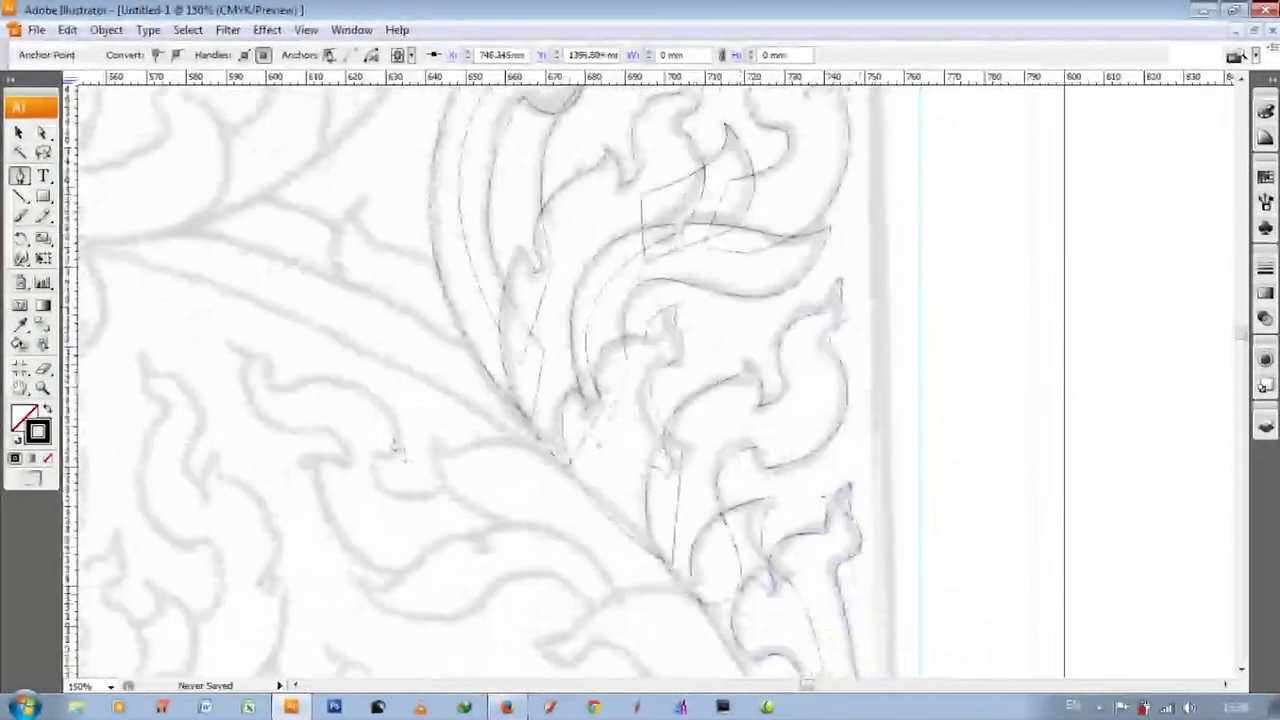
- Start the left leaf's outline with its first curved and corner anchors
{"action": "left_click", "coordinate": [233, 229]}
{"action": "left_click", "coordinate": [294, 265]}
{"action": "mouse_move", "coordinate": [397, 316]}
{"action": "left_mouse_down"}
{"action": "mouse_move", "coordinate": [412, 375]}
{"action": "mouse_move", "coordinate": [525, 387]}
{"action": "left_mouse_up"}
{"action": "left_click", "coordinate": [300, 353]}
{"action": "scroll", "coordinate": [330, 352], "scroll_direction": "up", "scroll_amount": 1}
{"action": "scroll", "coordinate": [314, 363], "scroll_direction": "up", "scroll_amount": 1}
- Close the left leaf outline along its lower edge, then close the stem shape
{"action": "left_click_drag", "start_coordinate": [244, 337], "coordinate": [255, 286]}
{"action": "left_click", "coordinate": [271, 332]}
{"action": "scroll", "coordinate": [430, 305], "scroll_direction": "down", "scroll_amount": 3}
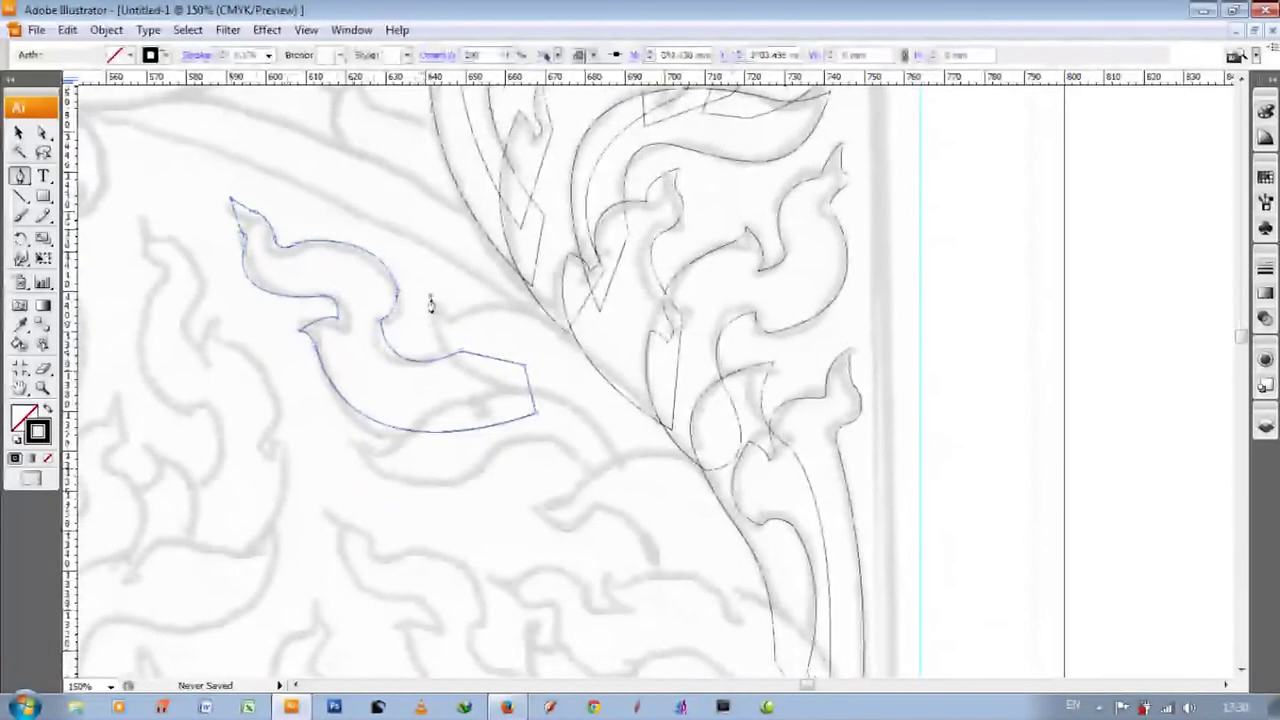
{"action": "scroll", "coordinate": [600, 430], "scroll_direction": "down", "scroll_amount": 1}
{"action": "left_click_drag", "start_coordinate": [620, 437], "coordinate": [735, 440]}
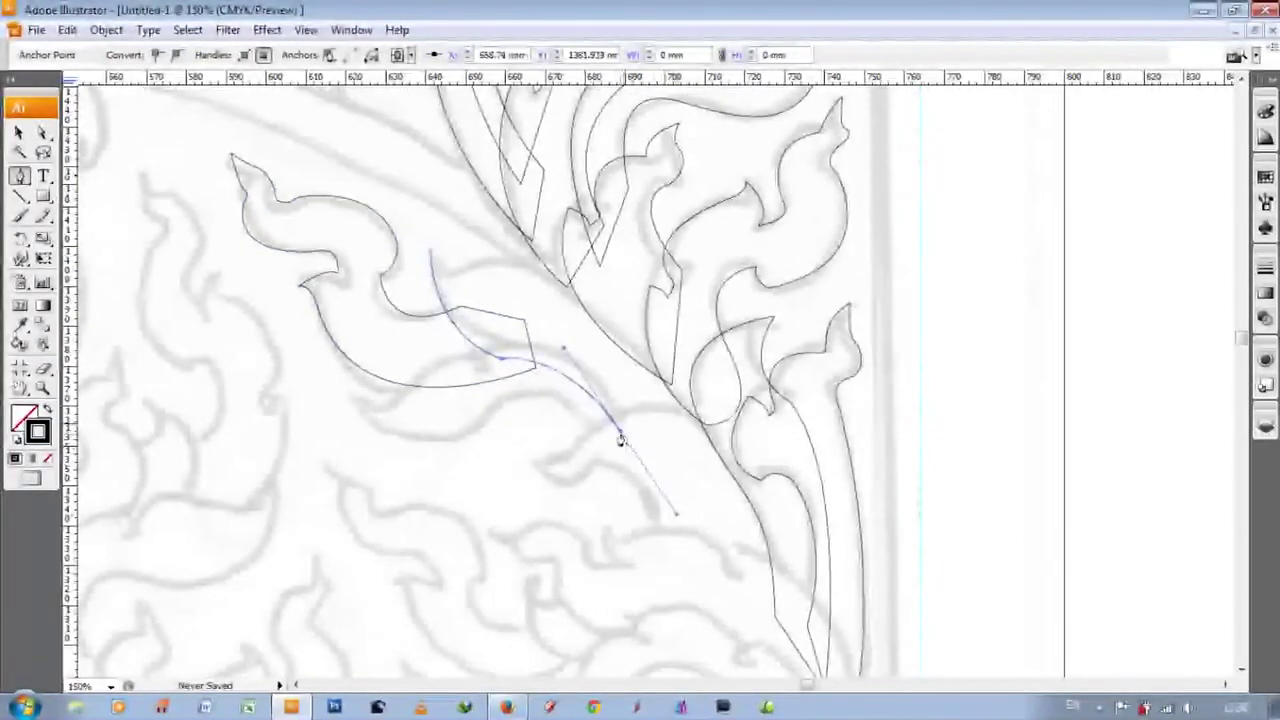
{"action": "scroll", "coordinate": [603, 318], "scroll_direction": "up", "scroll_amount": 2}
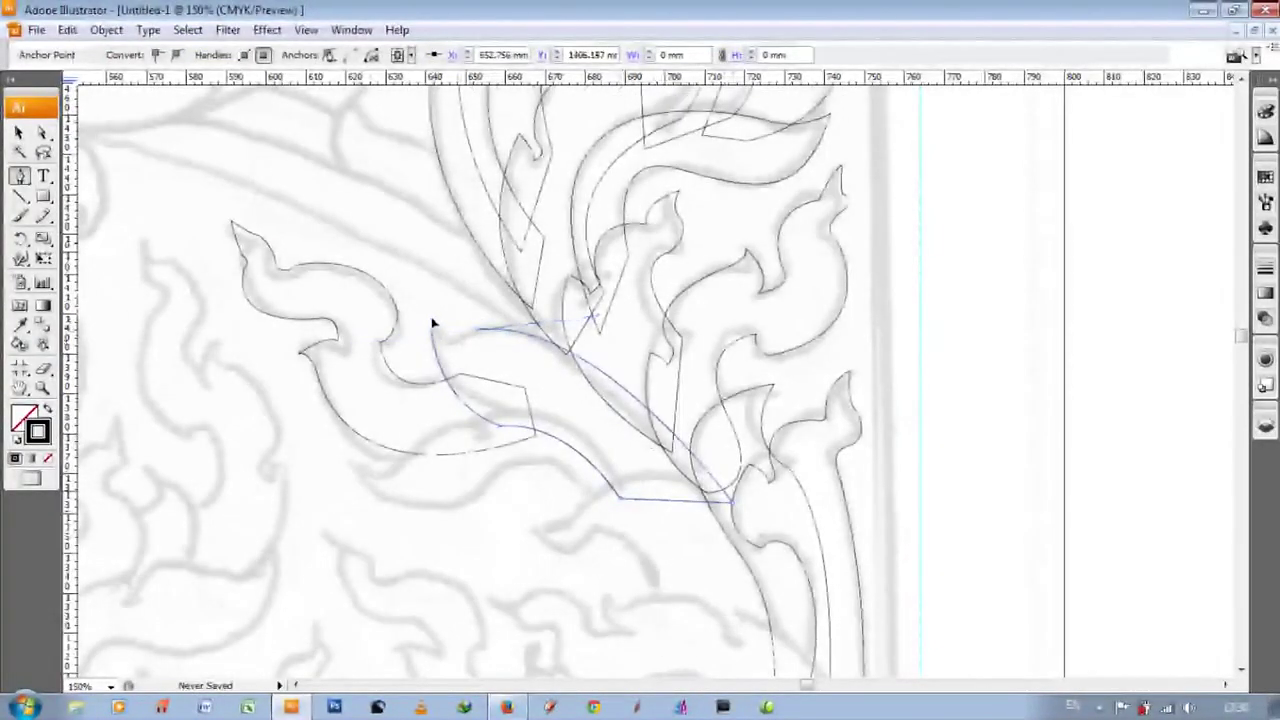
{"action": "left_click", "coordinate": [433, 323]}
- Trace and close the outline of the lower leaf
{"action": "scroll", "coordinate": [433, 323], "scroll_direction": "down", "scroll_amount": 1}
{"action": "mouse_move", "coordinate": [352, 397]}
{"action": "left_mouse_down"}
{"action": "mouse_move", "coordinate": [428, 357]}
{"action": "mouse_move", "coordinate": [503, 372]}
{"action": "left_mouse_up"}
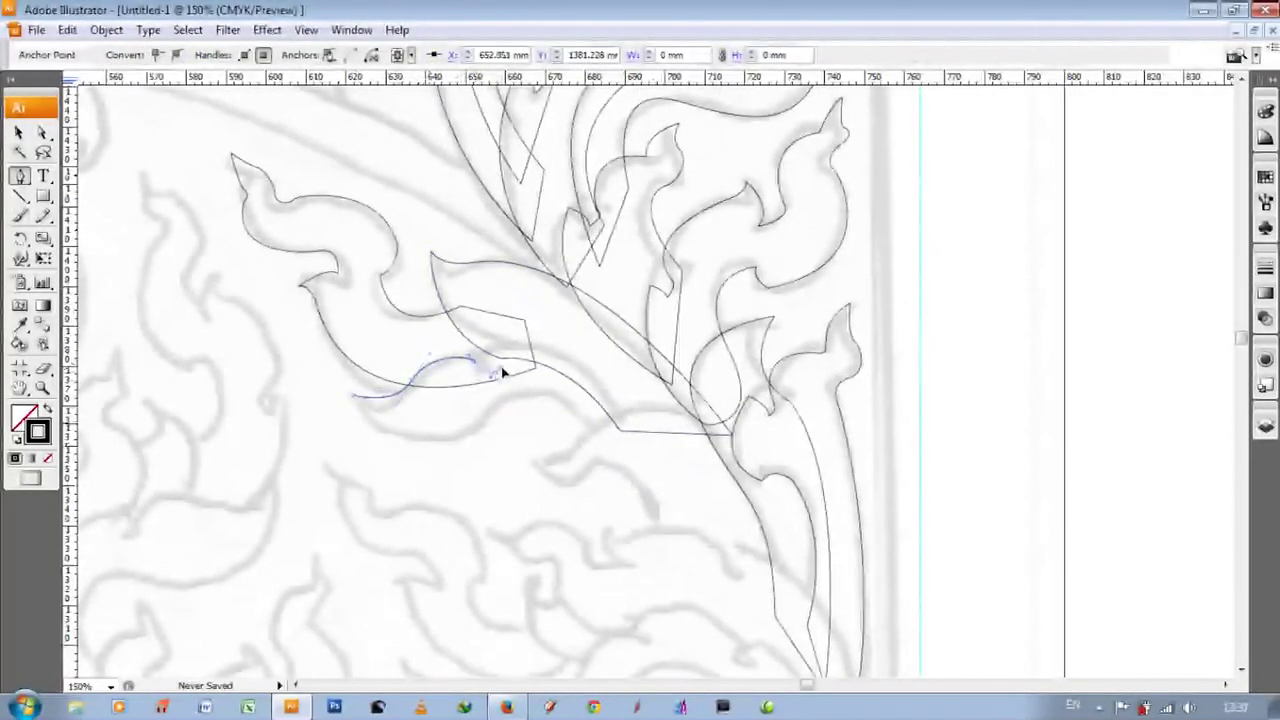
{"action": "scroll", "coordinate": [490, 350], "scroll_direction": "down", "scroll_amount": 1}
{"action": "left_click_drag", "start_coordinate": [648, 390], "coordinate": [739, 527]}
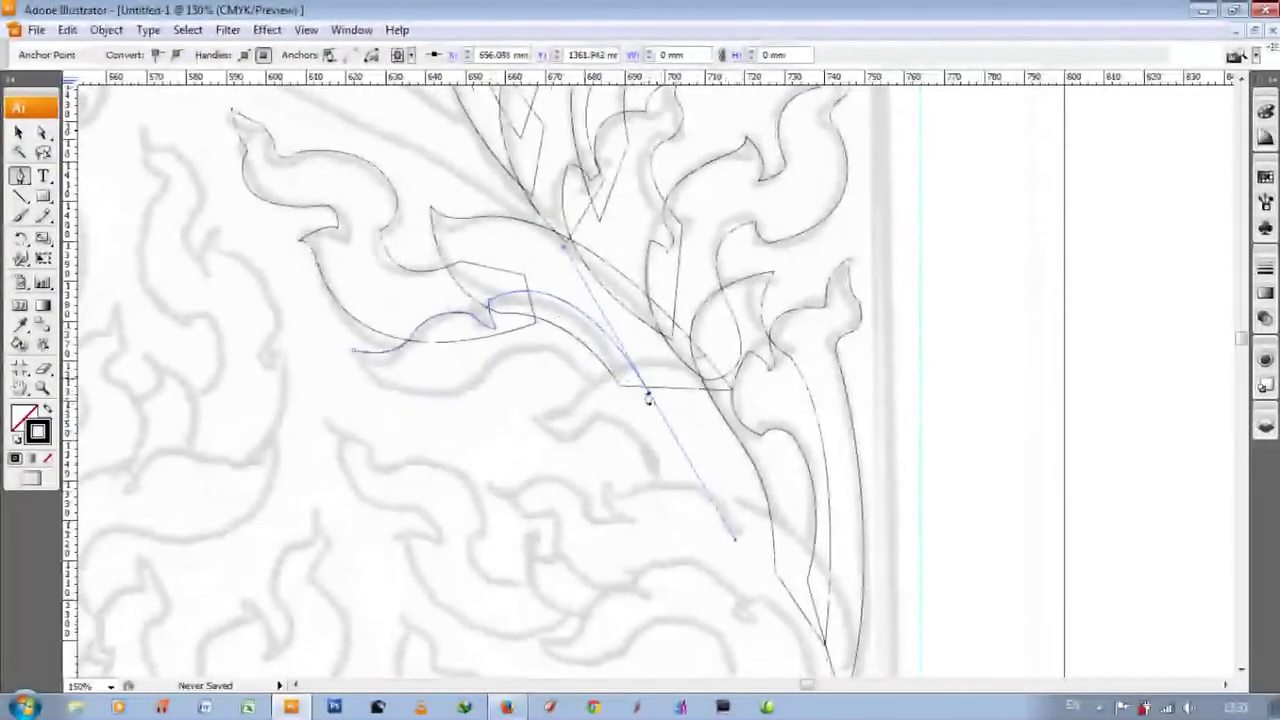
{"action": "left_click", "coordinate": [354, 354]}
- Start outlining the next flame below, curving down to a corner at its tip
{"action": "scroll", "coordinate": [600, 360], "scroll_direction": "down", "scroll_amount": 2}
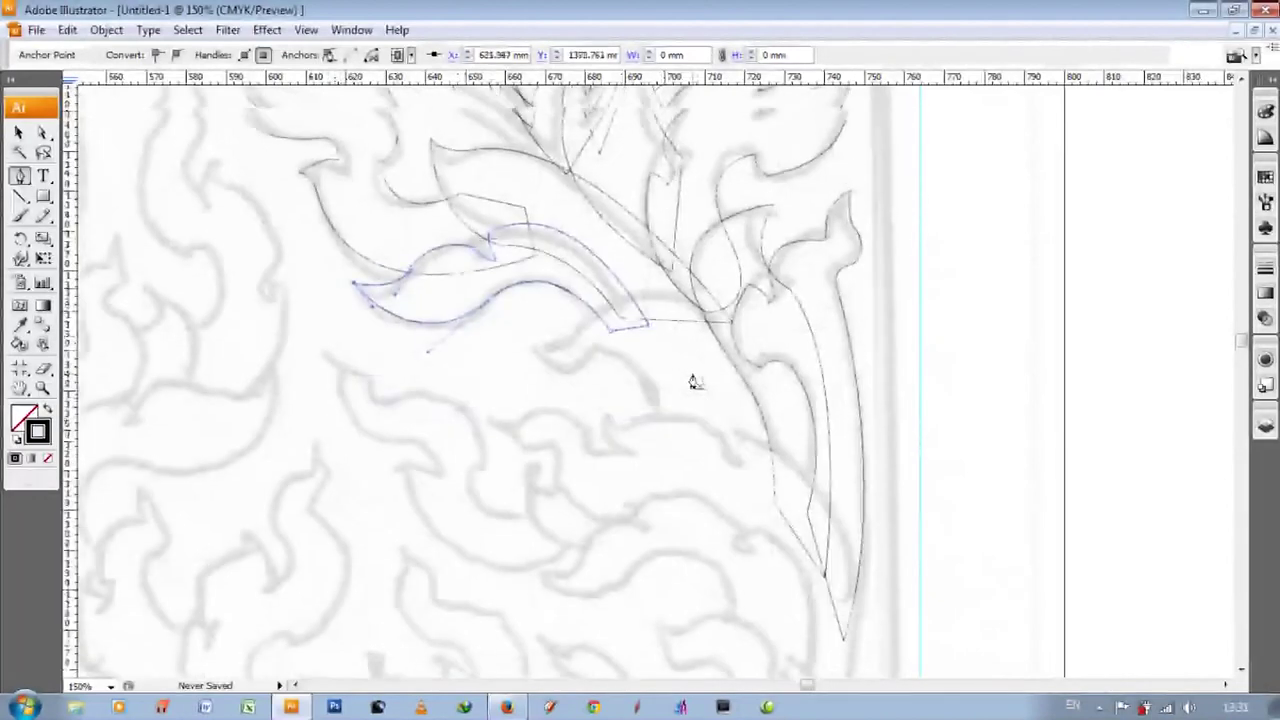
{"action": "scroll", "coordinate": [691, 380], "scroll_direction": "up", "scroll_amount": 2}
{"action": "scroll", "coordinate": [691, 380], "scroll_direction": "down", "scroll_amount": 2}
{"action": "left_click", "coordinate": [520, 298]}
{"action": "left_click_drag", "start_coordinate": [671, 391], "coordinate": [686, 463]}
{"action": "left_click", "coordinate": [786, 455]}
{"action": "scroll", "coordinate": [786, 463], "scroll_direction": "up", "scroll_amount": 1}
{"action": "scroll", "coordinate": [786, 463], "scroll_direction": "up", "scroll_amount": 1}
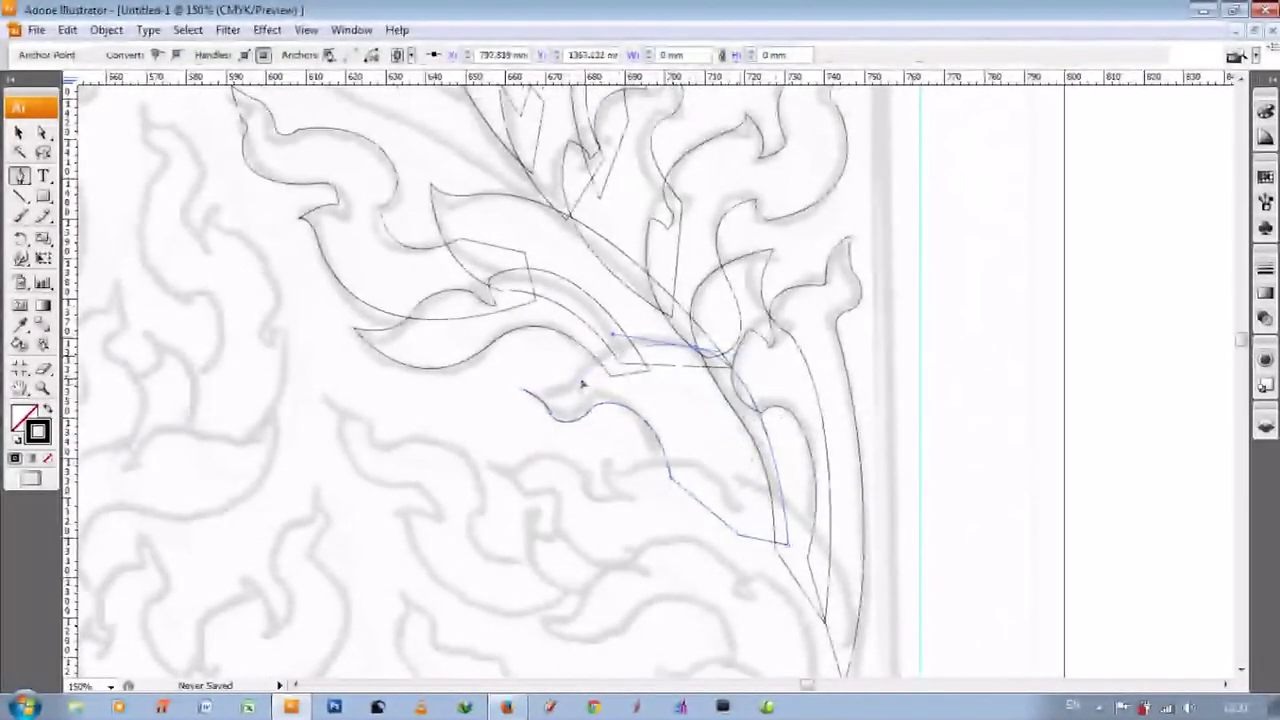
{"action": "scroll", "coordinate": [522, 393], "scroll_direction": "down", "scroll_amount": 2}
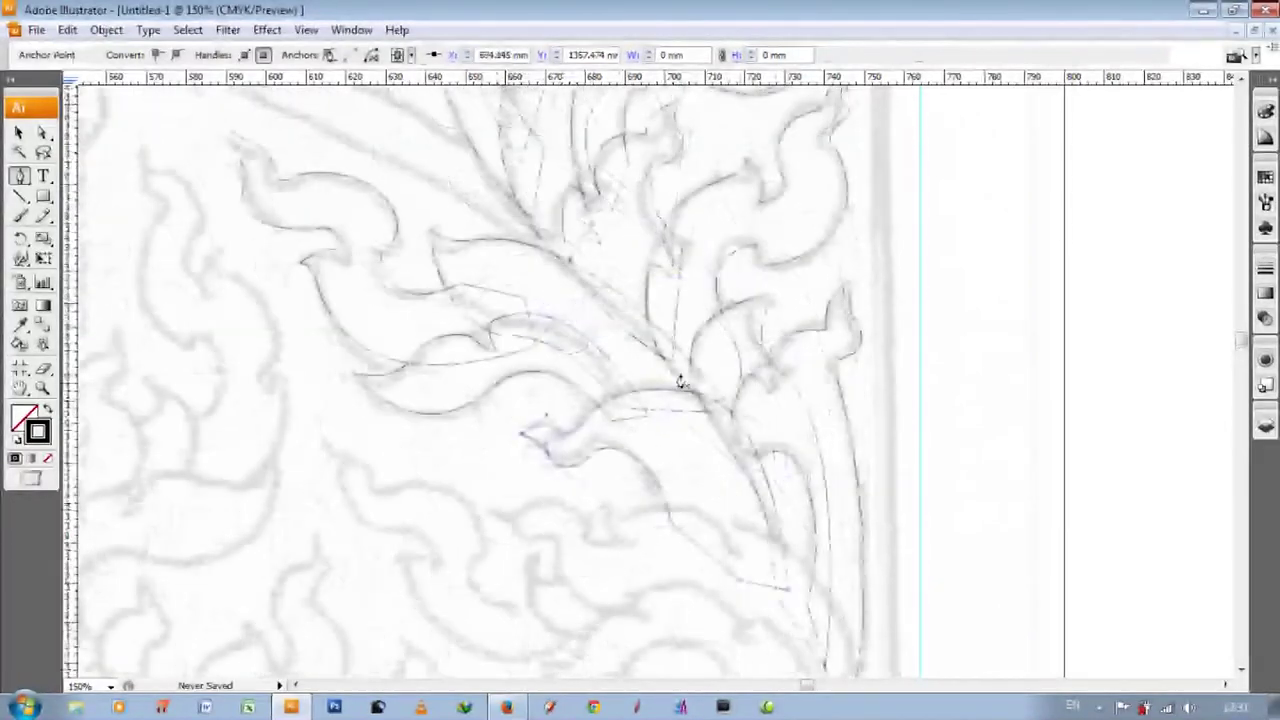
{"action": "scroll", "coordinate": [542, 388], "scroll_direction": "down", "scroll_amount": 2}
{"action": "scroll", "coordinate": [542, 388], "scroll_direction": "down", "scroll_amount": 2}
{"action": "scroll", "coordinate": [543, 300], "scroll_direction": "up", "scroll_amount": 3}
- Trace the wavy, hooked left flame and close its outline at the hook
{"action": "left_click", "coordinate": [328, 235]}
{"action": "left_click_drag", "start_coordinate": [371, 283], "coordinate": [405, 283]}
{"action": "scroll", "coordinate": [405, 283], "scroll_direction": "down", "scroll_amount": 1}
{"action": "left_click", "coordinate": [475, 340]}
{"action": "left_click_drag", "start_coordinate": [540, 385], "coordinate": [606, 380]}
{"action": "left_click", "coordinate": [606, 401]}
{"action": "mouse_move", "coordinate": [395, 342]}
{"action": "left_mouse_down"}
{"action": "mouse_move", "coordinate": [412, 356]}
{"action": "mouse_move", "coordinate": [432, 334]}
{"action": "left_mouse_up"}
{"action": "scroll", "coordinate": [432, 334], "scroll_direction": "up", "scroll_amount": 1}
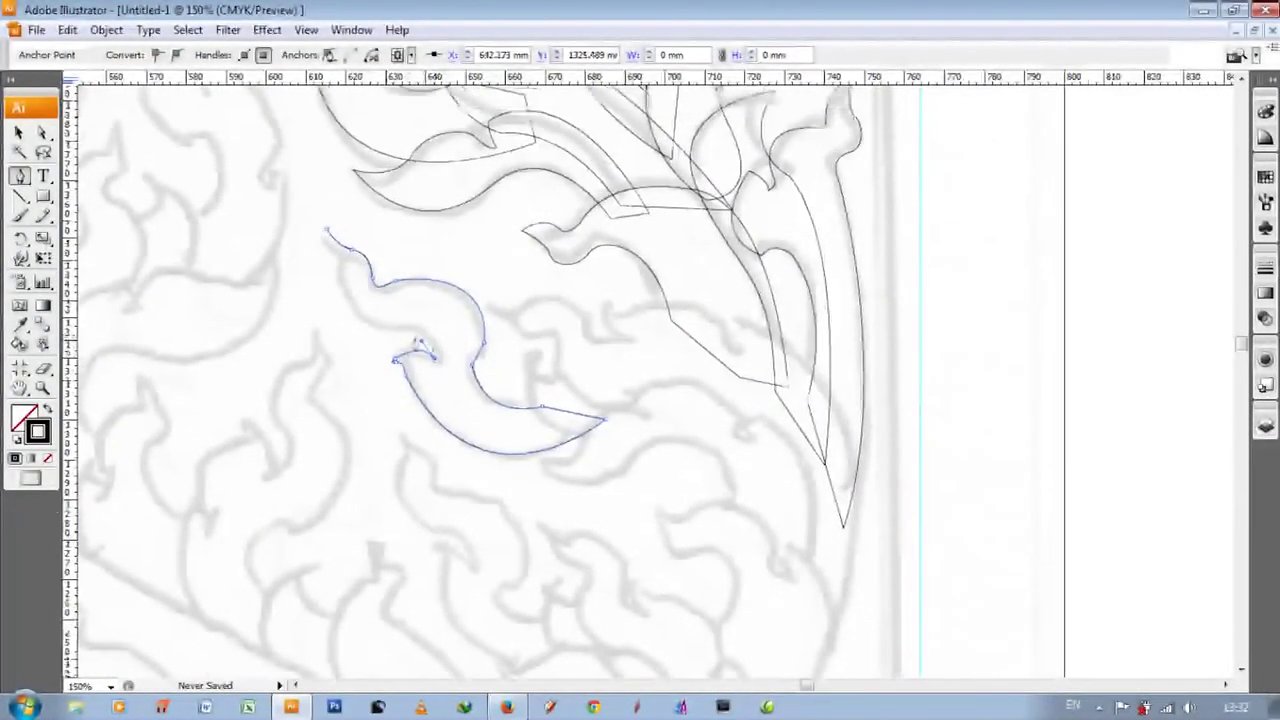
{"action": "left_click", "coordinate": [346, 288]}
{"action": "scroll", "coordinate": [347, 296], "scroll_direction": "up", "scroll_amount": 1}
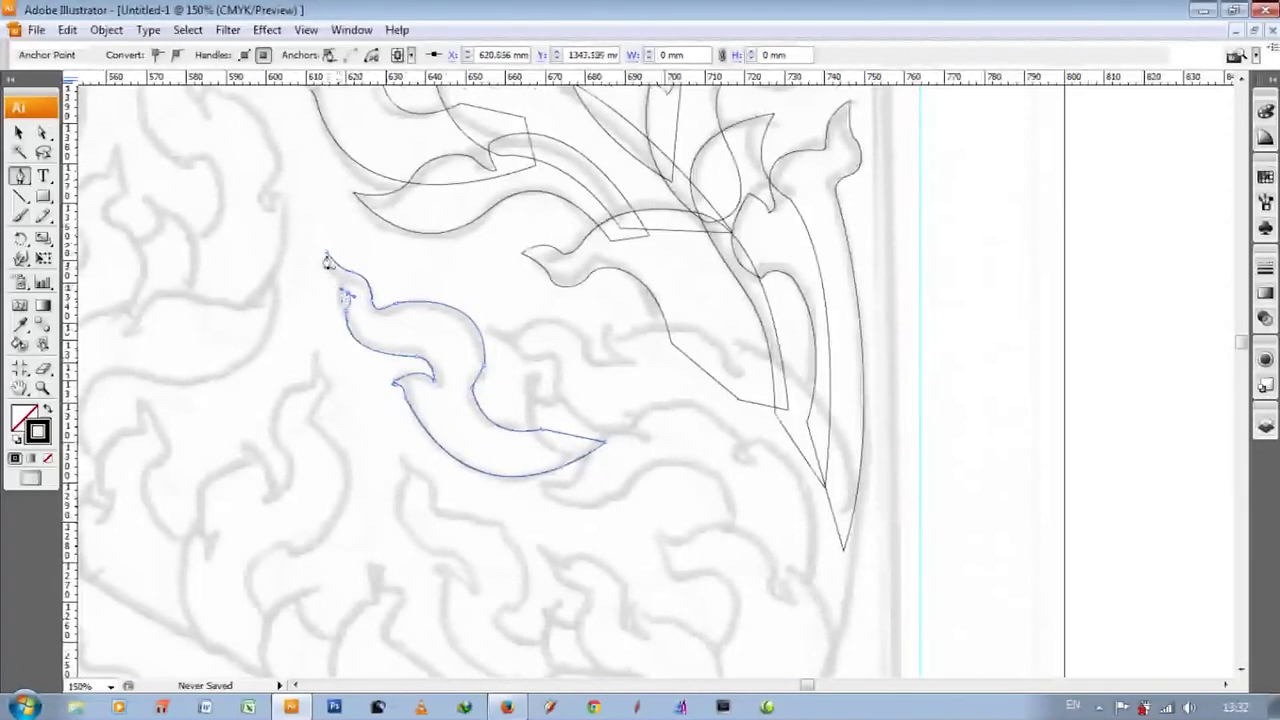
{"action": "scroll", "coordinate": [346, 296], "scroll_direction": "down", "scroll_amount": 4}
- Begin the overlapping flame's outline, curving from its base toward the right border
{"action": "left_click", "coordinate": [530, 285]}
{"action": "left_click_drag", "start_coordinate": [593, 377], "coordinate": [655, 365]}
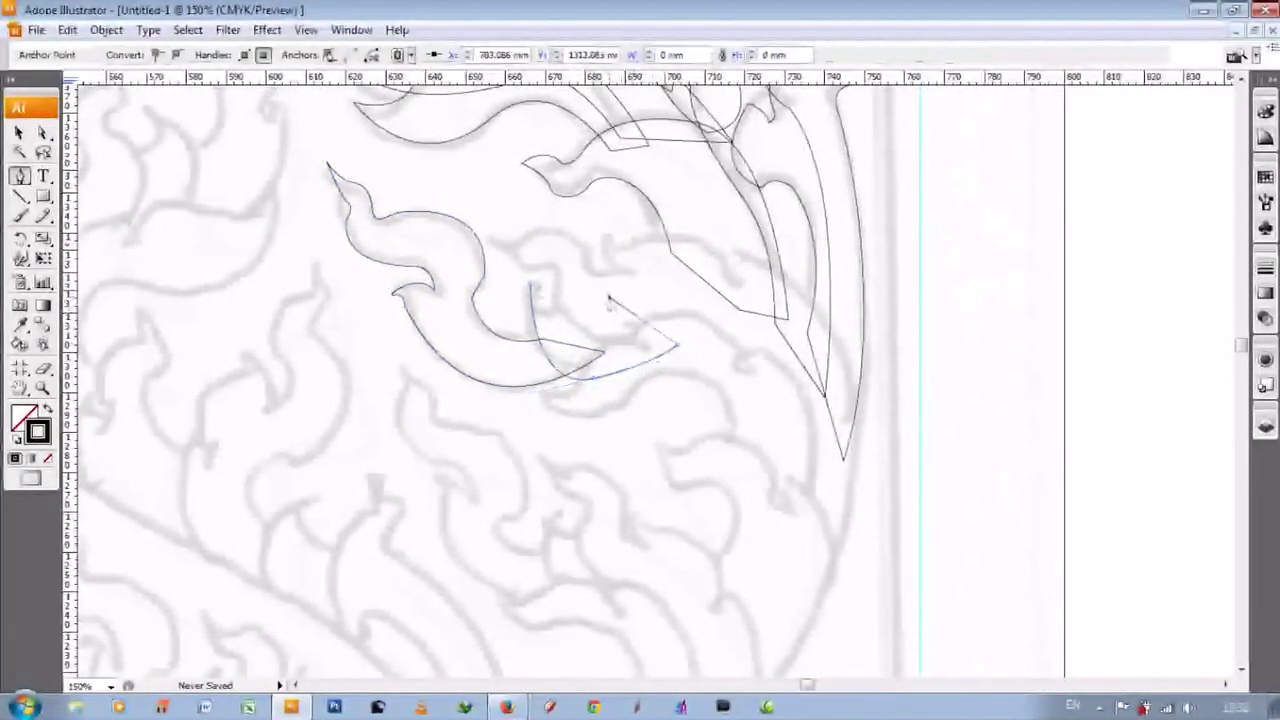
{"action": "scroll", "coordinate": [510, 235], "scroll_direction": "down", "scroll_amount": 2}
{"action": "left_click_drag", "start_coordinate": [622, 296], "coordinate": [636, 308]}
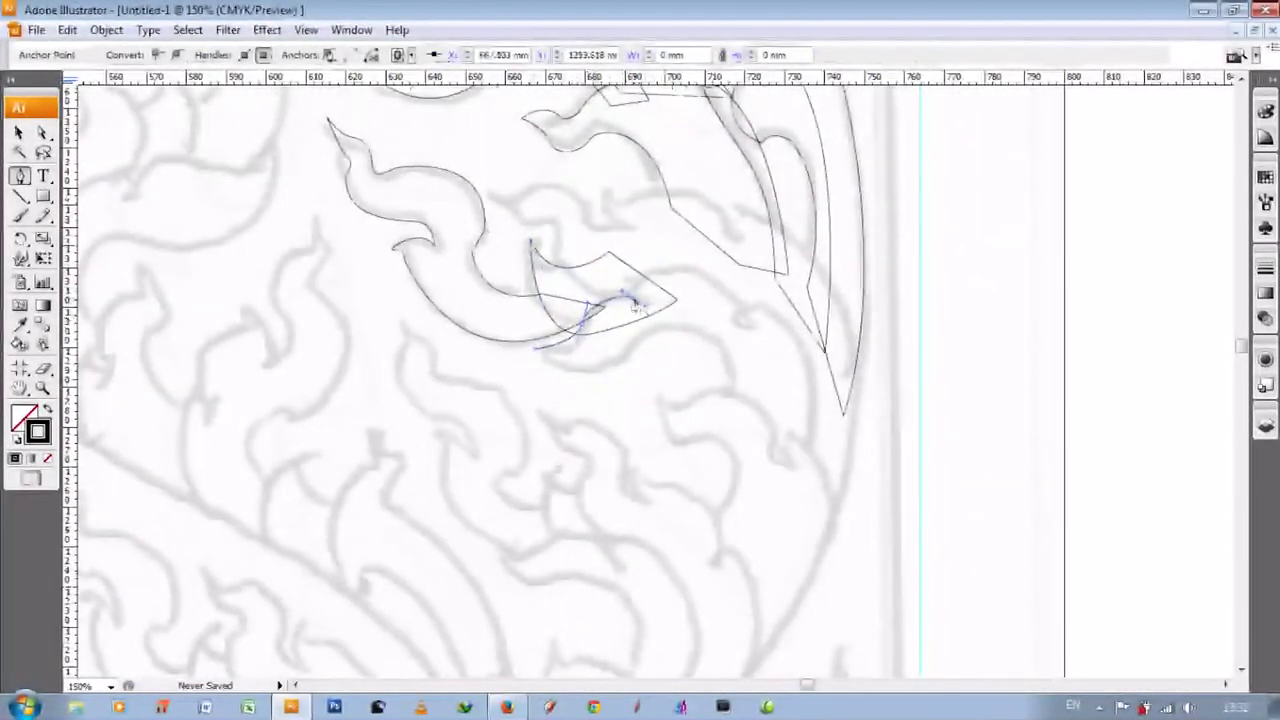
{"action": "left_click_drag", "start_coordinate": [734, 287], "coordinate": [755, 350]}
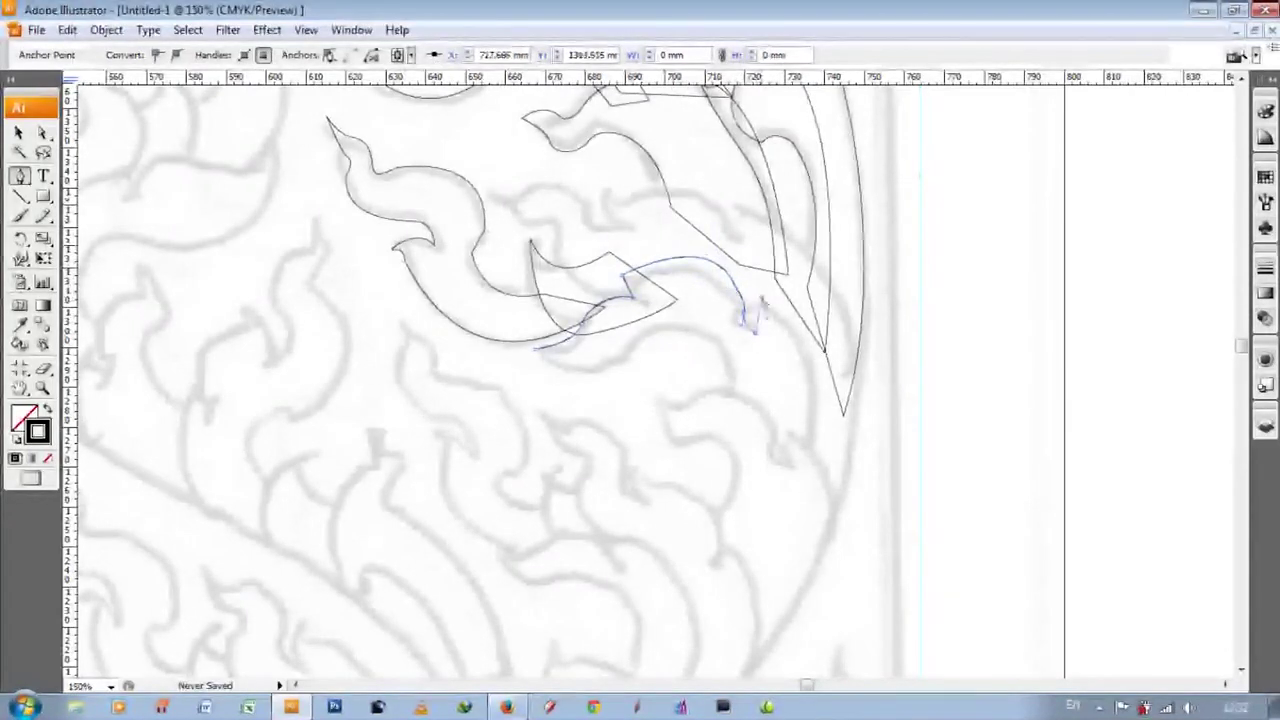
{"action": "scroll", "coordinate": [780, 400], "scroll_direction": "down", "scroll_amount": 3}
{"action": "scroll", "coordinate": [747, 378], "scroll_direction": "up", "scroll_amount": 4}
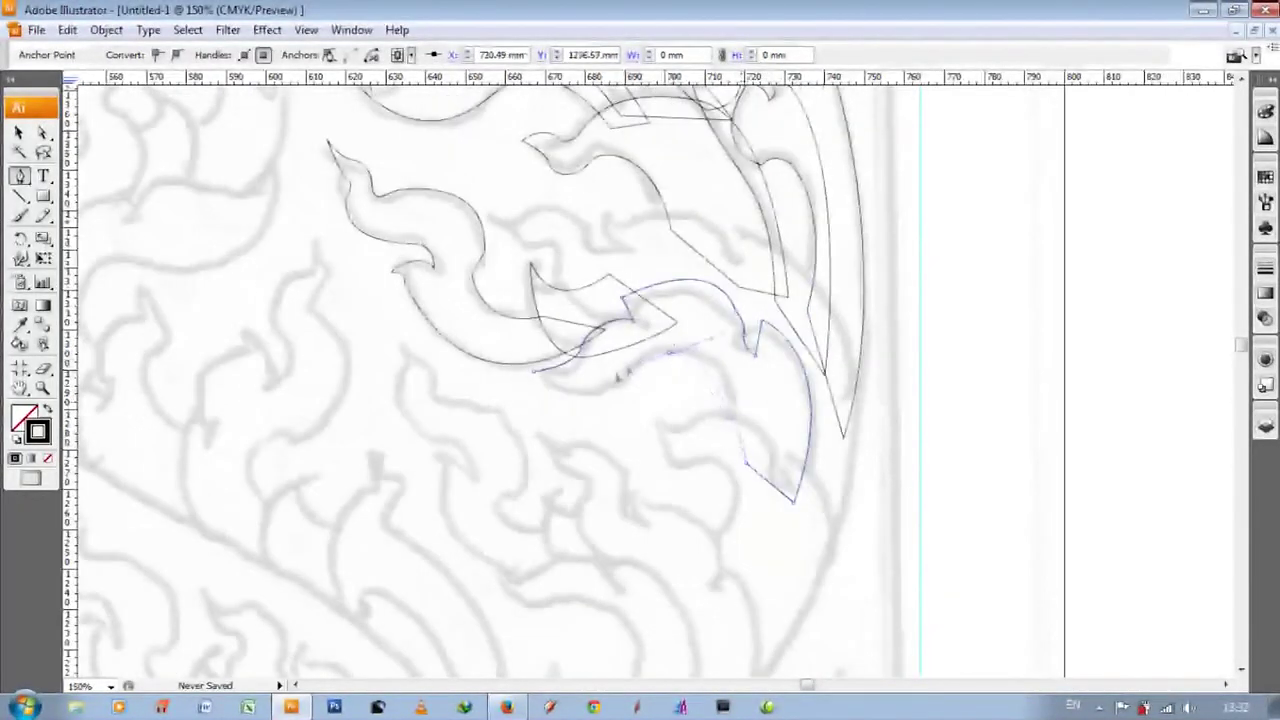
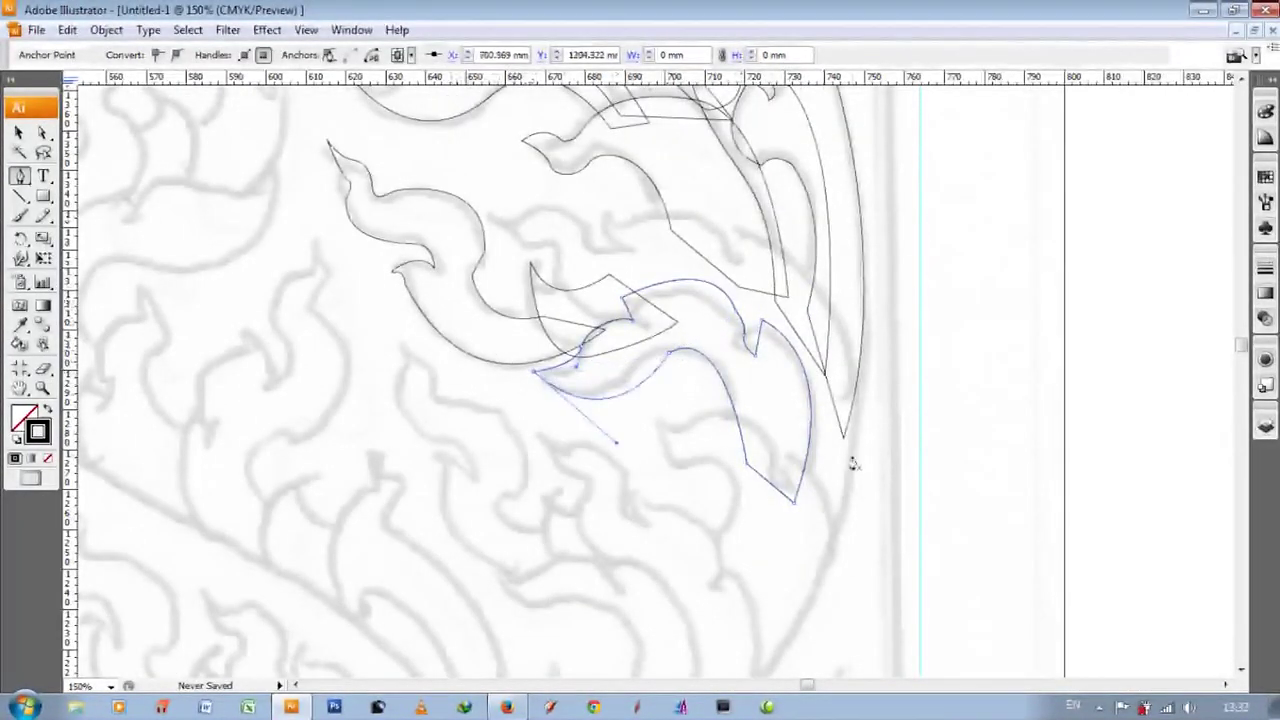
- Begin a new Pen outline at the next flame tip, curving it along the flame's edge
{"action": "left_click", "coordinate": [590, 233], "text": "ctrl"}
{"action": "left_click", "coordinate": [500, 206]}
{"action": "left_click_drag", "start_coordinate": [535, 208], "coordinate": [568, 210]}
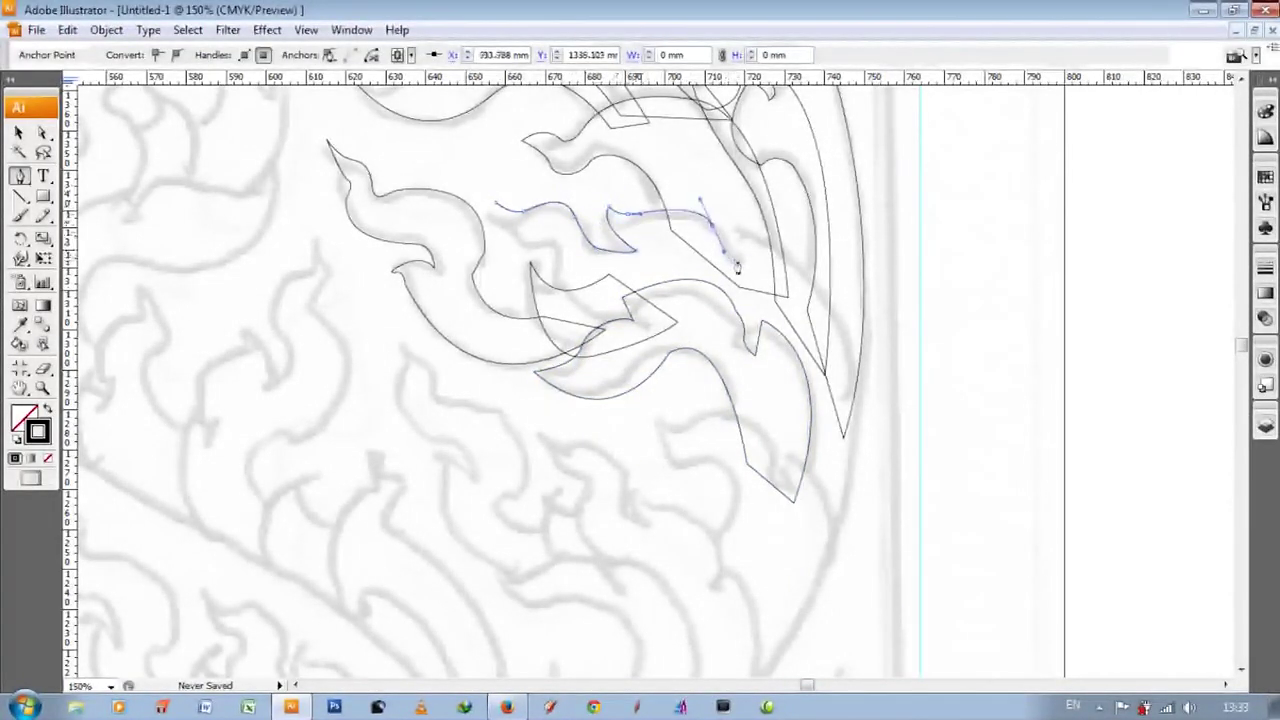
{"action": "scroll", "coordinate": [842, 370], "scroll_direction": "down", "scroll_amount": 6}
{"action": "scroll", "coordinate": [786, 483], "scroll_direction": "up", "scroll_amount": 3}
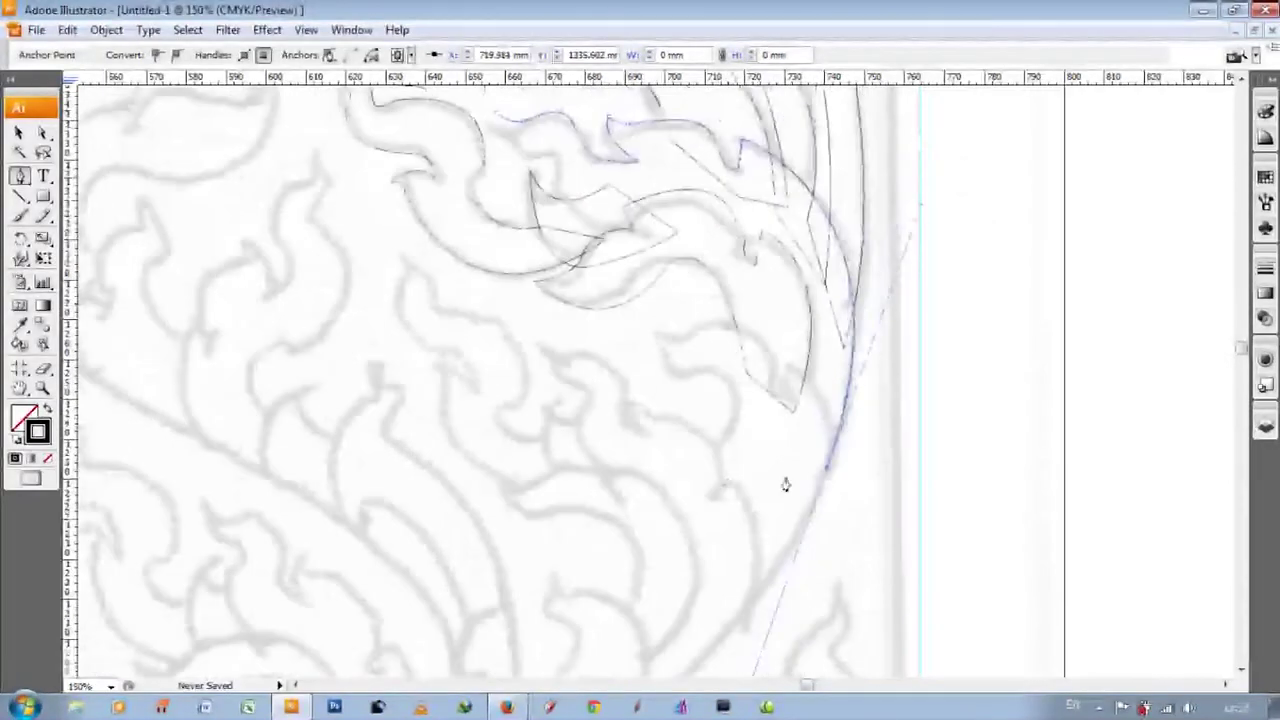
{"action": "scroll", "coordinate": [757, 500], "scroll_direction": "up", "scroll_amount": 3}
{"action": "scroll", "coordinate": [729, 420], "scroll_direction": "up", "scroll_amount": 3}
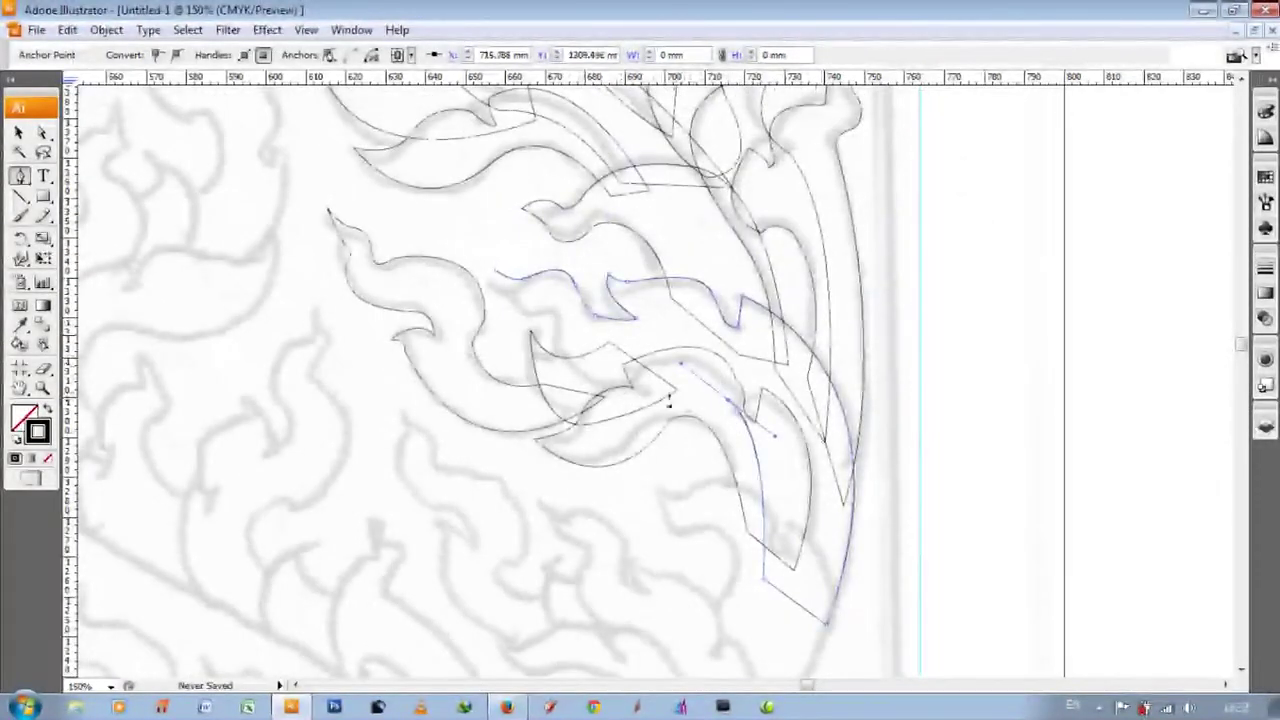
{"action": "scroll", "coordinate": [610, 380], "scroll_direction": "up", "scroll_amount": 1}
{"action": "left_click_drag", "start_coordinate": [556, 345], "coordinate": [554, 267]}
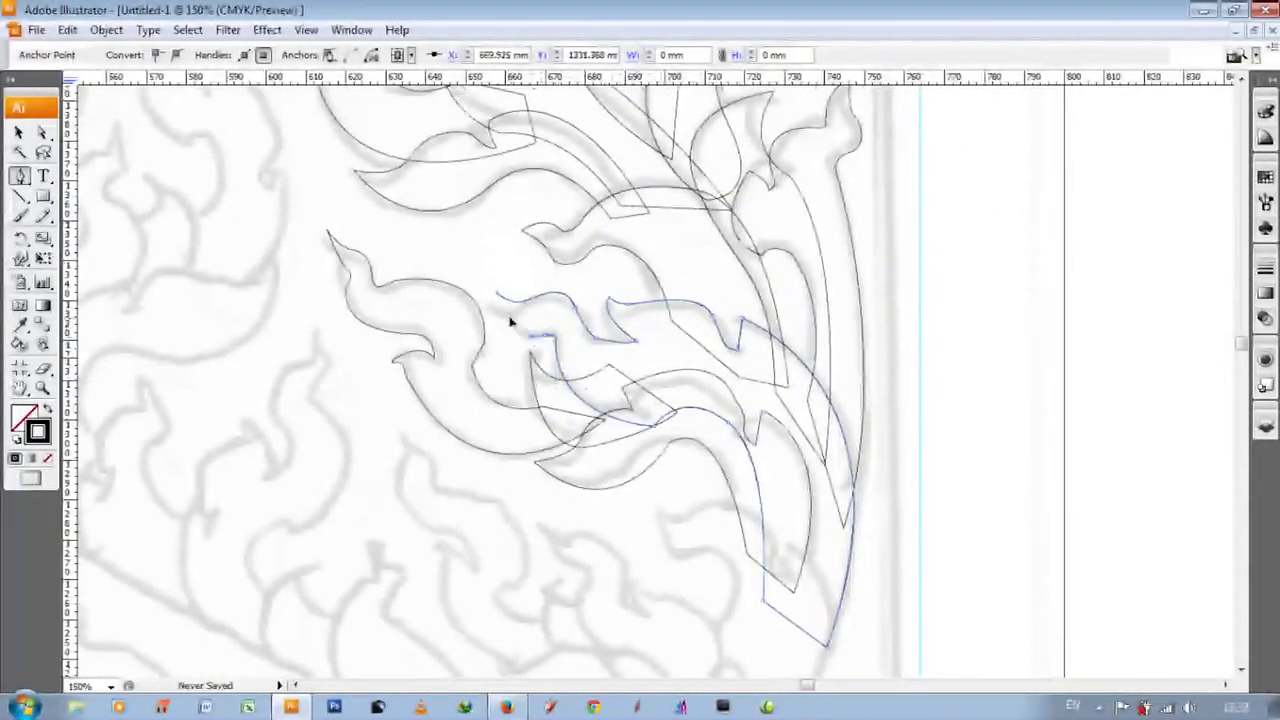
{"action": "scroll", "coordinate": [600, 340], "scroll_direction": "down", "scroll_amount": 8}
- Extend the flame outline with curved anchors following the sketched curve
{"action": "left_click_drag", "start_coordinate": [672, 307], "coordinate": [700, 312]}
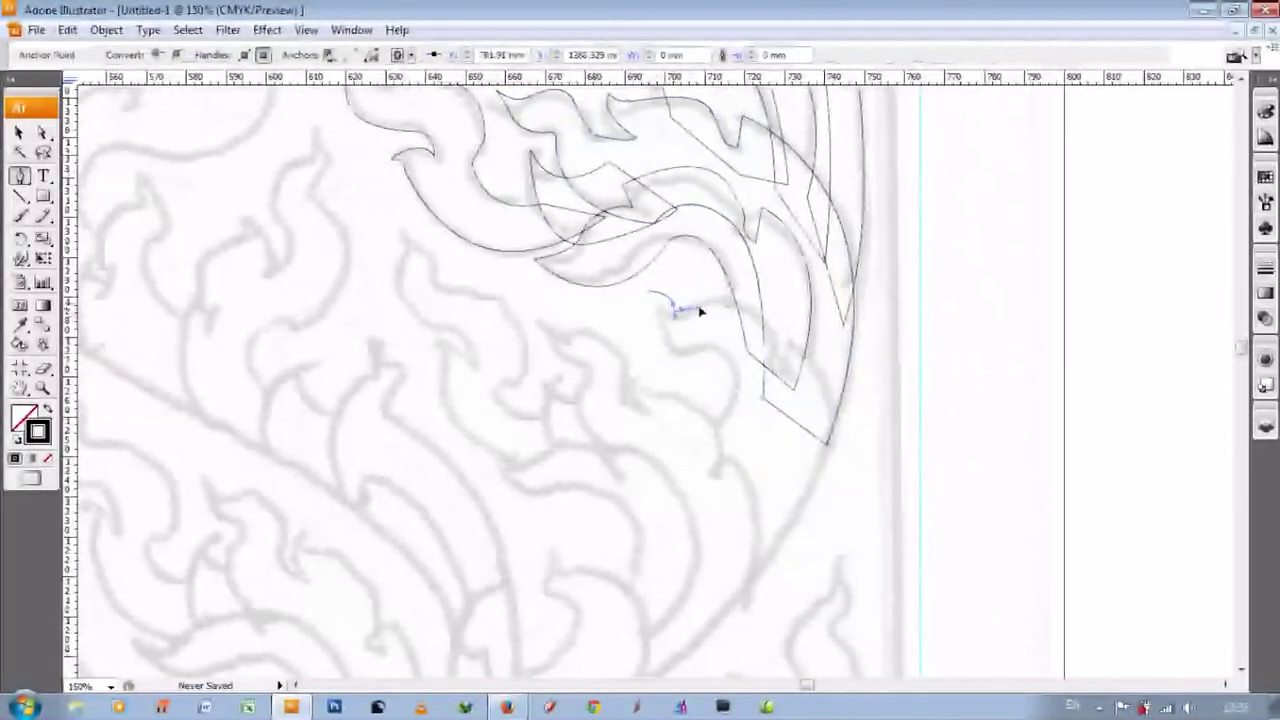
{"action": "scroll", "coordinate": [760, 390], "scroll_direction": "down", "scroll_amount": 8}
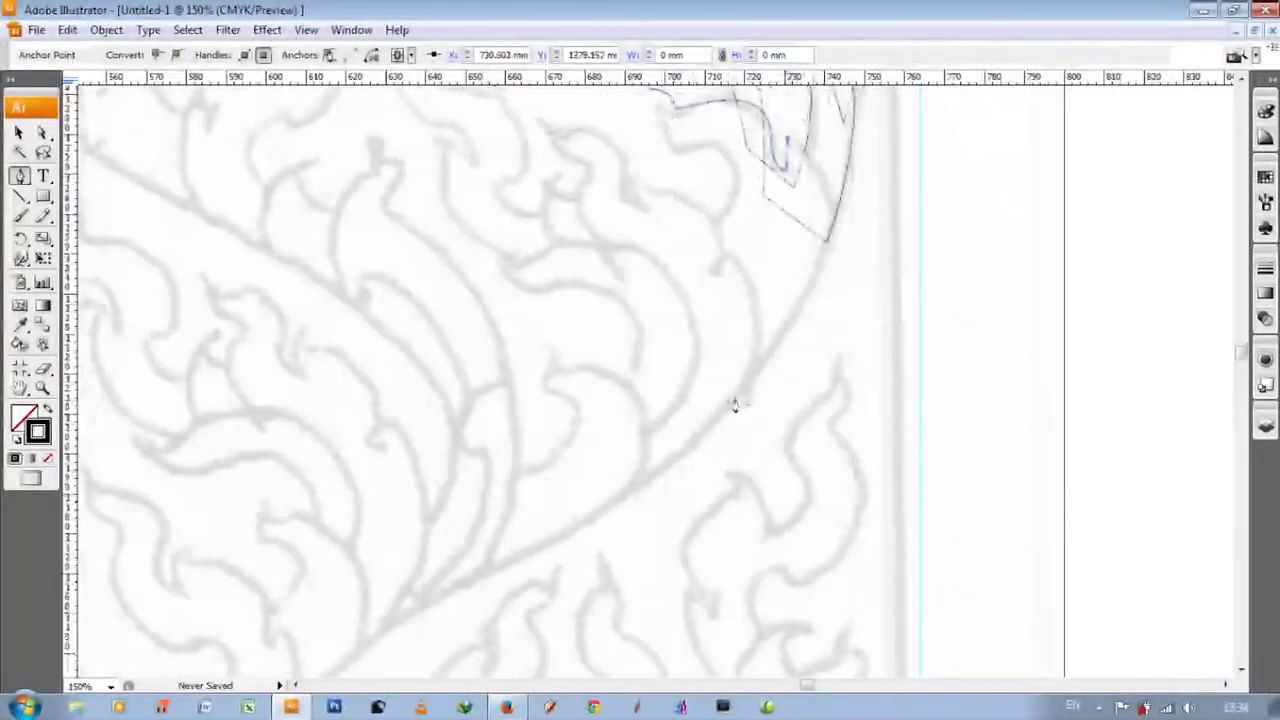
{"action": "scroll", "coordinate": [726, 446], "scroll_direction": "up", "scroll_amount": 2}
{"action": "left_click", "coordinate": [726, 446]}
{"action": "scroll", "coordinate": [714, 383], "scroll_direction": "up", "scroll_amount": 4}
{"action": "mouse_move", "coordinate": [700, 443]}
{"action": "left_mouse_down"}
{"action": "mouse_move", "coordinate": [714, 383]}
{"action": "mouse_move", "coordinate": [660, 345]}
{"action": "left_mouse_up"}
{"action": "scroll", "coordinate": [700, 370], "scroll_direction": "up", "scroll_amount": 3}
{"action": "scroll", "coordinate": [634, 391], "scroll_direction": "down", "scroll_amount": 2}
{"action": "scroll", "coordinate": [634, 391], "scroll_direction": "up", "scroll_amount": 2}
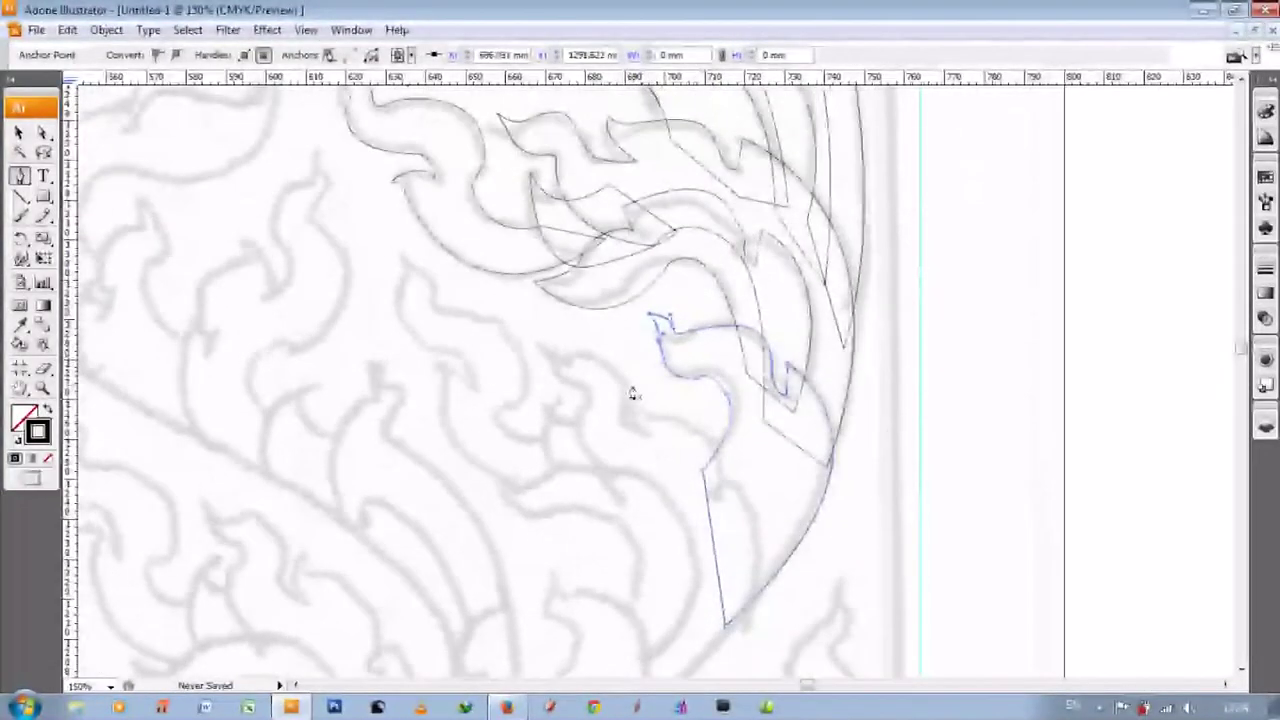
{"action": "scroll", "coordinate": [632, 390], "scroll_direction": "up", "scroll_amount": 8}
{"action": "scroll", "coordinate": [632, 390], "scroll_direction": "down", "scroll_amount": 10}
- Start a leaf outline at its tip, curving along the inner edge to a corner at the notch
{"action": "left_click", "coordinate": [398, 150]}
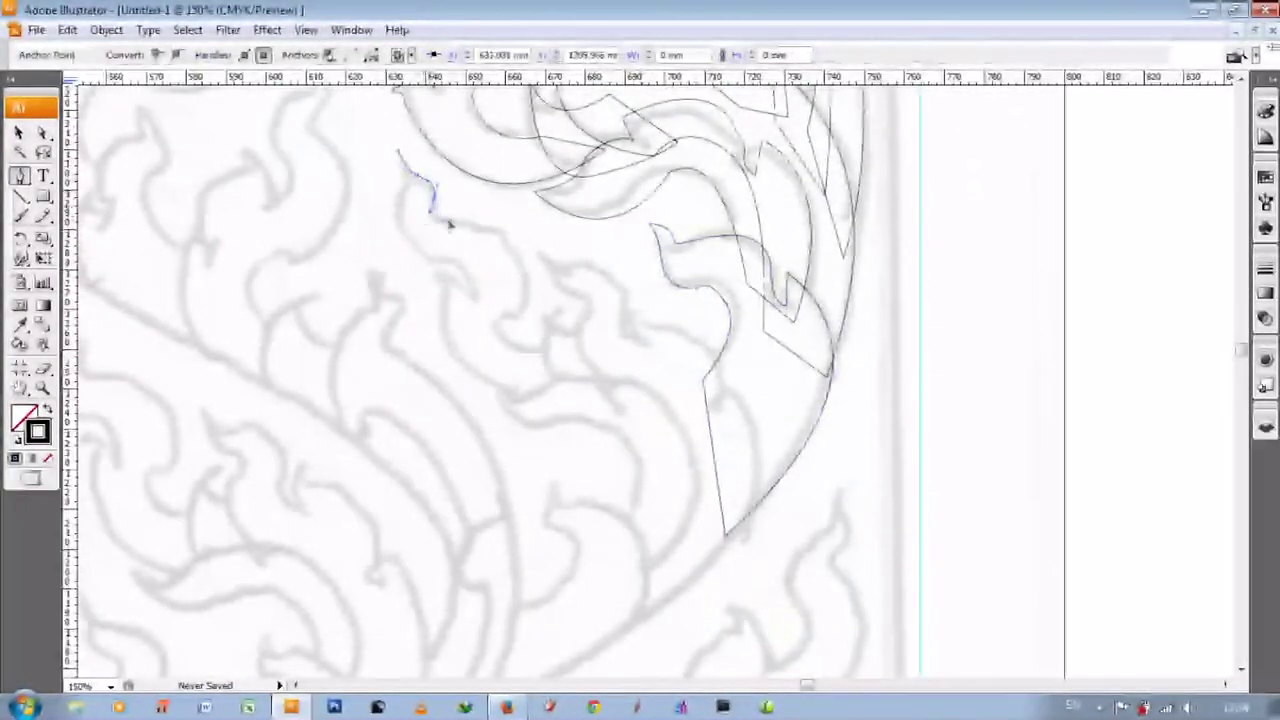
{"action": "left_click", "coordinate": [460, 222]}
{"action": "mouse_move", "coordinate": [531, 305]}
{"action": "left_mouse_down"}
{"action": "mouse_move", "coordinate": [532, 357]}
{"action": "mouse_move", "coordinate": [526, 311]}
{"action": "left_mouse_up"}
{"action": "left_click", "coordinate": [588, 397]}
{"action": "scroll", "coordinate": [588, 397], "scroll_direction": "up", "scroll_amount": 1}
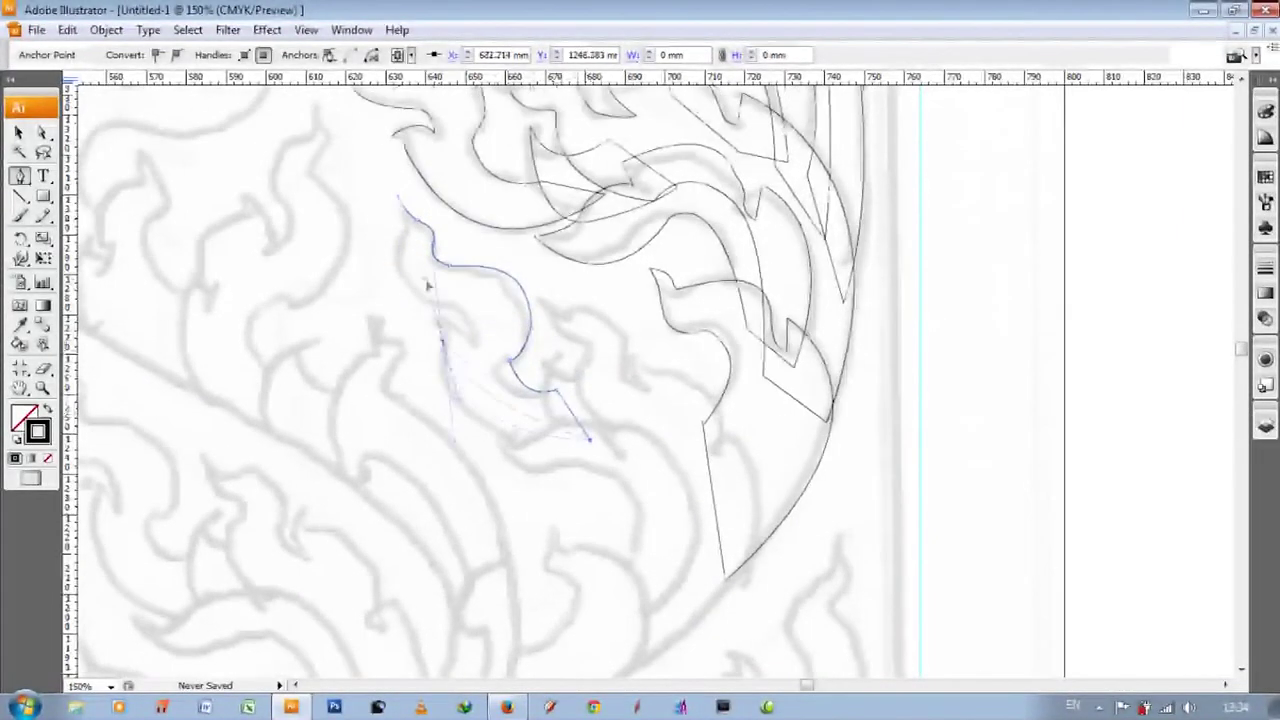
{"action": "scroll", "coordinate": [477, 342], "scroll_direction": "up", "scroll_amount": 1}
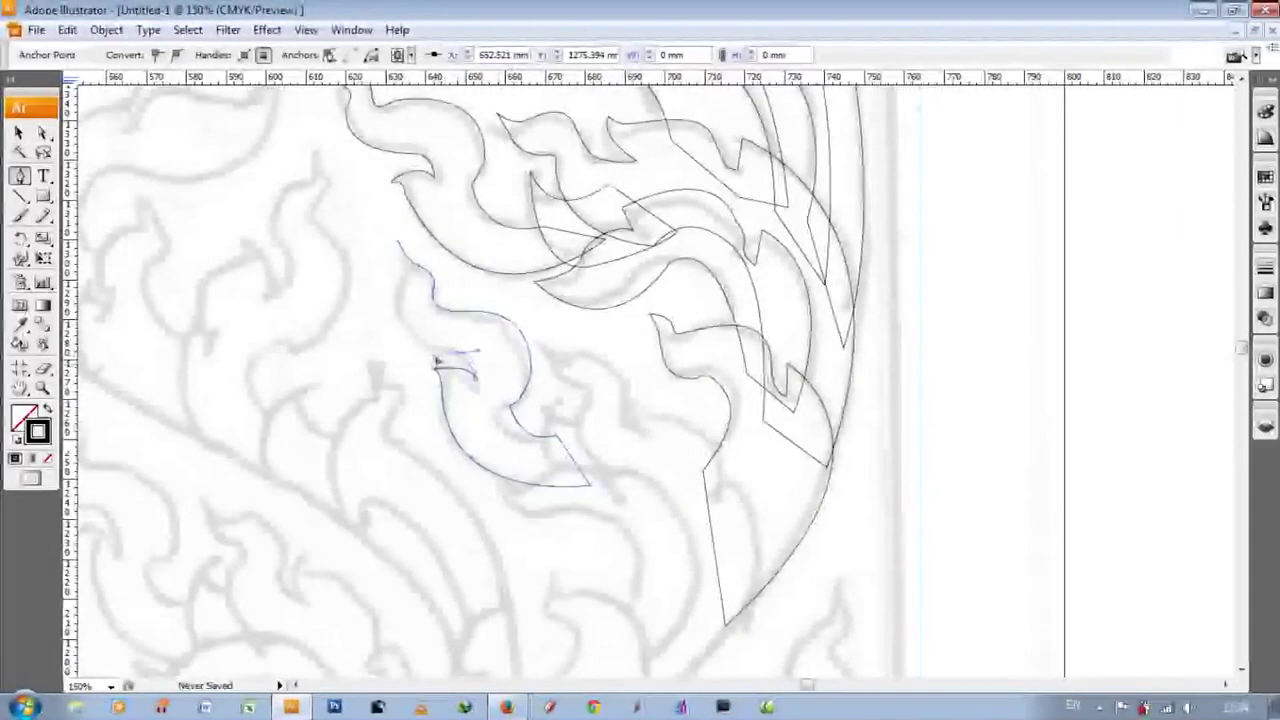
{"action": "scroll", "coordinate": [440, 365], "scroll_direction": "up", "scroll_amount": 1}
{"action": "scroll", "coordinate": [397, 270], "scroll_direction": "down", "scroll_amount": 2}
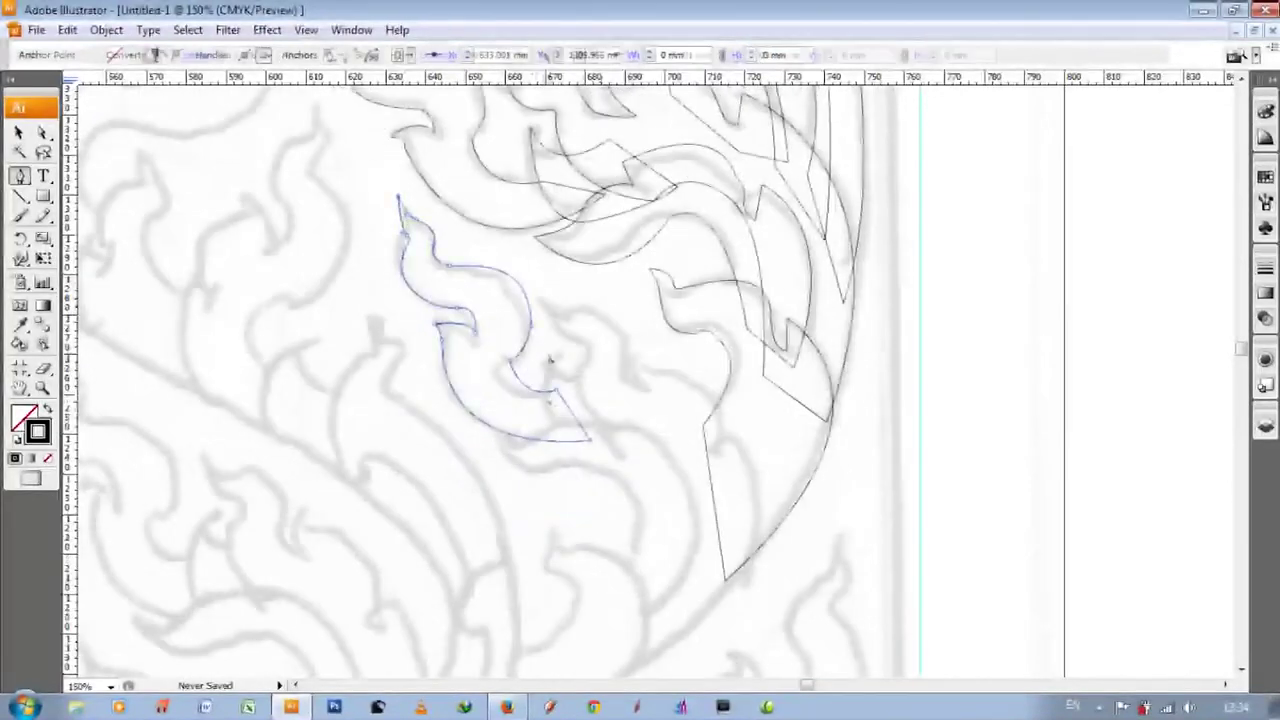
- Continue the leaf outline with curved segments along the sketch's lower corner
{"action": "mouse_move", "coordinate": [632, 452]}
{"action": "left_mouse_down"}
{"action": "mouse_move", "coordinate": [610, 388]}
{"action": "mouse_move", "coordinate": [619, 393]}
{"action": "left_mouse_up"}
{"action": "scroll", "coordinate": [688, 488], "scroll_direction": "up", "scroll_amount": 1}
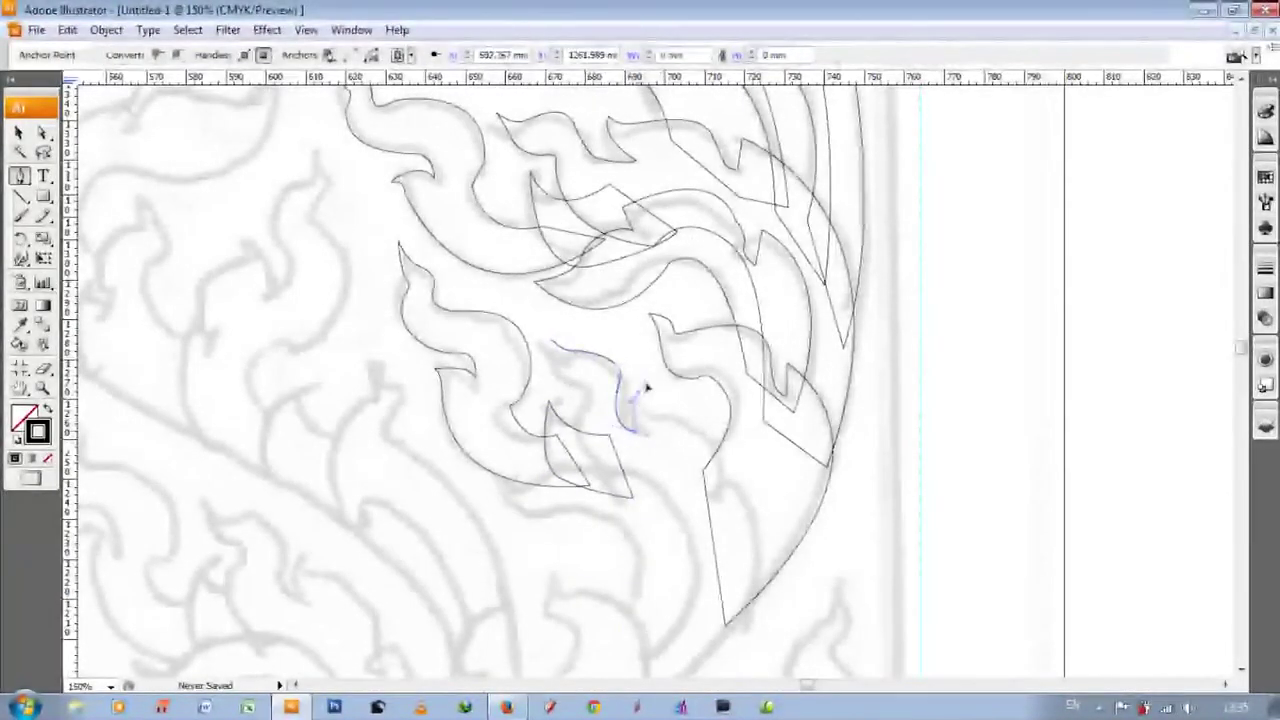
{"action": "scroll", "coordinate": [676, 412], "scroll_direction": "down", "scroll_amount": 2}
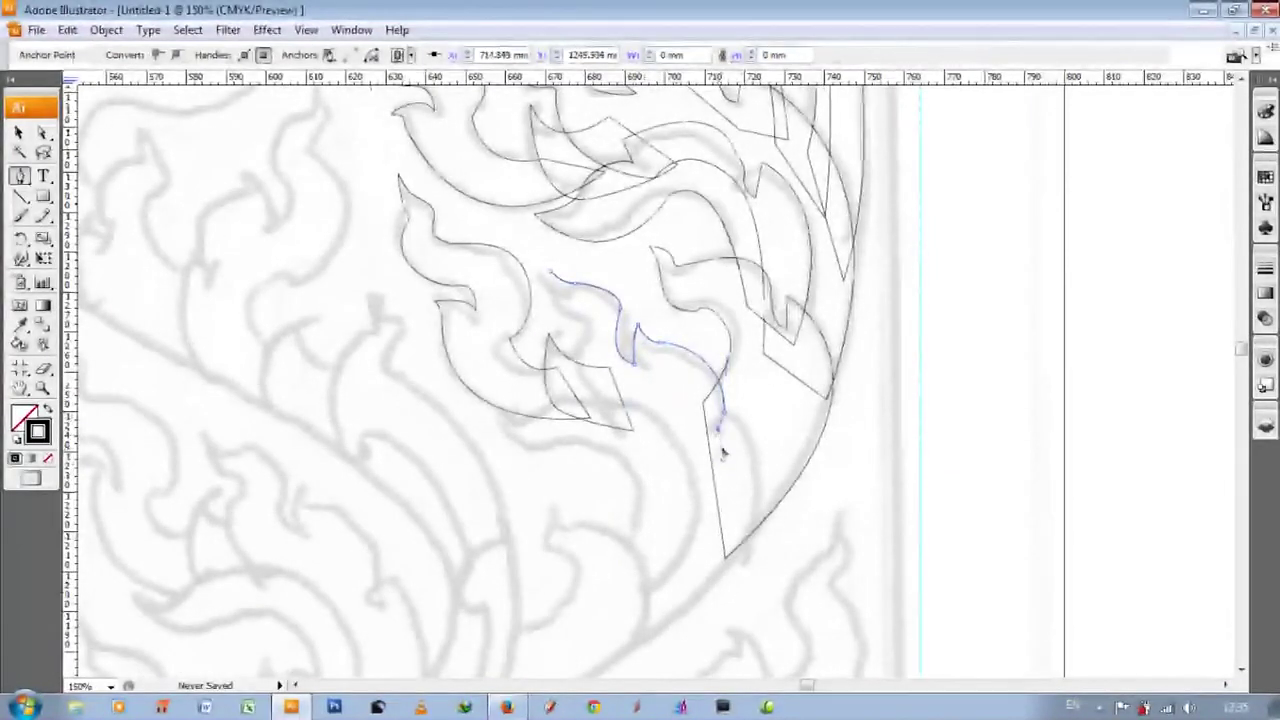
{"action": "scroll", "coordinate": [752, 421], "scroll_direction": "down", "scroll_amount": 5}
{"action": "left_click_drag", "start_coordinate": [606, 463], "coordinate": [386, 557]}
{"action": "scroll", "coordinate": [650, 448], "scroll_direction": "up", "scroll_amount": 3}
{"action": "scroll", "coordinate": [650, 448], "scroll_direction": "up", "scroll_amount": 1}
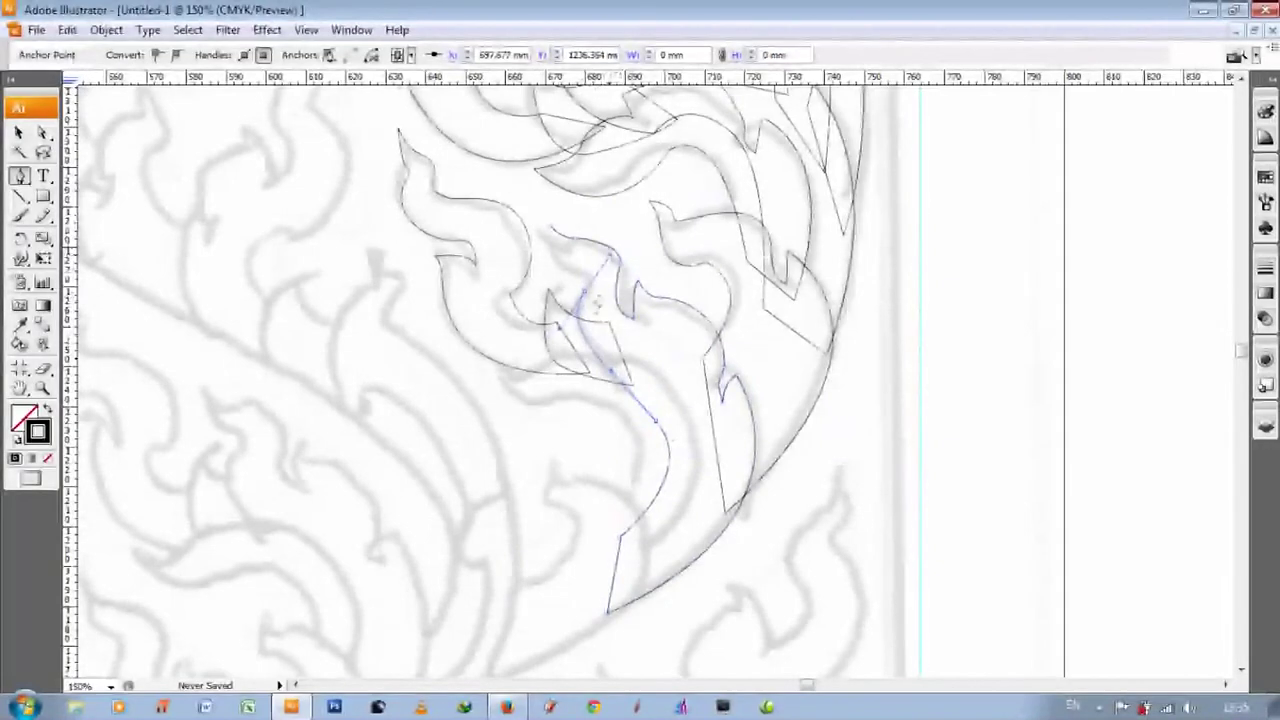
{"action": "scroll", "coordinate": [553, 290], "scroll_direction": "up", "scroll_amount": 1}
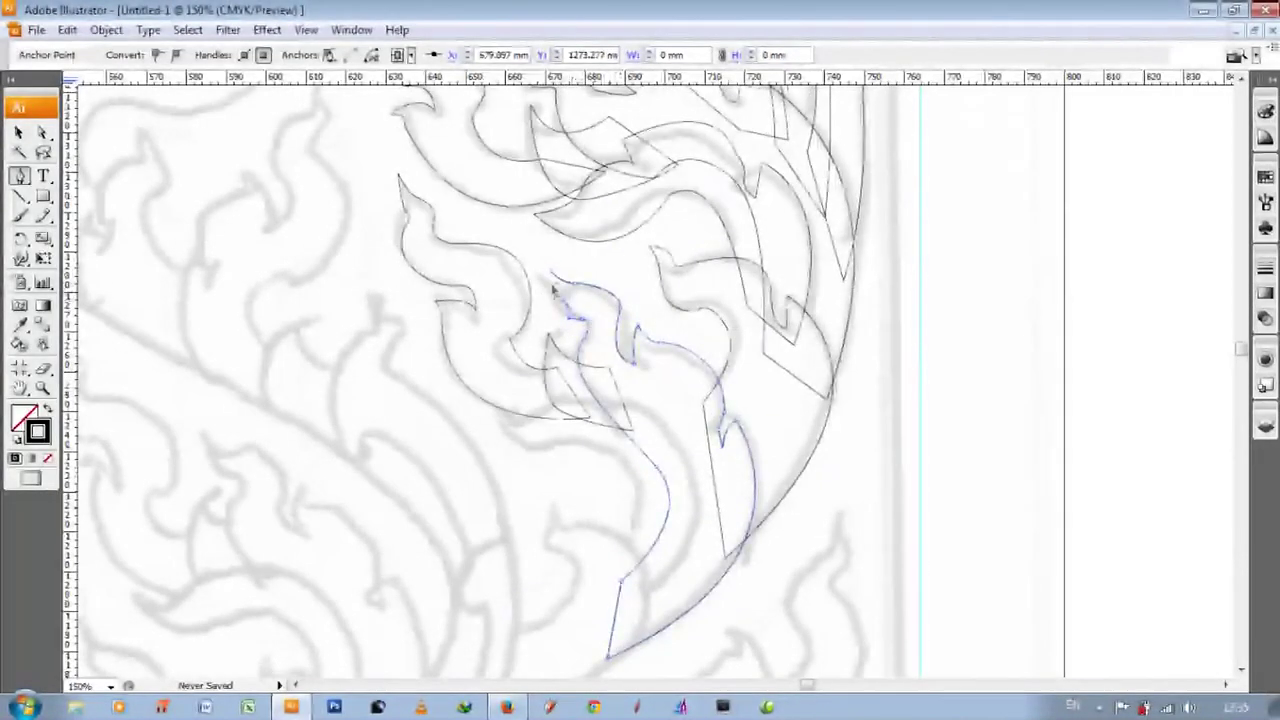
{"action": "scroll", "coordinate": [486, 351], "scroll_direction": "down", "scroll_amount": 2}
{"action": "scroll", "coordinate": [690, 303], "scroll_direction": "down", "scroll_amount": 2}
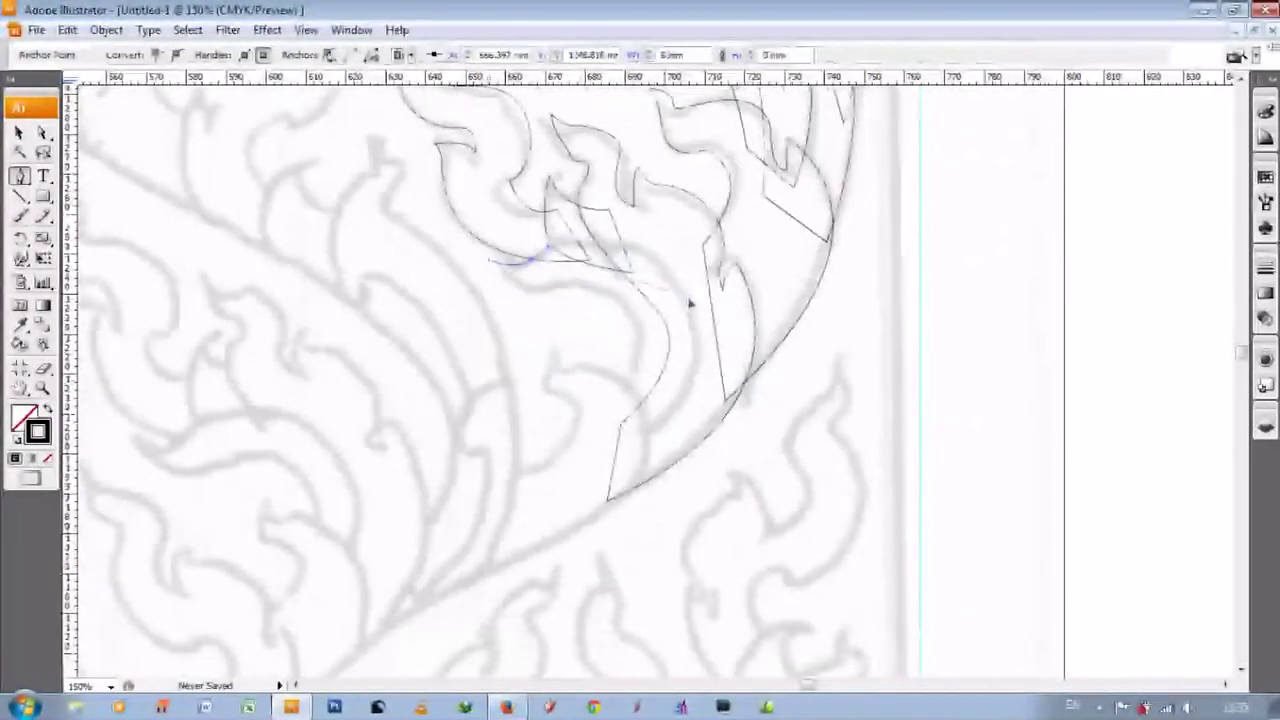
- Add further curved points to extend the leaf outline around its curve
{"action": "left_click", "coordinate": [607, 412]}
{"action": "scroll", "coordinate": [603, 380], "scroll_direction": "up", "scroll_amount": 2}
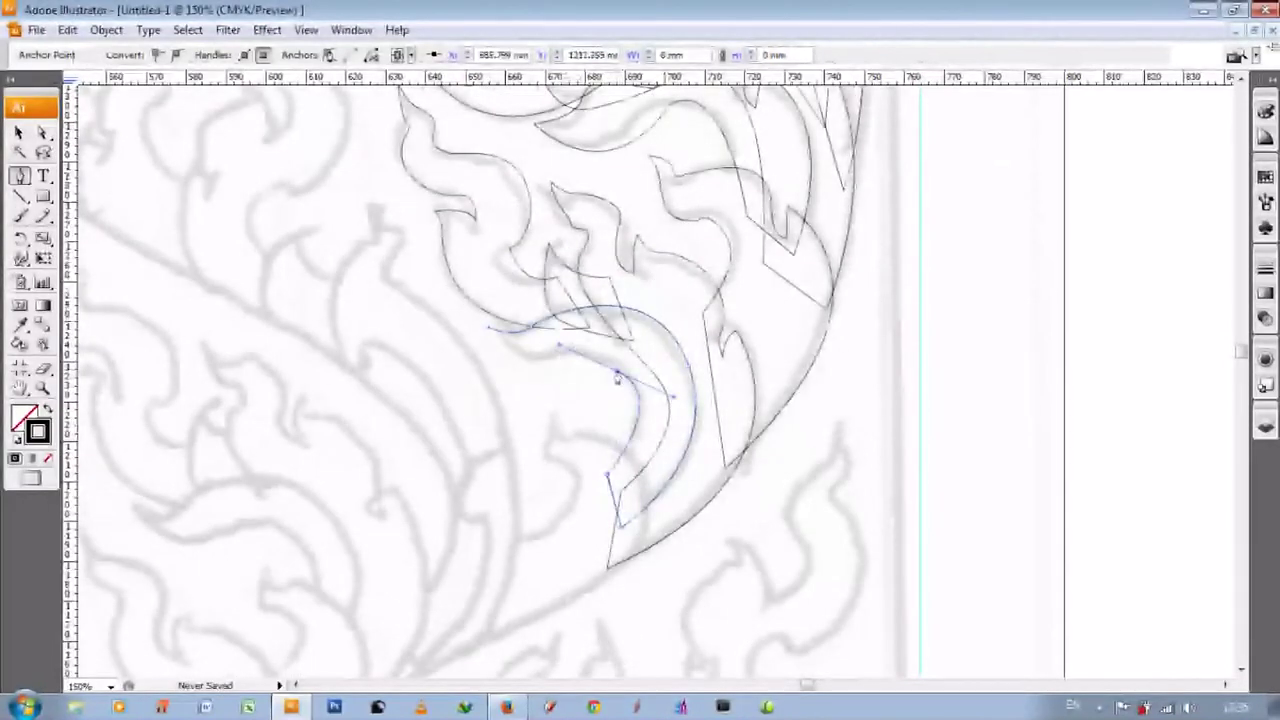
{"action": "scroll", "coordinate": [530, 390], "scroll_direction": "down", "scroll_amount": 1}
{"action": "scroll", "coordinate": [585, 415], "scroll_direction": "down", "scroll_amount": 2}
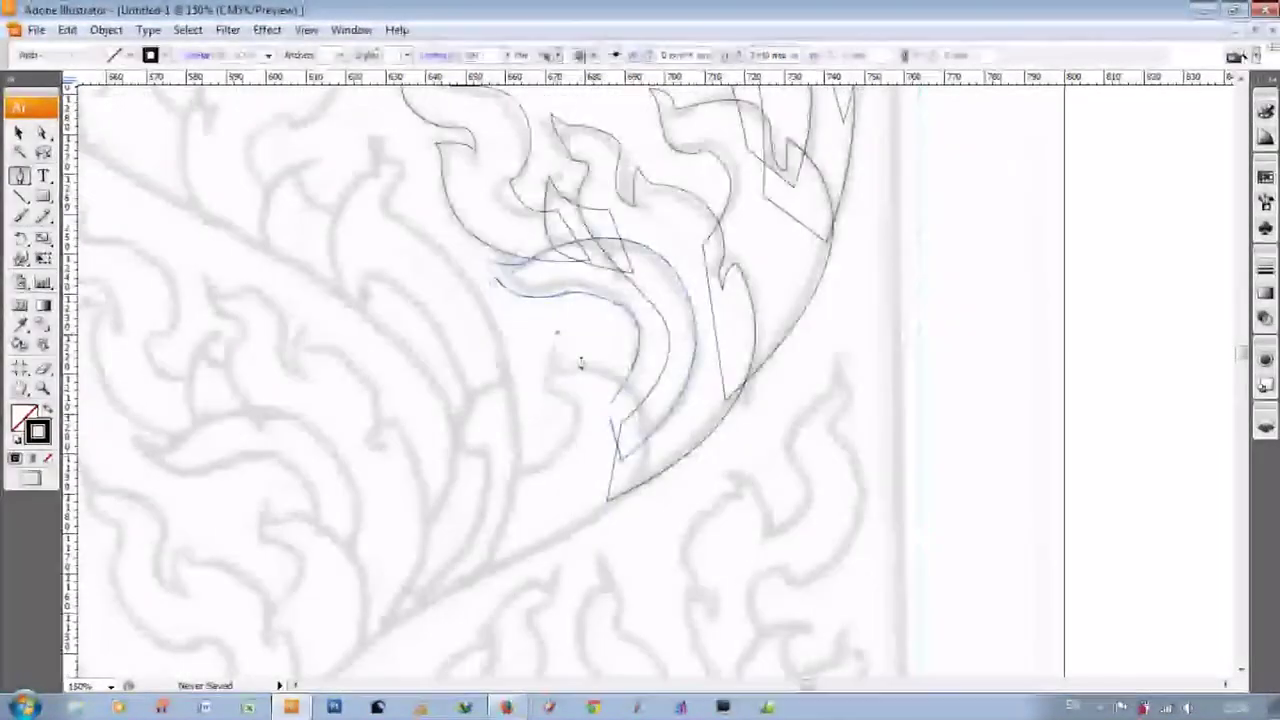
{"action": "scroll", "coordinate": [575, 480], "scroll_direction": "down", "scroll_amount": 1}
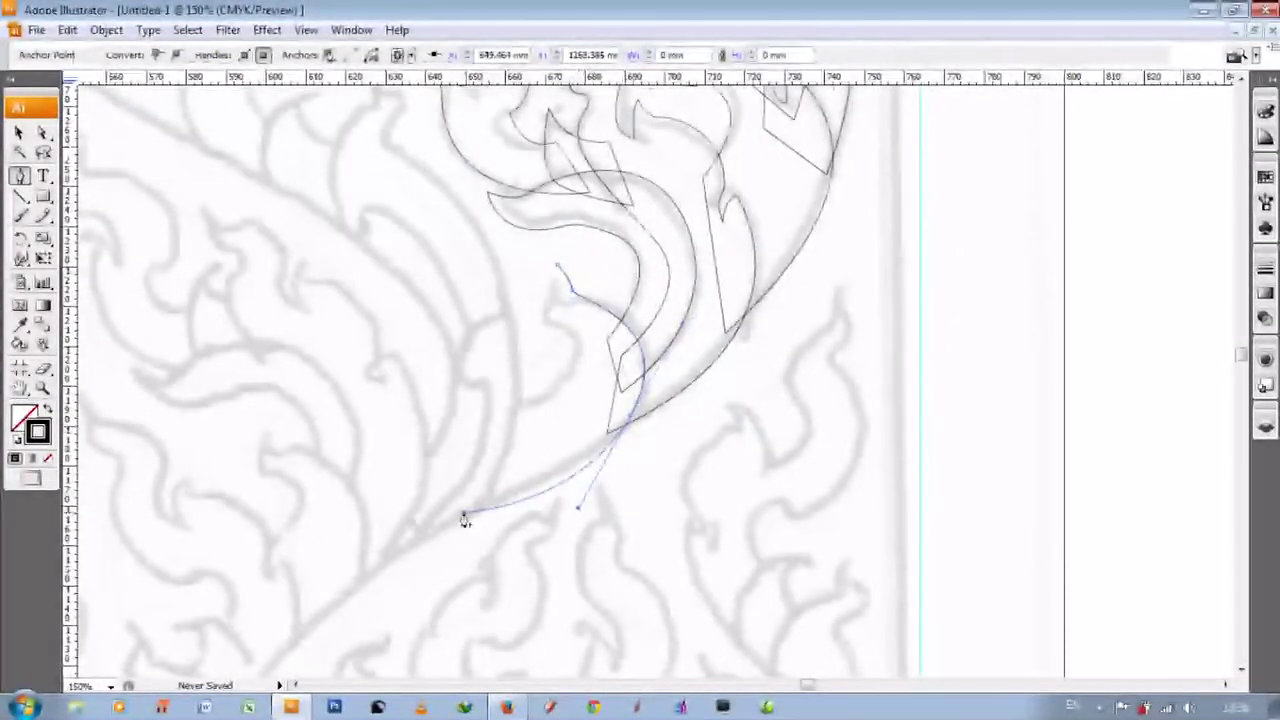
{"action": "left_click_drag", "start_coordinate": [472, 512], "coordinate": [323, 537]}
{"action": "scroll", "coordinate": [480, 490], "scroll_direction": "up", "scroll_amount": 1}
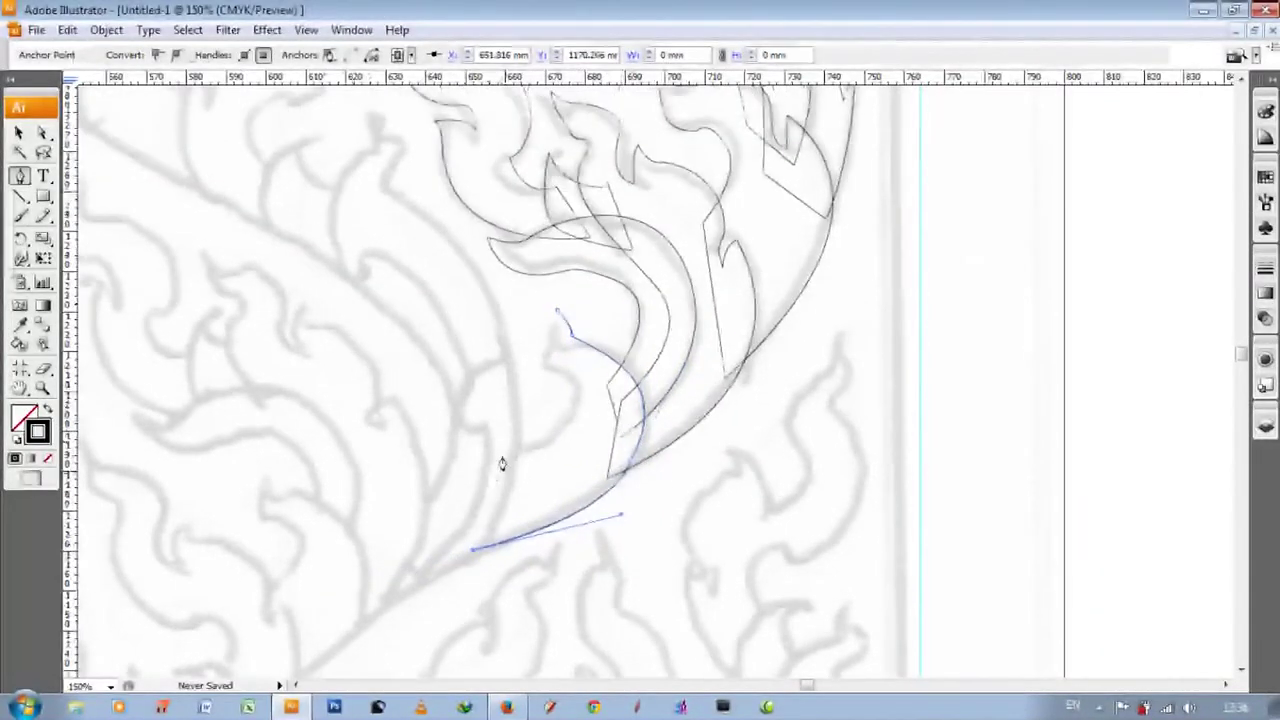
{"action": "scroll", "coordinate": [503, 463], "scroll_direction": "up", "scroll_amount": 1}
{"action": "left_click_drag", "start_coordinate": [505, 495], "coordinate": [571, 434]}
{"action": "left_click", "coordinate": [551, 425]}
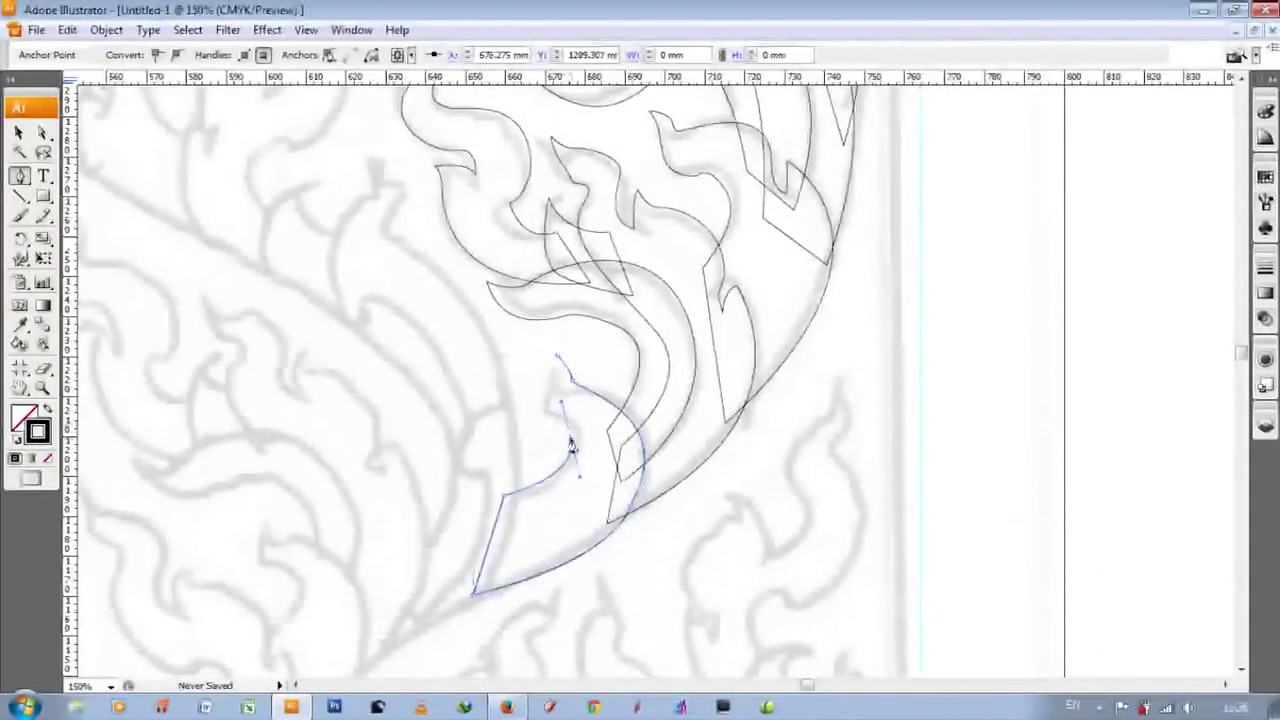
{"action": "scroll", "coordinate": [451, 523], "scroll_direction": "down", "scroll_amount": 2}
{"action": "scroll", "coordinate": [371, 471], "scroll_direction": "down", "scroll_amount": 3}
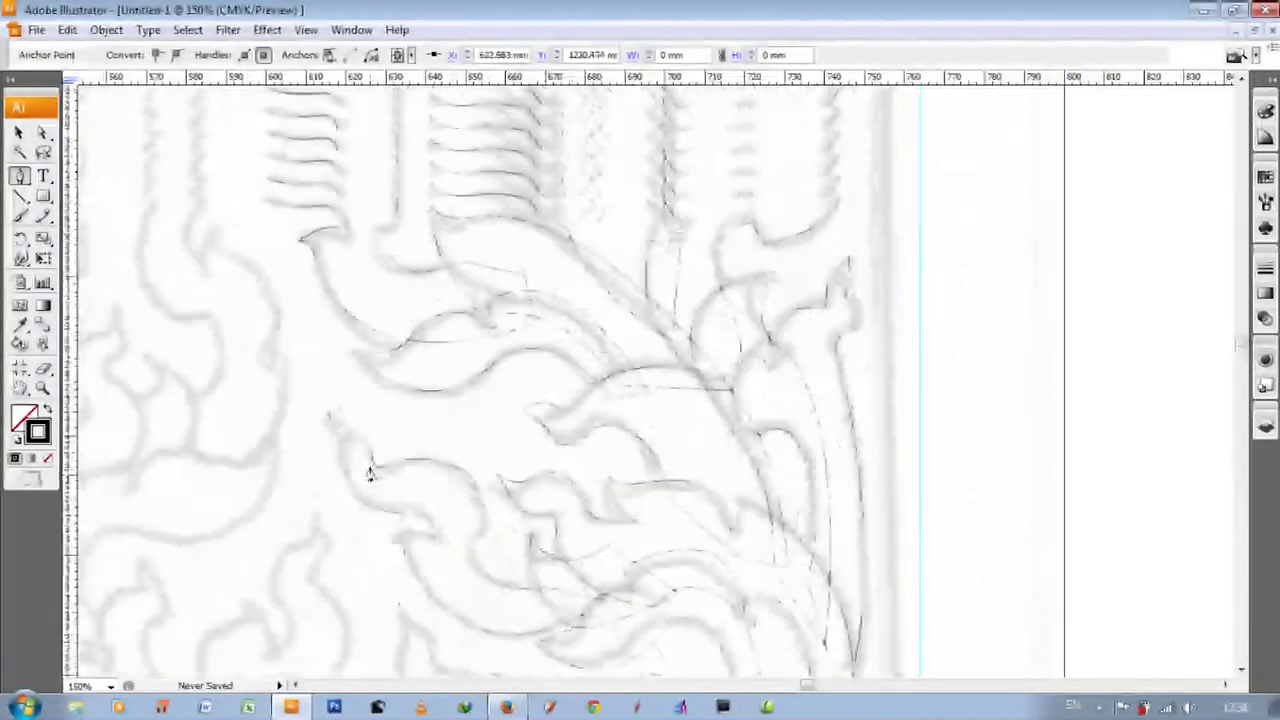
- Trace the lower end of the stem, curving back along its edge to a smooth end point
{"action": "scroll", "coordinate": [580, 392], "scroll_direction": "left", "scroll_amount": 2}
{"action": "scroll", "coordinate": [580, 392], "scroll_direction": "up", "scroll_amount": 2}
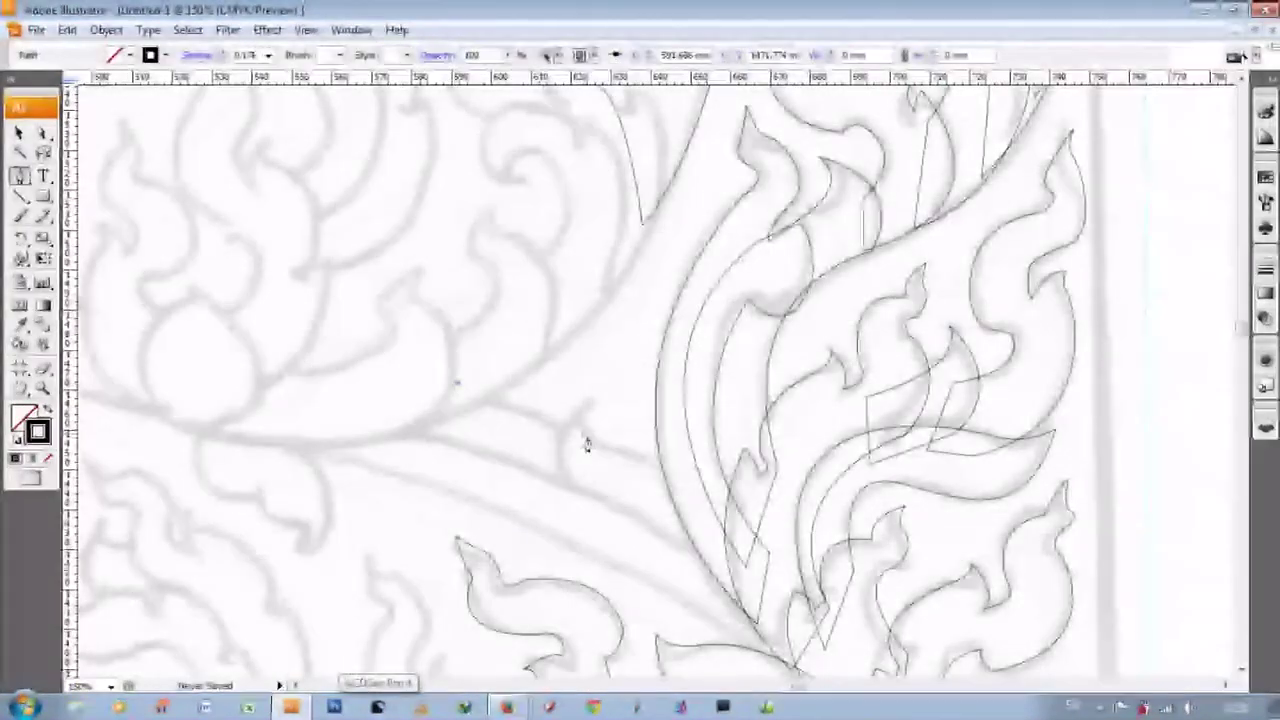
{"action": "scroll", "coordinate": [765, 458], "scroll_direction": "down", "scroll_amount": 1}
{"action": "left_click", "coordinate": [716, 495]}
{"action": "left_click_drag", "start_coordinate": [385, 361], "coordinate": [303, 349]}
{"action": "scroll", "coordinate": [460, 323], "scroll_direction": "down", "scroll_amount": 1}
{"action": "scroll", "coordinate": [600, 350], "scroll_direction": "down", "scroll_amount": 1}
{"action": "left_click", "coordinate": [717, 373]}
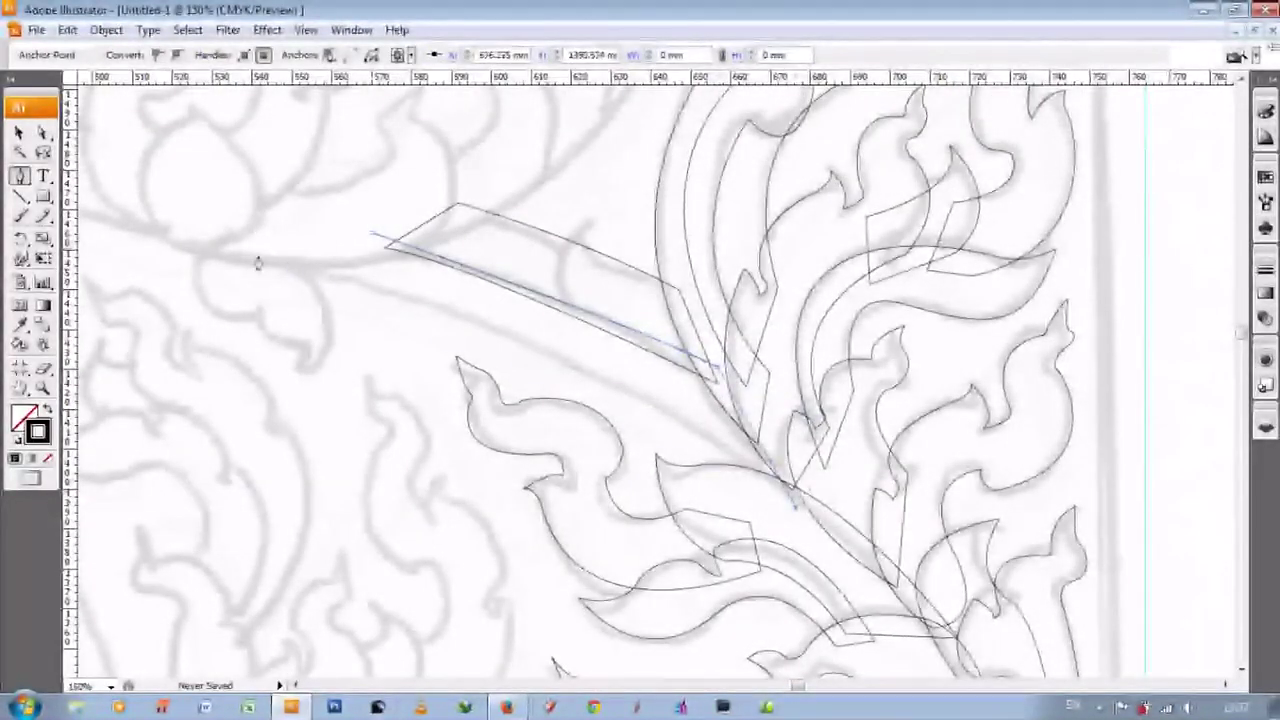
- Curve the long stem outline left to a sharp tip and start a curved leaf beside it
{"action": "scroll", "coordinate": [257, 262], "scroll_direction": "left", "scroll_amount": 3}
{"action": "left_click_drag", "start_coordinate": [513, 262], "coordinate": [250, 205]}
{"action": "scroll", "coordinate": [513, 262], "scroll_direction": "up", "scroll_amount": 1}
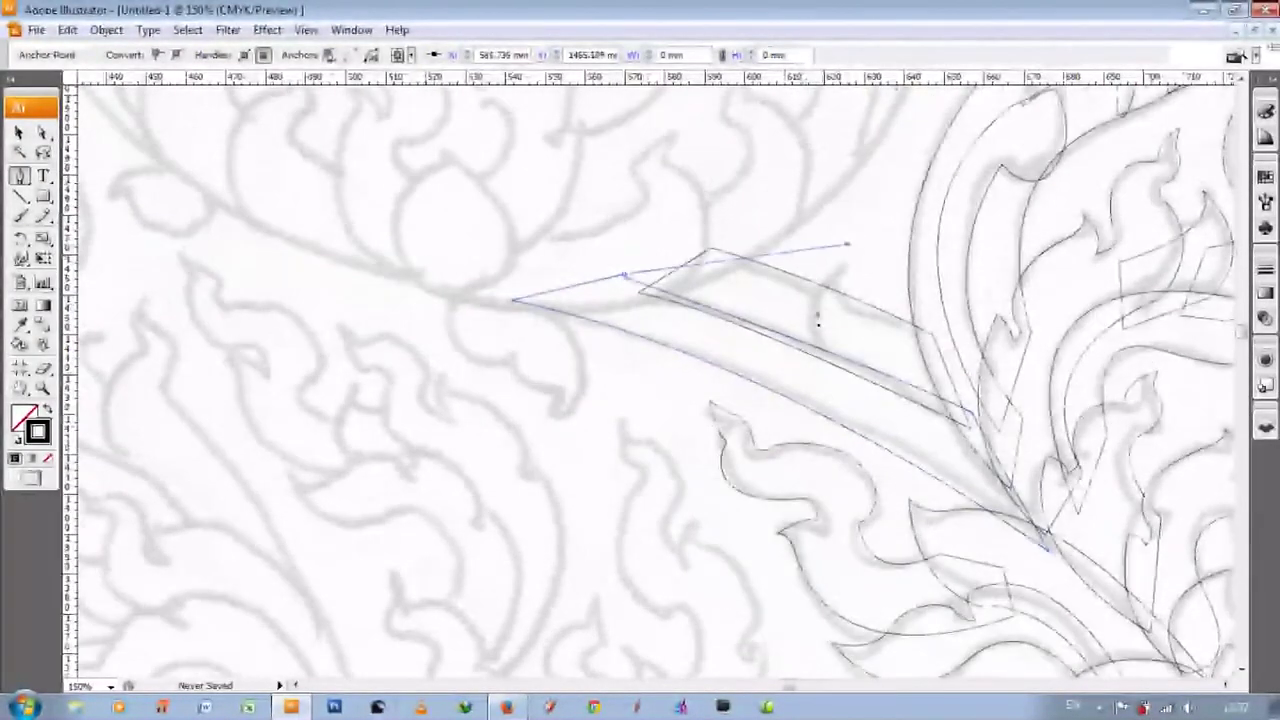
{"action": "left_click", "coordinate": [624, 277]}
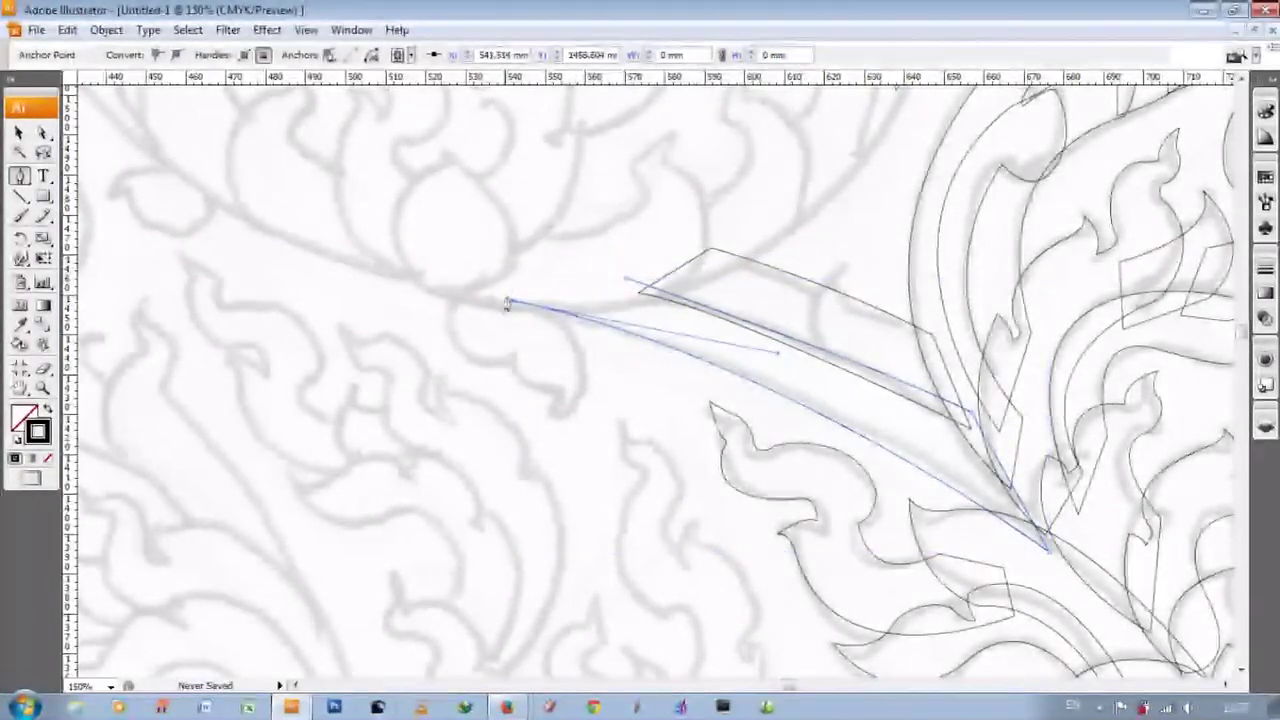
{"action": "left_click_drag", "start_coordinate": [835, 258], "coordinate": [818, 332]}
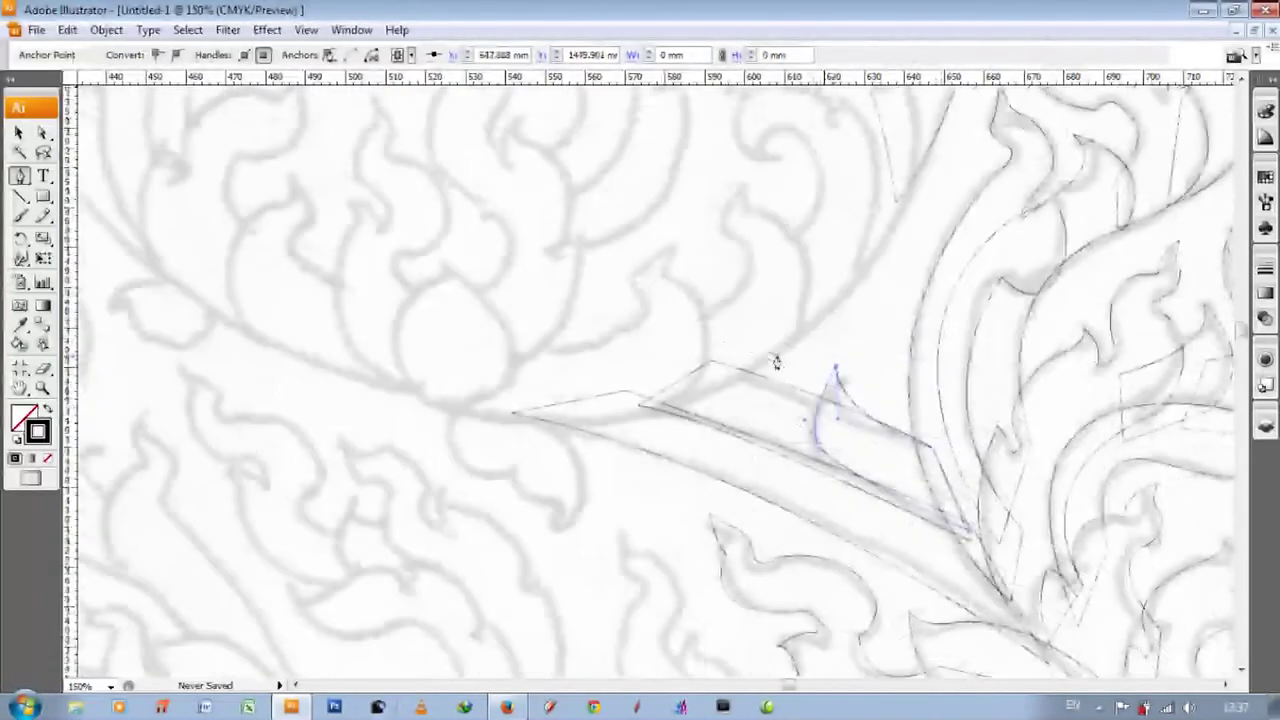
{"action": "scroll", "coordinate": [774, 360], "scroll_direction": "up", "scroll_amount": 2}
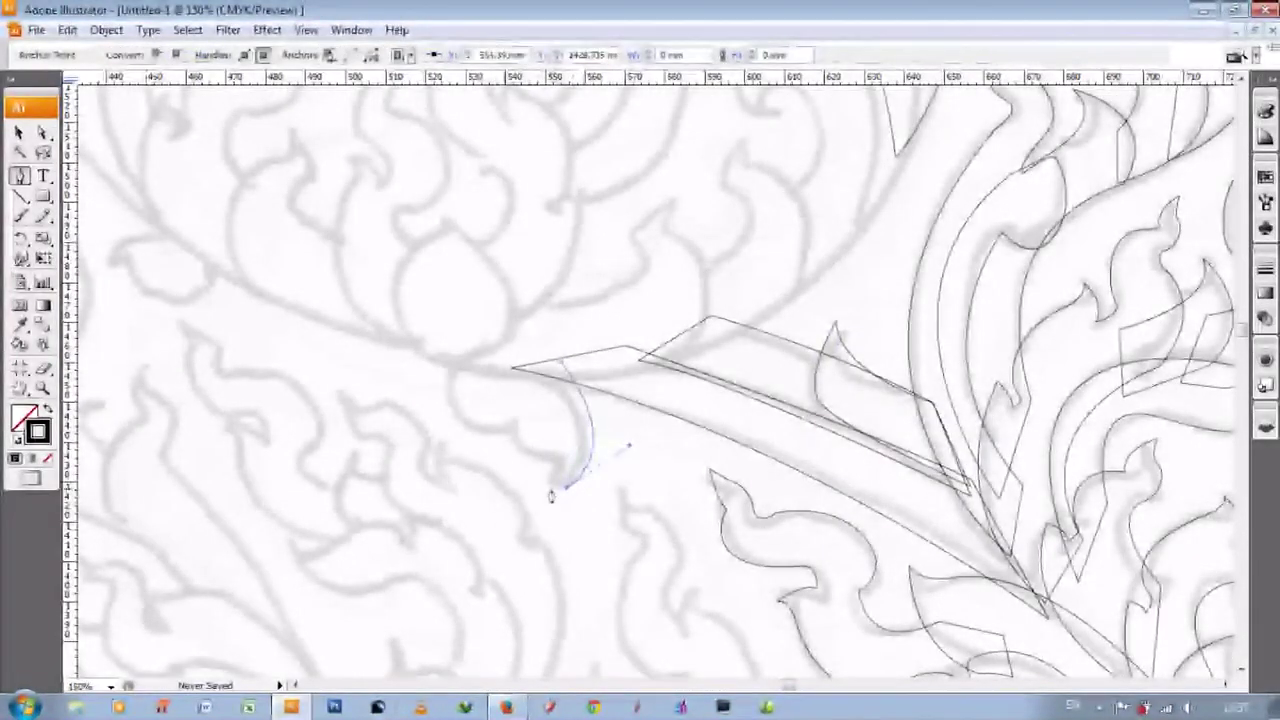
{"action": "left_click_drag", "start_coordinate": [512, 415], "coordinate": [513, 430]}
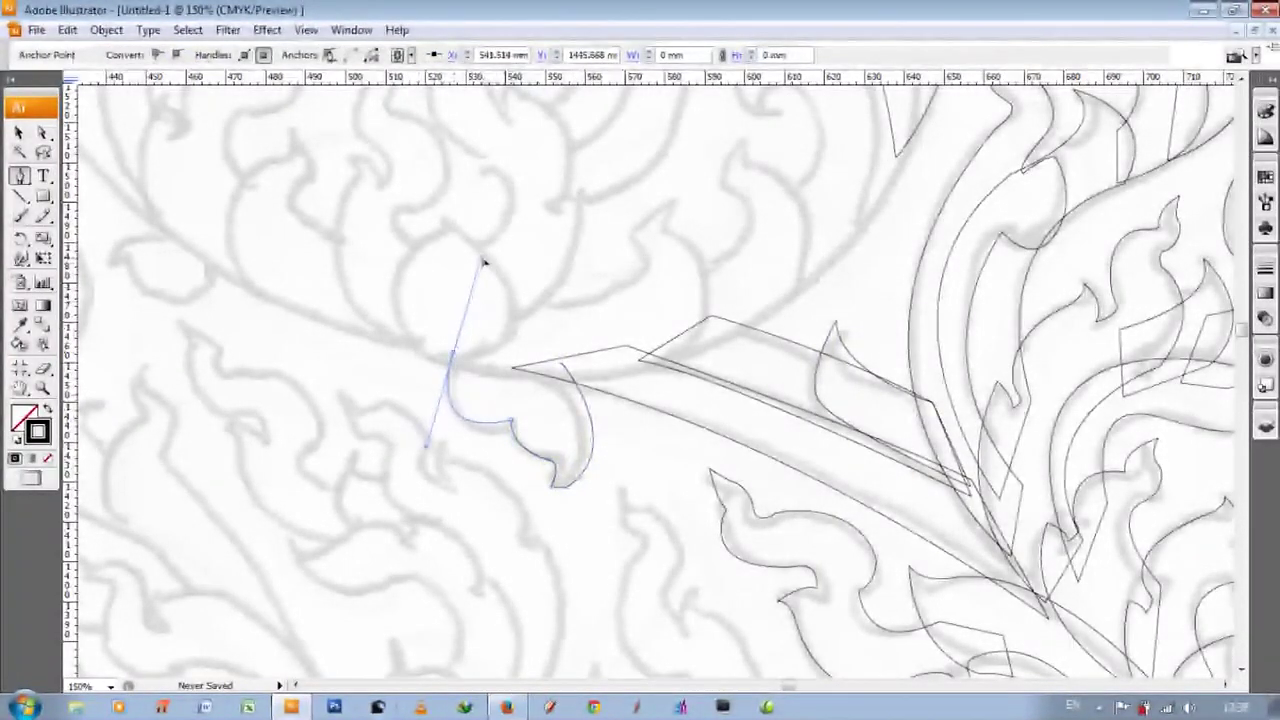
{"action": "scroll", "coordinate": [897, 434], "scroll_direction": "up", "scroll_amount": 3}
{"action": "scroll", "coordinate": [766, 406], "scroll_direction": "up", "scroll_amount": 3}
{"action": "scroll", "coordinate": [684, 398], "scroll_direction": "up", "scroll_amount": 3}
- Begin a new flame-leaf outline, curving it down along the sketched edge
{"action": "left_click", "coordinate": [670, 170]}
{"action": "left_click", "coordinate": [703, 230]}
{"action": "left_click_drag", "start_coordinate": [768, 345], "coordinate": [785, 373]}
{"action": "left_click", "coordinate": [830, 447]}
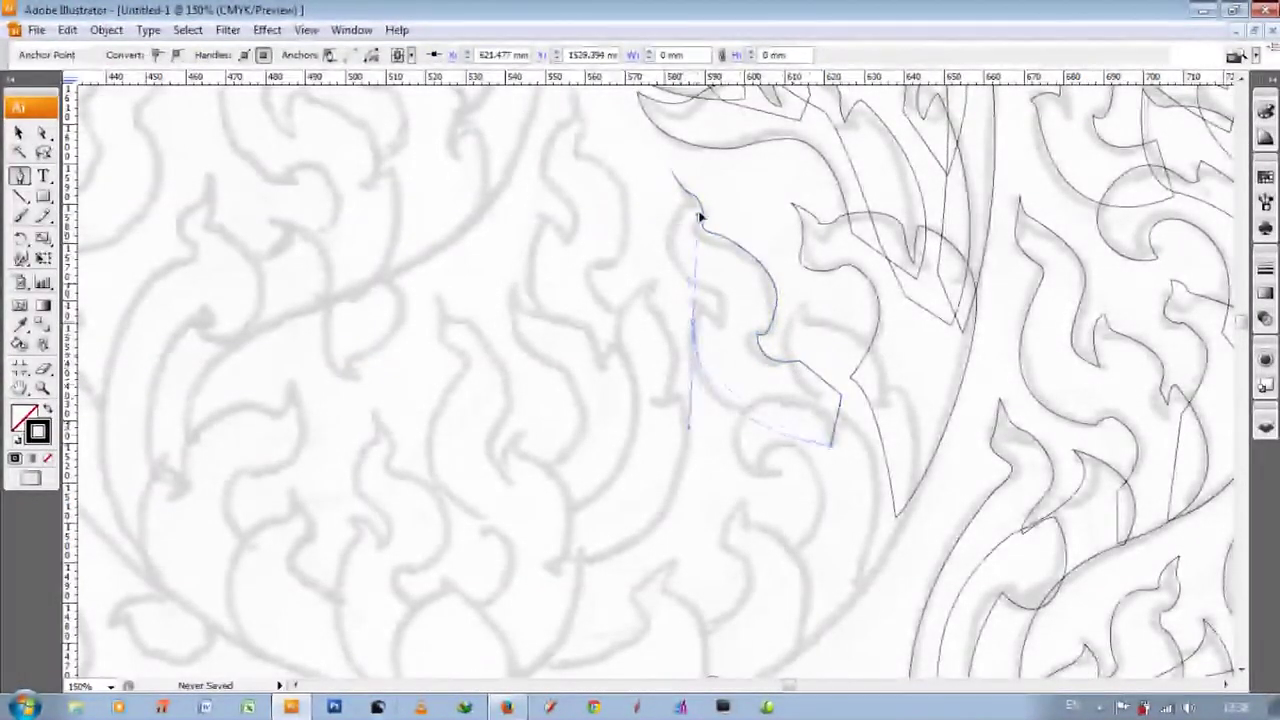
{"action": "scroll", "coordinate": [700, 318], "scroll_direction": "up", "scroll_amount": 1}
{"action": "scroll", "coordinate": [700, 318], "scroll_direction": "up", "scroll_amount": 2}
{"action": "left_click", "coordinate": [675, 278]}
{"action": "scroll", "coordinate": [680, 268], "scroll_direction": "up", "scroll_amount": 3}
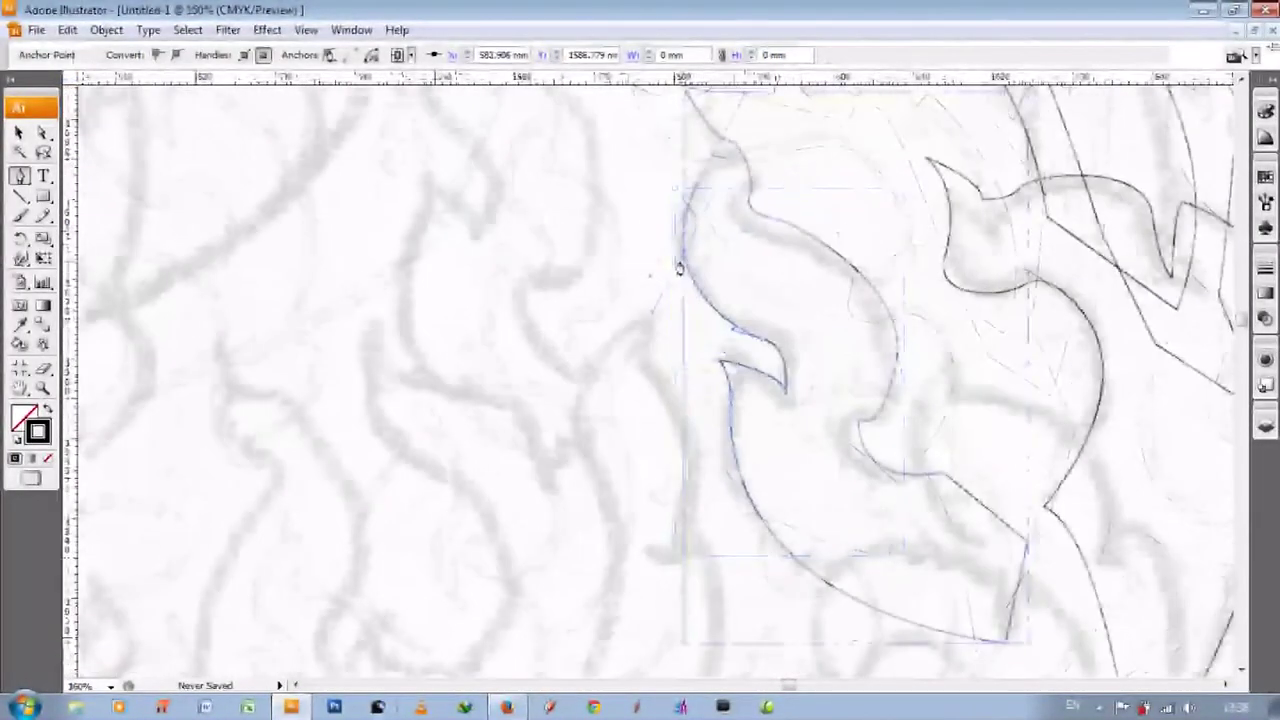
- Continue the hooked leaf outline down its edge and finish the path
{"action": "scroll", "coordinate": [697, 250], "scroll_direction": "down", "scroll_amount": 3}
{"action": "scroll", "coordinate": [837, 320], "scroll_direction": "down", "scroll_amount": 3}
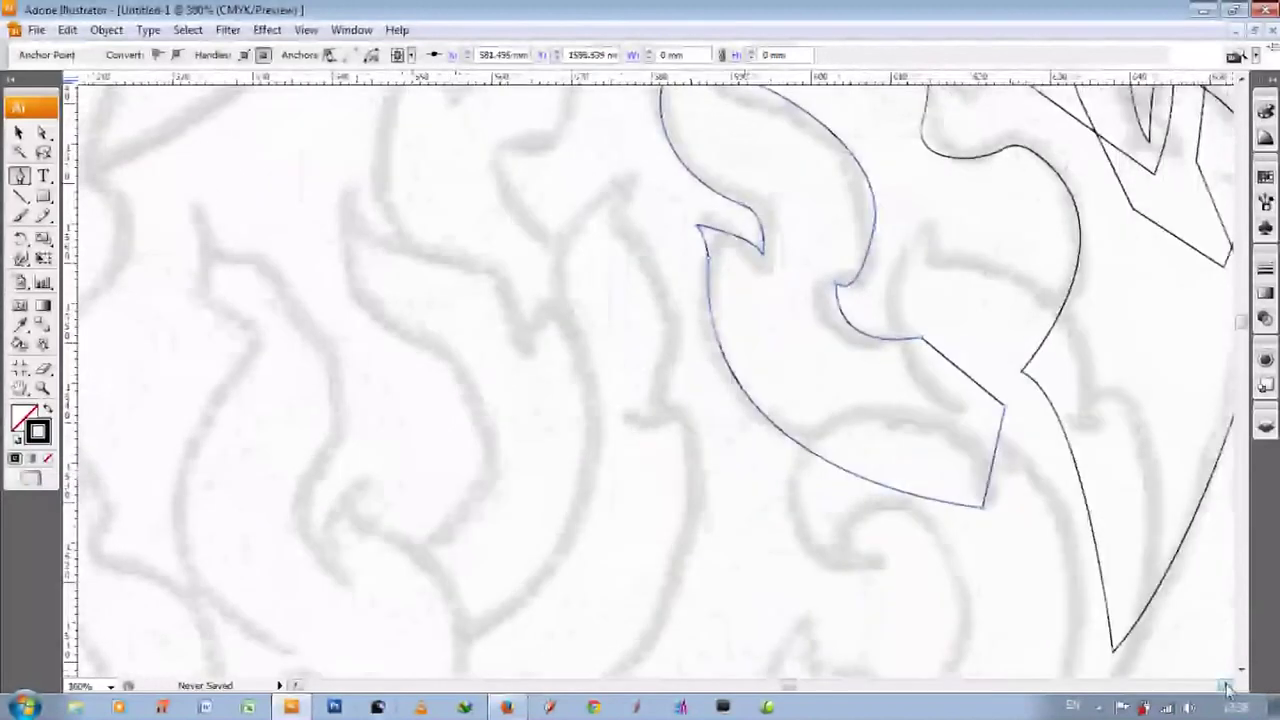
{"action": "scroll", "coordinate": [771, 129], "scroll_direction": "down", "scroll_amount": 3}
{"action": "scroll", "coordinate": [925, 248], "scroll_direction": "down", "scroll_amount": 3}
{"action": "left_click_drag", "start_coordinate": [928, 288], "coordinate": [946, 304]}
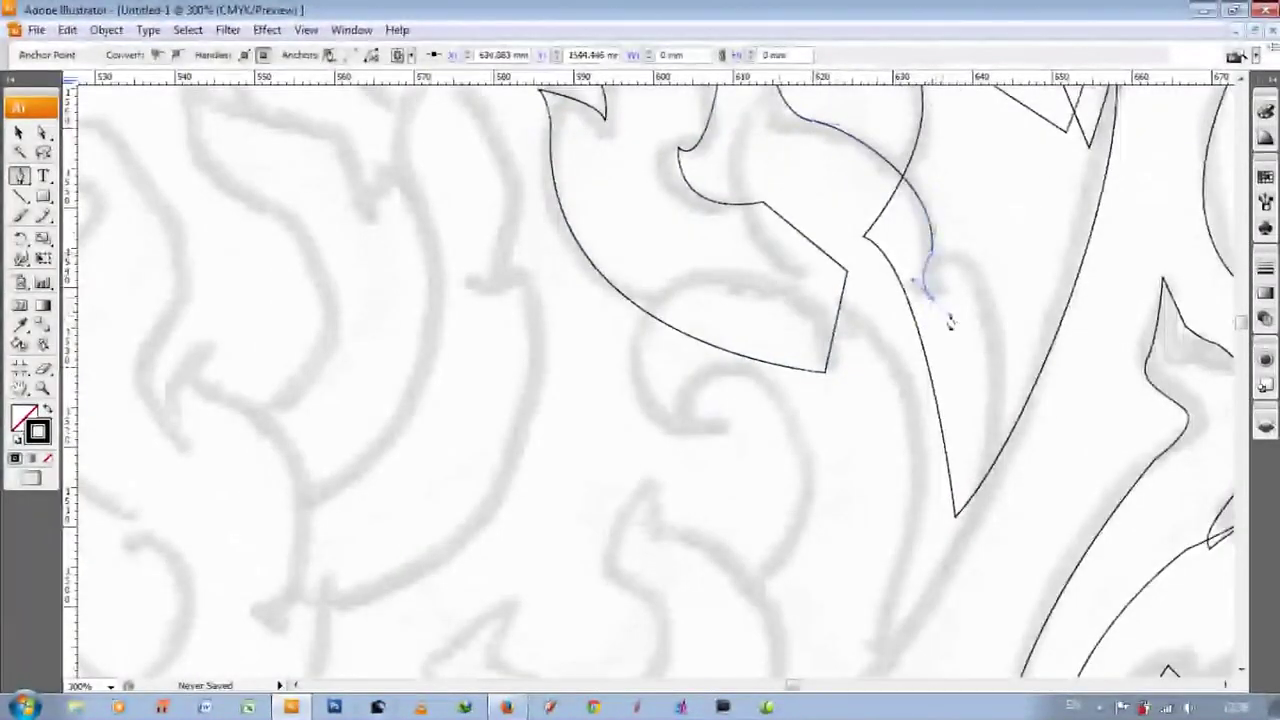
{"action": "left_click", "coordinate": [966, 265]}
{"action": "scroll", "coordinate": [966, 265], "scroll_direction": "down", "scroll_amount": 3}
{"action": "left_click_drag", "start_coordinate": [823, 449], "coordinate": [566, 663]}
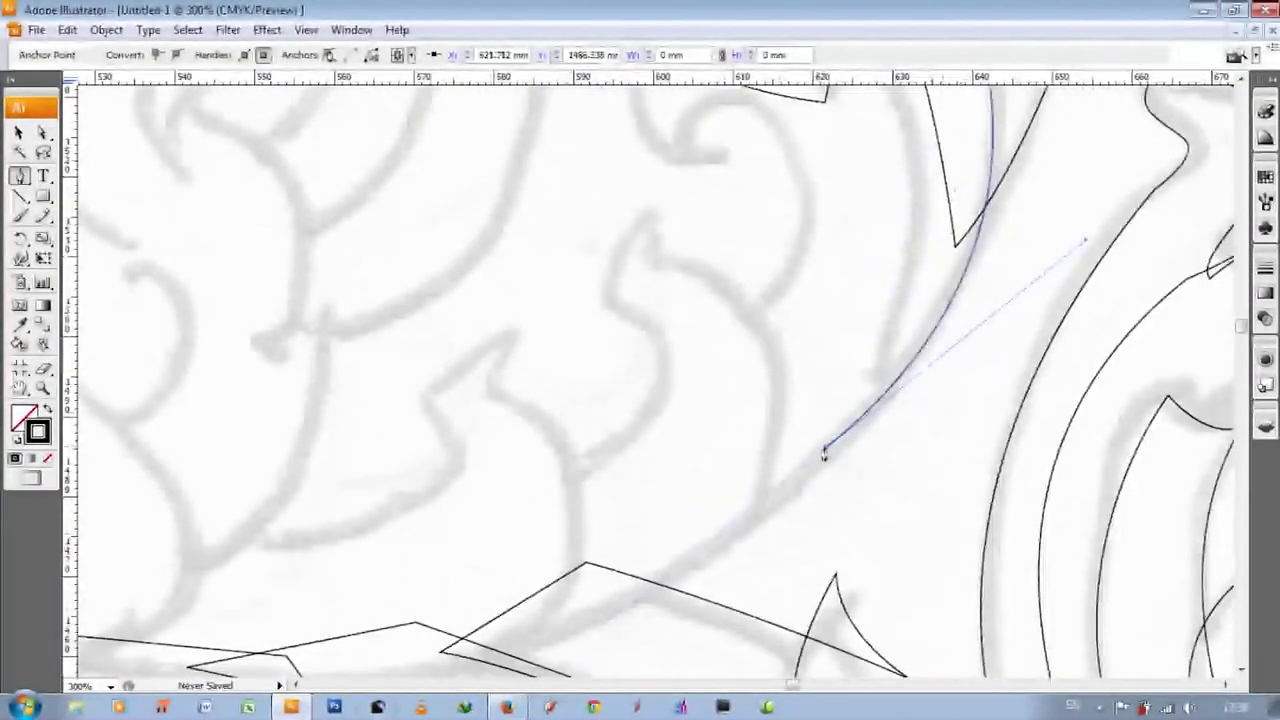
{"action": "scroll", "coordinate": [823, 449], "scroll_direction": "up", "scroll_amount": 3}
{"action": "scroll", "coordinate": [786, 337], "scroll_direction": "up", "scroll_amount": 3}
{"action": "scroll", "coordinate": [786, 337], "scroll_direction": "down", "scroll_amount": 3}
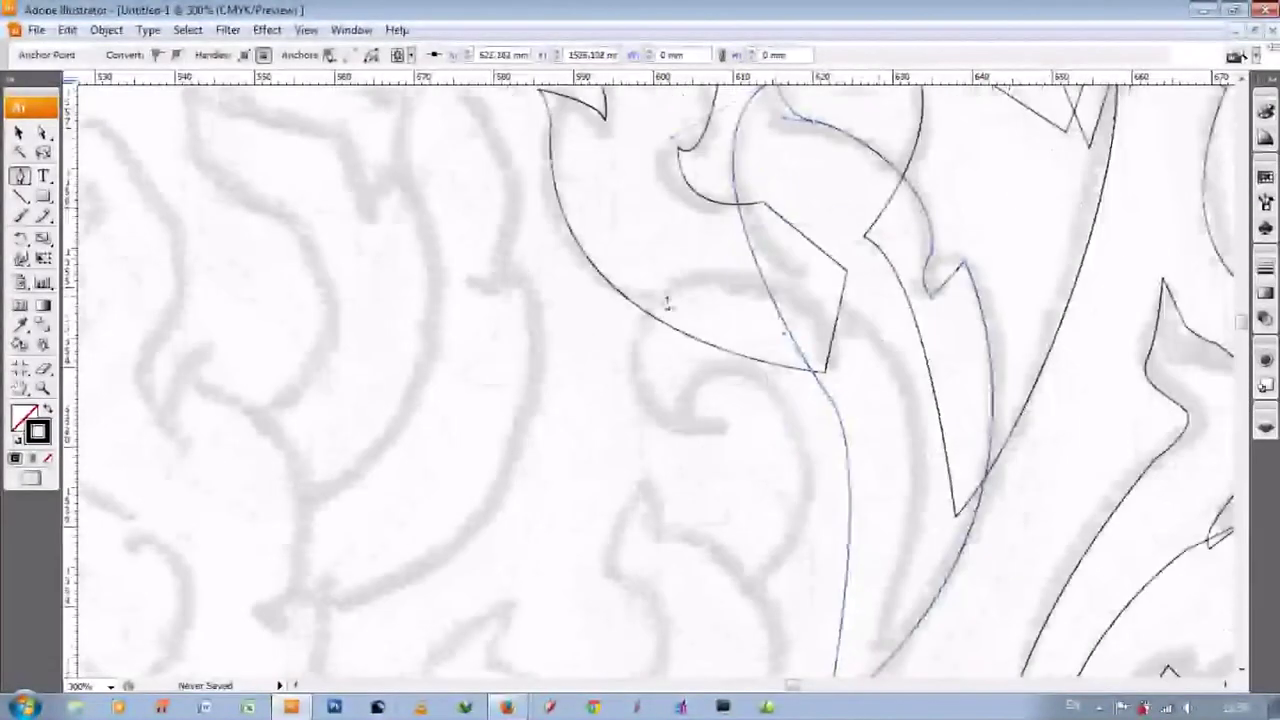
{"action": "left_click", "coordinate": [650, 312], "text": "ctrl"}
- Start a curved outline up the next leaf and zoom out to 150%
{"action": "left_click_drag", "start_coordinate": [665, 290], "coordinate": [765, 197]}
{"action": "left_click_drag", "start_coordinate": [836, 340], "coordinate": [842, 302]}
{"action": "key", "text": "ctrl+minus"}
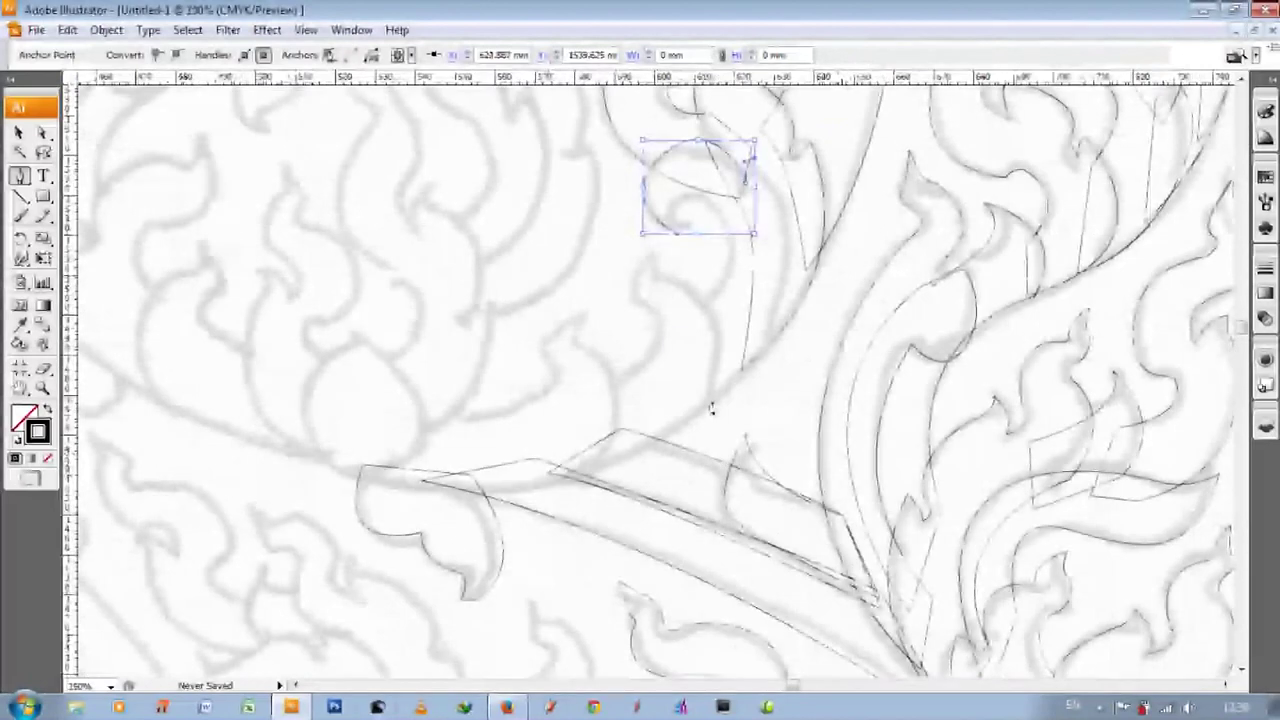
{"action": "key", "text": "ctrl+minus"}
{"action": "left_click_drag", "start_coordinate": [689, 412], "coordinate": [508, 519]}
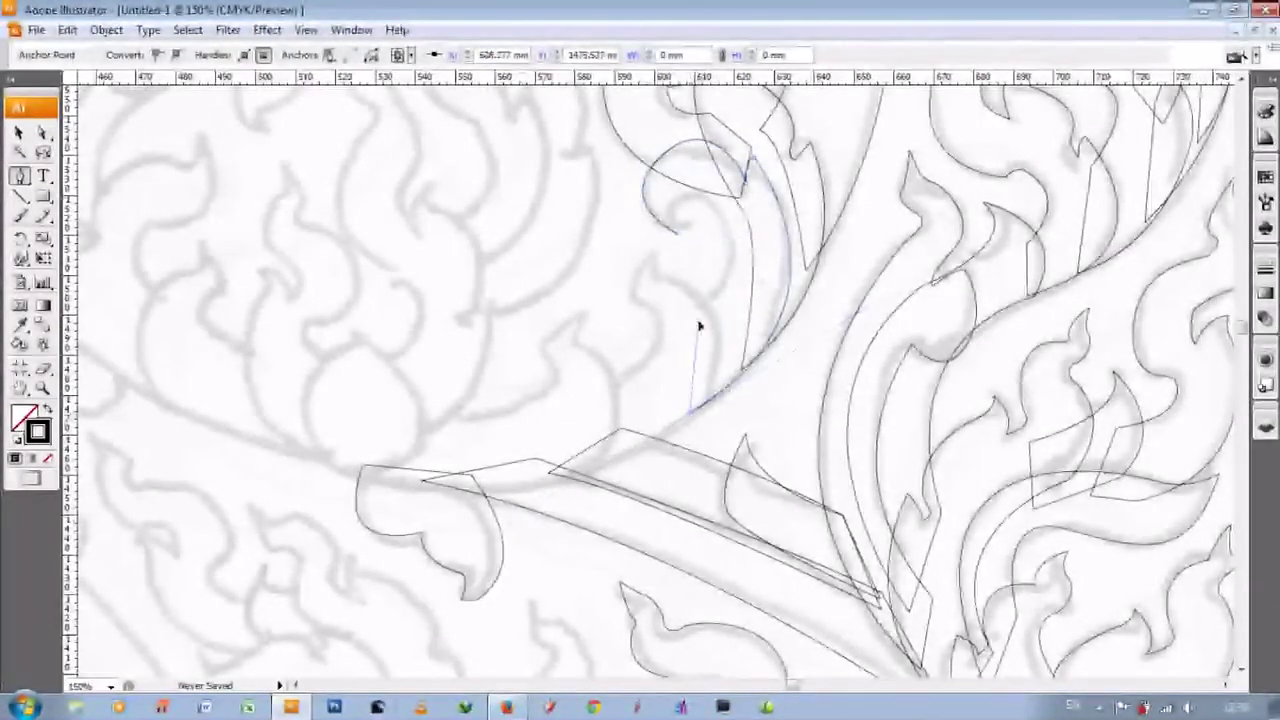
- Trace the first curved edges of a leaf along the grey sketch outline, ending in a sharp turn
{"action": "scroll", "coordinate": [700, 326], "scroll_direction": "up", "scroll_amount": 3}
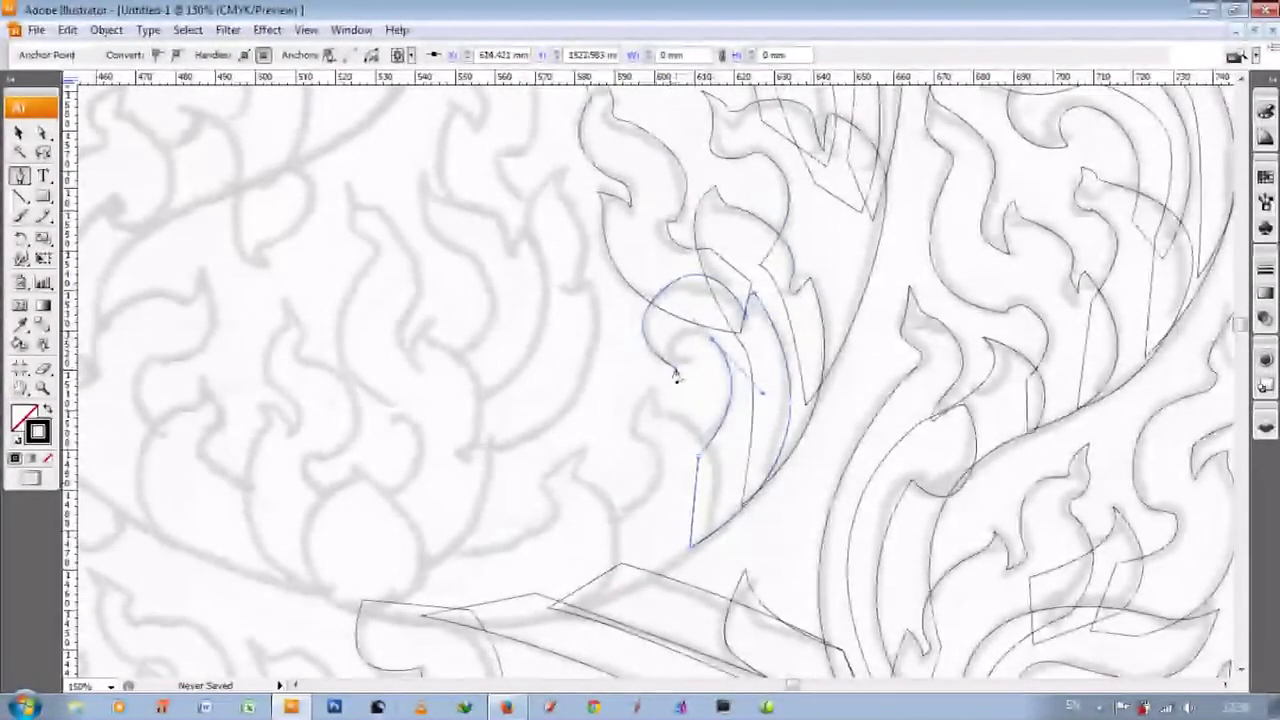
{"action": "scroll", "coordinate": [700, 345], "scroll_direction": "down", "scroll_amount": 2}
{"action": "scroll", "coordinate": [690, 350], "scroll_direction": "down", "scroll_amount": 2}
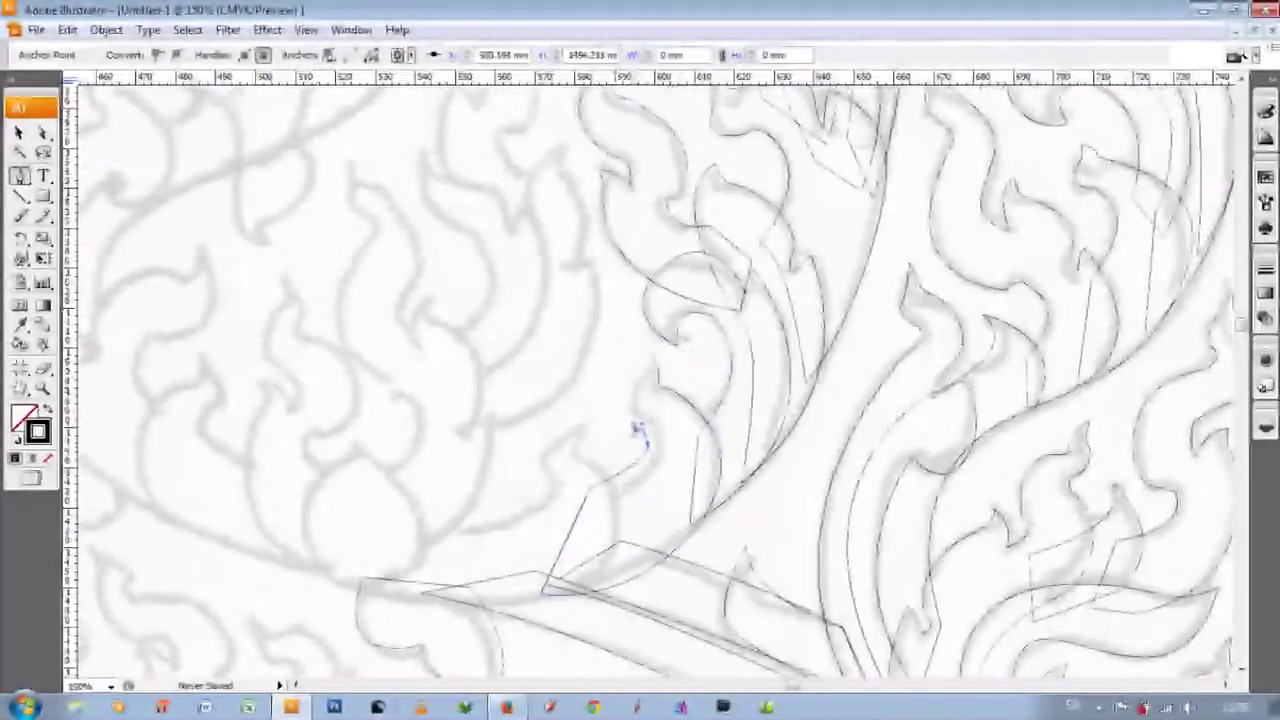
{"action": "scroll", "coordinate": [634, 429], "scroll_direction": "up", "scroll_amount": 1}
{"action": "left_click", "coordinate": [650, 276]}
{"action": "scroll", "coordinate": [586, 278], "scroll_direction": "down", "scroll_amount": 2}
{"action": "left_click_drag", "start_coordinate": [599, 415], "coordinate": [539, 485]}
{"action": "scroll", "coordinate": [450, 420], "scroll_direction": "up", "scroll_amount": 2}
{"action": "left_click_drag", "start_coordinate": [549, 388], "coordinate": [571, 343]}
{"action": "scroll", "coordinate": [617, 380], "scroll_direction": "up", "scroll_amount": 9}
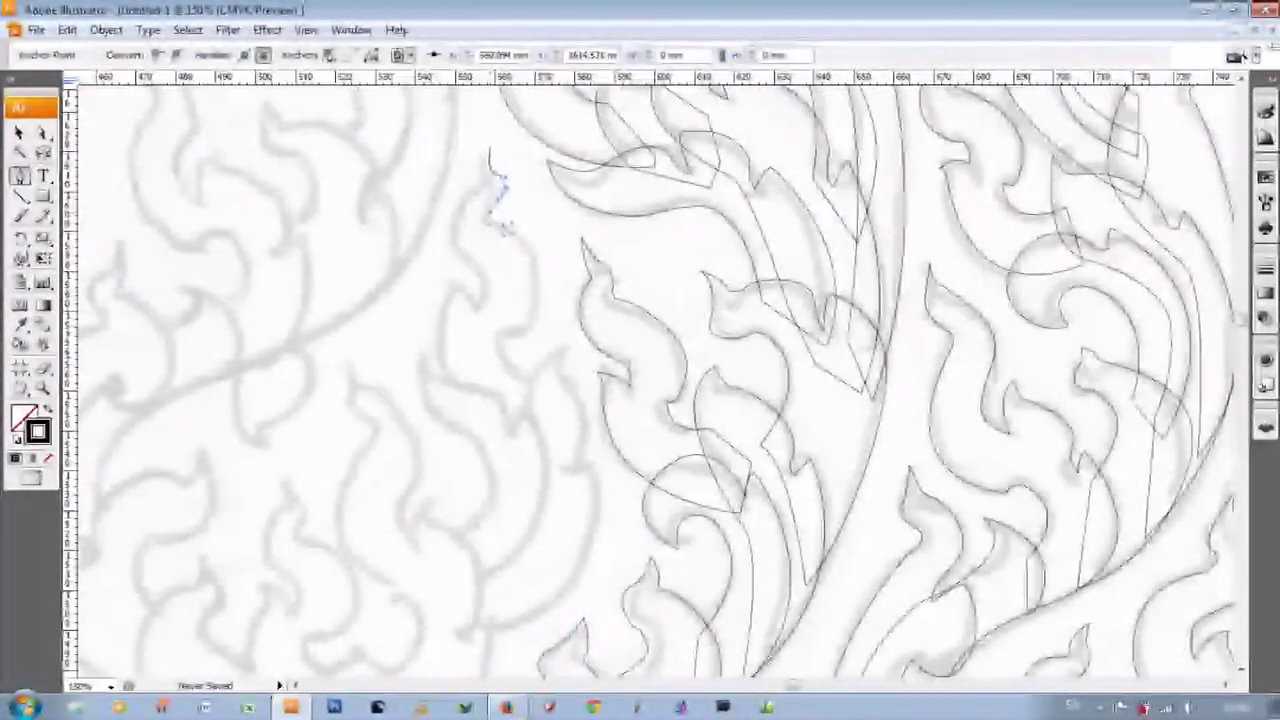
{"action": "scroll", "coordinate": [497, 175], "scroll_direction": "down", "scroll_amount": 1}
{"action": "left_click_drag", "start_coordinate": [532, 293], "coordinate": [504, 346]}
{"action": "left_click", "coordinate": [533, 294]}
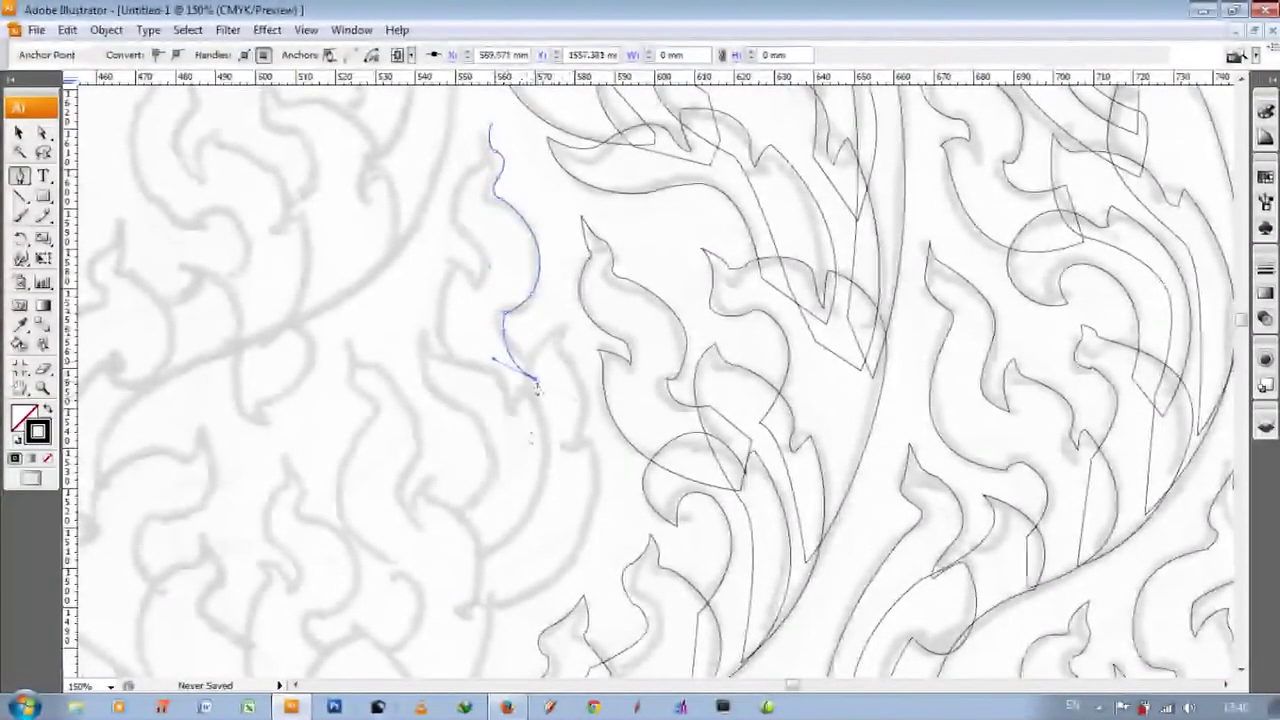
- Add corner points at the leaf's tip, lower left and notch, then close it at the top
{"action": "left_click", "coordinate": [518, 440]}
{"action": "scroll", "coordinate": [518, 440], "scroll_direction": "up", "scroll_amount": 3}
{"action": "left_click_drag", "start_coordinate": [445, 332], "coordinate": [429, 430]}
{"action": "left_click", "coordinate": [445, 332]}
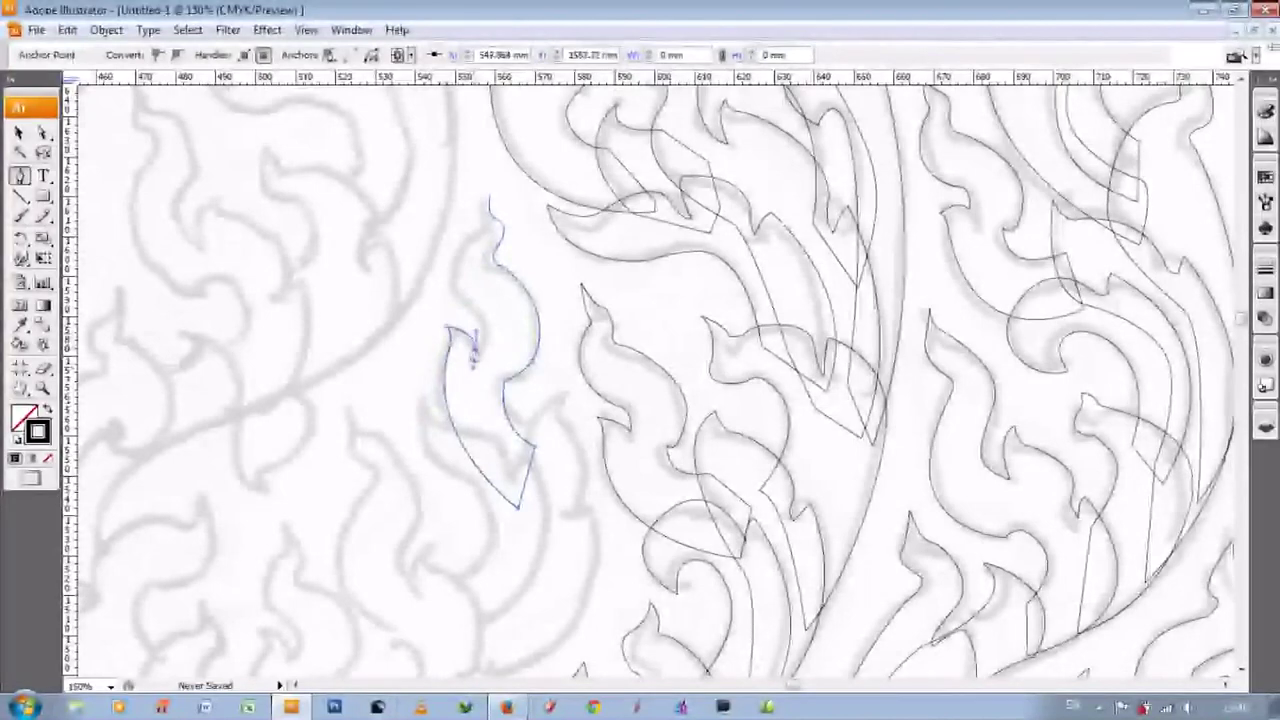
{"action": "scroll", "coordinate": [472, 352], "scroll_direction": "up", "scroll_amount": 1}
{"action": "scroll", "coordinate": [472, 360], "scroll_direction": "up", "scroll_amount": 2}
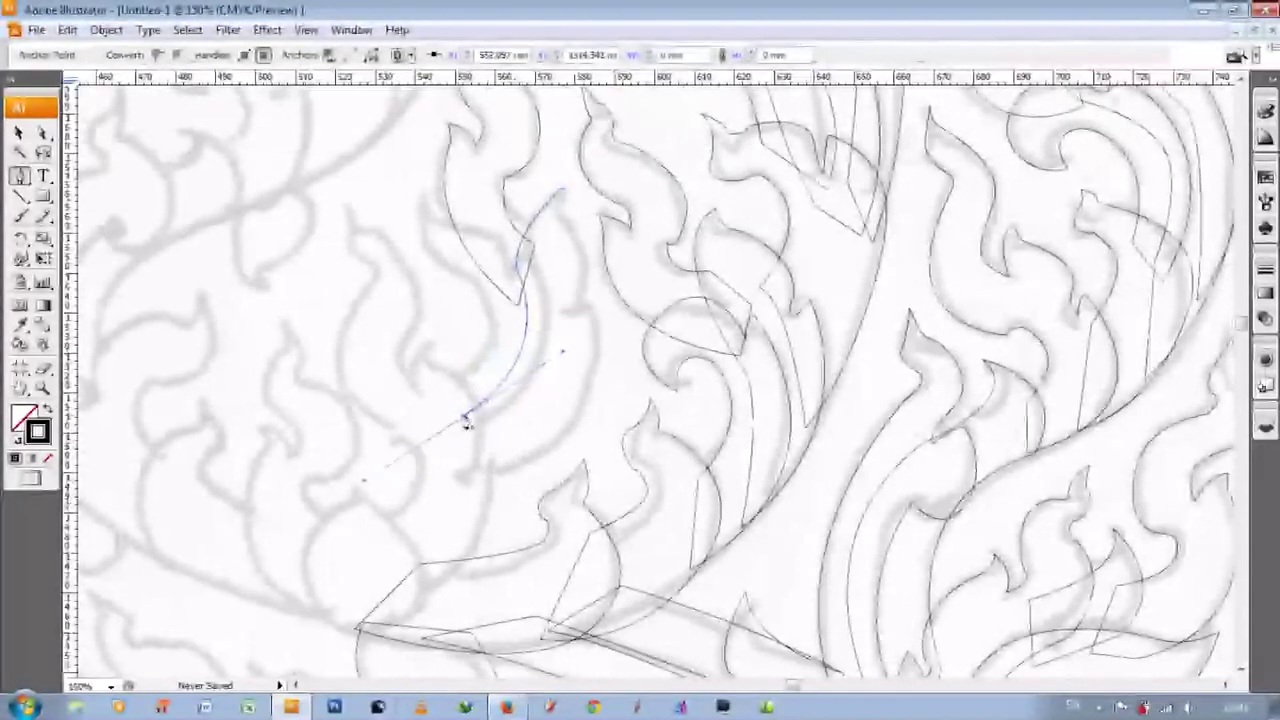
{"action": "scroll", "coordinate": [466, 422], "scroll_direction": "up", "scroll_amount": 2}
{"action": "left_click", "coordinate": [455, 527]}
{"action": "left_click_drag", "start_coordinate": [588, 440], "coordinate": [592, 368]}
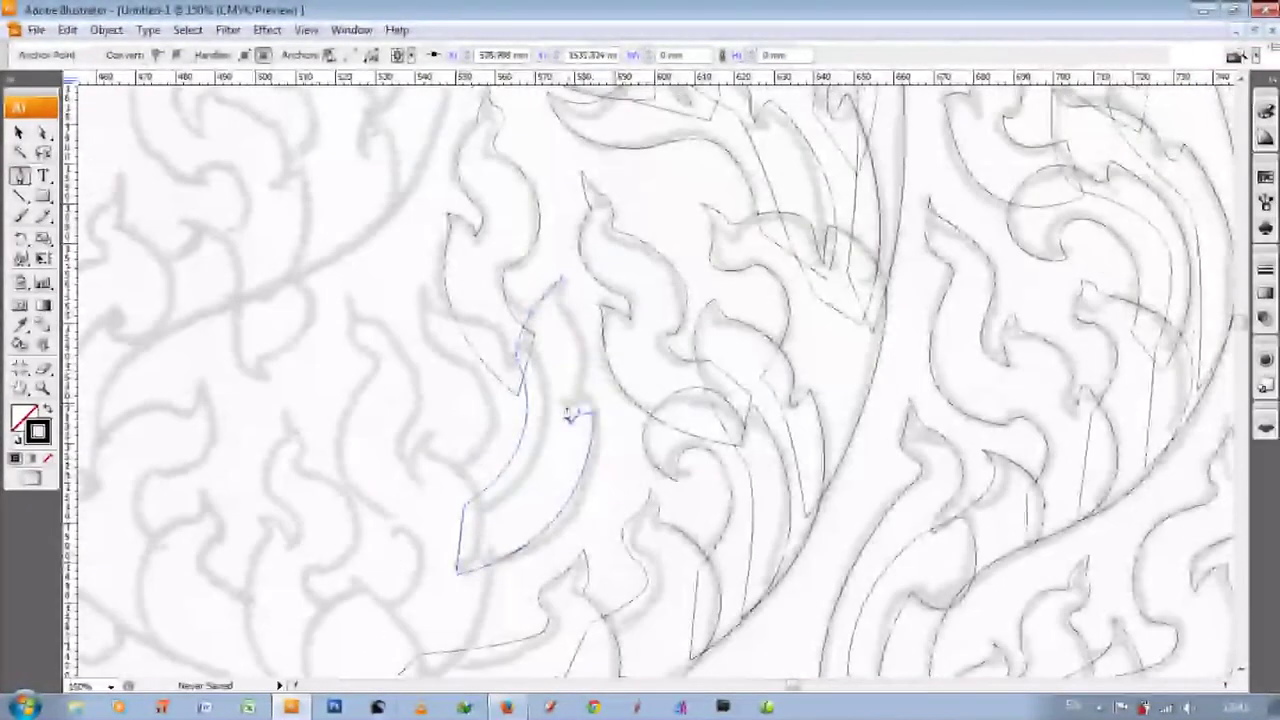
{"action": "scroll", "coordinate": [566, 388], "scroll_direction": "up", "scroll_amount": 3}
{"action": "left_click", "coordinate": [568, 438]}
{"action": "left_click", "coordinate": [560, 300]}
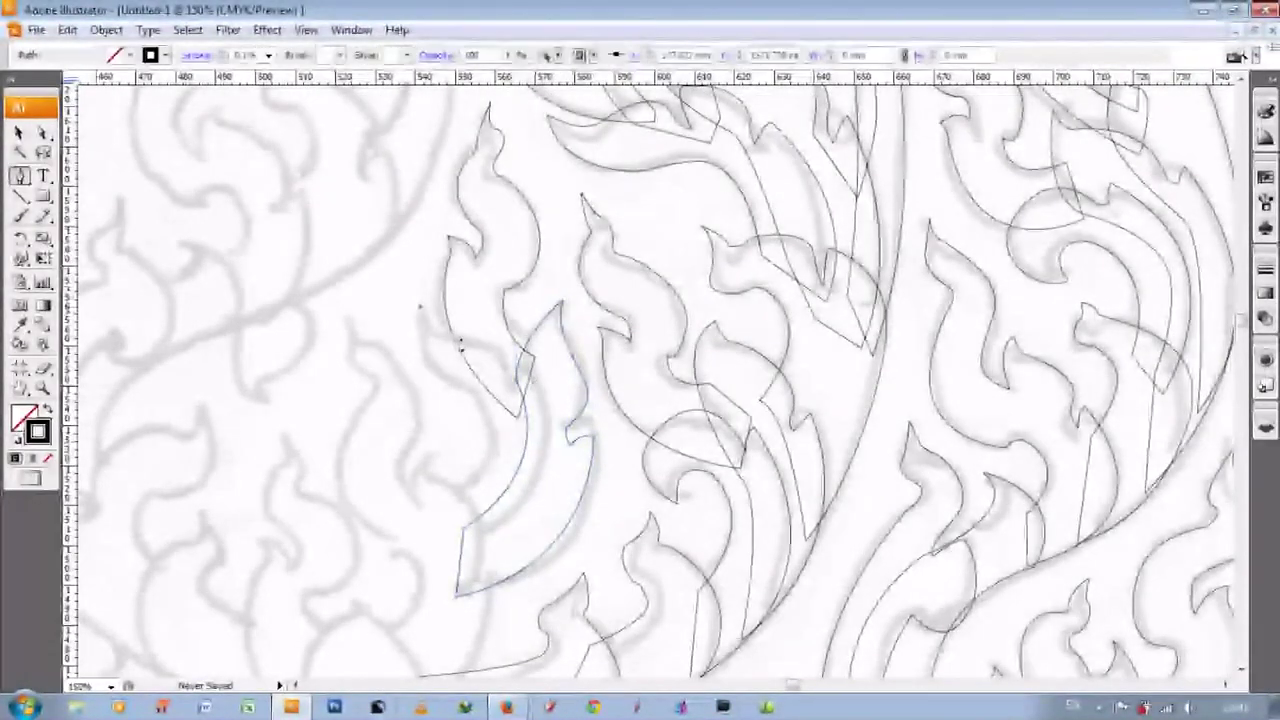
- Start a new flame outline at the left with curved and corner anchors along its edge
{"action": "scroll", "coordinate": [500, 420], "scroll_direction": "down", "scroll_amount": 1}
{"action": "scroll", "coordinate": [465, 452], "scroll_direction": "down", "scroll_amount": 4}
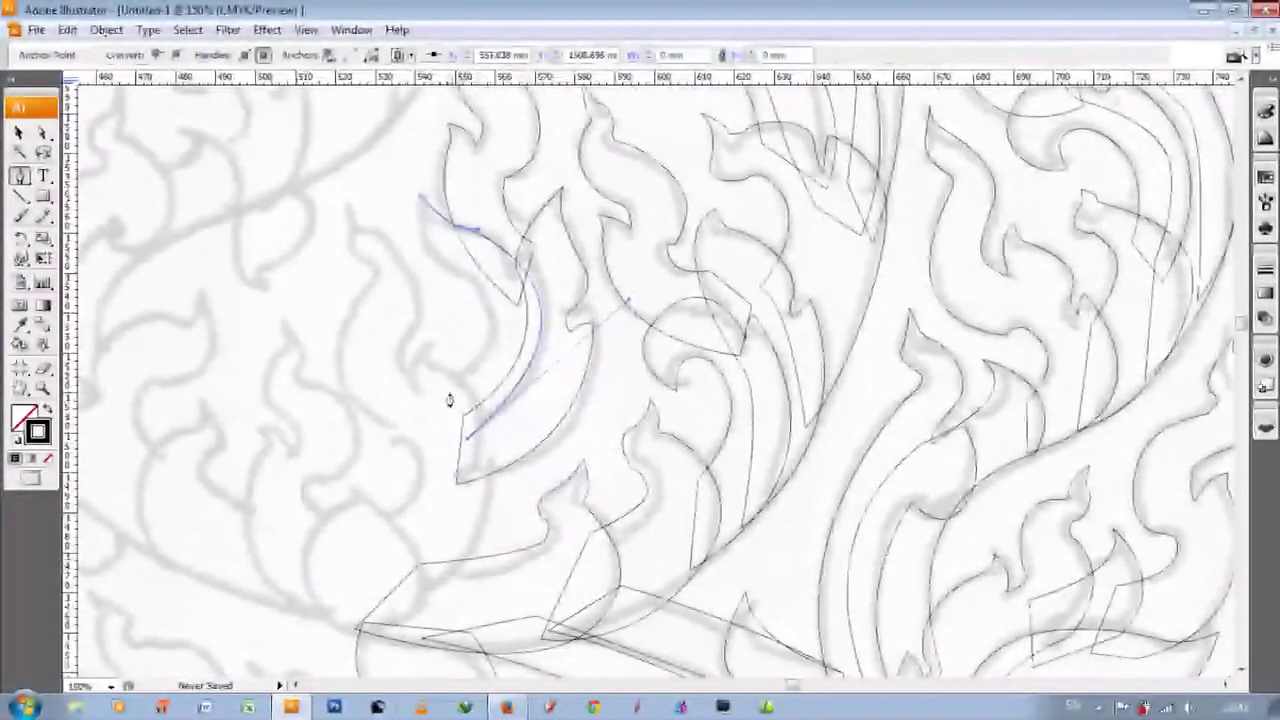
{"action": "scroll", "coordinate": [449, 400], "scroll_direction": "up", "scroll_amount": 4}
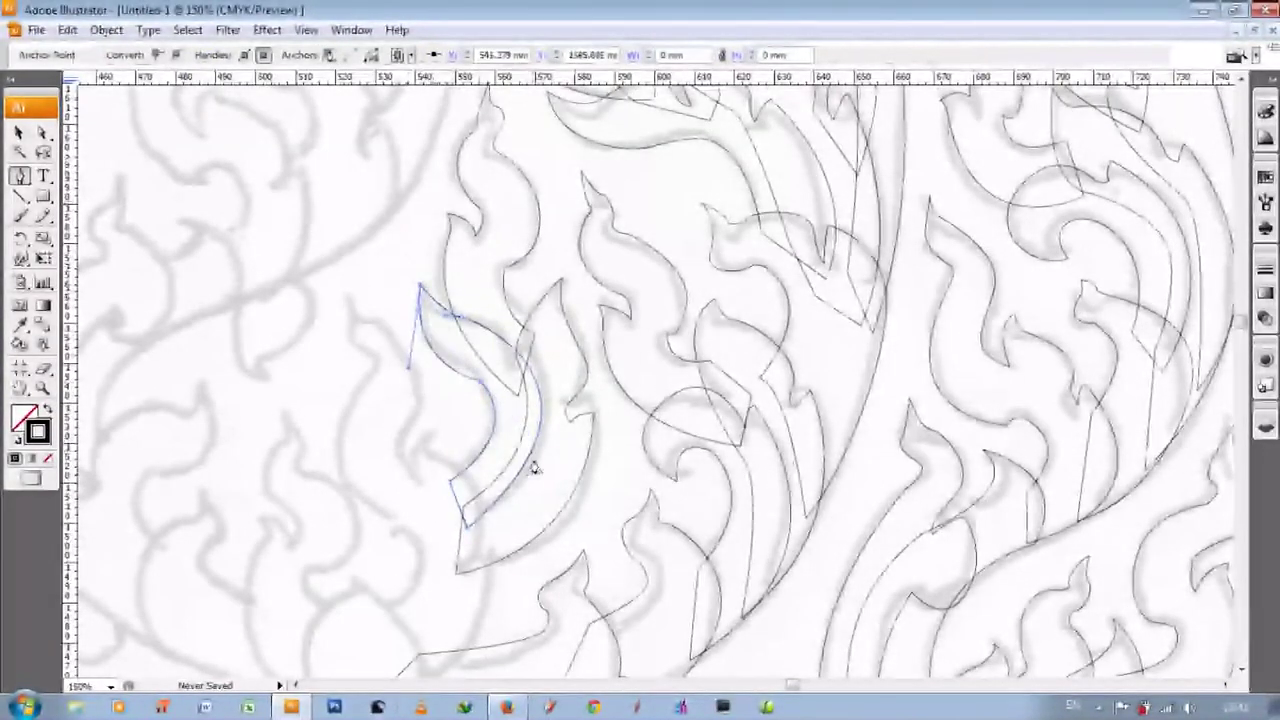
{"action": "scroll", "coordinate": [533, 468], "scroll_direction": "down", "scroll_amount": 1}
{"action": "scroll", "coordinate": [413, 334], "scroll_direction": "down", "scroll_amount": 2}
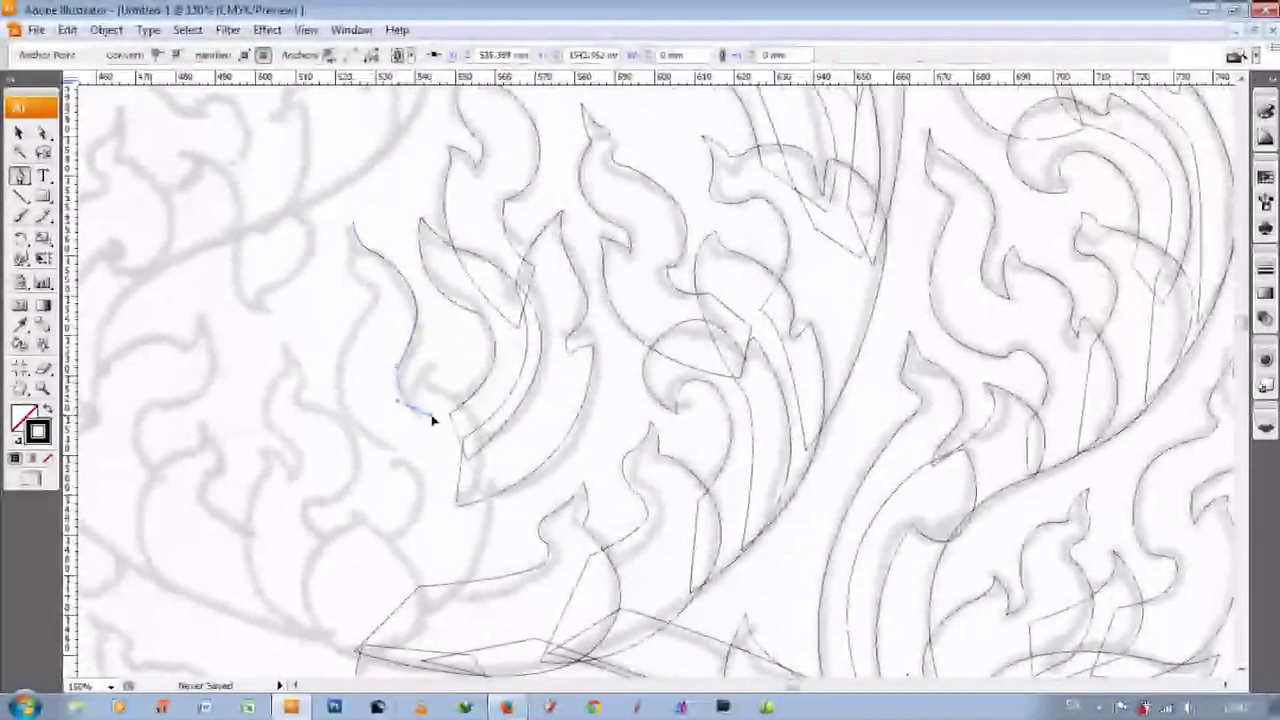
{"action": "scroll", "coordinate": [440, 390], "scroll_direction": "down", "scroll_amount": 5}
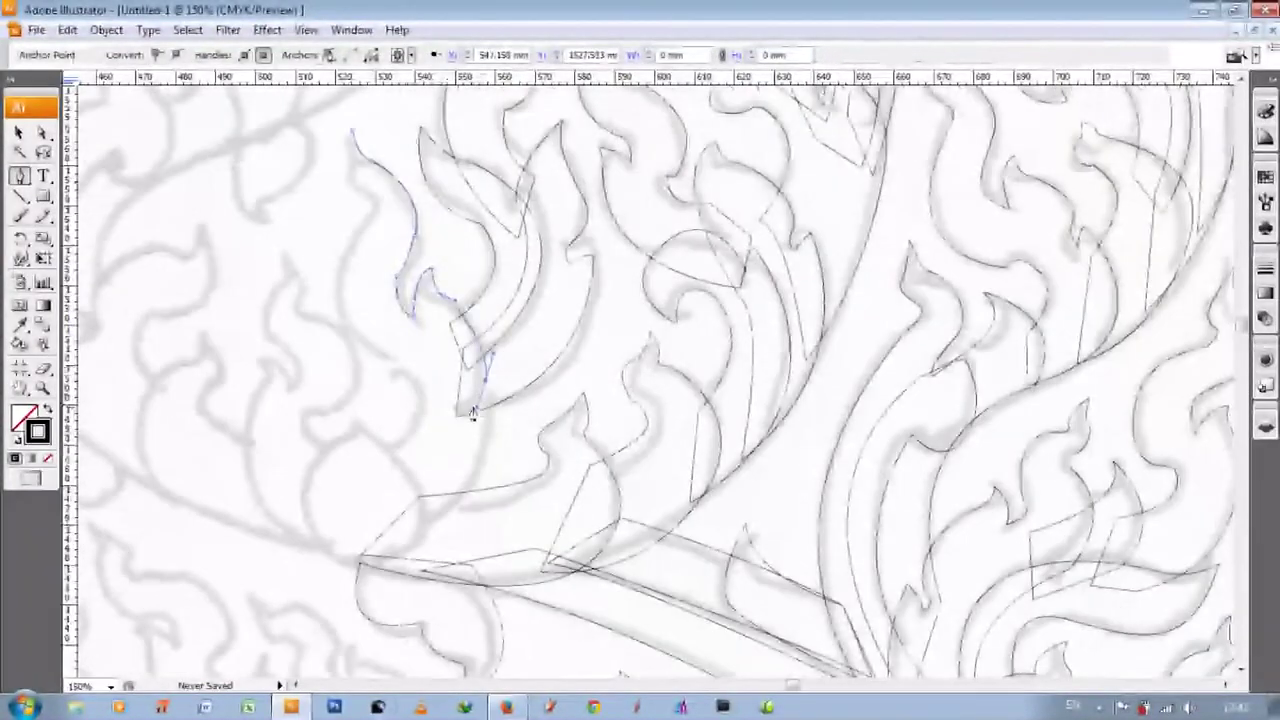
{"action": "scroll", "coordinate": [440, 430], "scroll_direction": "down", "scroll_amount": 4}
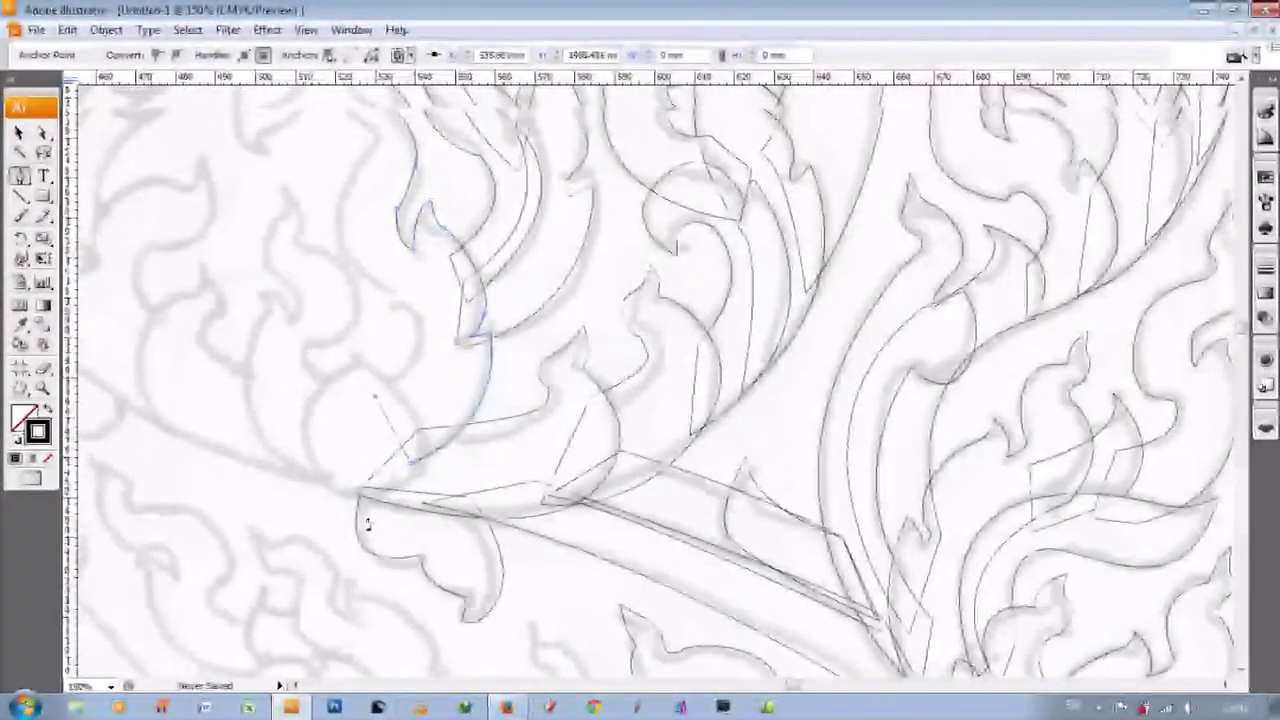
{"action": "scroll", "coordinate": [366, 500], "scroll_direction": "up", "scroll_amount": 4}
{"action": "scroll", "coordinate": [394, 274], "scroll_direction": "up", "scroll_amount": 3}
{"action": "scroll", "coordinate": [449, 357], "scroll_direction": "up", "scroll_amount": 3}
{"action": "left_click_drag", "start_coordinate": [320, 410], "coordinate": [366, 364]}
{"action": "scroll", "coordinate": [354, 330], "scroll_direction": "up", "scroll_amount": 1}
{"action": "scroll", "coordinate": [355, 305], "scroll_direction": "down", "scroll_amount": 8}
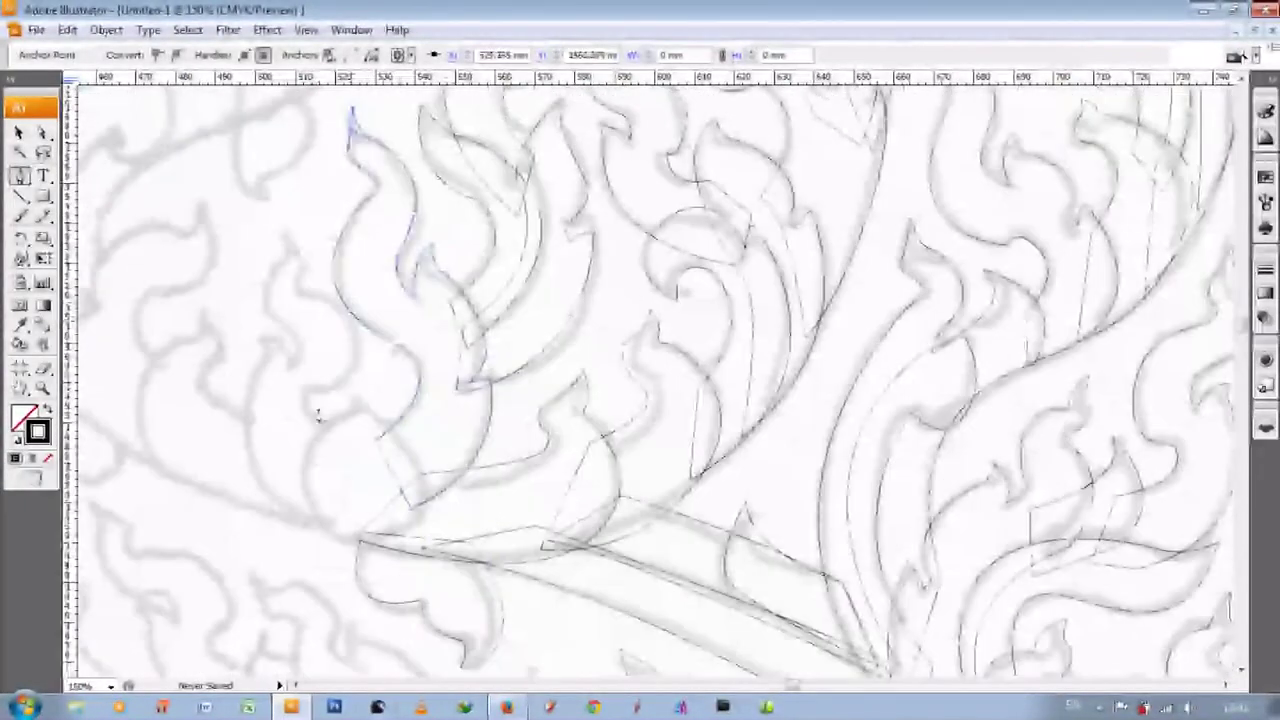
{"action": "scroll", "coordinate": [300, 282], "scroll_direction": "down", "scroll_amount": 2}
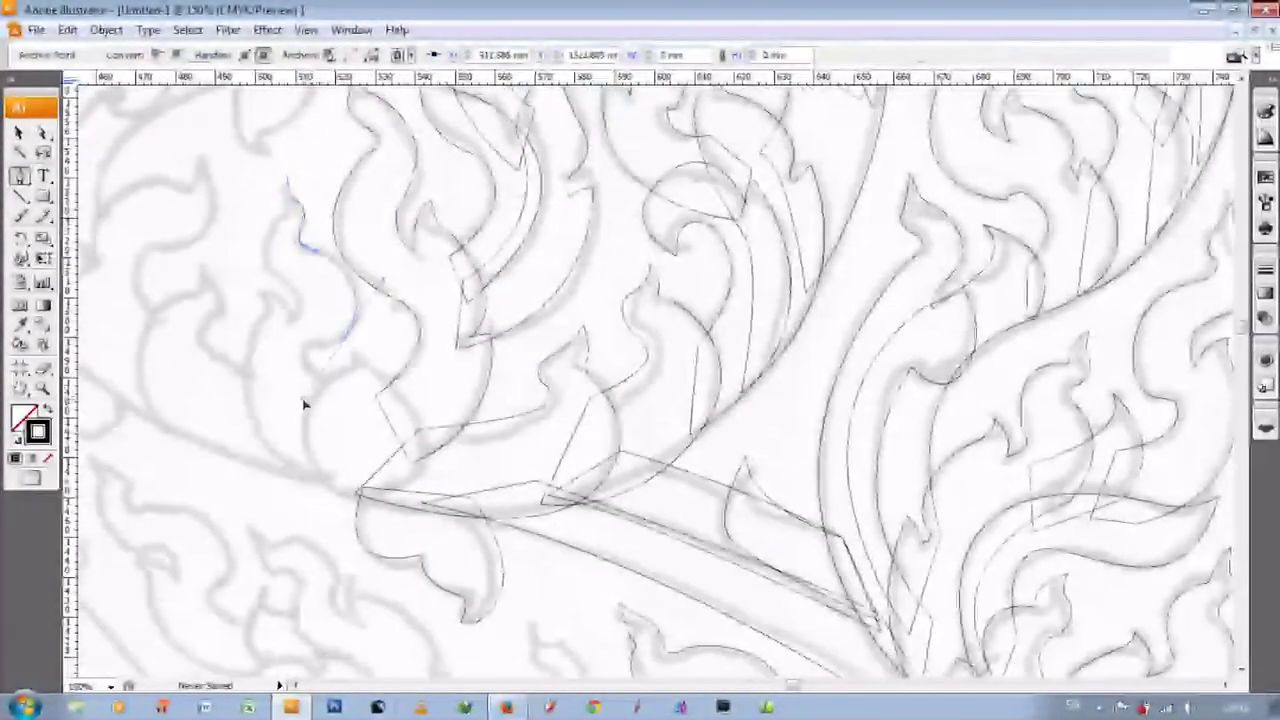
{"action": "left_click_drag", "start_coordinate": [330, 344], "coordinate": [307, 350]}
{"action": "left_click_drag", "start_coordinate": [329, 393], "coordinate": [363, 412]}
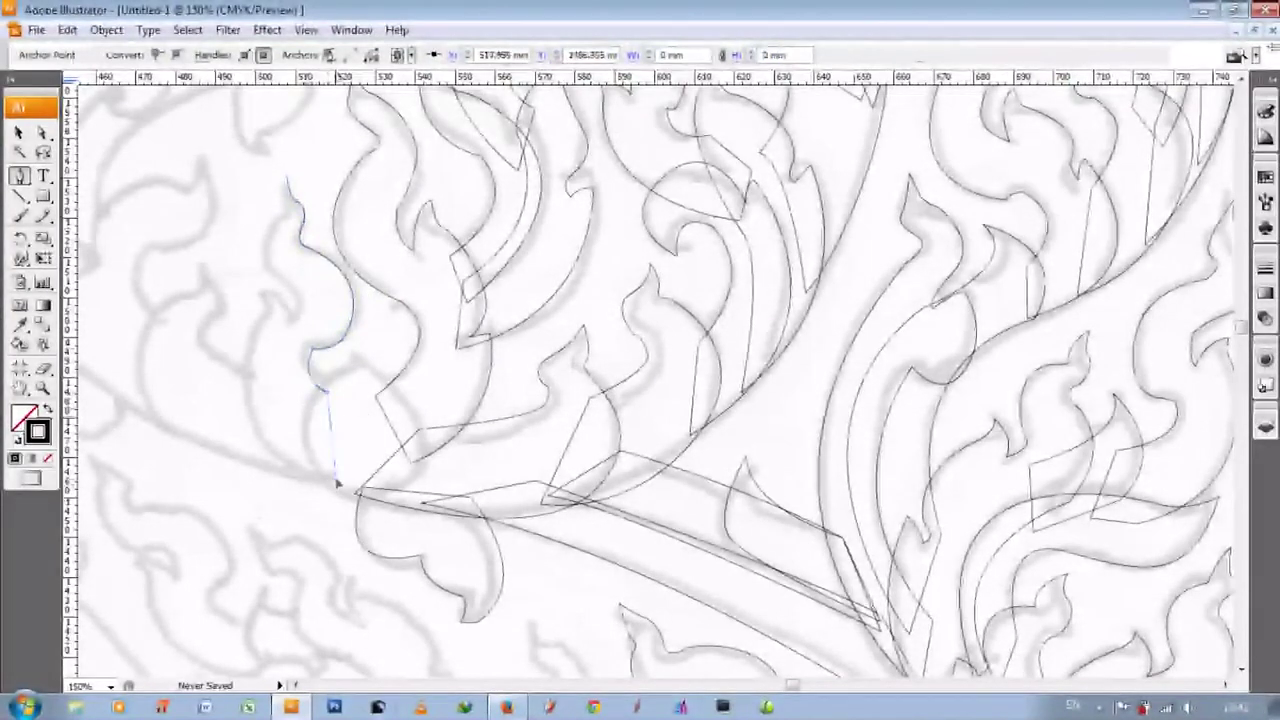
{"action": "left_click", "coordinate": [336, 482]}
- Curve the flame outline through its notch and around the bulb, then draw a 20.2 mm circle
{"action": "scroll", "coordinate": [336, 485], "scroll_direction": "up", "scroll_amount": 2}
{"action": "left_click_drag", "start_coordinate": [256, 345], "coordinate": [258, 343]}
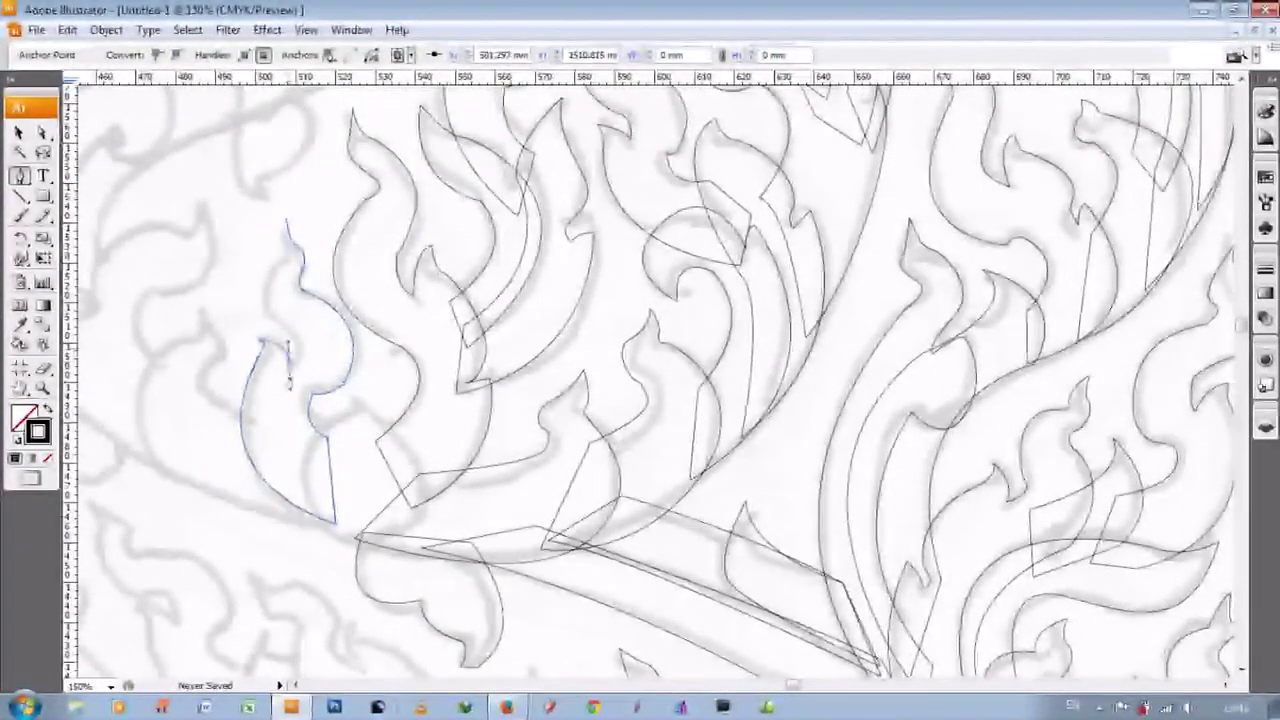
{"action": "scroll", "coordinate": [288, 400], "scroll_direction": "up", "scroll_amount": 2}
{"action": "scroll", "coordinate": [286, 414], "scroll_direction": "up", "scroll_amount": 1}
{"action": "left_click", "coordinate": [282, 332]}
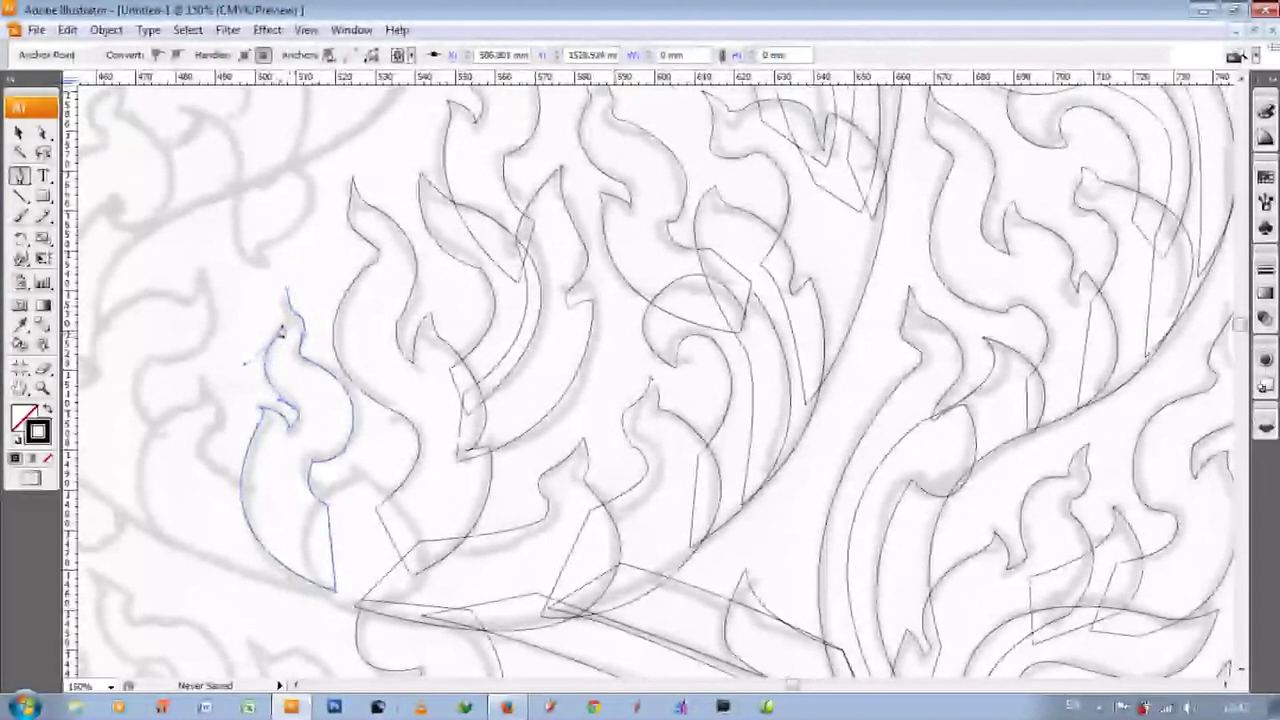
{"action": "scroll", "coordinate": [286, 297], "scroll_direction": "down", "scroll_amount": 4}
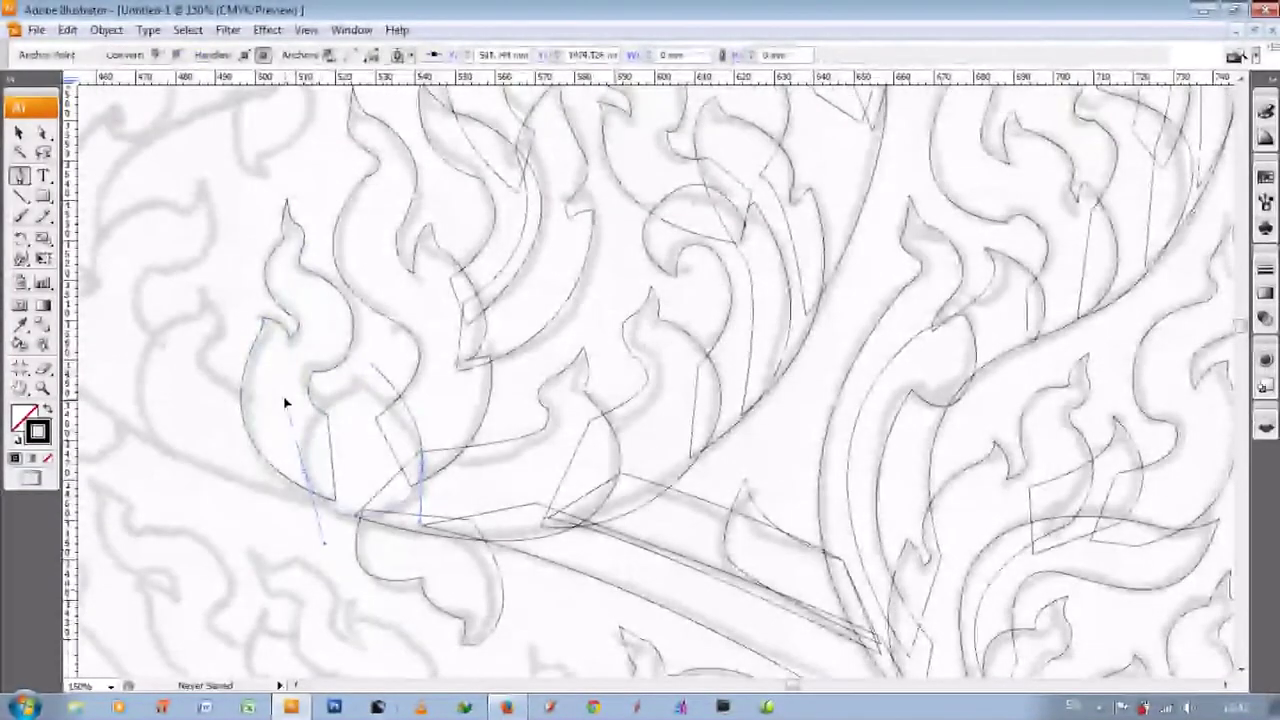
{"action": "left_click_drag", "start_coordinate": [316, 408], "coordinate": [370, 366]}
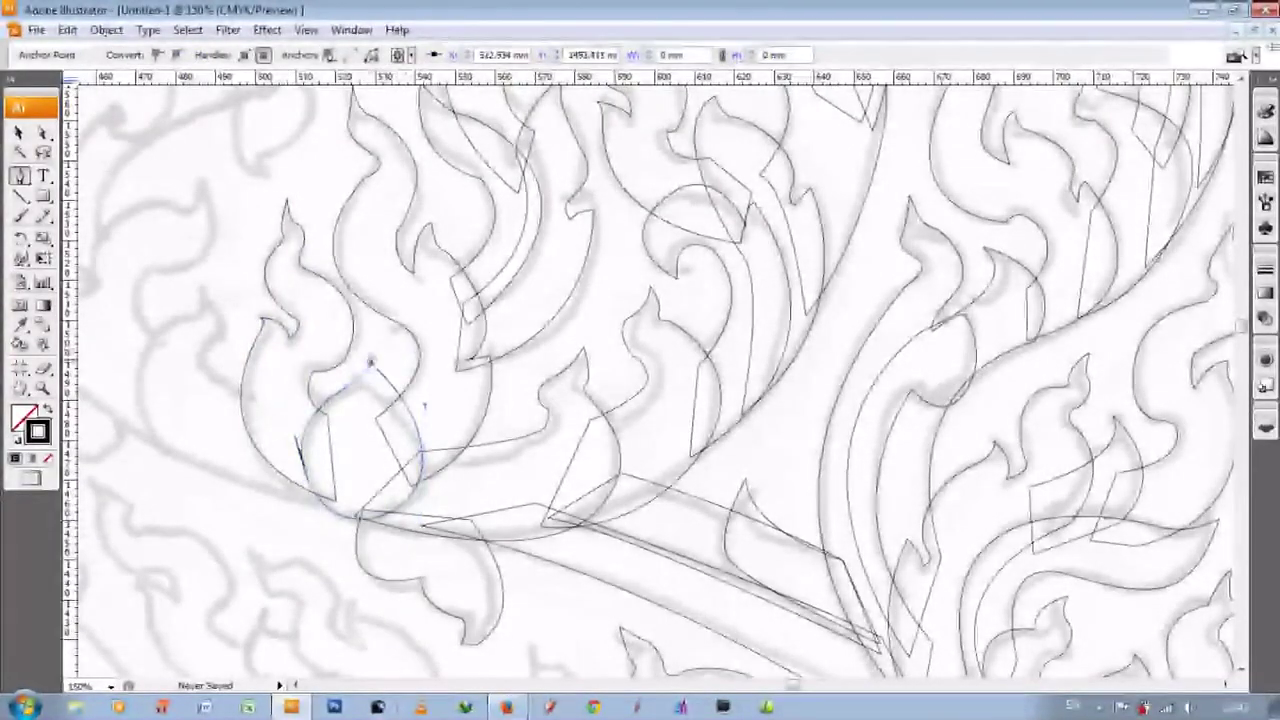
{"action": "scroll", "coordinate": [360, 420], "scroll_direction": "up", "scroll_amount": 1}
{"action": "scroll", "coordinate": [329, 591], "scroll_direction": "up", "scroll_amount": 1}
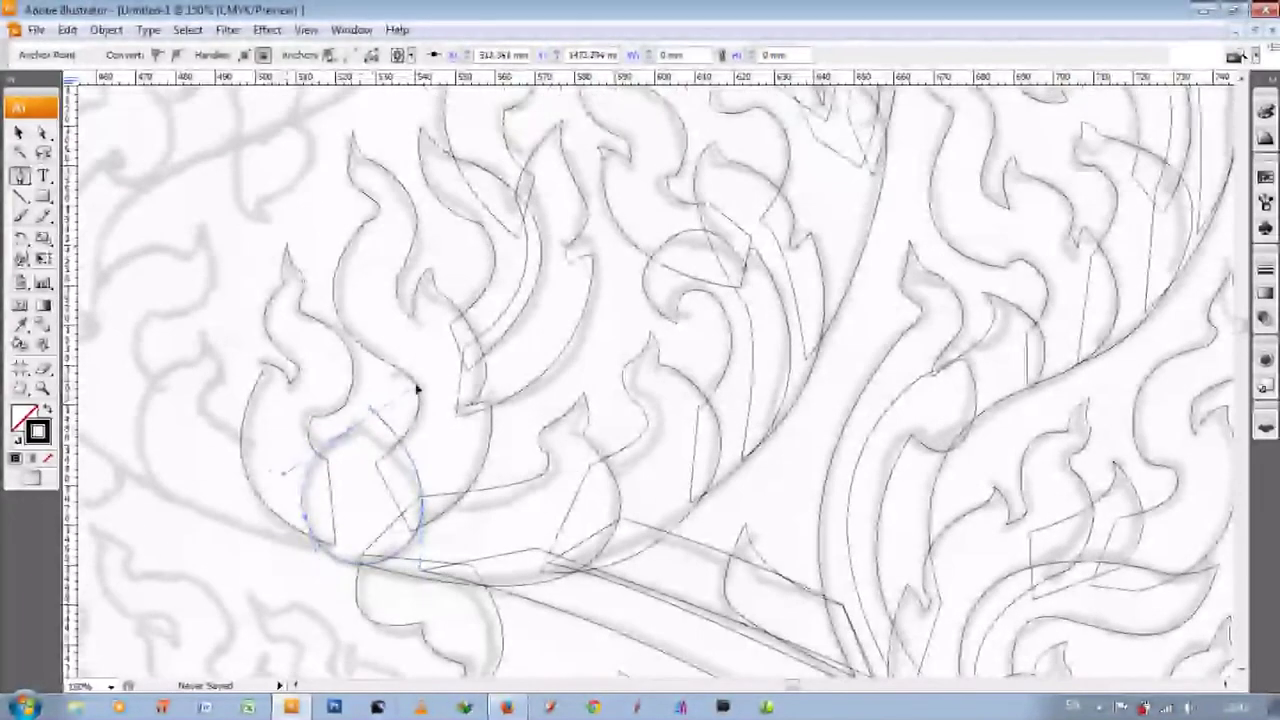
{"action": "left_click_drag", "start_coordinate": [320, 455], "coordinate": [360, 430]}
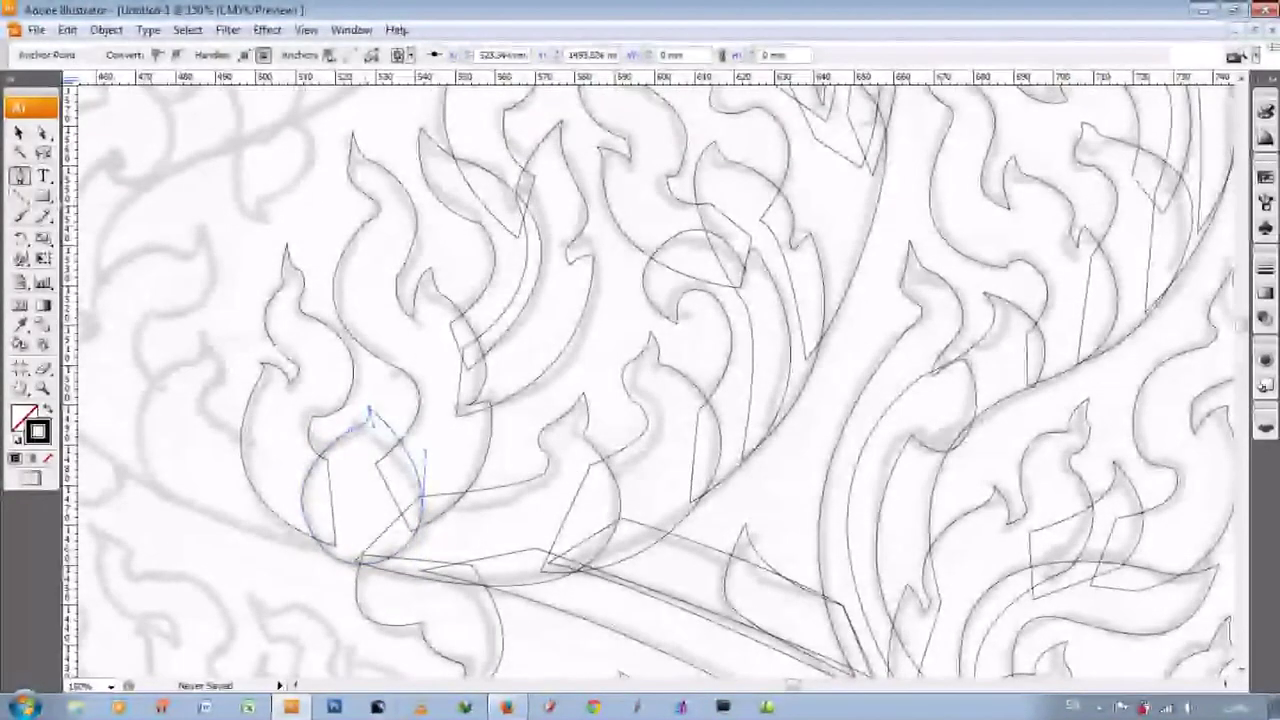
{"action": "key", "text": "m"}
{"action": "mouse_move", "coordinate": [358, 508]}
{"action": "left_mouse_down"}
{"action": "mouse_move", "coordinate": [390, 540]}
{"action": "mouse_move", "coordinate": [564, 300]}
{"action": "left_mouse_up"}
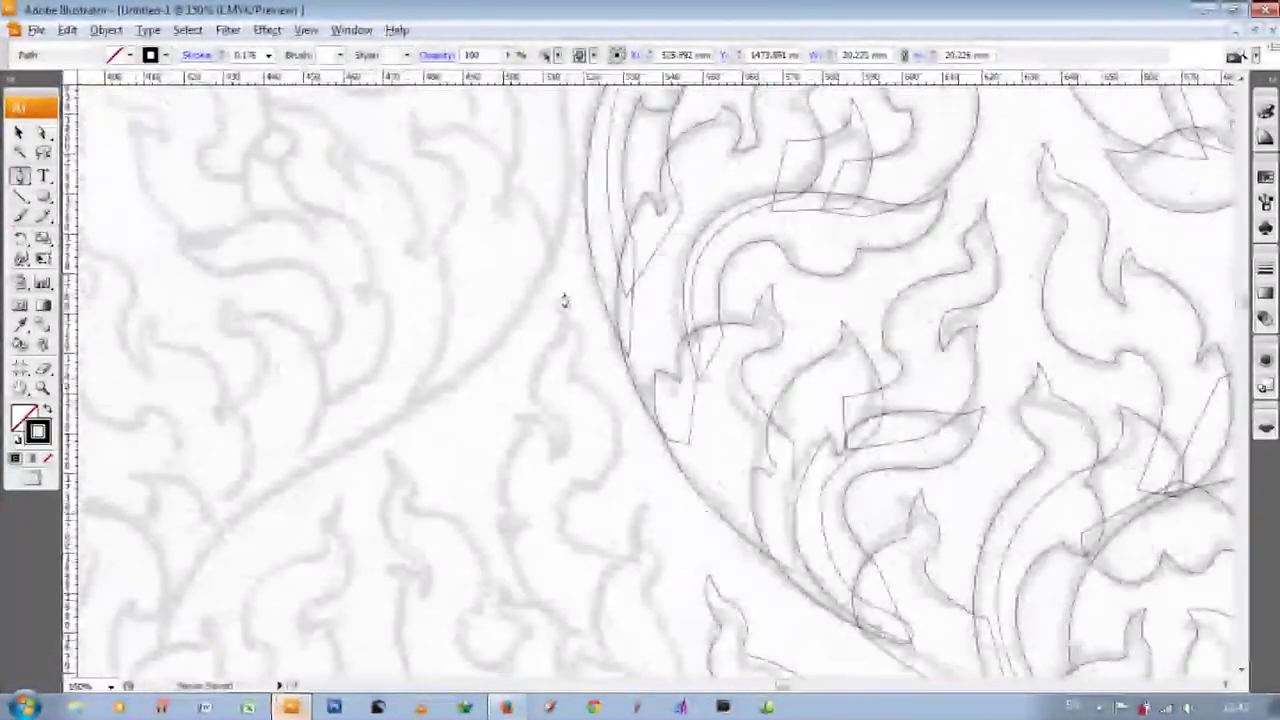
- Trace a hooked leaf's edge down to its lower tip and curve it back up
{"action": "left_click", "coordinate": [564, 300]}
{"action": "left_click", "coordinate": [586, 378]}
{"action": "scroll", "coordinate": [586, 380], "scroll_direction": "down", "scroll_amount": 2}
{"action": "left_click", "coordinate": [583, 428]}
{"action": "scroll", "coordinate": [580, 428], "scroll_direction": "down", "scroll_amount": 2}
{"action": "left_click", "coordinate": [620, 497]}
{"action": "scroll", "coordinate": [620, 497], "scroll_direction": "up", "scroll_amount": 1}
{"action": "left_click_drag", "start_coordinate": [505, 409], "coordinate": [496, 323]}
{"action": "scroll", "coordinate": [514, 430], "scroll_direction": "up", "scroll_amount": 1}
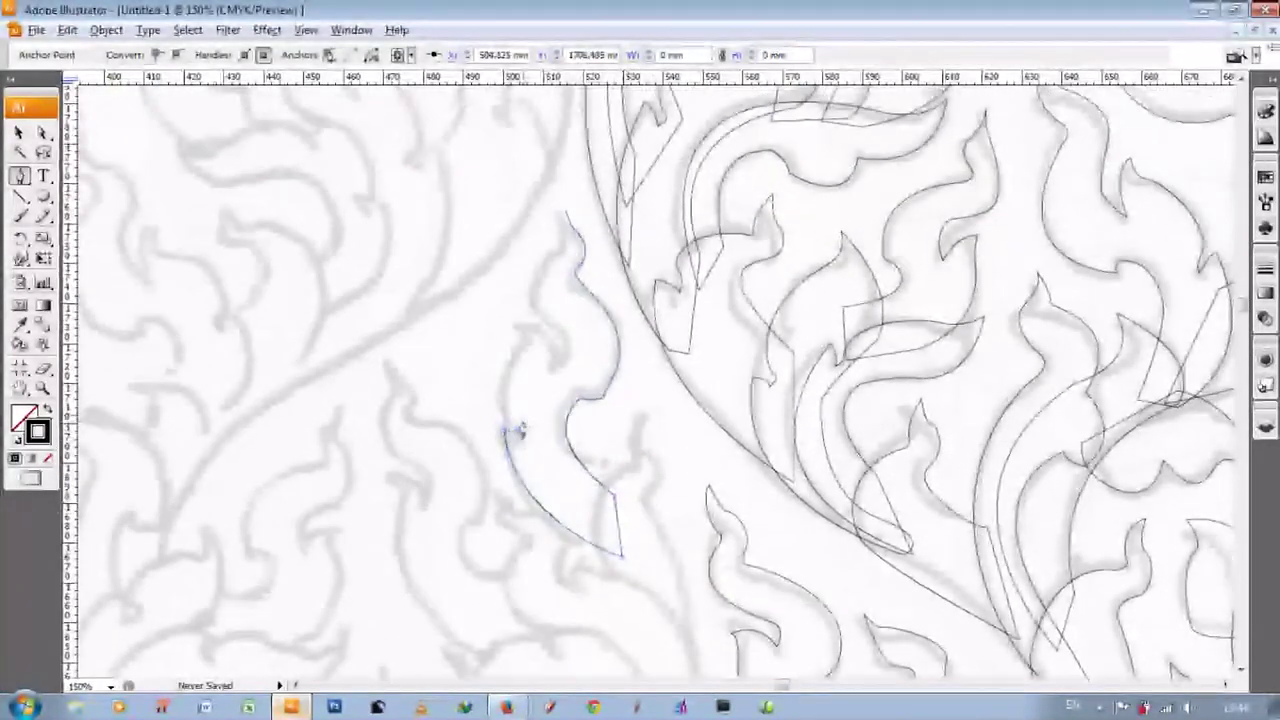
{"action": "scroll", "coordinate": [517, 400], "scroll_direction": "up", "scroll_amount": 1}
- Outline the leaf's small hook and tip, then close the path on its start point
{"action": "left_click", "coordinate": [547, 402]}
{"action": "scroll", "coordinate": [552, 416], "scroll_direction": "up", "scroll_amount": 1}
{"action": "left_click", "coordinate": [567, 415]}
{"action": "scroll", "coordinate": [550, 412], "scroll_direction": "up", "scroll_amount": 1}
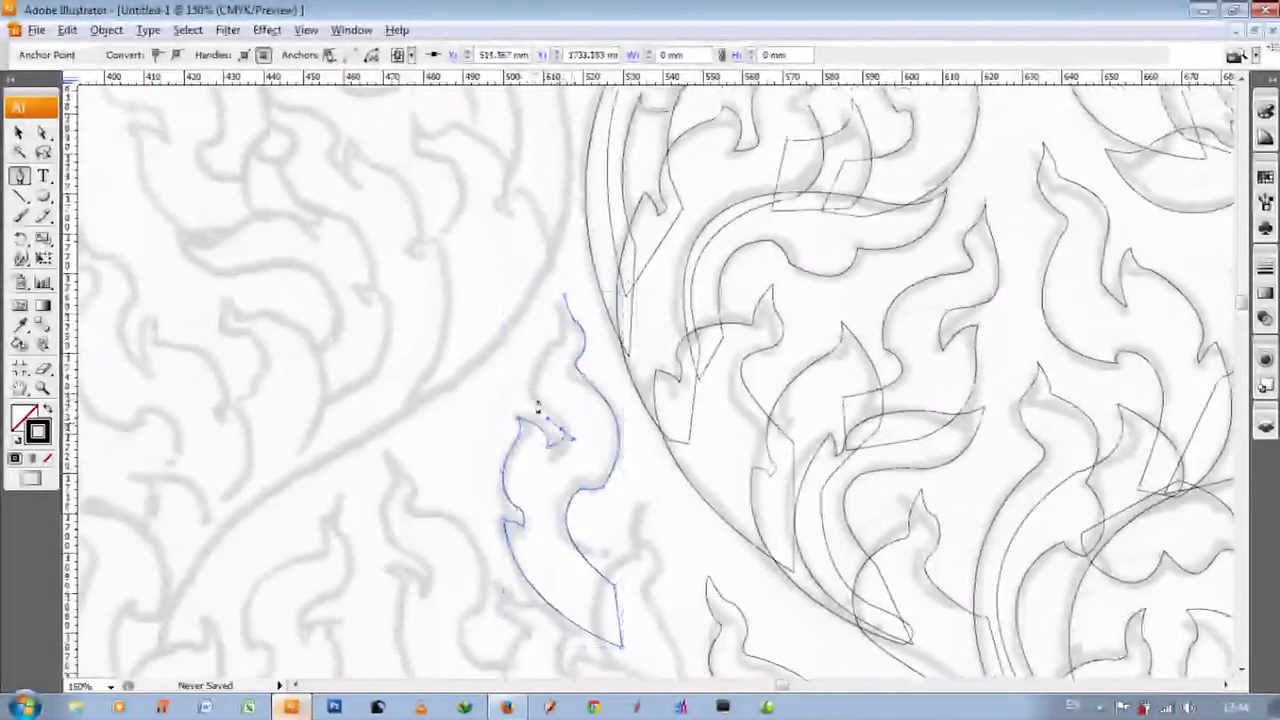
{"action": "scroll", "coordinate": [555, 354], "scroll_direction": "down", "scroll_amount": 5}
{"action": "left_click", "coordinate": [645, 245]}
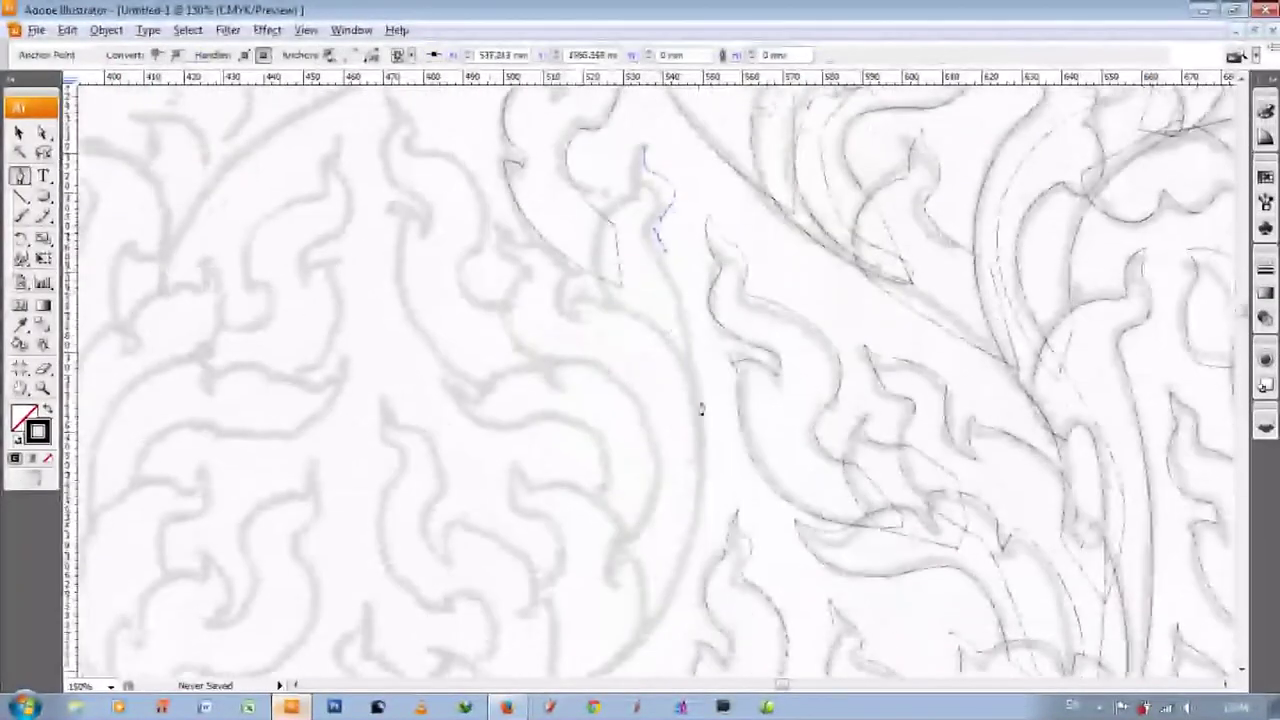
{"action": "left_click_drag", "start_coordinate": [688, 495], "coordinate": [620, 420]}
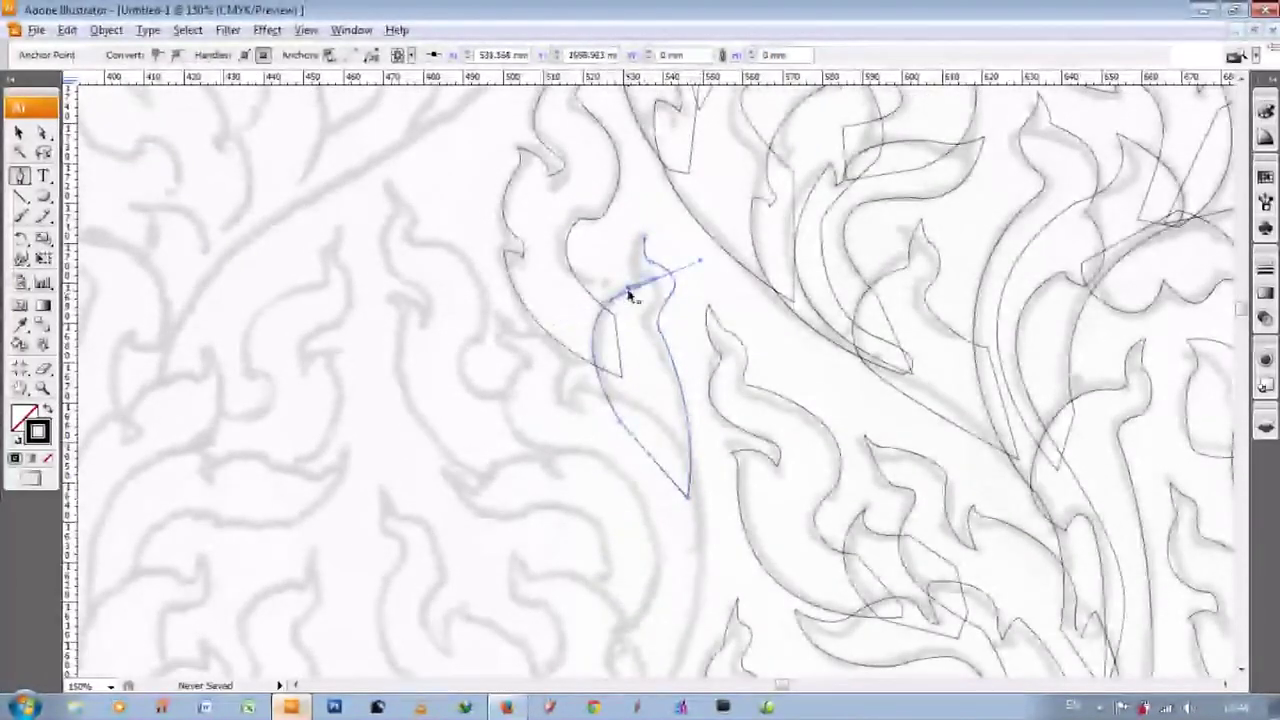
{"action": "left_click", "coordinate": [630, 295]}
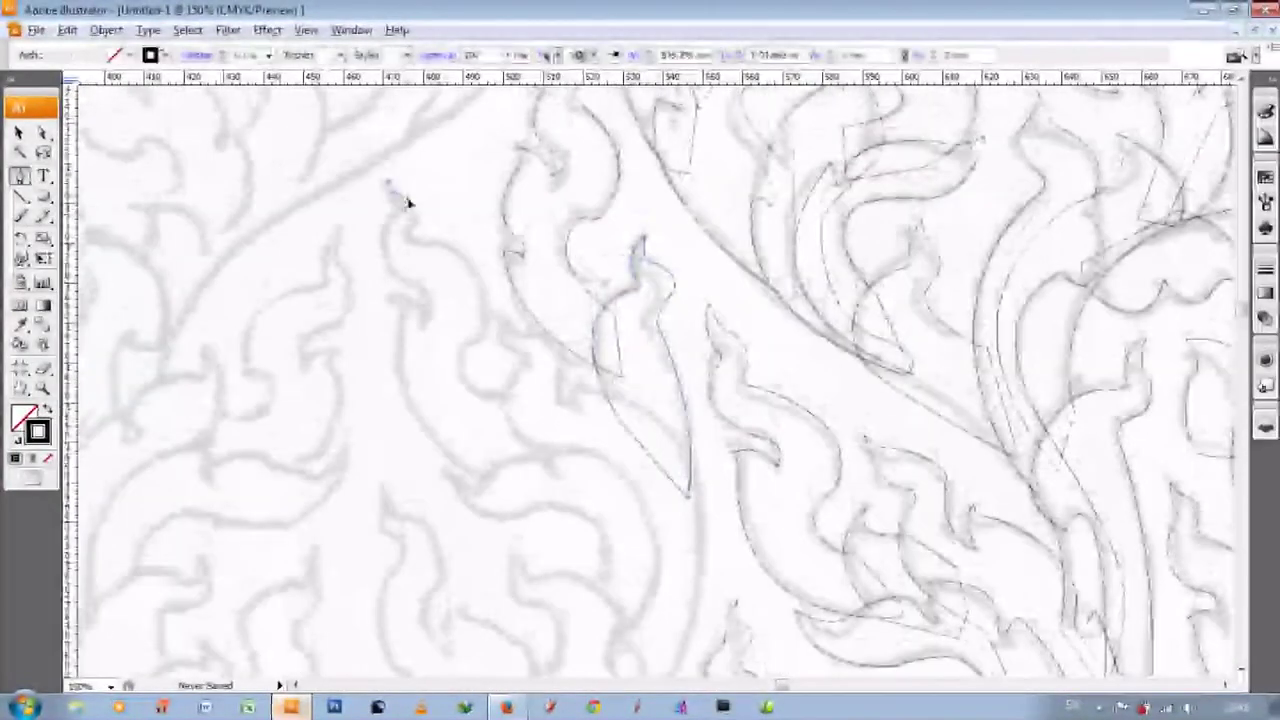
- Begin tracing the next leaf outline with curved anchors around its curl
{"action": "left_click", "coordinate": [418, 236]}
{"action": "scroll", "coordinate": [450, 300], "scroll_direction": "down", "scroll_amount": 1}
{"action": "left_click_drag", "start_coordinate": [482, 312], "coordinate": [541, 397]}
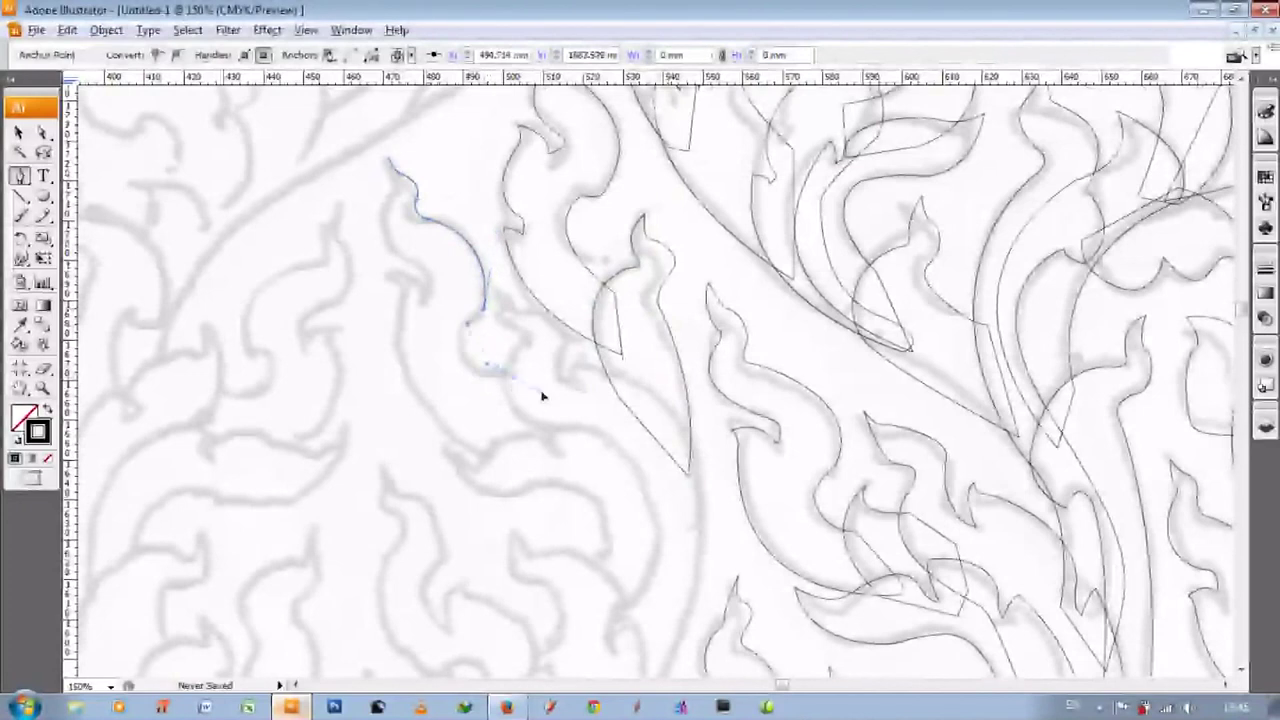
{"action": "left_click_drag", "start_coordinate": [397, 286], "coordinate": [428, 300]}
{"action": "scroll", "coordinate": [430, 312], "scroll_direction": "up", "scroll_amount": 1}
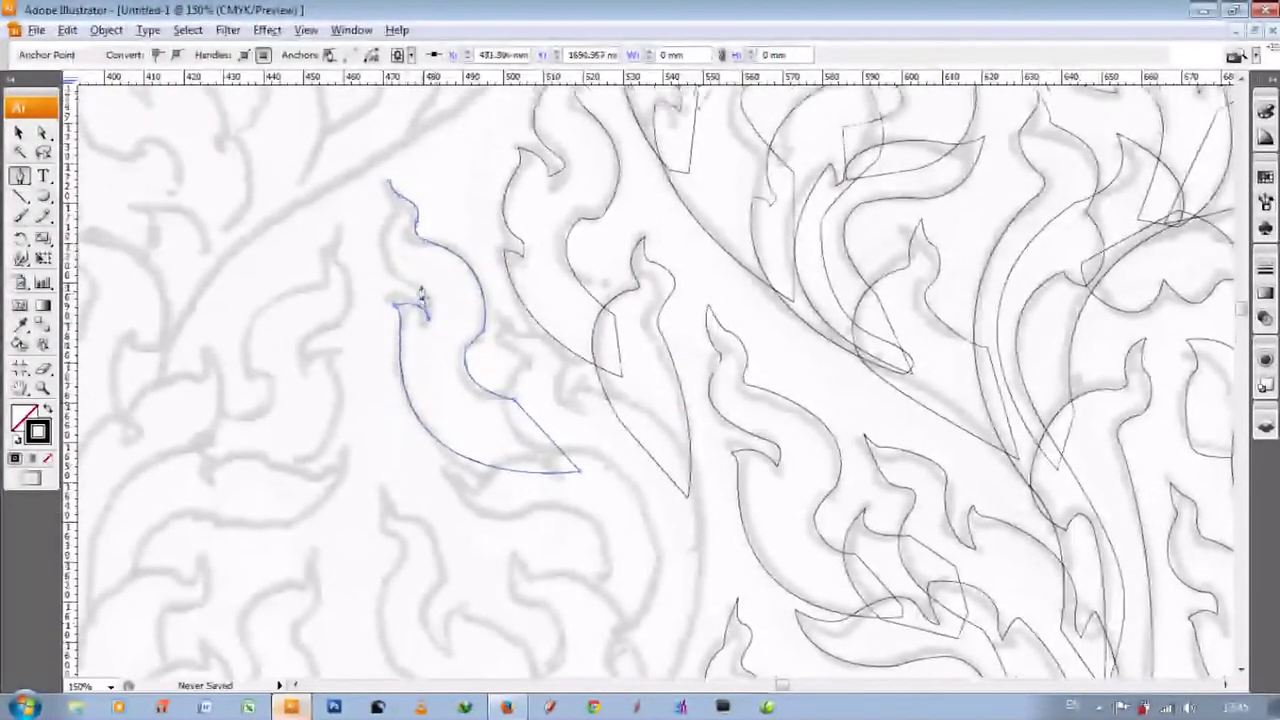
{"action": "scroll", "coordinate": [410, 290], "scroll_direction": "up", "scroll_amount": 2}
{"action": "left_click", "coordinate": [395, 260]}
{"action": "scroll", "coordinate": [558, 372], "scroll_direction": "down", "scroll_amount": 3}
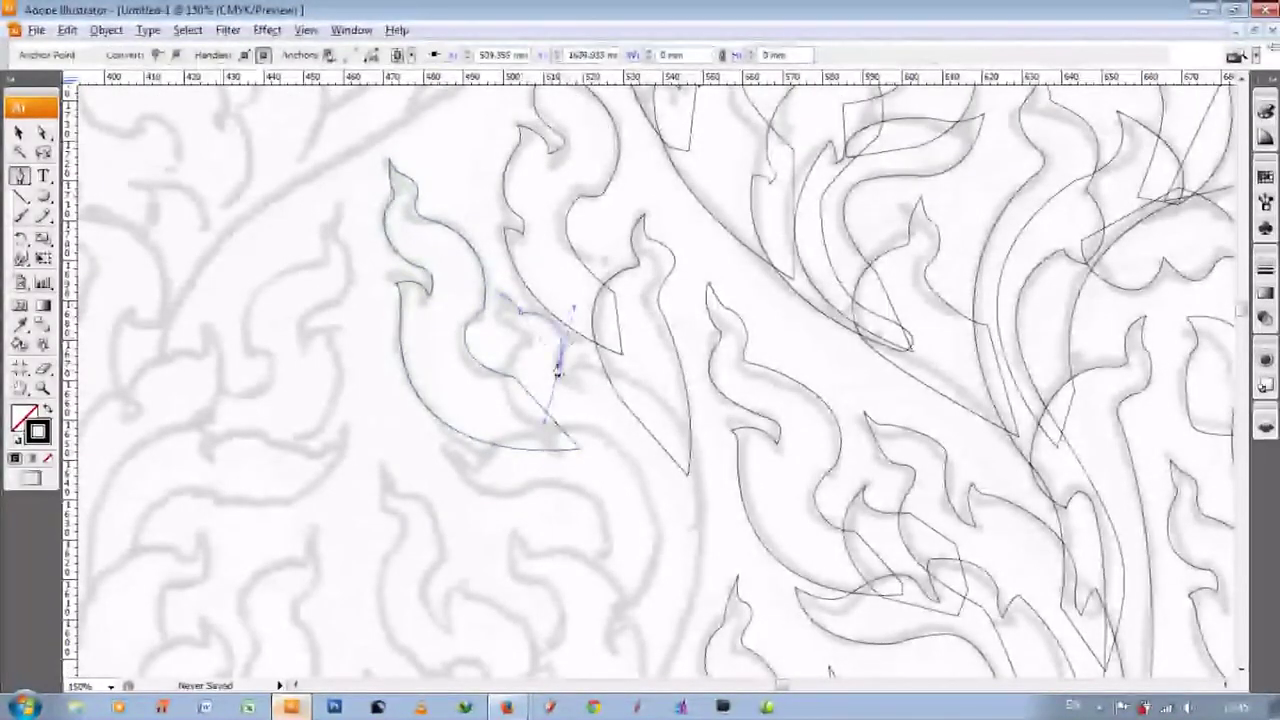
{"action": "scroll", "coordinate": [583, 362], "scroll_direction": "down", "scroll_amount": 1}
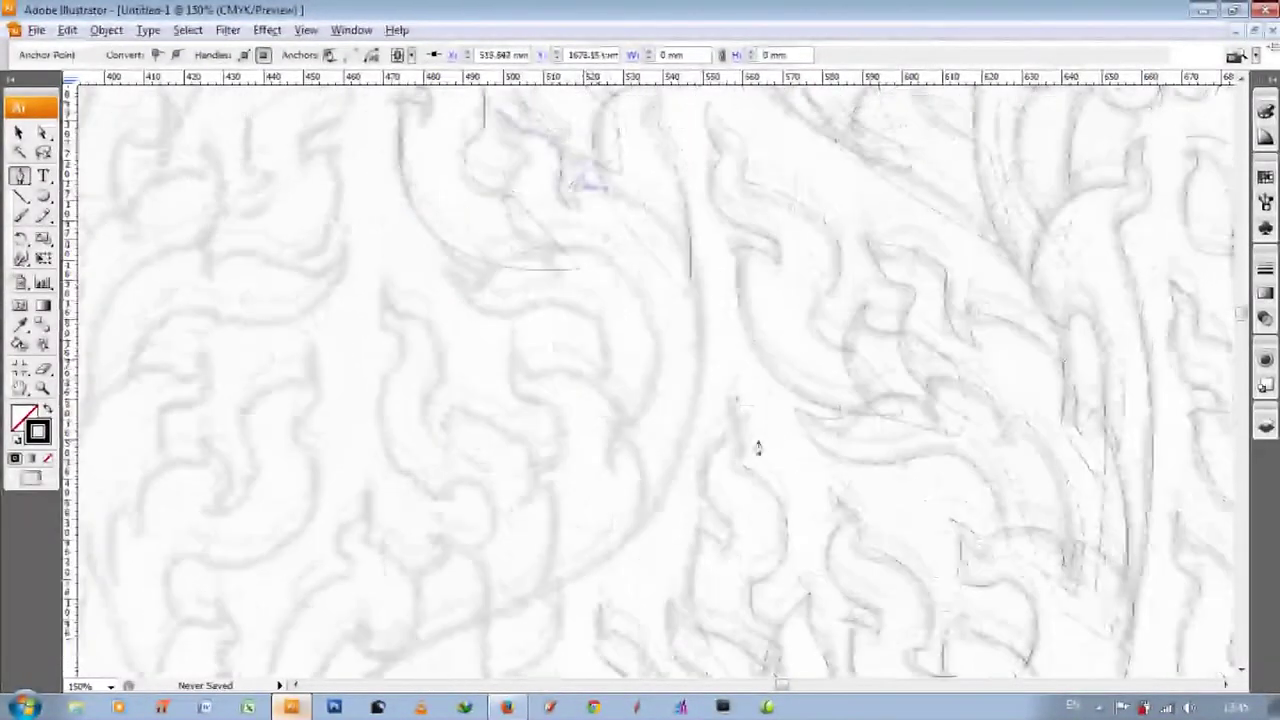
- Bend the leaf's top segment into an arc and add curved anchors down its edge
{"action": "scroll", "coordinate": [583, 362], "scroll_direction": "down", "scroll_amount": 3}
{"action": "scroll", "coordinate": [583, 362], "scroll_direction": "down", "scroll_amount": 4}
{"action": "scroll", "coordinate": [583, 362], "scroll_direction": "down", "scroll_amount": 3}
{"action": "scroll", "coordinate": [590, 450], "scroll_direction": "up", "scroll_amount": 2}
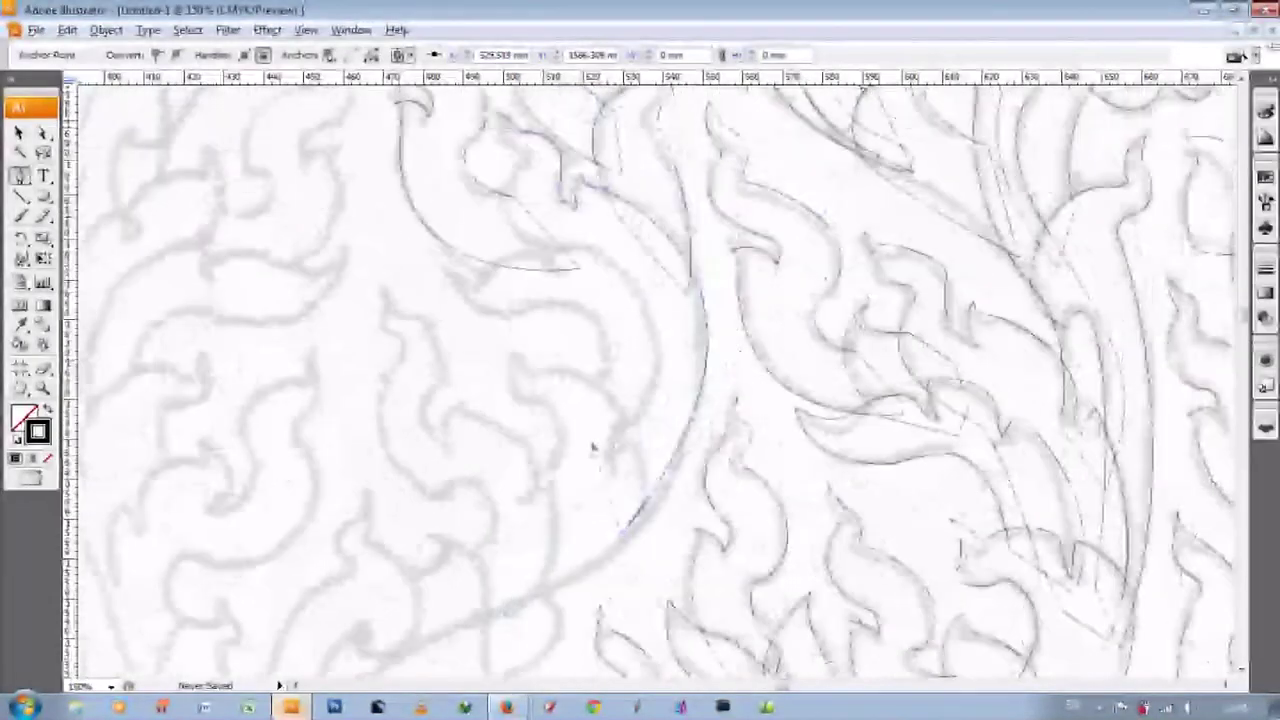
{"action": "scroll", "coordinate": [585, 440], "scroll_direction": "up", "scroll_amount": 2}
{"action": "scroll", "coordinate": [560, 400], "scroll_direction": "up", "scroll_amount": 2}
{"action": "scroll", "coordinate": [545, 340], "scroll_direction": "up", "scroll_amount": 2}
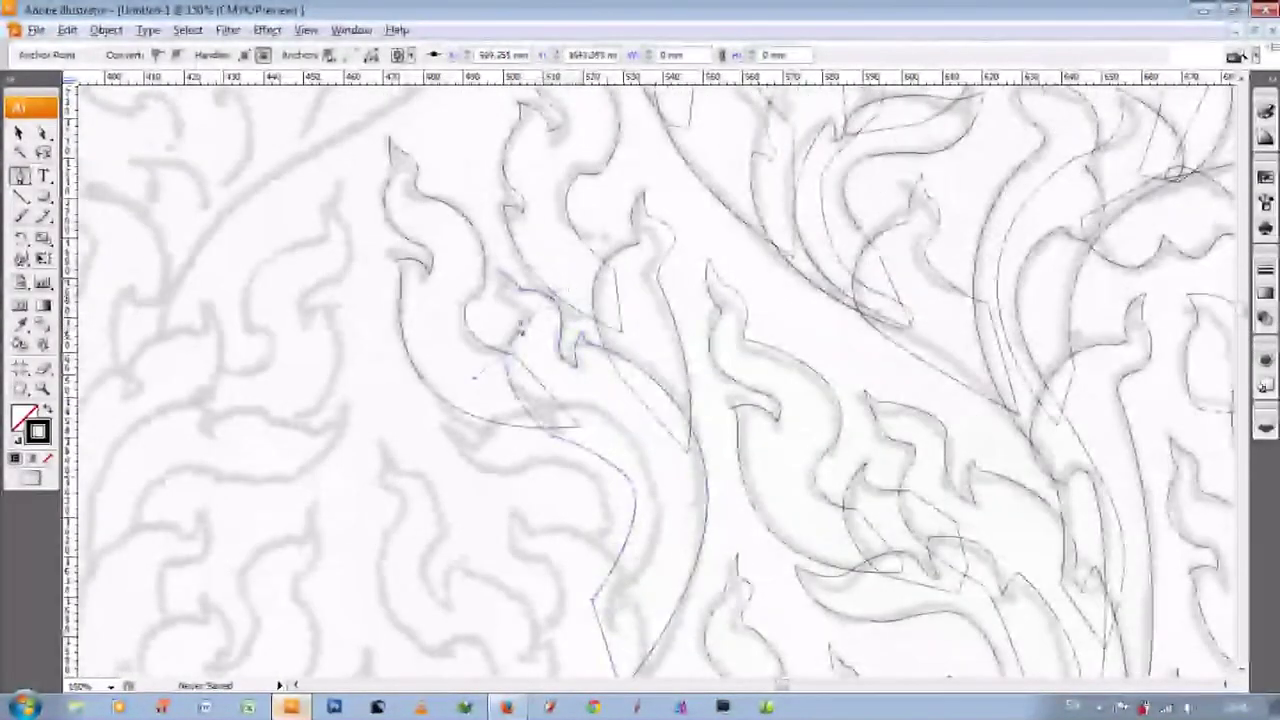
{"action": "scroll", "coordinate": [500, 290], "scroll_direction": "down", "scroll_amount": 4}
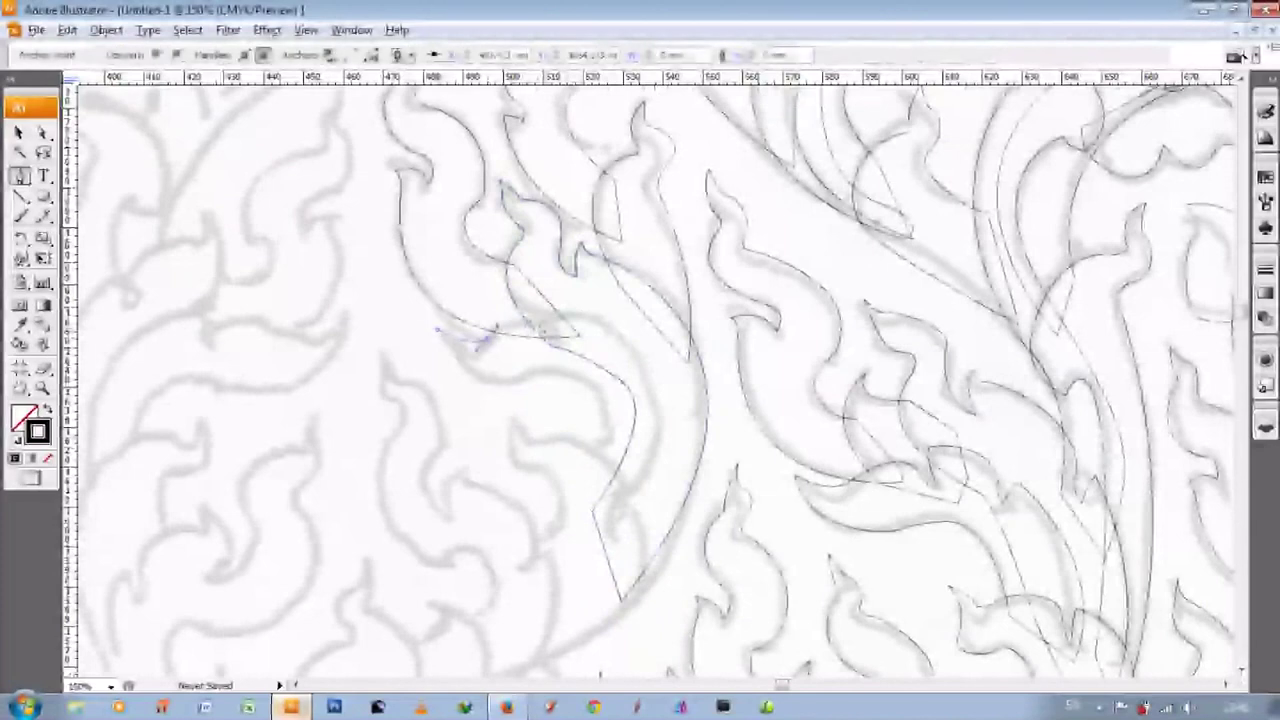
{"action": "left_click_drag", "start_coordinate": [480, 342], "coordinate": [578, 320]}
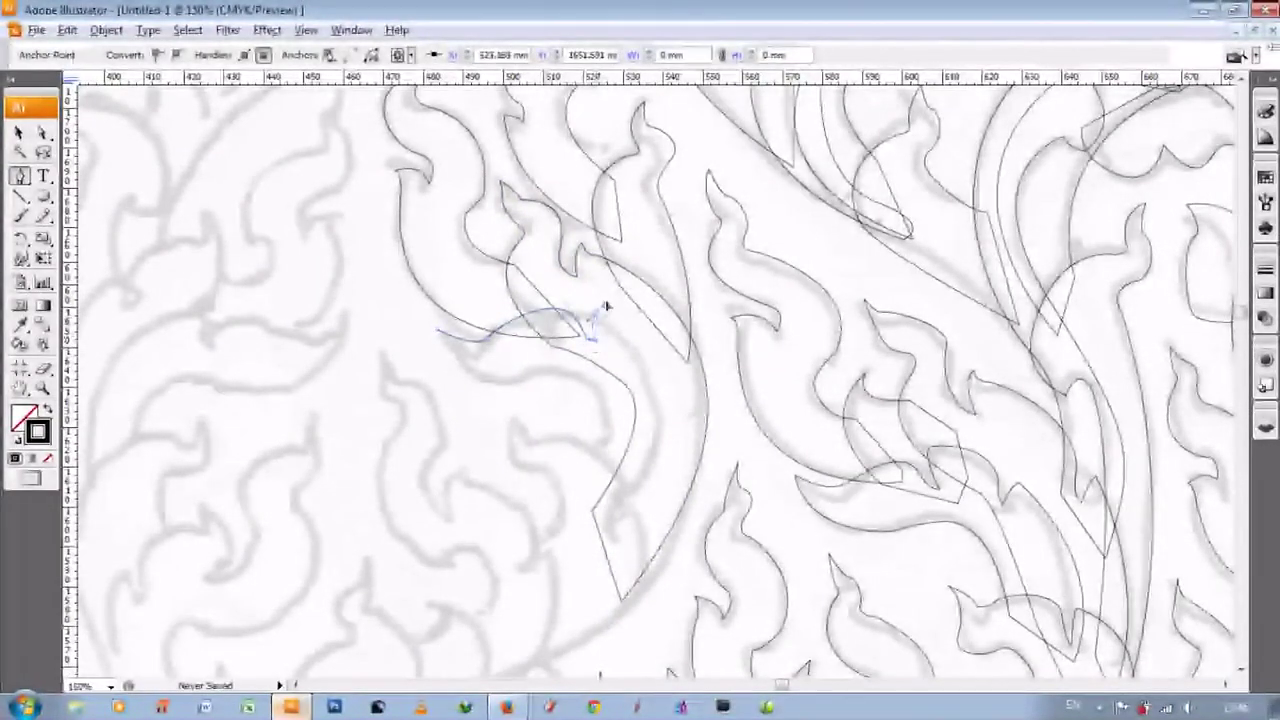
{"action": "scroll", "coordinate": [606, 300], "scroll_direction": "down", "scroll_amount": 5}
{"action": "left_click_drag", "start_coordinate": [614, 378], "coordinate": [617, 387]}
{"action": "scroll", "coordinate": [617, 387], "scroll_direction": "up", "scroll_amount": 4}
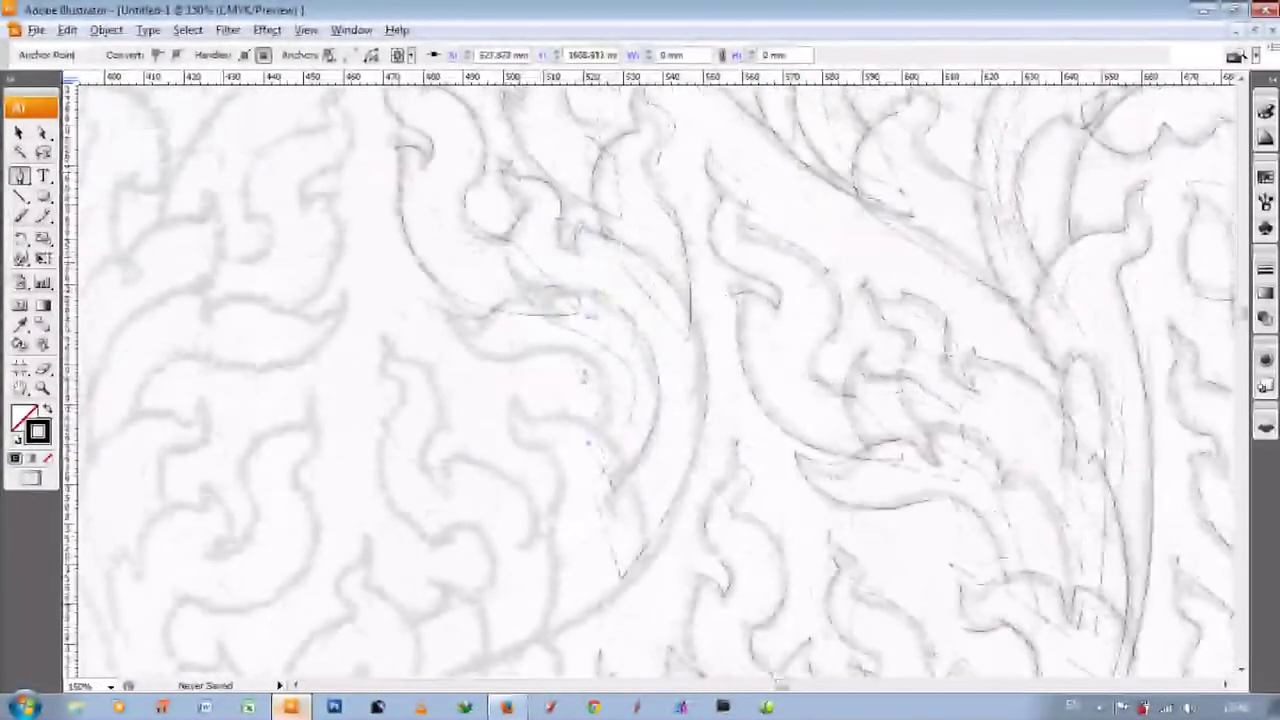
{"action": "left_click", "coordinate": [528, 351]}
{"action": "scroll", "coordinate": [551, 349], "scroll_direction": "down", "scroll_amount": 2}
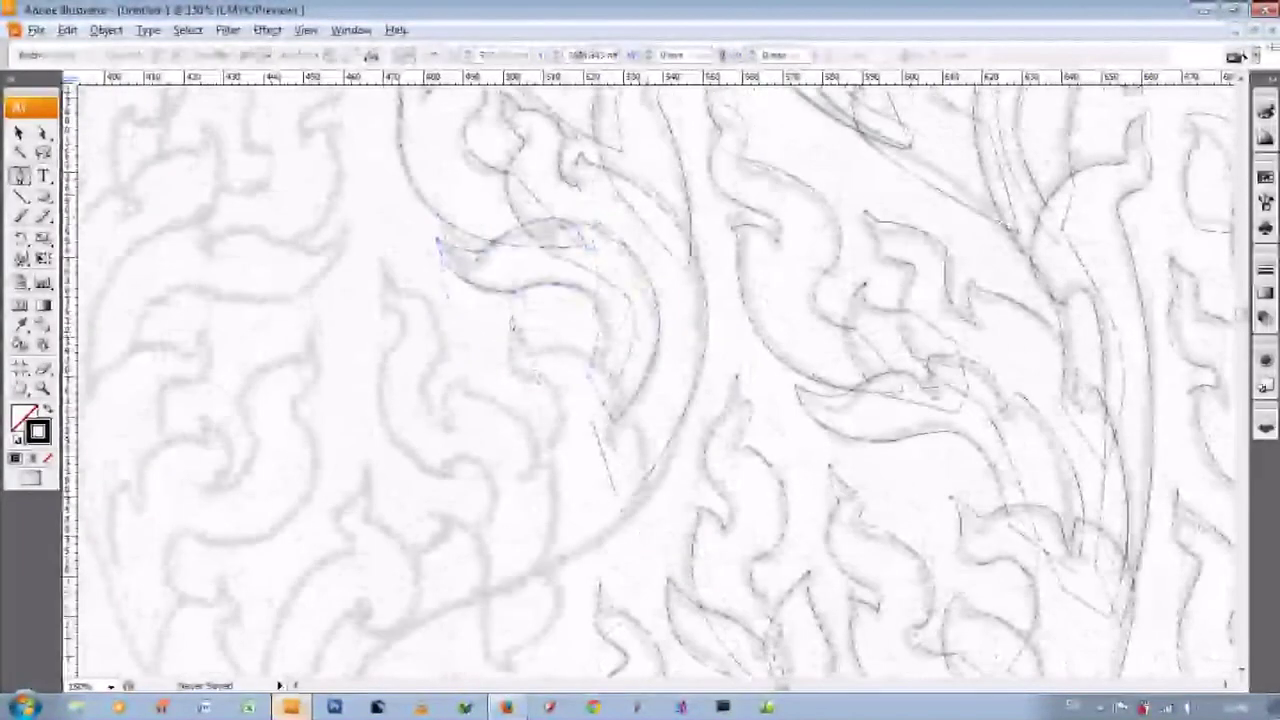
{"action": "left_click_drag", "start_coordinate": [624, 430], "coordinate": [611, 432]}
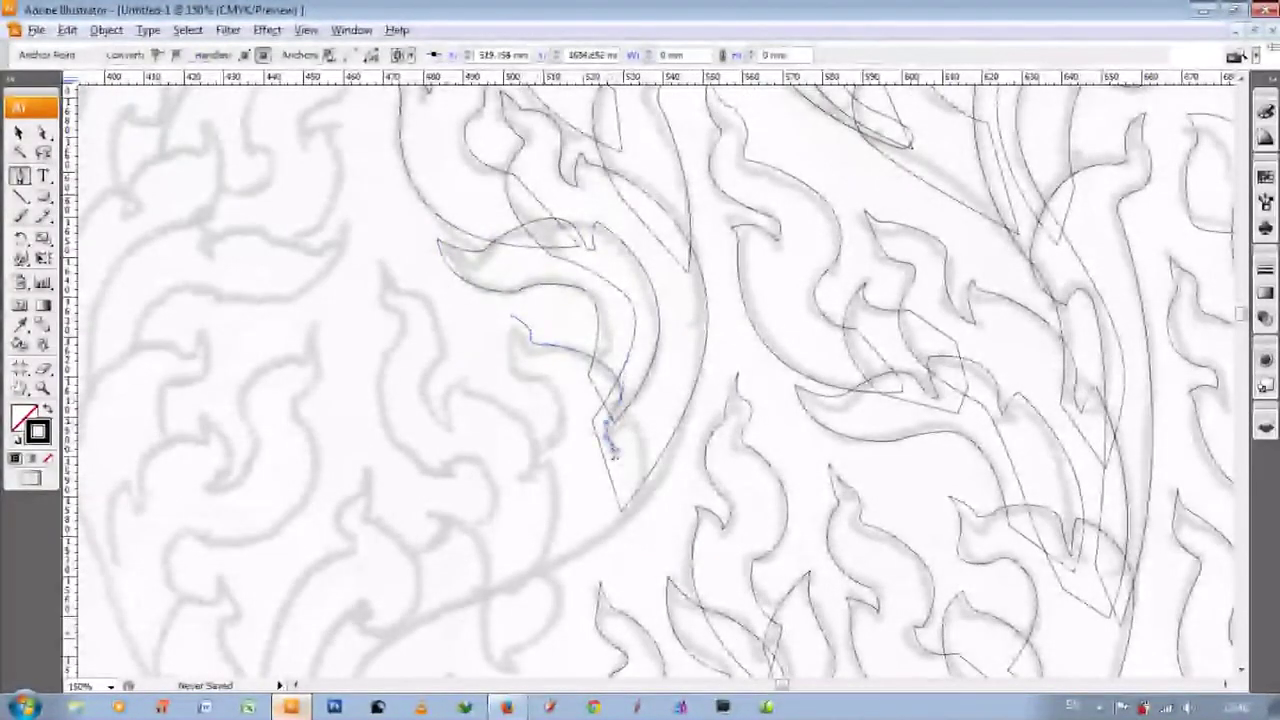
- Curve the leaf's right side back upward and close the outline at its start
{"action": "scroll", "coordinate": [643, 418], "scroll_direction": "down", "scroll_amount": 1}
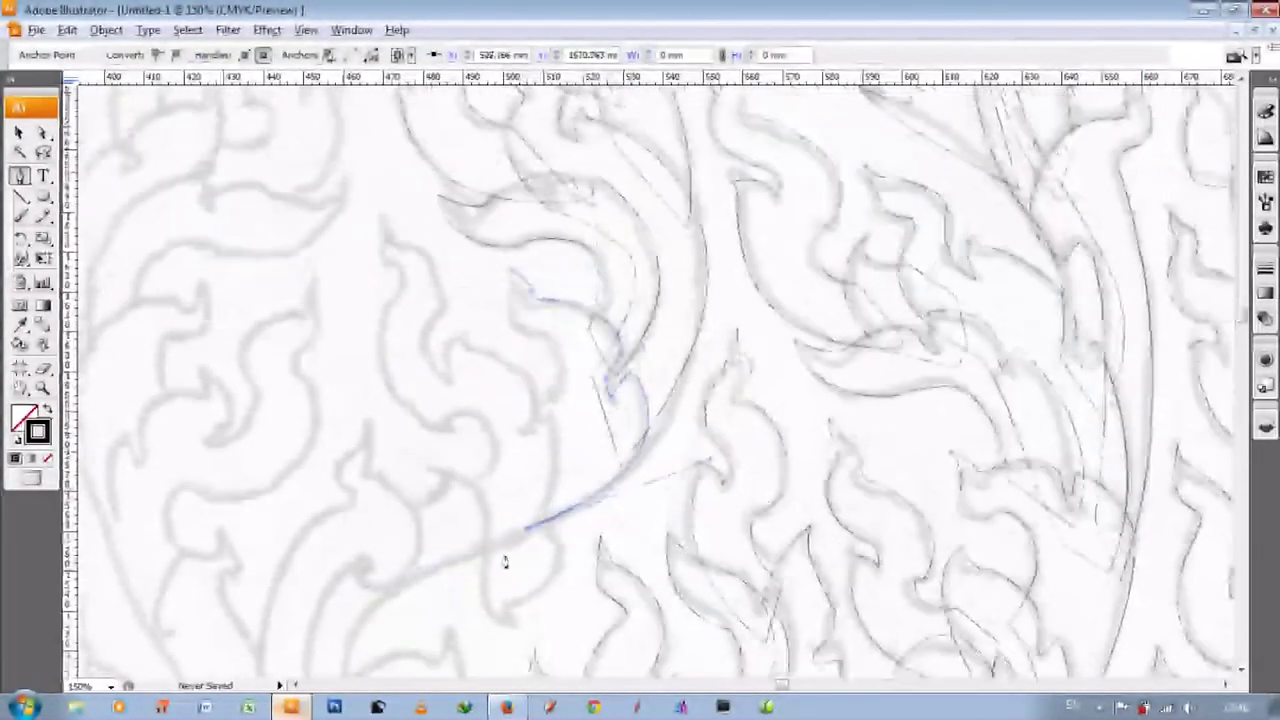
{"action": "left_click_drag", "start_coordinate": [525, 550], "coordinate": [535, 563]}
{"action": "scroll", "coordinate": [535, 563], "scroll_direction": "down", "scroll_amount": 2}
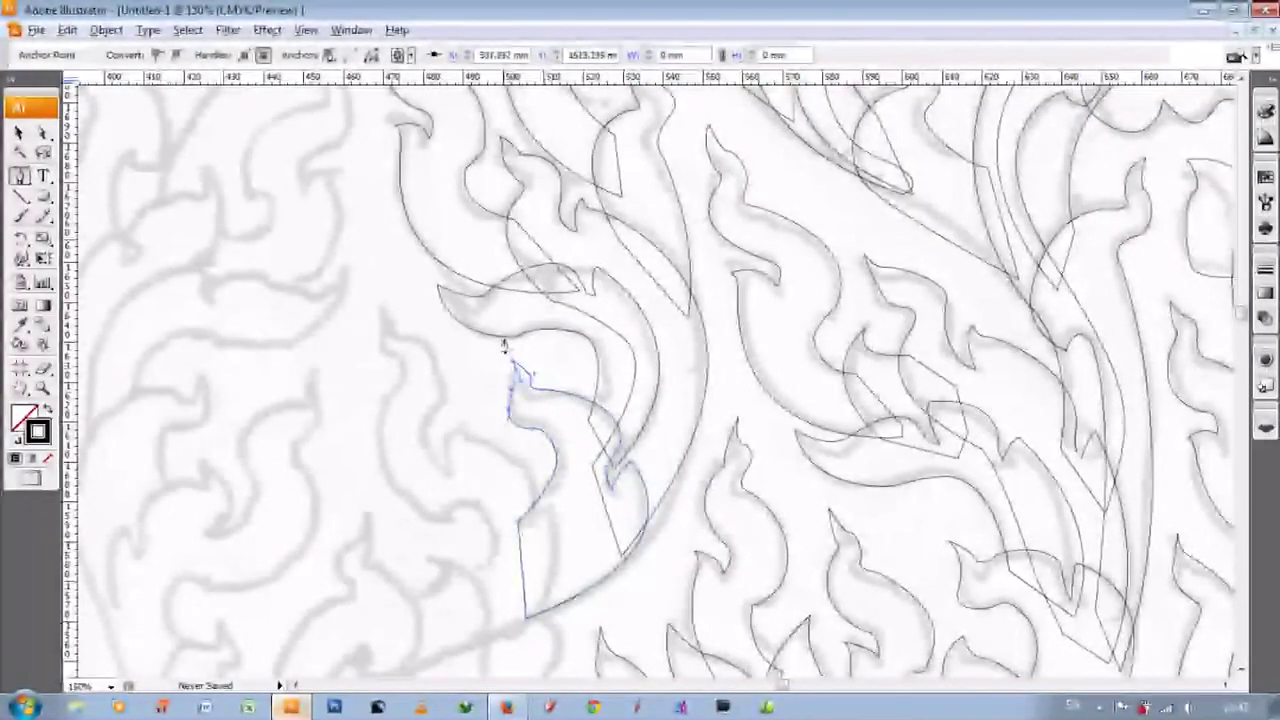
{"action": "scroll", "coordinate": [440, 435], "scroll_direction": "down", "scroll_amount": 3}
{"action": "scroll", "coordinate": [450, 435], "scroll_direction": "down", "scroll_amount": 4}
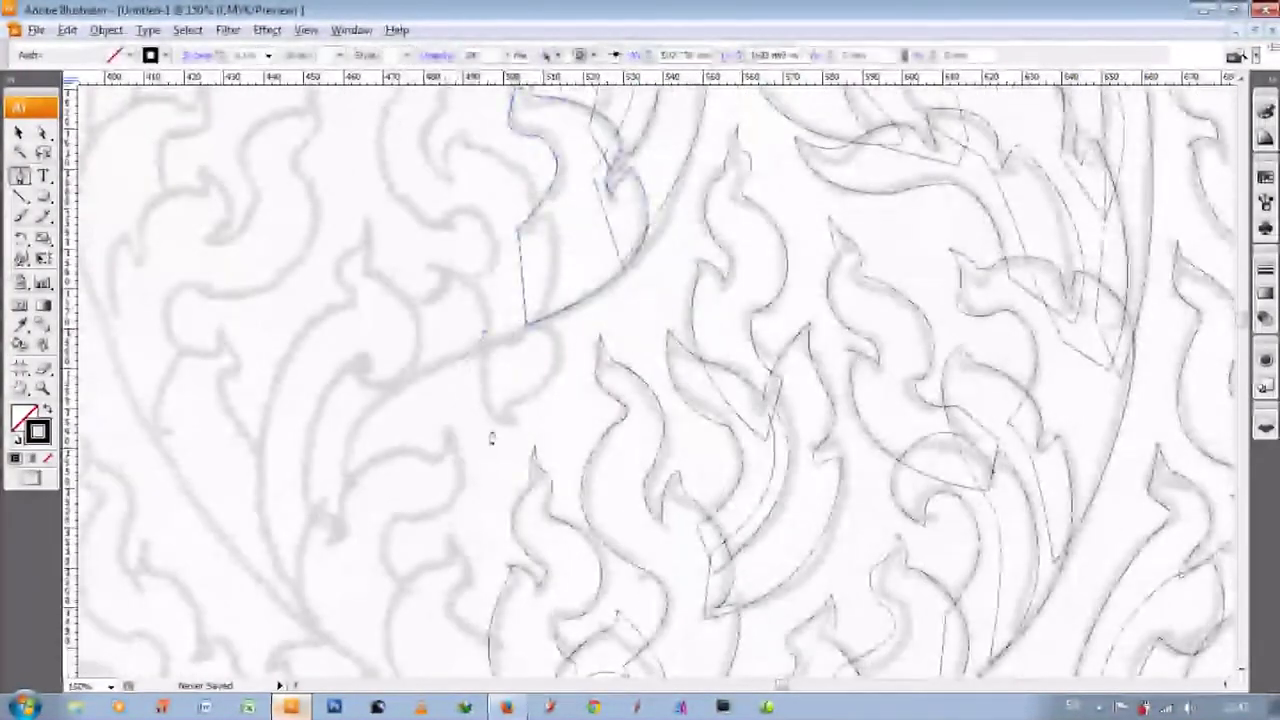
{"action": "left_click_drag", "start_coordinate": [585, 427], "coordinate": [560, 423]}
{"action": "left_click_drag", "start_coordinate": [565, 355], "coordinate": [563, 323]}
{"action": "left_click", "coordinate": [484, 338]}
- Start a new long curving leaf outline with smooth anchors down to its inner point
{"action": "scroll", "coordinate": [460, 340], "scroll_direction": "up", "scroll_amount": 10}
{"action": "left_click_drag", "start_coordinate": [386, 268], "coordinate": [398, 285]}
{"action": "left_click_drag", "start_coordinate": [448, 337], "coordinate": [443, 357]}
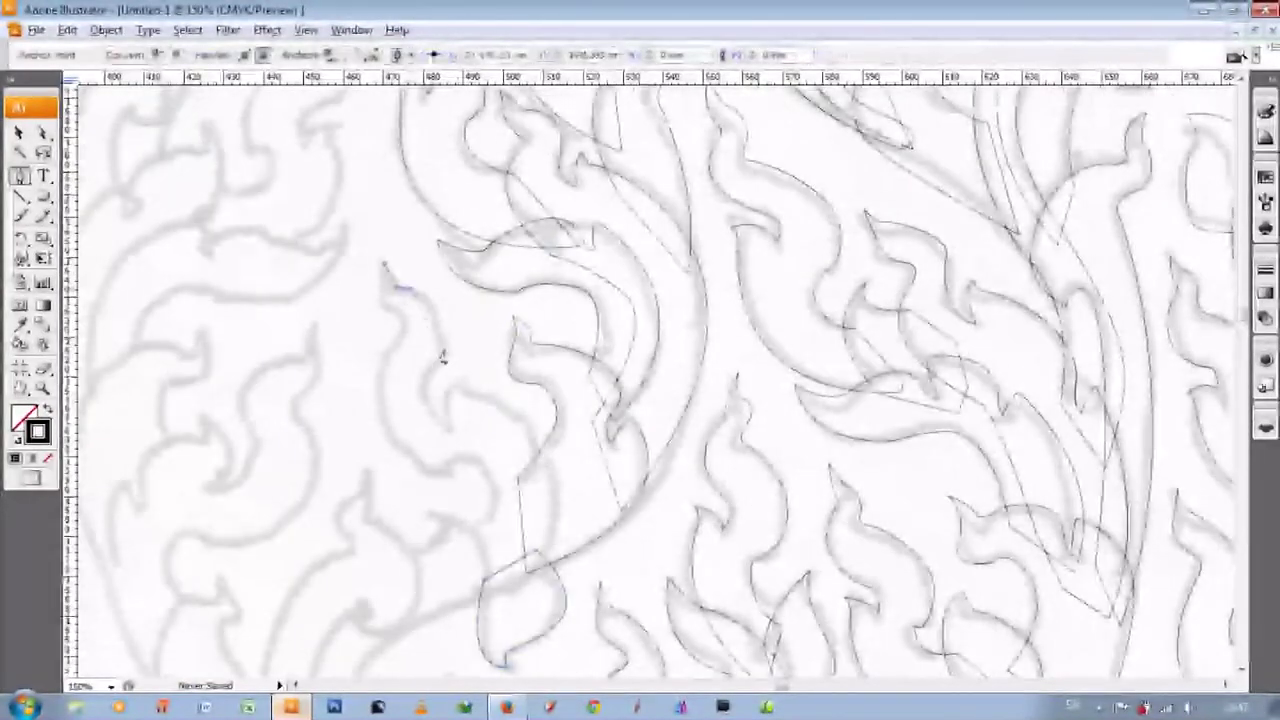
{"action": "mouse_move", "coordinate": [453, 428]}
{"action": "left_mouse_down"}
{"action": "mouse_move", "coordinate": [466, 372]}
{"action": "mouse_move", "coordinate": [549, 391]}
{"action": "left_mouse_up"}
{"action": "scroll", "coordinate": [499, 400], "scroll_direction": "down", "scroll_amount": 4}
{"action": "scroll", "coordinate": [549, 391], "scroll_direction": "down", "scroll_amount": 3}
{"action": "left_click_drag", "start_coordinate": [472, 414], "coordinate": [465, 424]}
{"action": "scroll", "coordinate": [438, 468], "scroll_direction": "up", "scroll_amount": 2}
{"action": "left_click_drag", "start_coordinate": [463, 352], "coordinate": [456, 368]}
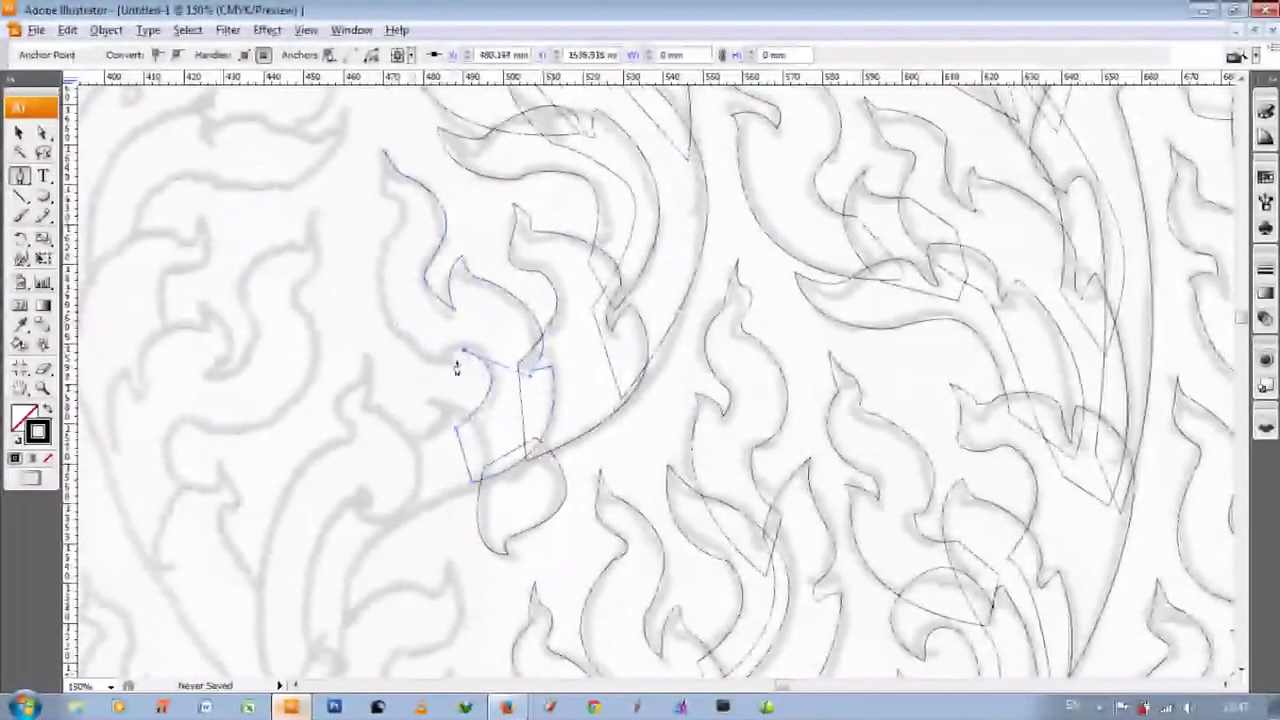
{"action": "scroll", "coordinate": [453, 366], "scroll_direction": "up", "scroll_amount": 3}
{"action": "left_click", "coordinate": [397, 323]}
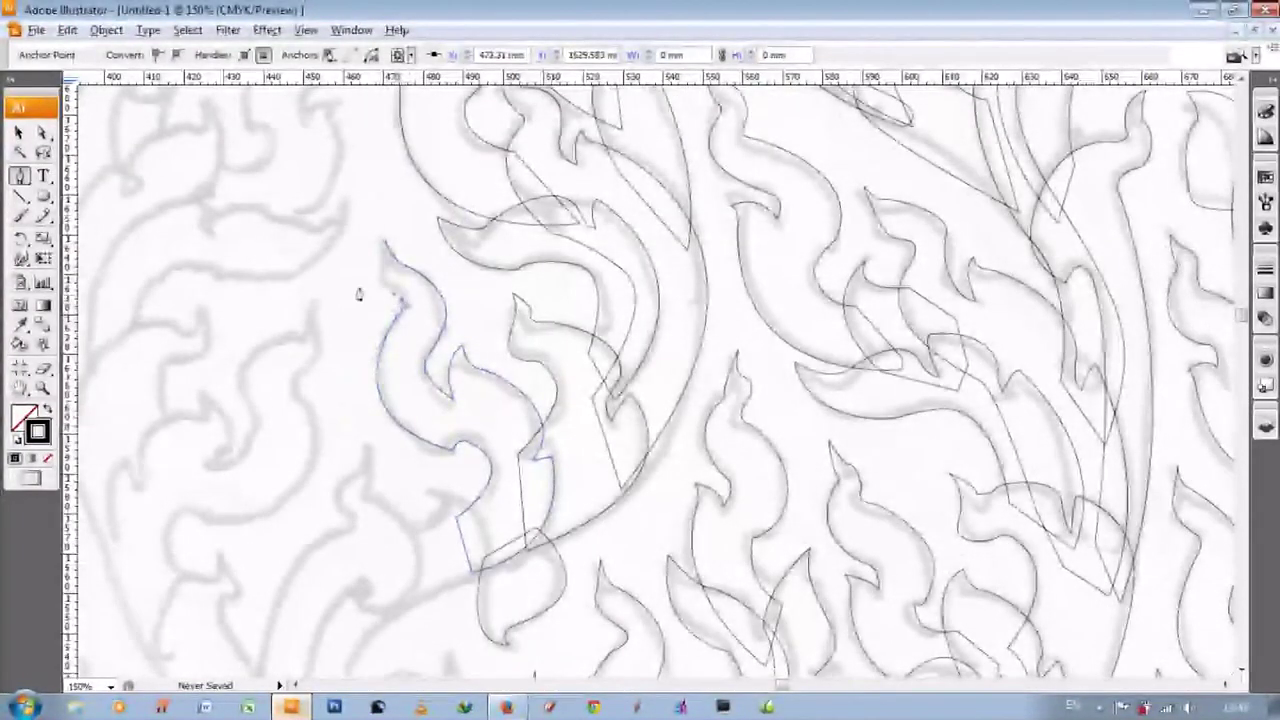
- Extend the new leaf outline upward with anchors toward its curled top
{"action": "scroll", "coordinate": [360, 350], "scroll_direction": "down", "scroll_amount": 2}
{"action": "scroll", "coordinate": [349, 406], "scroll_direction": "down", "scroll_amount": 4}
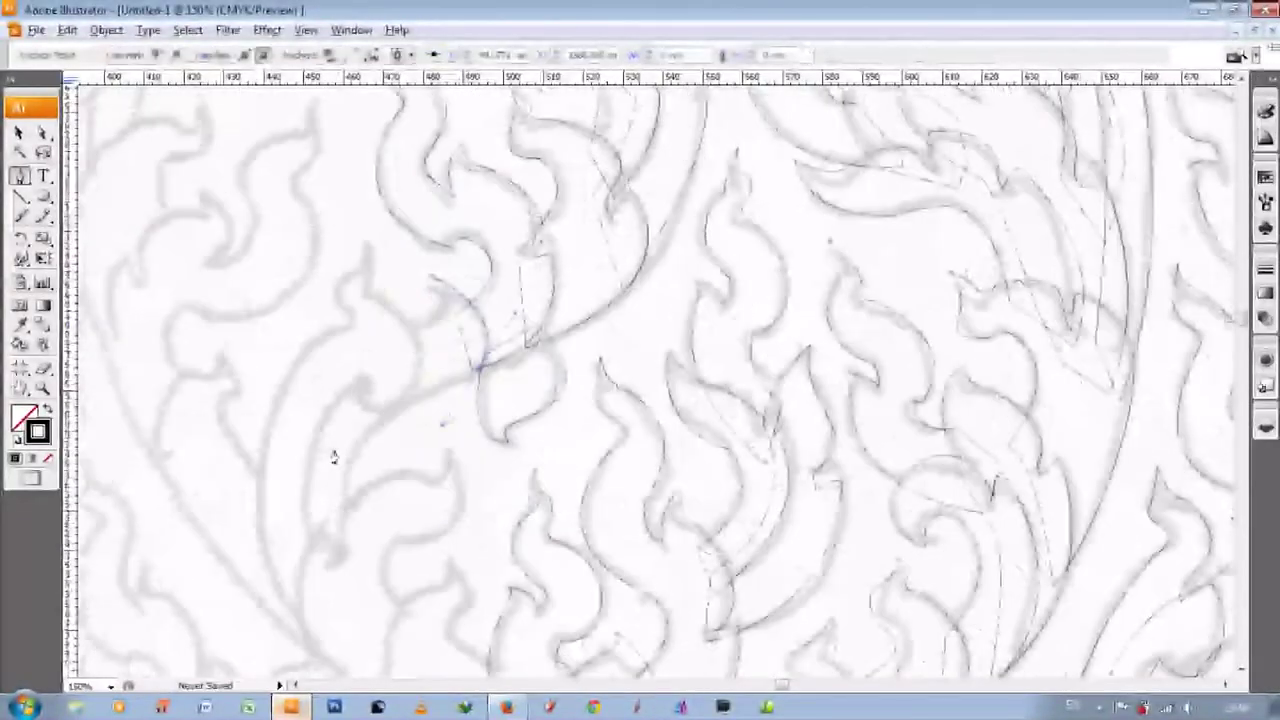
{"action": "scroll", "coordinate": [334, 457], "scroll_direction": "down", "scroll_amount": 3}
{"action": "scroll", "coordinate": [351, 543], "scroll_direction": "up", "scroll_amount": 1}
{"action": "left_click_drag", "start_coordinate": [355, 585], "coordinate": [281, 443]}
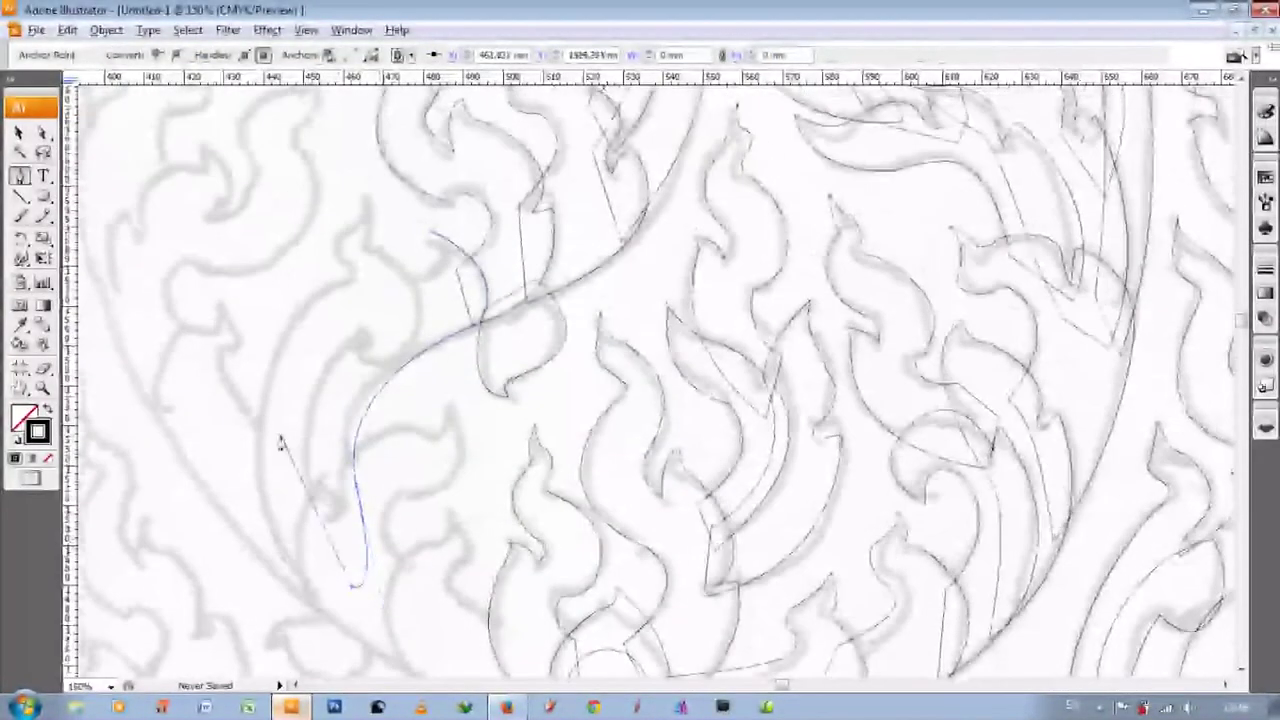
{"action": "scroll", "coordinate": [281, 443], "scroll_direction": "up", "scroll_amount": 2}
{"action": "left_click", "coordinate": [390, 362]}
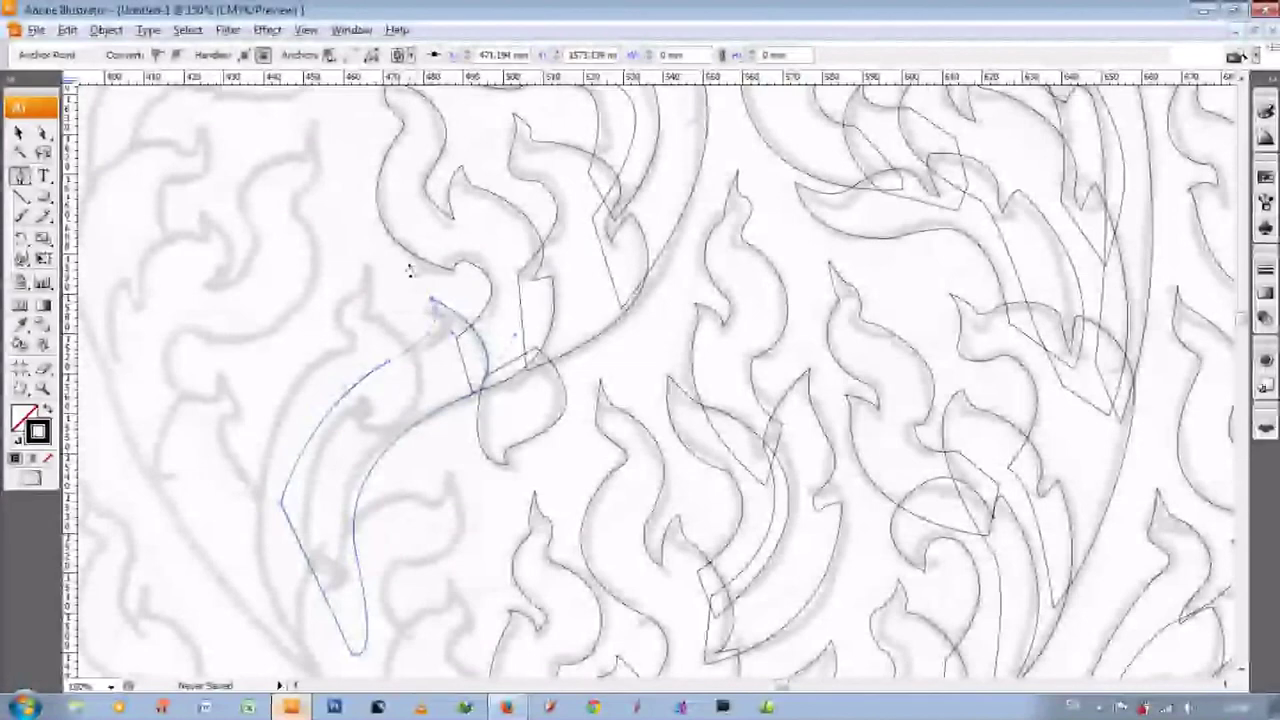
{"action": "scroll", "coordinate": [410, 268], "scroll_direction": "down", "scroll_amount": 1}
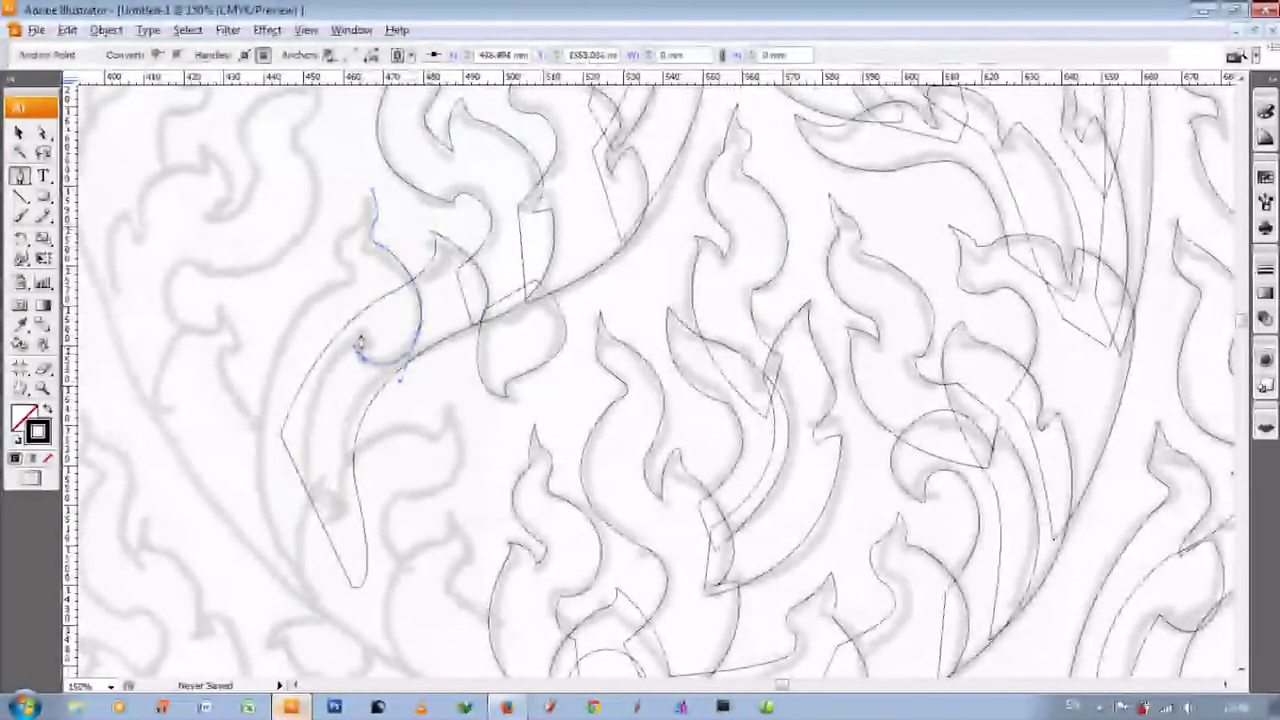
{"action": "scroll", "coordinate": [400, 378], "scroll_direction": "down", "scroll_amount": 3}
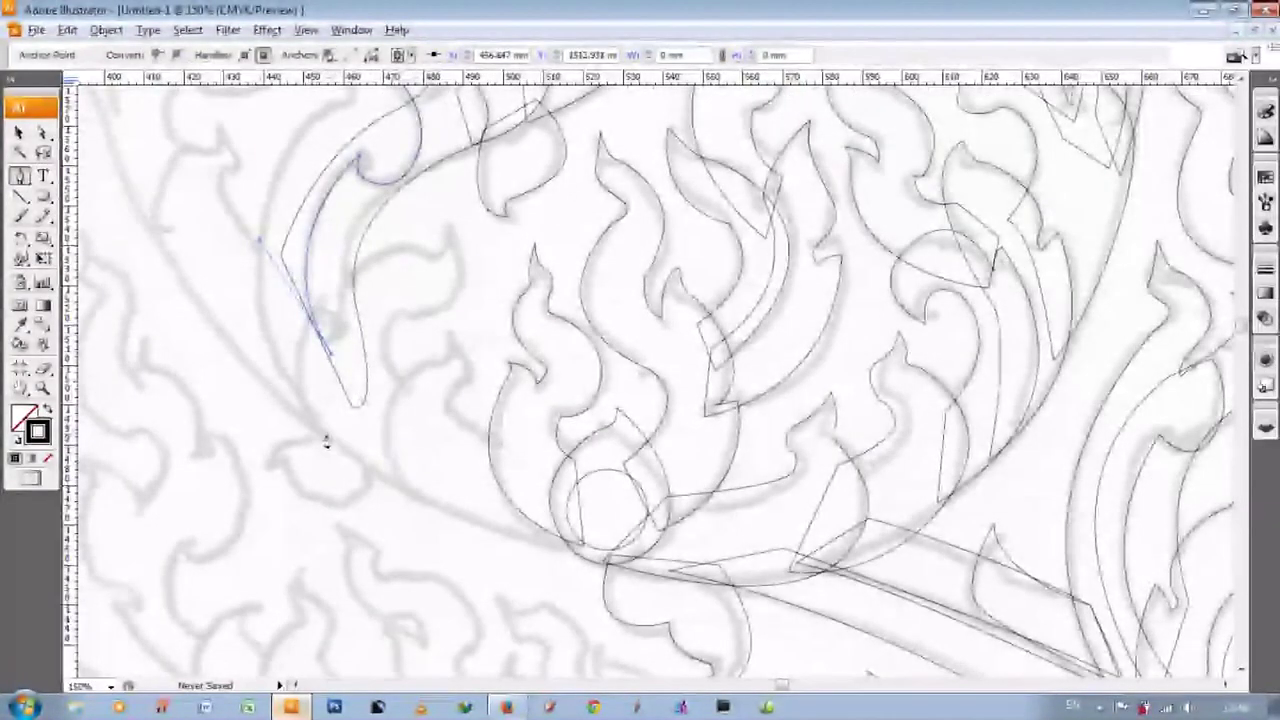
{"action": "scroll", "coordinate": [400, 465], "scroll_direction": "up", "scroll_amount": 2}
{"action": "left_click", "coordinate": [345, 252]}
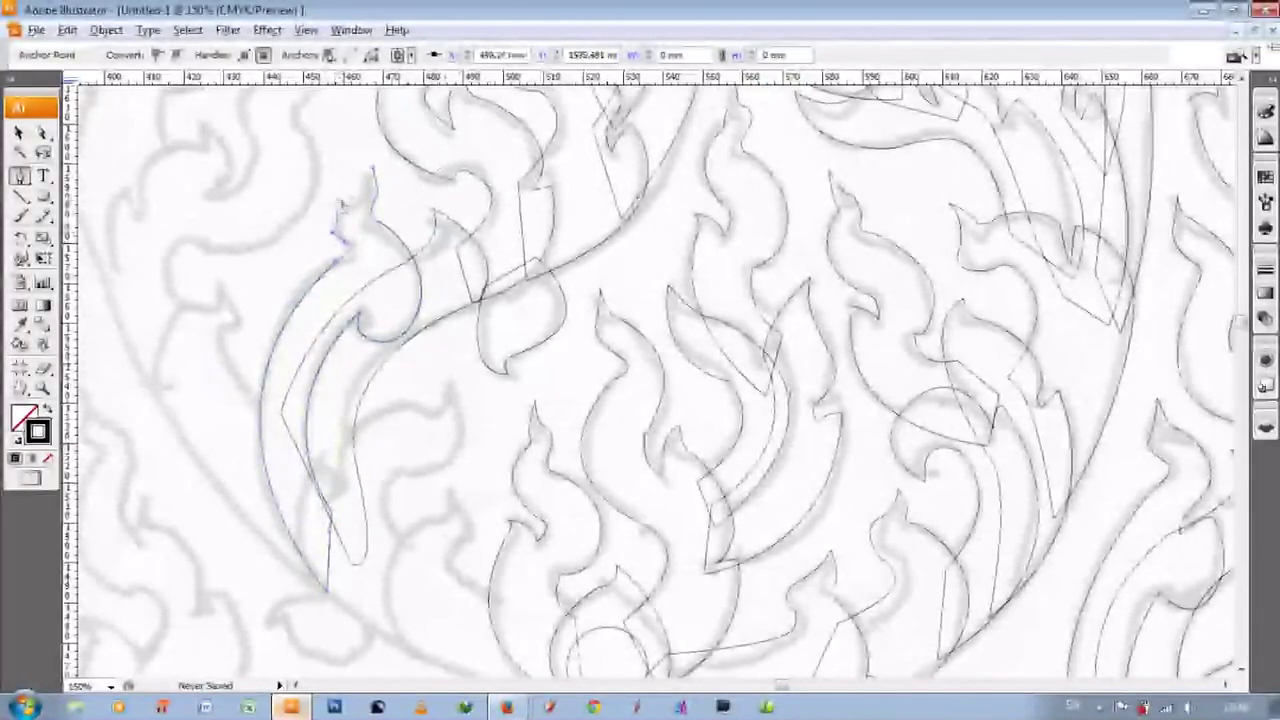
- Add curved Pen anchors extending the black outline along the flame-leaf edges
{"action": "scroll", "coordinate": [371, 186], "scroll_direction": "down", "scroll_amount": 2}
{"action": "left_click_drag", "start_coordinate": [450, 272], "coordinate": [462, 300]}
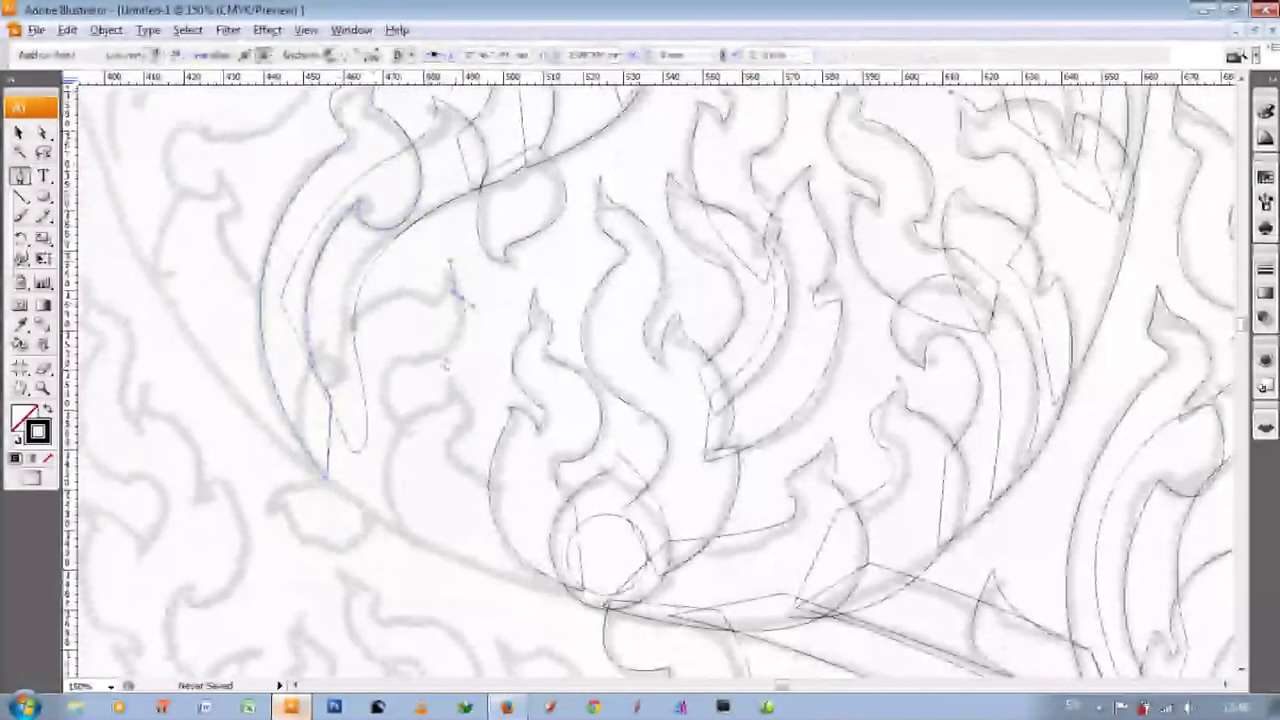
{"action": "left_click_drag", "start_coordinate": [414, 432], "coordinate": [422, 540]}
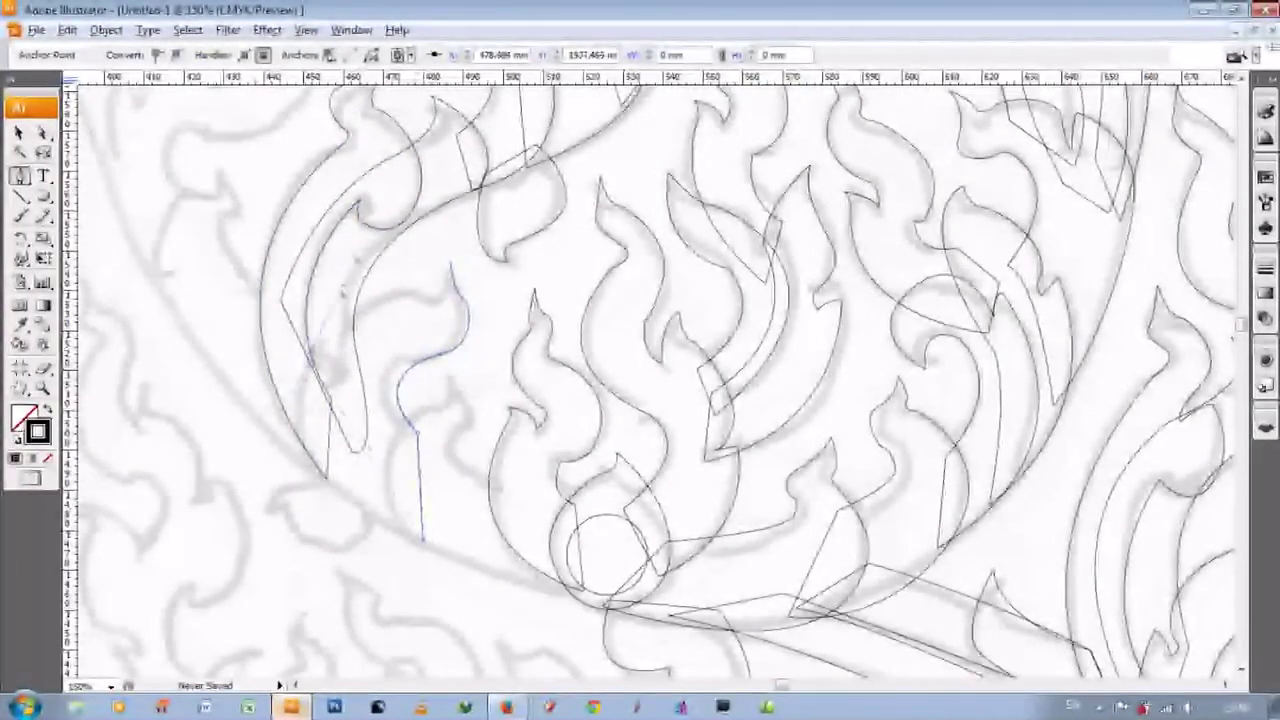
{"action": "left_click_drag", "start_coordinate": [236, 465], "coordinate": [333, 378]}
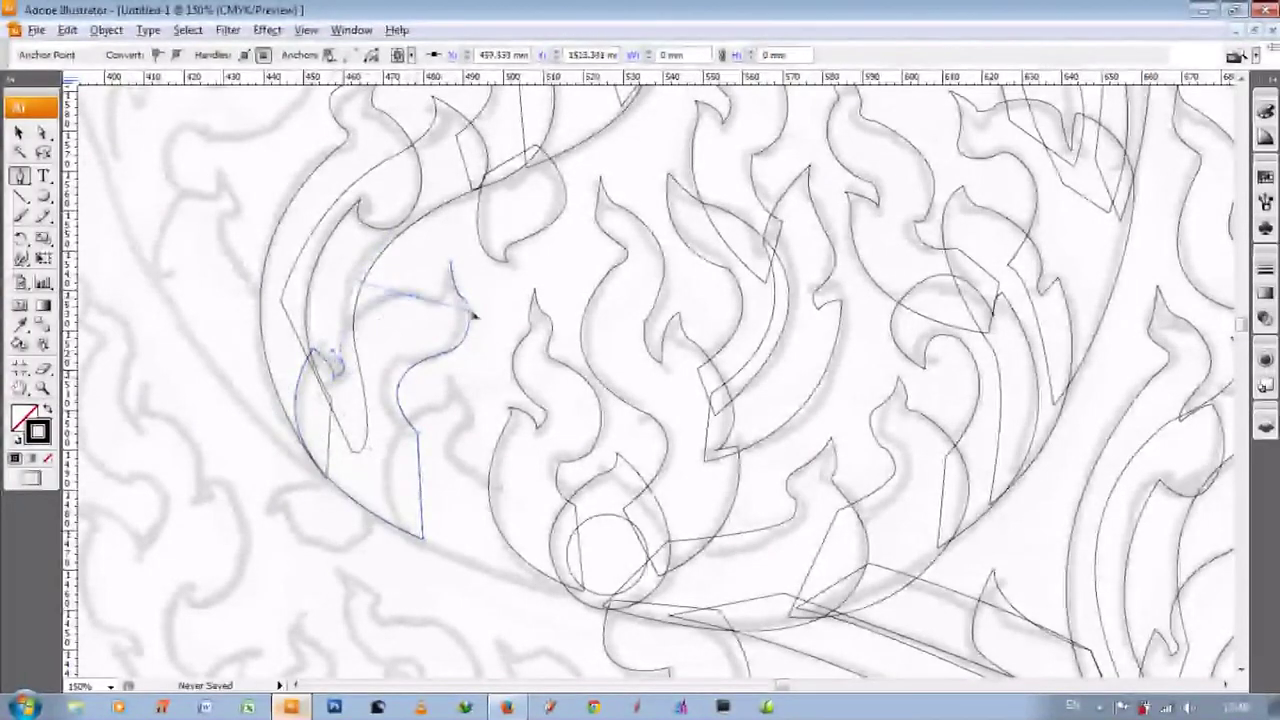
{"action": "scroll", "coordinate": [469, 250], "scroll_direction": "down", "scroll_amount": 2}
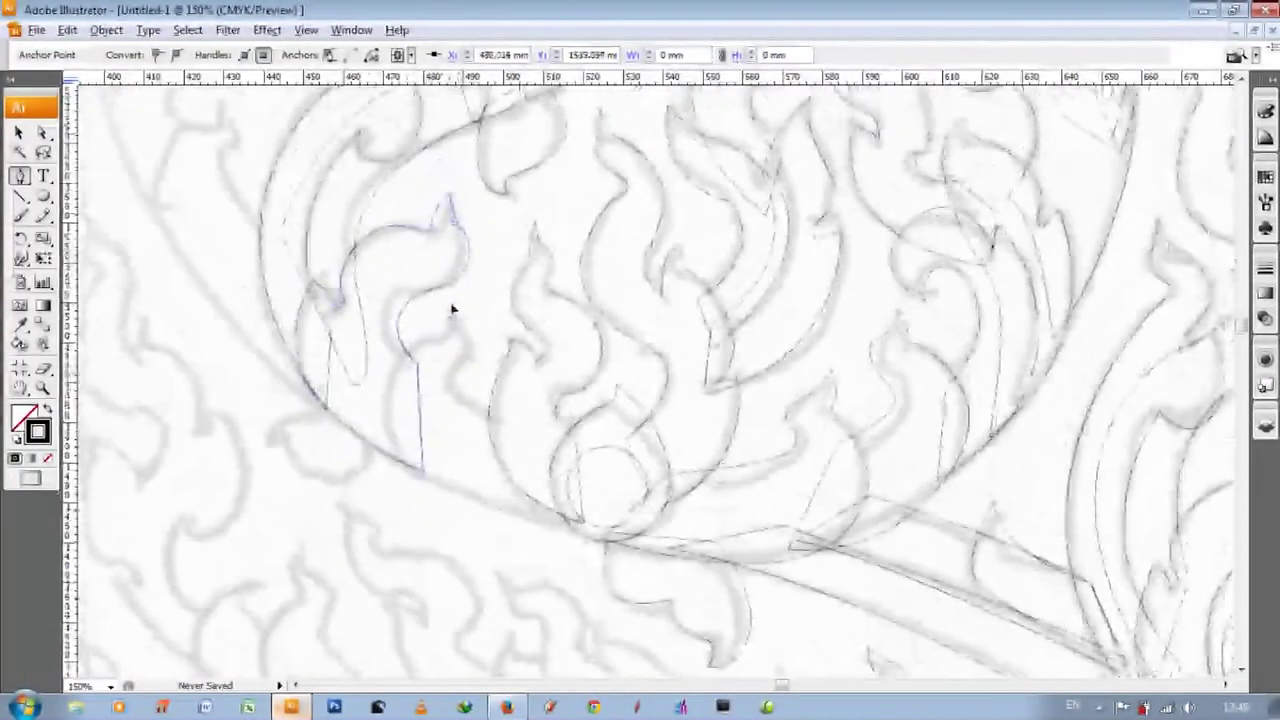
{"action": "scroll", "coordinate": [490, 360], "scroll_direction": "down", "scroll_amount": 1}
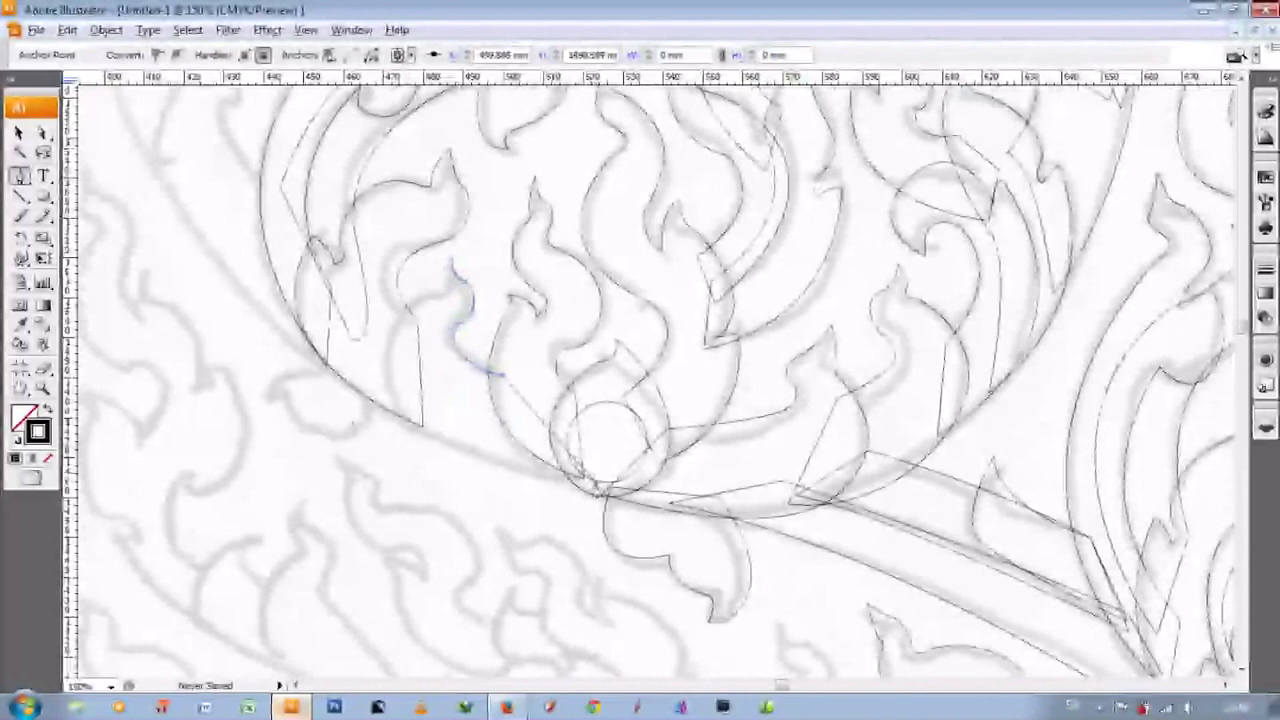
{"action": "left_click_drag", "start_coordinate": [415, 305], "coordinate": [446, 297]}
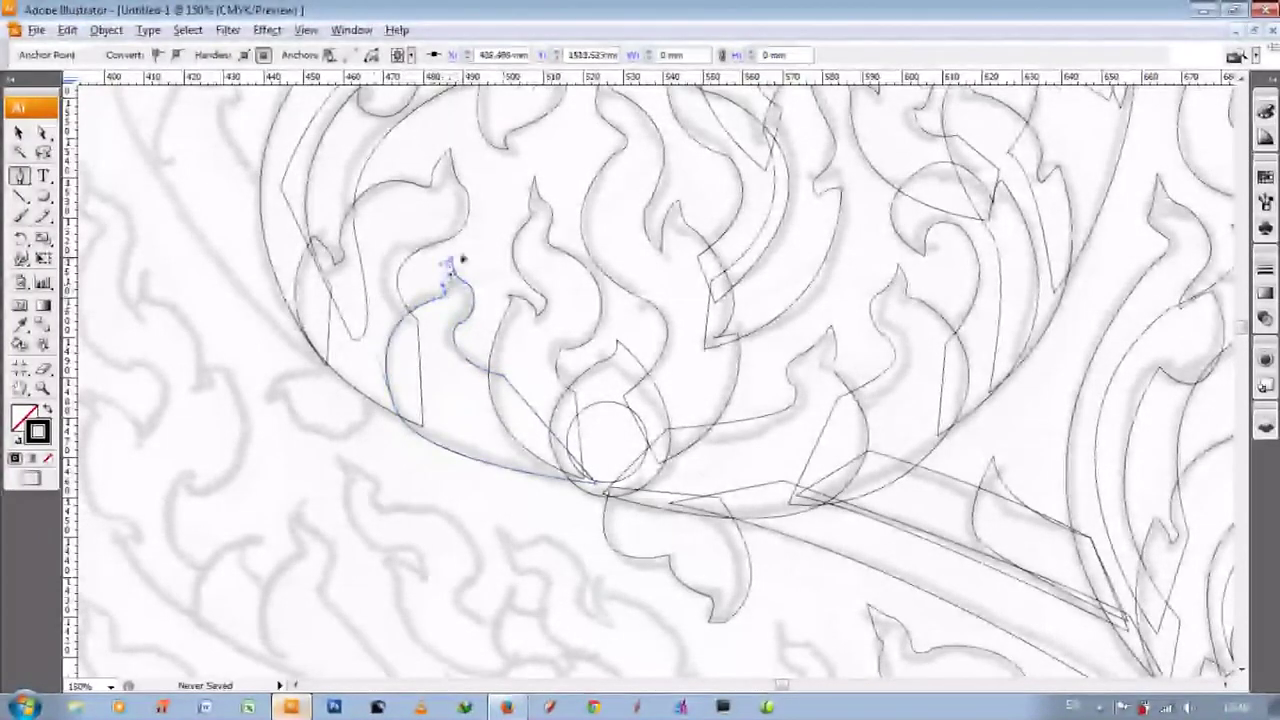
- Place a smooth anchor on the big arc, then a corner anchor
{"action": "scroll", "coordinate": [446, 263], "scroll_direction": "down", "scroll_amount": 1}
{"action": "scroll", "coordinate": [262, 310], "scroll_direction": "up", "scroll_amount": 1}
{"action": "scroll", "coordinate": [138, 366], "scroll_direction": "down", "scroll_amount": 1}
{"action": "left_click_drag", "start_coordinate": [218, 296], "coordinate": [300, 296]}
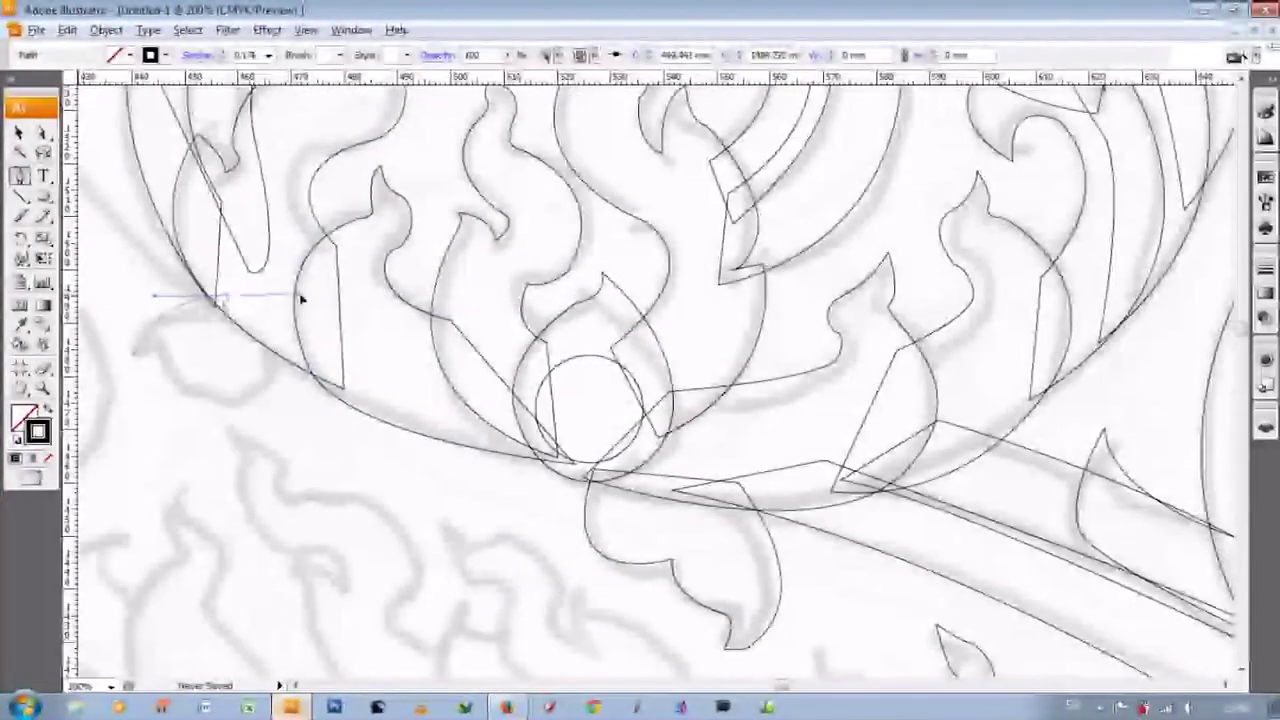
{"action": "left_click", "coordinate": [134, 358]}
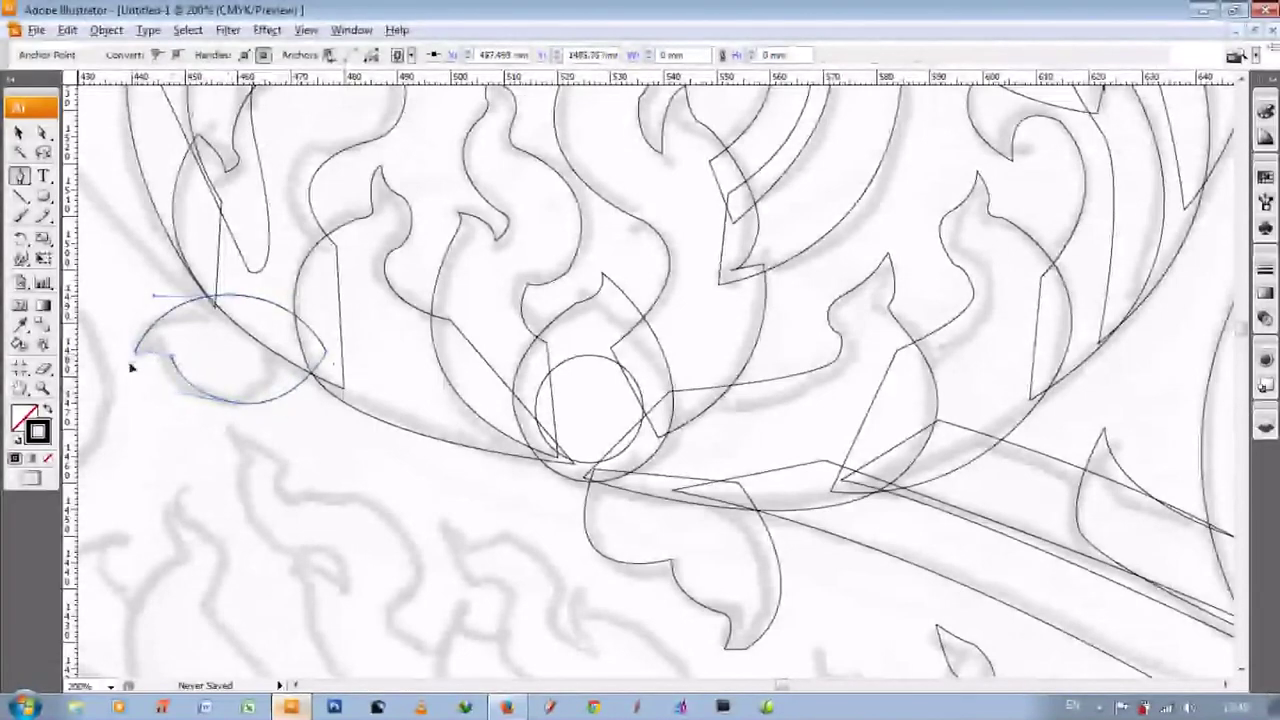
{"action": "scroll", "coordinate": [251, 437], "scroll_direction": "down", "scroll_amount": 3}
{"action": "scroll", "coordinate": [251, 437], "scroll_direction": "up", "scroll_amount": 5}
{"action": "scroll", "coordinate": [383, 449], "scroll_direction": "left", "scroll_amount": 5}
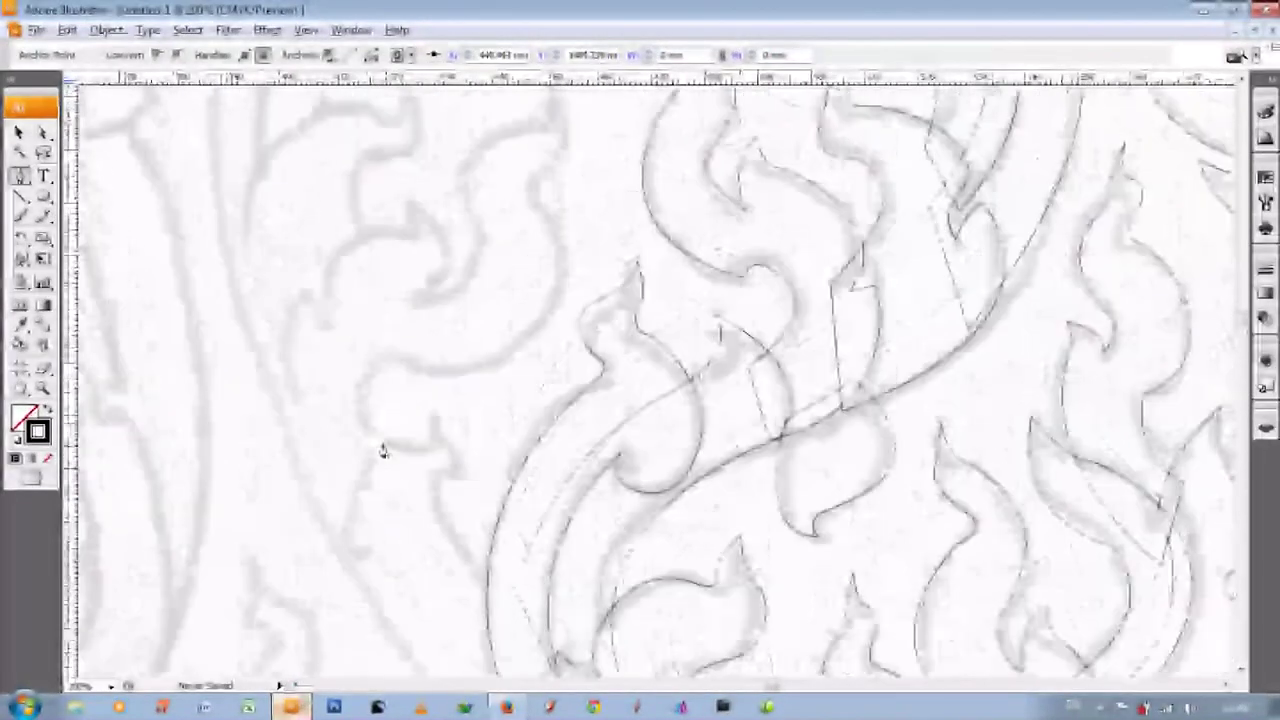
- Curve the outline around the teardrop and close it on its starting anchor
{"action": "scroll", "coordinate": [647, 330], "scroll_direction": "up", "scroll_amount": 5}
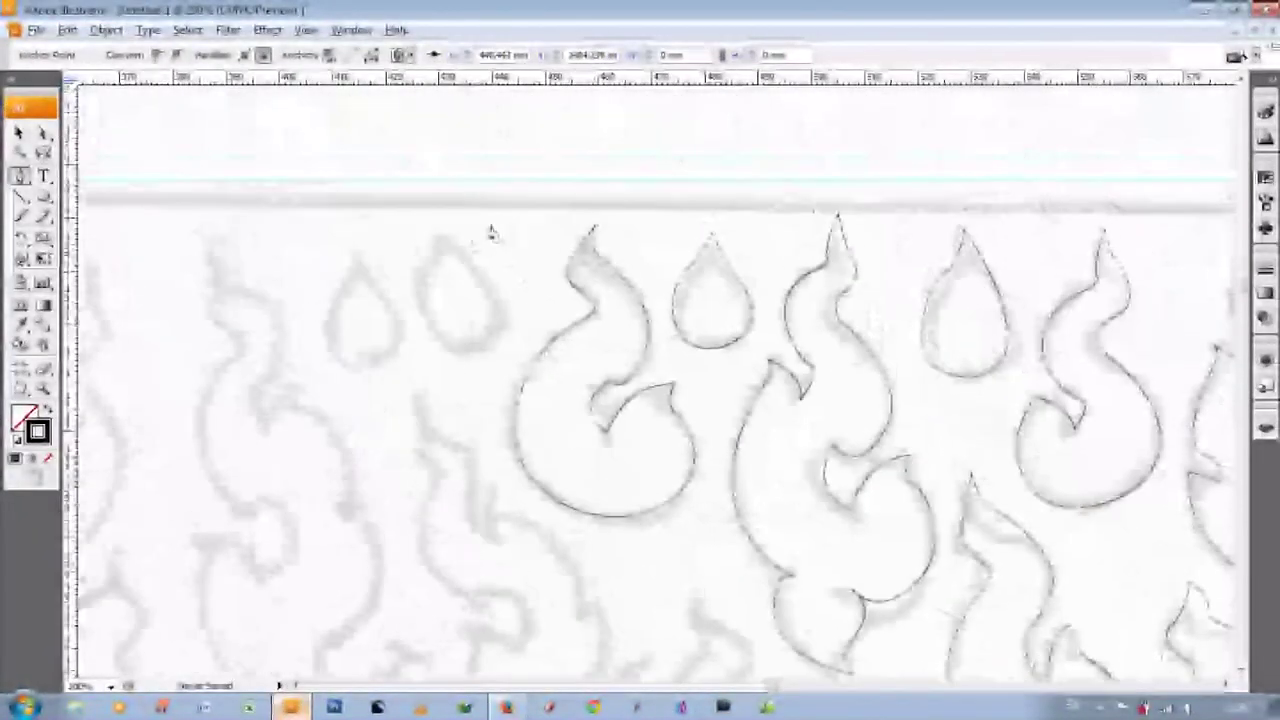
{"action": "mouse_move", "coordinate": [457, 367]}
{"action": "left_mouse_down"}
{"action": "mouse_move", "coordinate": [495, 382]}
{"action": "mouse_move", "coordinate": [508, 352]}
{"action": "left_mouse_up"}
{"action": "left_click", "coordinate": [495, 215]}
- Start a new path at the next leaf with a curve along its edge
{"action": "left_click", "coordinate": [336, 237]}
{"action": "left_click_drag", "start_coordinate": [405, 325], "coordinate": [400, 380]}
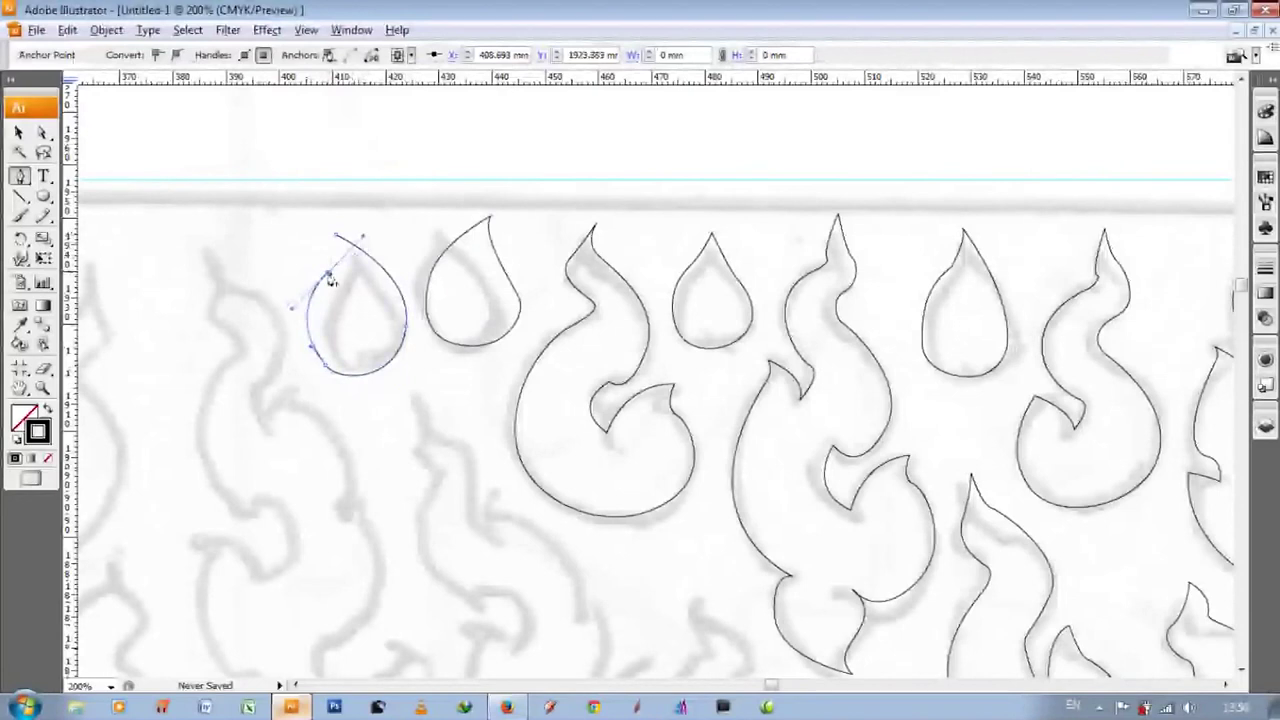
{"action": "scroll", "coordinate": [323, 286], "scroll_direction": "down", "scroll_amount": 1}
{"action": "scroll", "coordinate": [449, 380], "scroll_direction": "down", "scroll_amount": 4}
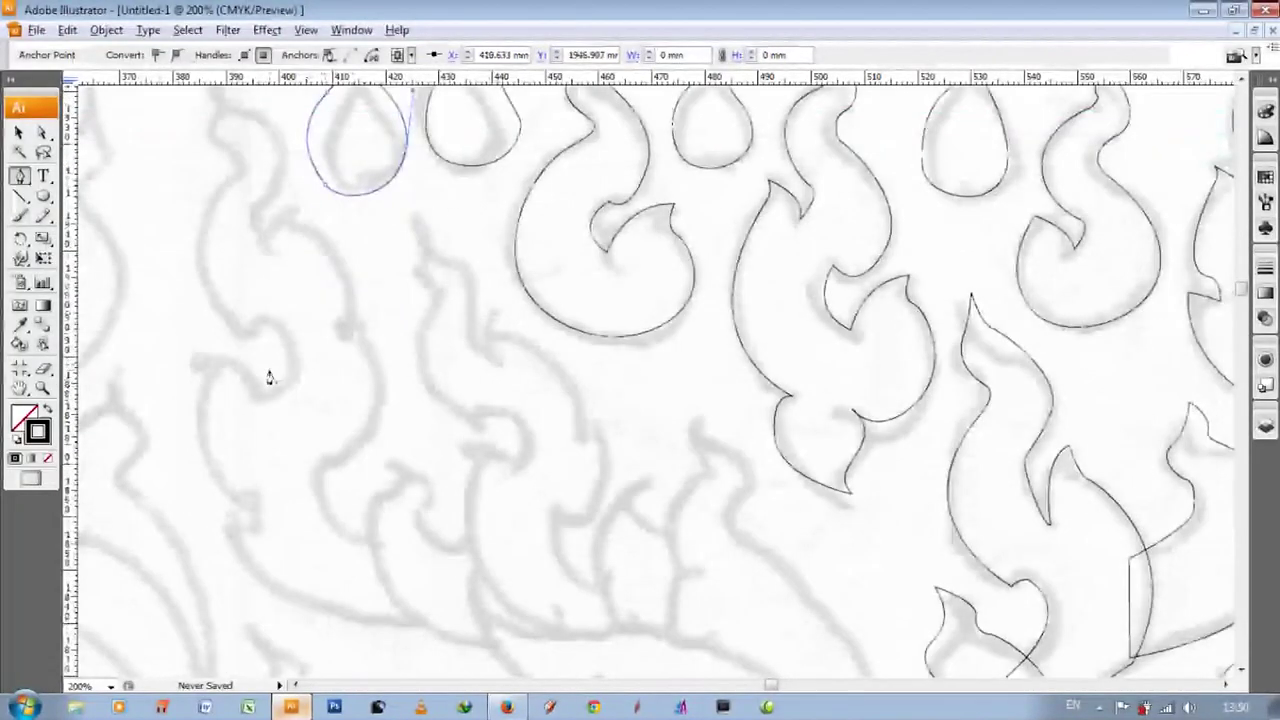
{"action": "scroll", "coordinate": [156, 348], "scroll_direction": "up", "scroll_amount": 1}
{"action": "scroll", "coordinate": [156, 348], "scroll_direction": "up", "scroll_amount": 1}
- Begin tracing the left flame leaf with curved anchors down its edge
{"action": "left_click", "coordinate": [222, 152]}
{"action": "left_click_drag", "start_coordinate": [258, 300], "coordinate": [272, 344]}
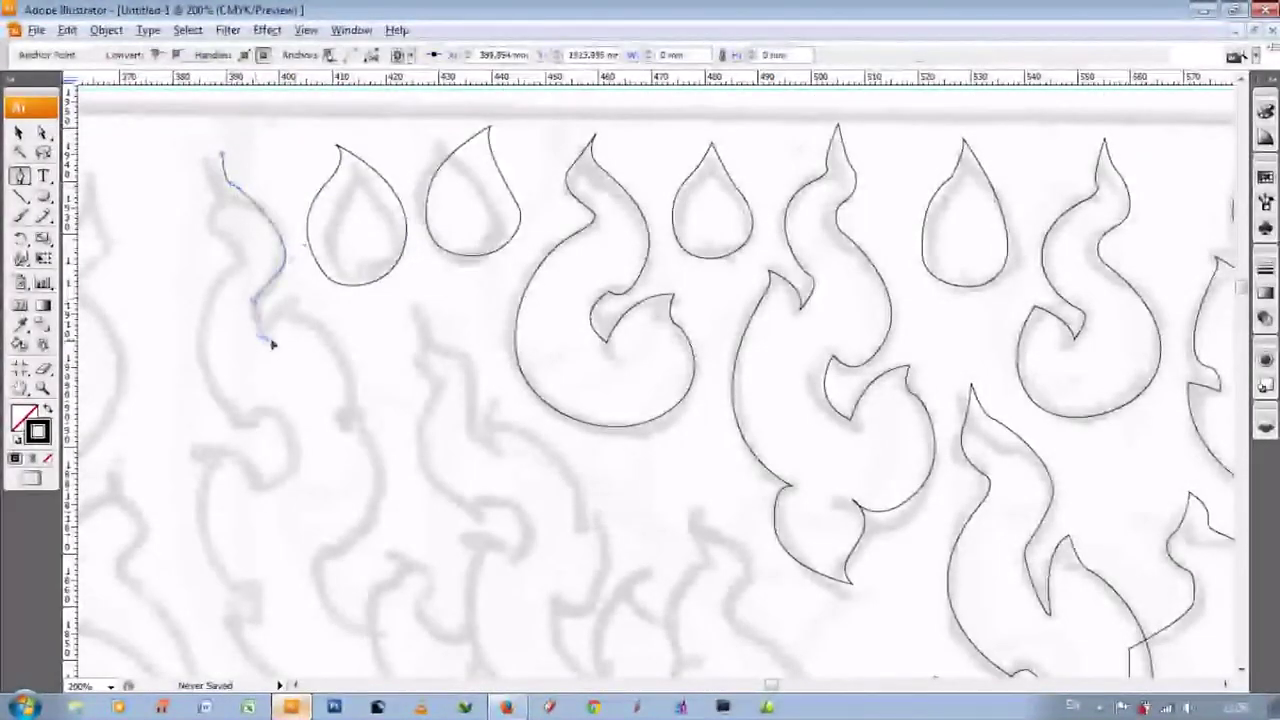
{"action": "mouse_move", "coordinate": [342, 418]}
{"action": "left_mouse_down"}
{"action": "mouse_move", "coordinate": [346, 402]}
{"action": "mouse_move", "coordinate": [412, 392]}
{"action": "left_mouse_up"}
{"action": "scroll", "coordinate": [381, 397], "scroll_direction": "down", "scroll_amount": 3}
{"action": "left_click_drag", "start_coordinate": [389, 498], "coordinate": [414, 514]}
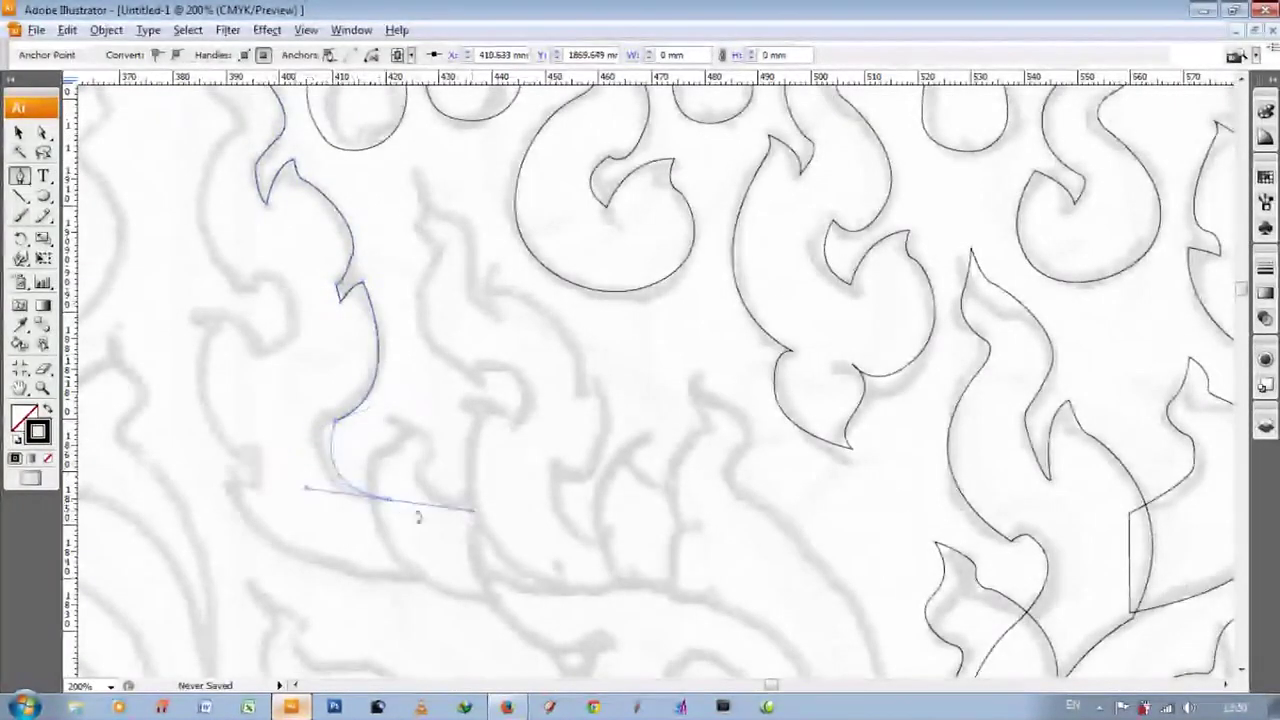
{"action": "left_click_drag", "start_coordinate": [190, 380], "coordinate": [186, 342]}
- Continue the curled leaf along its lower edge, ending with a corner point at the tip
{"action": "scroll", "coordinate": [253, 477], "scroll_direction": "up", "scroll_amount": 1}
{"action": "scroll", "coordinate": [229, 480], "scroll_direction": "up", "scroll_amount": 1}
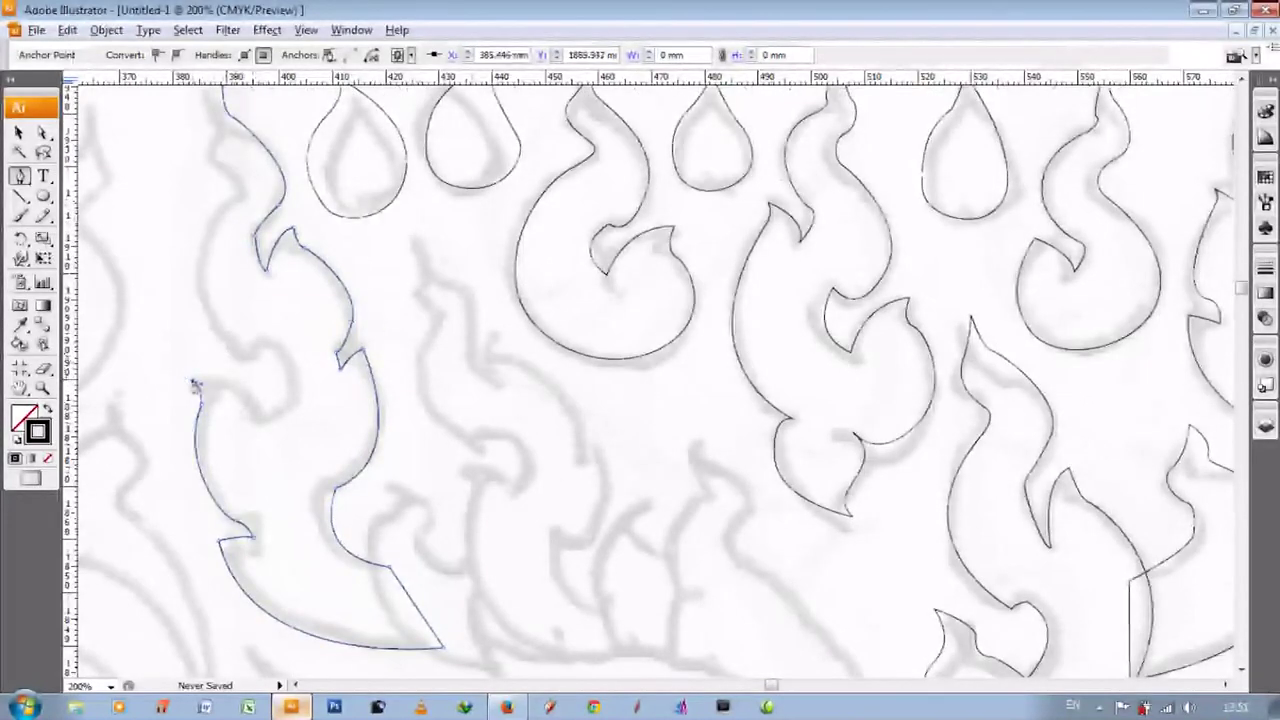
{"action": "scroll", "coordinate": [250, 437], "scroll_direction": "up", "scroll_amount": 1}
{"action": "scroll", "coordinate": [240, 400], "scroll_direction": "up", "scroll_amount": 1}
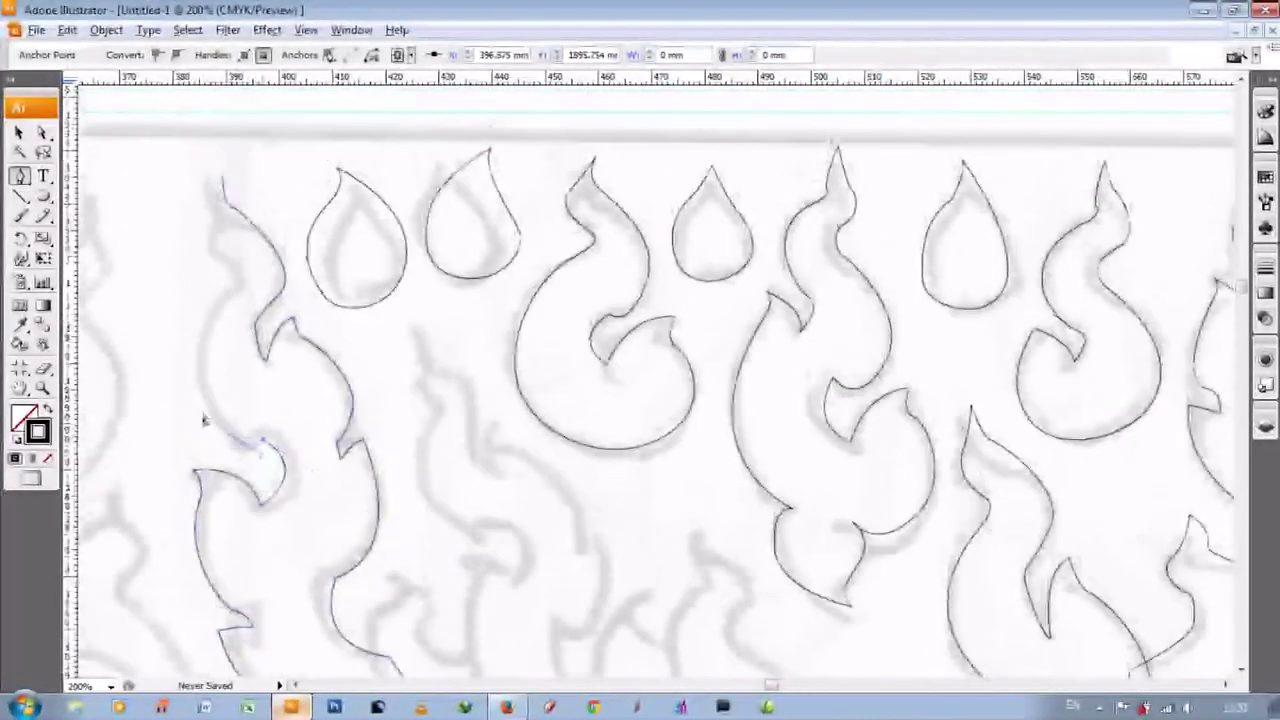
{"action": "scroll", "coordinate": [228, 345], "scroll_direction": "up", "scroll_amount": 1}
{"action": "scroll", "coordinate": [226, 330], "scroll_direction": "up", "scroll_amount": 1}
{"action": "scroll", "coordinate": [222, 310], "scroll_direction": "up", "scroll_amount": 1}
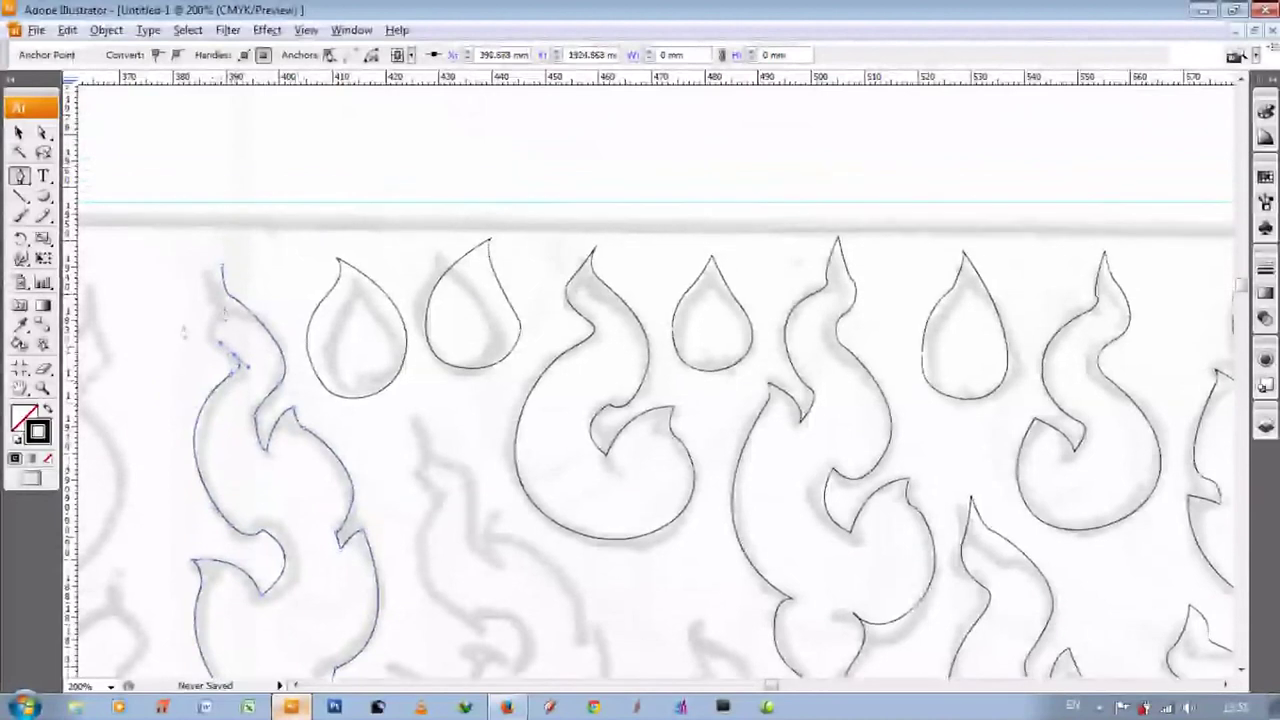
{"action": "scroll", "coordinate": [222, 290], "scroll_direction": "down", "scroll_amount": 8}
{"action": "left_click_drag", "start_coordinate": [485, 397], "coordinate": [513, 384]}
{"action": "left_click", "coordinate": [610, 515]}
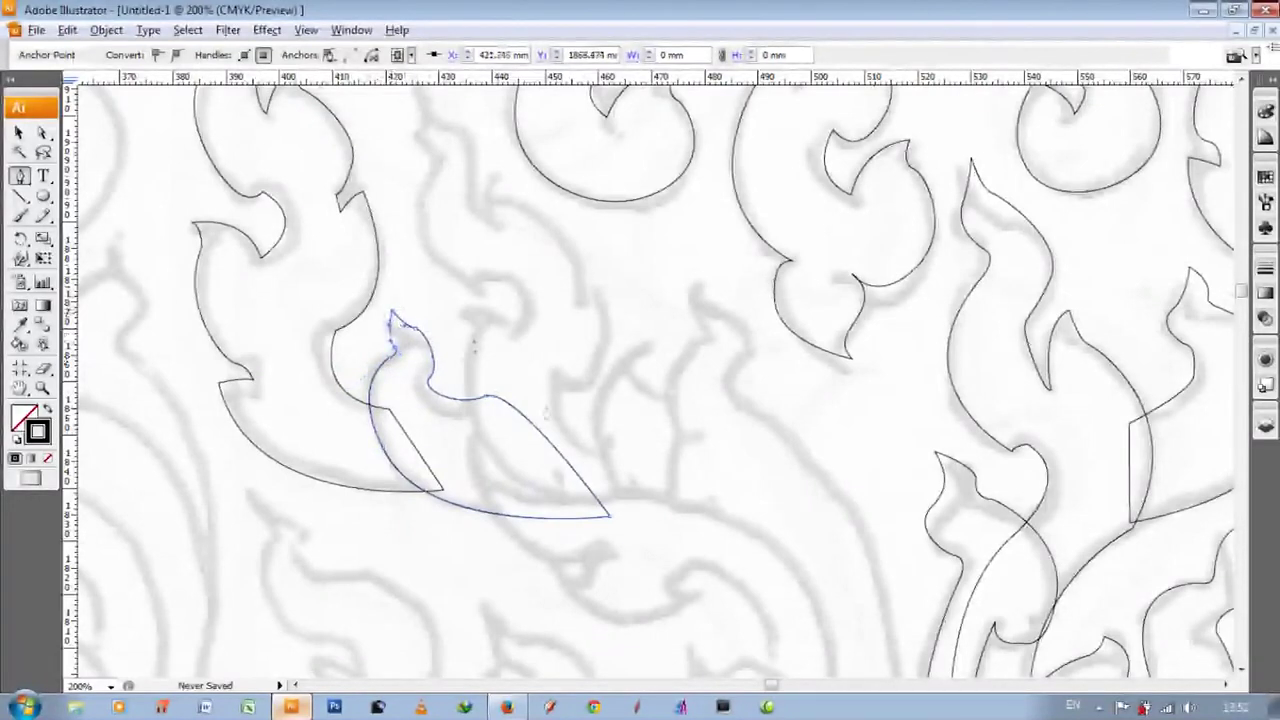
{"action": "left_click", "coordinate": [1099, 706]}
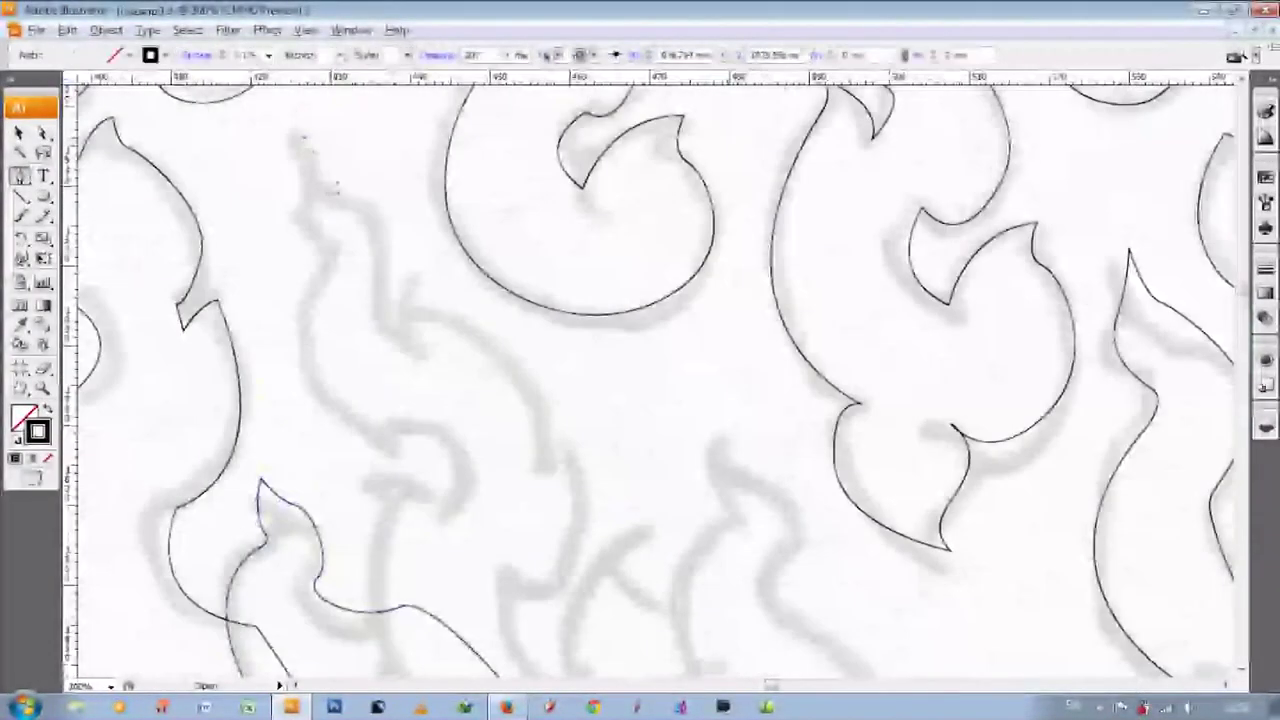
- Start a new leaf outline at its tip with corner and smooth anchors down the edge
{"action": "left_click", "coordinate": [337, 180]}
{"action": "left_click", "coordinate": [388, 232]}
{"action": "left_click_drag", "start_coordinate": [412, 352], "coordinate": [426, 353]}
{"action": "scroll", "coordinate": [528, 329], "scroll_direction": "down", "scroll_amount": 2}
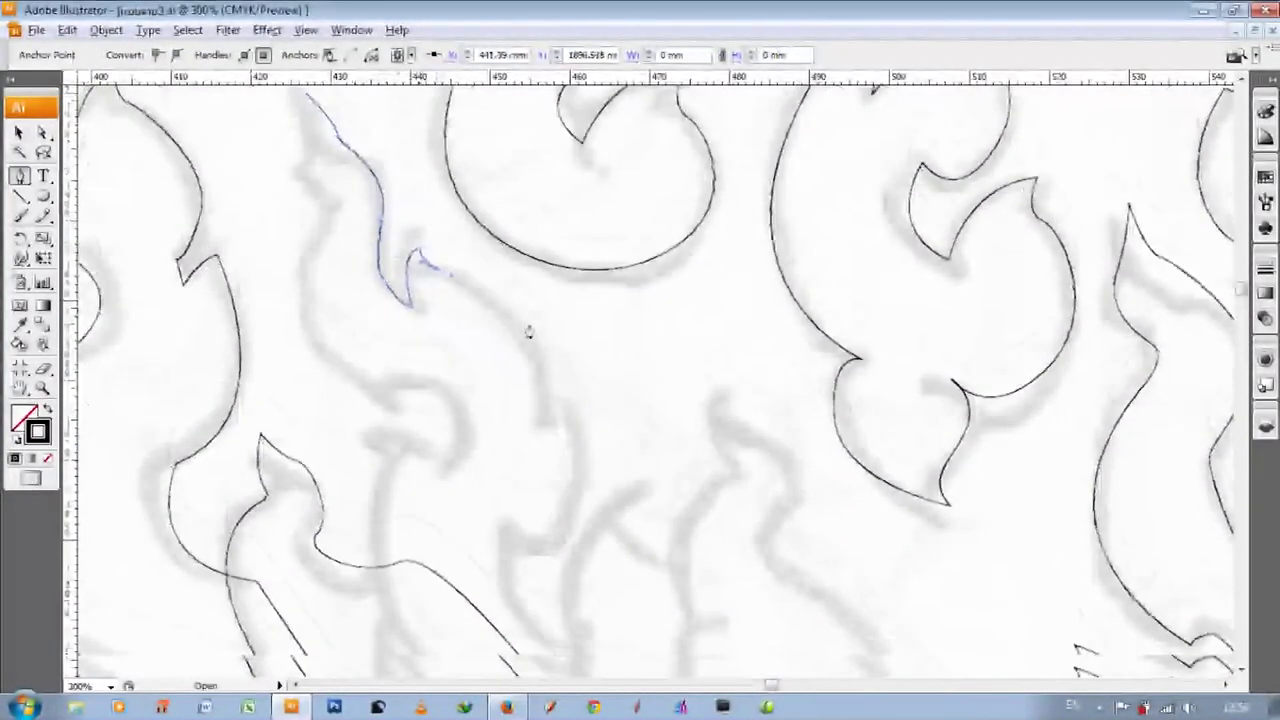
{"action": "left_click", "coordinate": [537, 371]}
{"action": "scroll", "coordinate": [508, 423], "scroll_direction": "down", "scroll_amount": 3}
- Add curved anchors and a corner anchor at the leaf point
{"action": "left_click_drag", "start_coordinate": [550, 395], "coordinate": [497, 425]}
{"action": "scroll", "coordinate": [608, 400], "scroll_direction": "down", "scroll_amount": 2}
{"action": "left_click_drag", "start_coordinate": [607, 386], "coordinate": [763, 397]}
{"action": "left_click", "coordinate": [654, 508]}
{"action": "scroll", "coordinate": [381, 302], "scroll_direction": "up", "scroll_amount": 1}
{"action": "scroll", "coordinate": [381, 302], "scroll_direction": "up", "scroll_amount": 3}
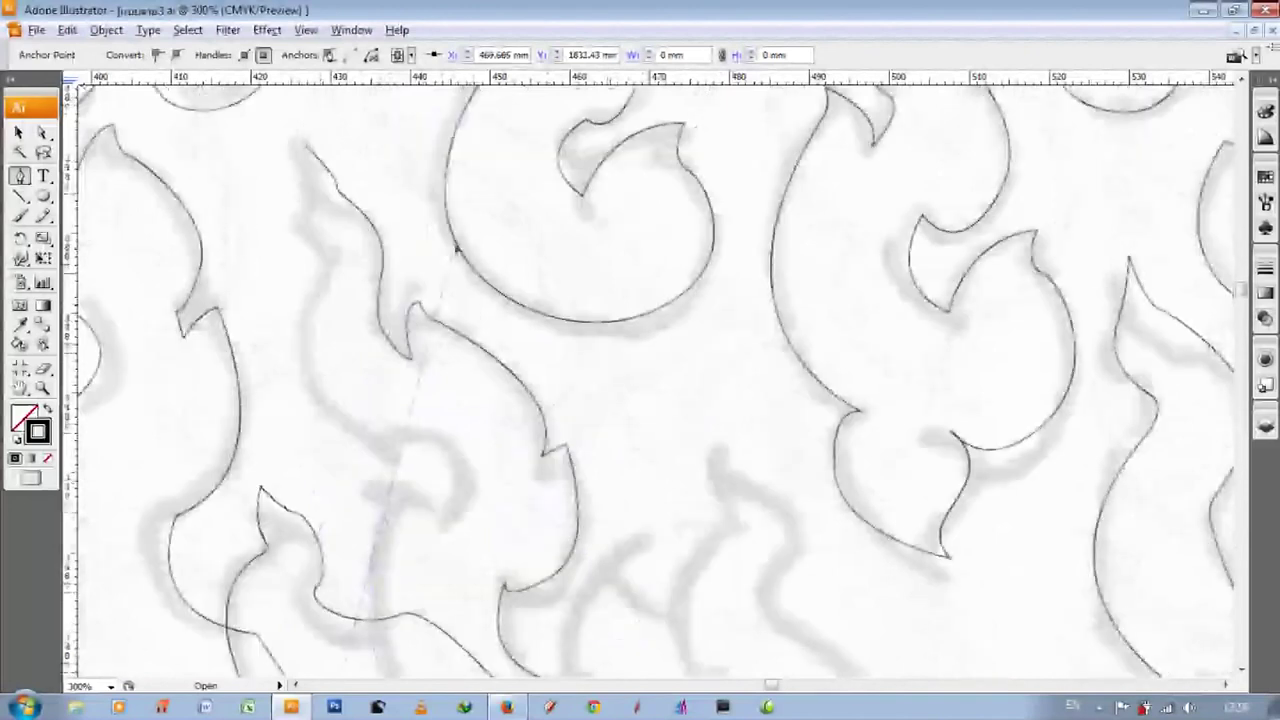
- Continue the leaf outline with several curved anchors
{"action": "left_click_drag", "start_coordinate": [368, 497], "coordinate": [451, 549]}
{"action": "scroll", "coordinate": [430, 480], "scroll_direction": "up", "scroll_amount": 1}
{"action": "left_click_drag", "start_coordinate": [421, 462], "coordinate": [472, 468]}
{"action": "scroll", "coordinate": [390, 494], "scroll_direction": "up", "scroll_amount": 1}
{"action": "left_click_drag", "start_coordinate": [324, 364], "coordinate": [408, 237]}
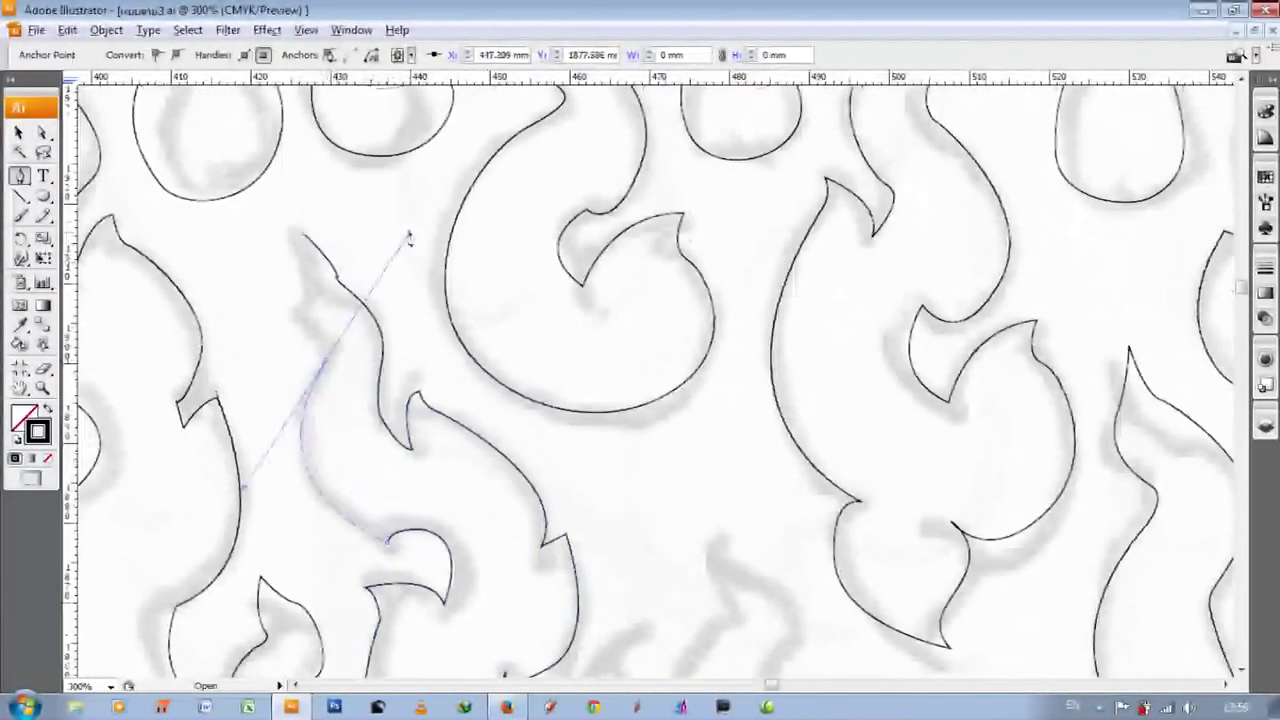
{"action": "scroll", "coordinate": [324, 336], "scroll_direction": "up", "scroll_amount": 1}
{"action": "scroll", "coordinate": [320, 340], "scroll_direction": "down", "scroll_amount": 3}
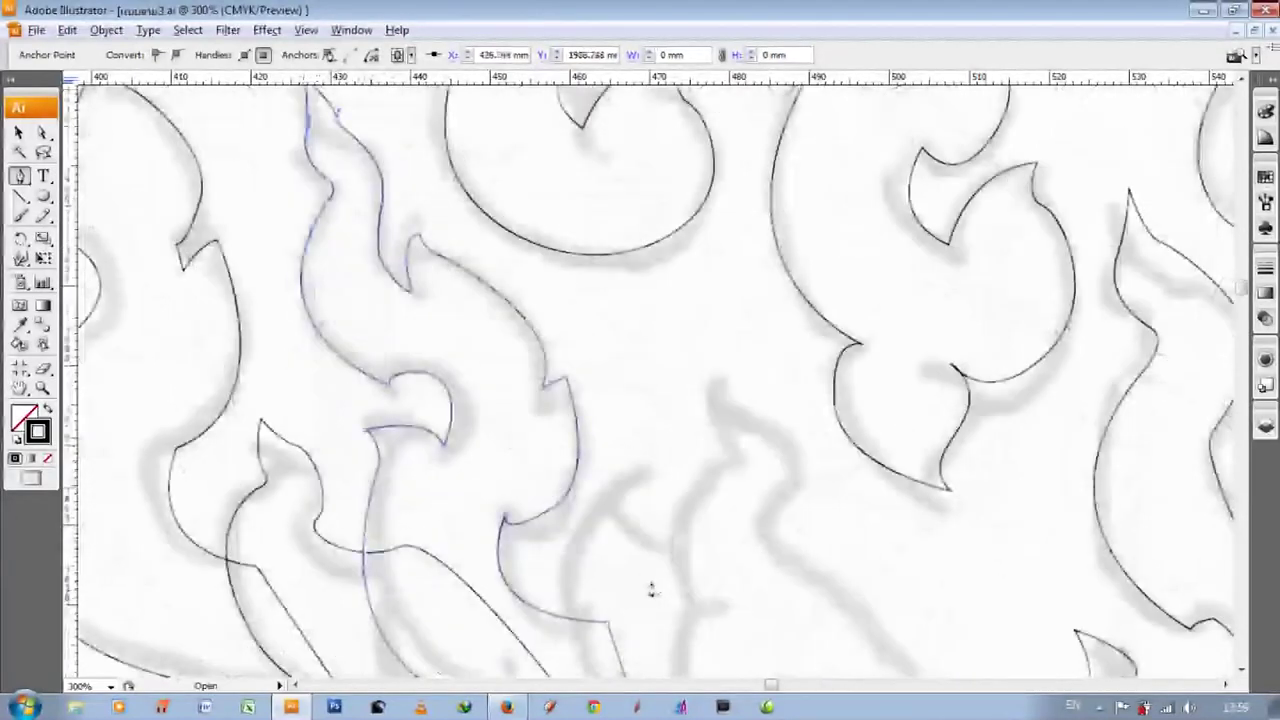
{"action": "scroll", "coordinate": [572, 447], "scroll_direction": "down", "scroll_amount": 2}
- Add a curve and corner anchors at the leaf base, then close the outline
{"action": "left_click_drag", "start_coordinate": [601, 503], "coordinate": [712, 636]}
{"action": "left_click", "coordinate": [756, 553]}
{"action": "left_click", "coordinate": [748, 372]}
{"action": "left_click", "coordinate": [634, 268]}
- Start a new path at the next leaf, curving it along the stem
{"action": "left_click", "coordinate": [722, 165]}
{"action": "left_click_drag", "start_coordinate": [800, 292], "coordinate": [784, 315]}
{"action": "scroll", "coordinate": [784, 315], "scroll_direction": "down", "scroll_amount": 2}
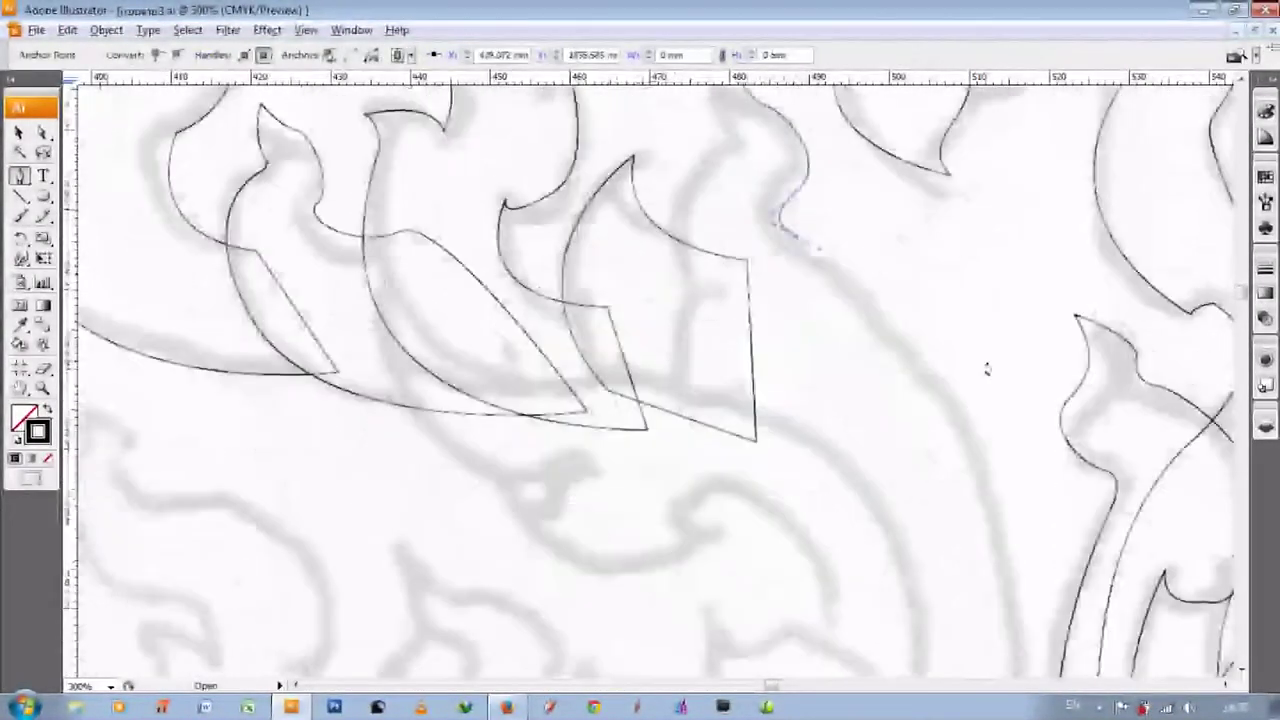
{"action": "scroll", "coordinate": [894, 334], "scroll_direction": "down", "scroll_amount": 2}
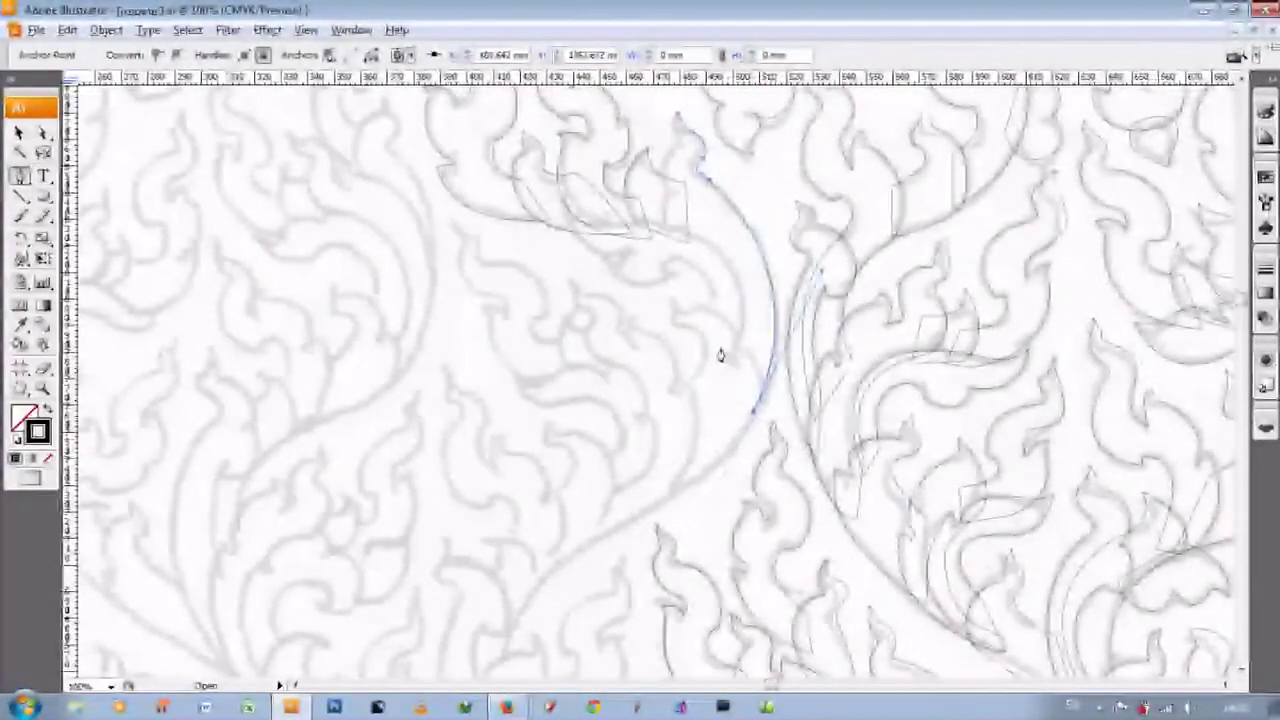
{"action": "scroll", "coordinate": [750, 432], "scroll_direction": "up", "scroll_amount": 2}
{"action": "left_click_drag", "start_coordinate": [718, 329], "coordinate": [680, 308]}
{"action": "scroll", "coordinate": [680, 305], "scroll_direction": "down", "scroll_amount": 1}
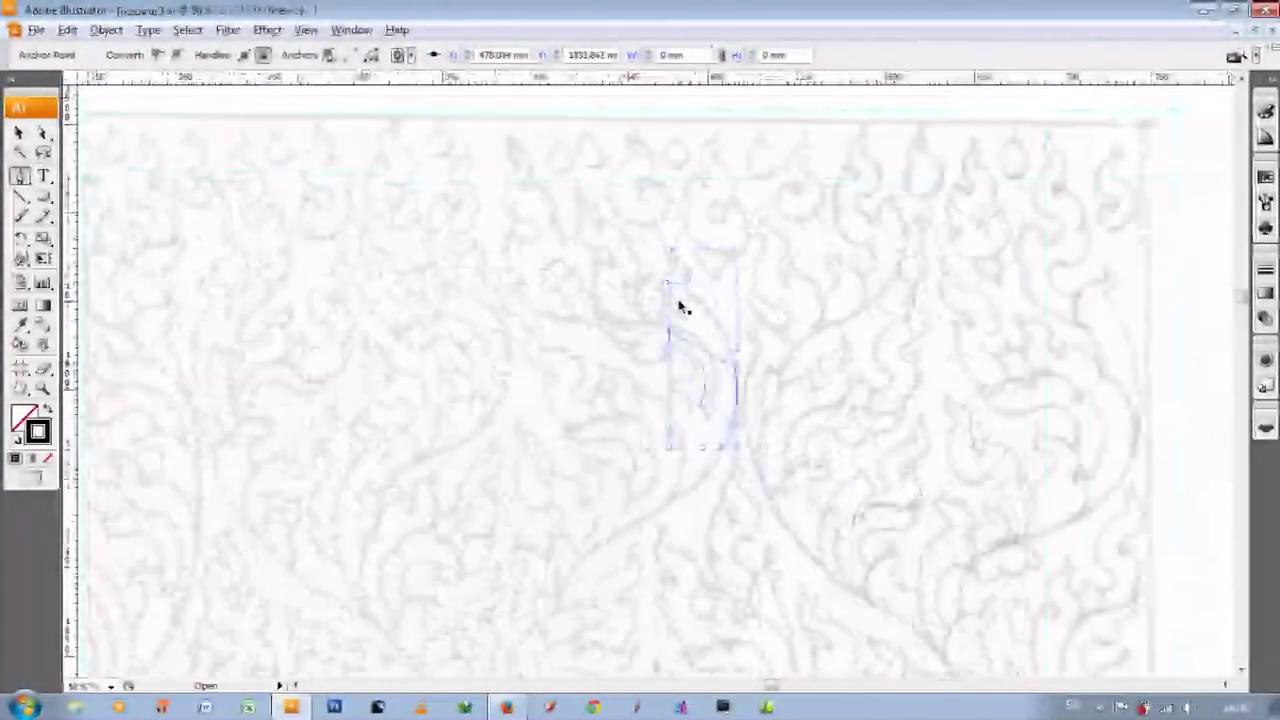
- Extend the stem path upward with a curved anchor
{"action": "scroll", "coordinate": [700, 300], "scroll_direction": "up", "scroll_amount": 4}
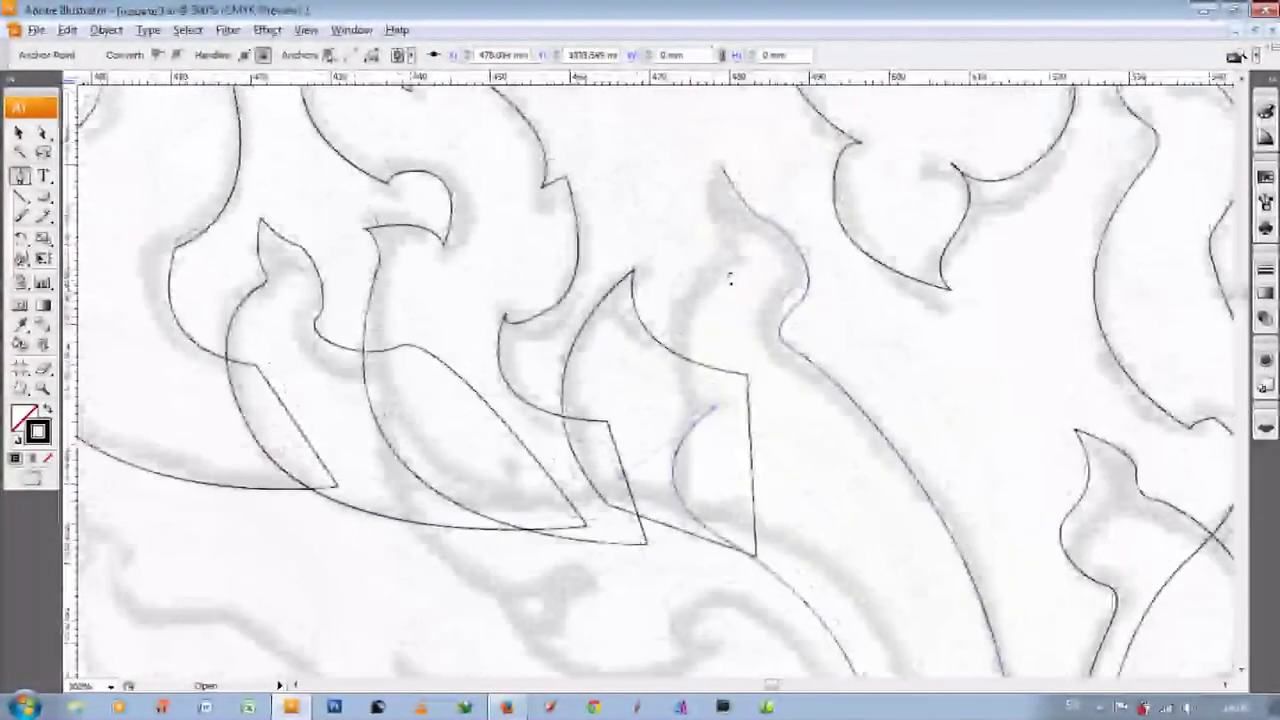
{"action": "left_click_drag", "start_coordinate": [730, 280], "coordinate": [826, 220]}
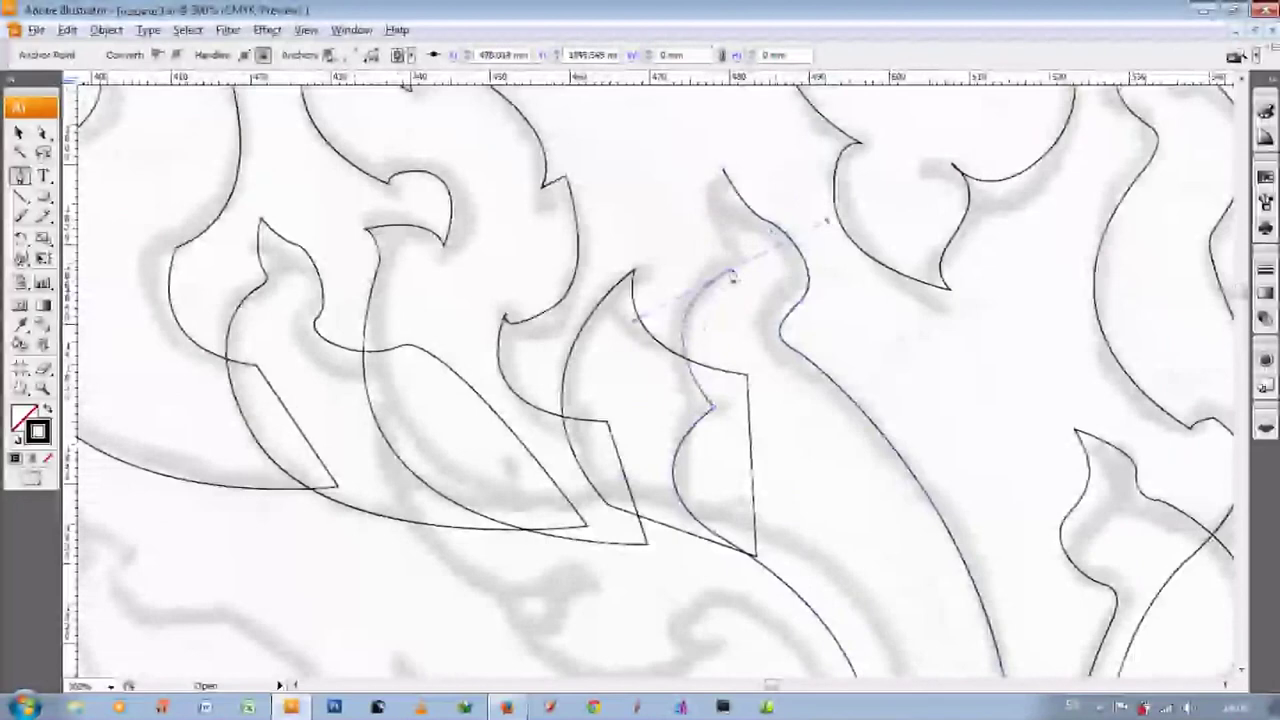
{"action": "scroll", "coordinate": [632, 375], "scroll_direction": "down", "scroll_amount": 3}
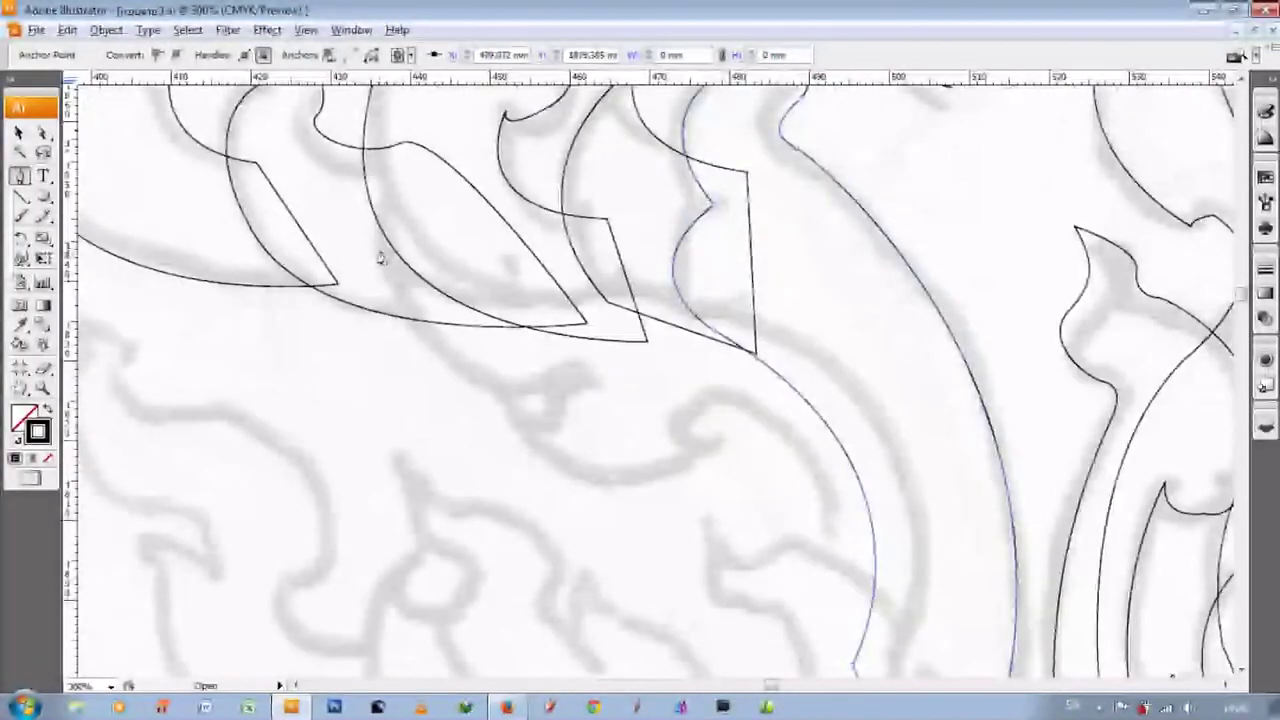
{"action": "scroll", "coordinate": [806, 363], "scroll_direction": "down", "scroll_amount": 3}
- Zoom in on the curl, trace it to a corner tip, and curve down along the stem
{"action": "key", "text": "ctrl+minus"}
{"action": "key", "text": "ctrl+minus"}
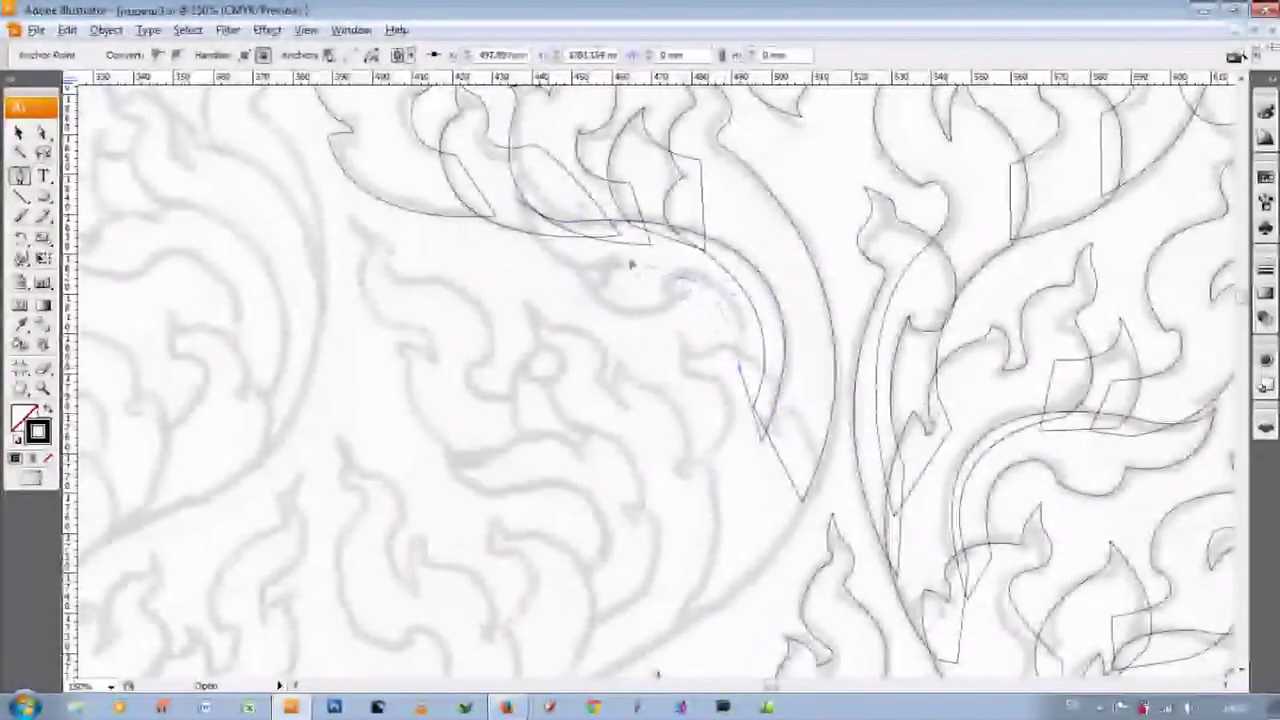
{"action": "key", "text": "ctrl+plus"}
{"action": "key", "text": "ctrl+plus"}
{"action": "key", "text": "ctrl+plus"}
{"action": "left_click", "coordinate": [716, 302]}
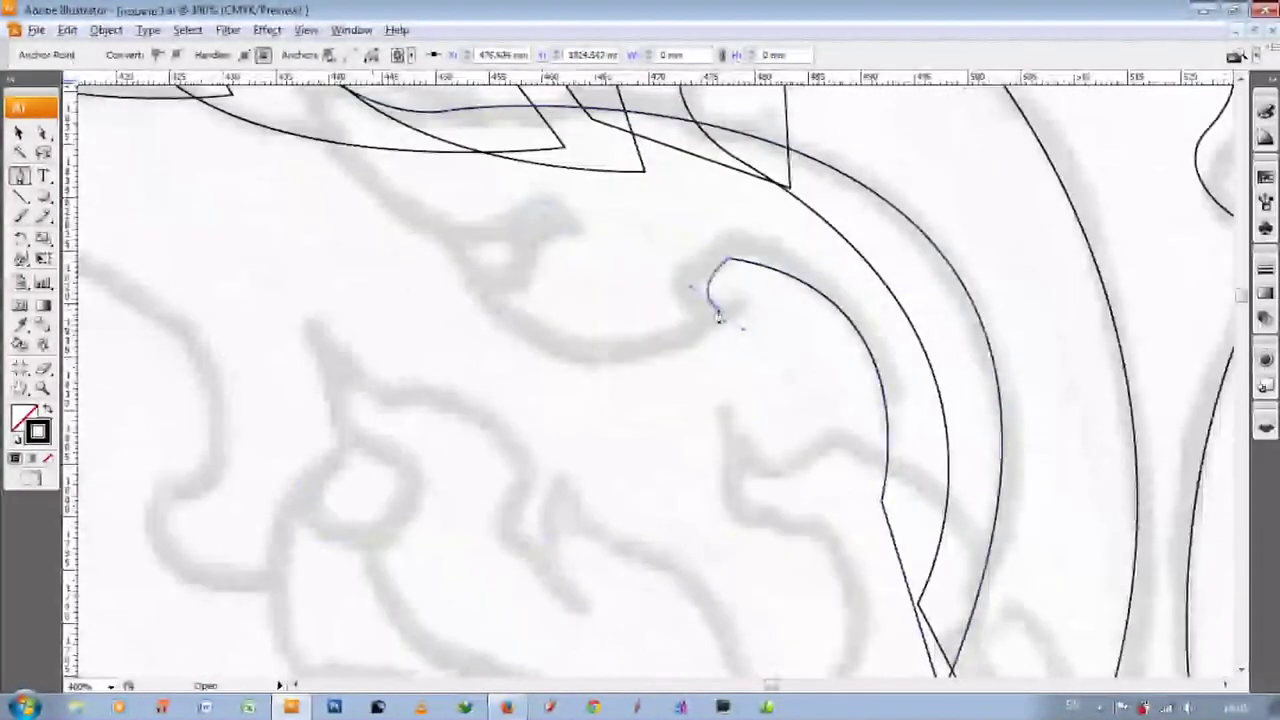
{"action": "scroll", "coordinate": [716, 320], "scroll_direction": "up", "scroll_amount": 2}
{"action": "left_click_drag", "start_coordinate": [463, 357], "coordinate": [603, 500]}
{"action": "left_click", "coordinate": [563, 292]}
{"action": "scroll", "coordinate": [563, 300], "scroll_direction": "up", "scroll_amount": 1}
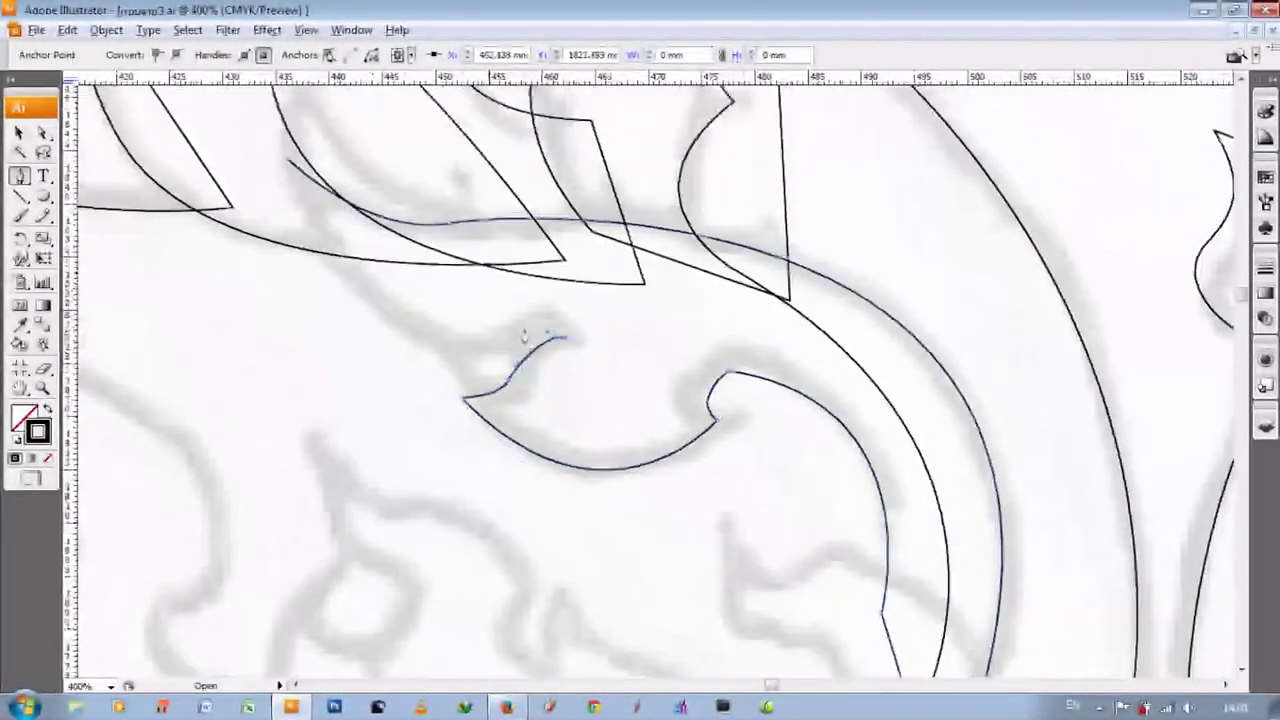
{"action": "scroll", "coordinate": [553, 340], "scroll_direction": "up", "scroll_amount": 1}
{"action": "scroll", "coordinate": [640, 380], "scroll_direction": "down", "scroll_amount": 6}
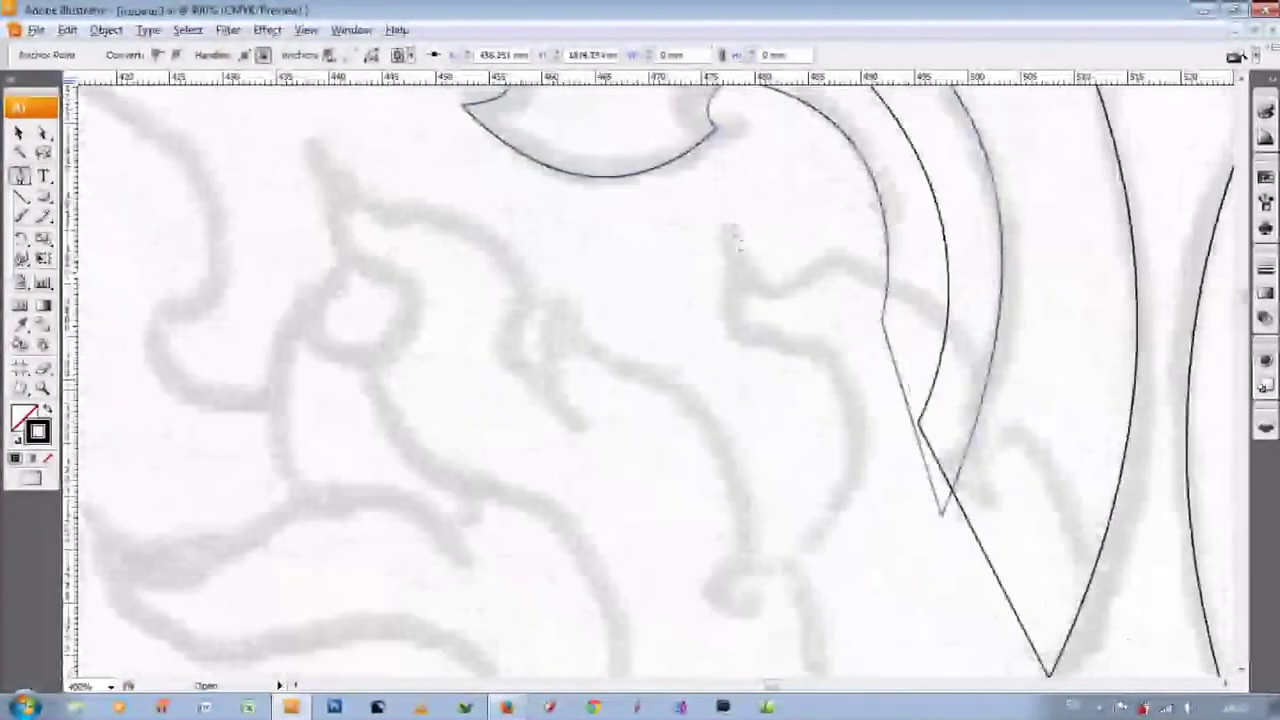
{"action": "left_click_drag", "start_coordinate": [738, 240], "coordinate": [995, 472]}
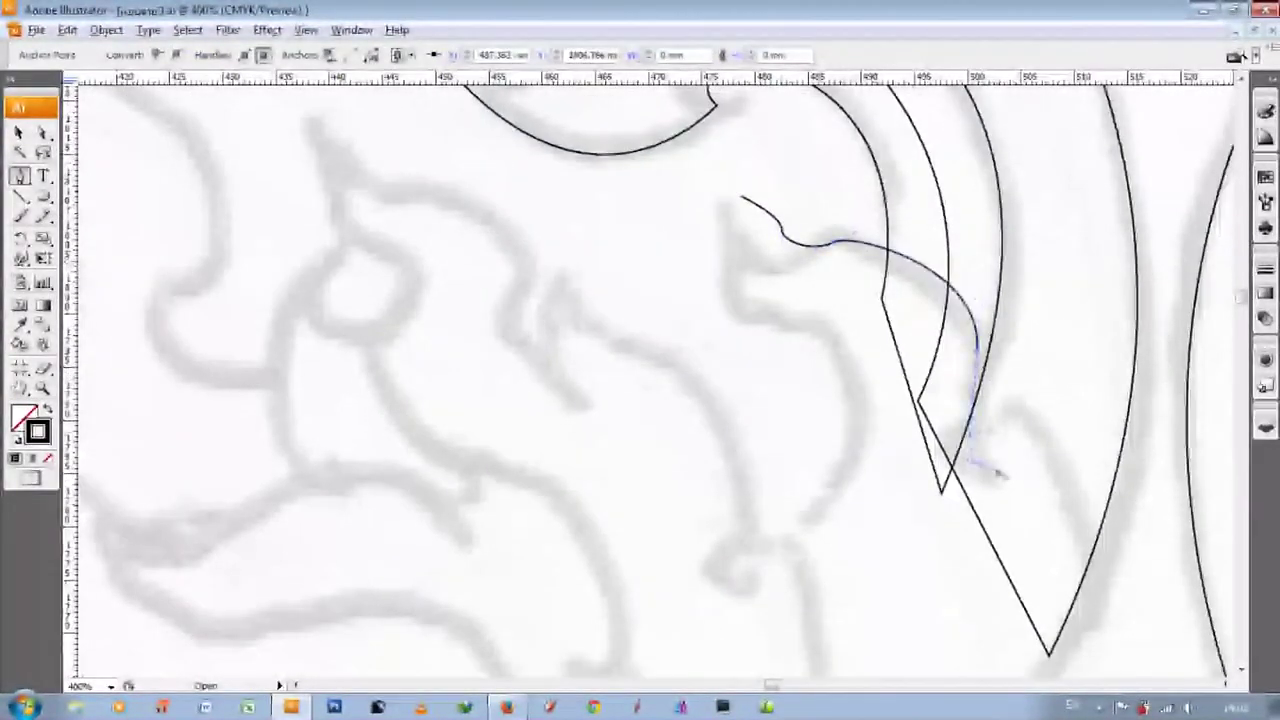
{"action": "key", "text": "ctrl+minus"}
{"action": "key", "text": "ctrl+minus"}
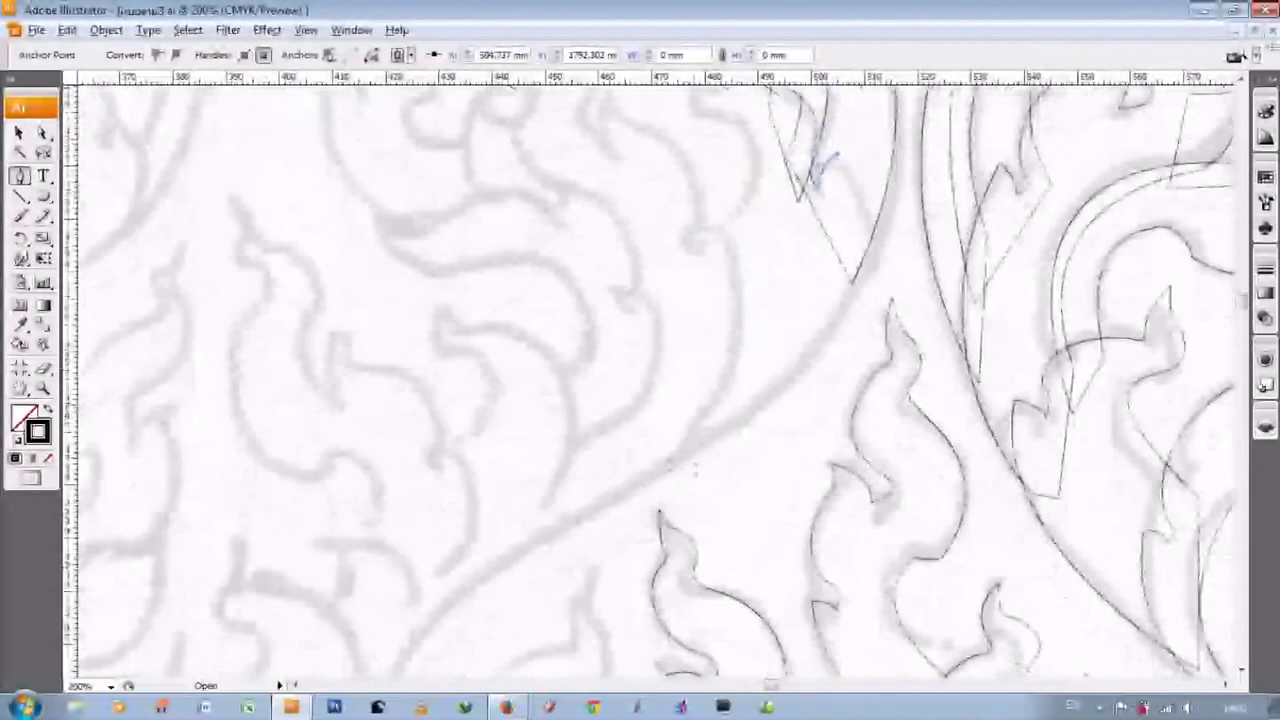
- Add corner anchors continuing the outline up the leaf edge
{"action": "left_click", "coordinate": [652, 466]}
{"action": "scroll", "coordinate": [652, 466], "scroll_direction": "up", "scroll_amount": 1}
{"action": "scroll", "coordinate": [670, 420], "scroll_direction": "up", "scroll_amount": 1}
{"action": "left_click", "coordinate": [683, 368]}
{"action": "left_click", "coordinate": [750, 262]}
{"action": "left_click", "coordinate": [695, 235]}
{"action": "scroll", "coordinate": [688, 155], "scroll_direction": "up", "scroll_amount": 2}
- Trace the upper-left leaf with corners and curves along its lower edge and underside
{"action": "left_click", "coordinate": [245, 215]}
{"action": "left_click", "coordinate": [308, 290]}
{"action": "left_click_drag", "start_coordinate": [438, 388], "coordinate": [442, 460]}
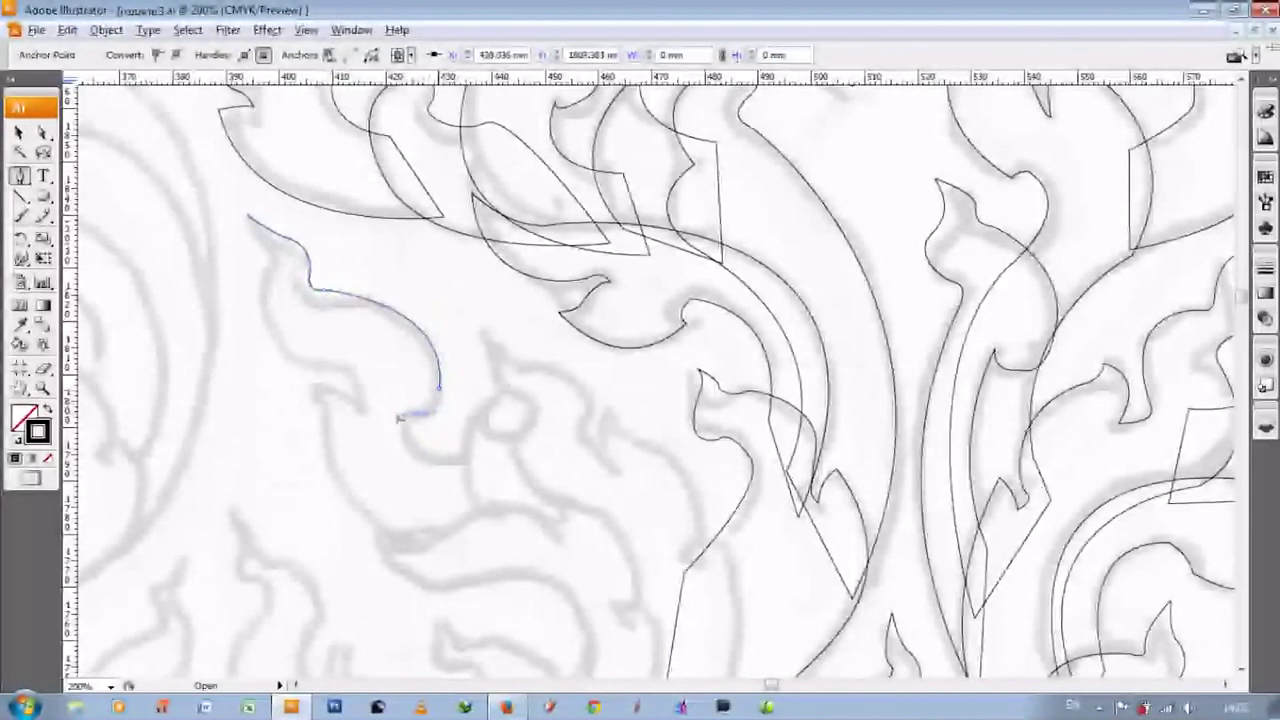
{"action": "left_click_drag", "start_coordinate": [320, 420], "coordinate": [322, 252]}
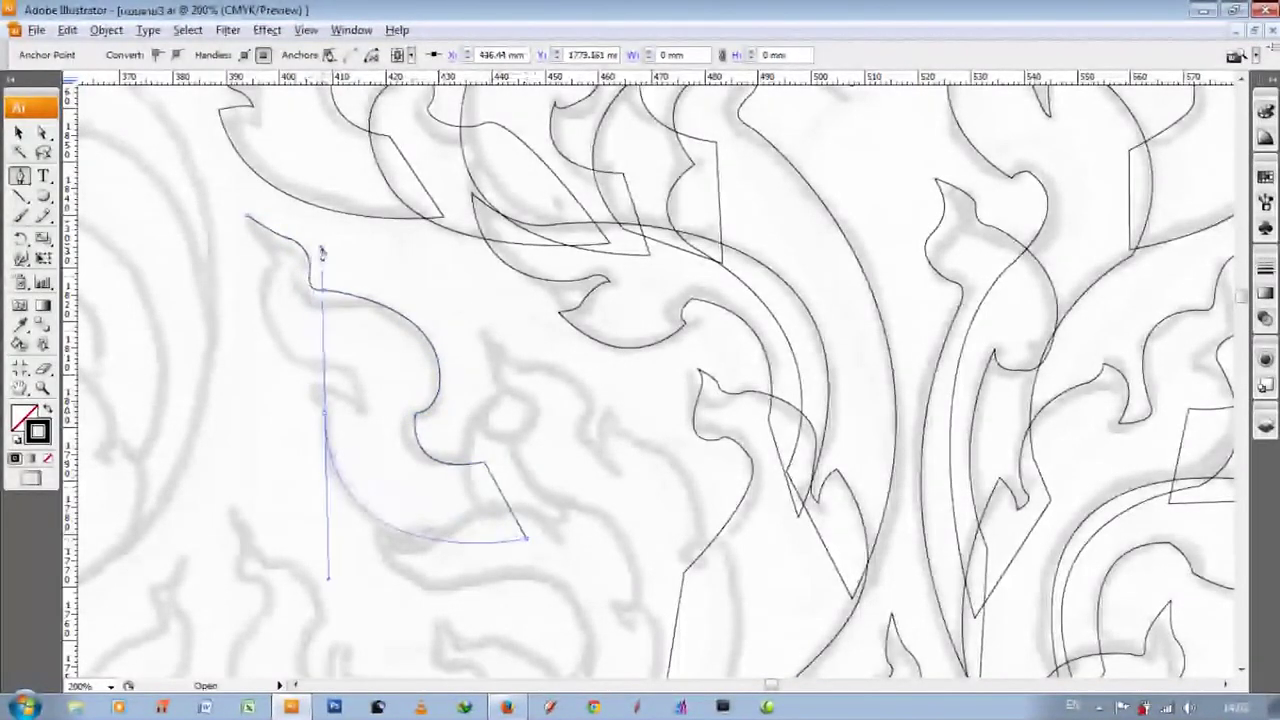
{"action": "scroll", "coordinate": [360, 407], "scroll_direction": "up", "scroll_amount": 1}
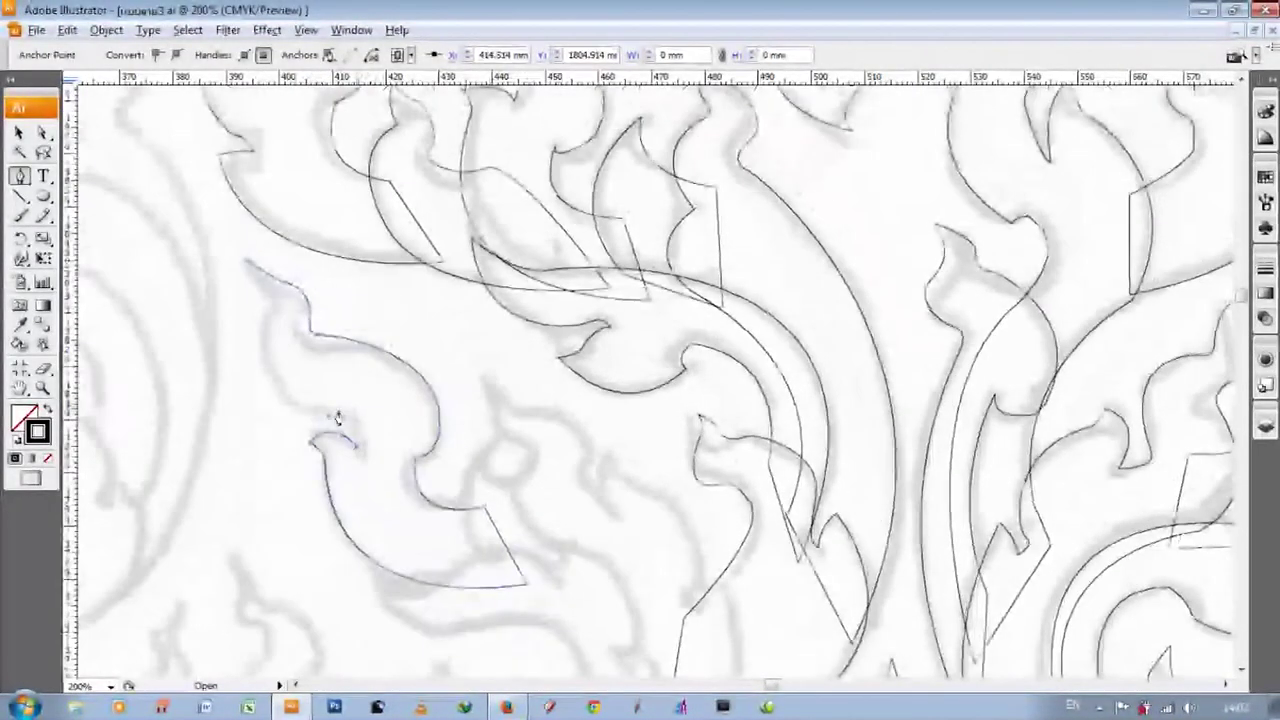
{"action": "left_click", "coordinate": [260, 305]}
- Add a corner near the leaf tip and close the outline at its start
{"action": "scroll", "coordinate": [508, 434], "scroll_direction": "down", "scroll_amount": 2}
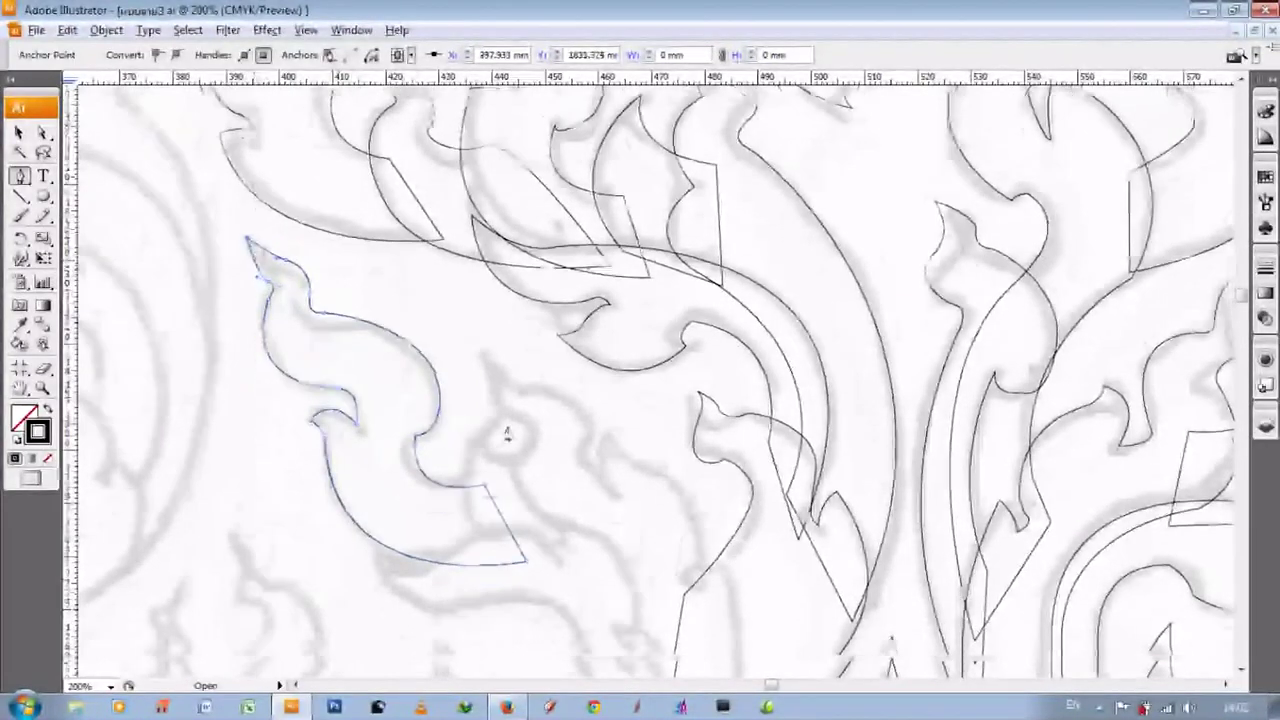
{"action": "left_click", "coordinate": [476, 355]}
{"action": "left_click_drag", "start_coordinate": [534, 405], "coordinate": [592, 440]}
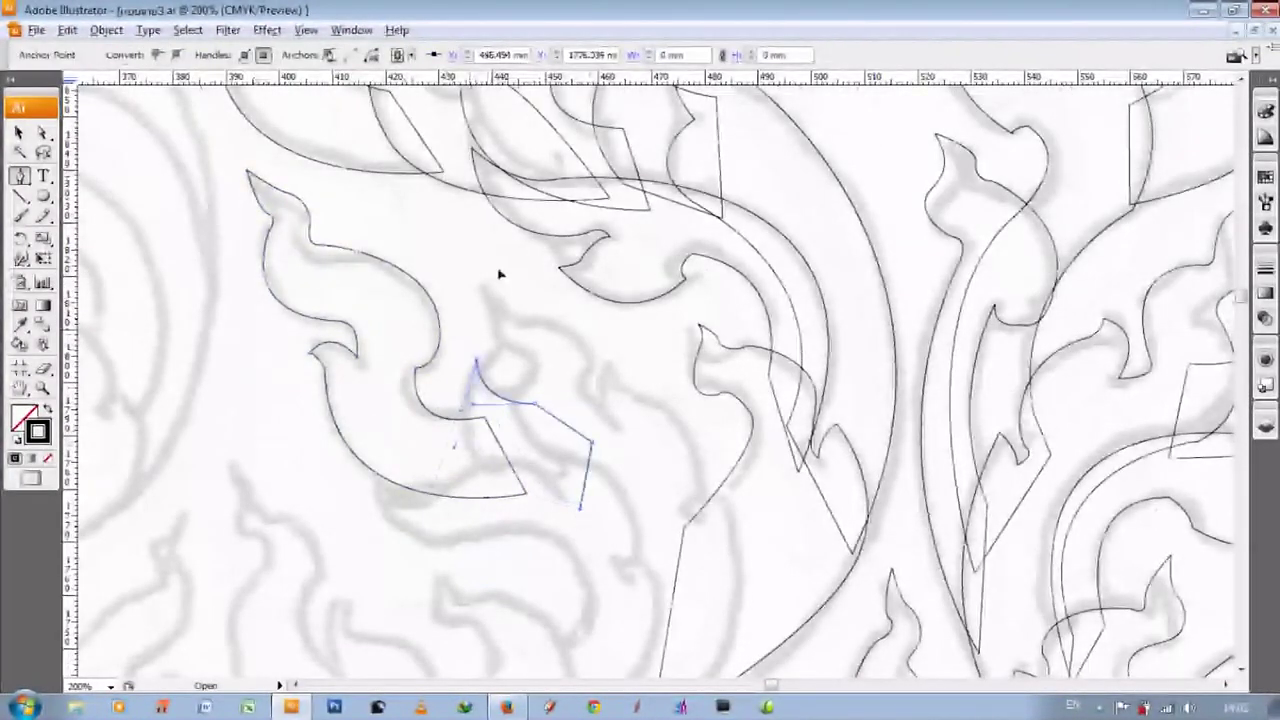
{"action": "scroll", "coordinate": [500, 274], "scroll_direction": "down", "scroll_amount": 1}
{"action": "left_click", "coordinate": [476, 314]}
- Start a new outline on the next leaf with corner and curved anchors
{"action": "left_click", "coordinate": [517, 262]}
{"action": "left_click_drag", "start_coordinate": [592, 285], "coordinate": [598, 300]}
{"action": "left_click", "coordinate": [580, 345]}
{"action": "left_click_drag", "start_coordinate": [600, 372], "coordinate": [620, 379]}
{"action": "scroll", "coordinate": [709, 391], "scroll_direction": "down", "scroll_amount": 1}
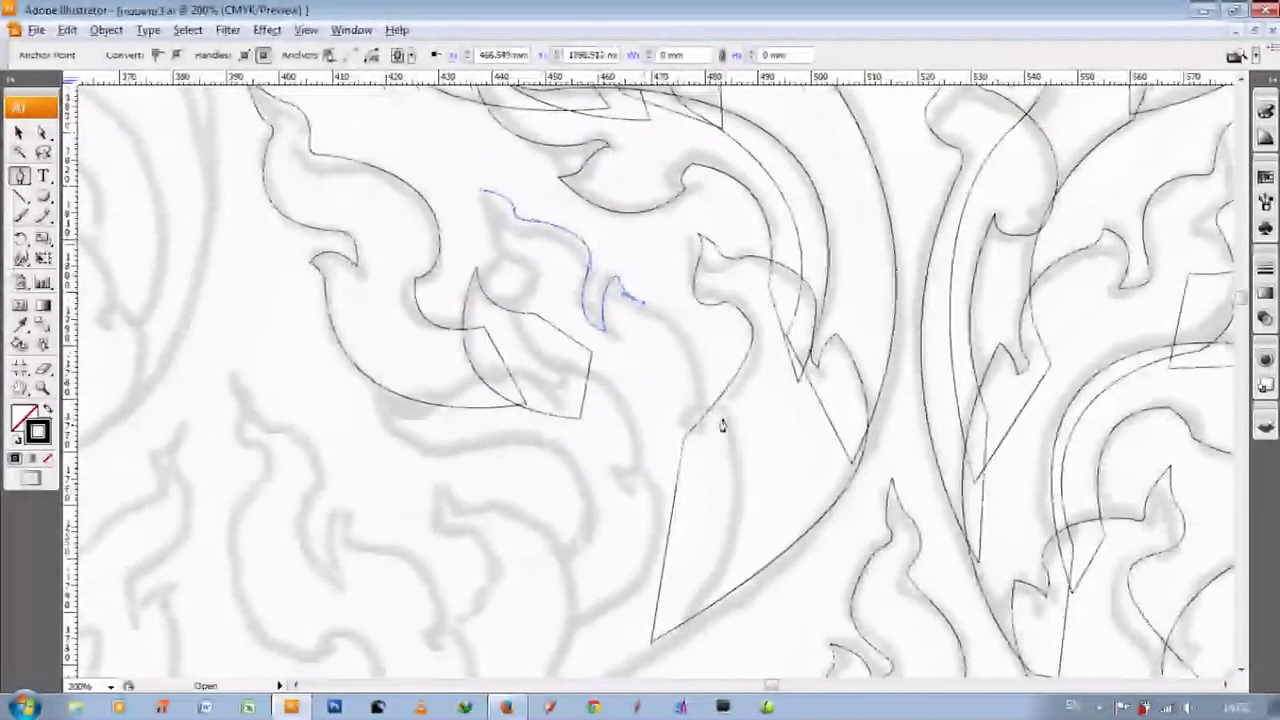
{"action": "scroll", "coordinate": [723, 423], "scroll_direction": "down", "scroll_amount": 2}
- Curve the new outline down the leaf side toward the lower stem, then begin the next leaf
{"action": "left_click", "coordinate": [727, 357]}
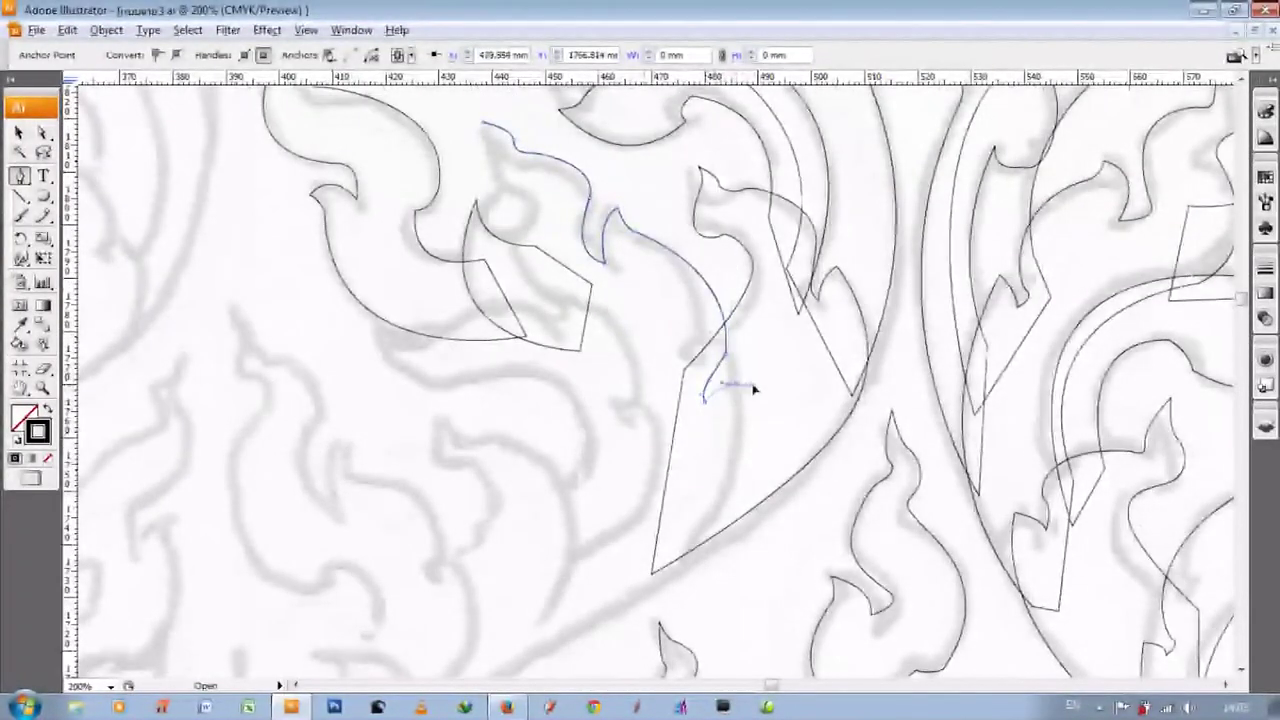
{"action": "scroll", "coordinate": [729, 386], "scroll_direction": "down", "scroll_amount": 5}
{"action": "left_click_drag", "start_coordinate": [517, 412], "coordinate": [265, 487]}
{"action": "scroll", "coordinate": [524, 428], "scroll_direction": "up", "scroll_amount": 3}
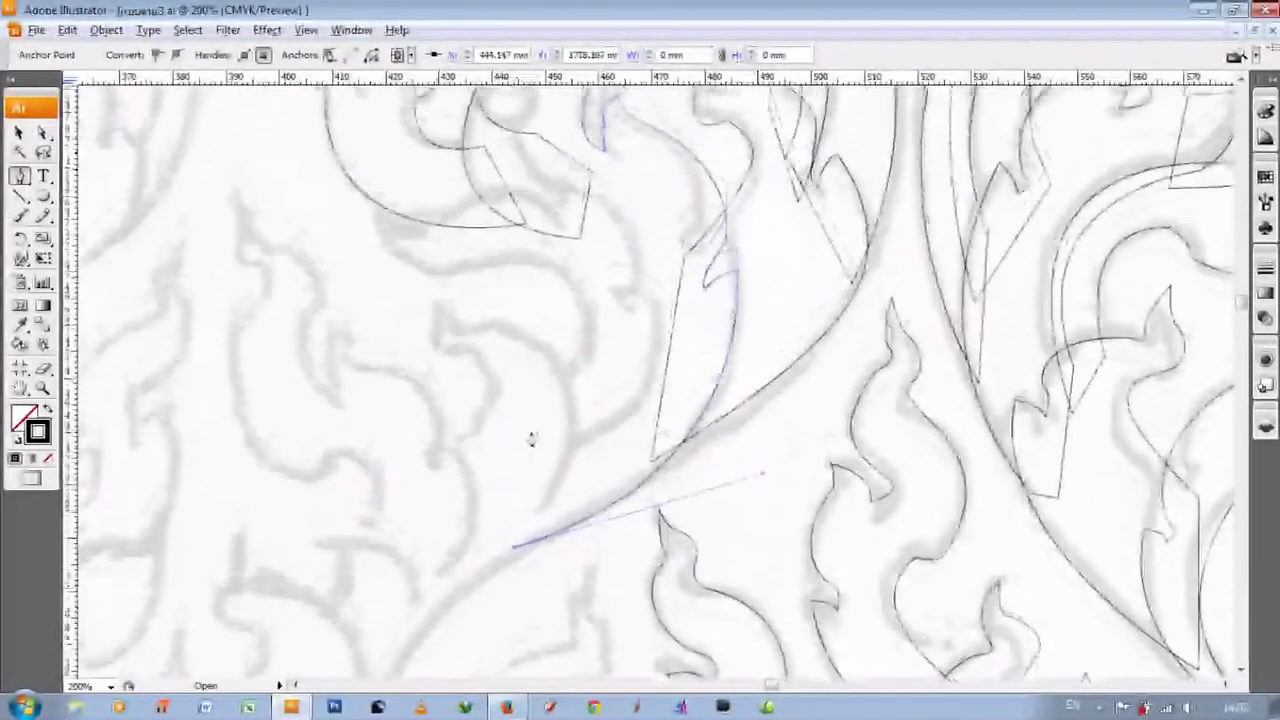
{"action": "scroll", "coordinate": [560, 400], "scroll_direction": "up", "scroll_amount": 2}
{"action": "left_click_drag", "start_coordinate": [600, 357], "coordinate": [534, 280]}
{"action": "scroll", "coordinate": [540, 250], "scroll_direction": "up", "scroll_amount": 1}
{"action": "left_click", "coordinate": [483, 143]}
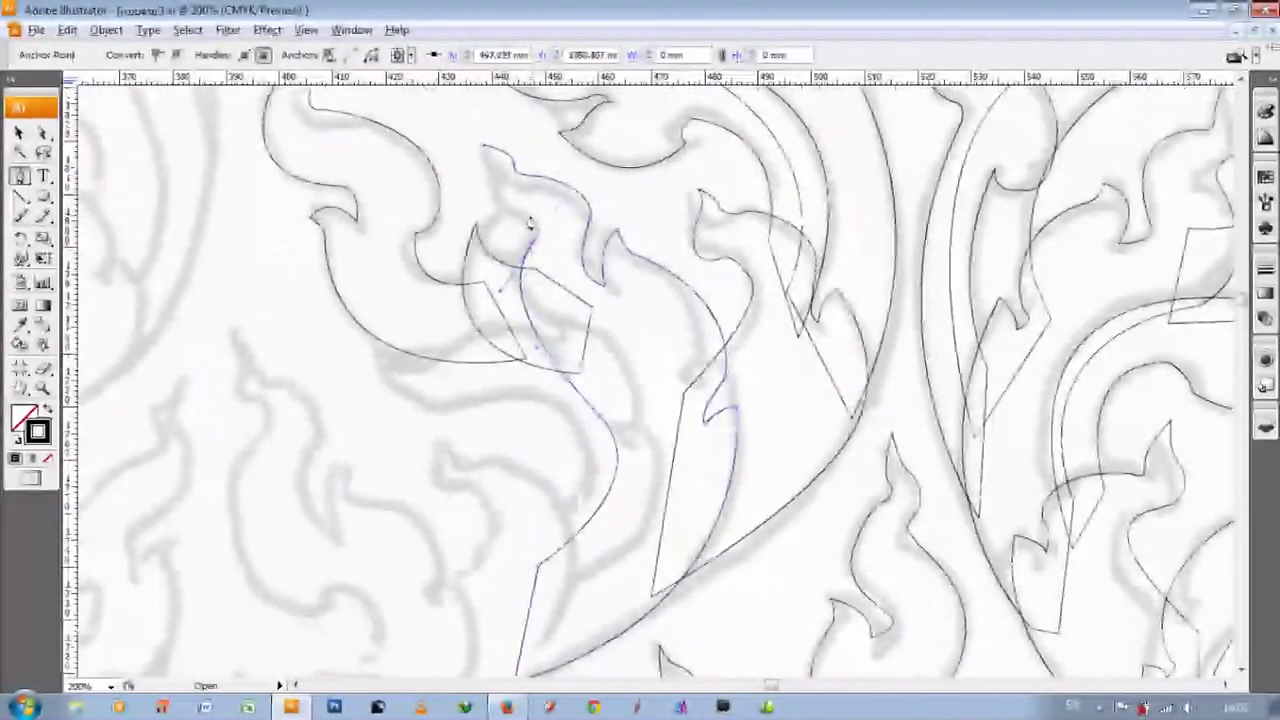
{"action": "scroll", "coordinate": [430, 280], "scroll_direction": "down", "scroll_amount": 1}
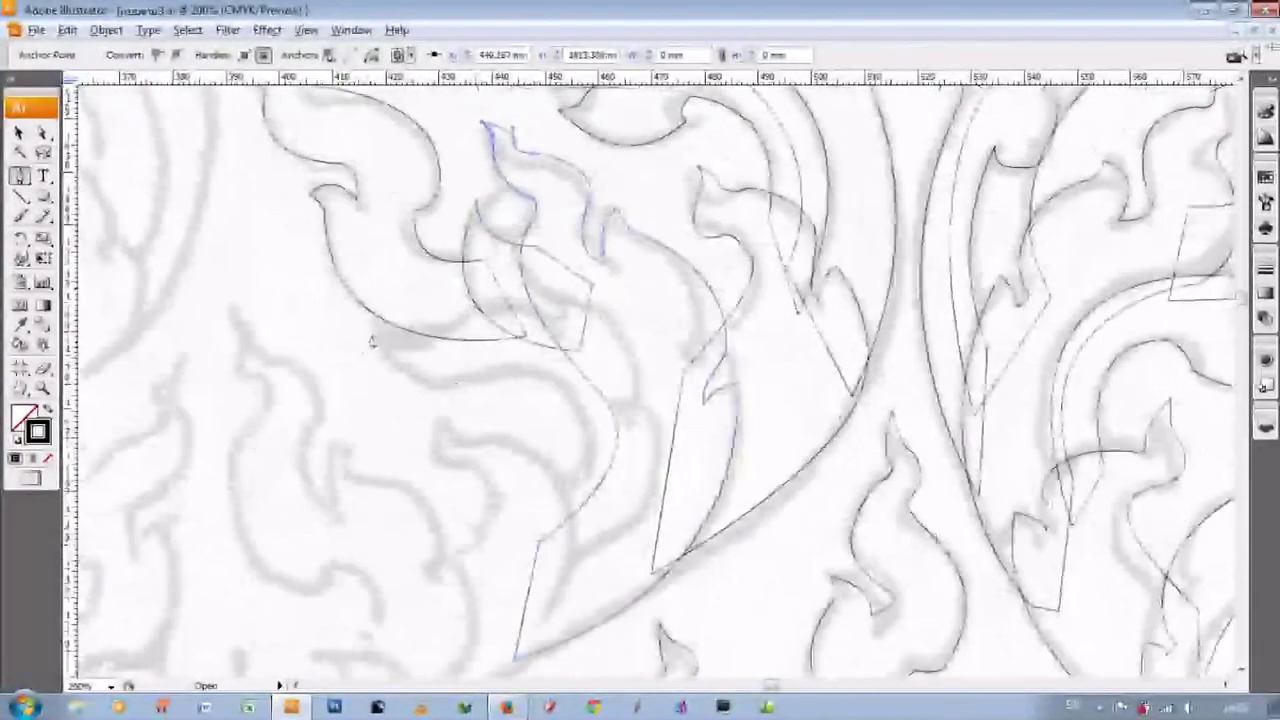
{"action": "left_click_drag", "start_coordinate": [370, 332], "coordinate": [460, 306]}
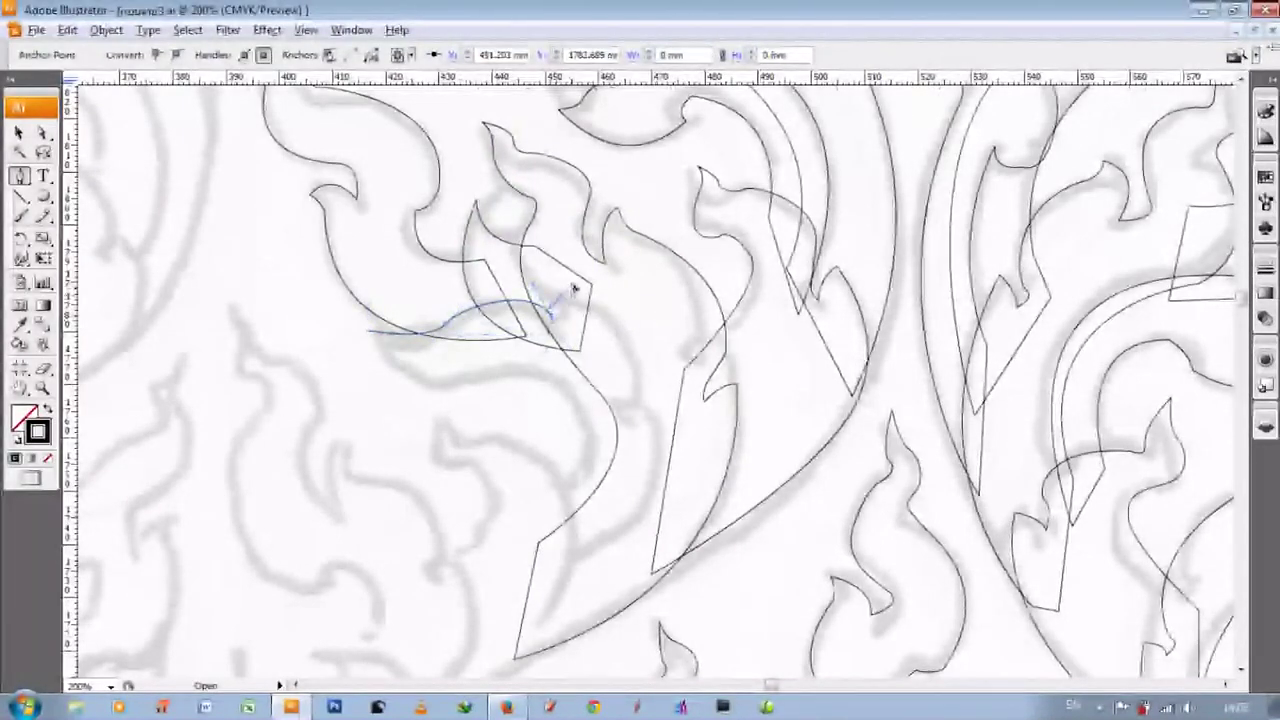
- Extend the current outline with two curved anchors along the sketch's leaf edge
{"action": "scroll", "coordinate": [574, 289], "scroll_direction": "down", "scroll_amount": 1}
{"action": "left_click_drag", "start_coordinate": [645, 338], "coordinate": [641, 366]}
{"action": "scroll", "coordinate": [670, 360], "scroll_direction": "down", "scroll_amount": 2}
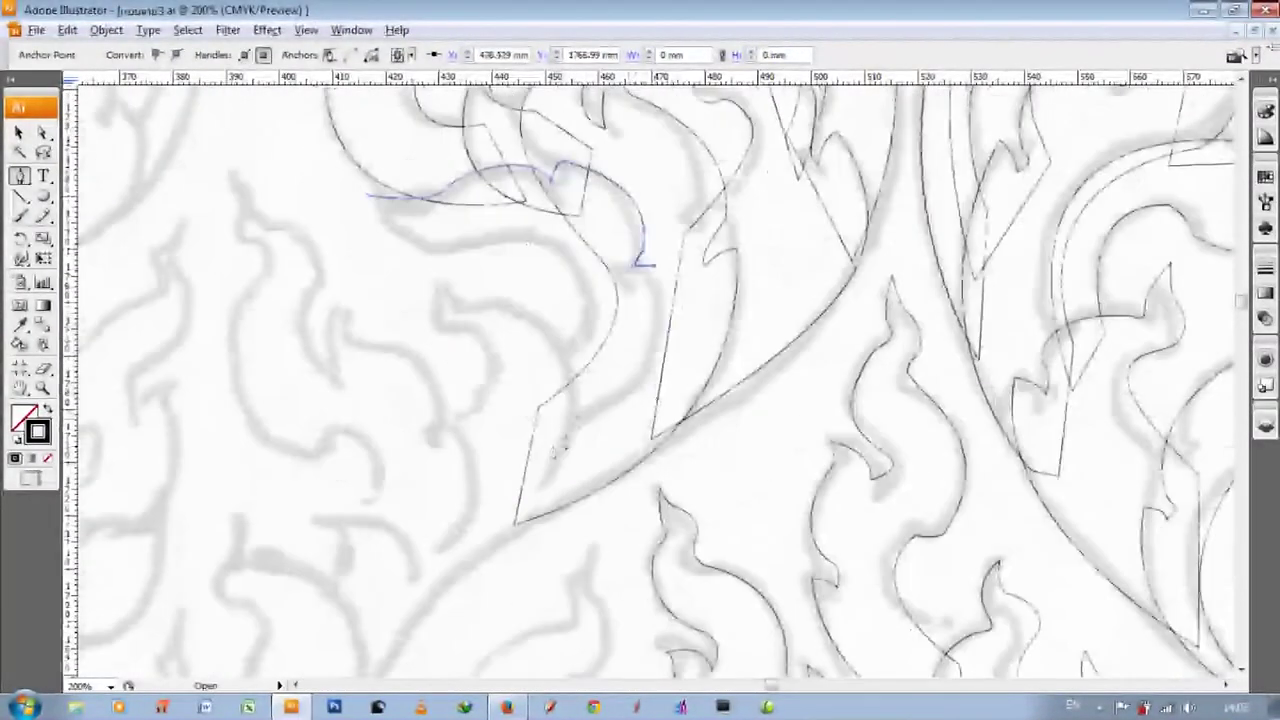
{"action": "left_click_drag", "start_coordinate": [543, 449], "coordinate": [640, 425]}
{"action": "scroll", "coordinate": [560, 440], "scroll_direction": "up", "scroll_amount": 2}
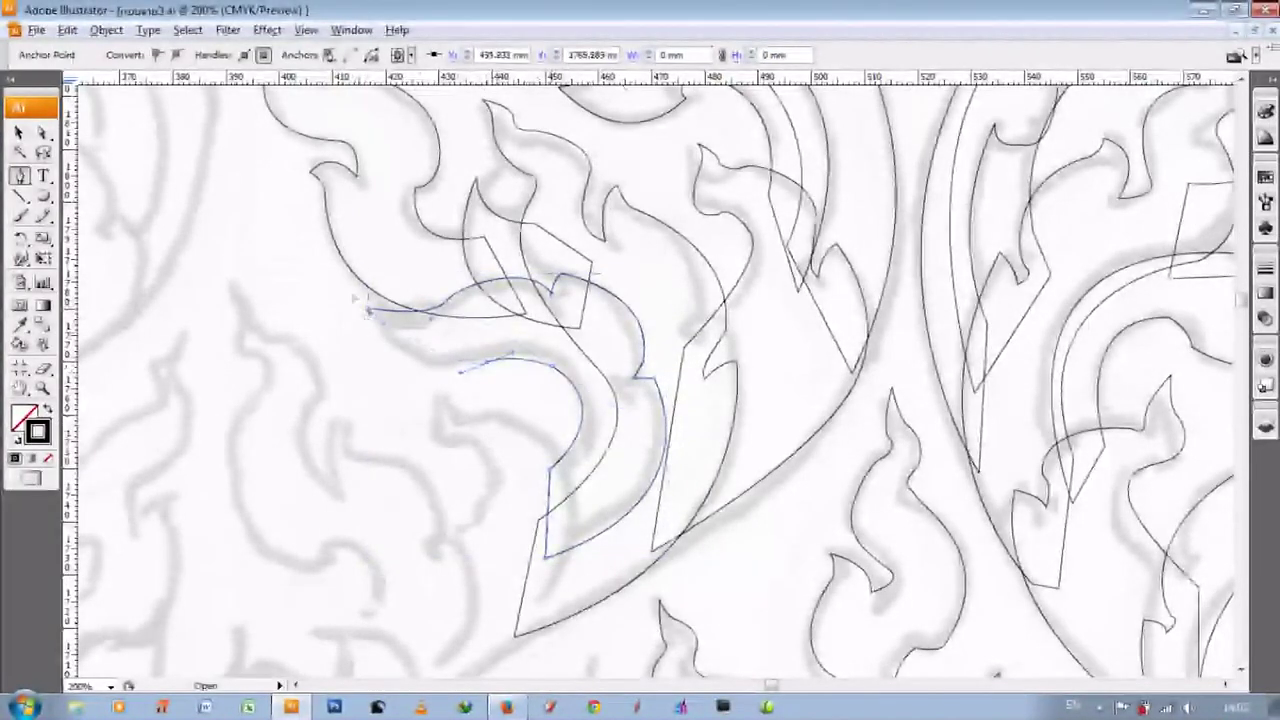
{"action": "scroll", "coordinate": [420, 330], "scroll_direction": "down", "scroll_amount": 2}
{"action": "scroll", "coordinate": [477, 343], "scroll_direction": "down", "scroll_amount": 1}
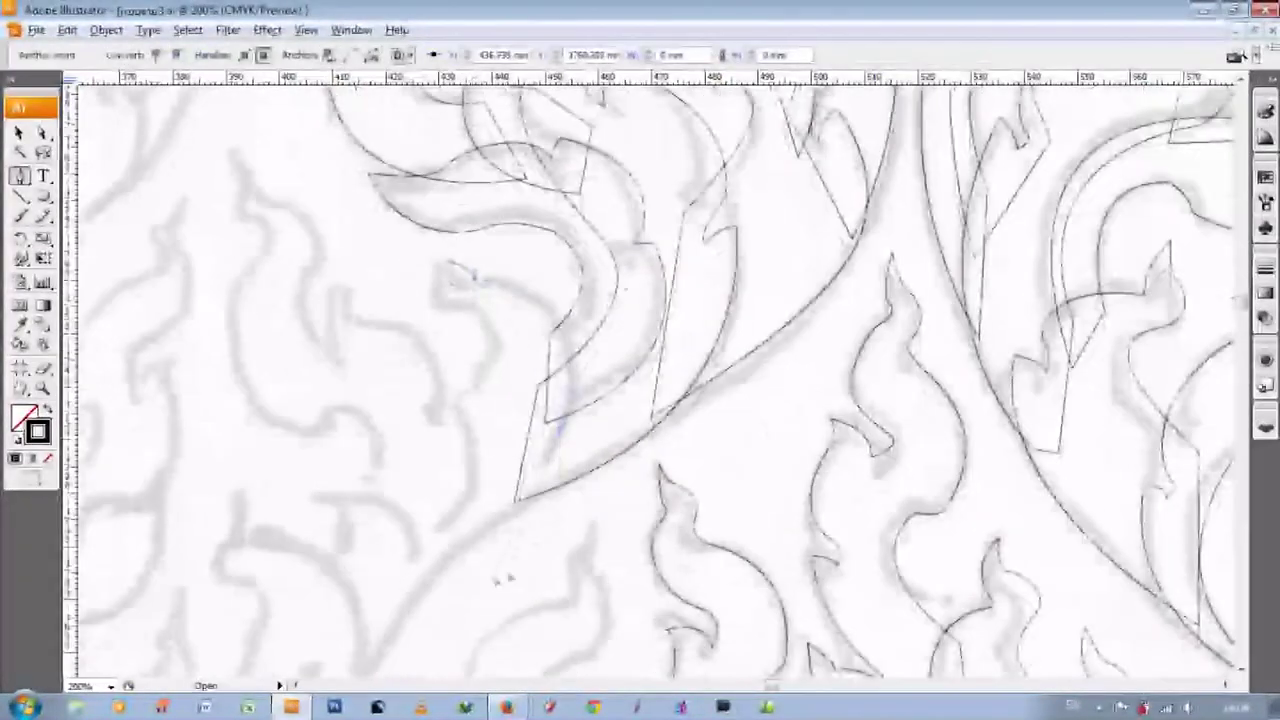
{"action": "scroll", "coordinate": [509, 577], "scroll_direction": "down", "scroll_amount": 1}
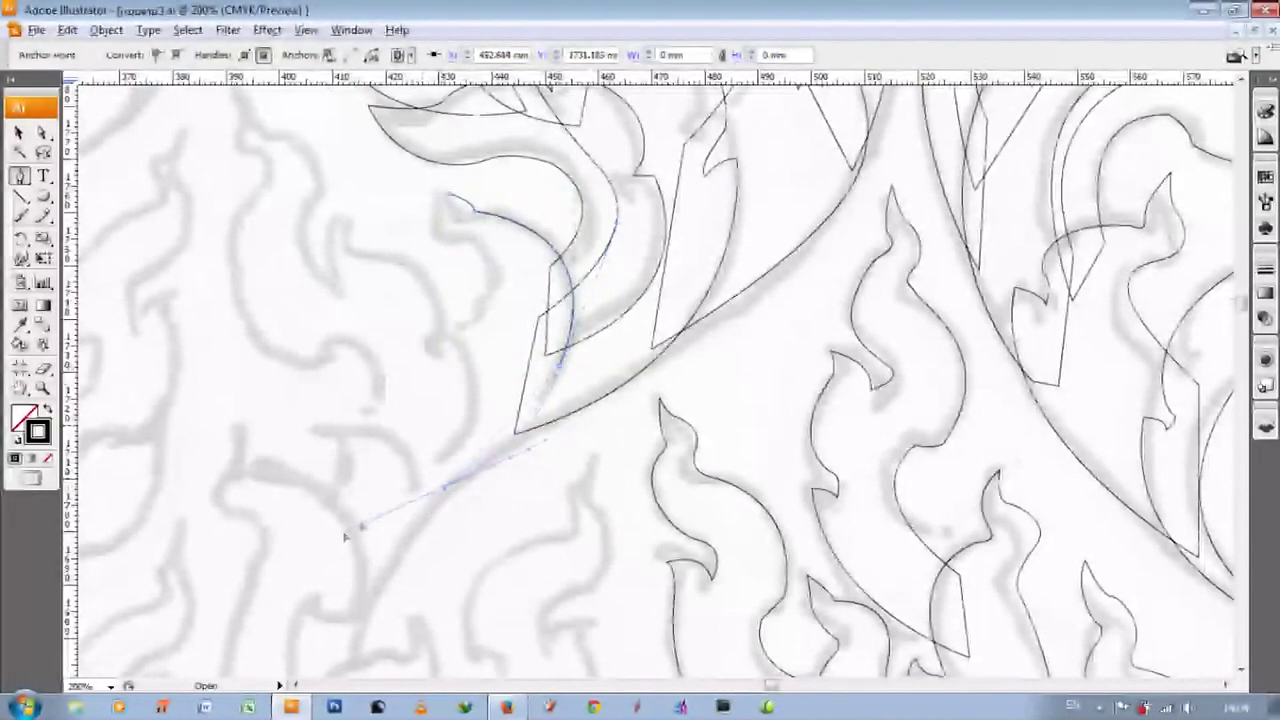
{"action": "scroll", "coordinate": [420, 450], "scroll_direction": "up", "scroll_amount": 2}
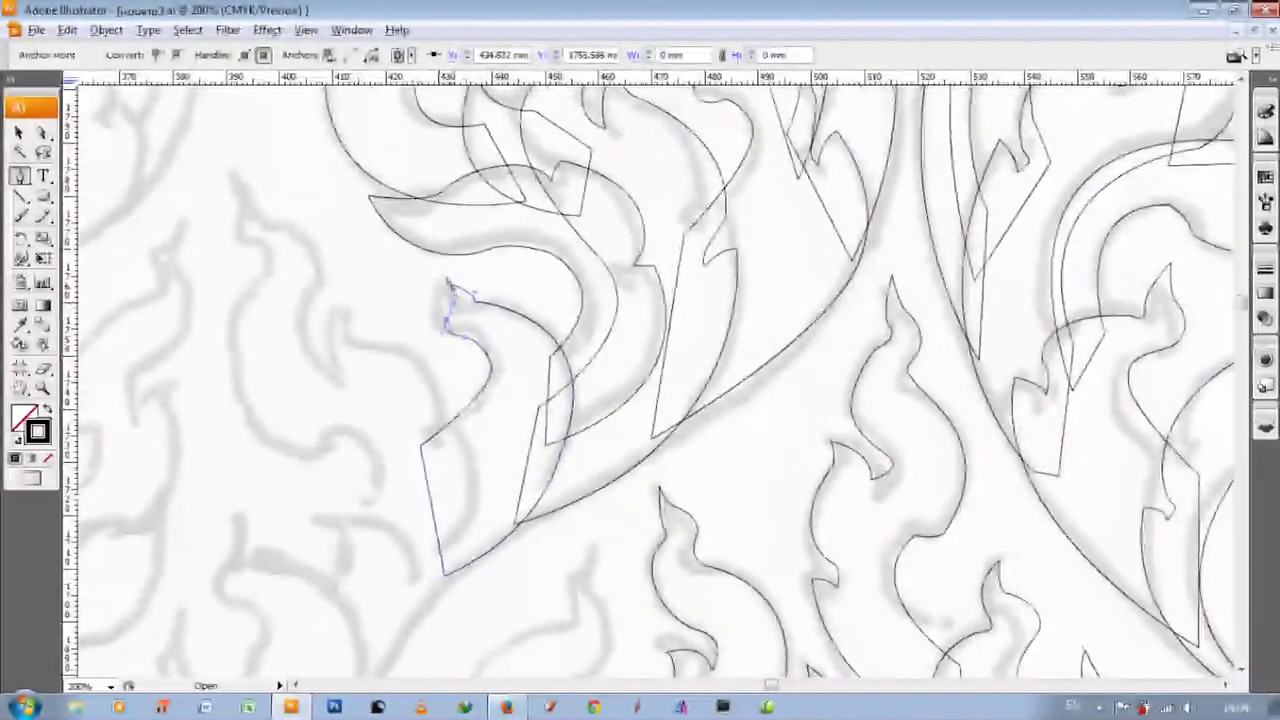
{"action": "scroll", "coordinate": [450, 290], "scroll_direction": "up", "scroll_amount": 1}
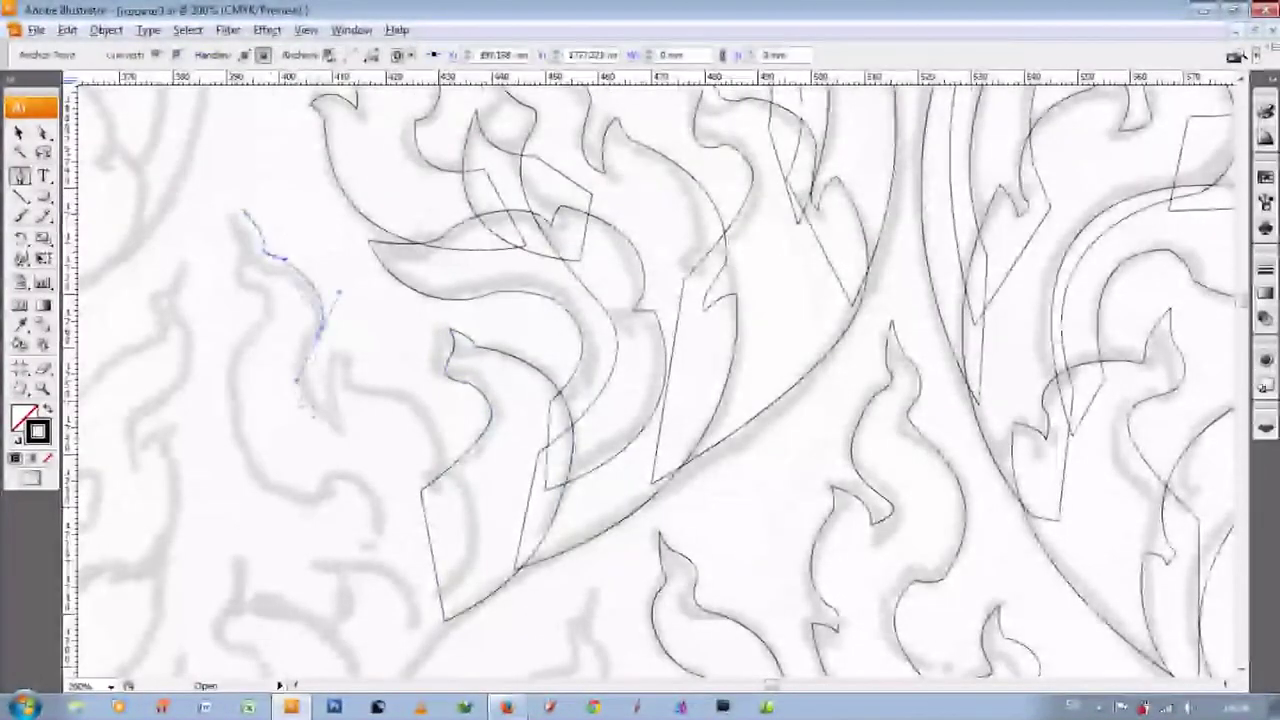
- Place corner points along the leaf edge and base, then curve the outline upward
{"action": "left_click", "coordinate": [340, 428]}
{"action": "left_click", "coordinate": [345, 358]}
{"action": "scroll", "coordinate": [375, 350], "scroll_direction": "down", "scroll_amount": 1}
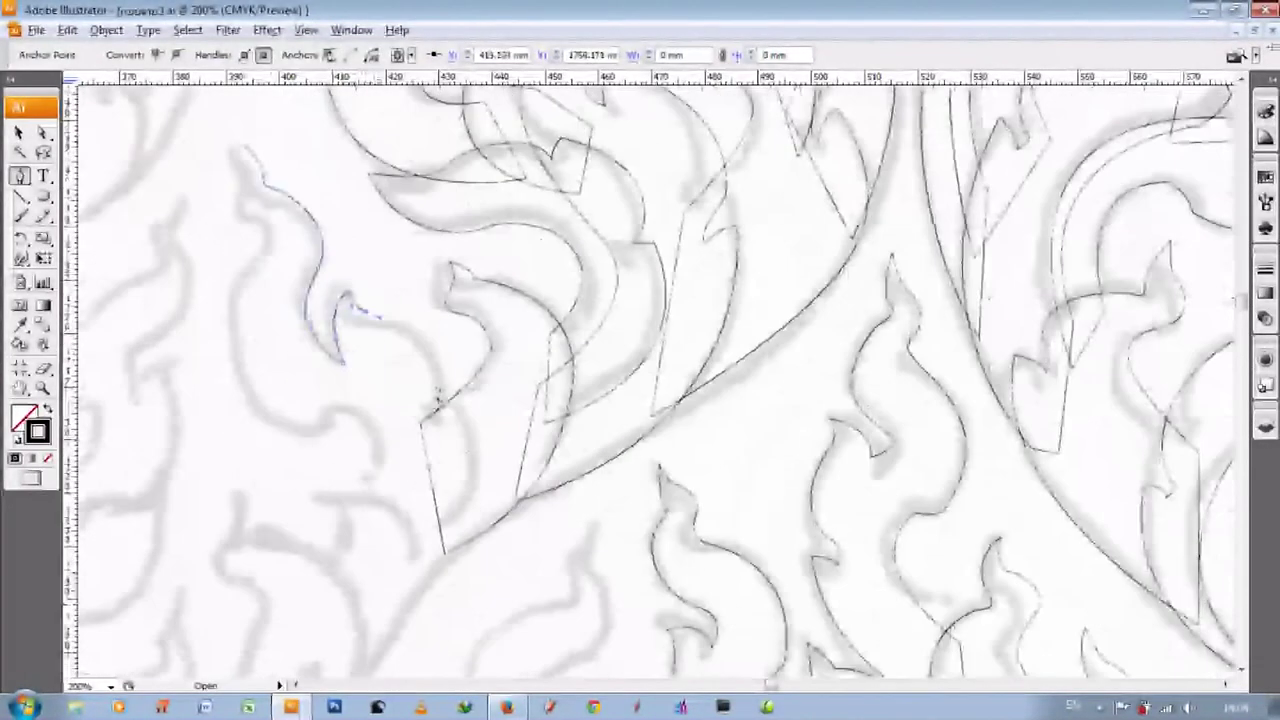
{"action": "scroll", "coordinate": [437, 403], "scroll_direction": "down", "scroll_amount": 2}
{"action": "left_click", "coordinate": [434, 443]}
{"action": "left_click", "coordinate": [371, 434]}
{"action": "scroll", "coordinate": [371, 434], "scroll_direction": "up", "scroll_amount": 2}
{"action": "left_click_drag", "start_coordinate": [338, 389], "coordinate": [270, 371]}
- Carry the leaf outline over the top, down to its base corner, and finish near the top
{"action": "scroll", "coordinate": [335, 418], "scroll_direction": "up", "scroll_amount": 1}
{"action": "left_click_drag", "start_coordinate": [250, 318], "coordinate": [369, 160]}
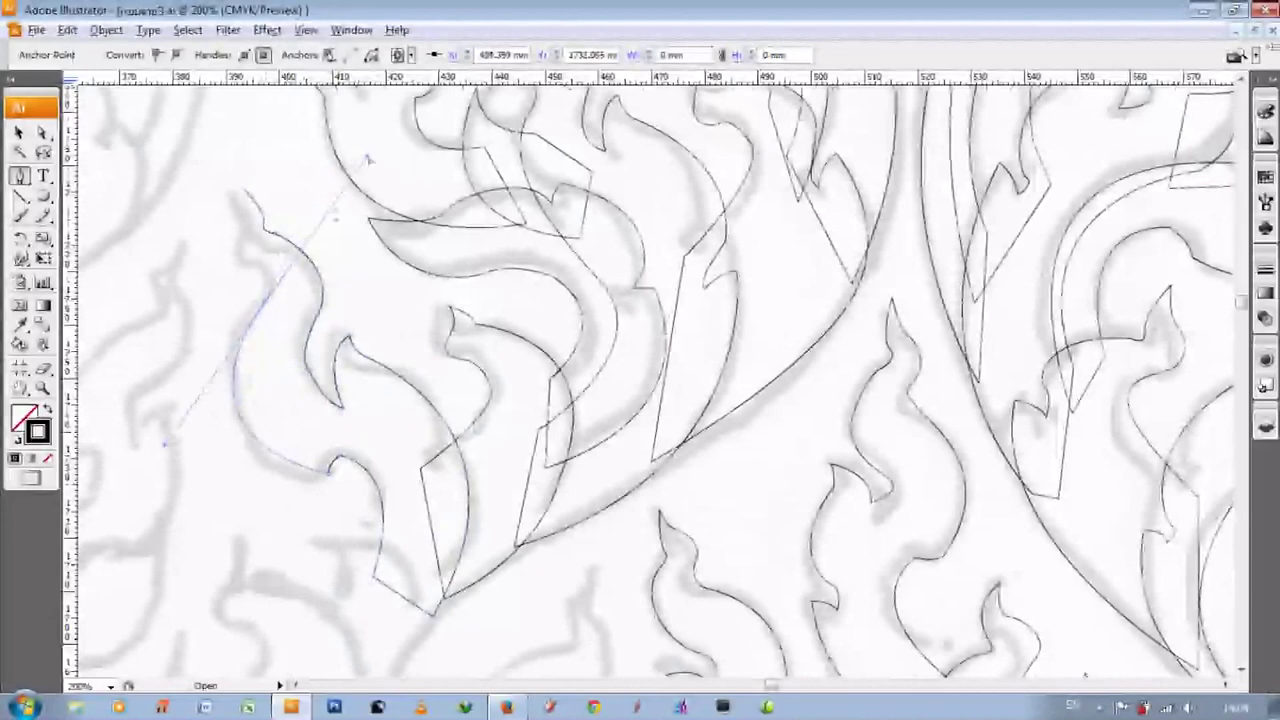
{"action": "scroll", "coordinate": [266, 285], "scroll_direction": "up", "scroll_amount": 1}
{"action": "scroll", "coordinate": [263, 229], "scroll_direction": "down", "scroll_amount": 3}
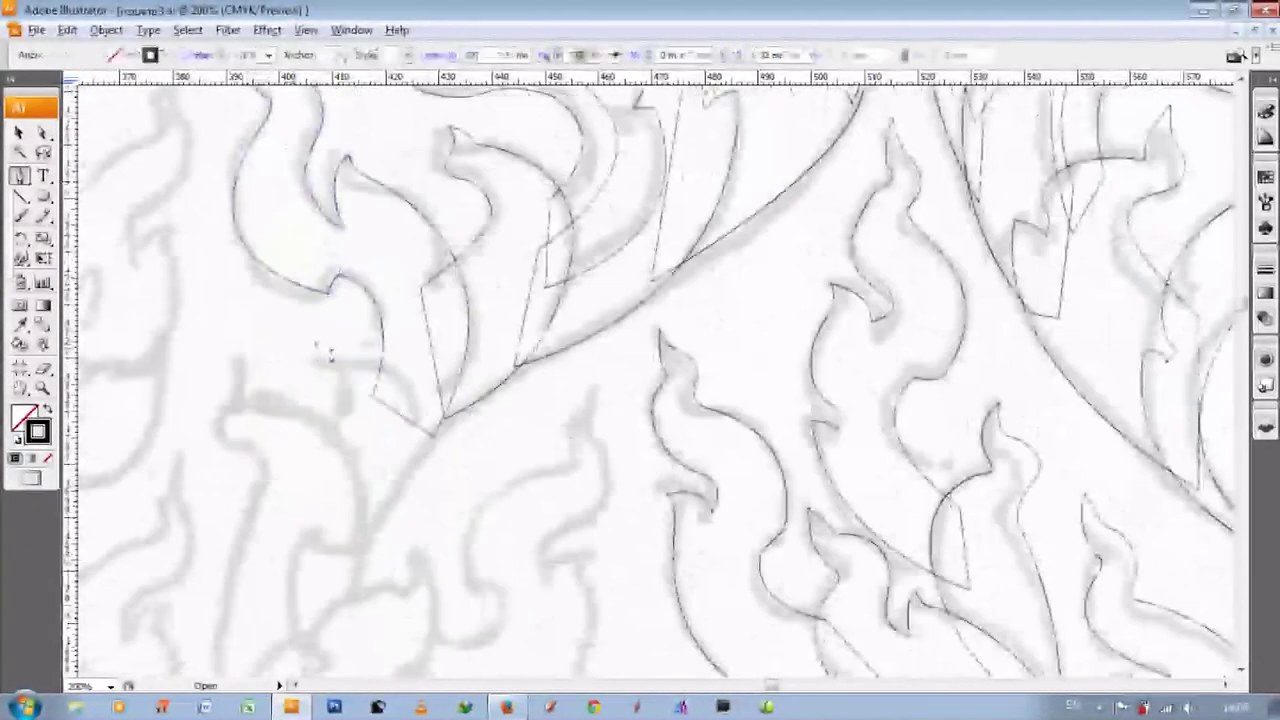
{"action": "scroll", "coordinate": [329, 357], "scroll_direction": "down", "scroll_amount": 1}
{"action": "left_click", "coordinate": [443, 357]}
{"action": "scroll", "coordinate": [443, 357], "scroll_direction": "down", "scroll_amount": 2}
{"action": "left_click_drag", "start_coordinate": [349, 462], "coordinate": [349, 565]}
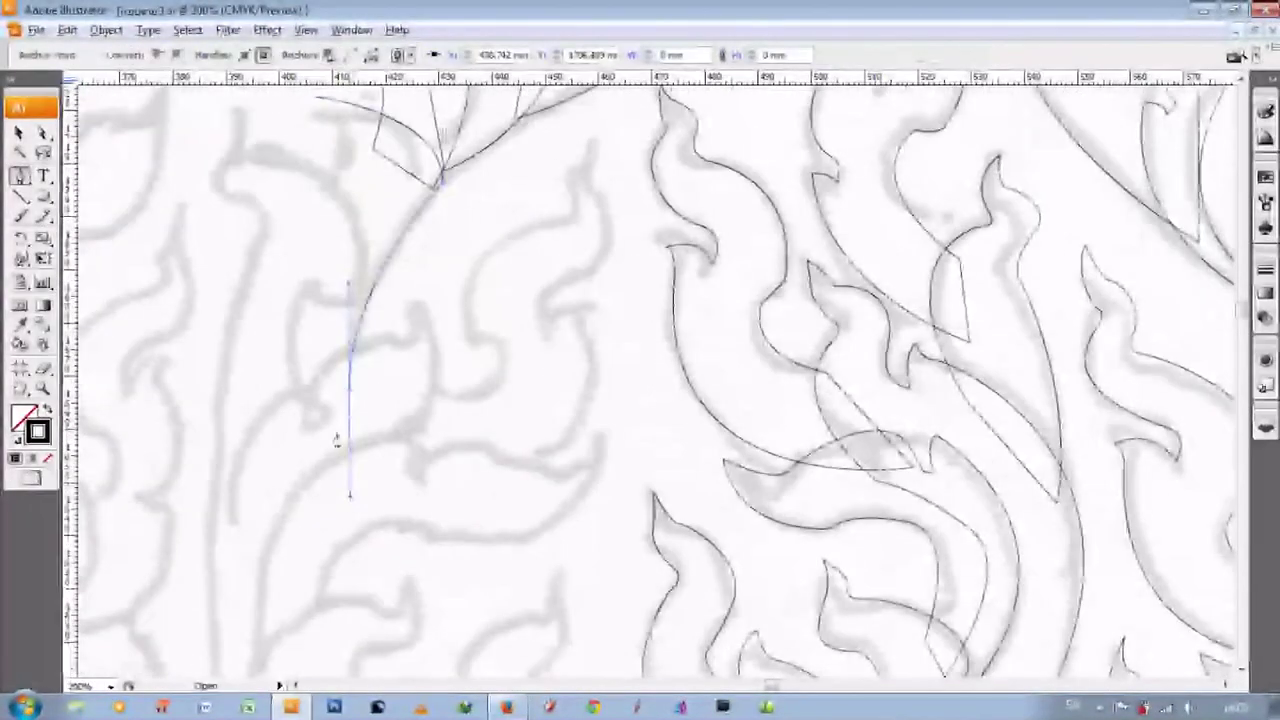
{"action": "left_click", "coordinate": [280, 550]}
{"action": "left_click_drag", "start_coordinate": [330, 250], "coordinate": [436, 130]}
{"action": "left_click", "coordinate": [310, 175]}
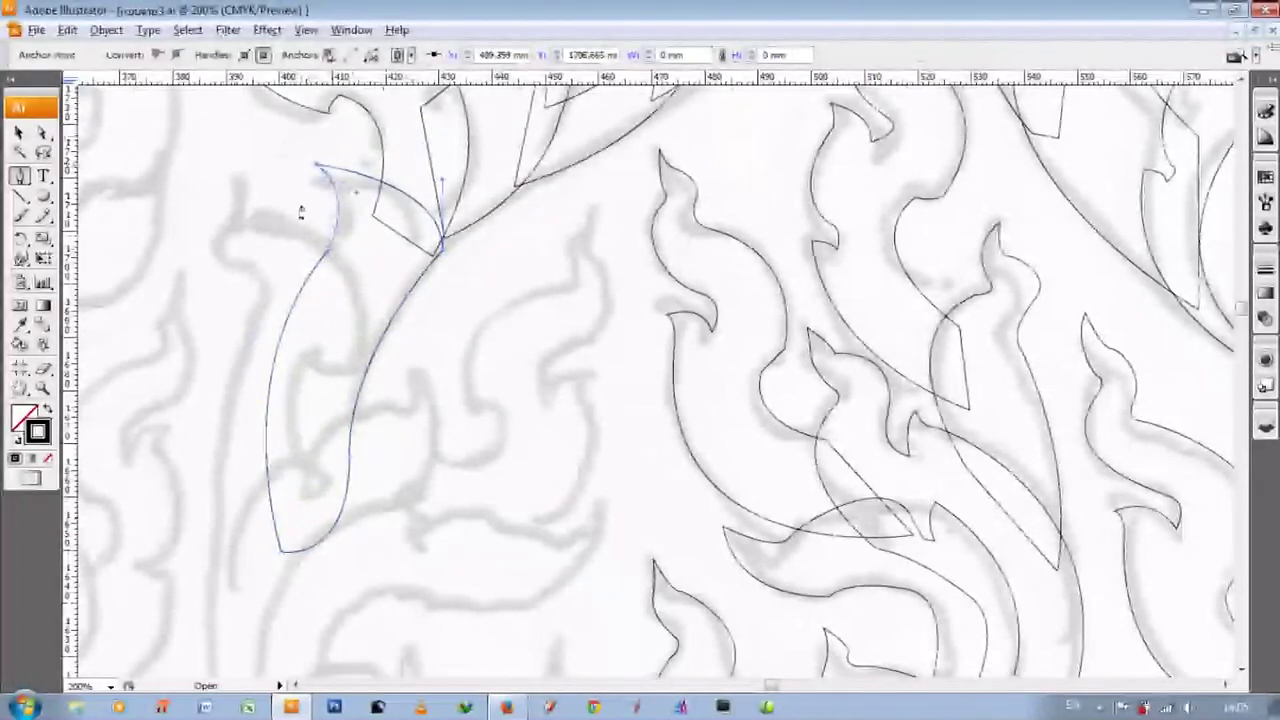
- Trace the left leaf as a new two-curve outline
{"action": "scroll", "coordinate": [263, 177], "scroll_direction": "down", "scroll_amount": 1}
{"action": "left_click_drag", "start_coordinate": [372, 268], "coordinate": [322, 295]}
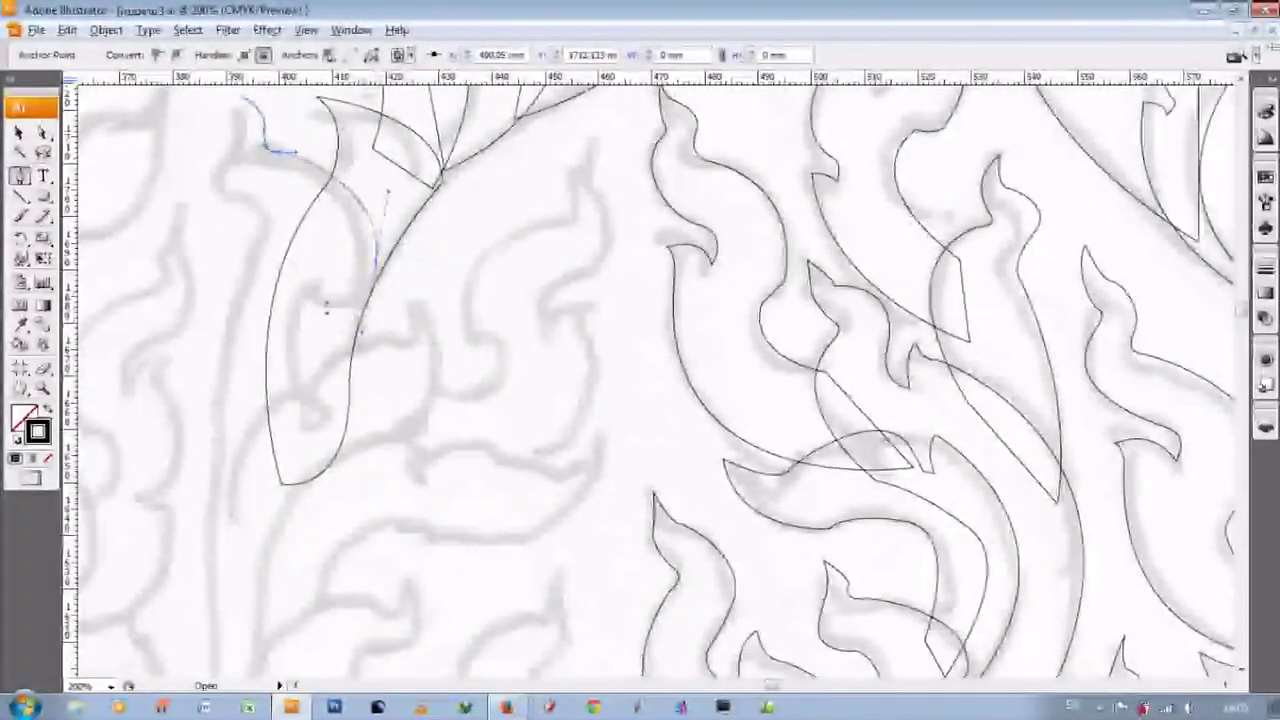
{"action": "scroll", "coordinate": [322, 288], "scroll_direction": "down", "scroll_amount": 1}
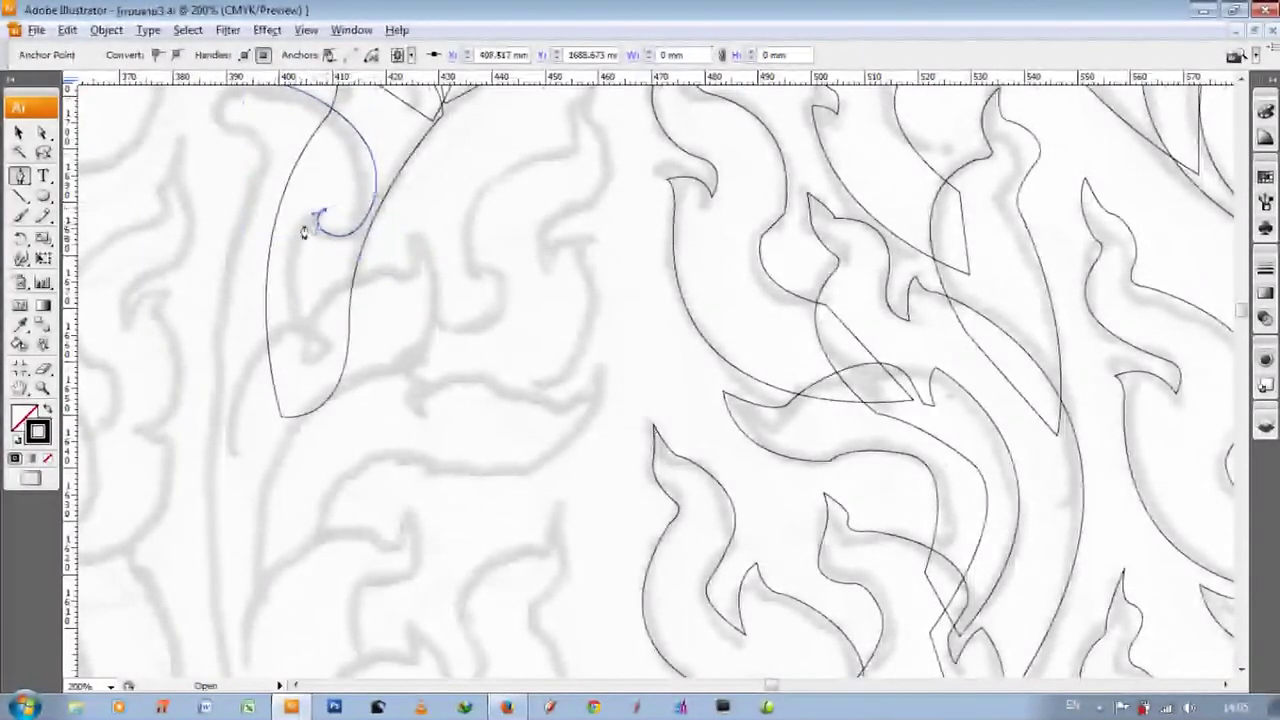
{"action": "scroll", "coordinate": [310, 330], "scroll_direction": "down", "scroll_amount": 1}
{"action": "scroll", "coordinate": [214, 445], "scroll_direction": "up", "scroll_amount": 2}
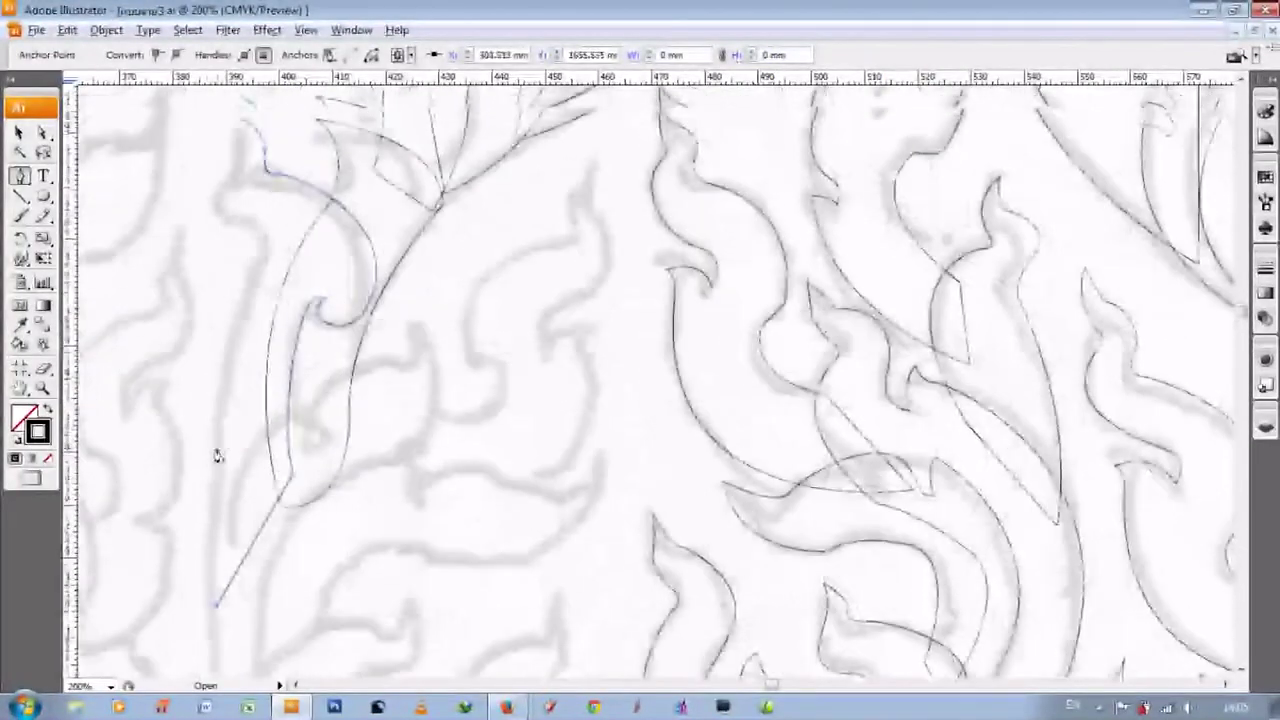
{"action": "scroll", "coordinate": [300, 260], "scroll_direction": "up", "scroll_amount": 2}
{"action": "left_click_drag", "start_coordinate": [323, 206], "coordinate": [253, 320]}
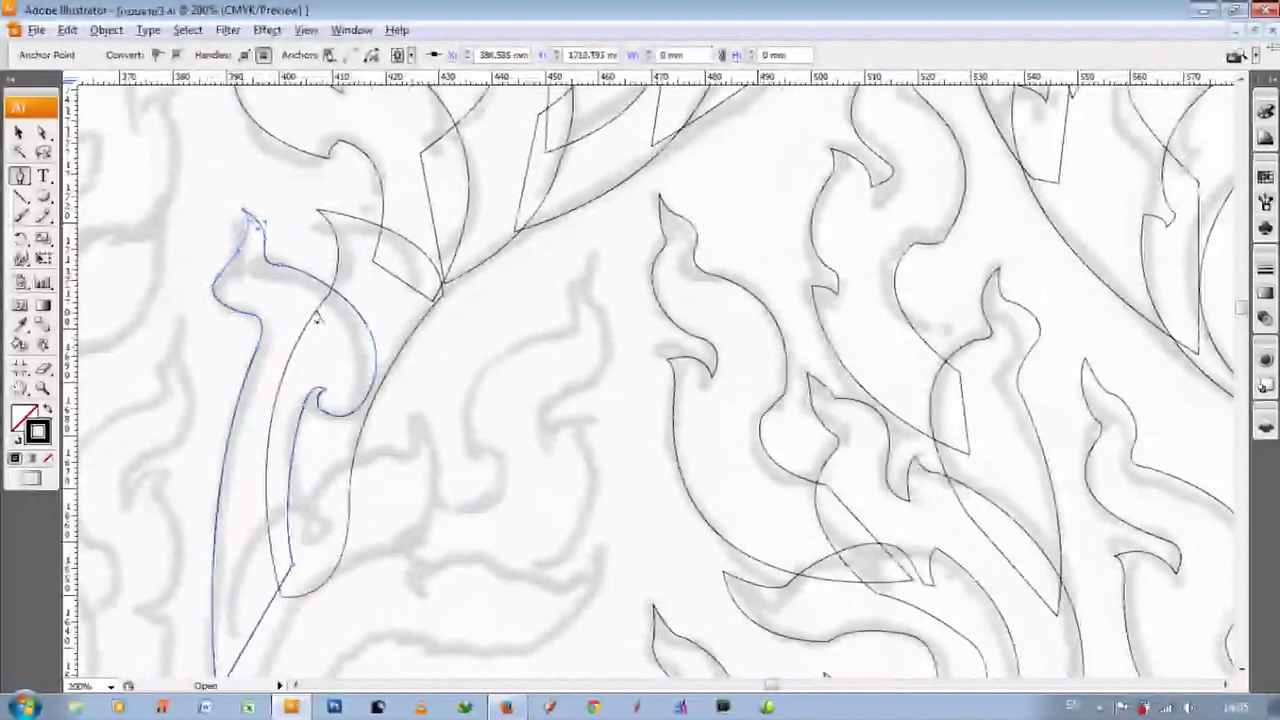
- Start tracing the next leaf with curved anchors along its edge
{"action": "scroll", "coordinate": [520, 374], "scroll_direction": "down", "scroll_amount": 1}
{"action": "left_click_drag", "start_coordinate": [604, 238], "coordinate": [612, 266]}
{"action": "left_click", "coordinate": [537, 372]}
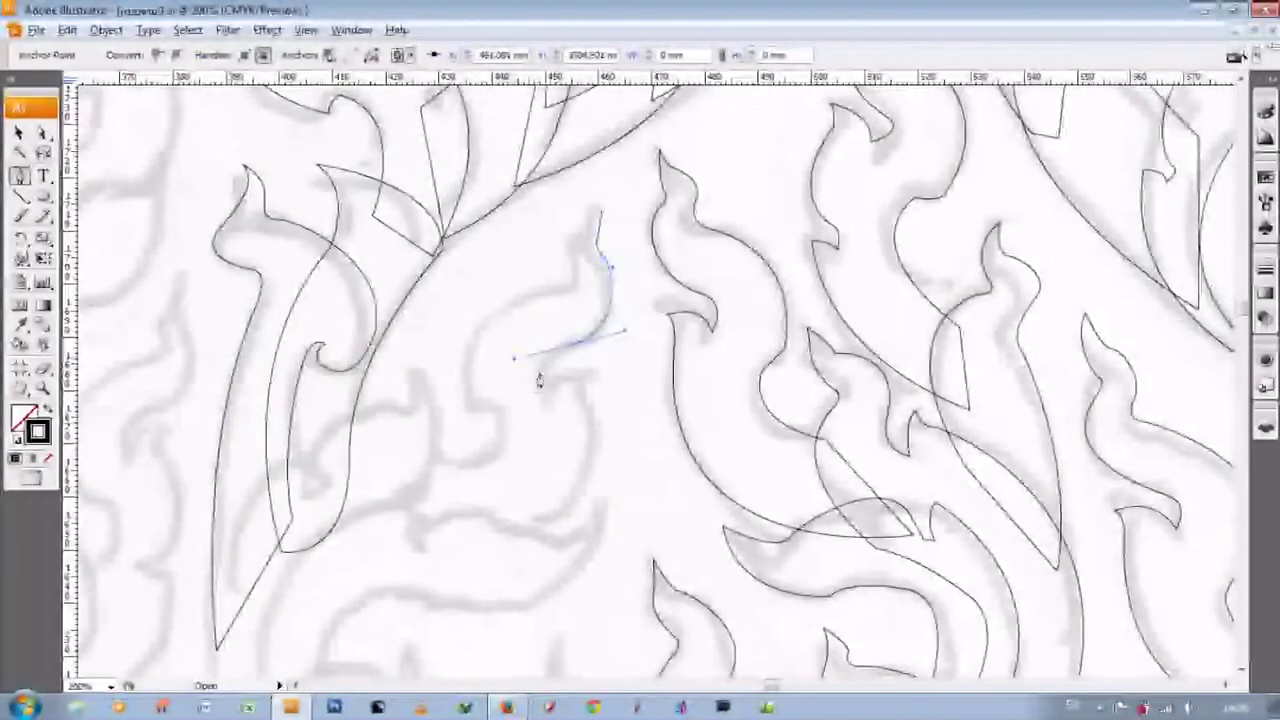
{"action": "left_click_drag", "start_coordinate": [586, 377], "coordinate": [581, 405]}
{"action": "scroll", "coordinate": [581, 410], "scroll_direction": "down", "scroll_amount": 1}
{"action": "scroll", "coordinate": [581, 410], "scroll_direction": "down", "scroll_amount": 2}
{"action": "left_click_drag", "start_coordinate": [476, 442], "coordinate": [332, 488]}
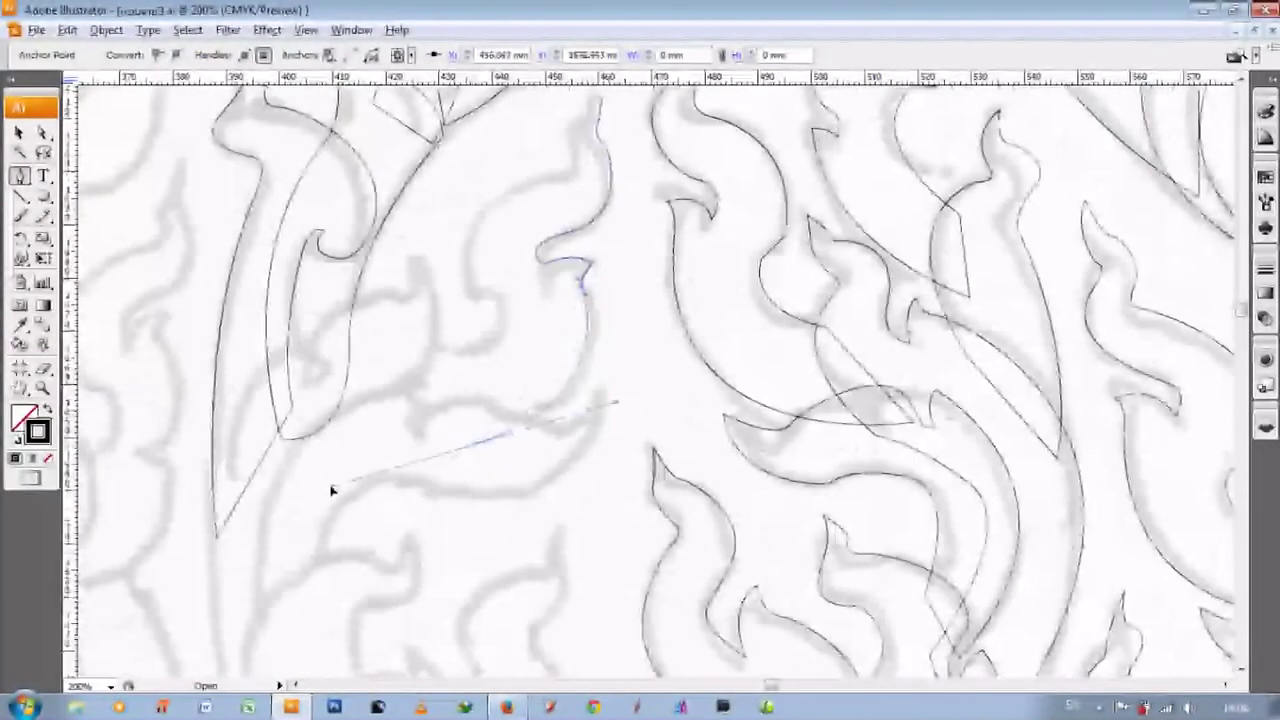
{"action": "scroll", "coordinate": [357, 455], "scroll_direction": "up", "scroll_amount": 2}
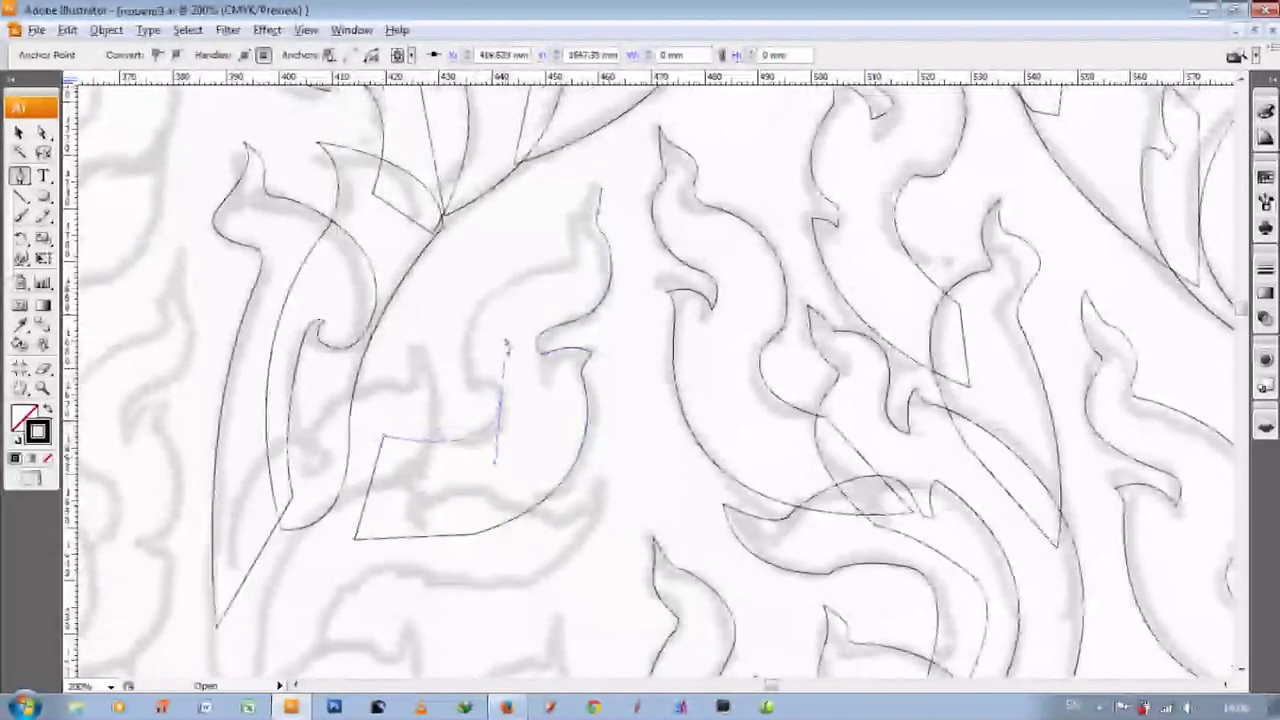
{"action": "scroll", "coordinate": [500, 315], "scroll_direction": "up", "scroll_amount": 1}
{"action": "left_click_drag", "start_coordinate": [576, 311], "coordinate": [573, 300]}
- Continue the next leaf's outline with more curved points following the sketch
{"action": "scroll", "coordinate": [343, 420], "scroll_direction": "down", "scroll_amount": 4}
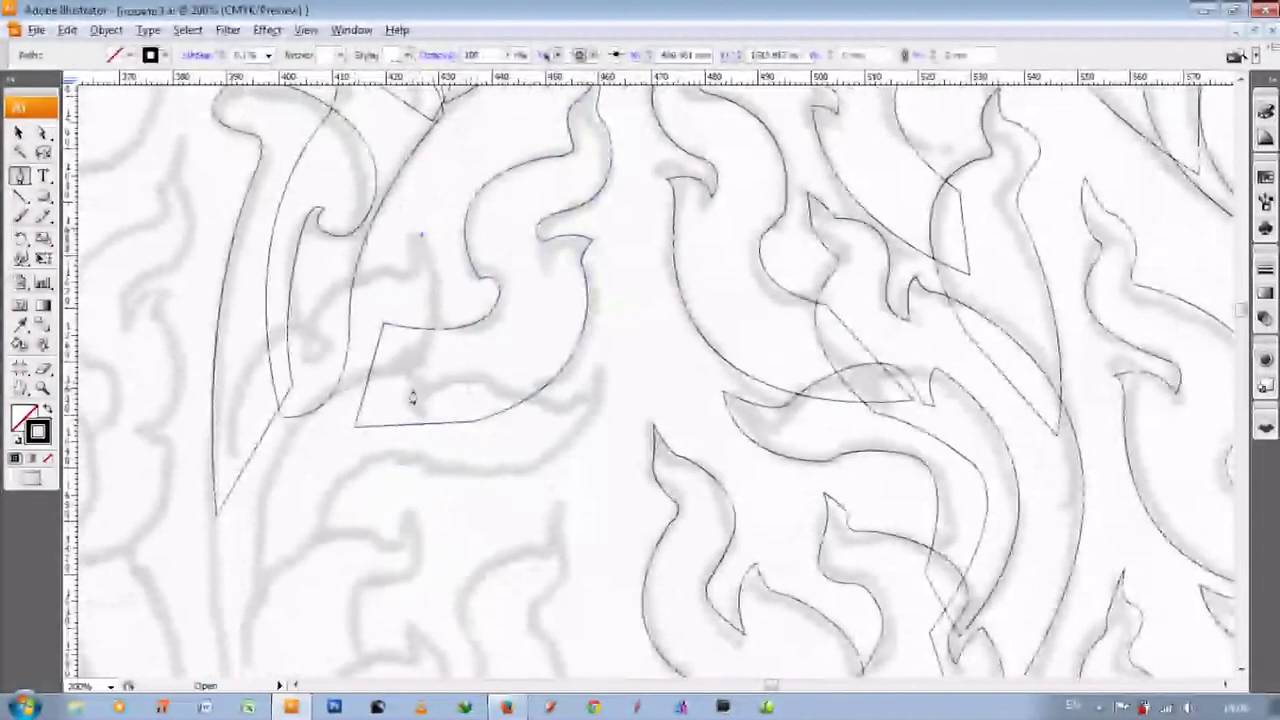
{"action": "scroll", "coordinate": [291, 389], "scroll_direction": "down", "scroll_amount": 2}
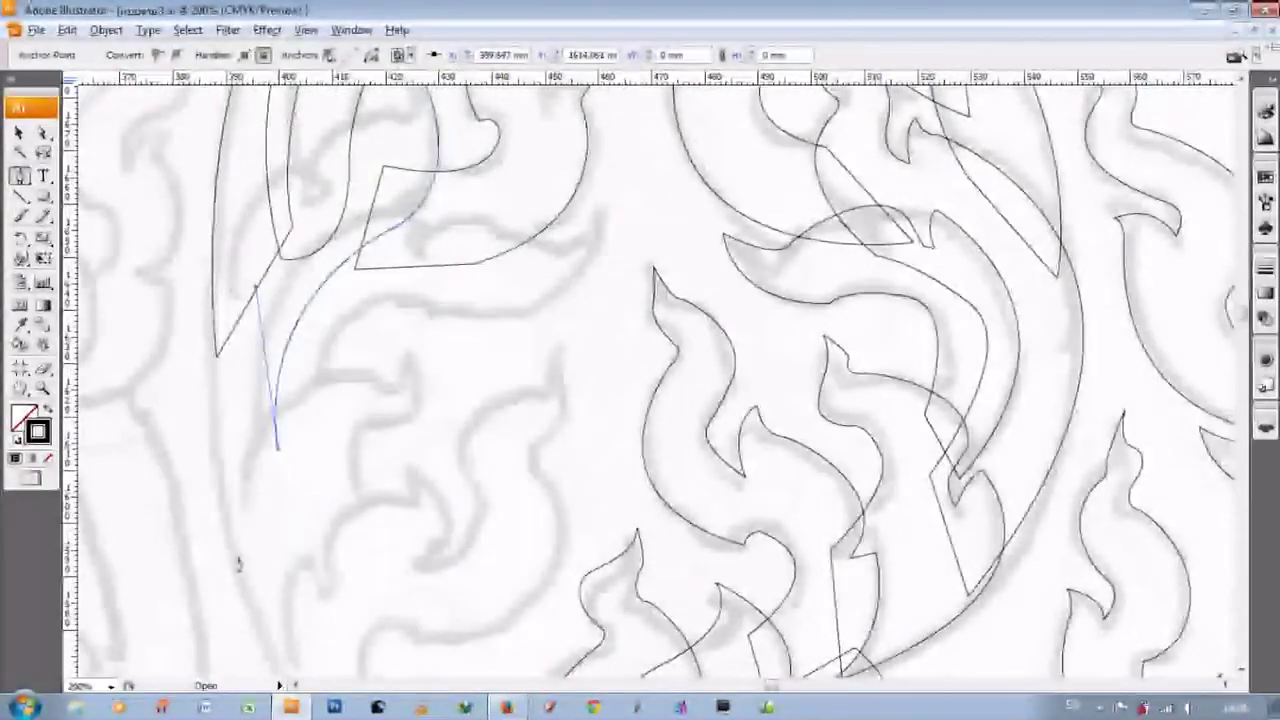
{"action": "scroll", "coordinate": [437, 144], "scroll_direction": "up", "scroll_amount": 1}
{"action": "left_click_drag", "start_coordinate": [250, 308], "coordinate": [148, 397]}
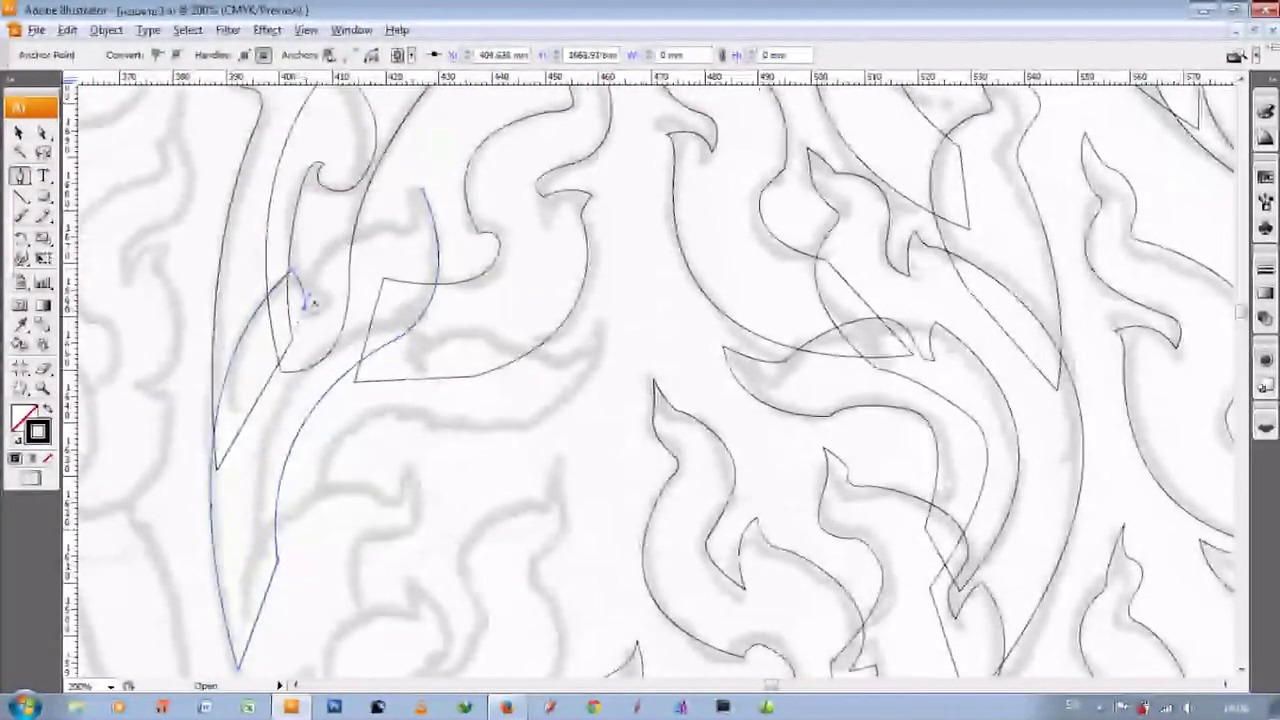
{"action": "scroll", "coordinate": [421, 197], "scroll_direction": "down", "scroll_amount": 2}
{"action": "left_click_drag", "start_coordinate": [602, 259], "coordinate": [414, 297]}
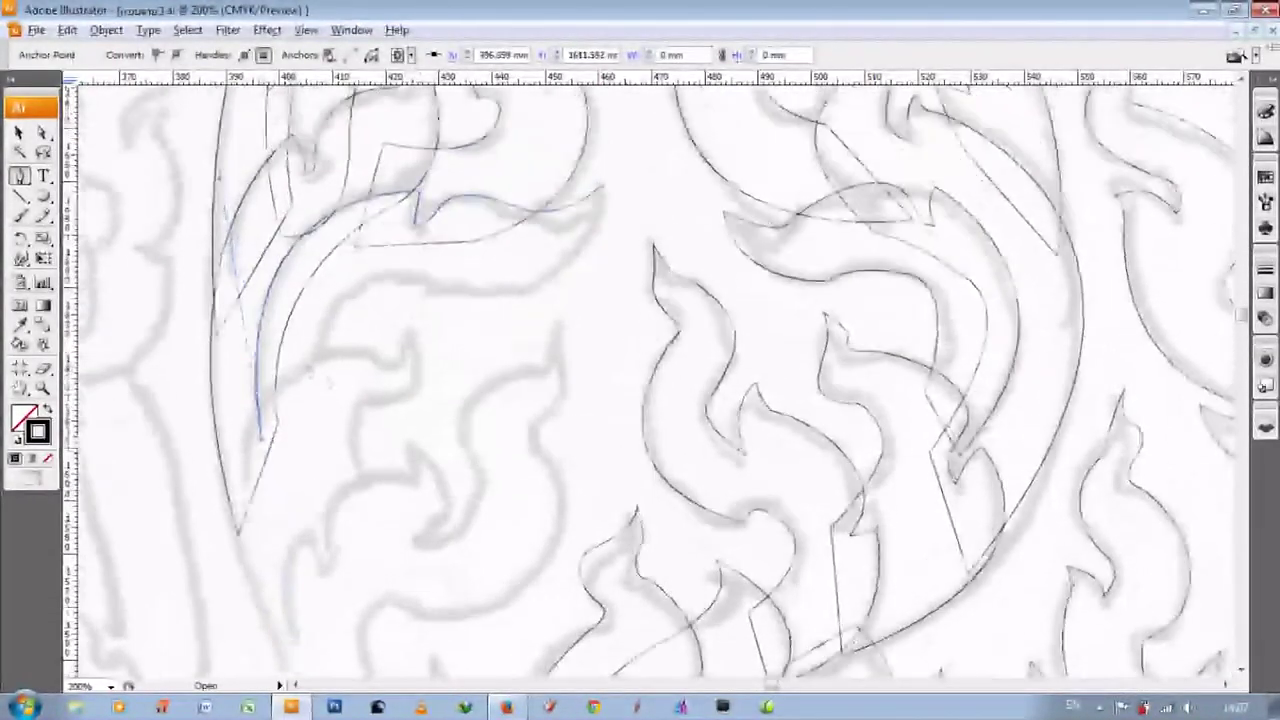
{"action": "left_click_drag", "start_coordinate": [601, 210], "coordinate": [600, 296]}
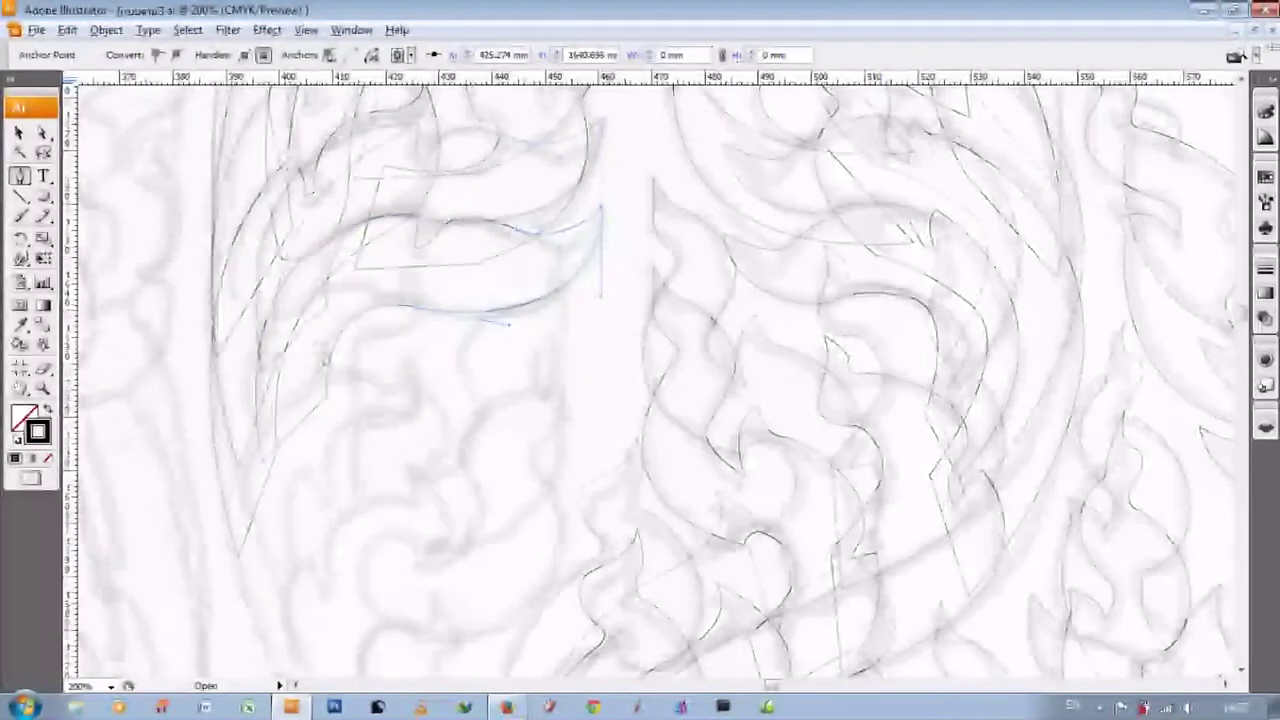
{"action": "scroll", "coordinate": [374, 400], "scroll_direction": "down", "scroll_amount": 2}
{"action": "left_click_drag", "start_coordinate": [337, 405], "coordinate": [300, 483]}
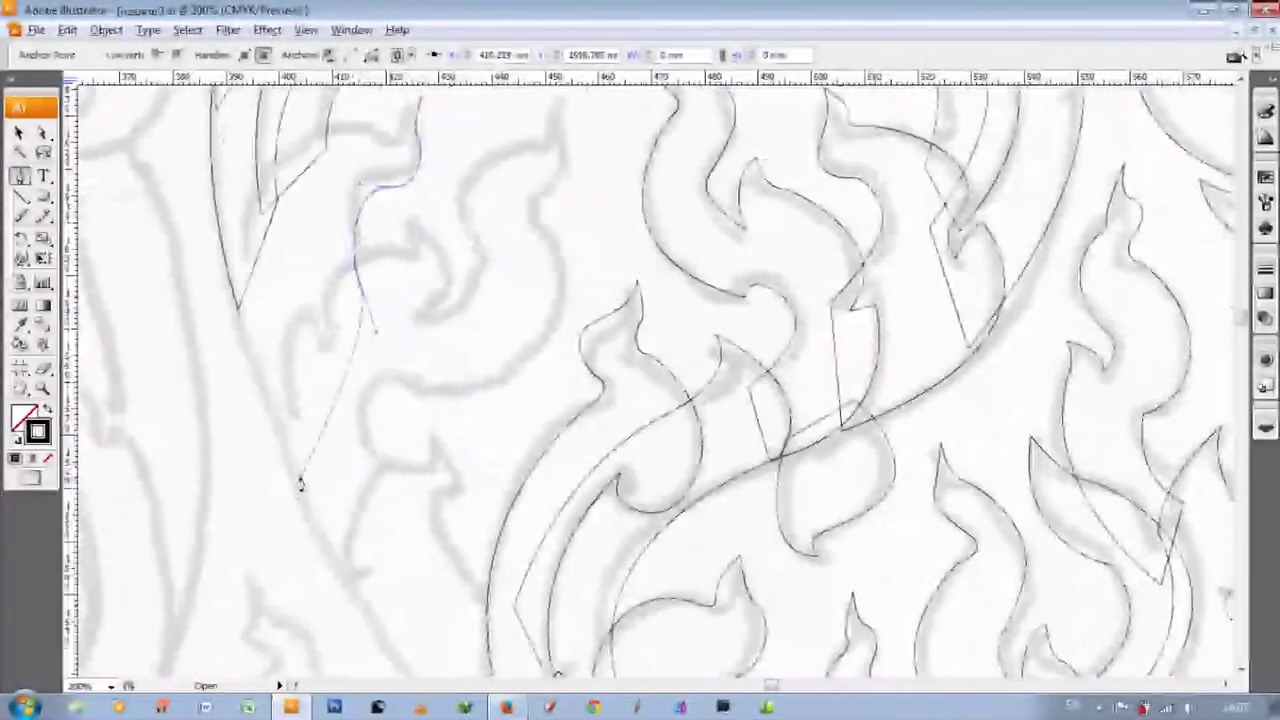
{"action": "scroll", "coordinate": [300, 483], "scroll_direction": "up", "scroll_amount": 2}
{"action": "left_click_drag", "start_coordinate": [304, 199], "coordinate": [300, 196]}
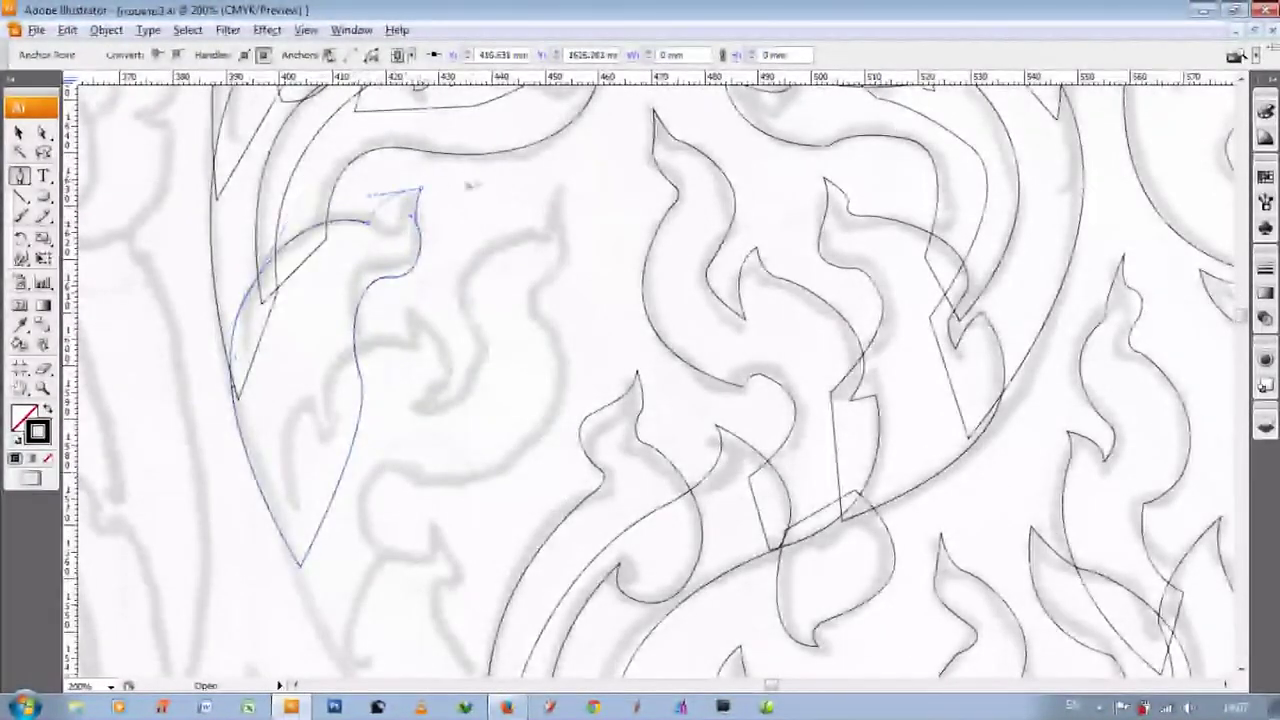
- Extend the outline down-left with further smooth curves along the sketch
{"action": "scroll", "coordinate": [476, 184], "scroll_direction": "down", "scroll_amount": 2}
{"action": "left_click_drag", "start_coordinate": [537, 215], "coordinate": [543, 286]}
{"action": "left_click_drag", "start_coordinate": [398, 402], "coordinate": [406, 390]}
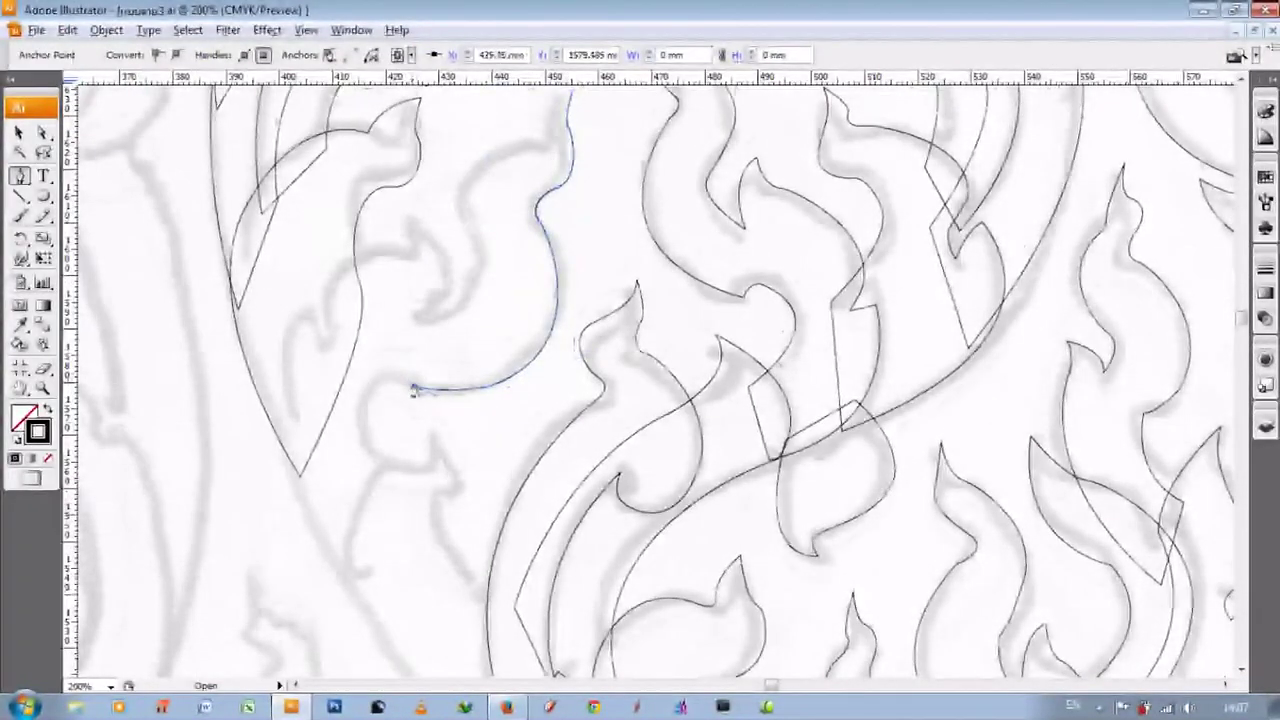
{"action": "scroll", "coordinate": [414, 386], "scroll_direction": "down", "scroll_amount": 2}
{"action": "scroll", "coordinate": [396, 416], "scroll_direction": "up", "scroll_amount": 2}
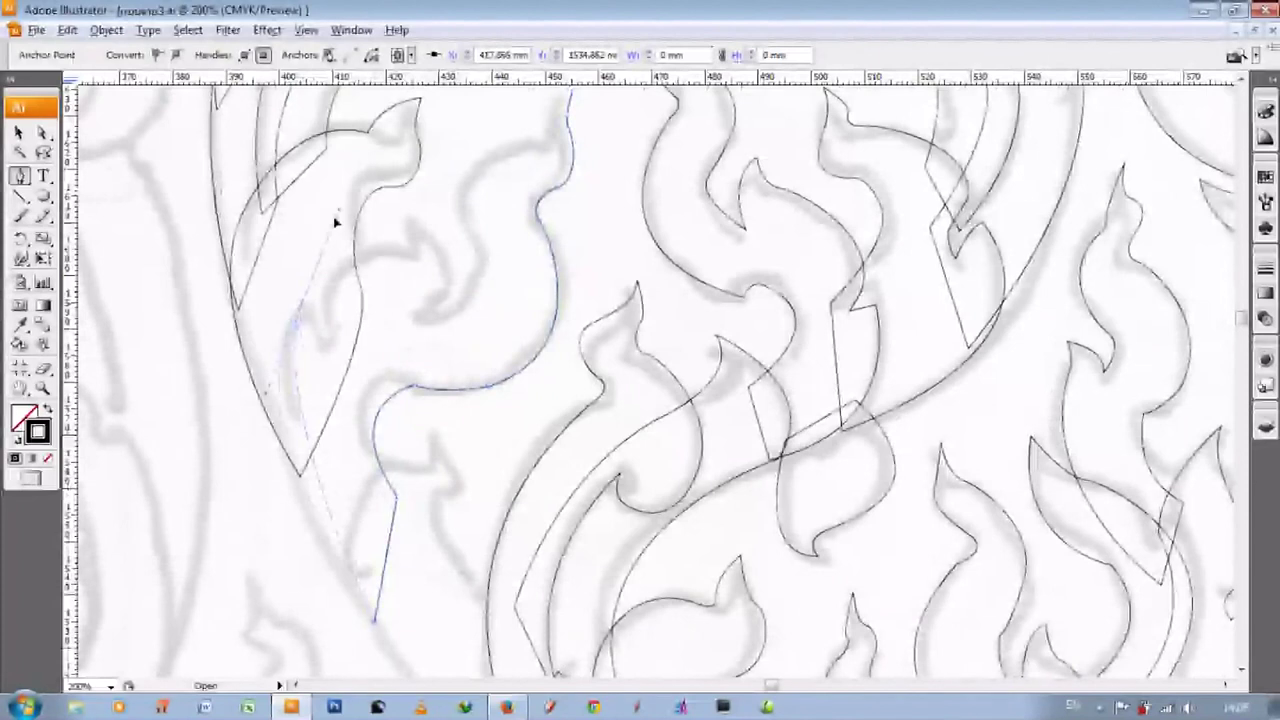
{"action": "scroll", "coordinate": [320, 342], "scroll_direction": "up", "scroll_amount": 1}
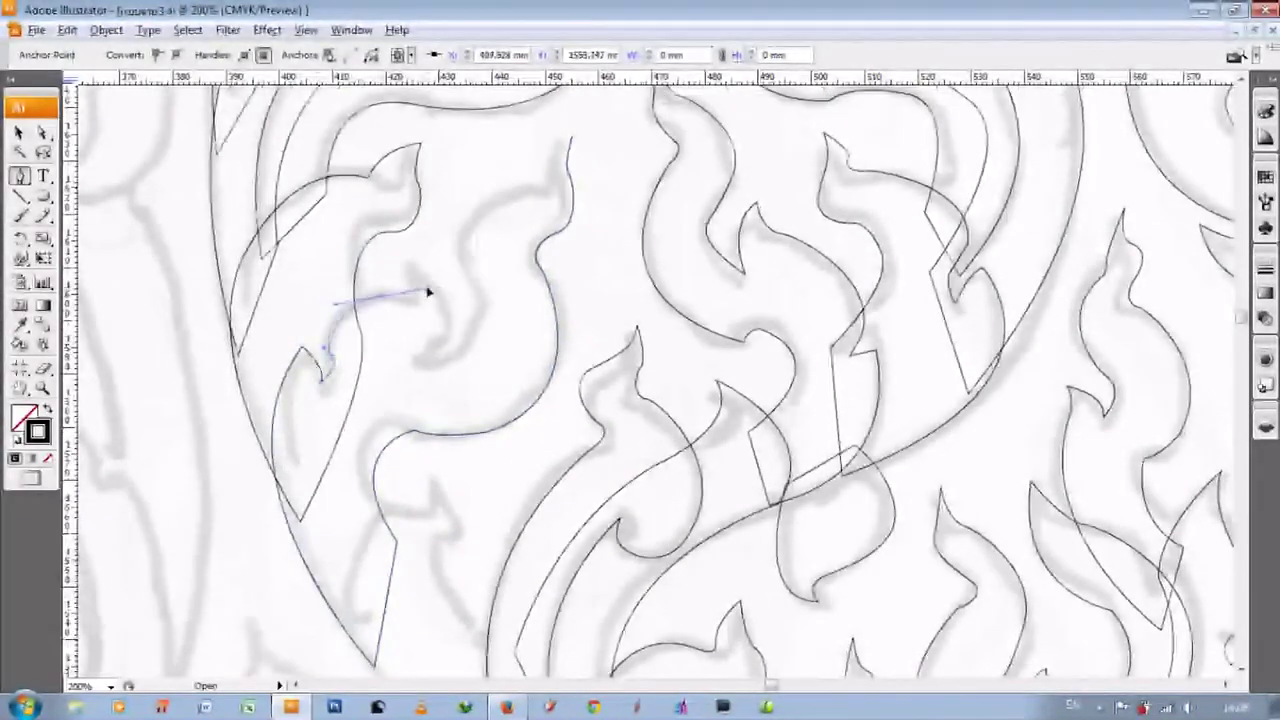
{"action": "scroll", "coordinate": [436, 350], "scroll_direction": "up", "scroll_amount": 1}
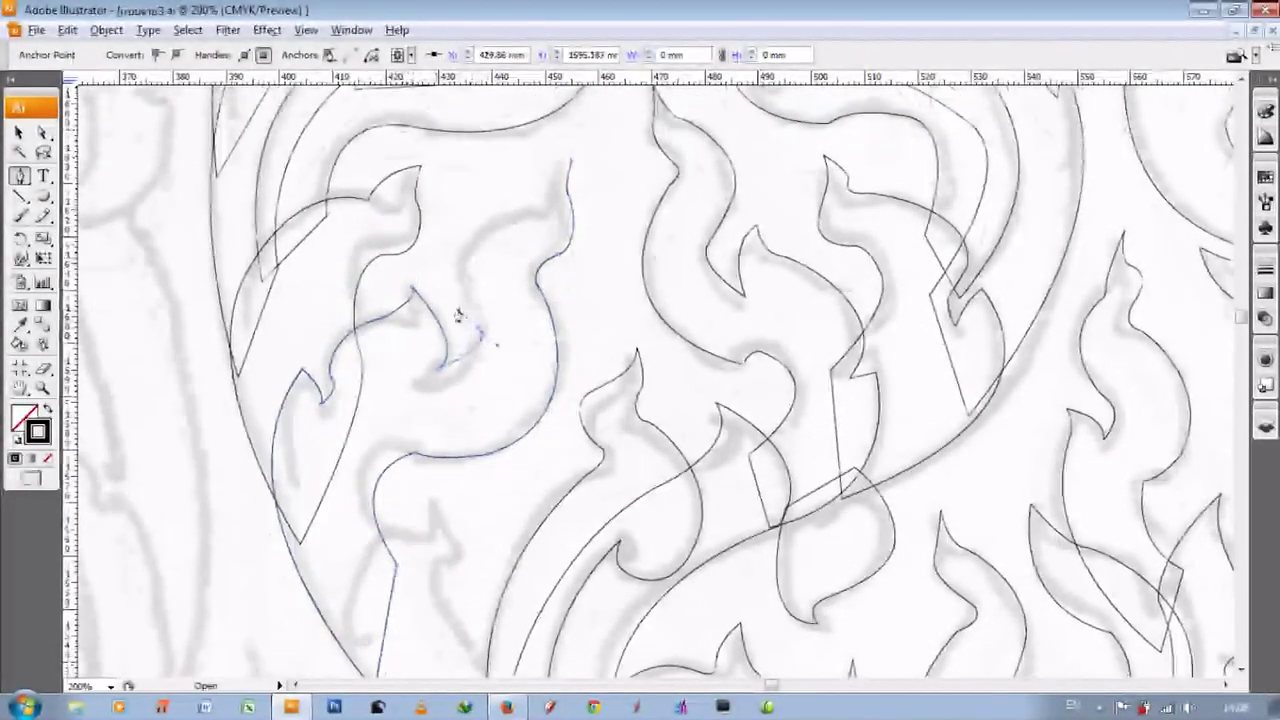
{"action": "scroll", "coordinate": [457, 314], "scroll_direction": "up", "scroll_amount": 1}
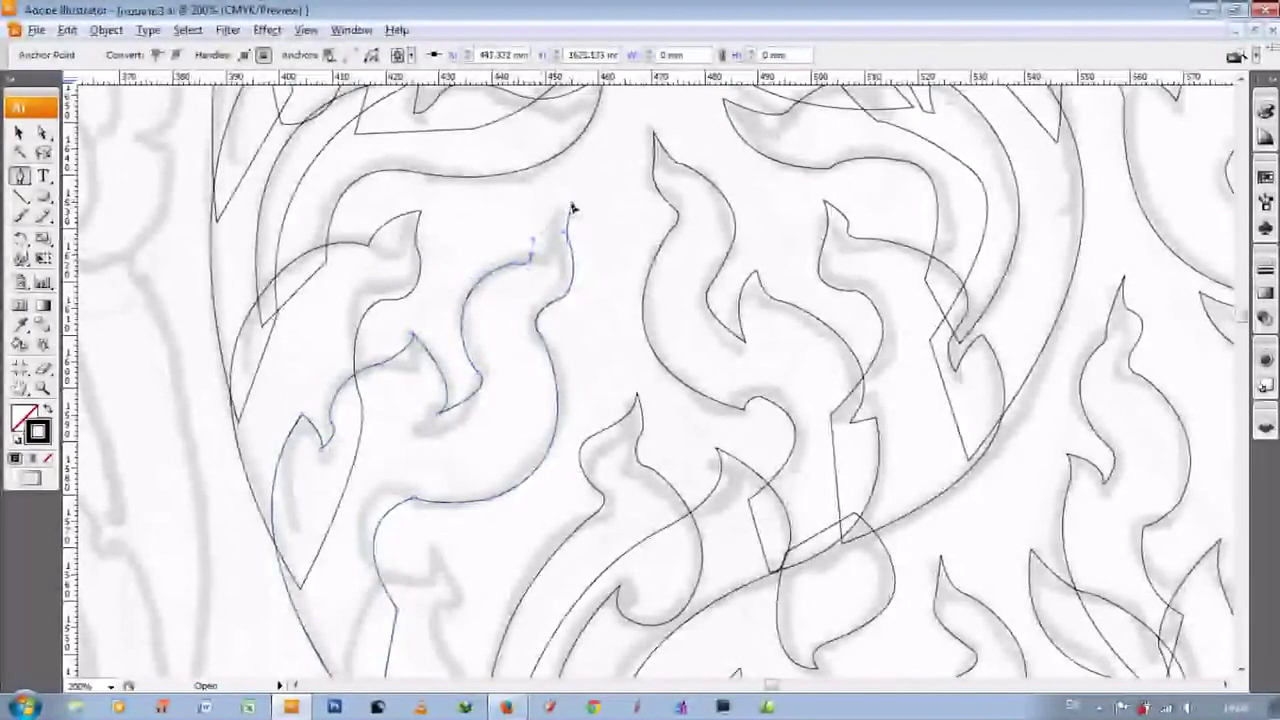
{"action": "scroll", "coordinate": [449, 500], "scroll_direction": "down", "scroll_amount": 4}
{"action": "left_click_drag", "start_coordinate": [449, 414], "coordinate": [456, 450]}
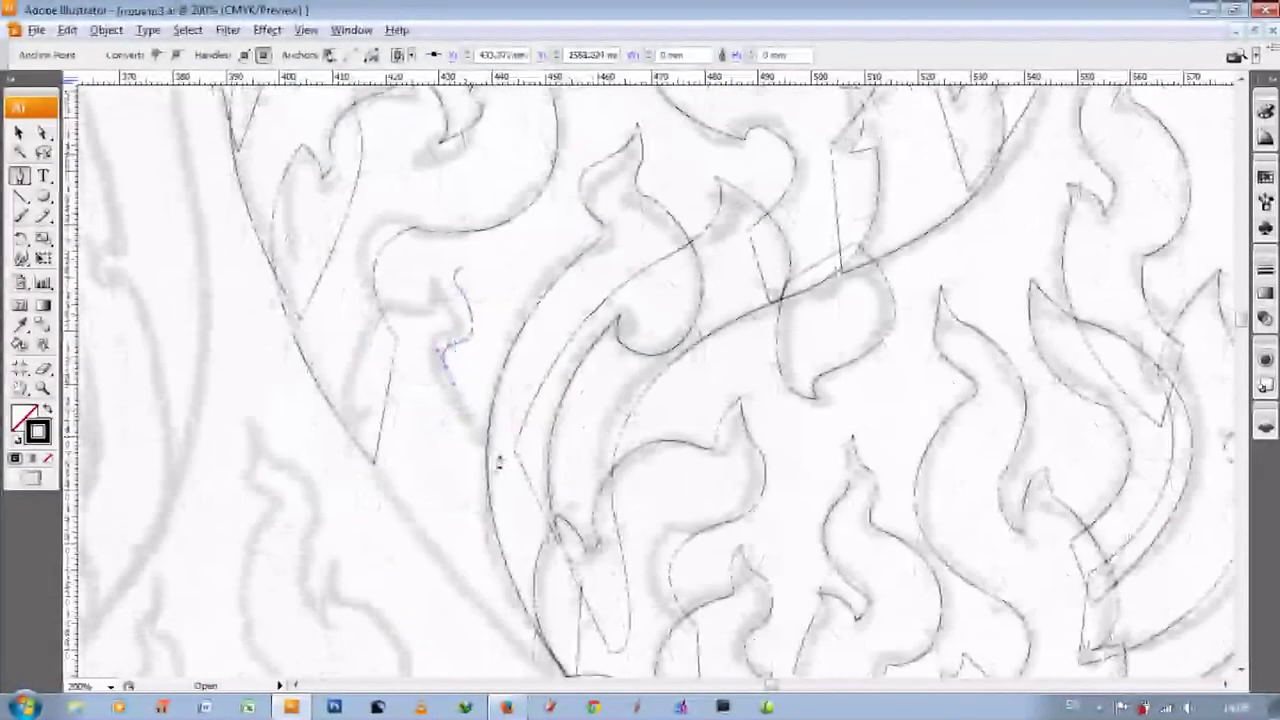
{"action": "scroll", "coordinate": [500, 457], "scroll_direction": "down", "scroll_amount": 5}
{"action": "scroll", "coordinate": [343, 323], "scroll_direction": "up", "scroll_amount": 1}
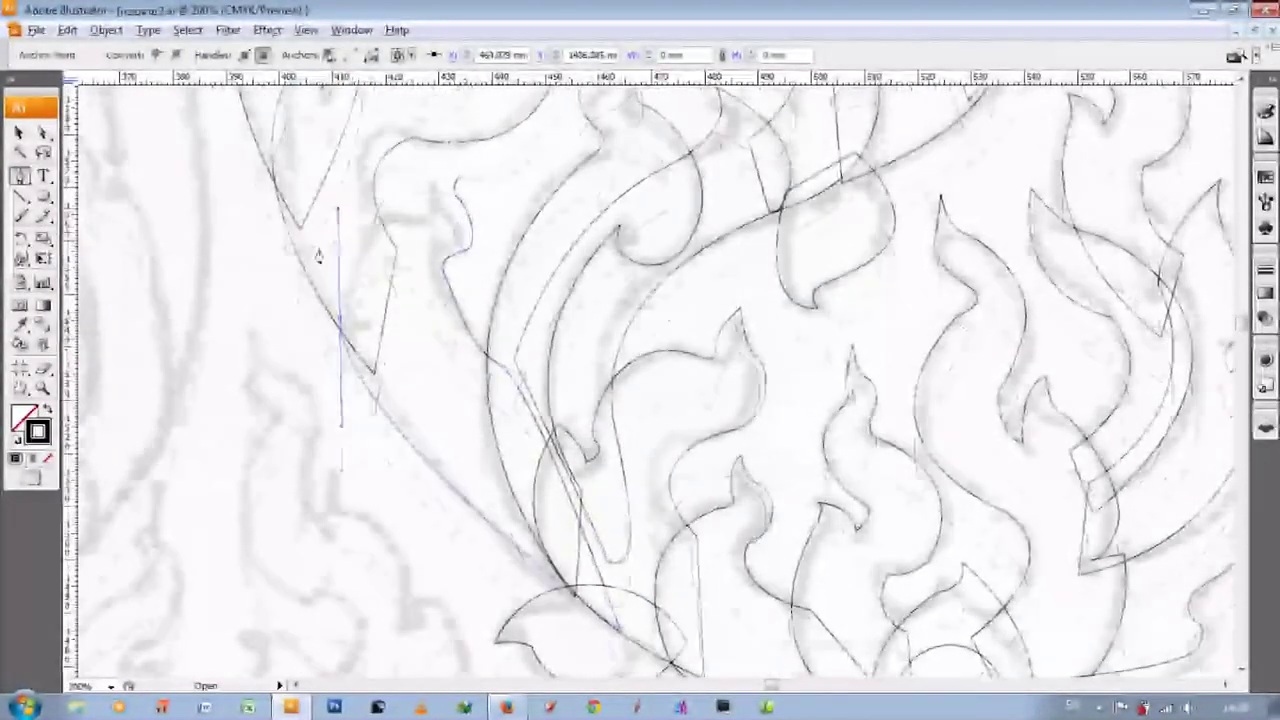
{"action": "scroll", "coordinate": [337, 366], "scroll_direction": "up", "scroll_amount": 1}
{"action": "scroll", "coordinate": [447, 284], "scroll_direction": "up", "scroll_amount": 1}
{"action": "left_click_drag", "start_coordinate": [422, 293], "coordinate": [522, 287]}
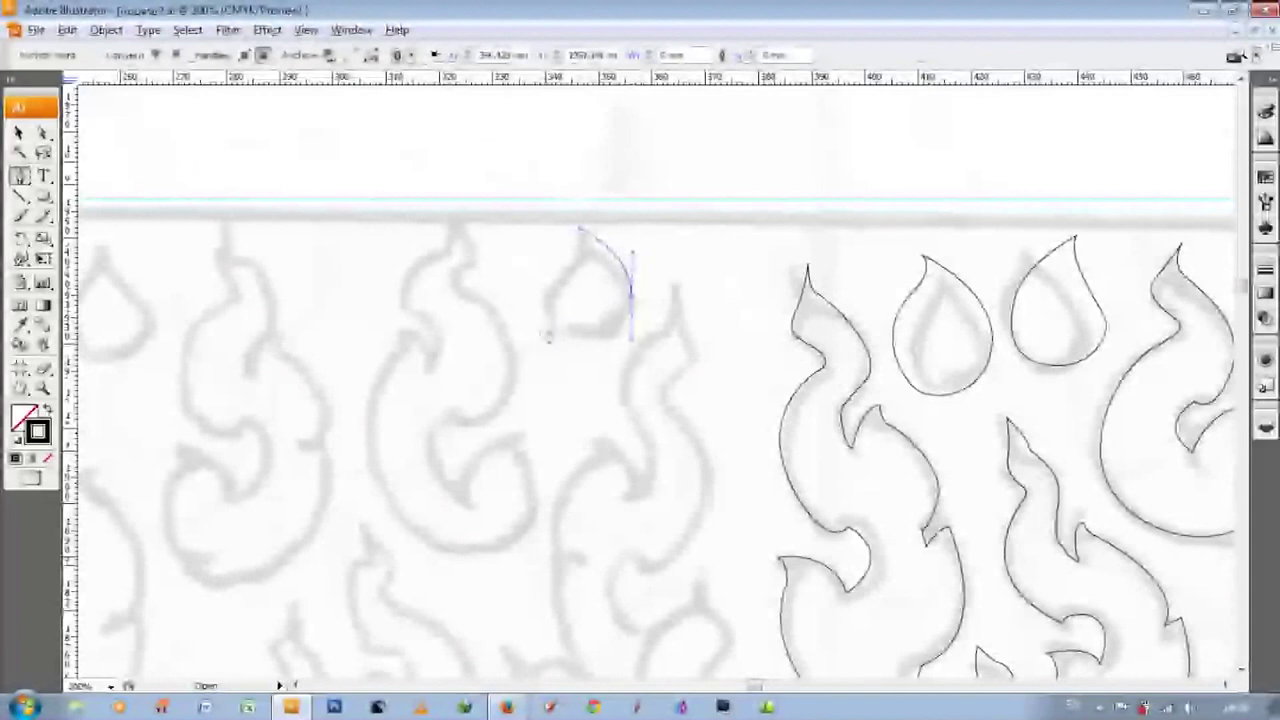
- Shape the last curve and close the teardrop outline at its start anchor
{"action": "left_click_drag", "start_coordinate": [495, 285], "coordinate": [556, 275]}
{"action": "left_click", "coordinate": [578, 233]}
{"action": "scroll", "coordinate": [468, 263], "scroll_direction": "up", "scroll_amount": 1}
{"action": "scroll", "coordinate": [456, 314], "scroll_direction": "down", "scroll_amount": 1}
- Trace the curling flame with curved and corner points and close its outline
{"action": "left_click_drag", "start_coordinate": [501, 410], "coordinate": [457, 469]}
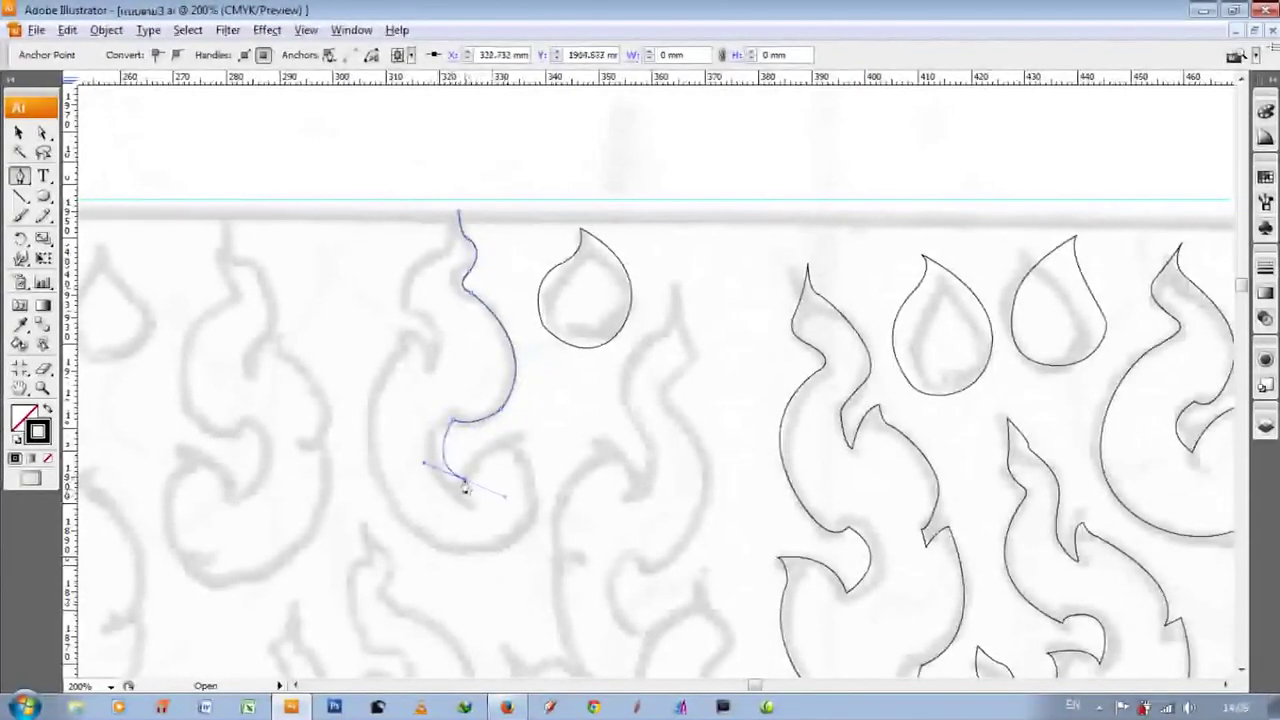
{"action": "scroll", "coordinate": [523, 400], "scroll_direction": "down", "scroll_amount": 1}
{"action": "scroll", "coordinate": [430, 500], "scroll_direction": "down", "scroll_amount": 1}
{"action": "left_click", "coordinate": [424, 522]}
{"action": "left_click_drag", "start_coordinate": [390, 312], "coordinate": [476, 180]}
{"action": "left_click", "coordinate": [395, 296]}
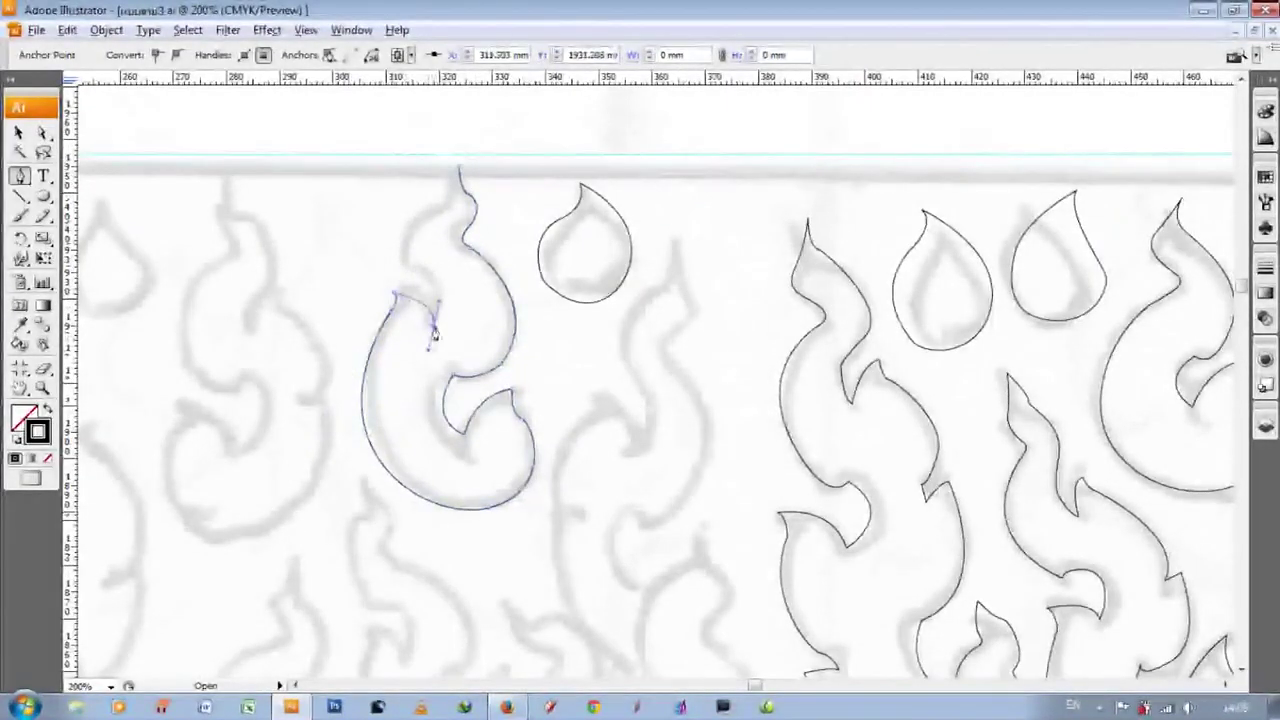
{"action": "scroll", "coordinate": [430, 345], "scroll_direction": "up", "scroll_amount": 2}
{"action": "scroll", "coordinate": [450, 300], "scroll_direction": "up", "scroll_amount": 1}
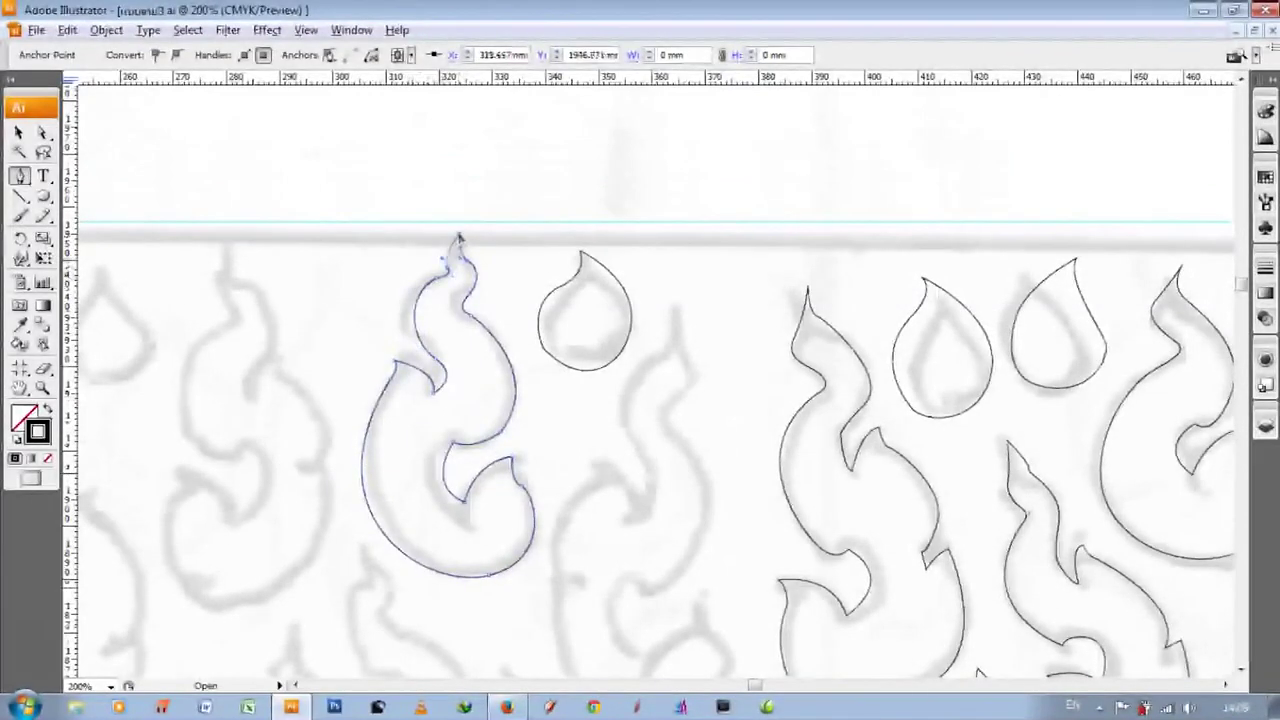
{"action": "left_click", "coordinate": [460, 242]}
{"action": "scroll", "coordinate": [460, 240], "scroll_direction": "down", "scroll_amount": 1}
- Begin the left flame's outline with corner points at its hook and a smooth curve
{"action": "left_click", "coordinate": [235, 197]}
{"action": "left_click_drag", "start_coordinate": [282, 288], "coordinate": [248, 330]}
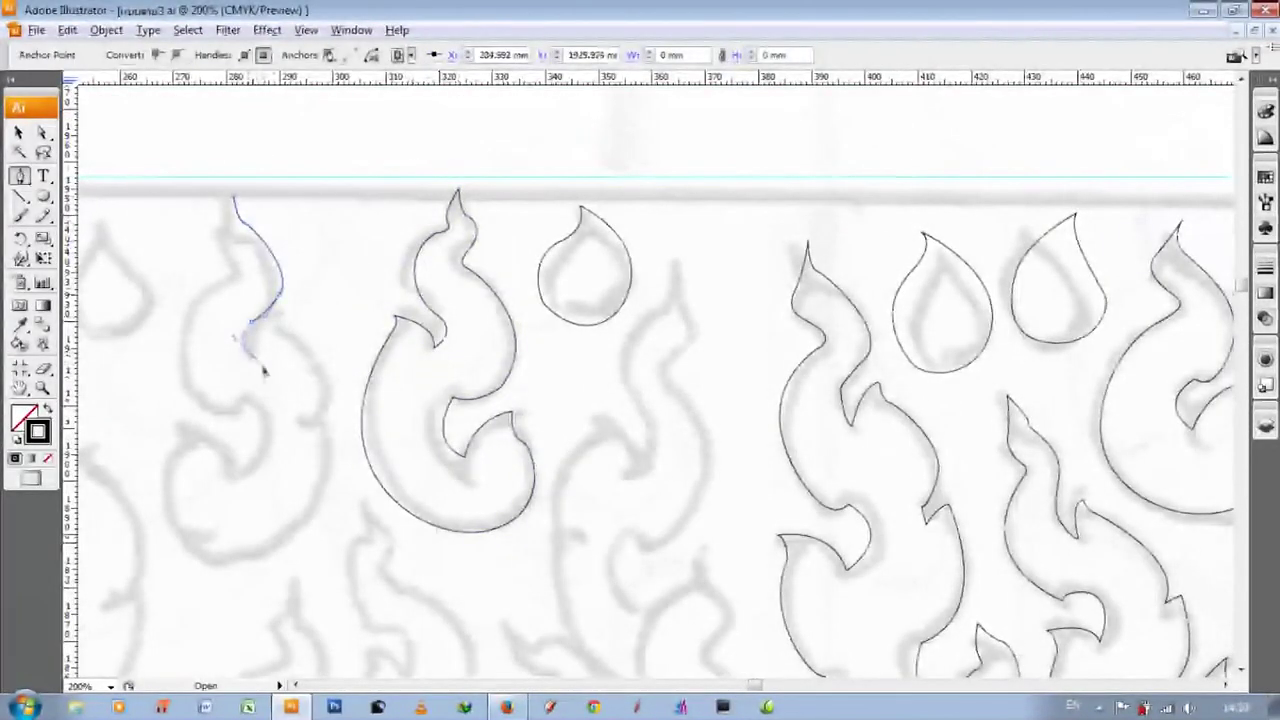
{"action": "left_click", "coordinate": [286, 325]}
{"action": "scroll", "coordinate": [290, 400], "scroll_direction": "down", "scroll_amount": 1}
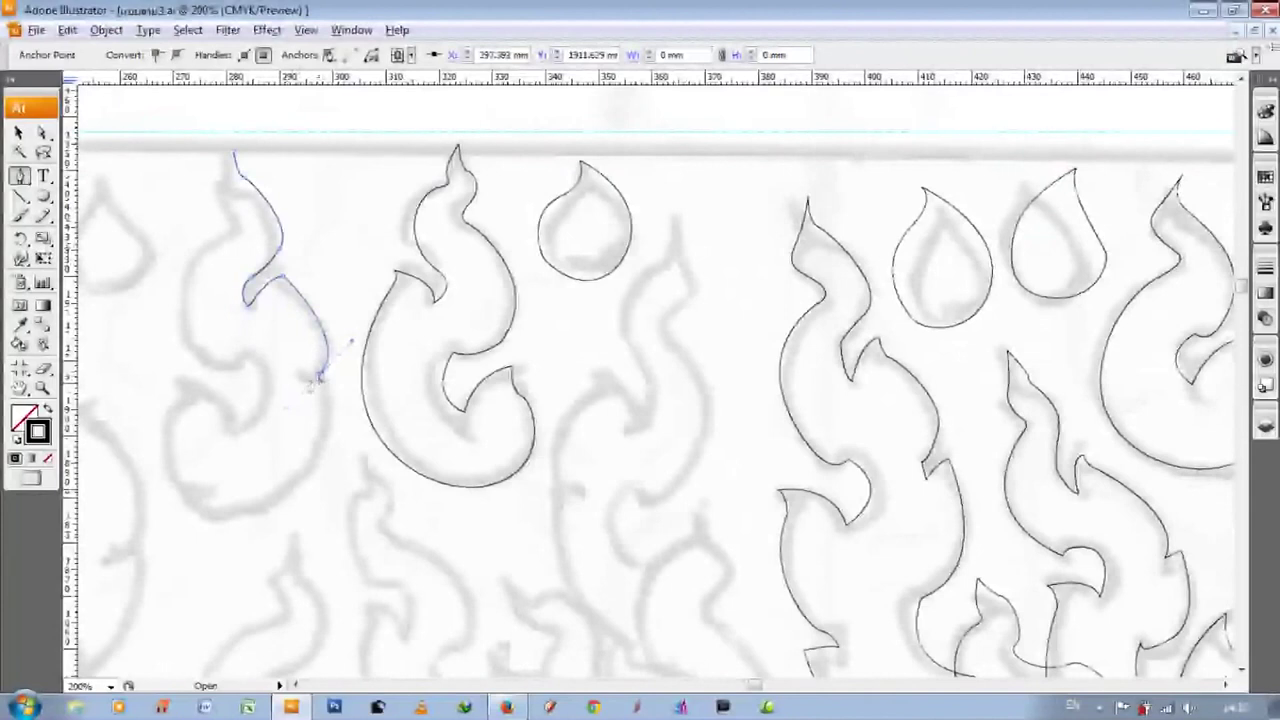
{"action": "scroll", "coordinate": [308, 404], "scroll_direction": "down", "scroll_amount": 1}
{"action": "left_click_drag", "start_coordinate": [250, 438], "coordinate": [148, 453]}
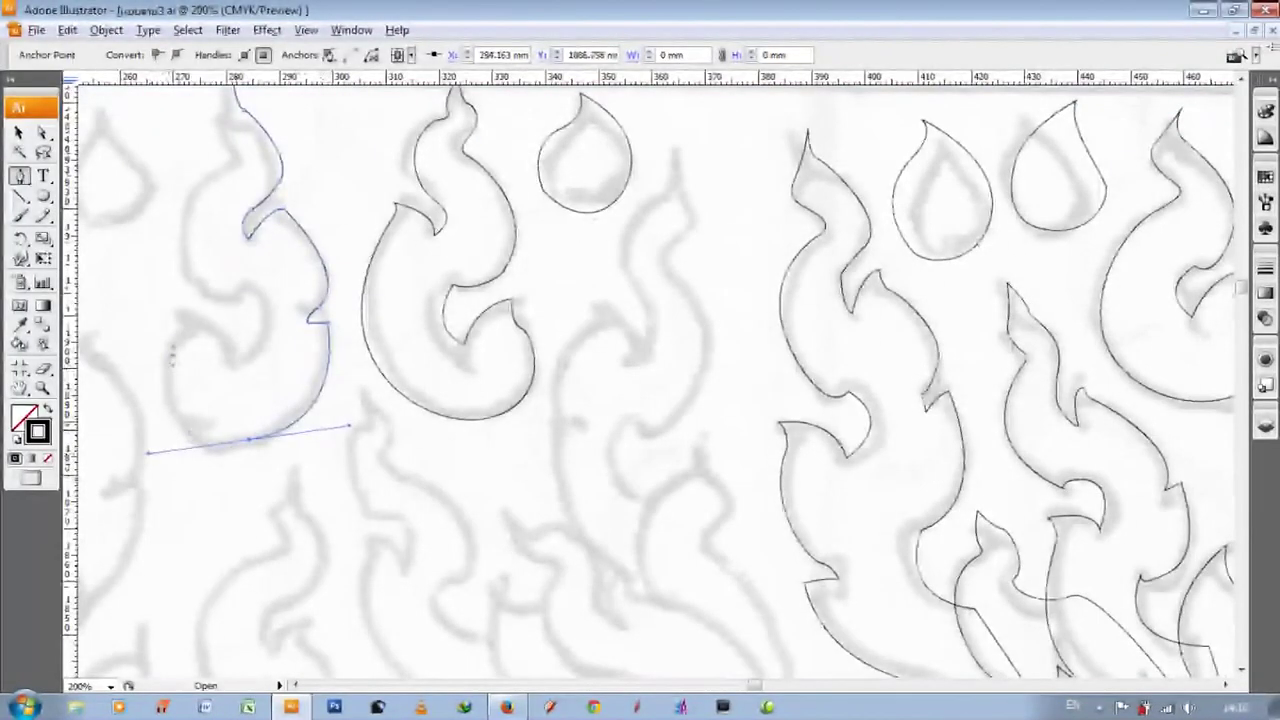
{"action": "left_click", "coordinate": [234, 366]}
{"action": "scroll", "coordinate": [236, 373], "scroll_direction": "up", "scroll_amount": 1}
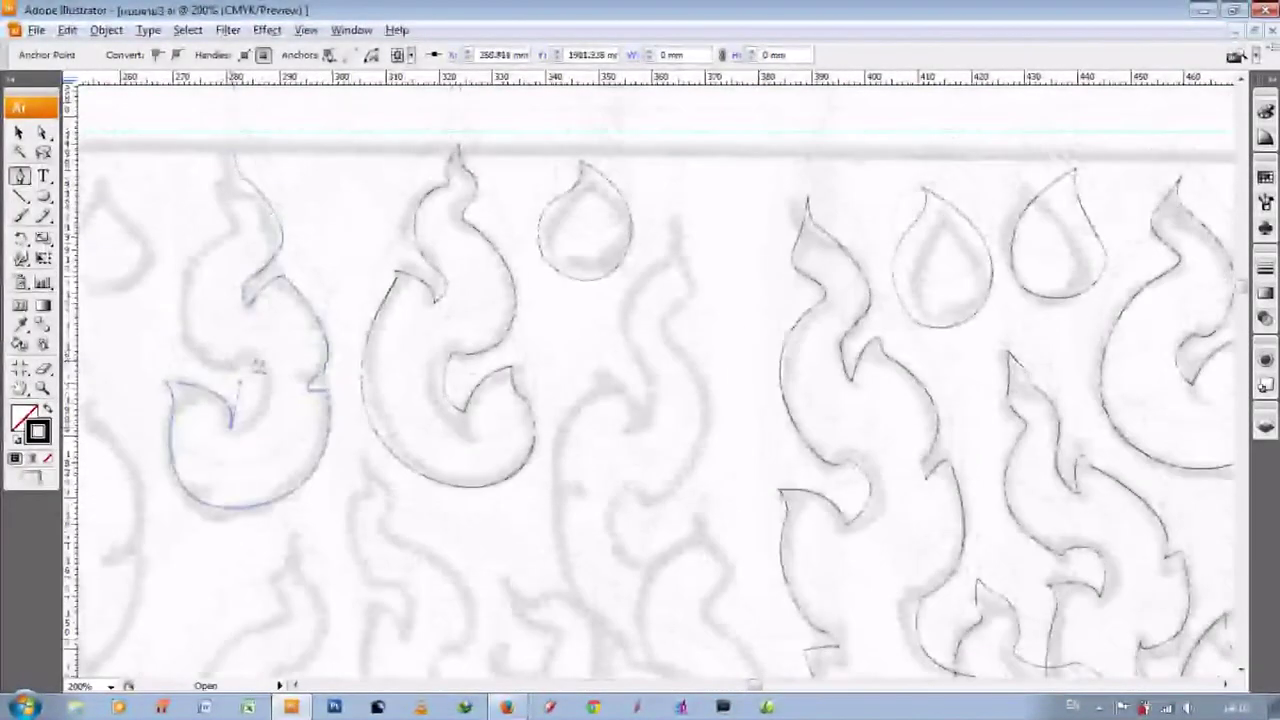
{"action": "scroll", "coordinate": [238, 370], "scroll_direction": "up", "scroll_amount": 1}
{"action": "left_click_drag", "start_coordinate": [228, 304], "coordinate": [340, 215]}
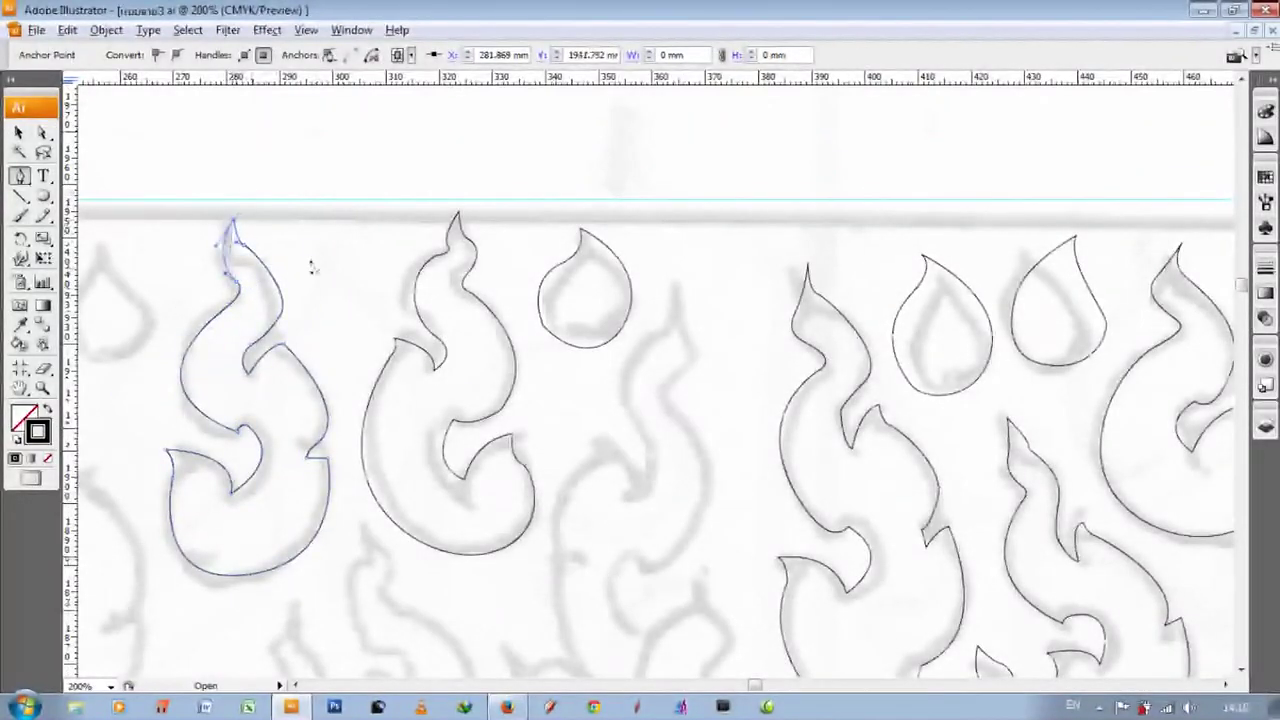
{"action": "scroll", "coordinate": [506, 446], "scroll_direction": "down", "scroll_amount": 3}
{"action": "scroll", "coordinate": [723, 486], "scroll_direction": "down", "scroll_amount": 1}
{"action": "scroll", "coordinate": [723, 486], "scroll_direction": "up", "scroll_amount": 1}
{"action": "scroll", "coordinate": [738, 445], "scroll_direction": "right", "scroll_amount": 2}
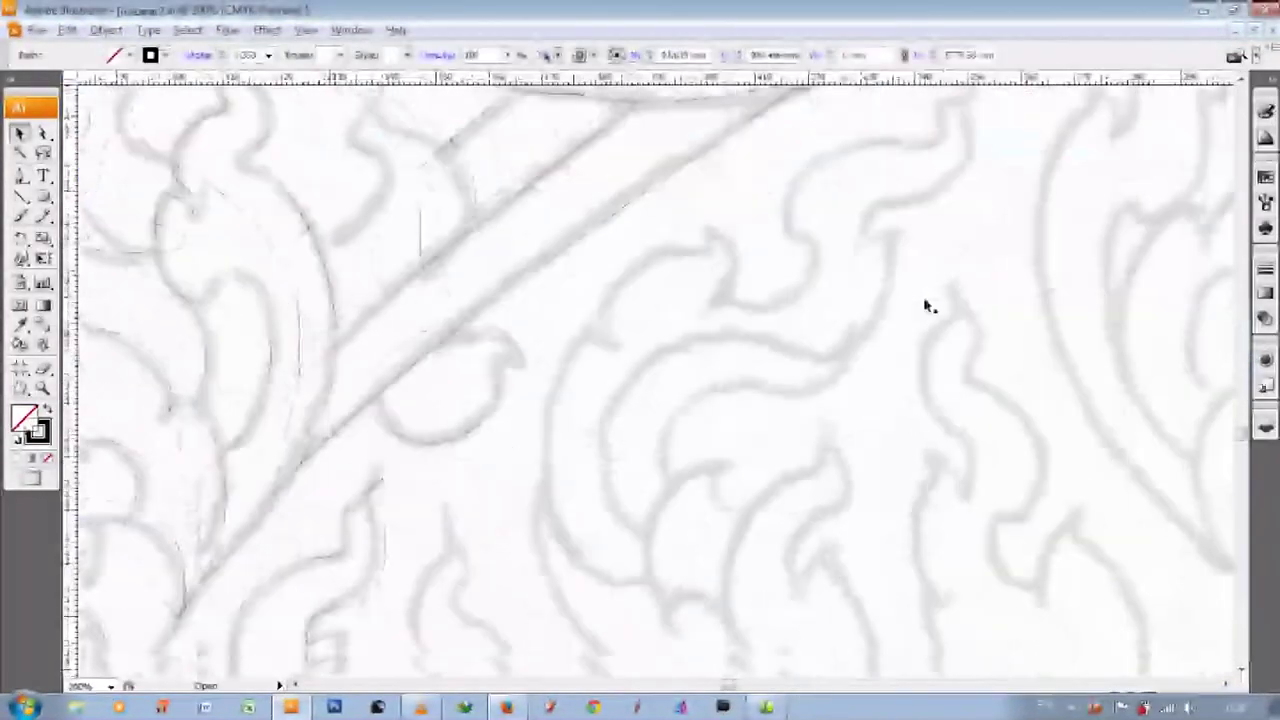
{"action": "scroll", "coordinate": [891, 314], "scroll_direction": "up", "scroll_amount": 2}
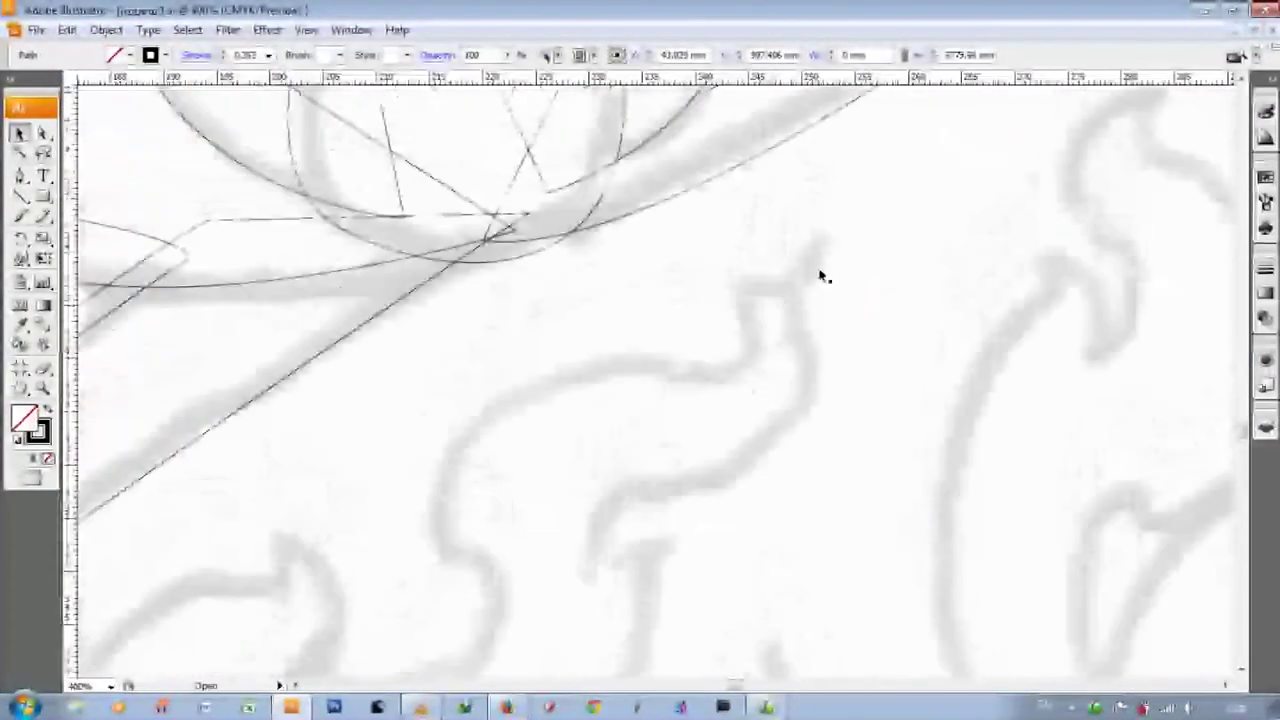
- Start a new curved pen path and set its stroke weight to 0.088 mm
{"action": "key", "text": "p"}
{"action": "left_click_drag", "start_coordinate": [836, 243], "coordinate": [814, 334]}
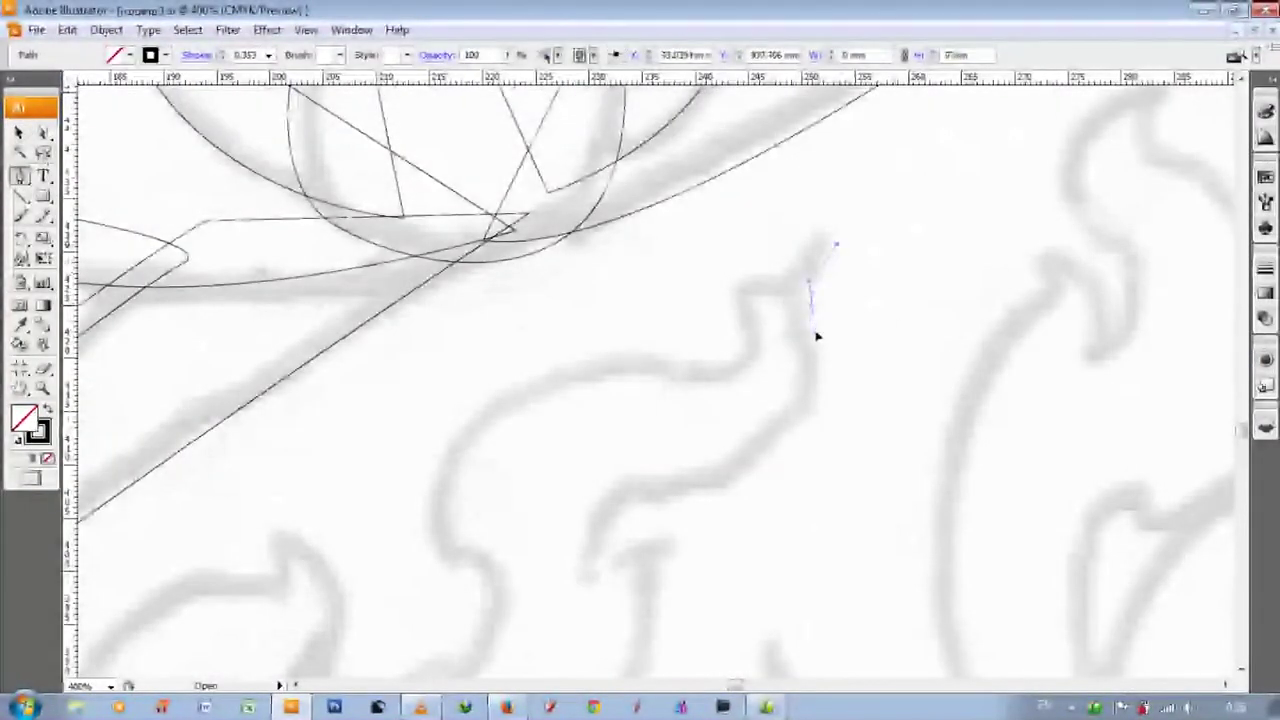
{"action": "left_click", "coordinate": [268, 55]}
{"action": "left_click", "coordinate": [250, 104]}
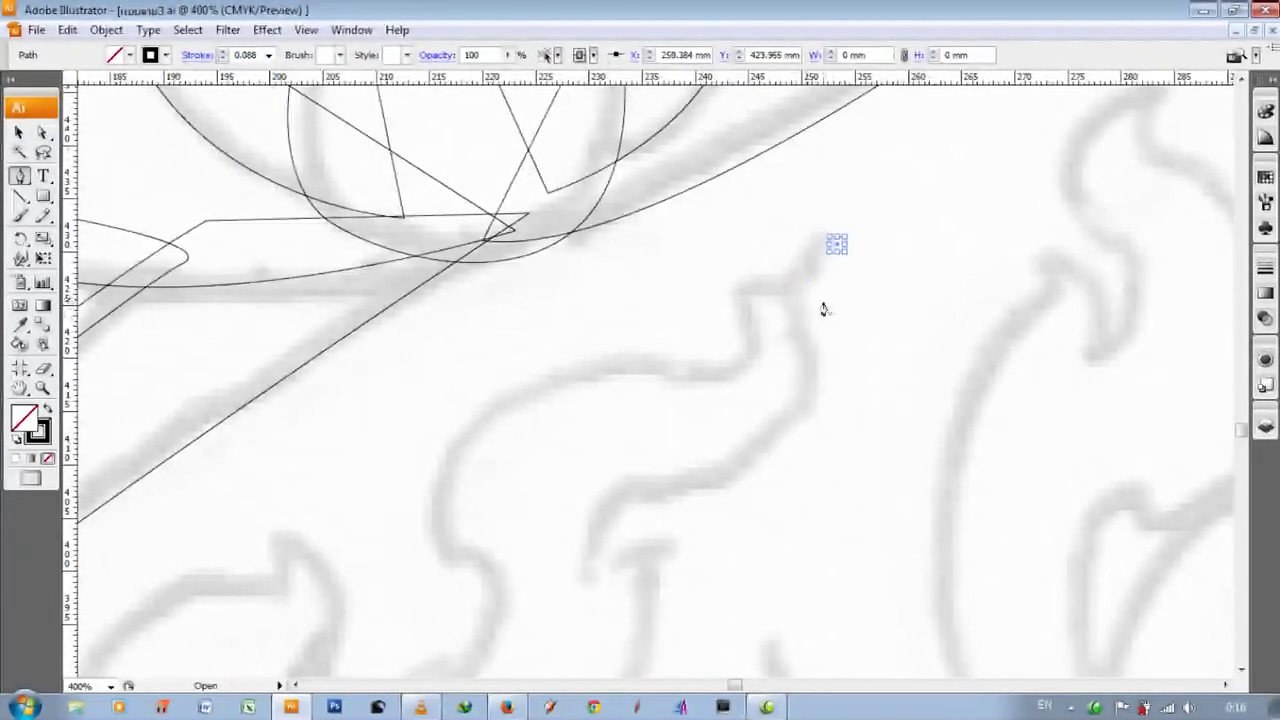
- Trace a leaf outline with curved segments and a corner point at its tip
{"action": "scroll", "coordinate": [823, 334], "scroll_direction": "down", "scroll_amount": 1}
{"action": "left_click_drag", "start_coordinate": [706, 441], "coordinate": [569, 456]}
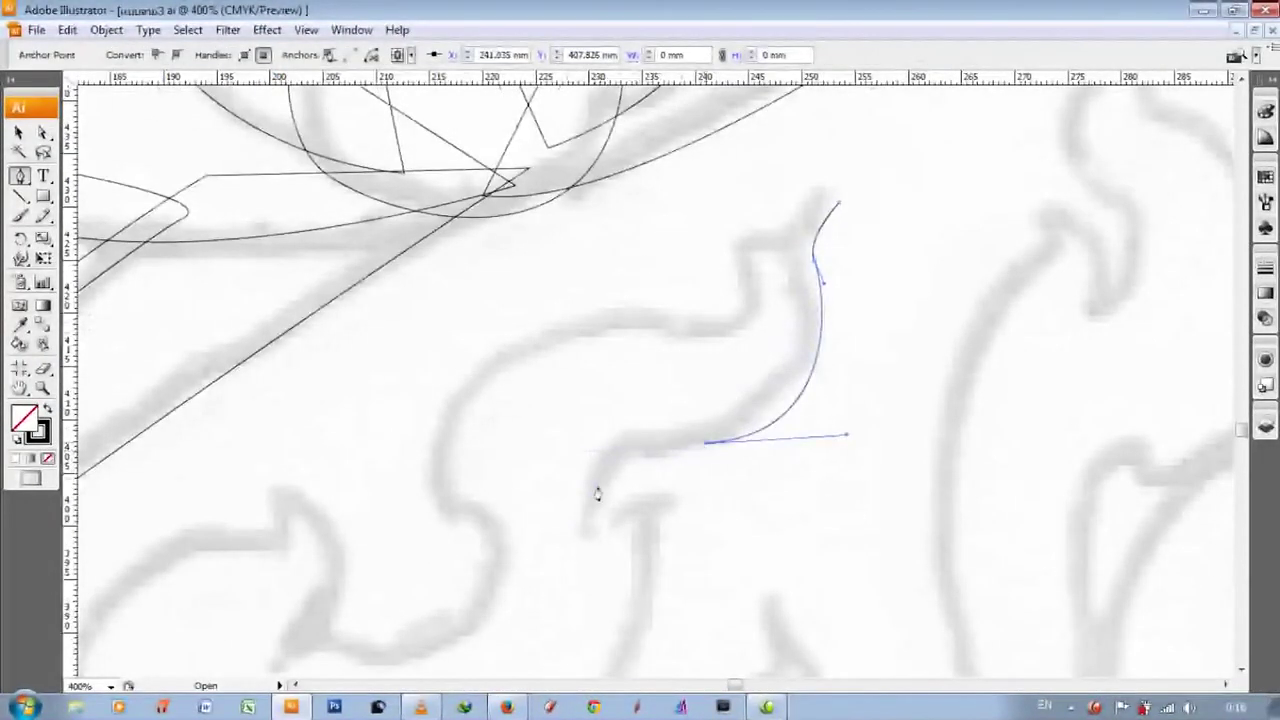
{"action": "scroll", "coordinate": [690, 490], "scroll_direction": "down", "scroll_amount": 3}
{"action": "left_click", "coordinate": [652, 468]}
{"action": "scroll", "coordinate": [560, 450], "scroll_direction": "down", "scroll_amount": 5}
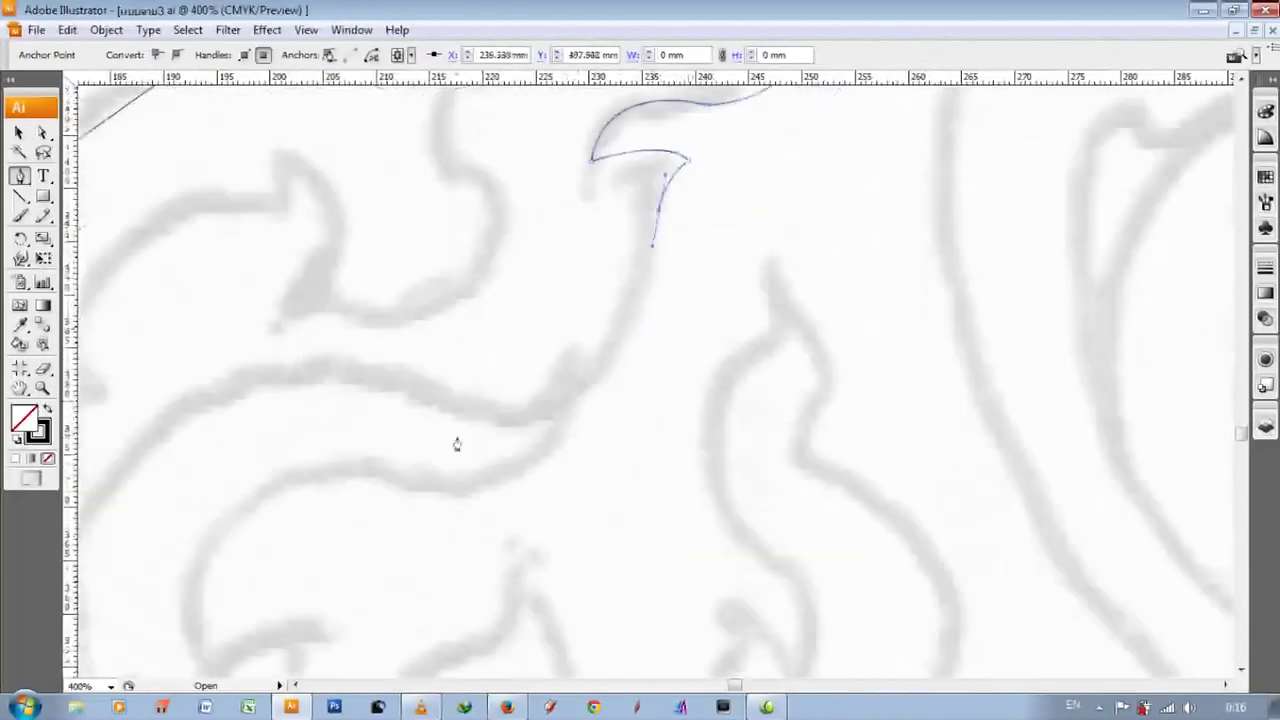
{"action": "left_click_drag", "start_coordinate": [406, 435], "coordinate": [731, 323]}
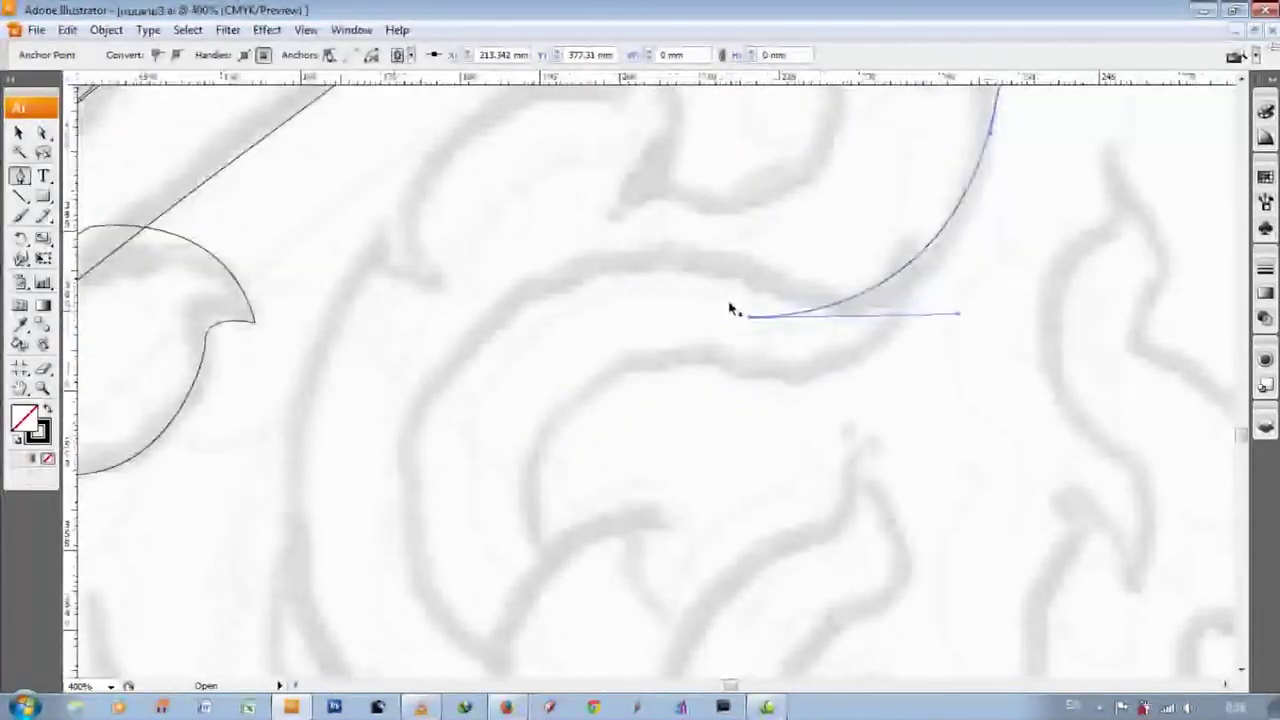
{"action": "key", "text": "ctrl+minus"}
{"action": "key", "text": "ctrl+minus"}
{"action": "key", "text": "ctrl+minus"}
{"action": "left_click_drag", "start_coordinate": [586, 362], "coordinate": [595, 453]}
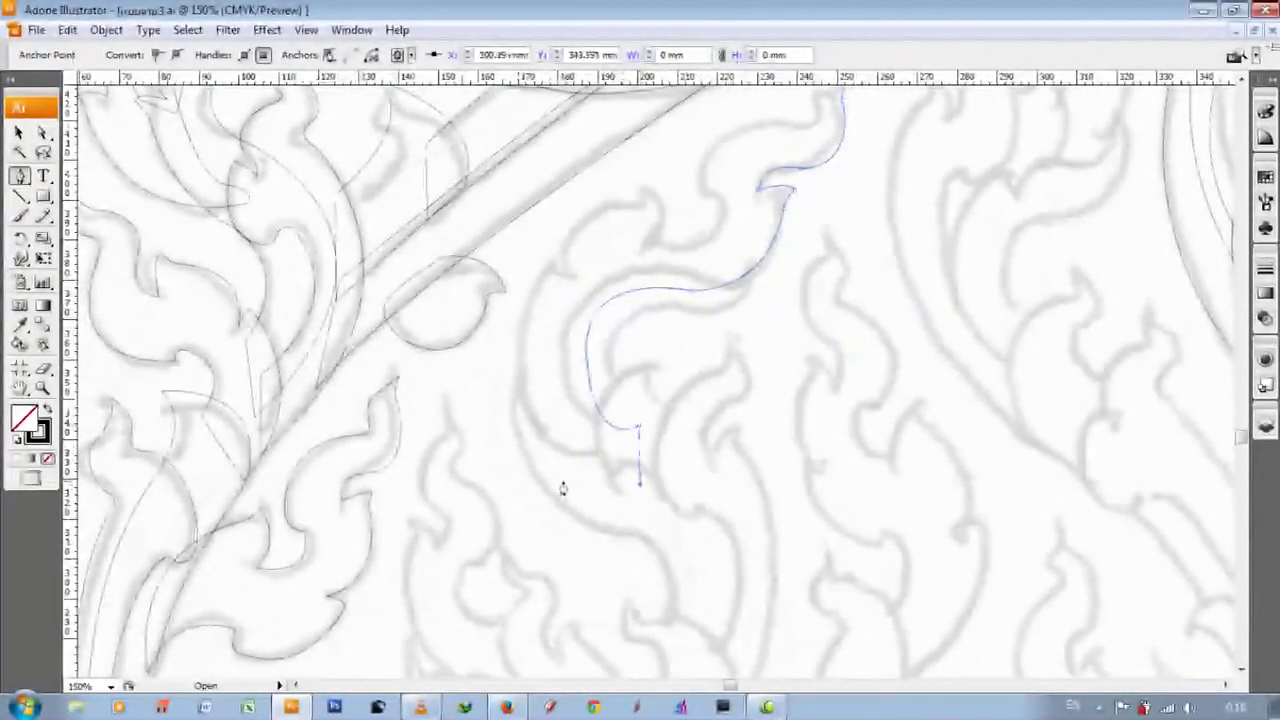
{"action": "scroll", "coordinate": [563, 488], "scroll_direction": "up", "scroll_amount": 1}
{"action": "key", "text": "ctrl+plus"}
{"action": "key", "text": "ctrl+plus"}
{"action": "key", "text": "ctrl+plus"}
{"action": "left_click", "coordinate": [400, 365]}
- Continue the leaf outline with smooth curve points following the sketch edge
{"action": "scroll", "coordinate": [643, 175], "scroll_direction": "up", "scroll_amount": 1}
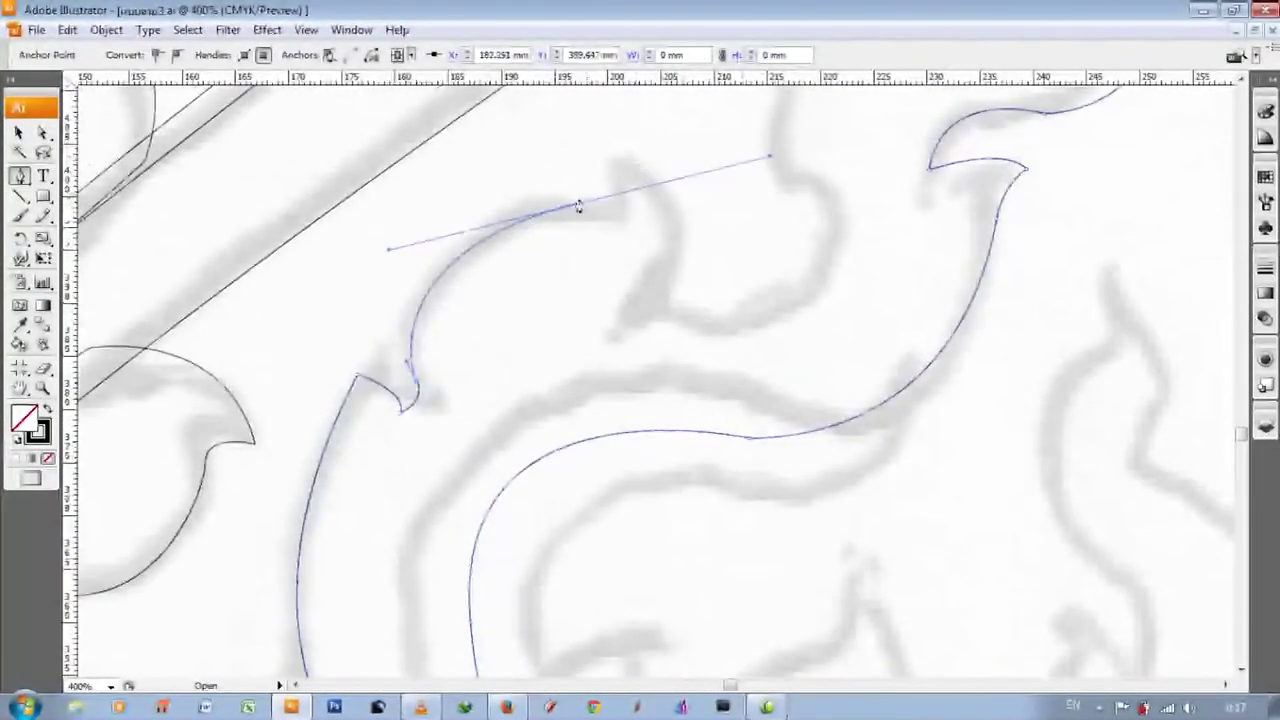
{"action": "scroll", "coordinate": [668, 300], "scroll_direction": "up", "scroll_amount": 2}
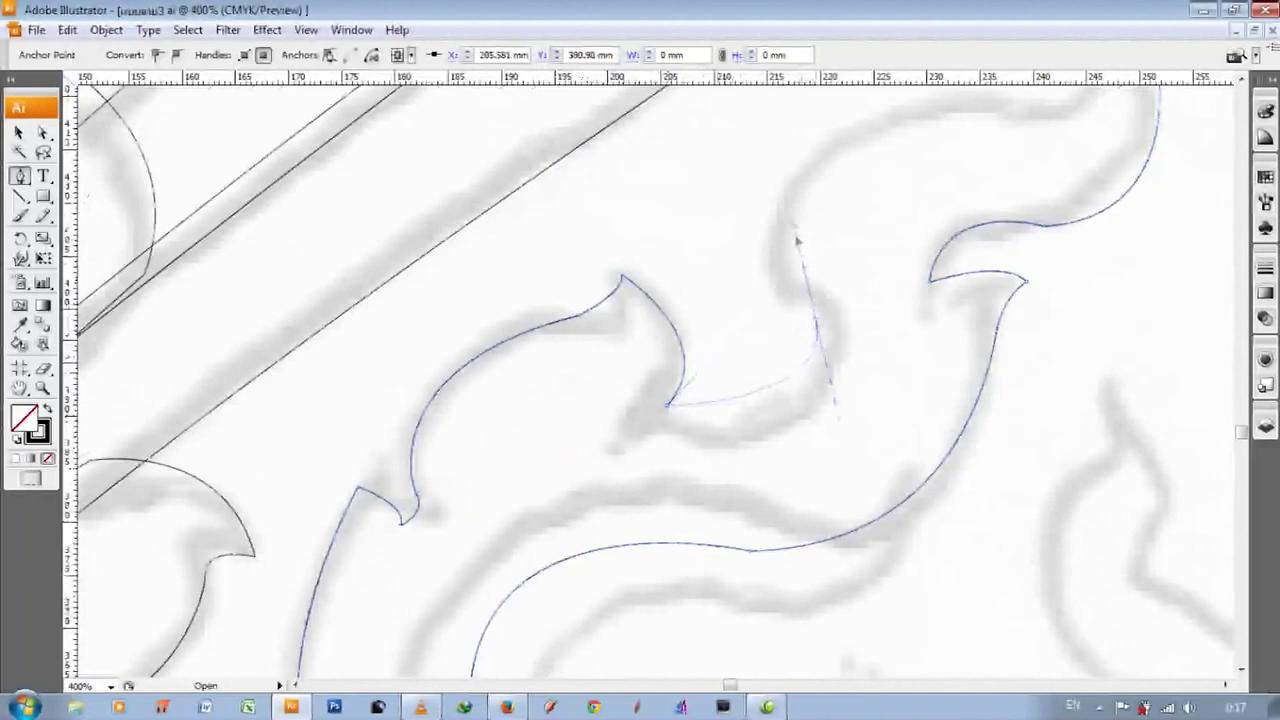
{"action": "scroll", "coordinate": [771, 311], "scroll_direction": "up", "scroll_amount": 3}
{"action": "scroll", "coordinate": [771, 311], "scroll_direction": "right", "scroll_amount": 5}
{"action": "left_click_drag", "start_coordinate": [760, 293], "coordinate": [1100, 307]}
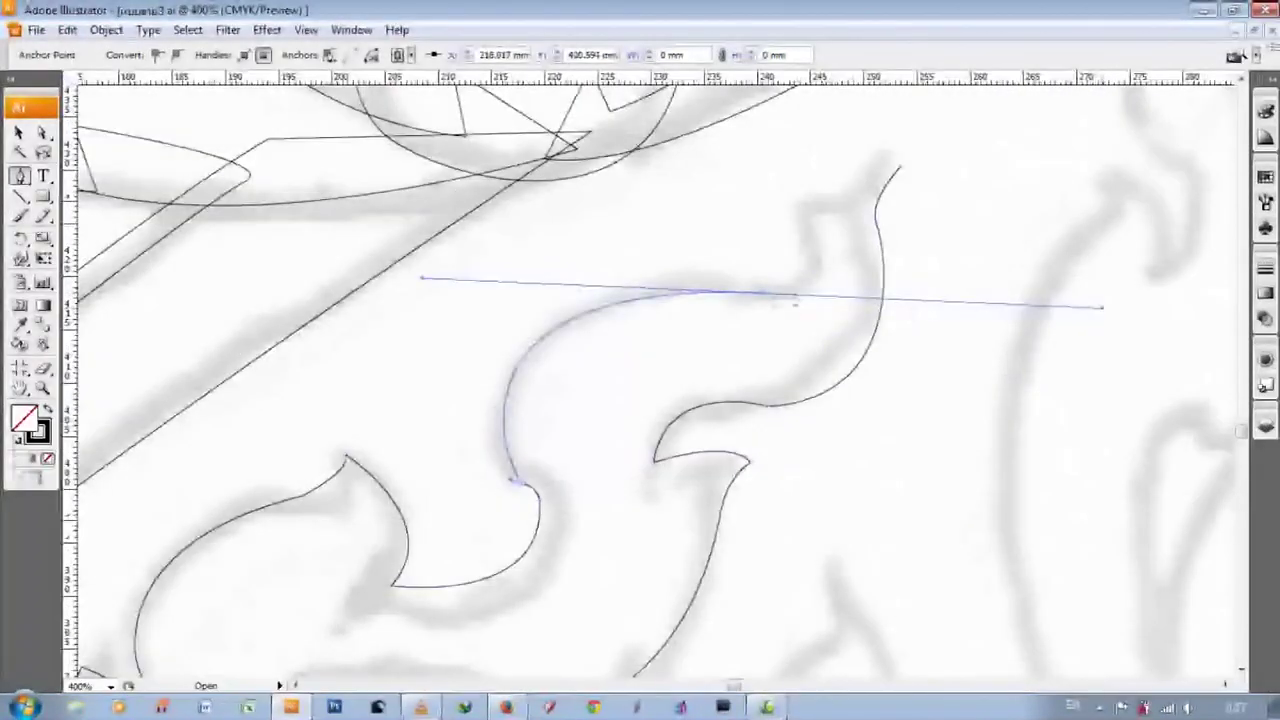
{"action": "scroll", "coordinate": [714, 205], "scroll_direction": "down", "scroll_amount": 3}
{"action": "scroll", "coordinate": [714, 205], "scroll_direction": "down", "scroll_amount": 3}
{"action": "left_click_drag", "start_coordinate": [542, 370], "coordinate": [432, 358]}
{"action": "scroll", "coordinate": [432, 358], "scroll_direction": "down", "scroll_amount": 2}
{"action": "scroll", "coordinate": [349, 306], "scroll_direction": "down", "scroll_amount": 2}
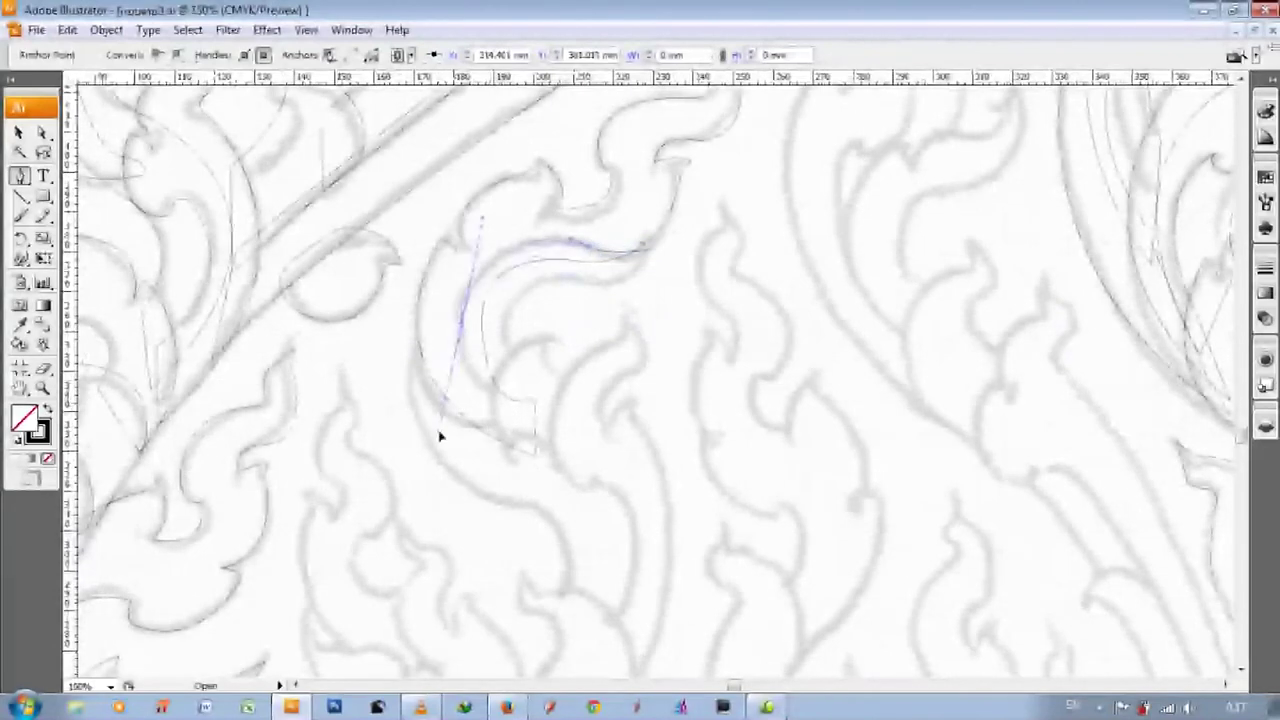
- Make a sharp corner anchor and run a straight segment toward the leaf tip
{"action": "left_click", "coordinate": [461, 323]}
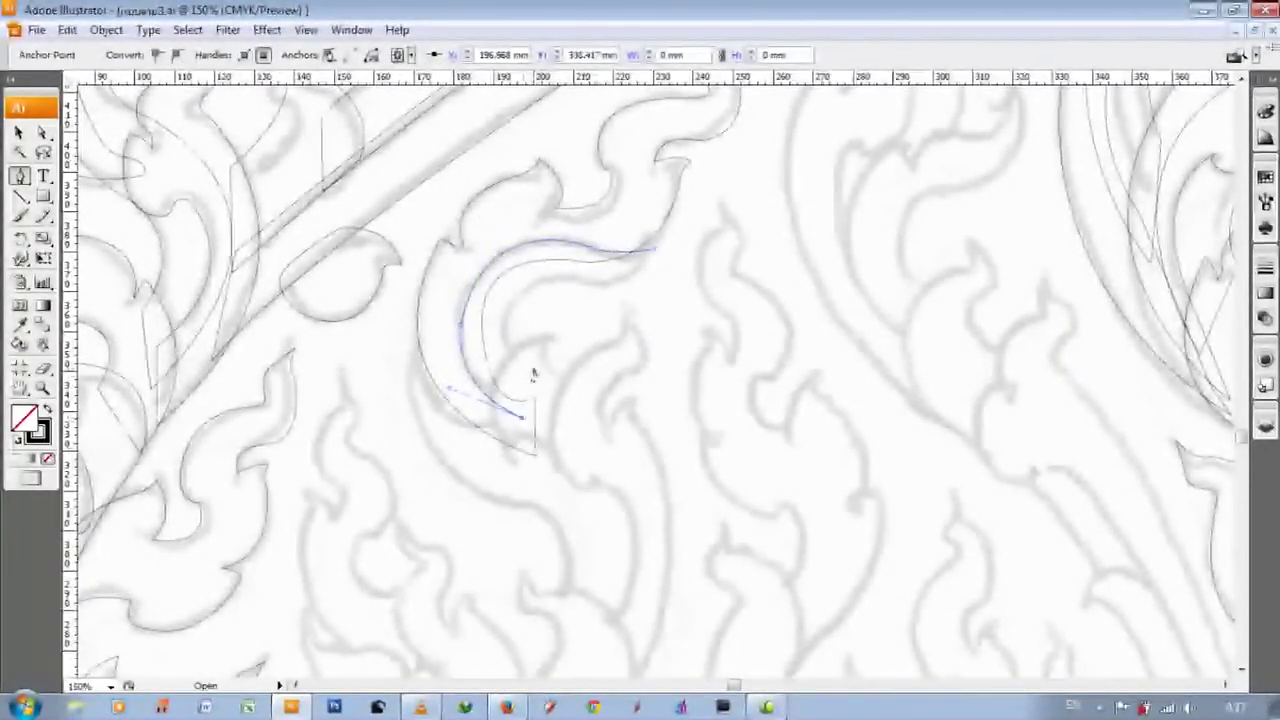
{"action": "left_click", "coordinate": [532, 370]}
{"action": "scroll", "coordinate": [530, 360], "scroll_direction": "up", "scroll_amount": 1}
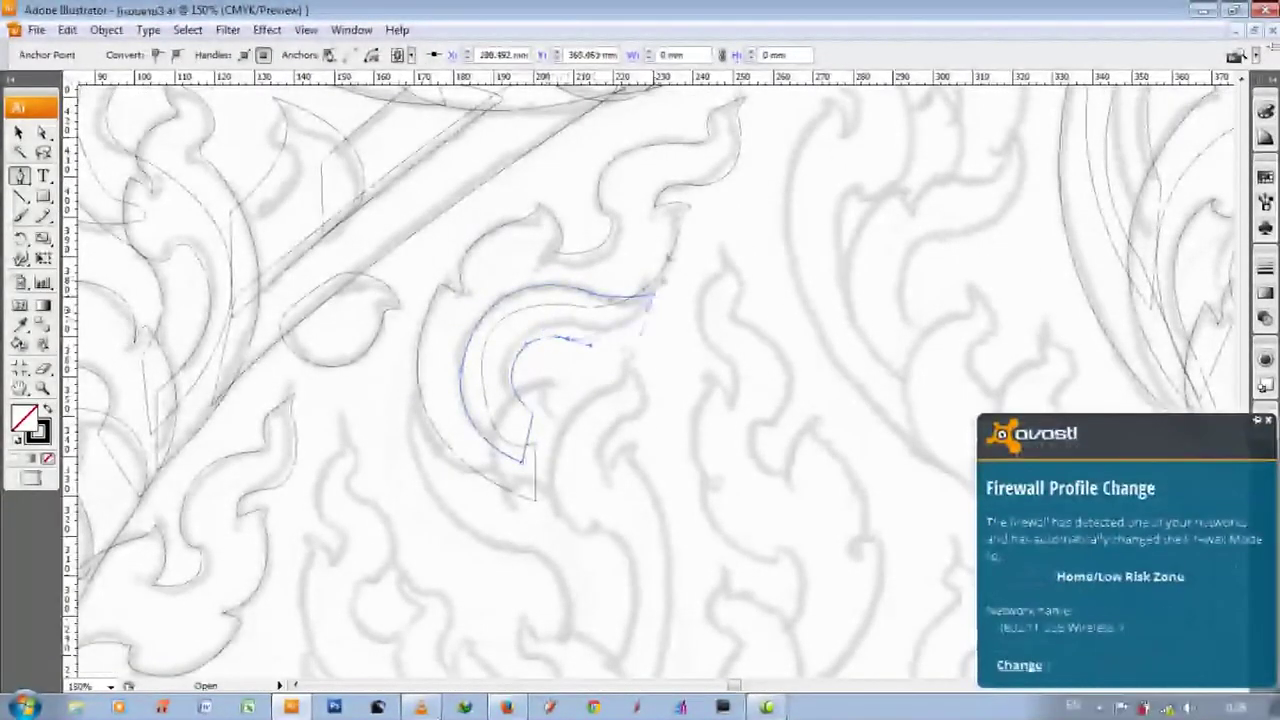
{"action": "scroll", "coordinate": [560, 345], "scroll_direction": "down", "scroll_amount": 2}
{"action": "left_click_drag", "start_coordinate": [510, 420], "coordinate": [562, 492]}
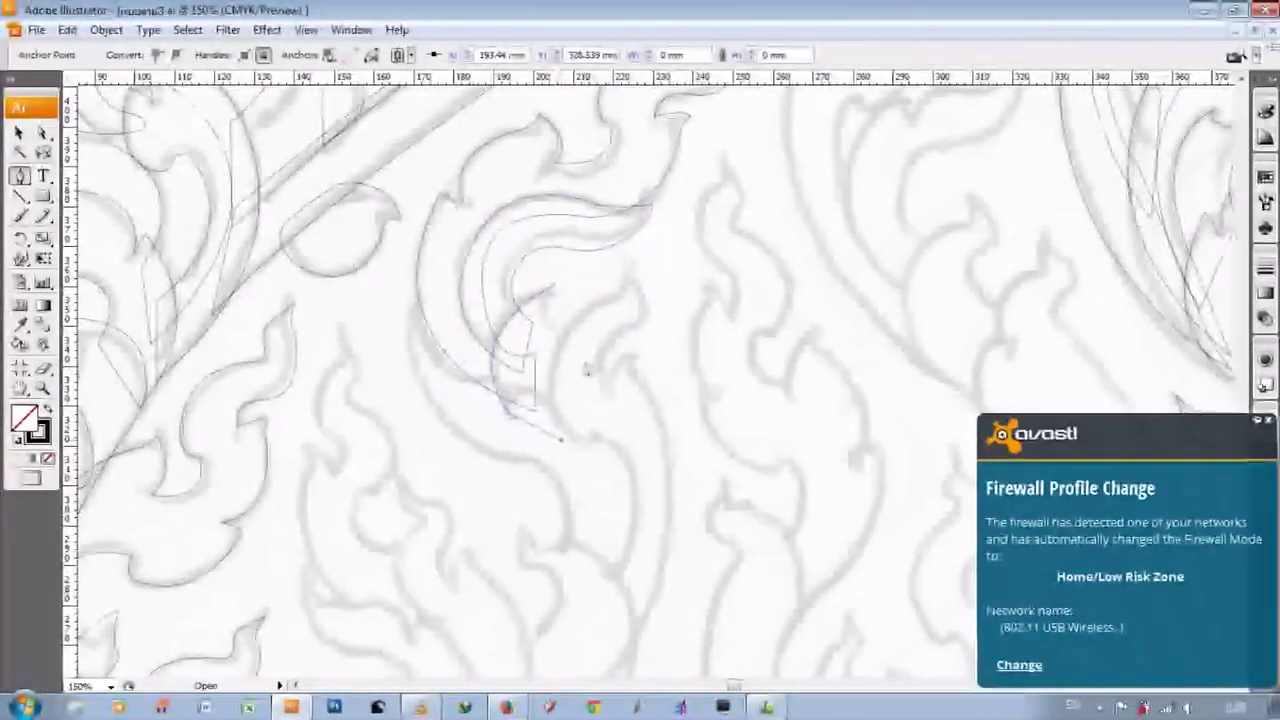
{"action": "scroll", "coordinate": [540, 360], "scroll_direction": "up", "scroll_amount": 2}
- Trace a new leaf outline with curved points along its stem toward the tip
{"action": "key", "text": "ctrl+plus"}
{"action": "key", "text": "ctrl+plus"}
{"action": "left_click_drag", "start_coordinate": [618, 275], "coordinate": [674, 389]}
{"action": "left_click_drag", "start_coordinate": [557, 435], "coordinate": [540, 480]}
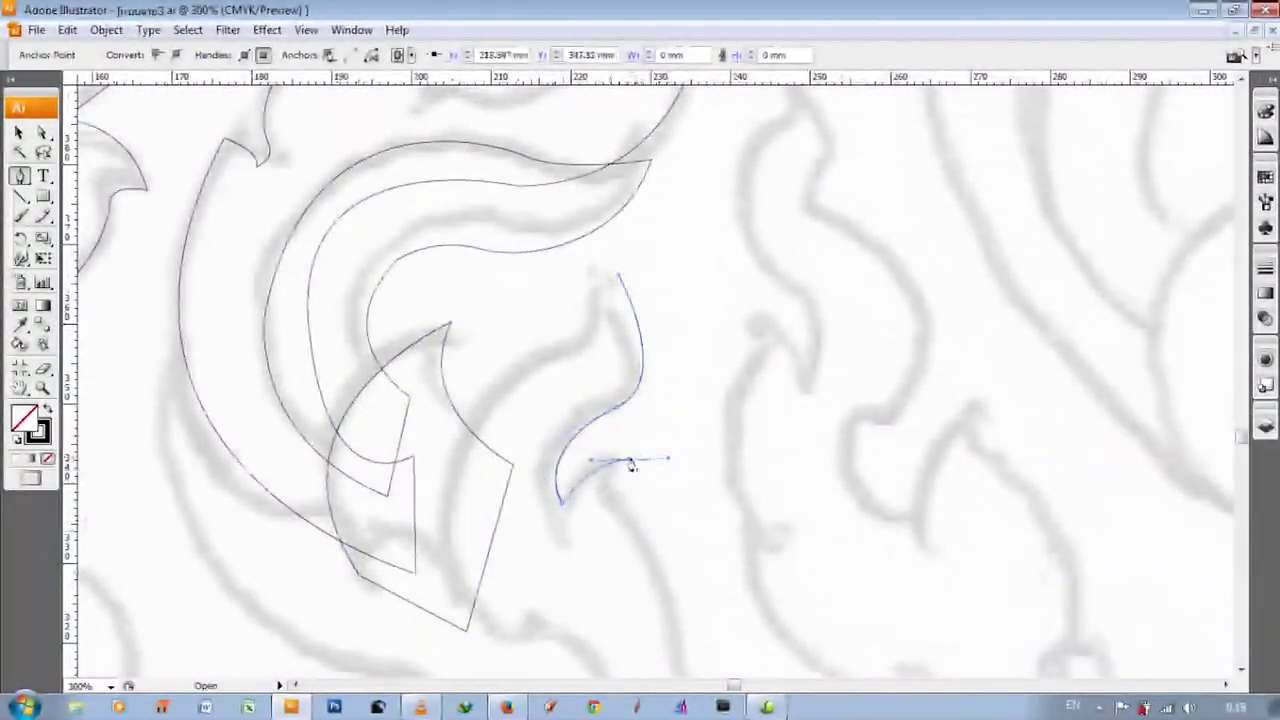
{"action": "key", "text": "ctrl+minus"}
{"action": "key", "text": "ctrl+minus"}
{"action": "key", "text": "ctrl+minus"}
{"action": "key", "text": "ctrl+minus"}
{"action": "key", "text": "ctrl+minus"}
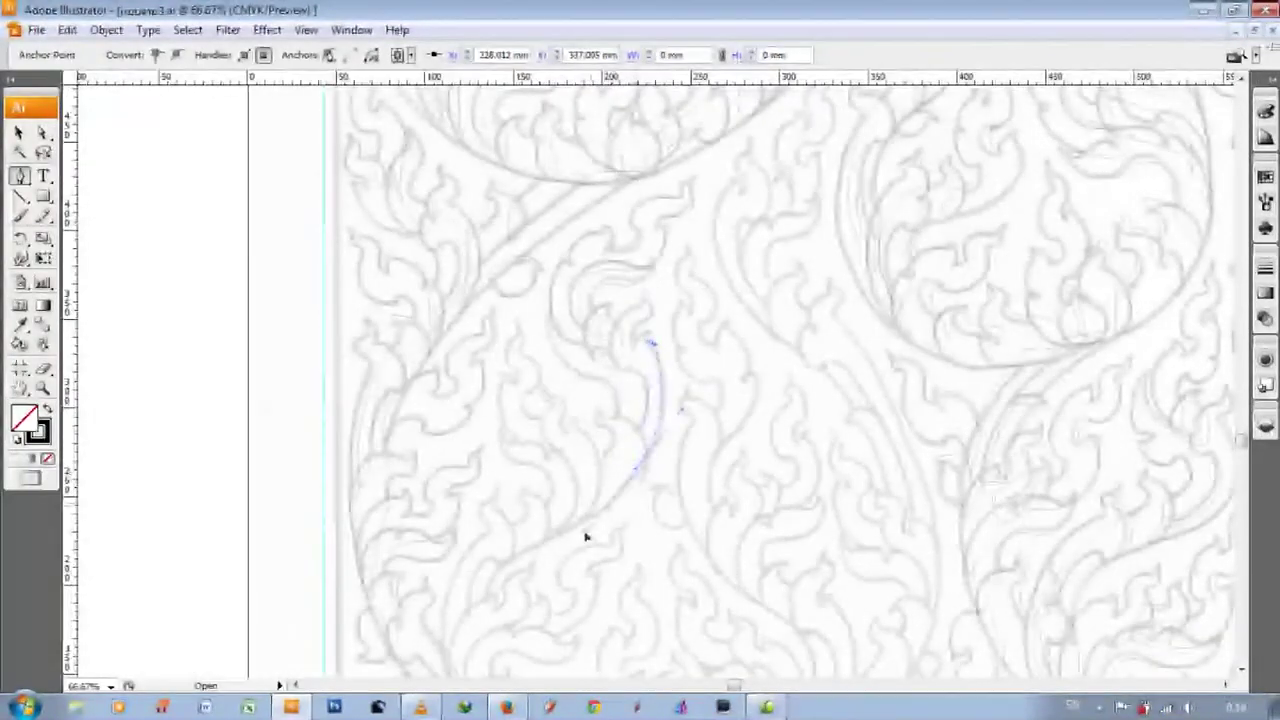
{"action": "key", "text": "ctrl+plus"}
{"action": "key", "text": "ctrl+plus"}
{"action": "key", "text": "ctrl+plus"}
{"action": "key", "text": "ctrl+plus"}
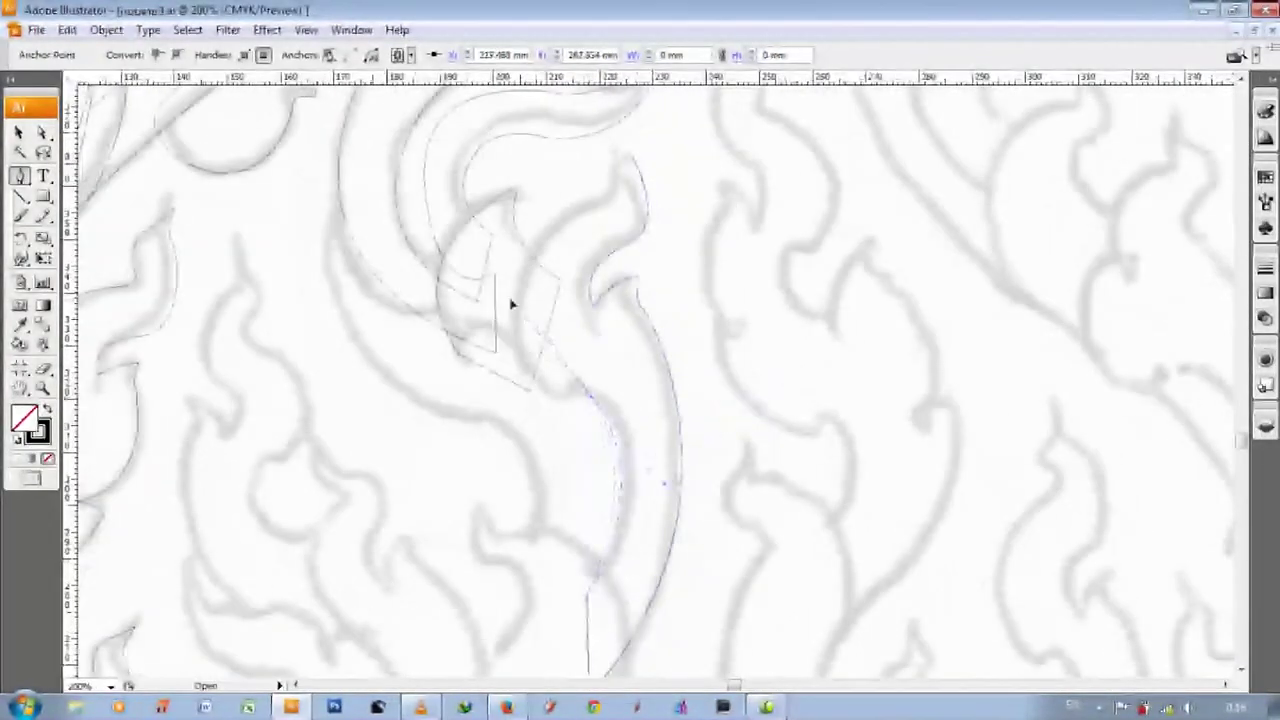
{"action": "key", "text": "ctrl+plus"}
{"action": "key", "text": "ctrl+plus"}
{"action": "scroll", "coordinate": [432, 400], "scroll_direction": "up", "scroll_amount": 3}
{"action": "left_click_drag", "start_coordinate": [548, 285], "coordinate": [820, 171]}
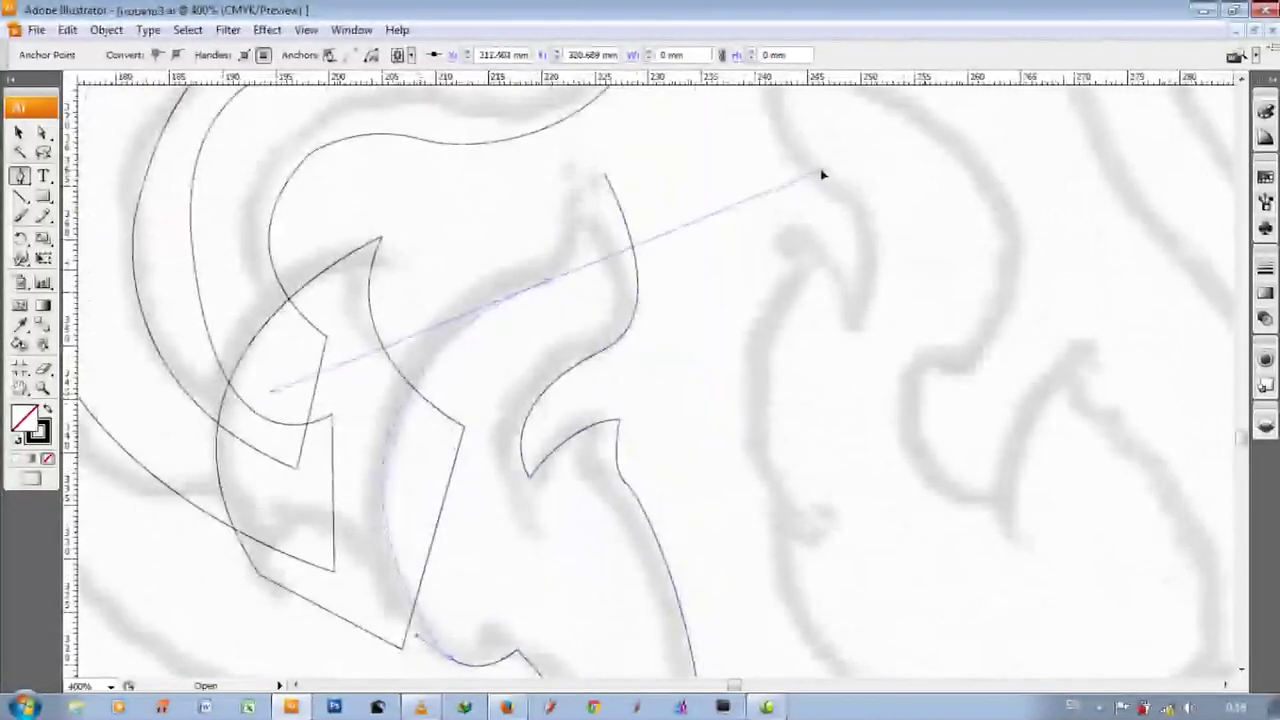
{"action": "left_click_drag", "start_coordinate": [605, 179], "coordinate": [604, 153]}
- Extend the path with one more curved segment on the next leaf
{"action": "key", "text": "ctrl+minus"}
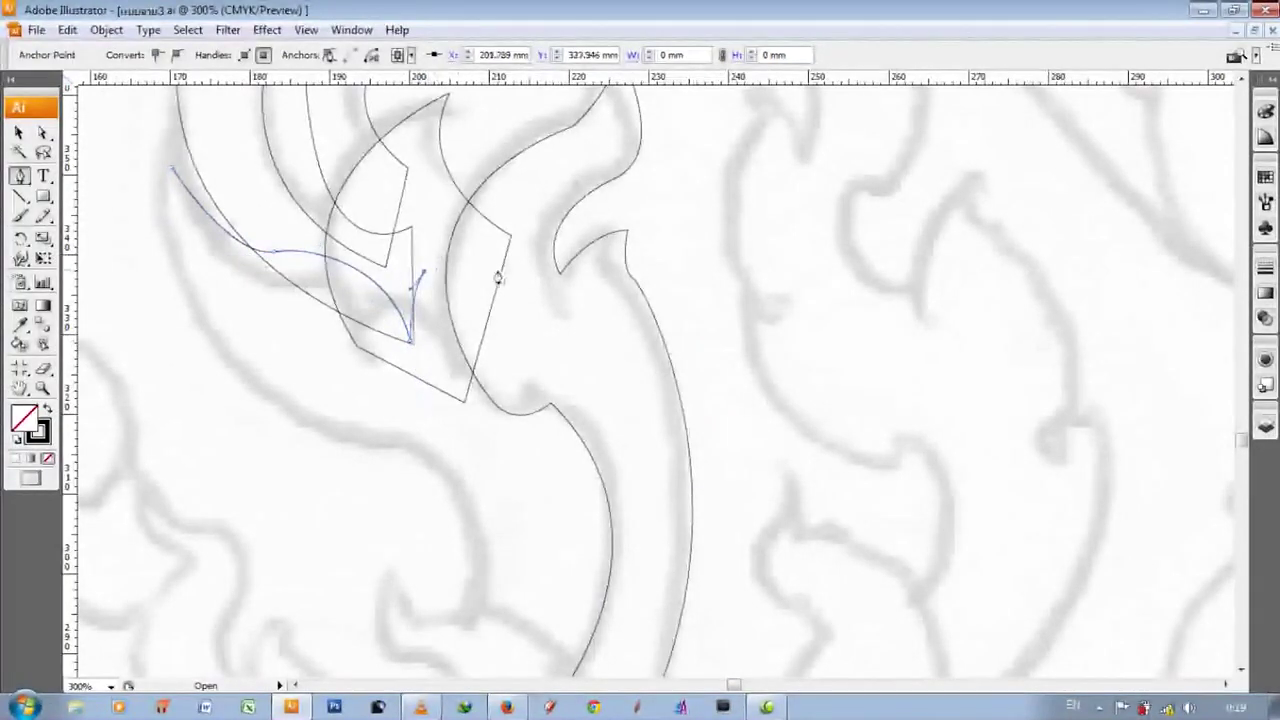
{"action": "key", "text": "ctrl+minus"}
{"action": "key", "text": "ctrl+minus"}
{"action": "key", "text": "ctrl+minus"}
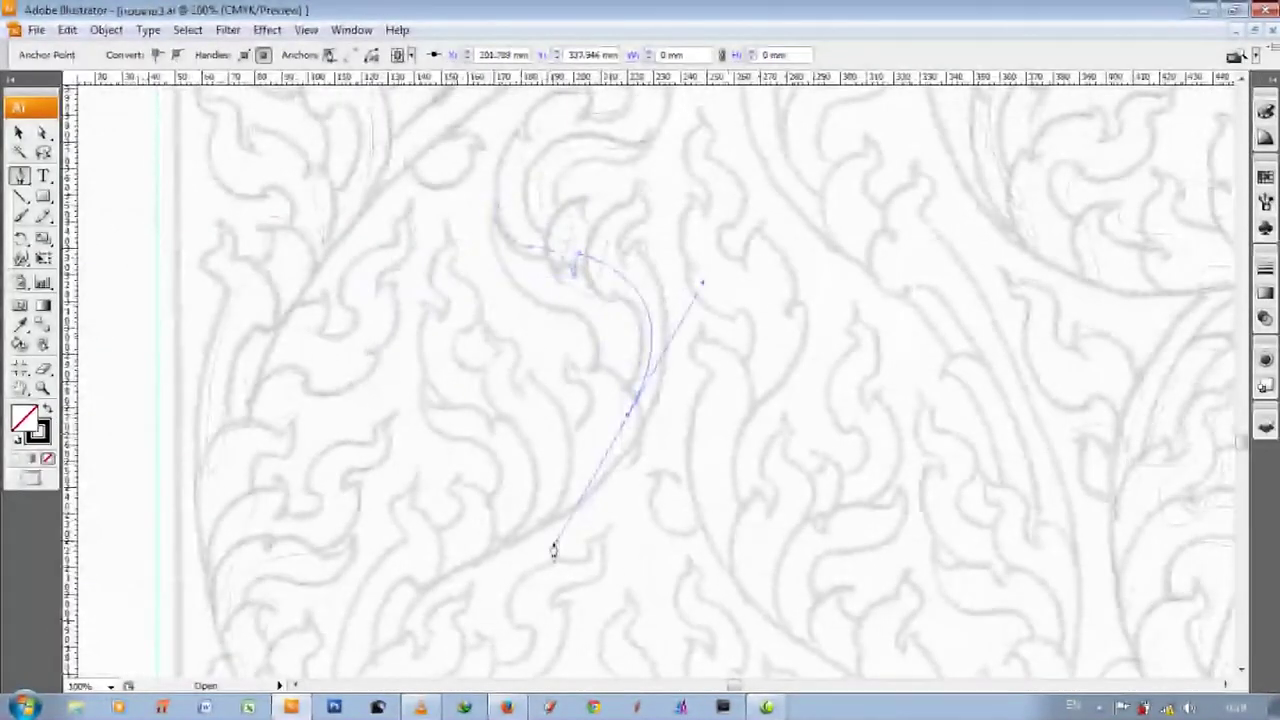
{"action": "key", "text": "ctrl+plus"}
{"action": "key", "text": "ctrl+plus"}
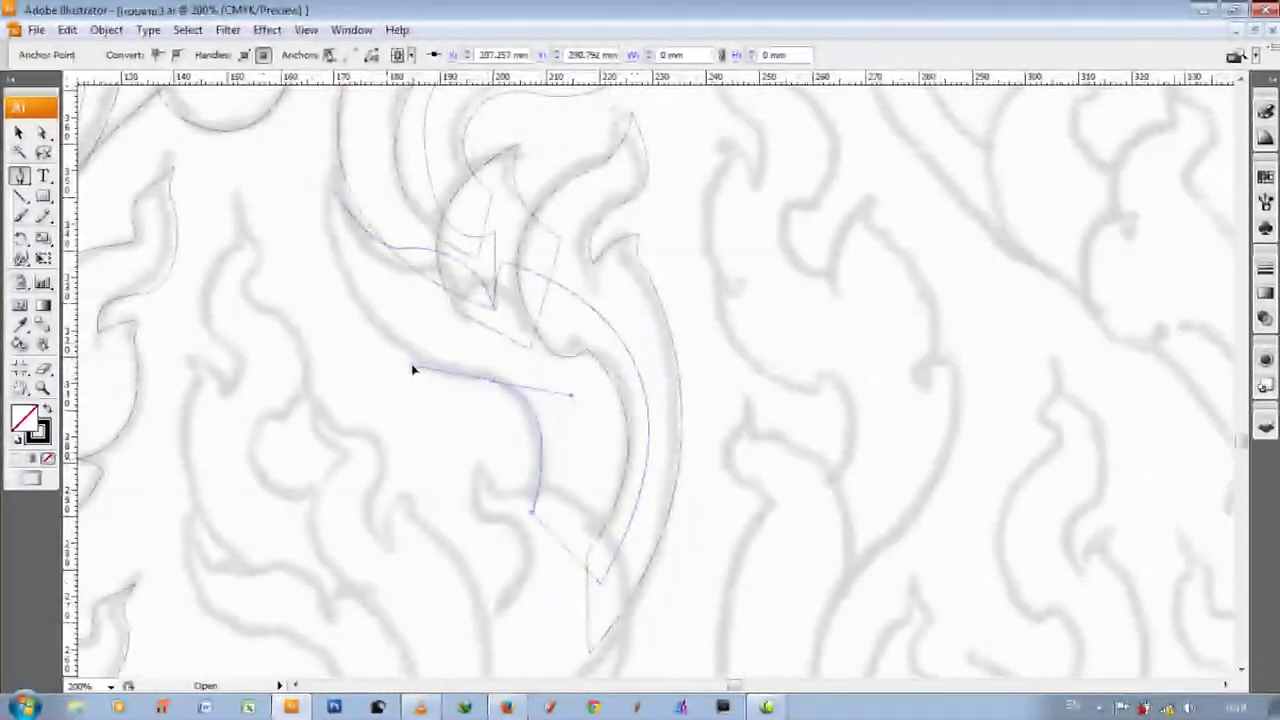
{"action": "left_click_drag", "start_coordinate": [335, 196], "coordinate": [345, 90]}
{"action": "scroll", "coordinate": [481, 510], "scroll_direction": "down", "scroll_amount": 1}
- Draw a closed angular outline from corner points, ending back at its start
{"action": "left_click", "coordinate": [466, 409]}
{"action": "scroll", "coordinate": [622, 510], "scroll_direction": "down", "scroll_amount": 2}
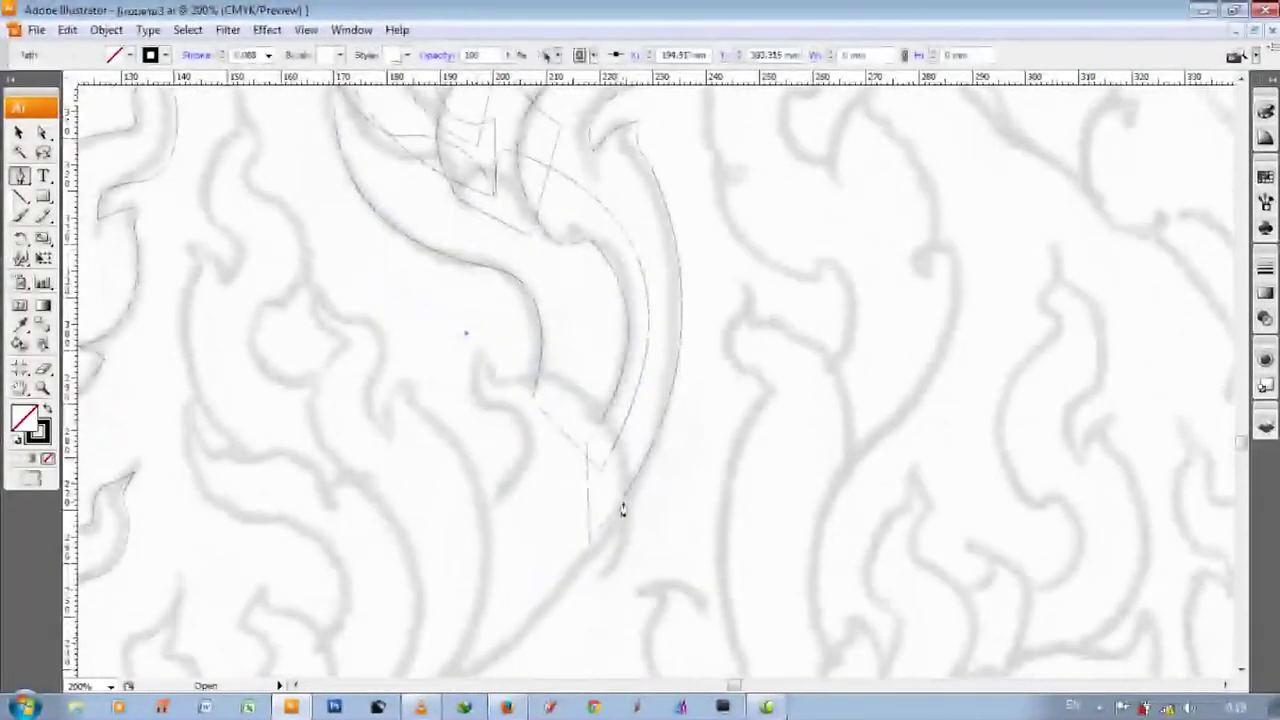
{"action": "left_click", "coordinate": [620, 510]}
{"action": "scroll", "coordinate": [415, 547], "scroll_direction": "down", "scroll_amount": 3}
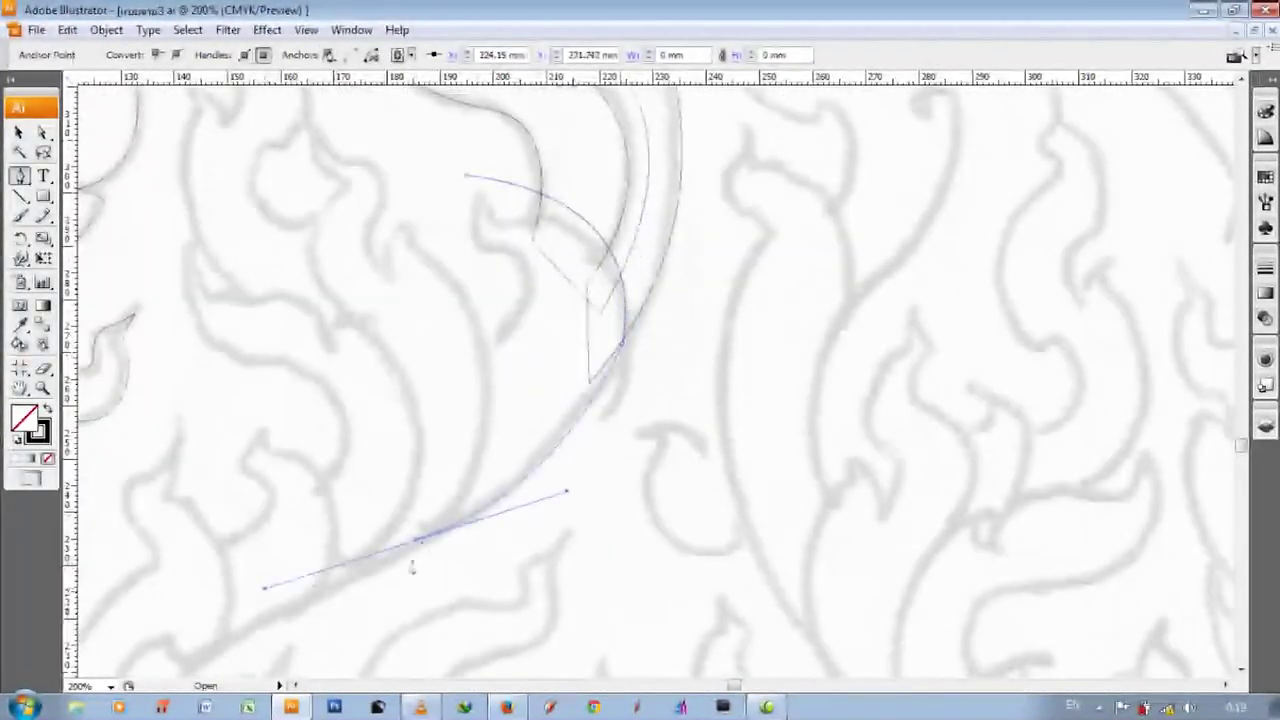
{"action": "scroll", "coordinate": [413, 563], "scroll_direction": "up", "scroll_amount": 1}
{"action": "scroll", "coordinate": [457, 420], "scroll_direction": "up", "scroll_amount": 1}
{"action": "left_click", "coordinate": [457, 470]}
{"action": "left_click", "coordinate": [466, 310]}
- Begin another leaf outline with a curve followed by a straight segment
{"action": "scroll", "coordinate": [177, 371], "scroll_direction": "up", "scroll_amount": 1}
{"action": "scroll", "coordinate": [177, 371], "scroll_direction": "up", "scroll_amount": 1}
{"action": "scroll", "coordinate": [303, 411], "scroll_direction": "left", "scroll_amount": 3}
{"action": "left_click", "coordinate": [421, 262]}
{"action": "scroll", "coordinate": [409, 366], "scroll_direction": "down", "scroll_amount": 3}
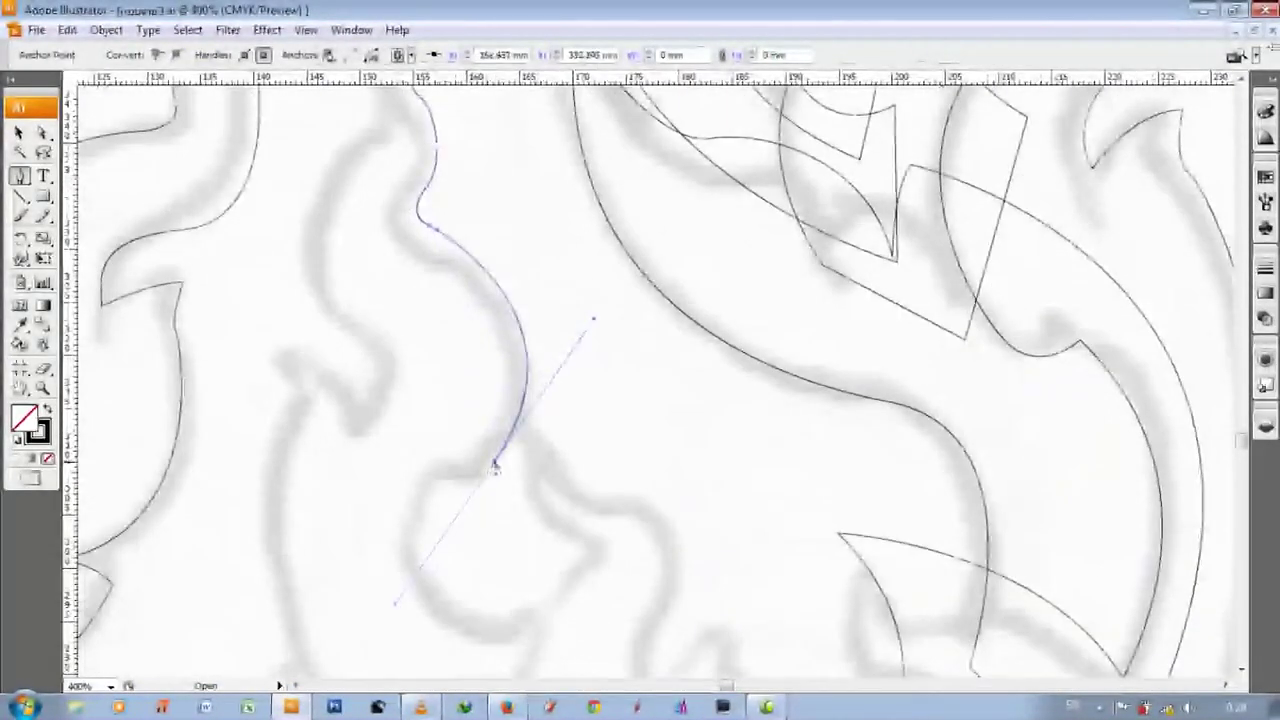
{"action": "scroll", "coordinate": [451, 480], "scroll_direction": "down", "scroll_amount": 6}
{"action": "left_click_drag", "start_coordinate": [480, 295], "coordinate": [563, 313]}
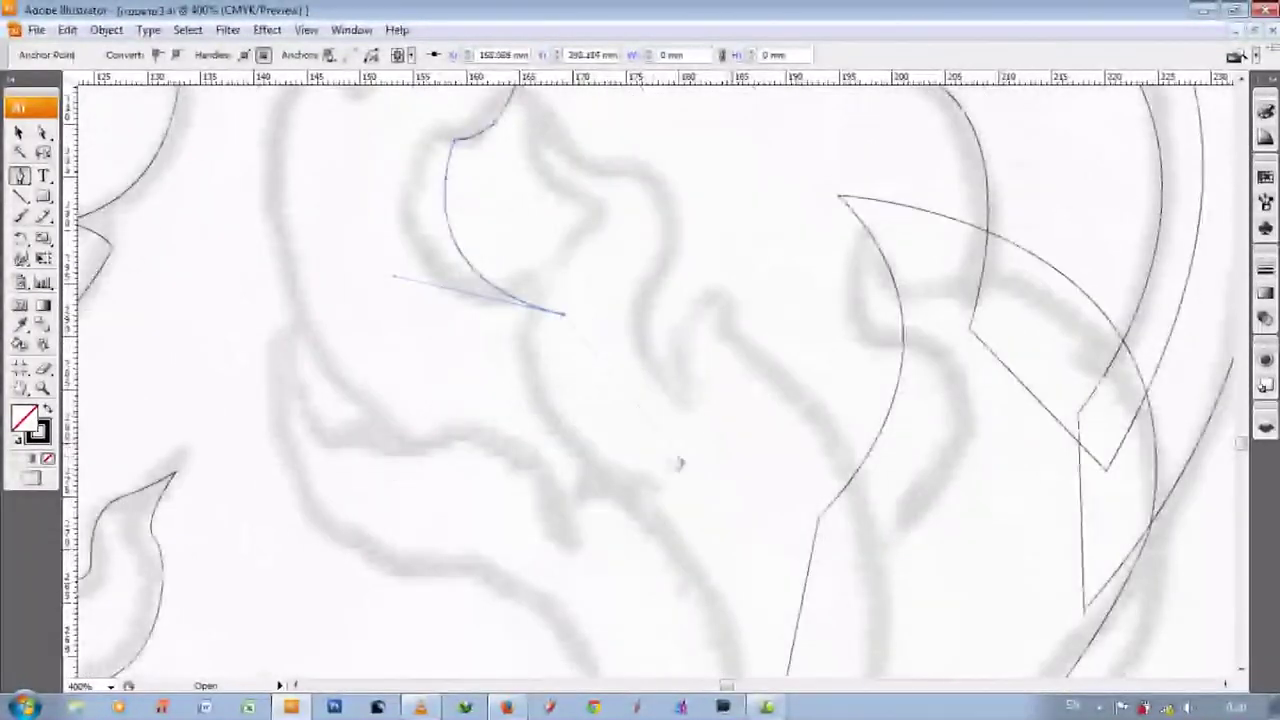
{"action": "left_click", "coordinate": [633, 600]}
- Add corner points along the leaf edge and curve it down to a smooth point
{"action": "scroll", "coordinate": [633, 600], "scroll_direction": "up", "scroll_amount": 2}
{"action": "scroll", "coordinate": [329, 509], "scroll_direction": "down", "scroll_amount": 1}
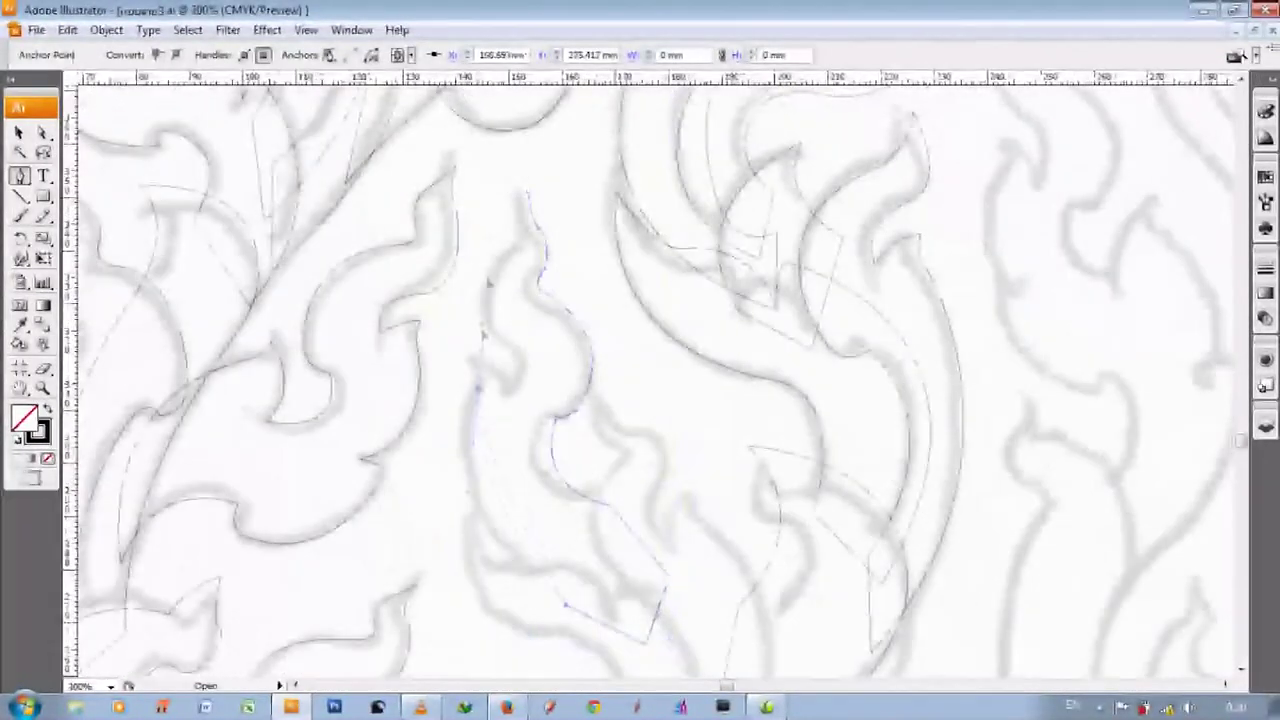
{"action": "scroll", "coordinate": [522, 245], "scroll_direction": "down", "scroll_amount": 2}
{"action": "left_click", "coordinate": [365, 400]}
{"action": "scroll", "coordinate": [365, 420], "scroll_direction": "up", "scroll_amount": 3}
{"action": "left_click", "coordinate": [368, 290]}
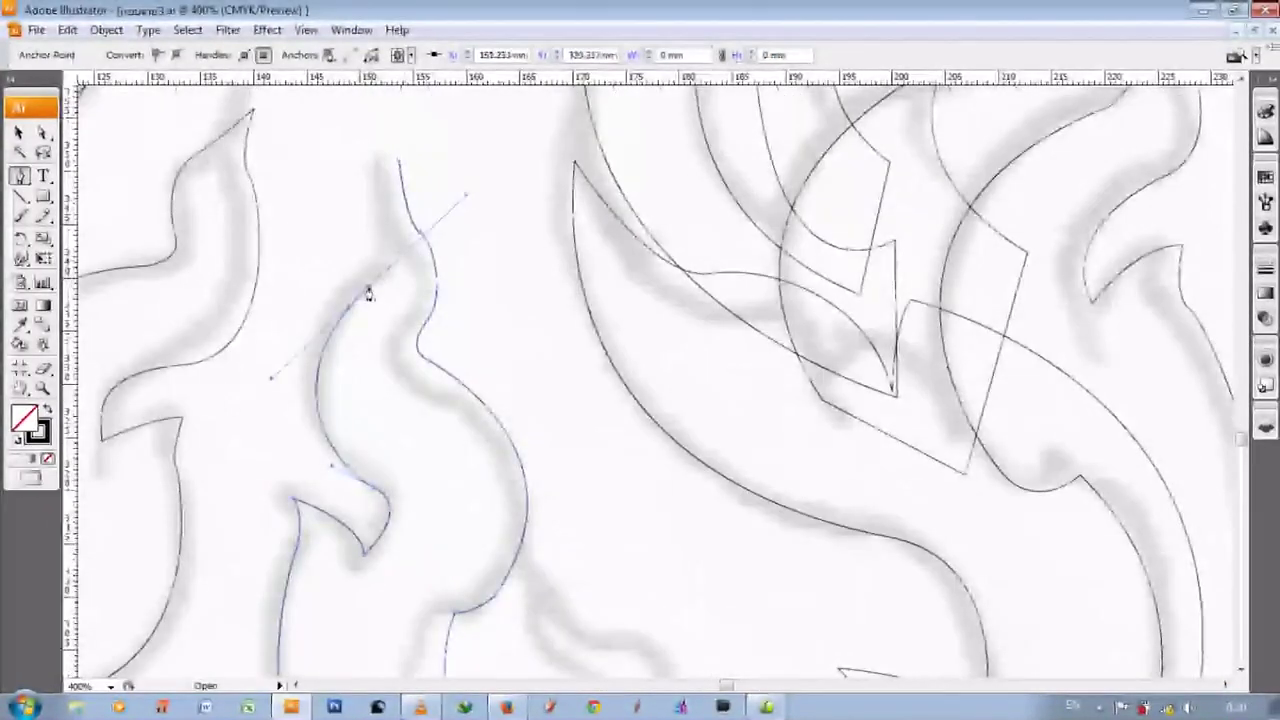
{"action": "scroll", "coordinate": [586, 343], "scroll_direction": "down", "scroll_amount": 7}
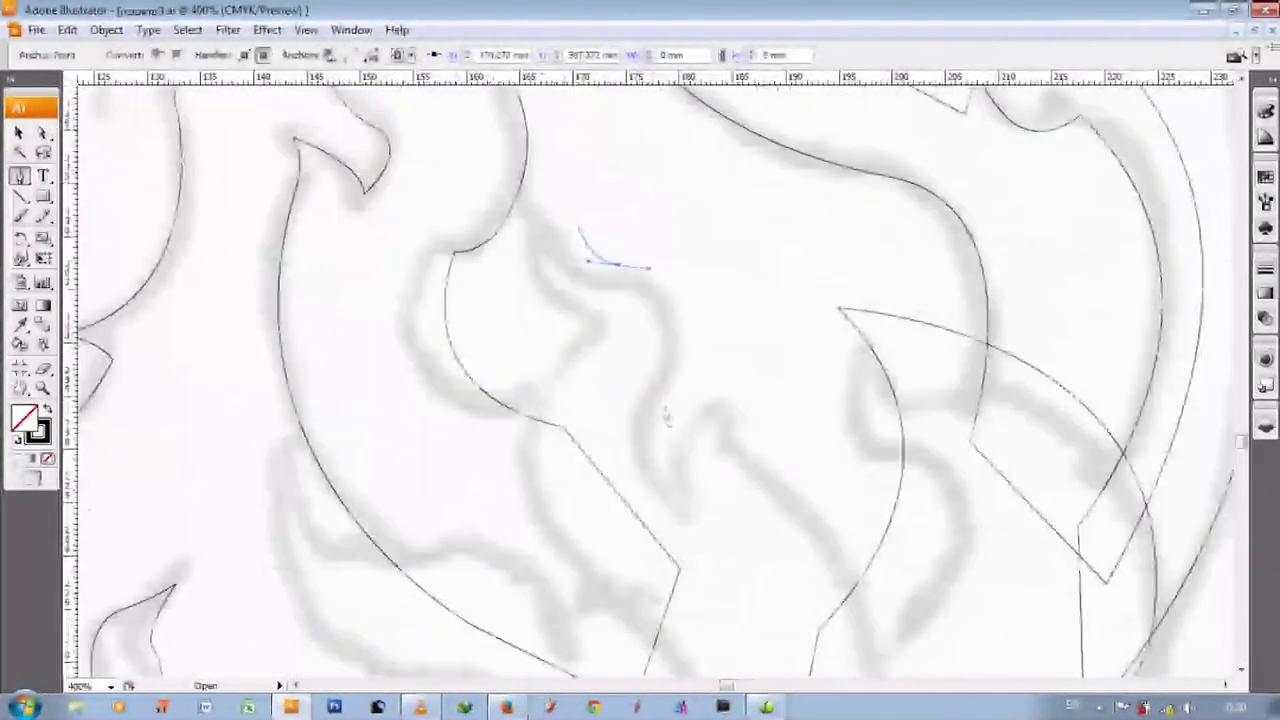
{"action": "left_click_drag", "start_coordinate": [690, 507], "coordinate": [775, 552]}
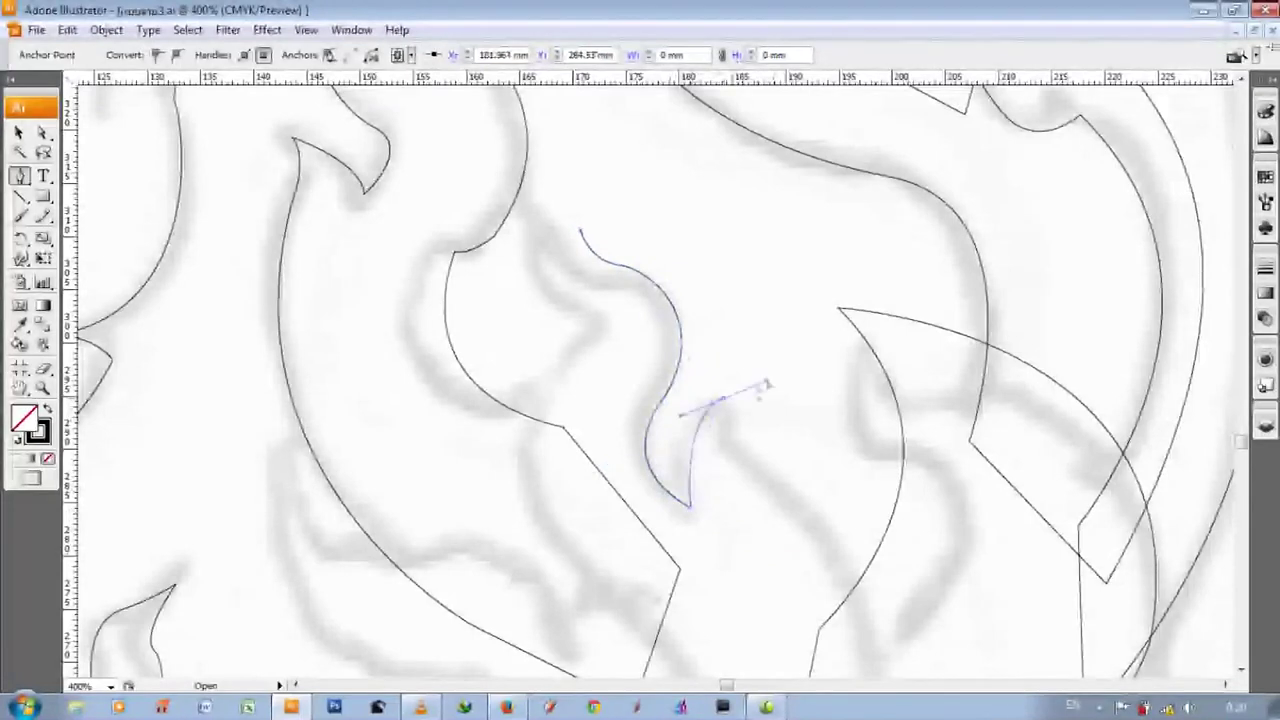
- Check the path in context, then add two more curved points on the leaf
{"action": "key", "text": "ctrl+1"}
{"action": "scroll", "coordinate": [726, 415], "scroll_direction": "down", "scroll_amount": 3}
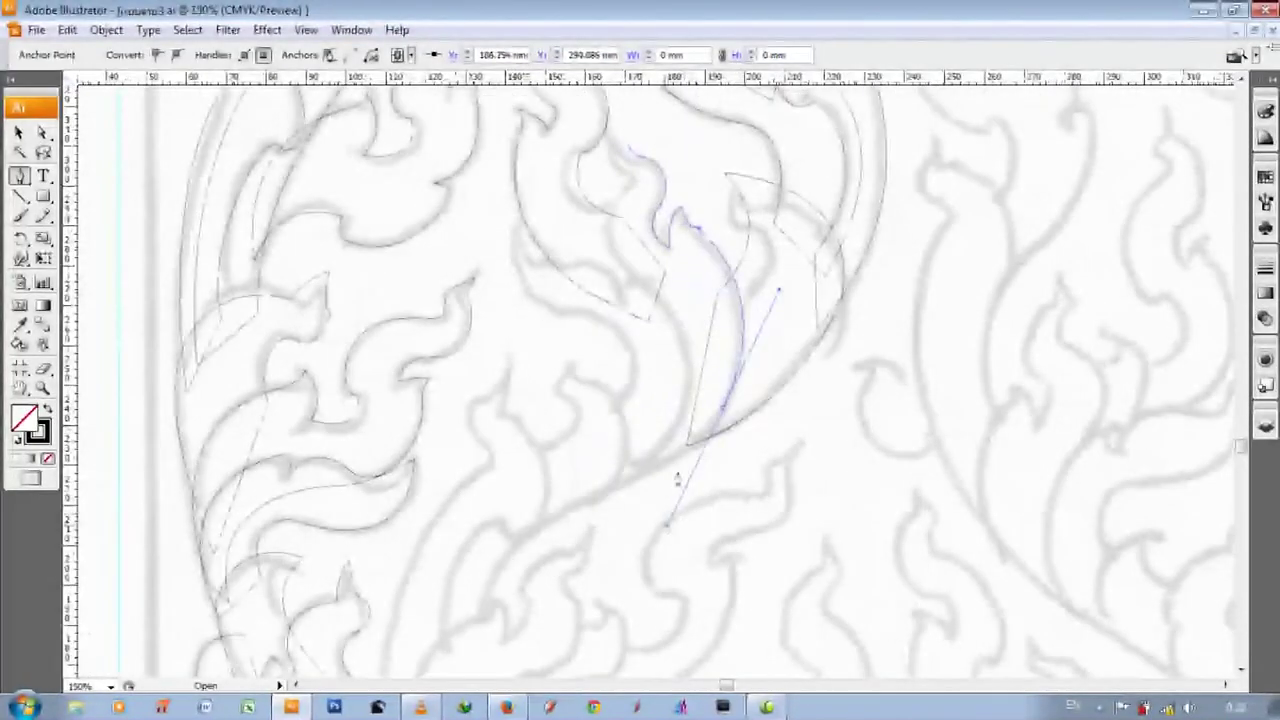
{"action": "scroll", "coordinate": [604, 490], "scroll_direction": "up", "scroll_amount": 1}
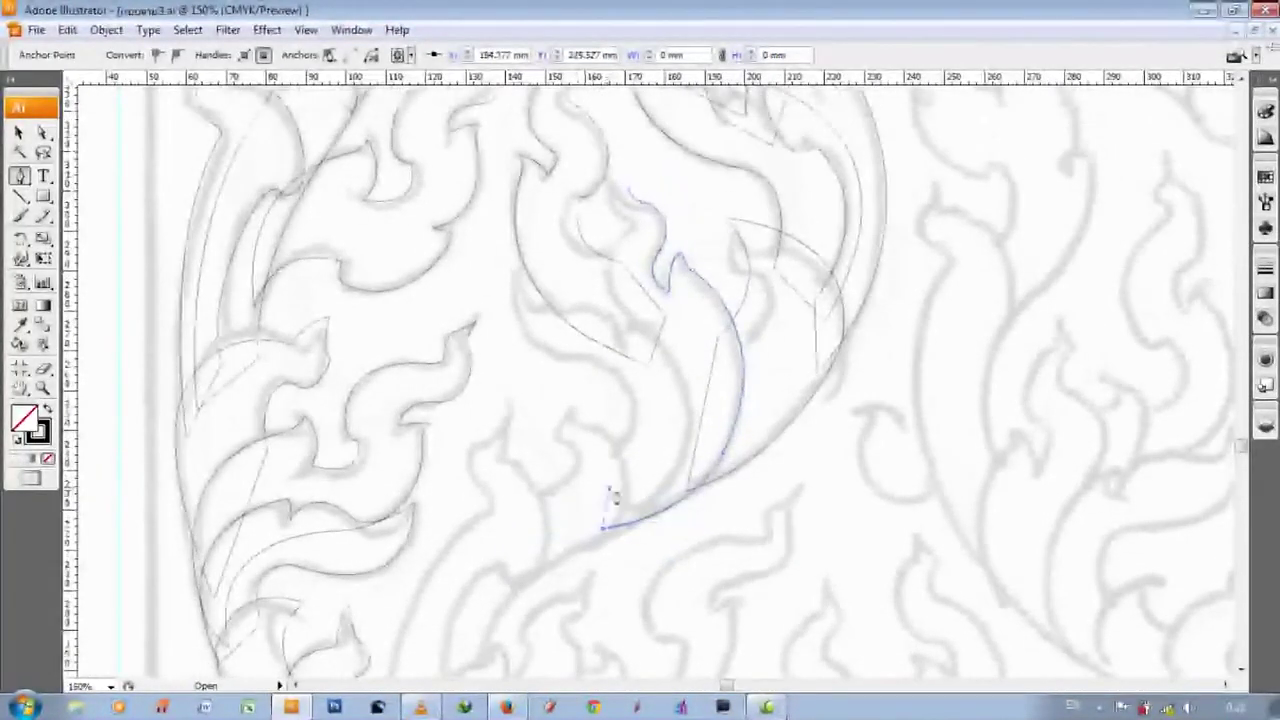
{"action": "scroll", "coordinate": [615, 420], "scroll_direction": "up", "scroll_amount": 1}
{"action": "key", "text": "ctrl+plus"}
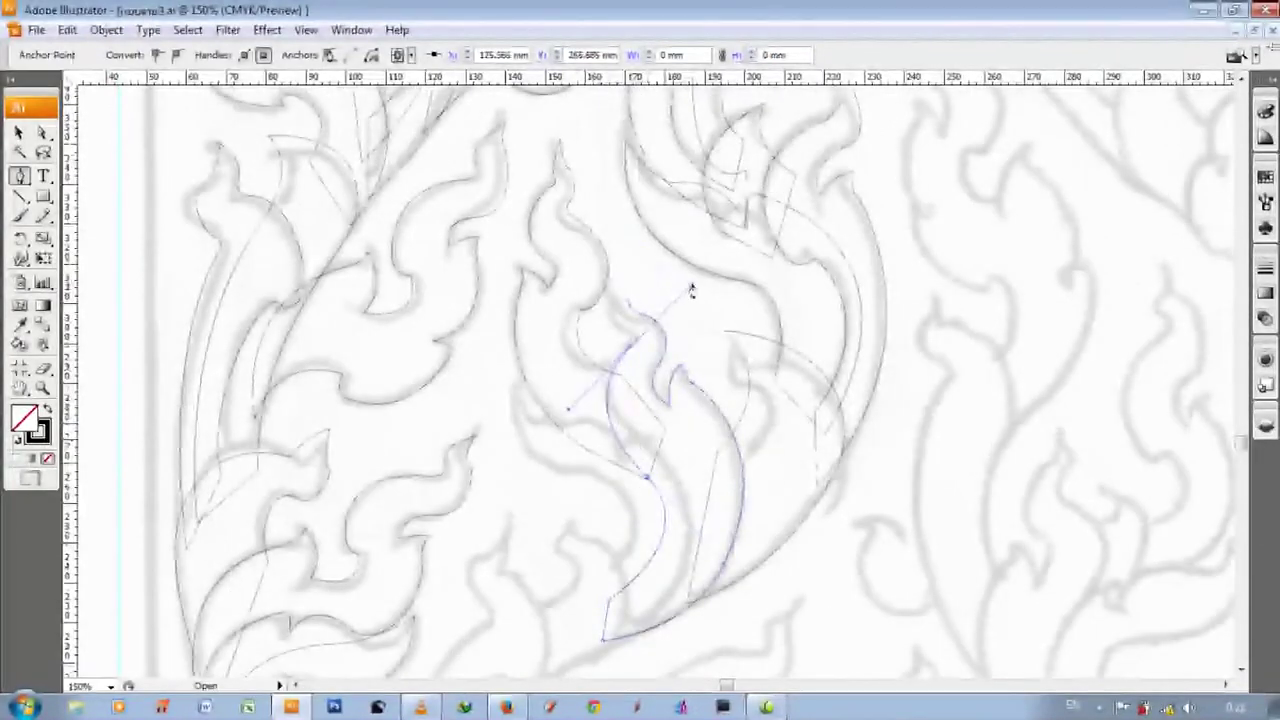
{"action": "key", "text": "ctrl+plus"}
{"action": "key", "text": "ctrl+plus"}
{"action": "scroll", "coordinate": [582, 258], "scroll_direction": "down", "scroll_amount": 1}
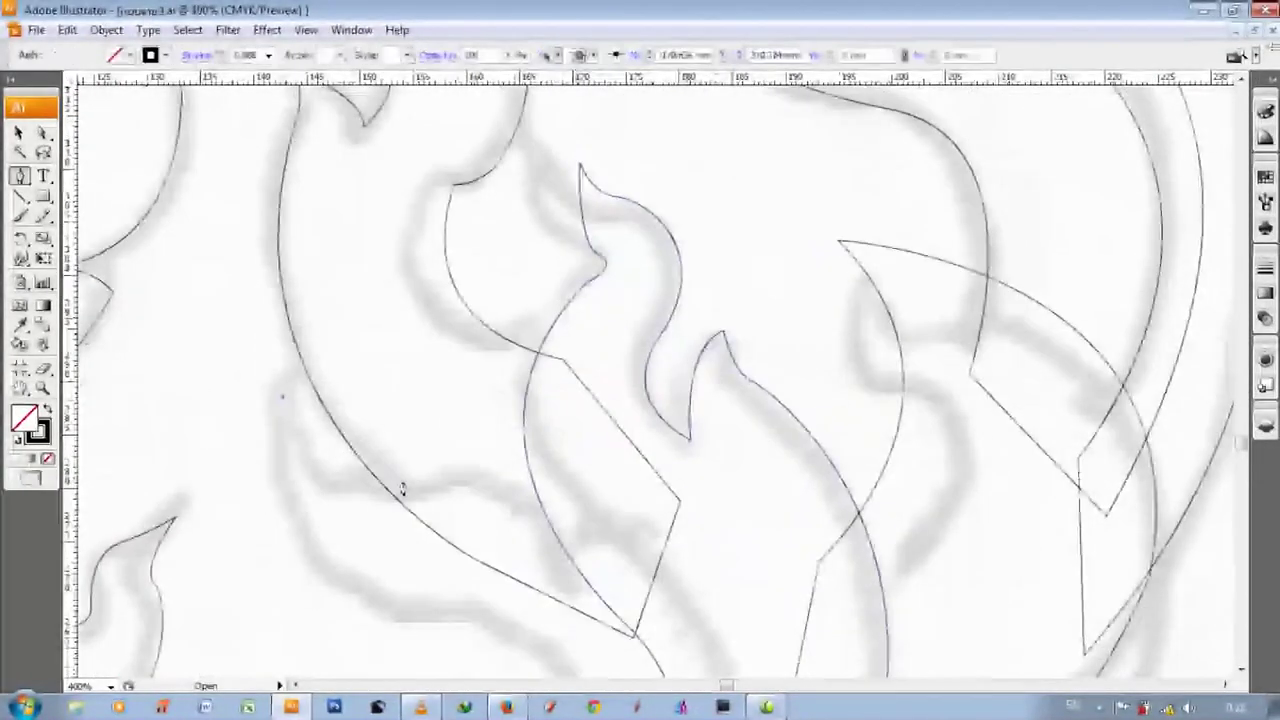
{"action": "scroll", "coordinate": [400, 480], "scroll_direction": "down", "scroll_amount": 1}
{"action": "left_click_drag", "start_coordinate": [385, 390], "coordinate": [453, 372]}
{"action": "left_click_drag", "start_coordinate": [579, 421], "coordinate": [603, 503]}
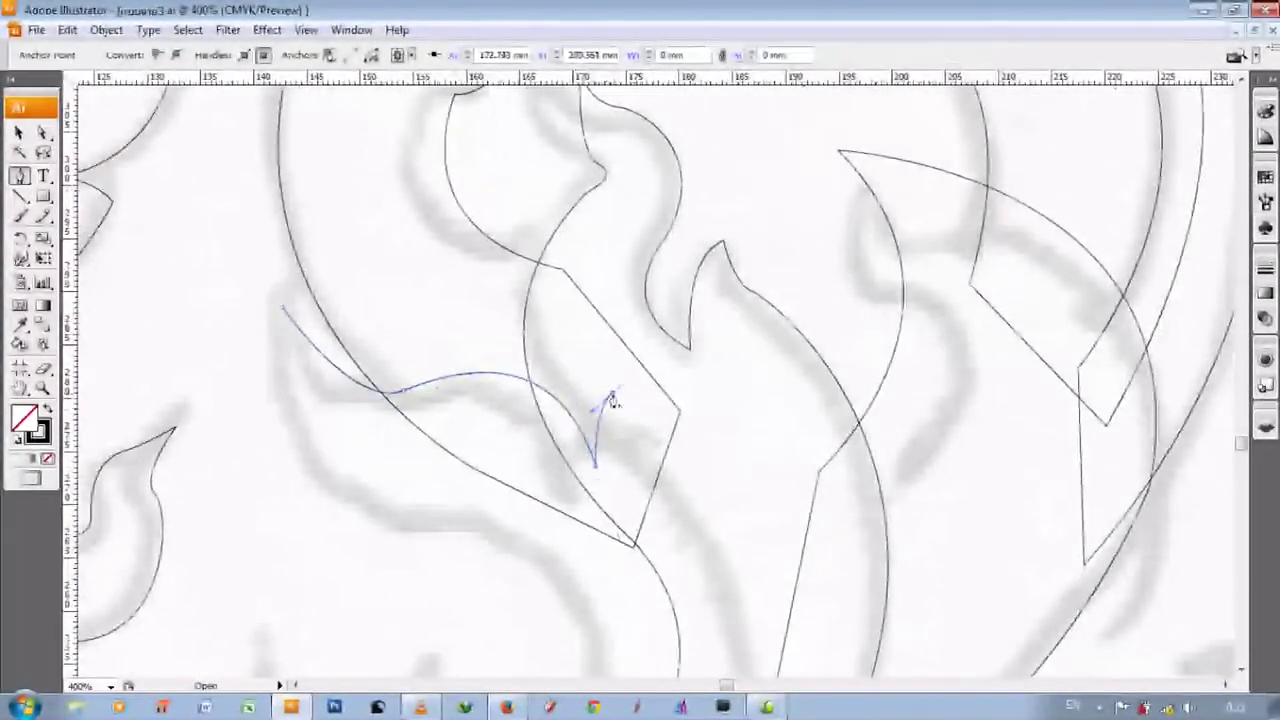
- Trace the flame tip with a curve, a corner at the tip, and a curve down its edge
{"action": "key", "text": "ctrl+minus"}
{"action": "key", "text": "ctrl+minus"}
{"action": "key", "text": "ctrl+minus"}
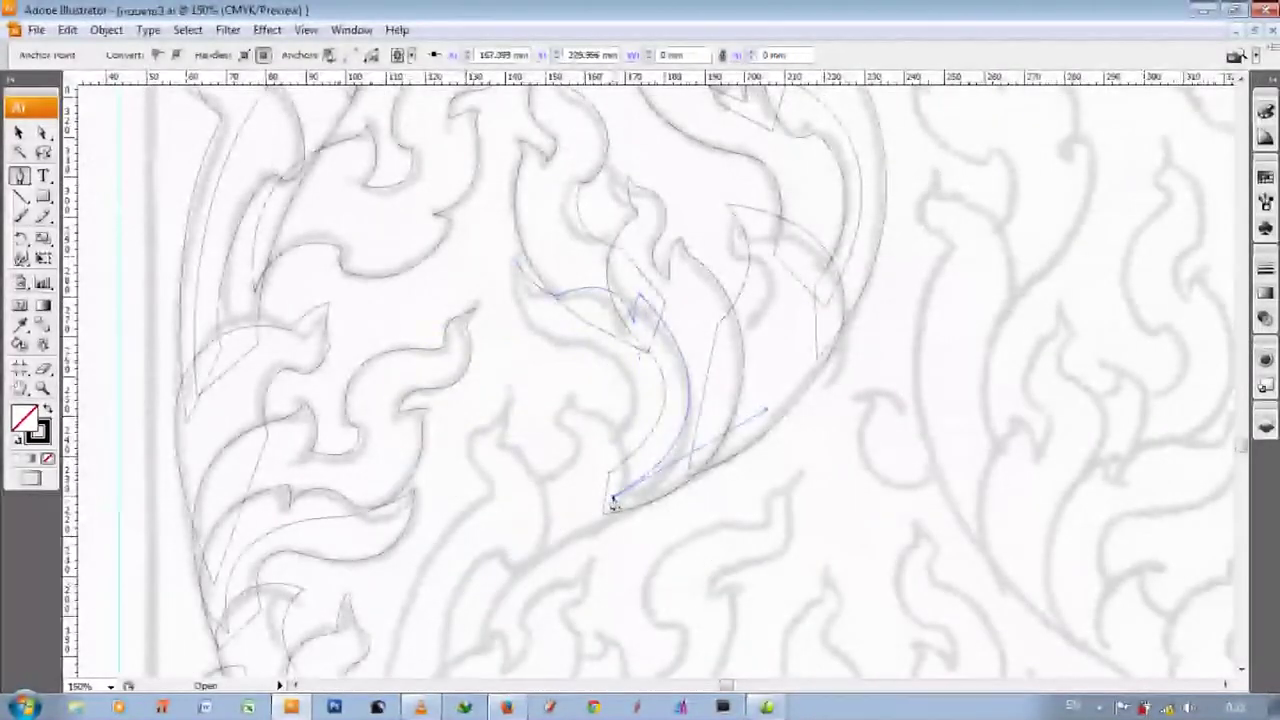
{"action": "key", "text": "ctrl+plus"}
{"action": "key", "text": "ctrl+plus"}
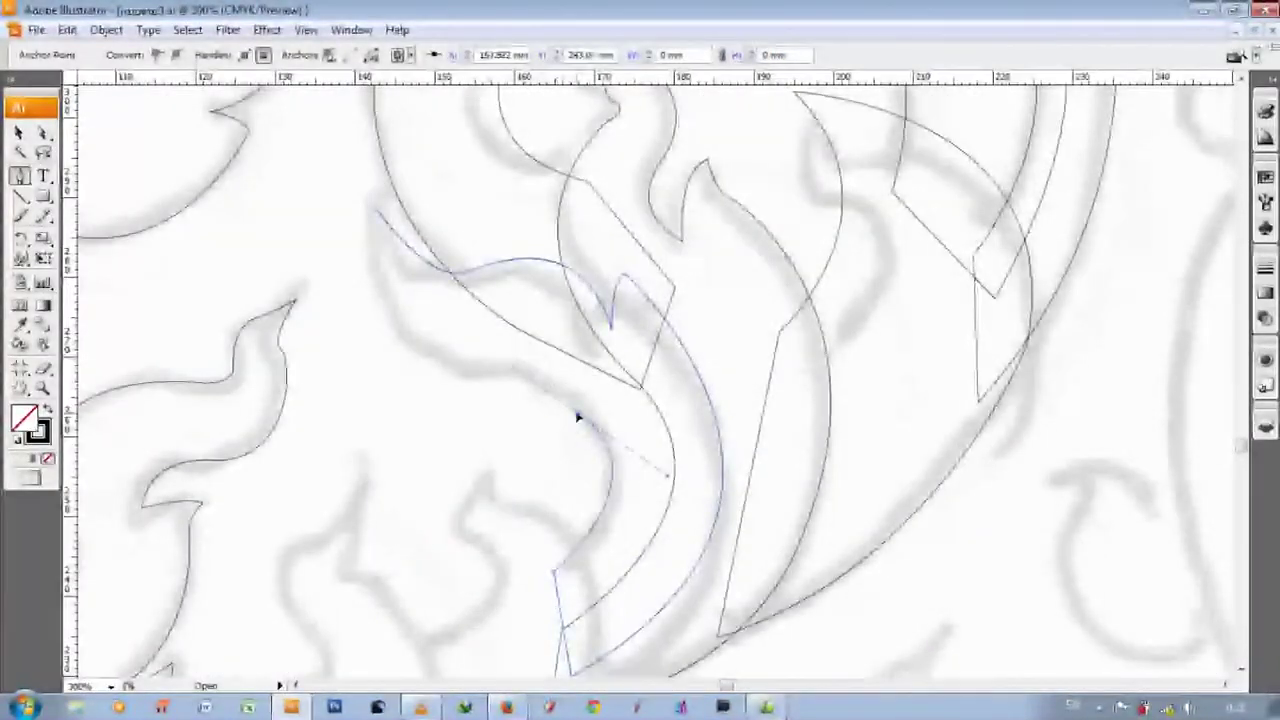
{"action": "scroll", "coordinate": [577, 416], "scroll_direction": "up", "scroll_amount": 1}
{"action": "left_click_drag", "start_coordinate": [375, 255], "coordinate": [345, 388]}
{"action": "left_click", "coordinate": [1187, 710]}
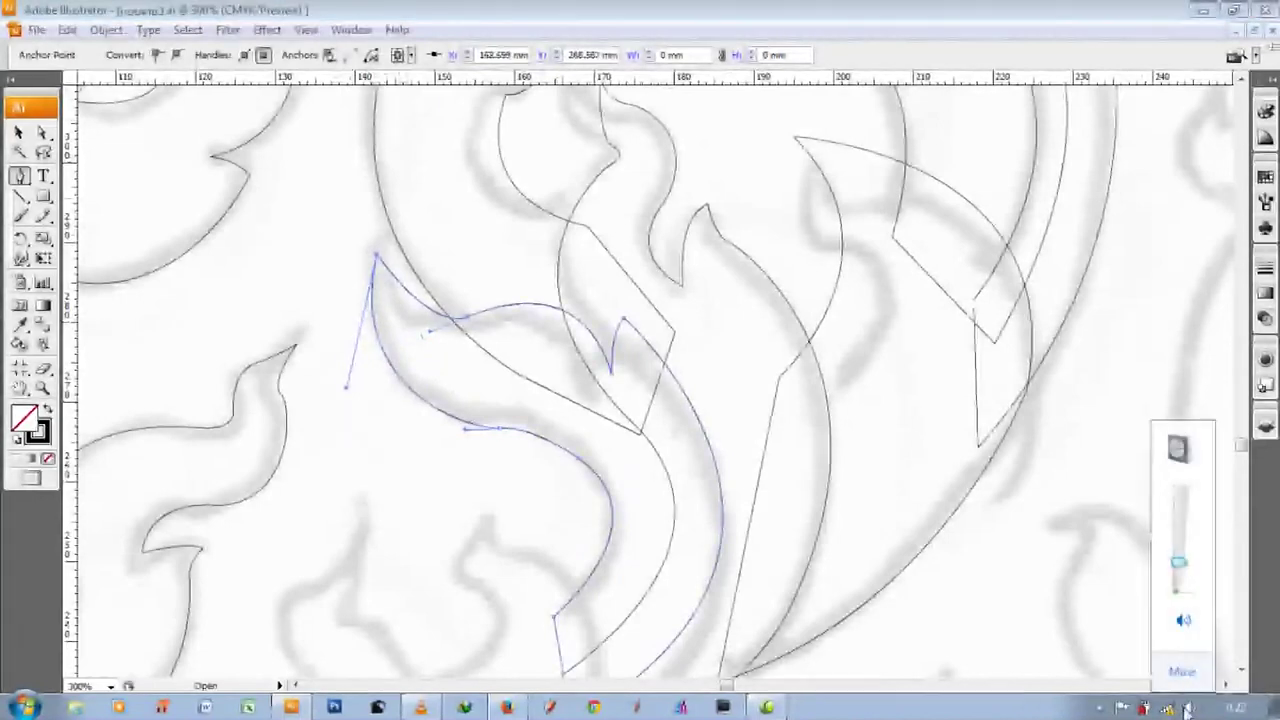
{"action": "scroll", "coordinate": [540, 260], "scroll_direction": "down", "scroll_amount": 5}
{"action": "left_click_drag", "start_coordinate": [505, 245], "coordinate": [509, 294]}
{"action": "scroll", "coordinate": [585, 405], "scroll_direction": "down", "scroll_amount": 1}
{"action": "left_click_drag", "start_coordinate": [585, 400], "coordinate": [520, 528]}
{"action": "scroll", "coordinate": [507, 466], "scroll_direction": "down", "scroll_amount": 2}
{"action": "key", "text": "ctrl+1"}
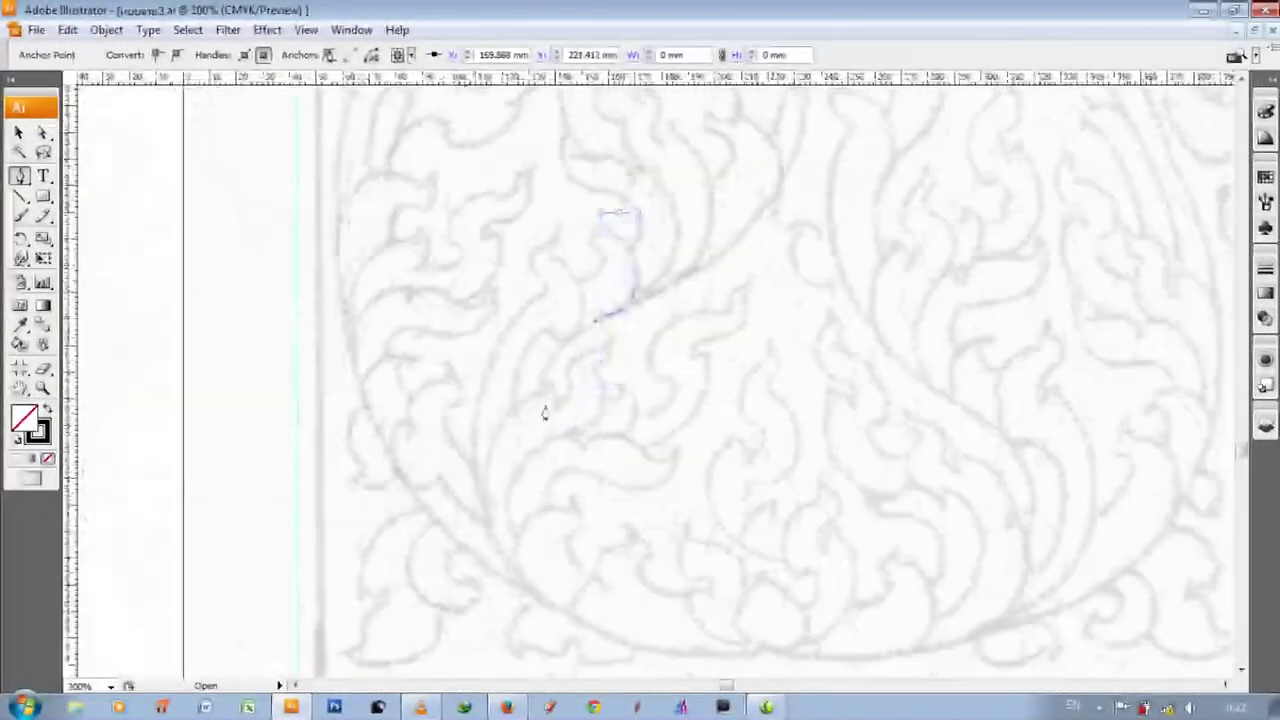
- Extend the outline path with two smooth curved points following the sketch line
{"action": "left_click", "coordinate": [499, 460]}
{"action": "scroll", "coordinate": [563, 362], "scroll_direction": "up", "scroll_amount": 1}
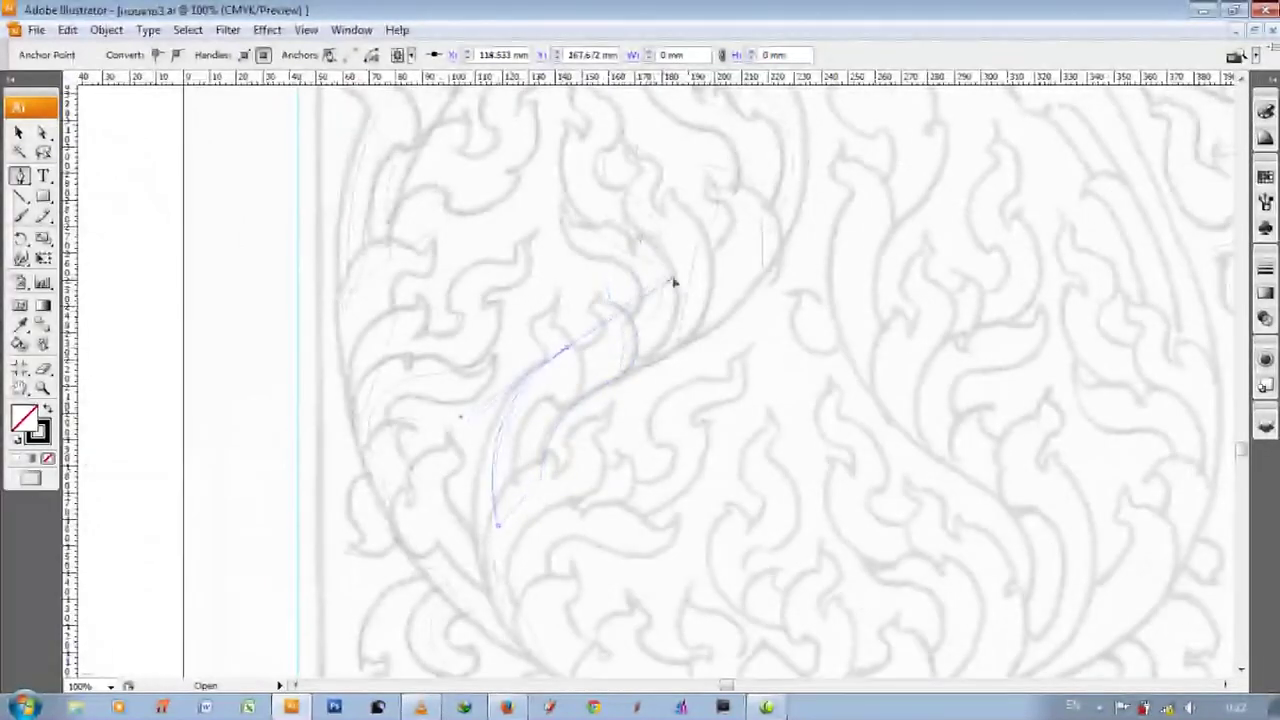
{"action": "key", "text": "ctrl+plus"}
{"action": "key", "text": "ctrl+plus"}
{"action": "key", "text": "ctrl+plus"}
{"action": "left_click_drag", "start_coordinate": [458, 324], "coordinate": [470, 316]}
{"action": "scroll", "coordinate": [487, 248], "scroll_direction": "down", "scroll_amount": 2}
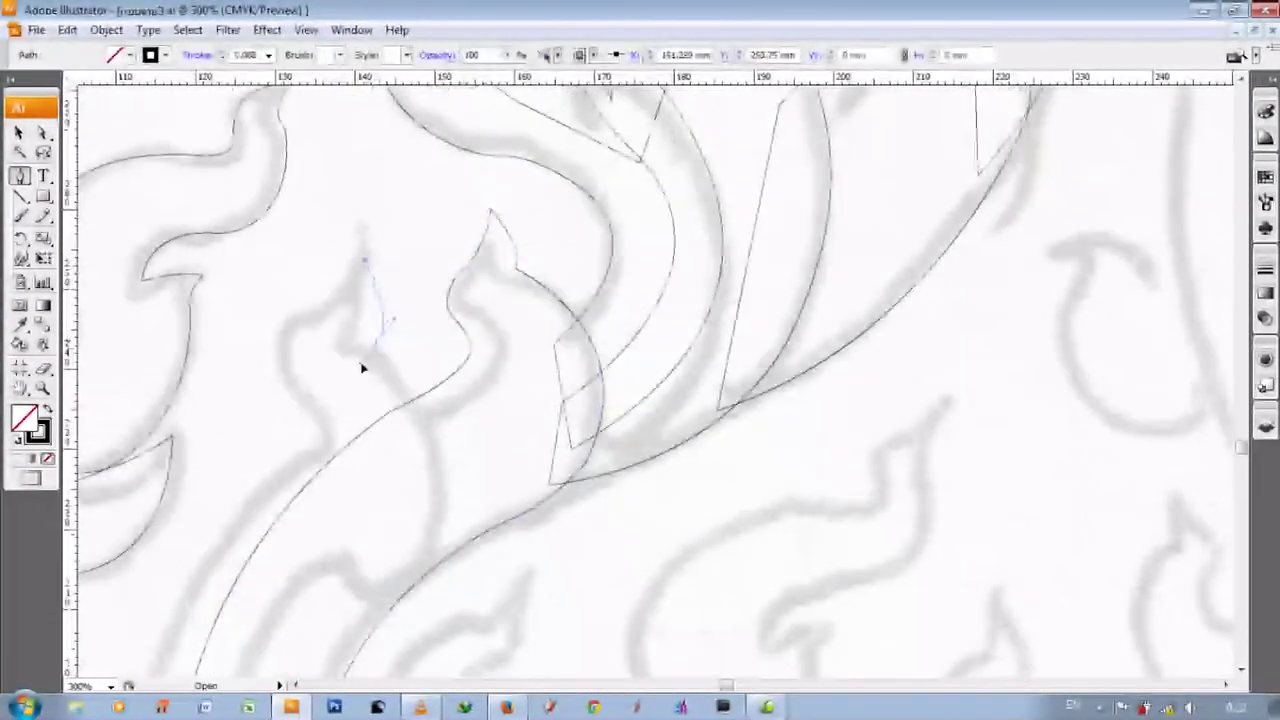
{"action": "scroll", "coordinate": [447, 460], "scroll_direction": "down", "scroll_amount": 2}
{"action": "left_click_drag", "start_coordinate": [381, 498], "coordinate": [320, 511]}
{"action": "scroll", "coordinate": [345, 483], "scroll_direction": "down", "scroll_amount": 2}
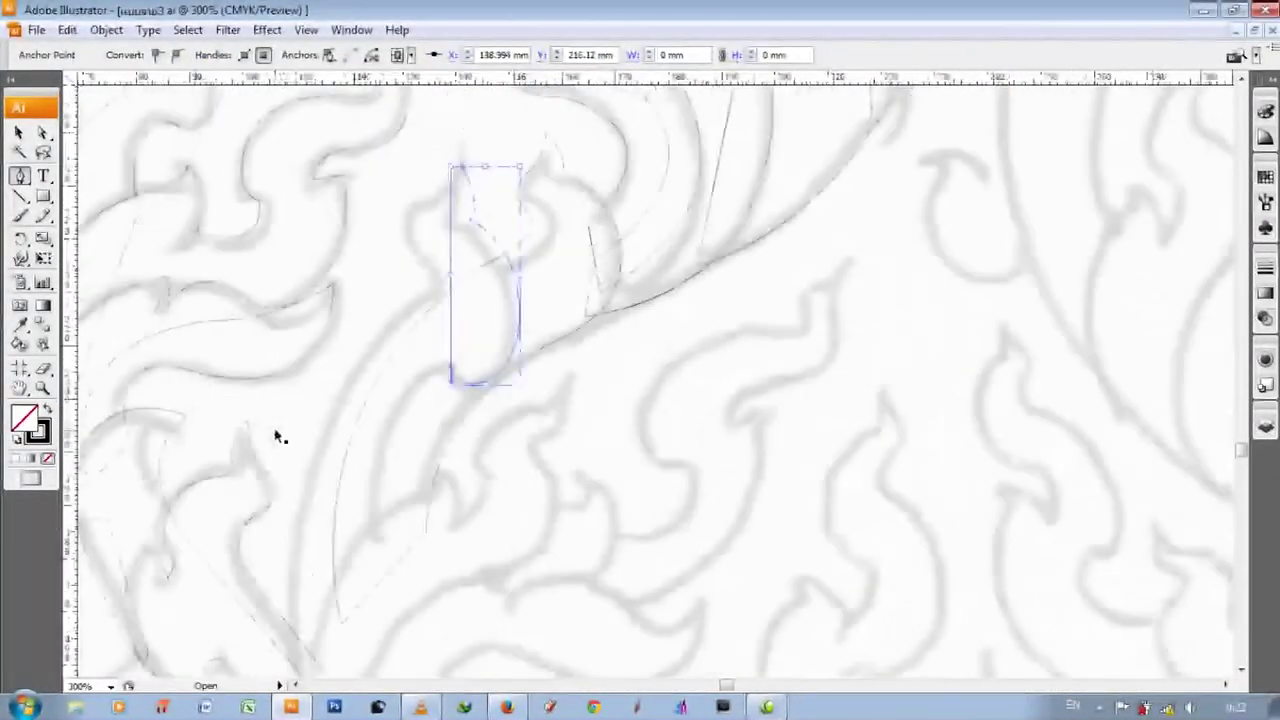
{"action": "scroll", "coordinate": [408, 522], "scroll_direction": "down", "scroll_amount": 1}
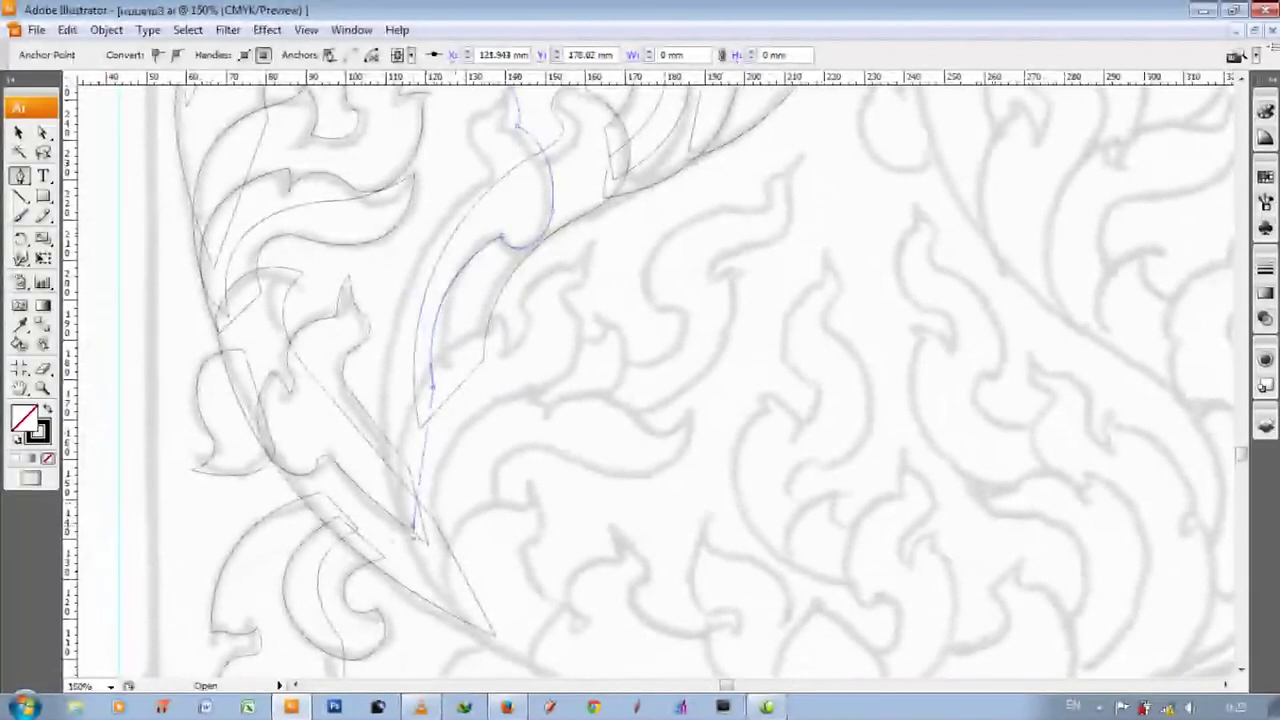
{"action": "scroll", "coordinate": [440, 450], "scroll_direction": "down", "scroll_amount": 1}
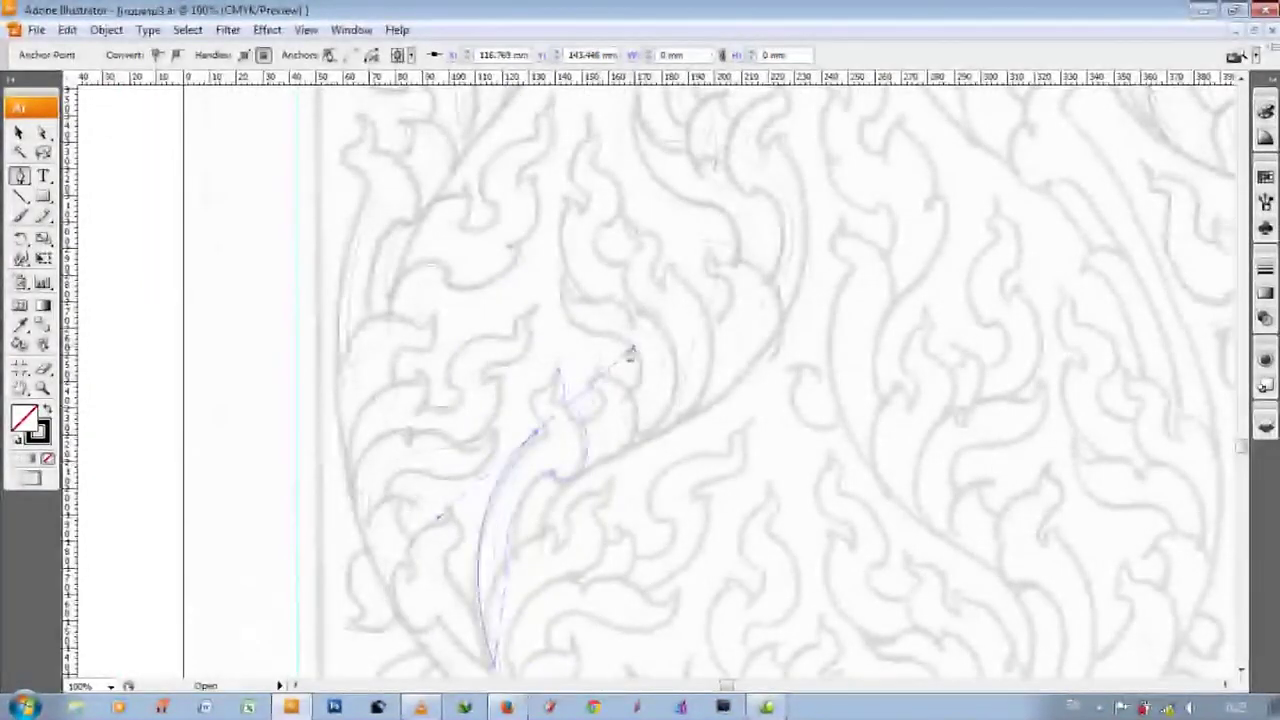
{"action": "scroll", "coordinate": [540, 400], "scroll_direction": "up", "scroll_amount": 1}
{"action": "scroll", "coordinate": [457, 449], "scroll_direction": "up", "scroll_amount": 2}
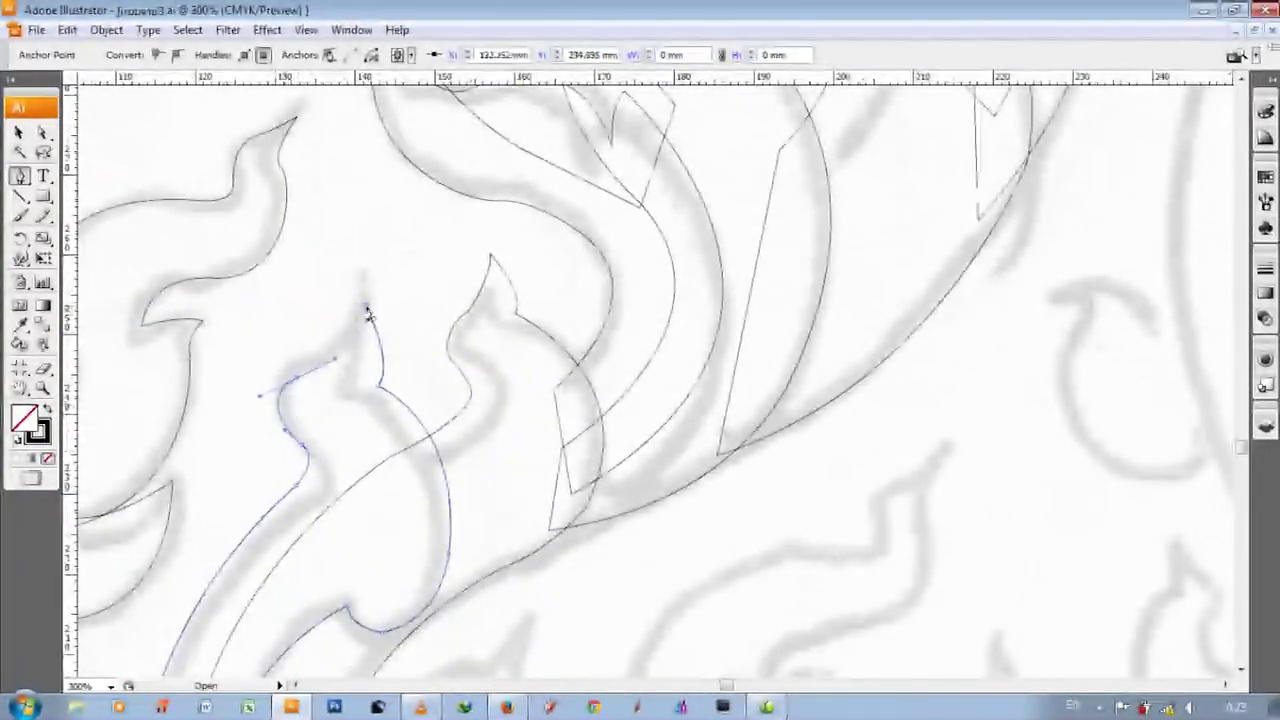
{"action": "scroll", "coordinate": [523, 366], "scroll_direction": "down", "scroll_amount": 4}
{"action": "scroll", "coordinate": [894, 471], "scroll_direction": "right", "scroll_amount": 5}
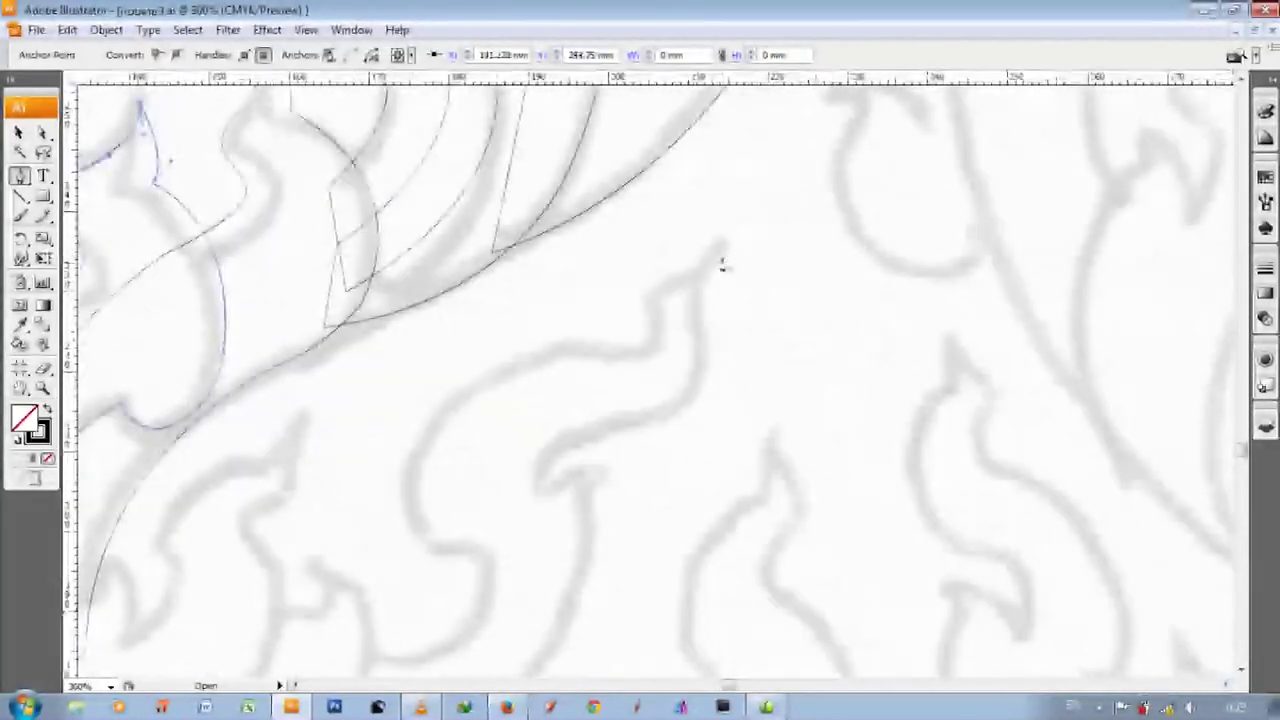
- Start a new flame-lobe outline with curves, a corner point and a straight vertical segment
{"action": "left_click", "coordinate": [720, 260]}
{"action": "left_click_drag", "start_coordinate": [626, 435], "coordinate": [530, 431]}
{"action": "left_click", "coordinate": [533, 513]}
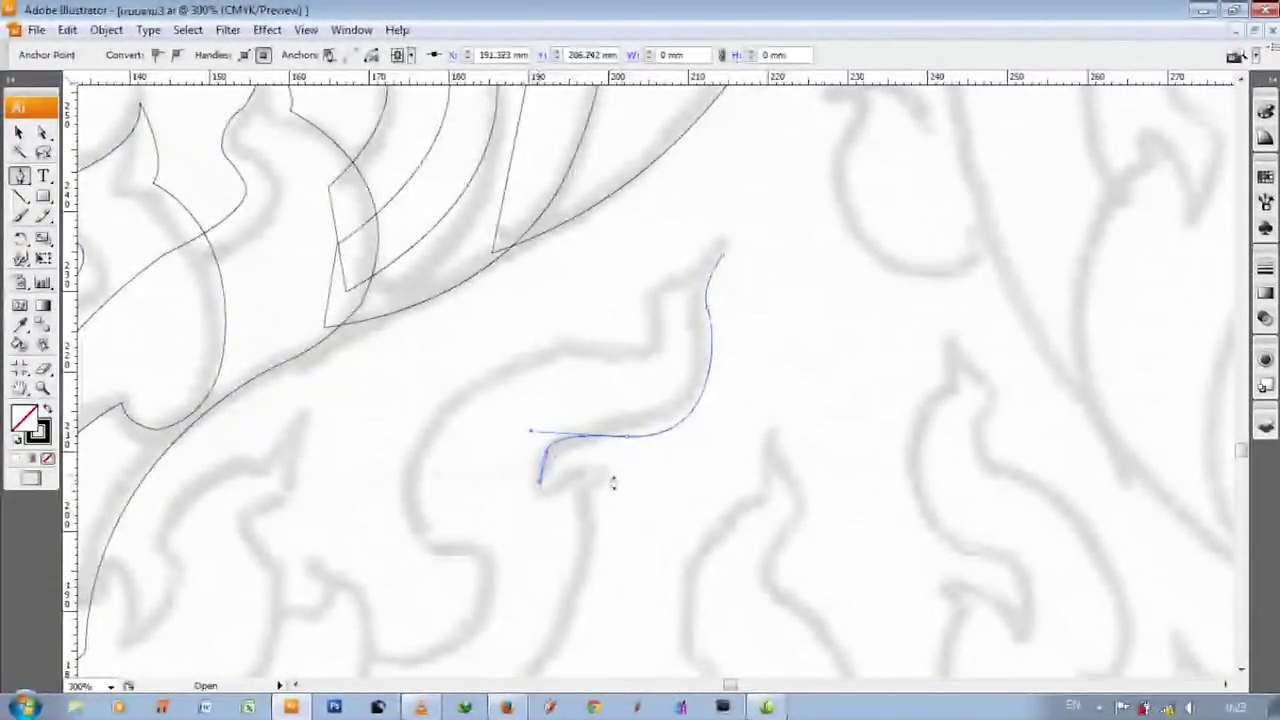
{"action": "scroll", "coordinate": [597, 535], "scroll_direction": "down", "scroll_amount": 6}
{"action": "scroll", "coordinate": [597, 535], "scroll_direction": "left", "scroll_amount": 5}
{"action": "left_click_drag", "start_coordinate": [700, 476], "coordinate": [873, 456]}
{"action": "left_click", "coordinate": [527, 365]}
- Curve the outline through the flame tip and back down the lobe
{"action": "scroll", "coordinate": [527, 365], "scroll_direction": "up", "scroll_amount": 2}
{"action": "left_click_drag", "start_coordinate": [680, 362], "coordinate": [697, 432]}
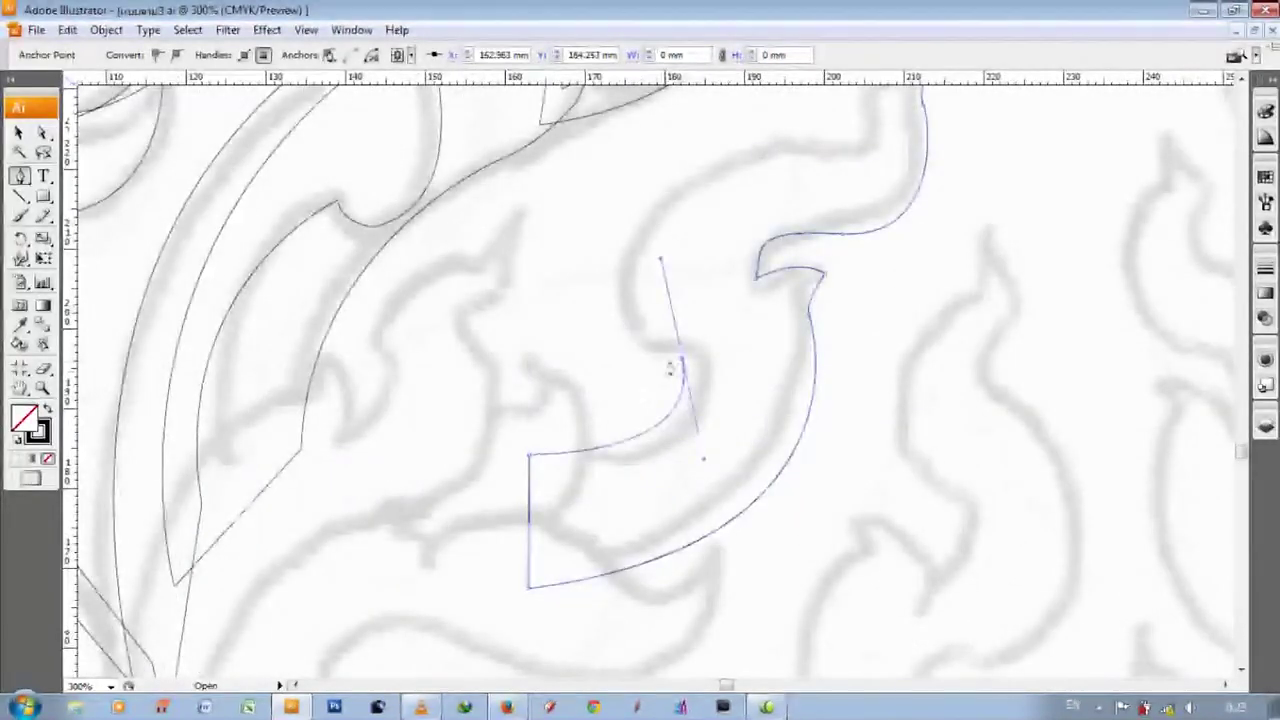
{"action": "scroll", "coordinate": [557, 491], "scroll_direction": "up", "scroll_amount": 3}
{"action": "scroll", "coordinate": [834, 357], "scroll_direction": "up", "scroll_amount": 2}
{"action": "left_click_drag", "start_coordinate": [834, 352], "coordinate": [1130, 342]}
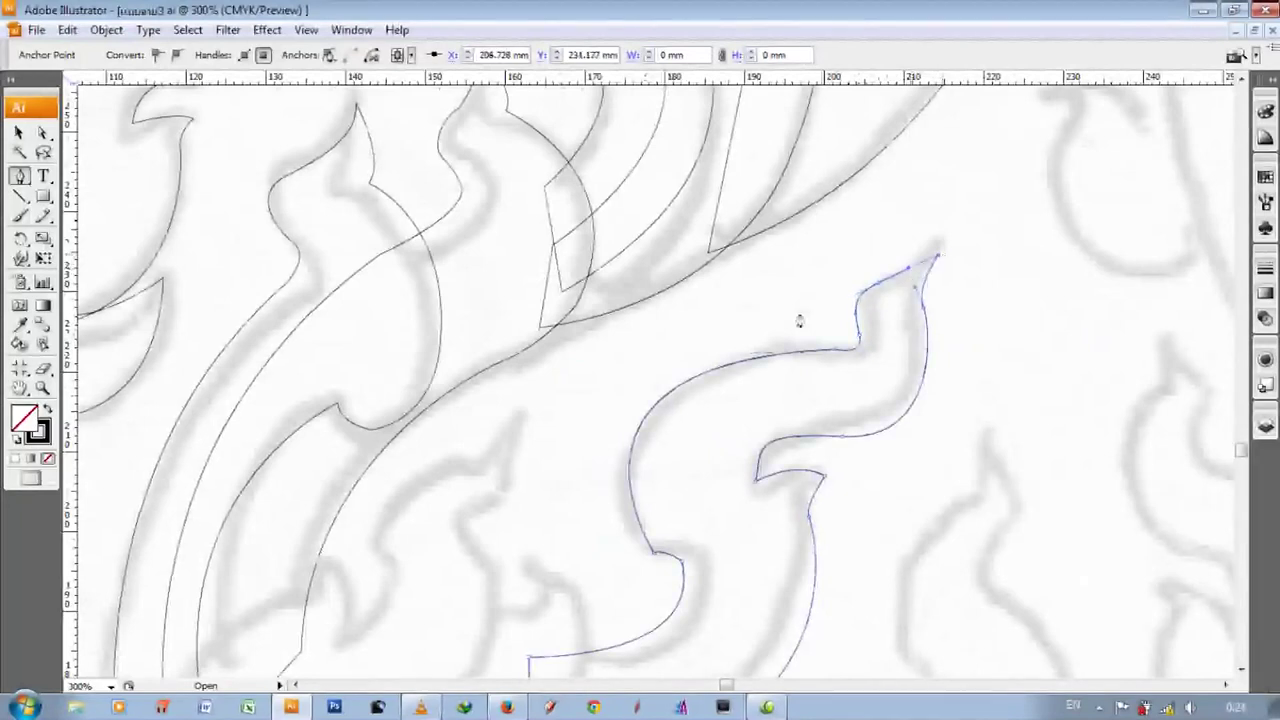
{"action": "scroll", "coordinate": [799, 320], "scroll_direction": "down", "scroll_amount": 7}
{"action": "left_click_drag", "start_coordinate": [546, 398], "coordinate": [430, 488]}
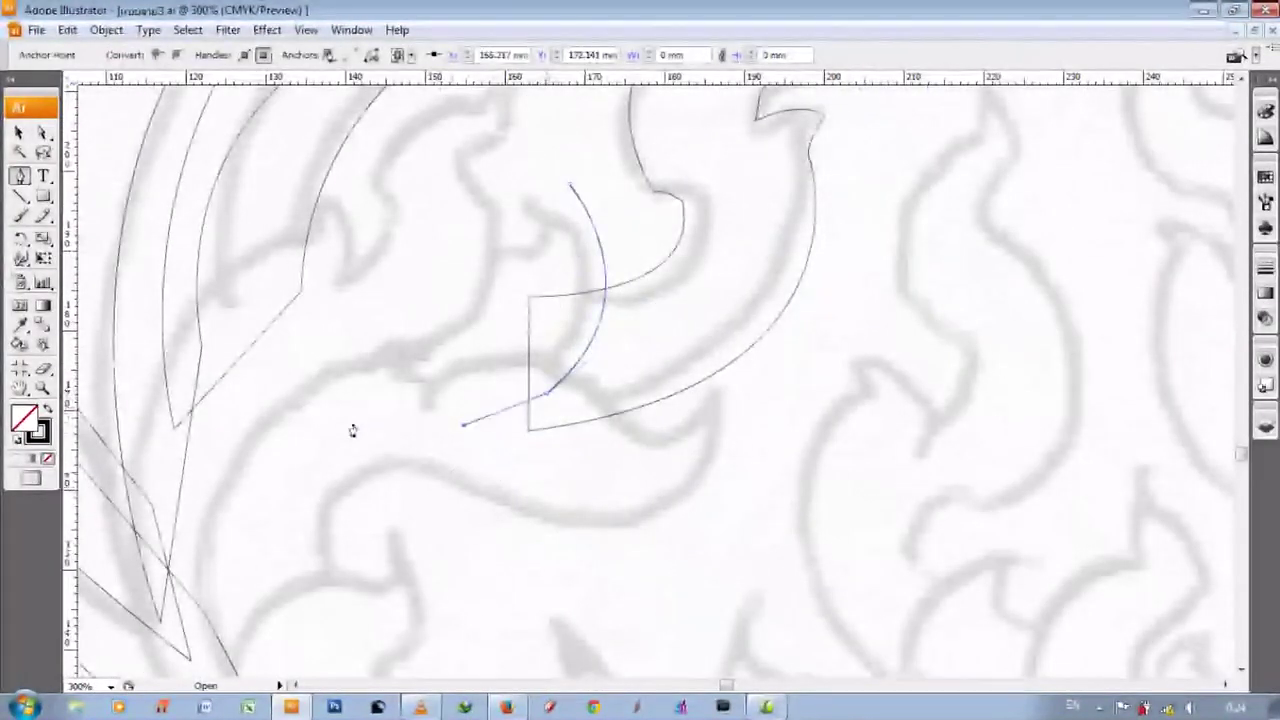
- Start the next lobe's outline with two corner points
{"action": "scroll", "coordinate": [587, 303], "scroll_direction": "up", "scroll_amount": 2}
{"action": "left_click", "coordinate": [489, 285]}
{"action": "scroll", "coordinate": [480, 300], "scroll_direction": "down", "scroll_amount": 4}
{"action": "left_click", "coordinate": [406, 326]}
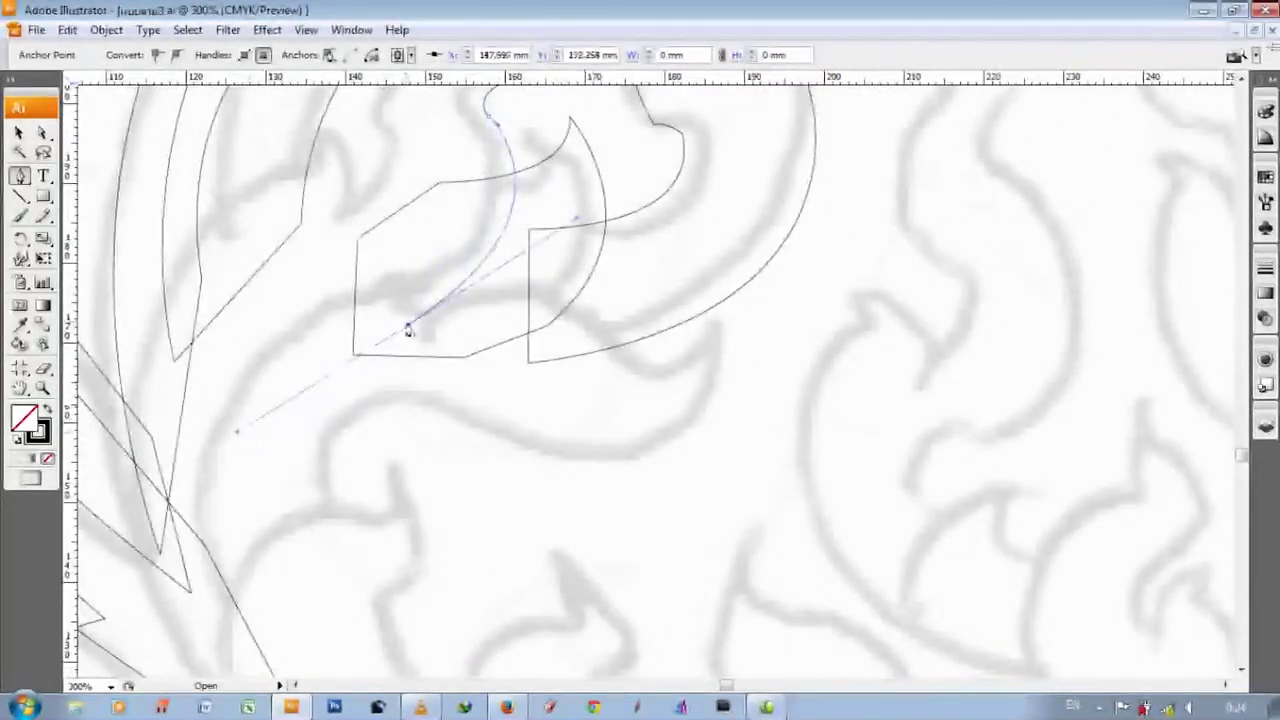
{"action": "scroll", "coordinate": [263, 343], "scroll_direction": "down", "scroll_amount": 2}
{"action": "scroll", "coordinate": [395, 405], "scroll_direction": "down", "scroll_amount": 1}
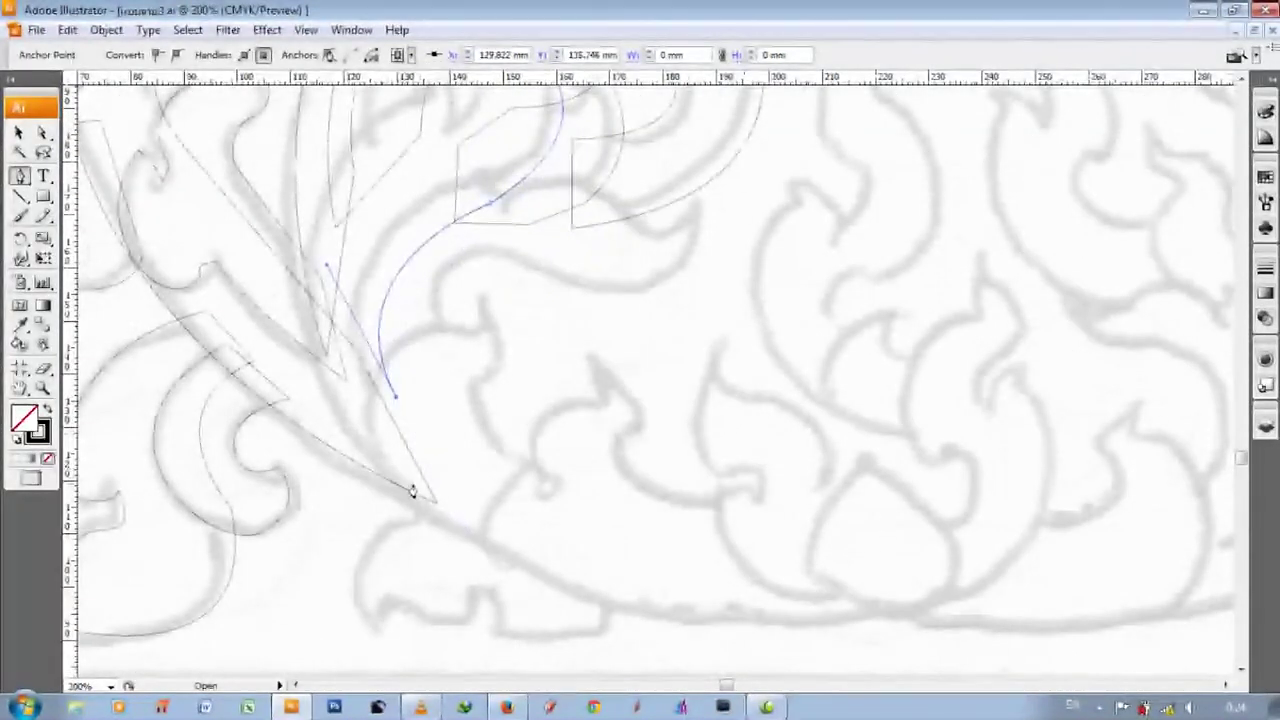
- Extend the traced leaf outline with a smooth anchor along its curve
{"action": "scroll", "coordinate": [300, 529], "scroll_direction": "up", "scroll_amount": 2}
{"action": "scroll", "coordinate": [429, 300], "scroll_direction": "up", "scroll_amount": 2}
{"action": "mouse_move", "coordinate": [429, 297]}
{"action": "left_mouse_down"}
{"action": "mouse_move", "coordinate": [700, 120]}
{"action": "mouse_move", "coordinate": [700, 103]}
{"action": "left_mouse_up"}
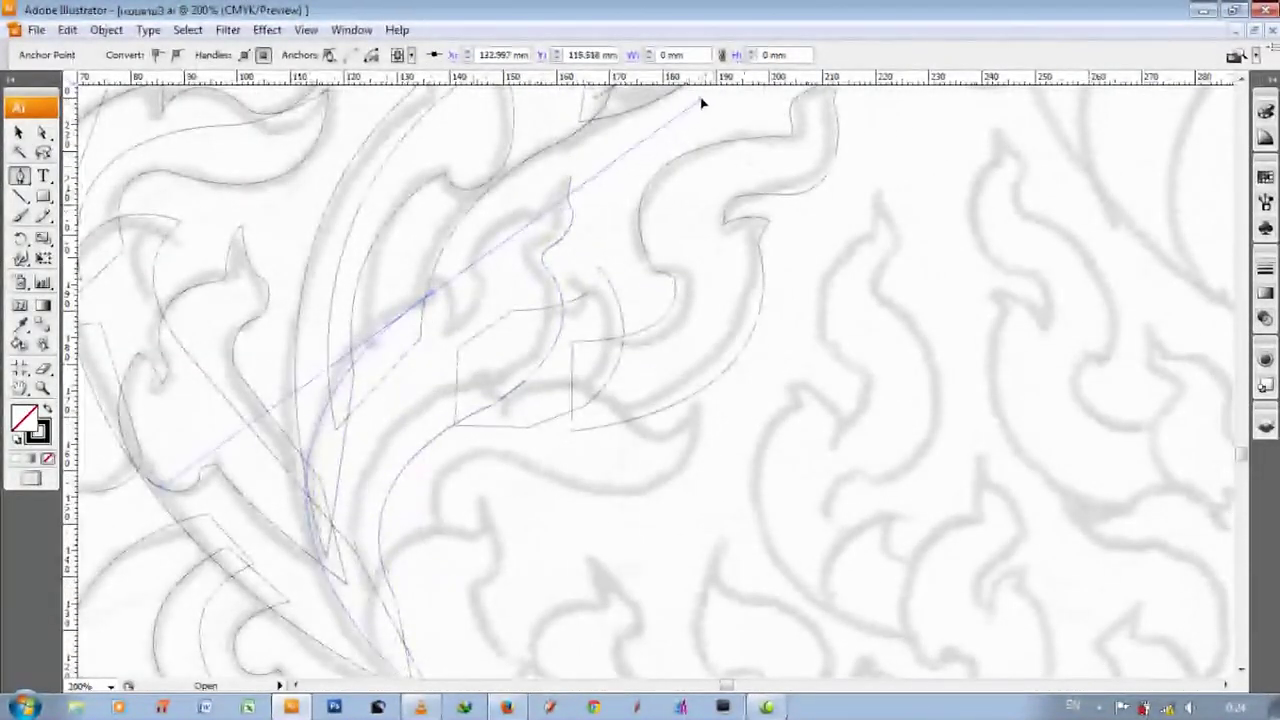
{"action": "key", "text": "ctrl+equal"}
{"action": "key", "text": "ctrl+equal"}
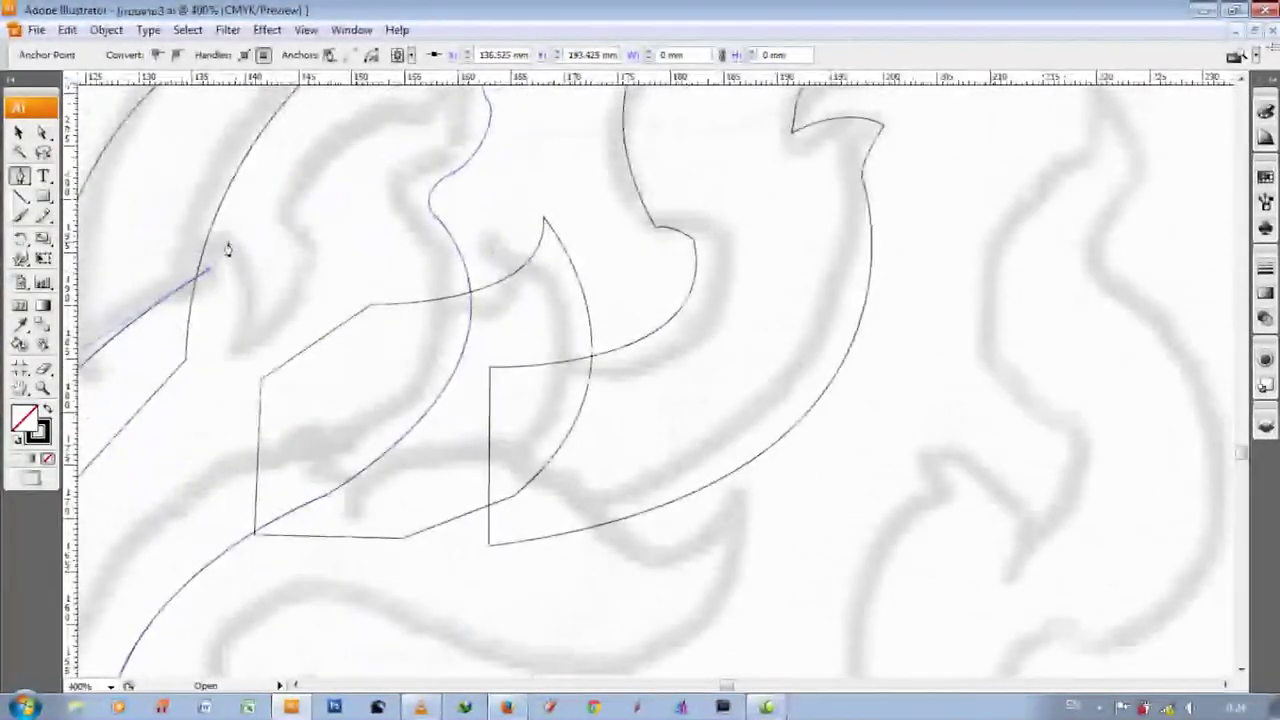
{"action": "scroll", "coordinate": [256, 352], "scroll_direction": "up", "scroll_amount": 3}
{"action": "left_click_drag", "start_coordinate": [305, 398], "coordinate": [330, 428]}
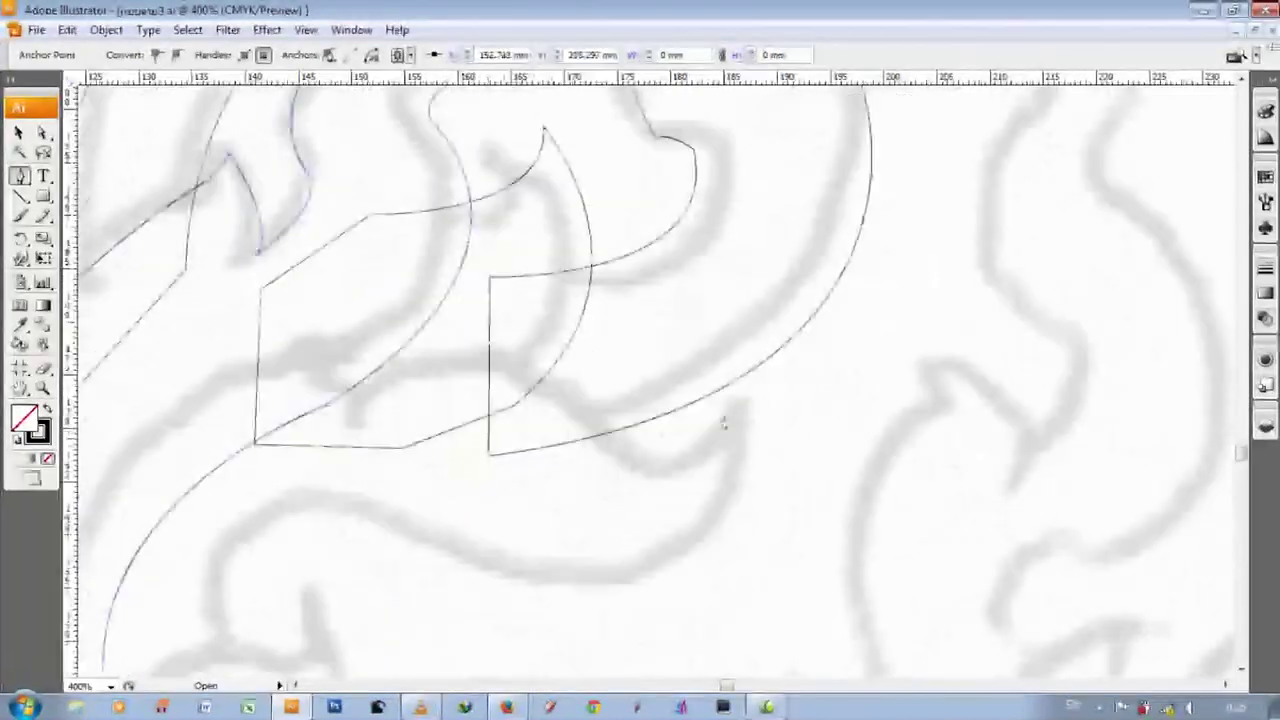
- Start a new wavy outline path across the leaf, bending it downward
{"action": "scroll", "coordinate": [486, 177], "scroll_direction": "down", "scroll_amount": 5}
{"action": "left_click", "coordinate": [738, 400]}
{"action": "left_click_drag", "start_coordinate": [593, 418], "coordinate": [515, 348]}
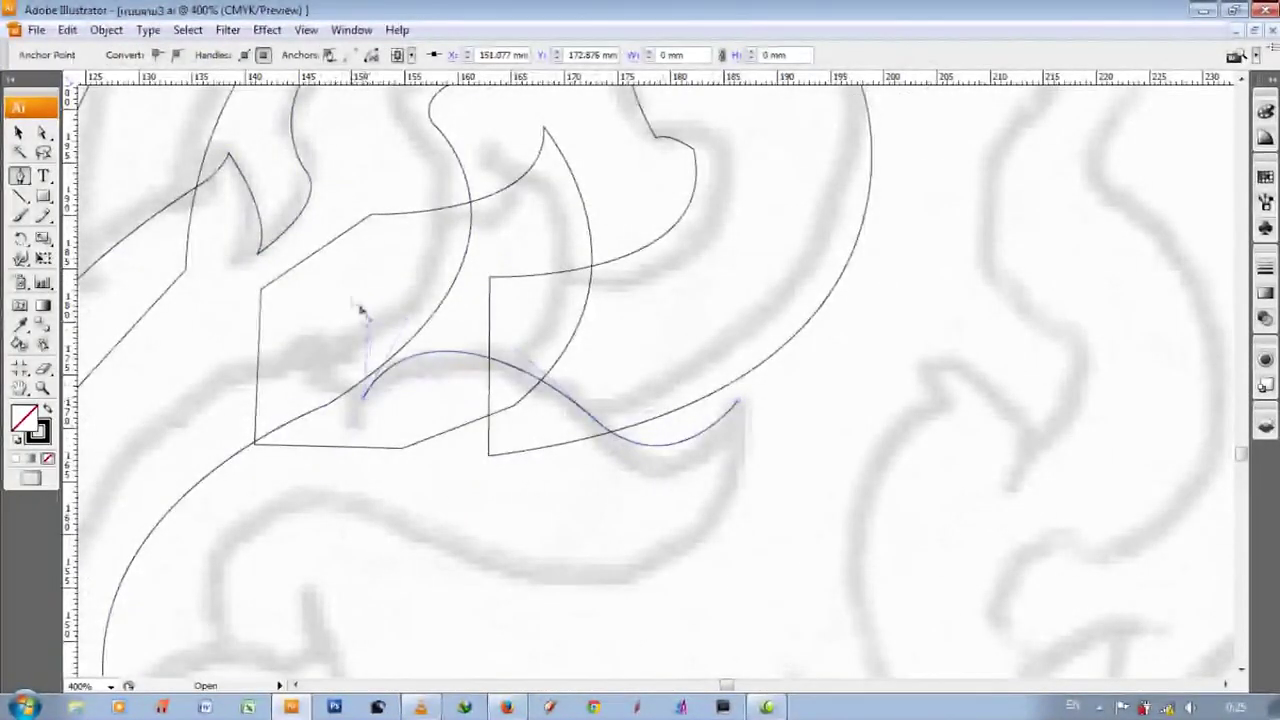
{"action": "key", "text": "ctrl+minus"}
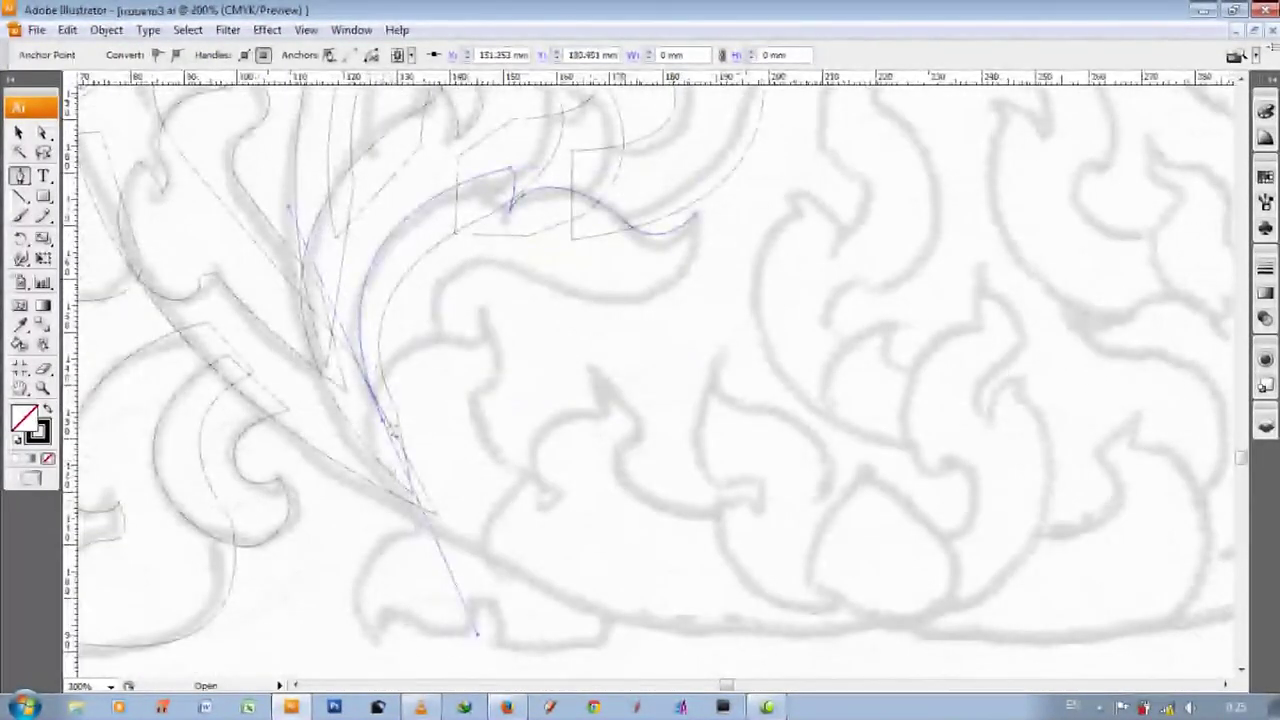
{"action": "key", "text": "ctrl+plus"}
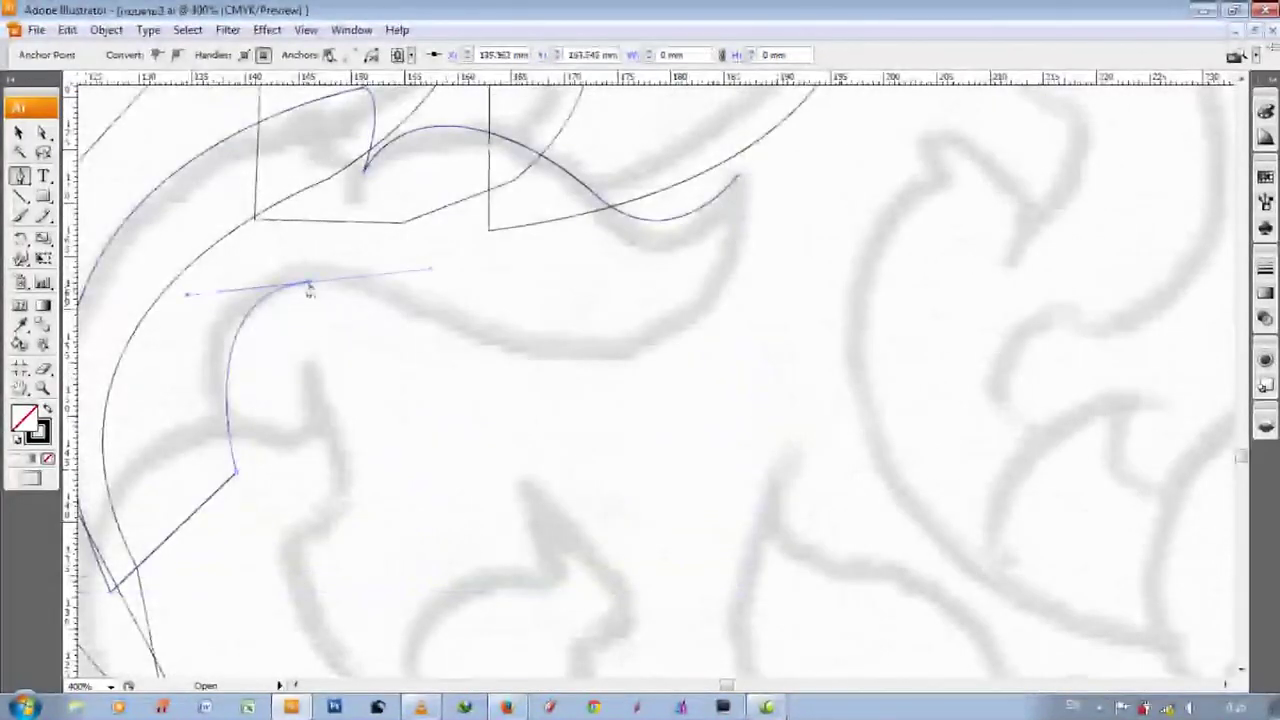
{"action": "scroll", "coordinate": [451, 341], "scroll_direction": "up", "scroll_amount": 4}
{"action": "left_click_drag", "start_coordinate": [737, 357], "coordinate": [737, 574]}
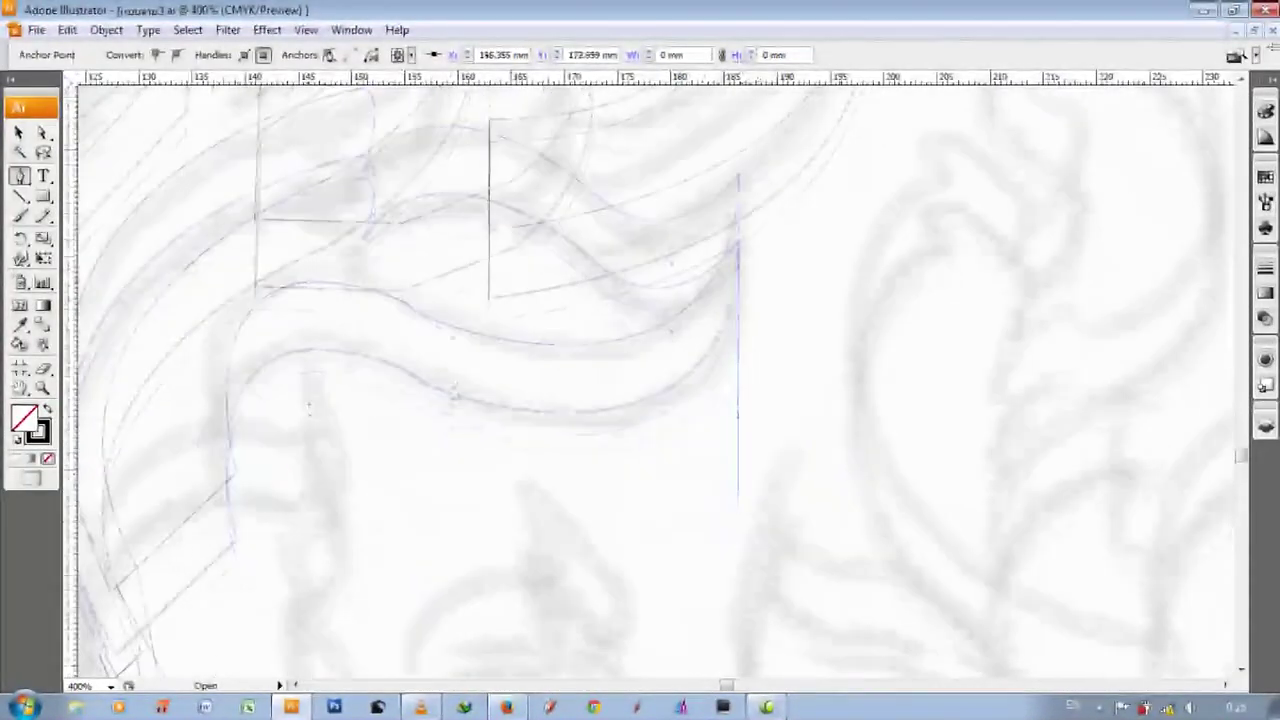
{"action": "scroll", "coordinate": [737, 574], "scroll_direction": "down", "scroll_amount": 6}
- Trace a rounded lobe outline with curved segments ending in a pointed corner
{"action": "left_click_drag", "start_coordinate": [451, 225], "coordinate": [699, 197]}
{"action": "left_click", "coordinate": [520, 271]}
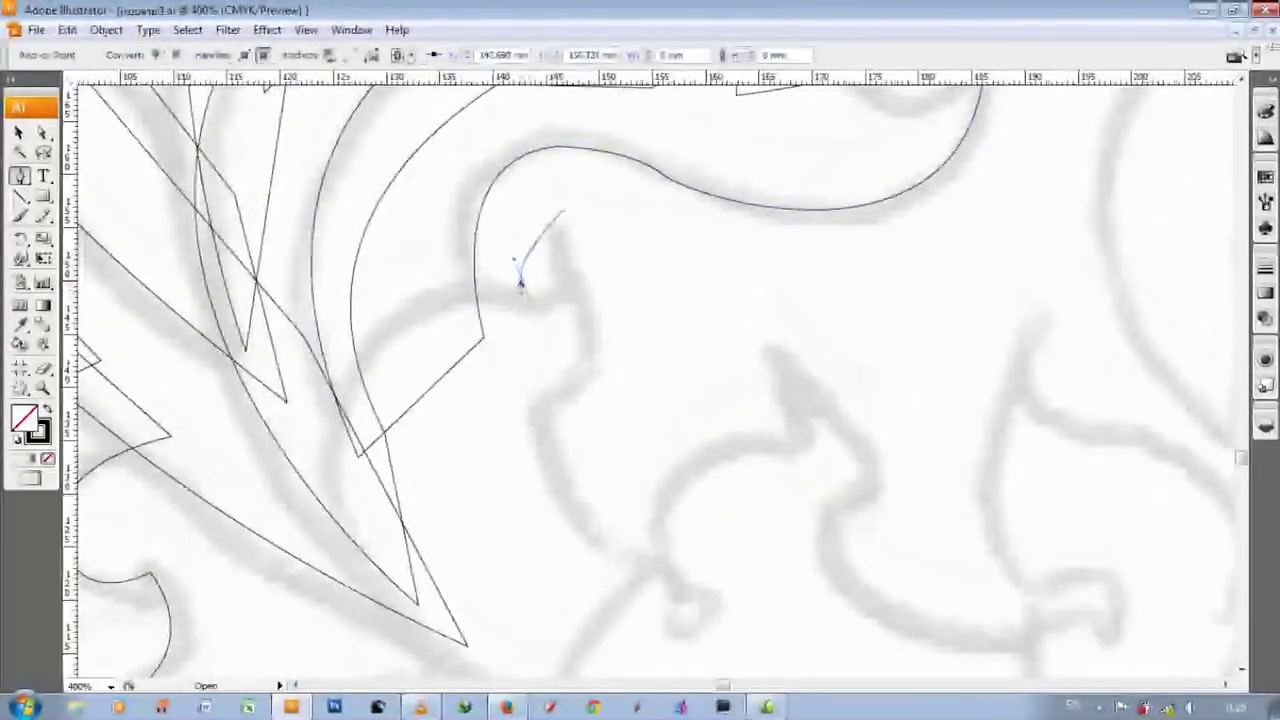
{"action": "left_click_drag", "start_coordinate": [520, 271], "coordinate": [521, 207]}
{"action": "left_click_drag", "start_coordinate": [330, 537], "coordinate": [345, 612]}
{"action": "key", "text": "ctrl+minus"}
{"action": "key", "text": "ctrl+minus"}
{"action": "left_click_drag", "start_coordinate": [655, 545], "coordinate": [816, 603]}
{"action": "left_click", "coordinate": [655, 545]}
- Continue the outline upward along the flame edge toward its peak and finish the path
{"action": "left_click", "coordinate": [686, 449]}
{"action": "scroll", "coordinate": [686, 449], "scroll_direction": "up", "scroll_amount": 1}
{"action": "left_click_drag", "start_coordinate": [611, 449], "coordinate": [593, 372]}
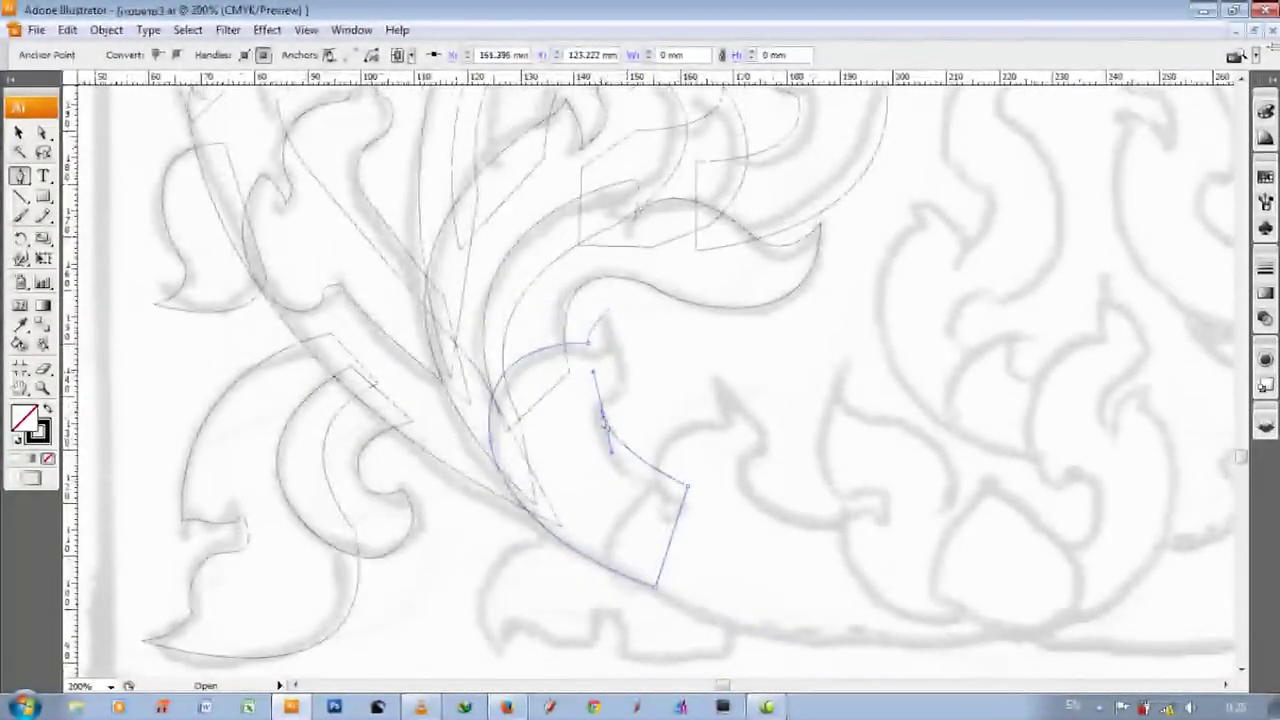
{"action": "scroll", "coordinate": [614, 400], "scroll_direction": "down", "scroll_amount": 1}
{"action": "left_click", "coordinate": [630, 370]}
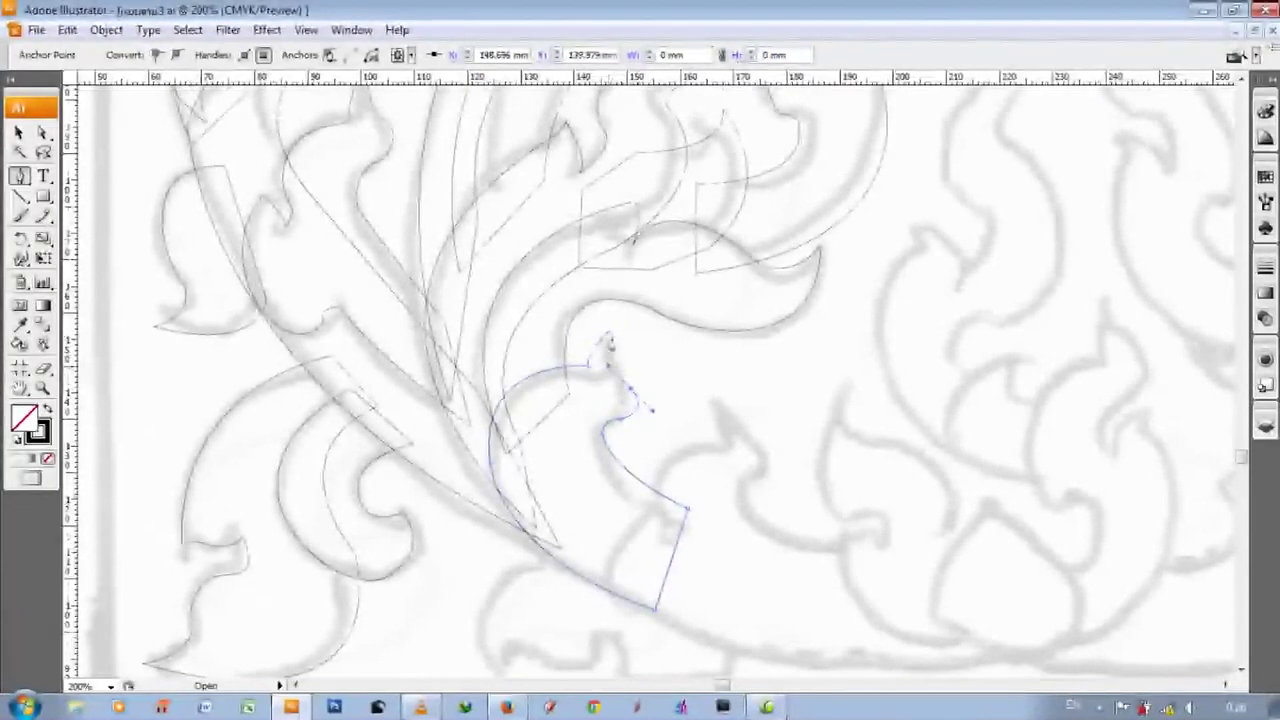
{"action": "left_click", "coordinate": [608, 290]}
{"action": "left_click", "coordinate": [714, 351], "text": "ctrl"}
- Begin a short new path on the small flame further right
{"action": "left_click", "coordinate": [715, 338]}
{"action": "left_click", "coordinate": [768, 388]}
{"action": "scroll", "coordinate": [760, 395], "scroll_direction": "down", "scroll_amount": 3}
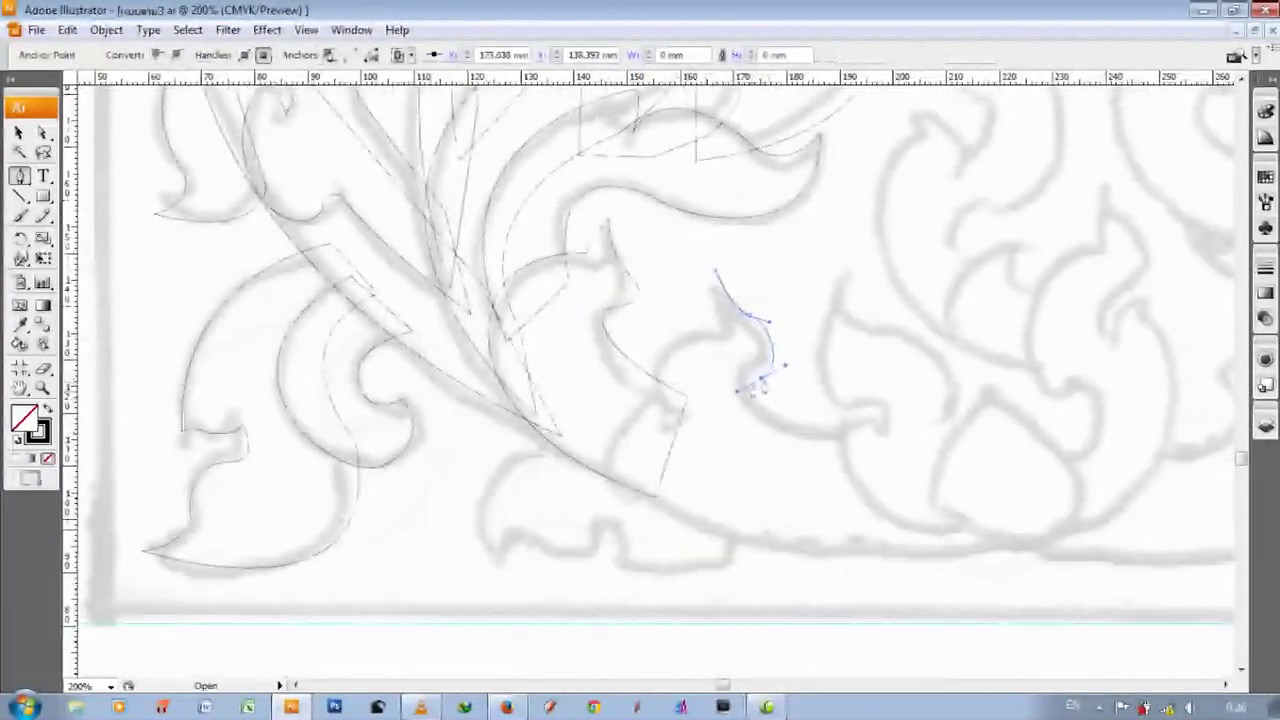
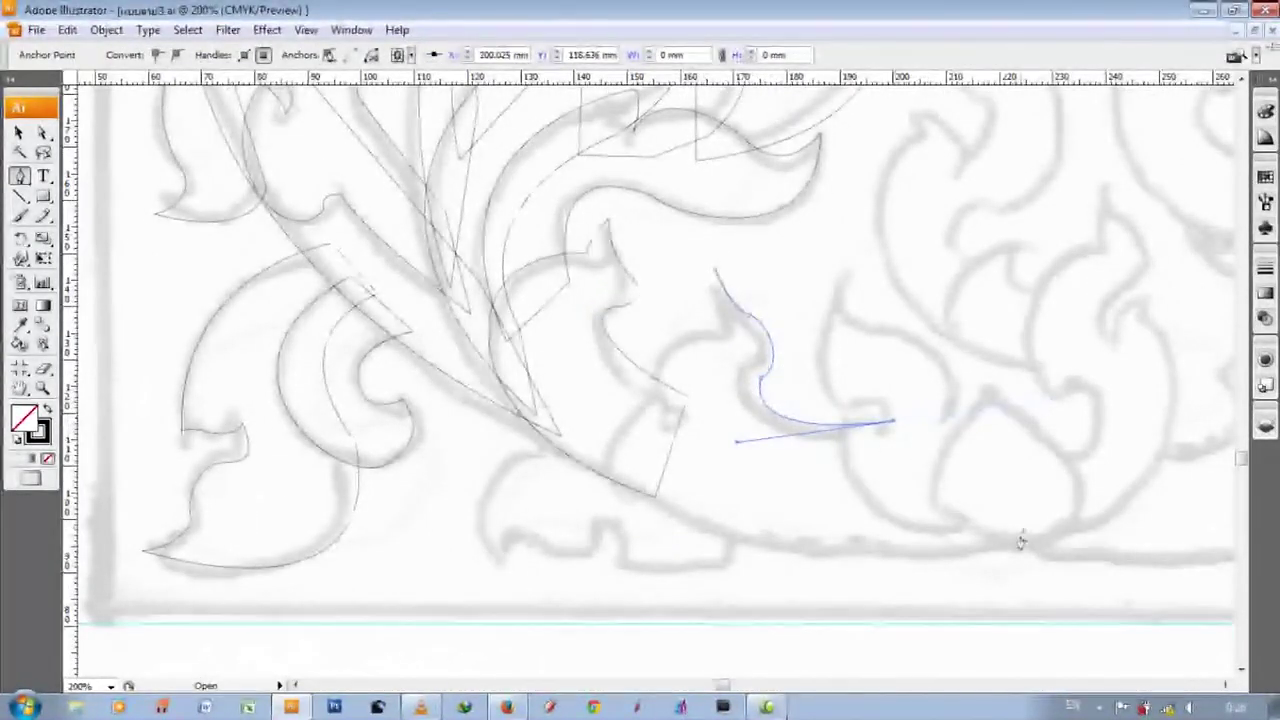
- Trace the curled lower leaf beside the bottom border as a new curved Pen outline
{"action": "left_click_drag", "start_coordinate": [655, 495], "coordinate": [775, 632]}
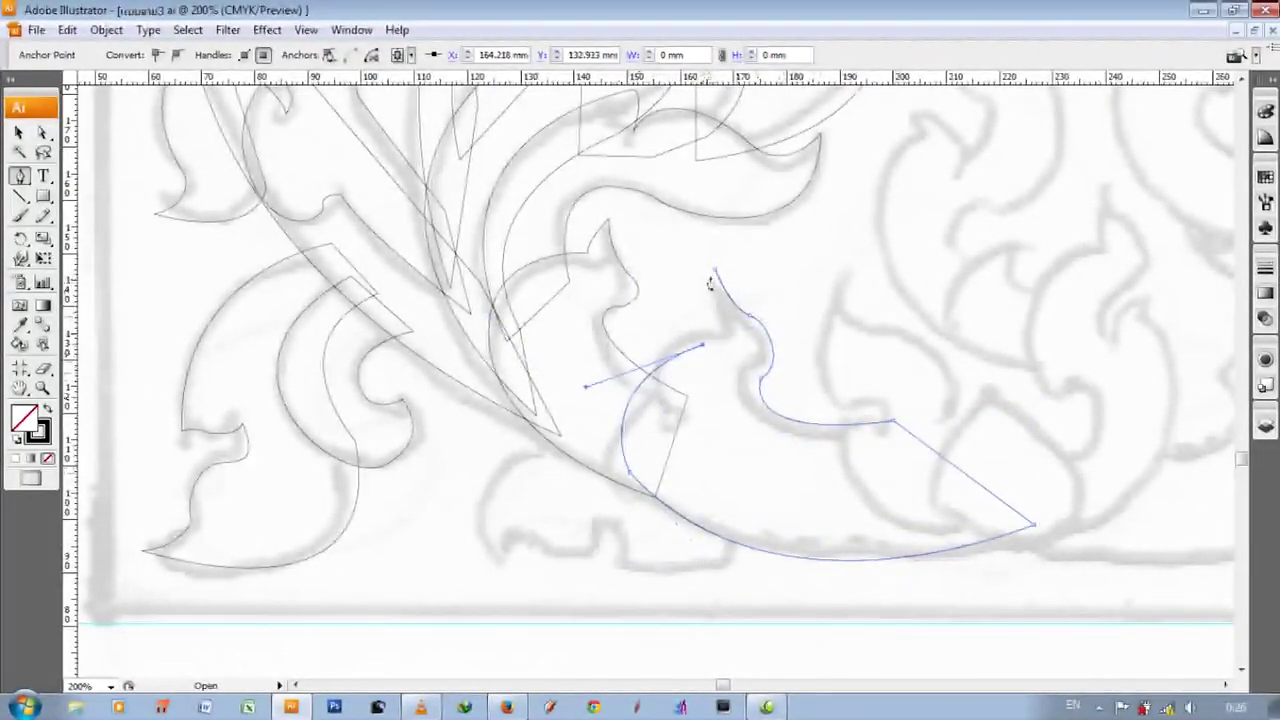
{"action": "scroll", "coordinate": [724, 258], "scroll_direction": "down", "scroll_amount": 2}
{"action": "left_click", "coordinate": [498, 523]}
{"action": "left_click_drag", "start_coordinate": [563, 387], "coordinate": [709, 350]}
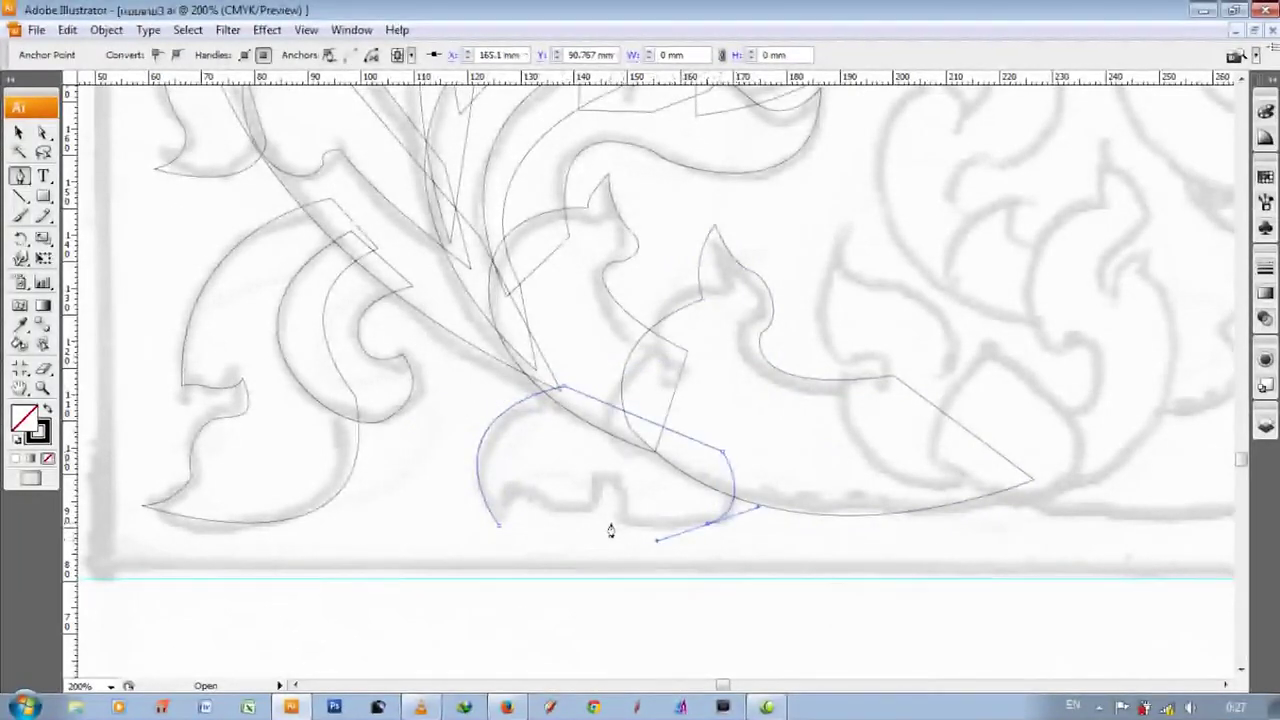
{"action": "key", "text": "ctrl+plus"}
{"action": "left_click_drag", "start_coordinate": [595, 502], "coordinate": [548, 505]}
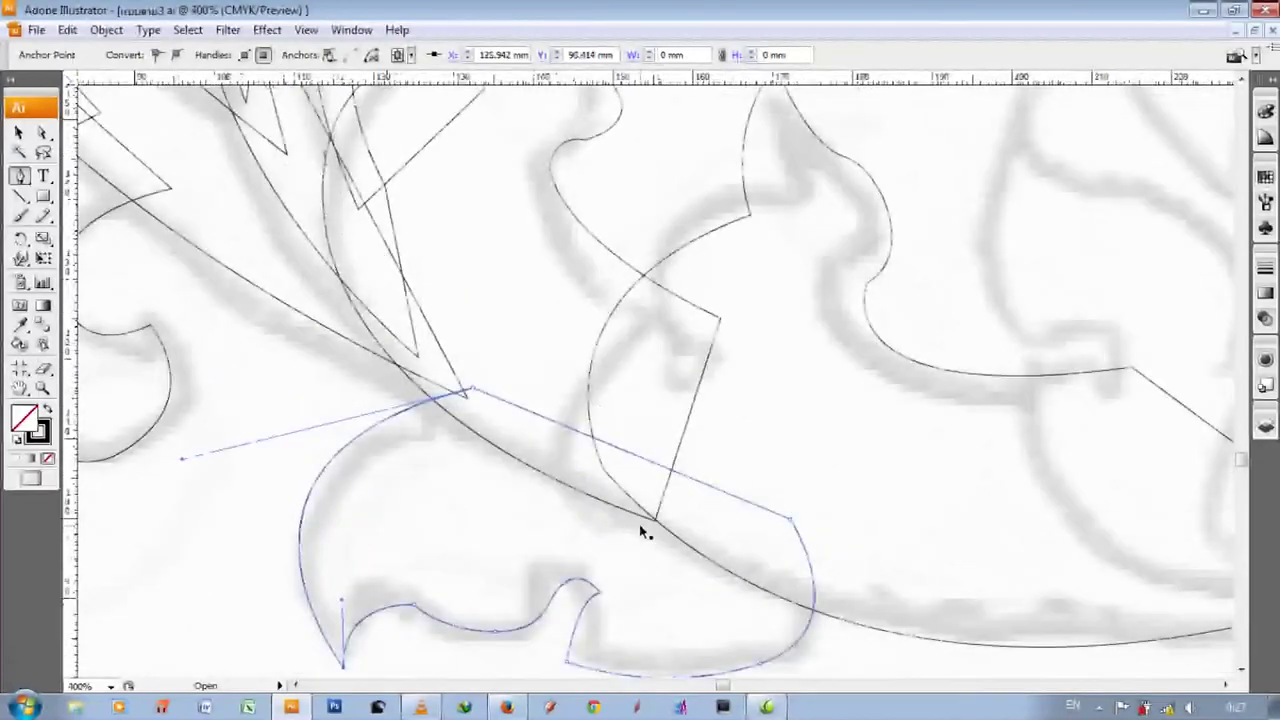
{"action": "key", "text": "ctrl+minus"}
{"action": "key", "text": "ctrl+minus"}
{"action": "key", "text": "ctrl+minus"}
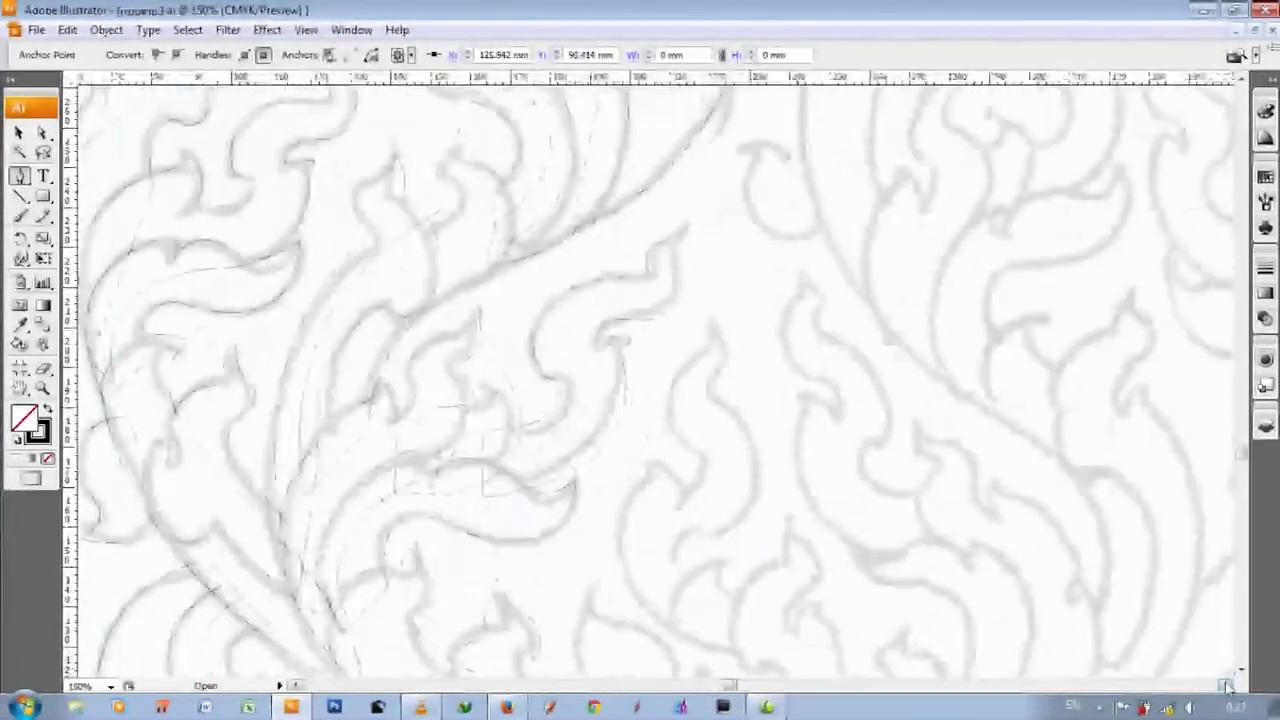
{"action": "key", "text": "ctrl+plus"}
{"action": "key", "text": "ctrl+plus"}
- Start a flame leaf outline at its tip and add anchors down its length
{"action": "left_click_drag", "start_coordinate": [646, 201], "coordinate": [653, 237]}
{"action": "left_click", "coordinate": [650, 350]}
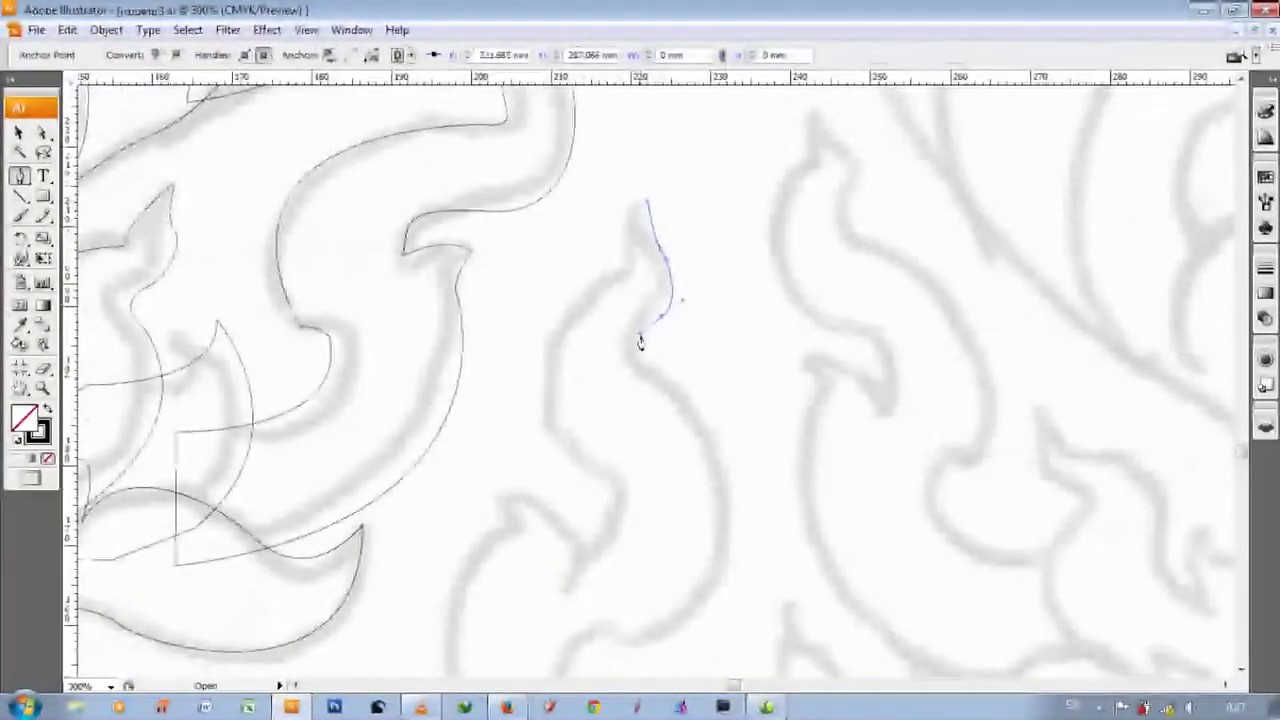
{"action": "scroll", "coordinate": [670, 390], "scroll_direction": "down", "scroll_amount": 3}
{"action": "left_click_drag", "start_coordinate": [688, 425], "coordinate": [548, 575]}
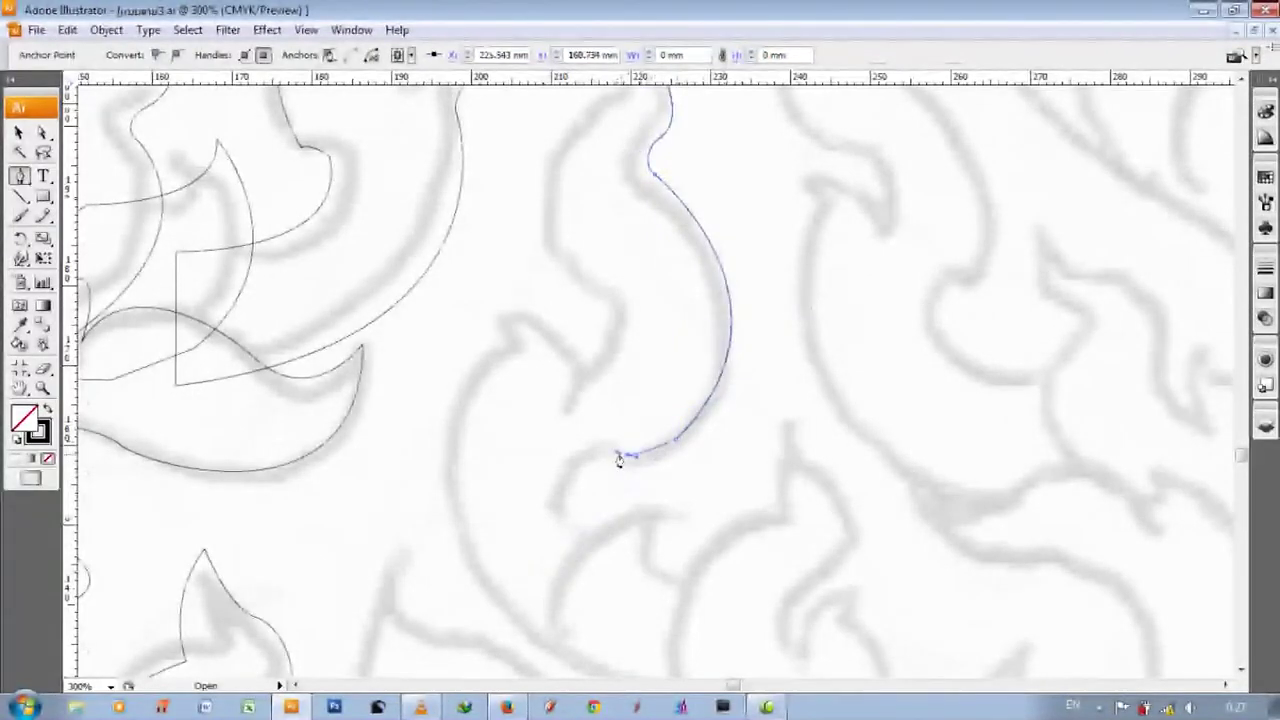
{"action": "scroll", "coordinate": [620, 480], "scroll_direction": "down", "scroll_amount": 1}
{"action": "left_click", "coordinate": [619, 607]}
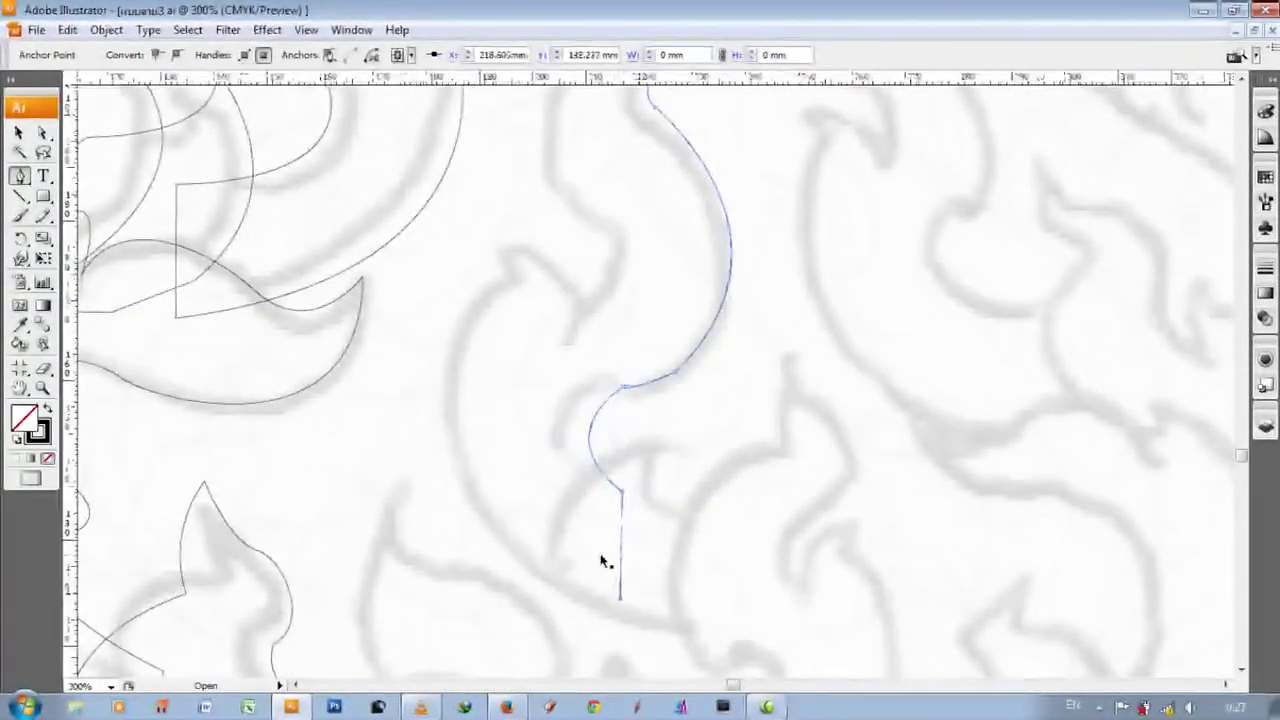
{"action": "key", "text": "ctrl+minus"}
{"action": "key", "text": "ctrl+plus"}
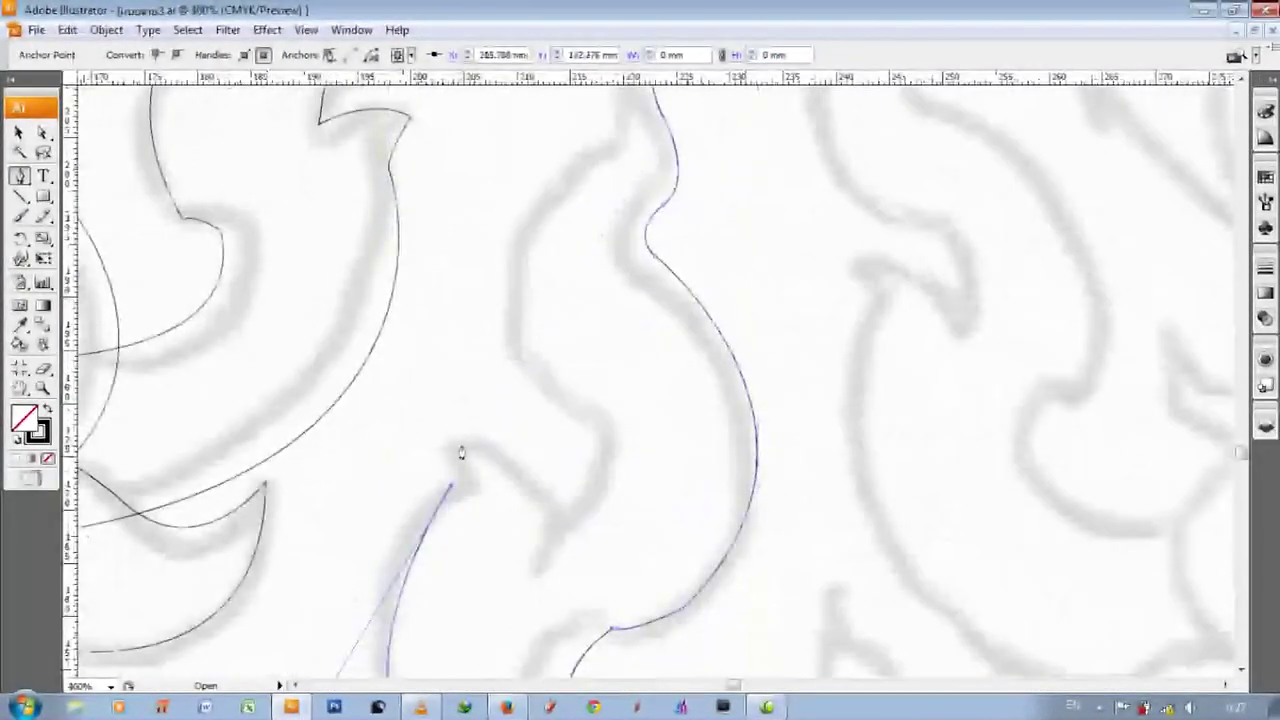
- Curve that outline along the leaf edge and close it on its start point
{"action": "scroll", "coordinate": [557, 513], "scroll_direction": "up", "scroll_amount": 2}
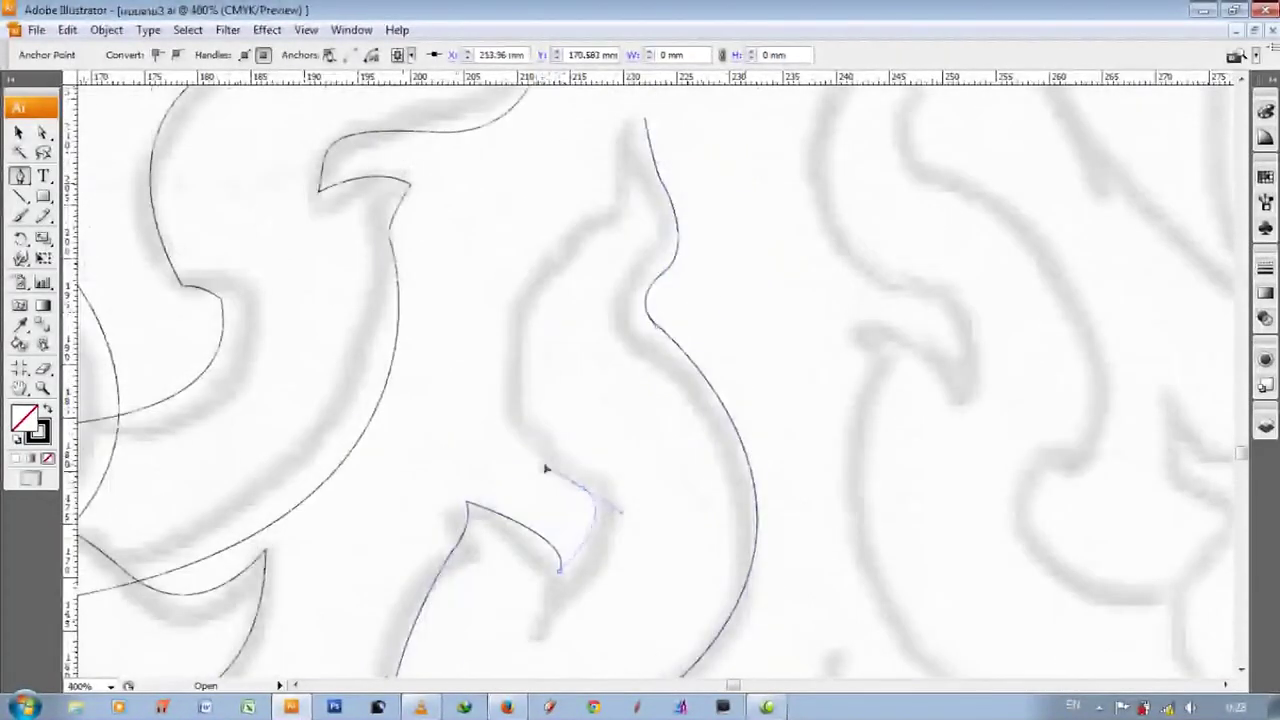
{"action": "left_click_drag", "start_coordinate": [600, 328], "coordinate": [757, 228]}
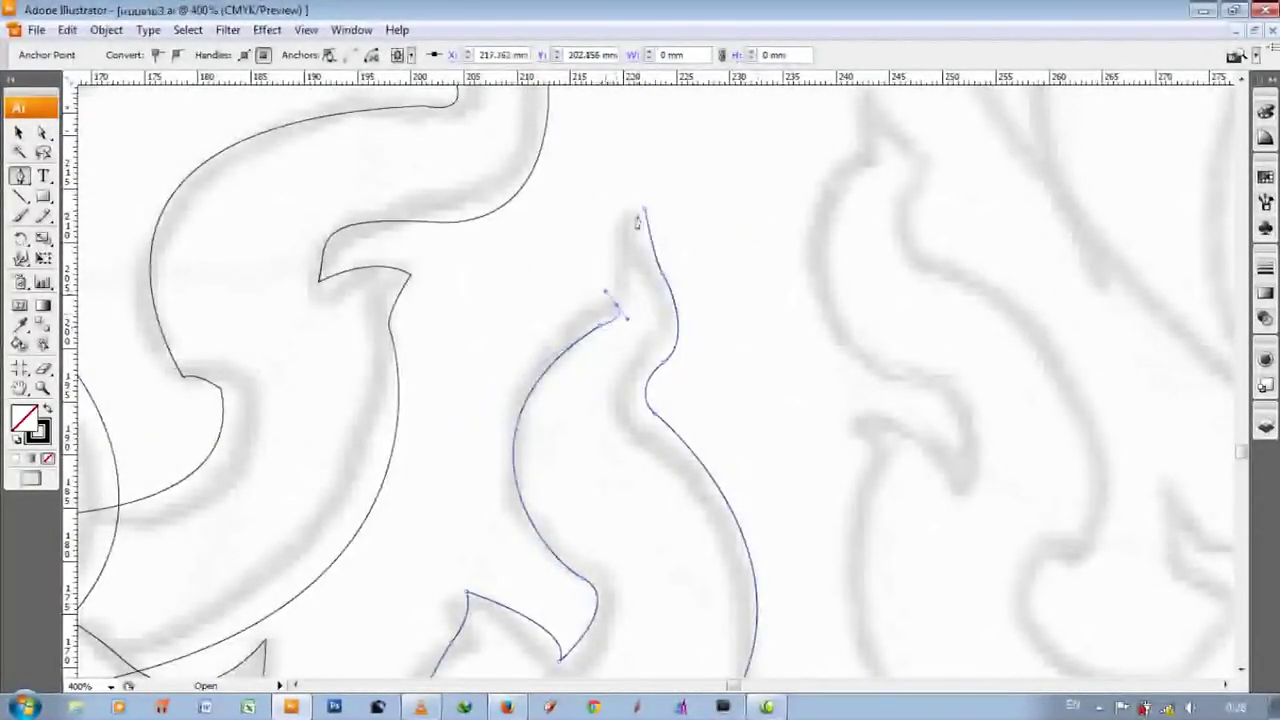
{"action": "scroll", "coordinate": [630, 400], "scroll_direction": "down", "scroll_amount": 3}
{"action": "scroll", "coordinate": [614, 494], "scroll_direction": "down", "scroll_amount": 3}
{"action": "scroll", "coordinate": [674, 331], "scroll_direction": "down", "scroll_amount": 1}
{"action": "left_click_drag", "start_coordinate": [540, 475], "coordinate": [836, 508]}
{"action": "left_click_drag", "start_coordinate": [671, 240], "coordinate": [737, 249]}
- Begin a second flame leaf outline, curving anchors around to its tip
{"action": "scroll", "coordinate": [737, 249], "scroll_direction": "up", "scroll_amount": 2}
{"action": "scroll", "coordinate": [850, 300], "scroll_direction": "down", "scroll_amount": 1}
{"action": "left_click", "coordinate": [837, 162]}
{"action": "left_click_drag", "start_coordinate": [860, 222], "coordinate": [900, 238]}
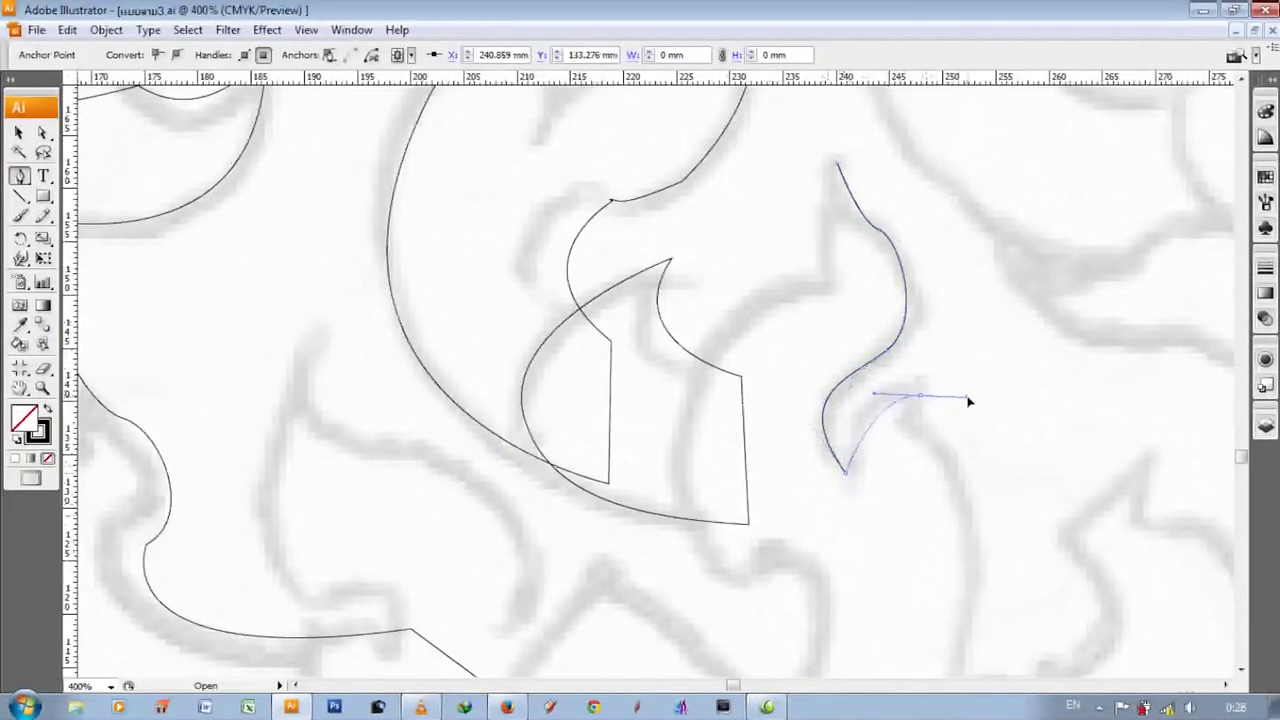
{"action": "scroll", "coordinate": [936, 445], "scroll_direction": "down", "scroll_amount": 1}
{"action": "left_click_drag", "start_coordinate": [686, 482], "coordinate": [500, 524]}
{"action": "scroll", "coordinate": [686, 420], "scroll_direction": "up", "scroll_amount": 2}
{"action": "left_click_drag", "start_coordinate": [779, 443], "coordinate": [843, 518]}
{"action": "scroll", "coordinate": [714, 426], "scroll_direction": "up", "scroll_amount": 3}
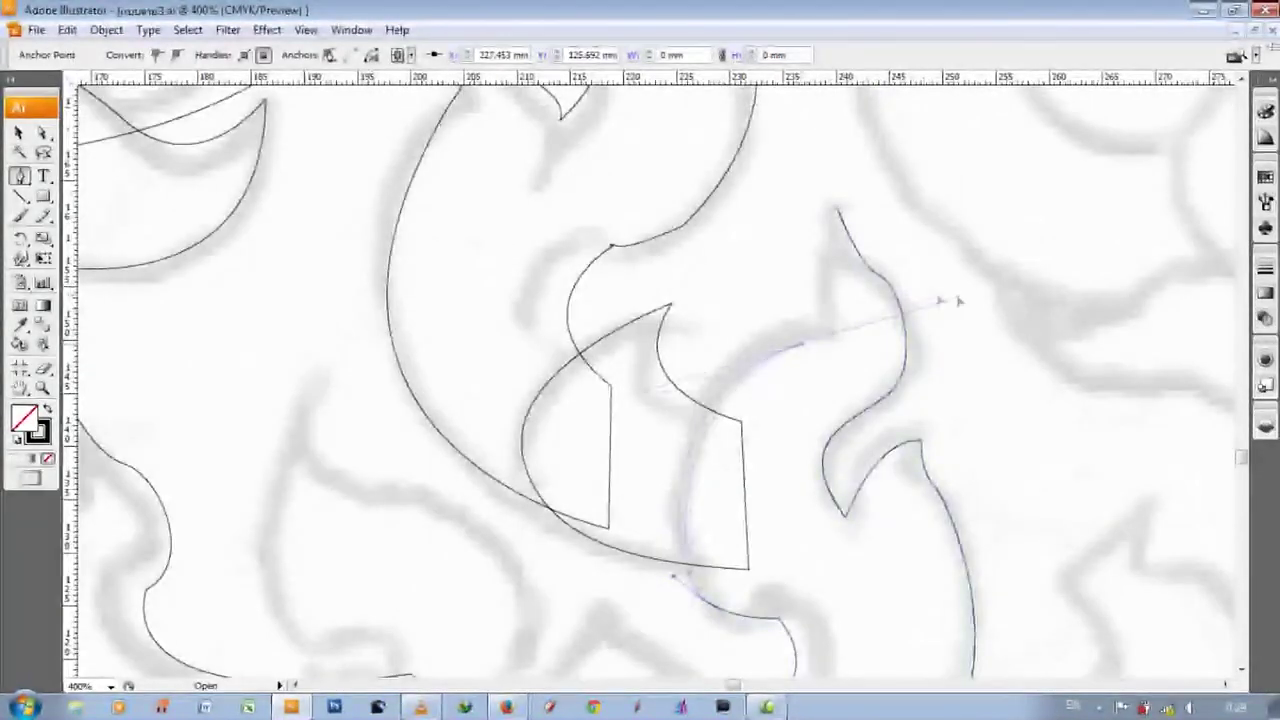
{"action": "left_click_drag", "start_coordinate": [829, 333], "coordinate": [813, 305]}
- Continue the second leaf outline with curved anchors along its left edge
{"action": "scroll", "coordinate": [306, 371], "scroll_direction": "down", "scroll_amount": 2}
{"action": "scroll", "coordinate": [397, 300], "scroll_direction": "down", "scroll_amount": 2}
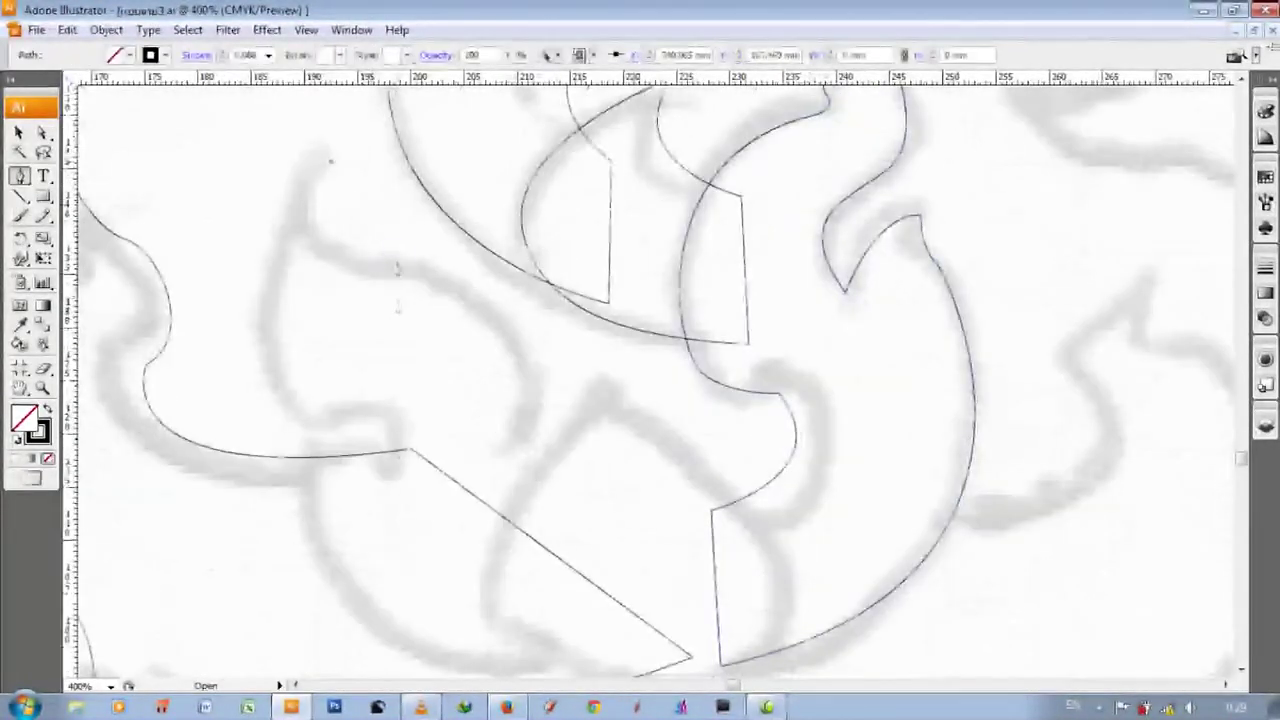
{"action": "left_click_drag", "start_coordinate": [395, 255], "coordinate": [433, 252]}
{"action": "scroll", "coordinate": [591, 371], "scroll_direction": "down", "scroll_amount": 1}
{"action": "left_click_drag", "start_coordinate": [594, 362], "coordinate": [612, 500]}
{"action": "scroll", "coordinate": [597, 375], "scroll_direction": "down", "scroll_amount": 1}
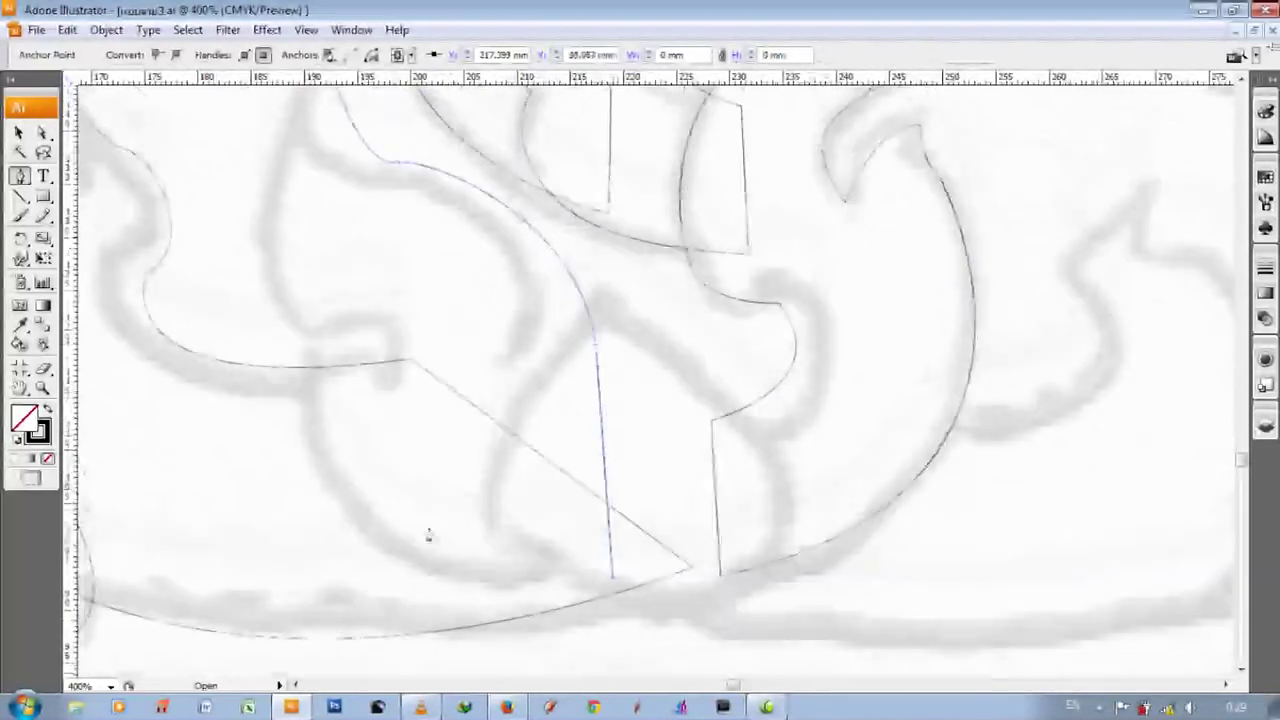
{"action": "scroll", "coordinate": [309, 380], "scroll_direction": "down", "scroll_amount": 2}
{"action": "key", "text": "ctrl+plus"}
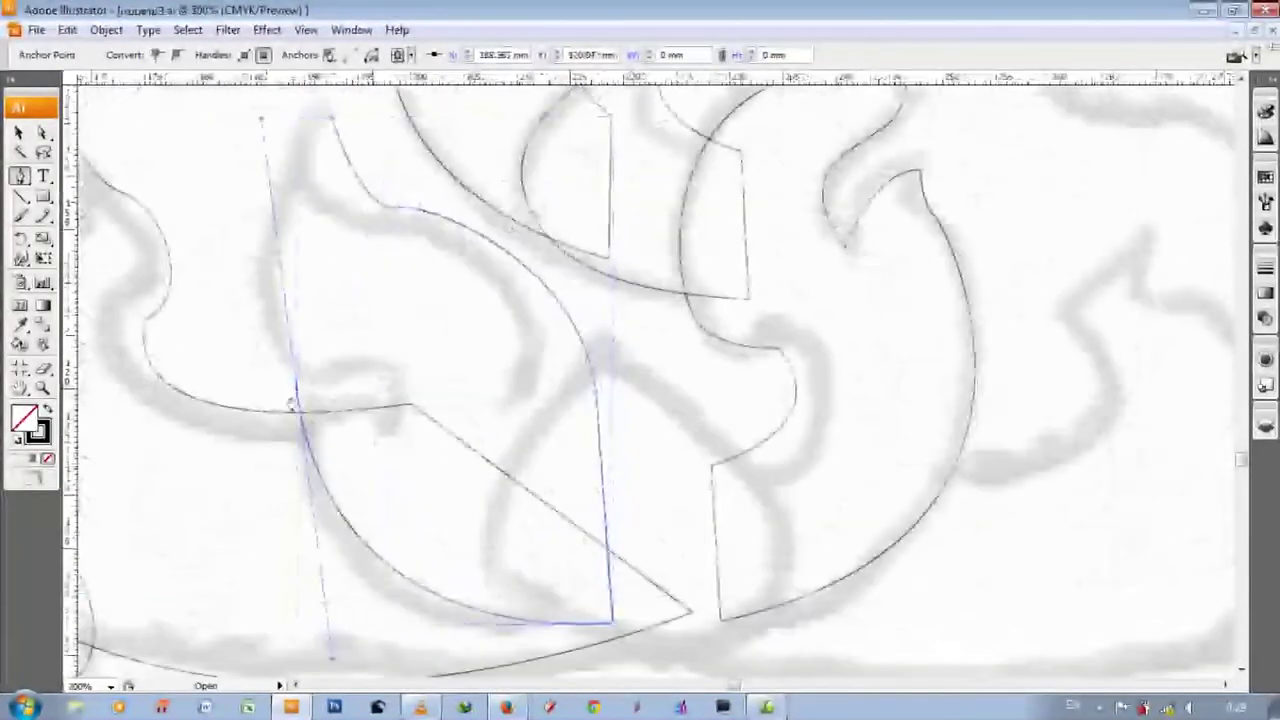
{"action": "left_click_drag", "start_coordinate": [344, 362], "coordinate": [372, 368]}
- Finish the pointed leaf outline at the bottom center of the cluster
{"action": "scroll", "coordinate": [283, 238], "scroll_direction": "up", "scroll_amount": 1}
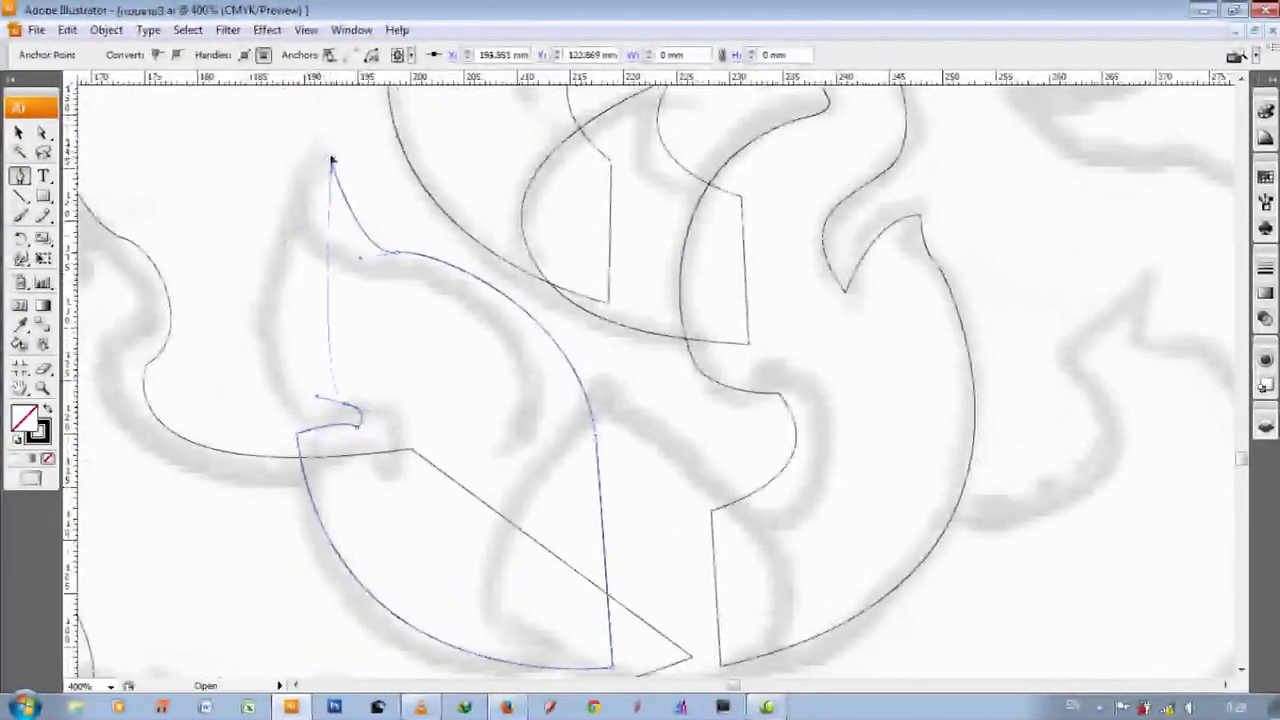
{"action": "left_click_drag", "start_coordinate": [330, 162], "coordinate": [195, 353]}
{"action": "scroll", "coordinate": [428, 237], "scroll_direction": "up", "scroll_amount": 2}
{"action": "scroll", "coordinate": [492, 255], "scroll_direction": "down", "scroll_amount": 2}
{"action": "scroll", "coordinate": [609, 423], "scroll_direction": "down", "scroll_amount": 2}
{"action": "scroll", "coordinate": [617, 249], "scroll_direction": "down", "scroll_amount": 1}
{"action": "scroll", "coordinate": [700, 350], "scroll_direction": "down", "scroll_amount": 1}
{"action": "mouse_move", "coordinate": [638, 344]}
{"action": "left_mouse_down"}
{"action": "mouse_move", "coordinate": [700, 350]}
{"action": "mouse_move", "coordinate": [763, 456]}
{"action": "left_mouse_up"}
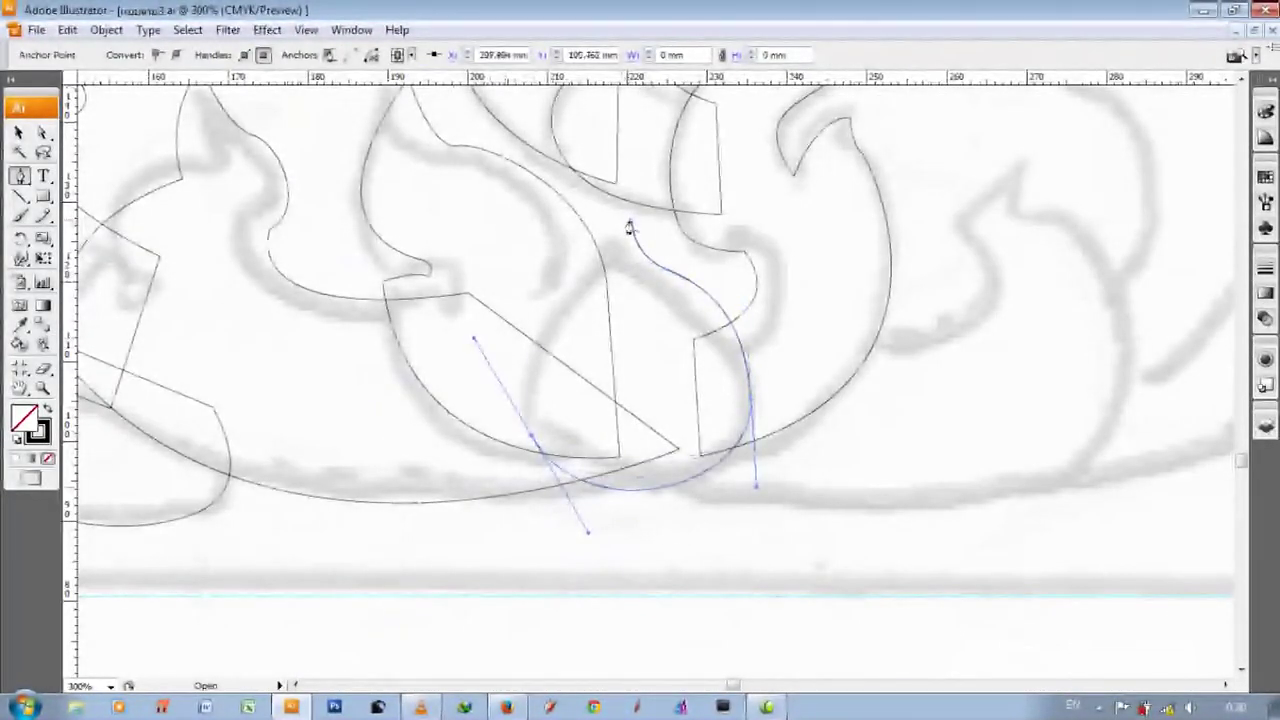
{"action": "scroll", "coordinate": [840, 478], "scroll_direction": "down", "scroll_amount": 1}
{"action": "scroll", "coordinate": [840, 478], "scroll_direction": "down", "scroll_amount": 1}
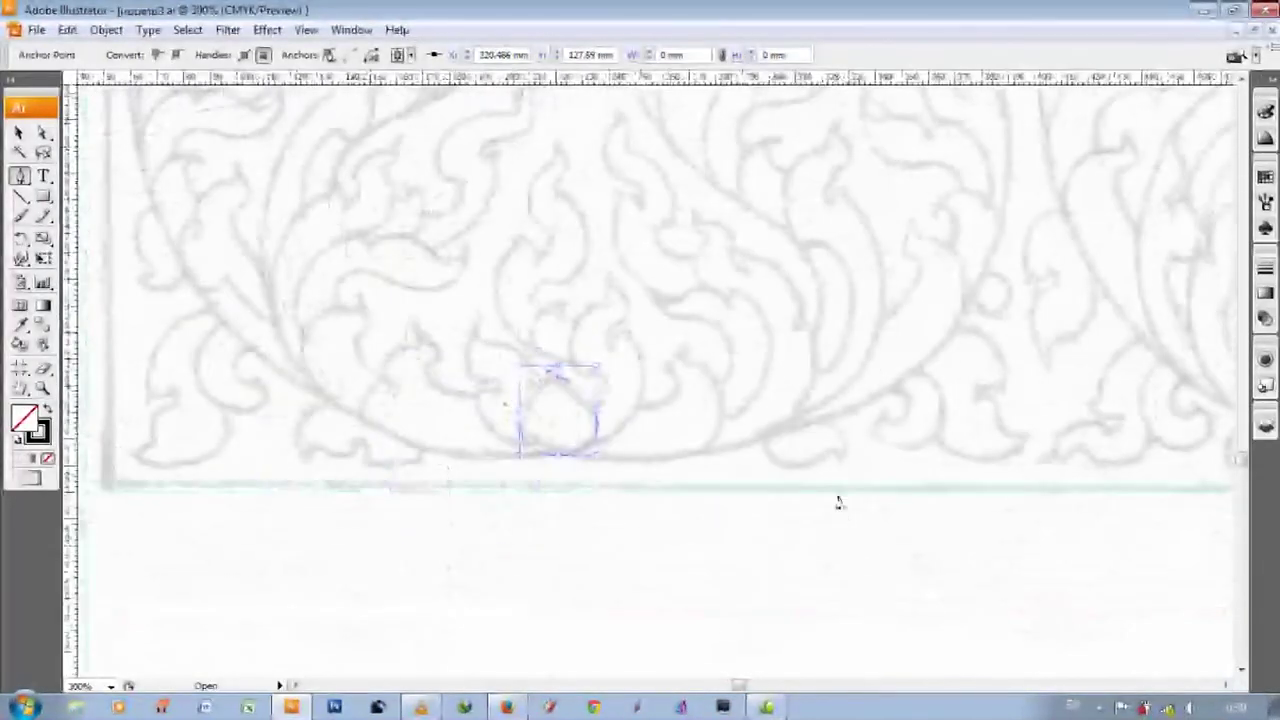
- Begin the next leaf outline with anchors and a corner anchor at the leaf notch
{"action": "scroll", "coordinate": [840, 478], "scroll_direction": "down", "scroll_amount": 2}
{"action": "scroll", "coordinate": [1049, 491], "scroll_direction": "up", "scroll_amount": 1}
{"action": "scroll", "coordinate": [990, 400], "scroll_direction": "up", "scroll_amount": 1}
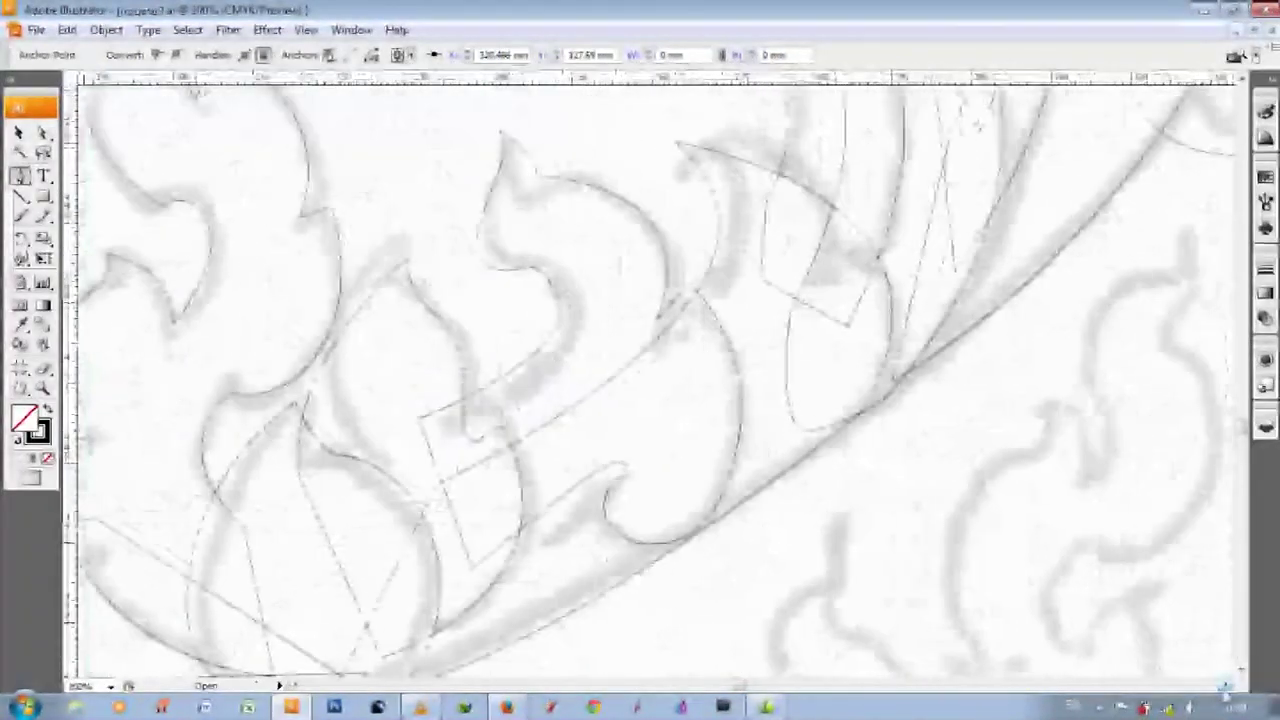
{"action": "scroll", "coordinate": [934, 300], "scroll_direction": "up", "scroll_amount": 1}
{"action": "scroll", "coordinate": [908, 396], "scroll_direction": "down", "scroll_amount": 1}
{"action": "left_click_drag", "start_coordinate": [837, 560], "coordinate": [771, 614]}
{"action": "left_click", "coordinate": [838, 562]}
{"action": "scroll", "coordinate": [837, 562], "scroll_direction": "down", "scroll_amount": 2}
{"action": "left_click", "coordinate": [815, 518]}
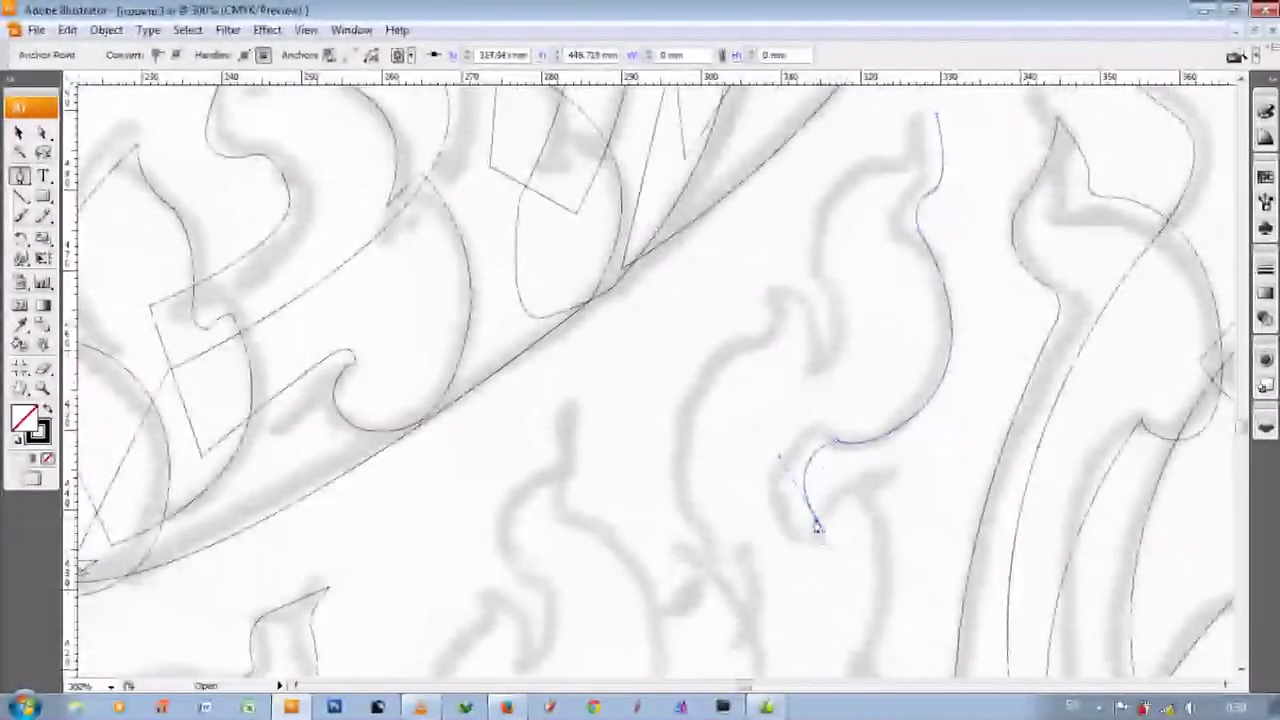
{"action": "left_click_drag", "start_coordinate": [892, 482], "coordinate": [891, 537]}
{"action": "scroll", "coordinate": [891, 537], "scroll_direction": "down", "scroll_amount": 5}
- Trace the leaf down to the bottom of the curl and back up toward its tip
{"action": "left_click", "coordinate": [735, 478]}
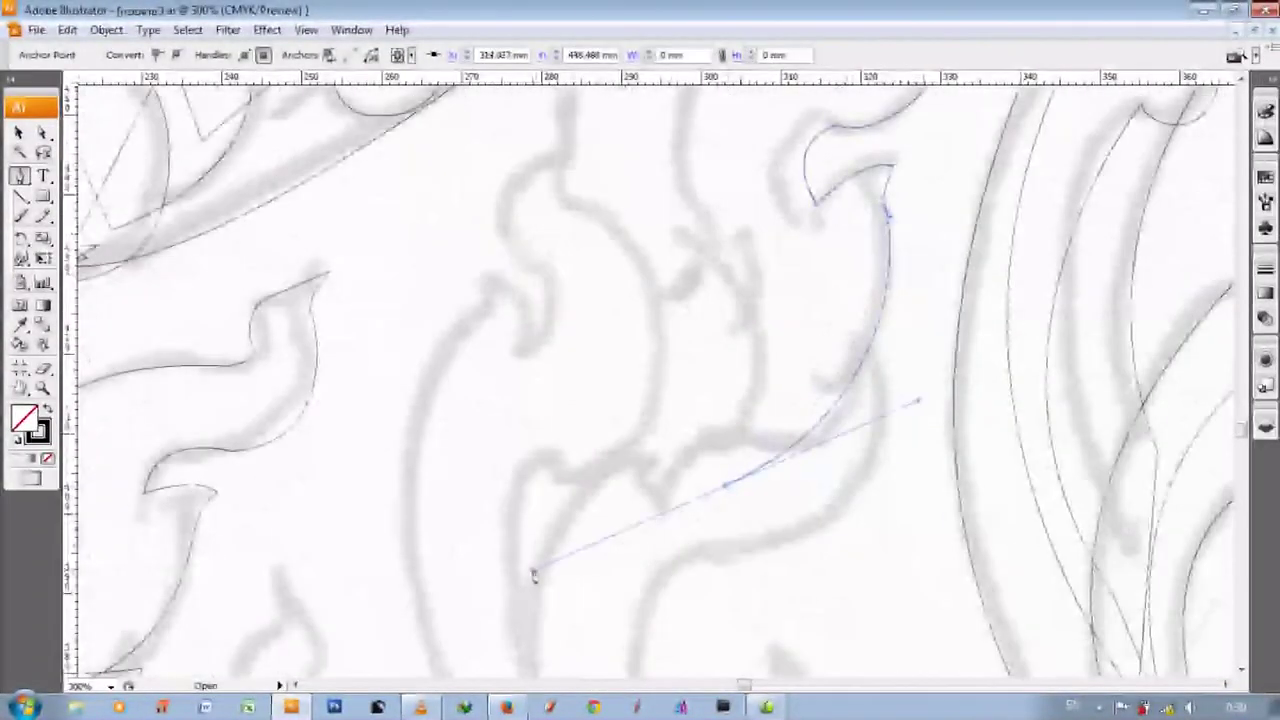
{"action": "scroll", "coordinate": [700, 450], "scroll_direction": "up", "scroll_amount": 1}
{"action": "left_click", "coordinate": [688, 400]}
{"action": "scroll", "coordinate": [733, 383], "scroll_direction": "up", "scroll_amount": 2}
{"action": "scroll", "coordinate": [733, 383], "scroll_direction": "up", "scroll_amount": 2}
{"action": "left_click", "coordinate": [713, 460]}
{"action": "left_click", "coordinate": [780, 237]}
- Follow the flame leaf with smooth curved anchors and one sharp corner
{"action": "scroll", "coordinate": [800, 303], "scroll_direction": "up", "scroll_amount": 1}
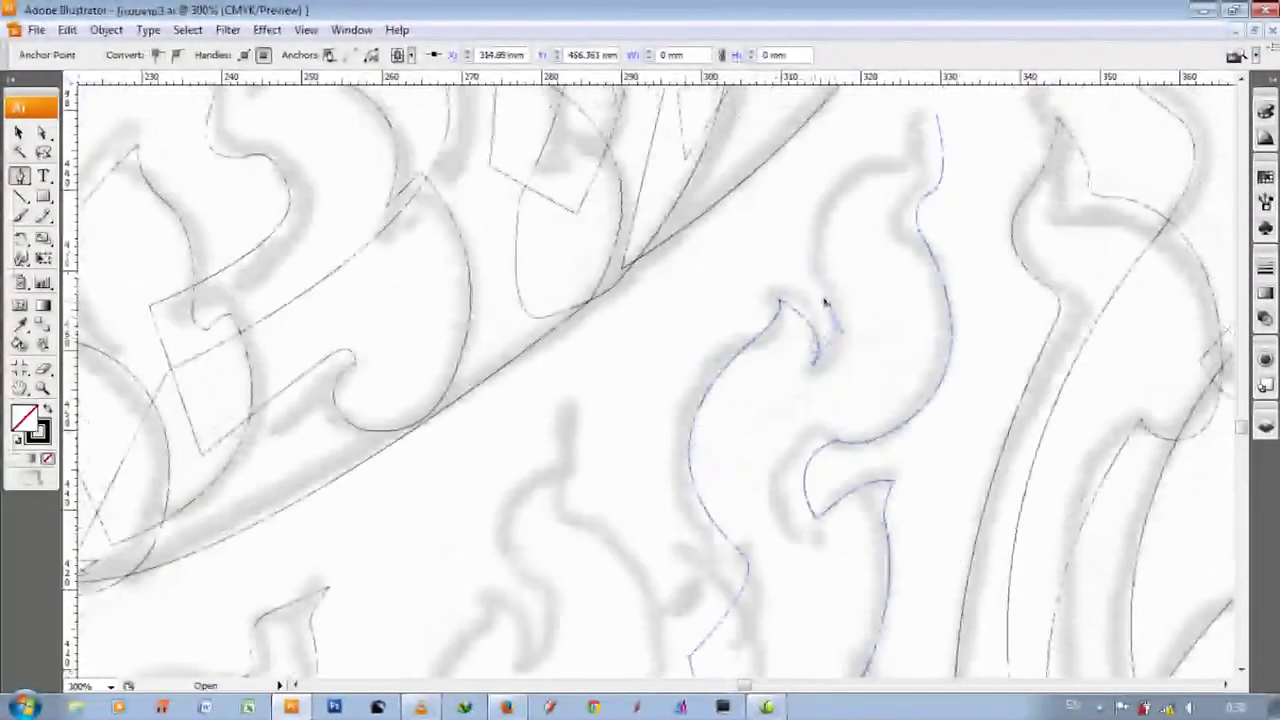
{"action": "scroll", "coordinate": [894, 243], "scroll_direction": "up", "scroll_amount": 2}
{"action": "left_click_drag", "start_coordinate": [892, 237], "coordinate": [987, 204]}
{"action": "scroll", "coordinate": [937, 183], "scroll_direction": "down", "scroll_amount": 8}
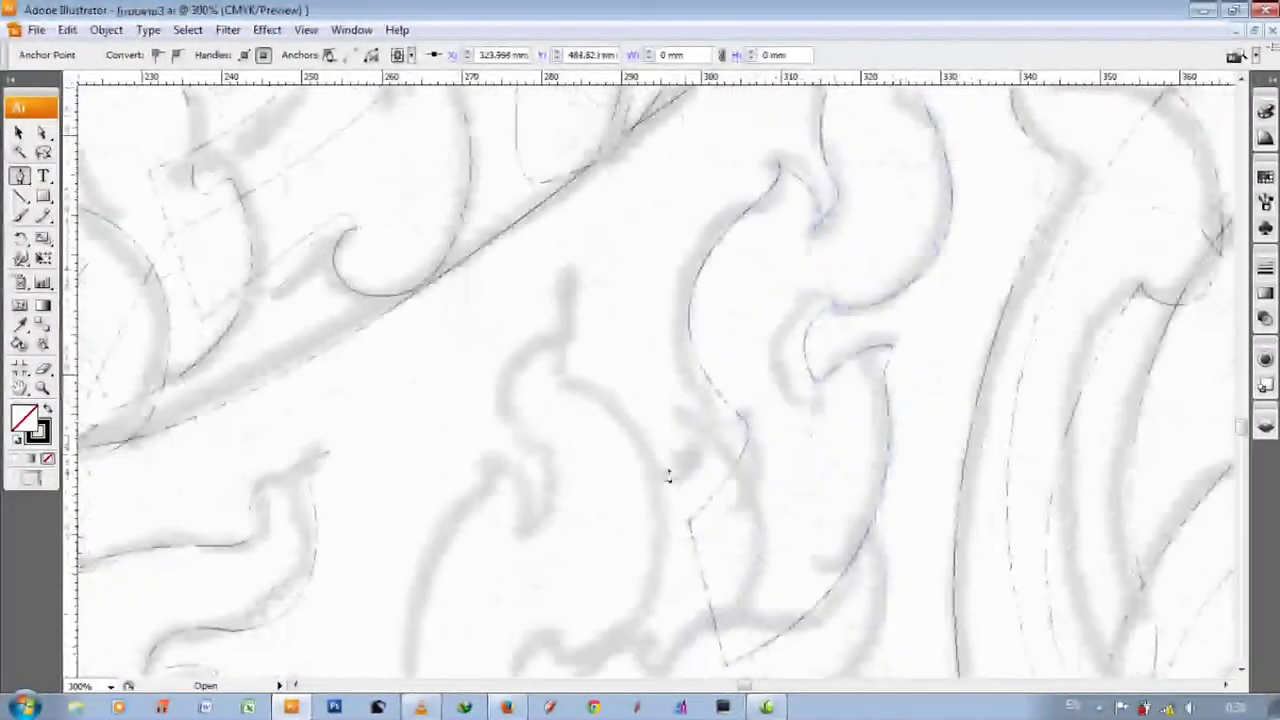
{"action": "left_click_drag", "start_coordinate": [727, 415], "coordinate": [815, 255]}
{"action": "scroll", "coordinate": [640, 490], "scroll_direction": "down", "scroll_amount": 3}
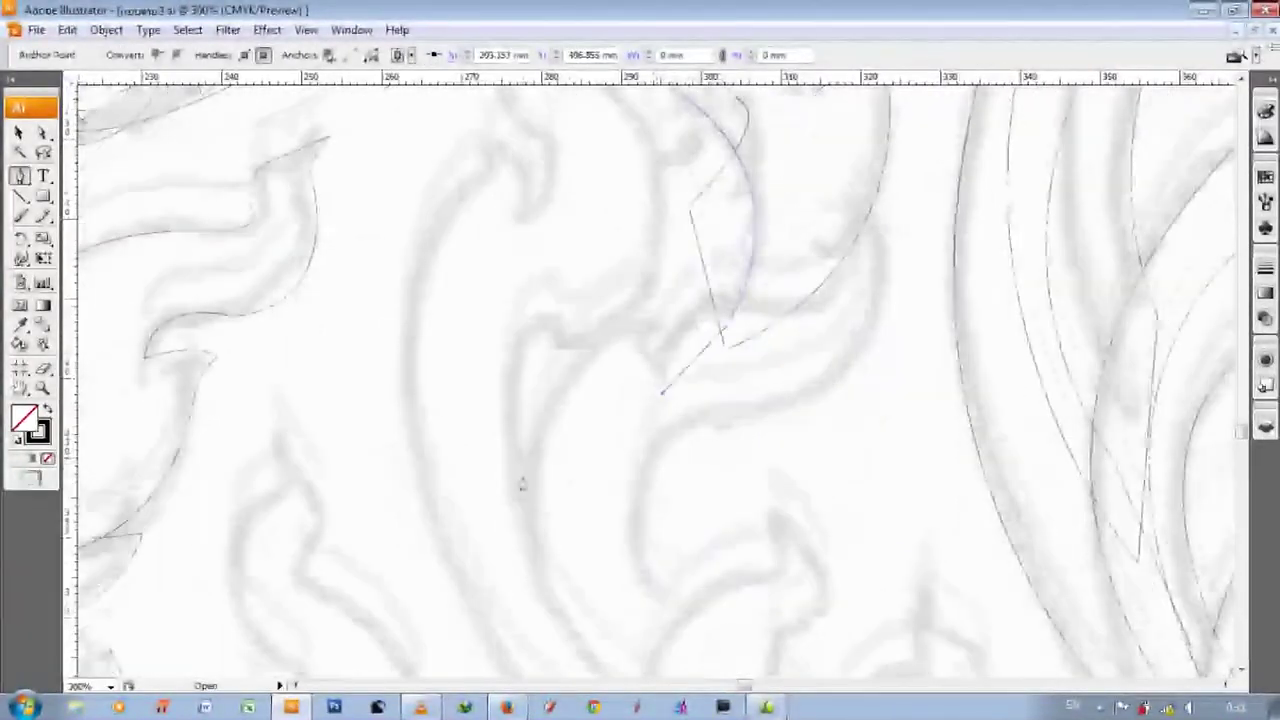
{"action": "left_click_drag", "start_coordinate": [565, 520], "coordinate": [612, 590]}
{"action": "scroll", "coordinate": [558, 604], "scroll_direction": "up", "scroll_amount": 4}
{"action": "left_click_drag", "start_coordinate": [620, 337], "coordinate": [931, 121]}
{"action": "left_click", "coordinate": [622, 345]}
{"action": "scroll", "coordinate": [600, 250], "scroll_direction": "down", "scroll_amount": 1}
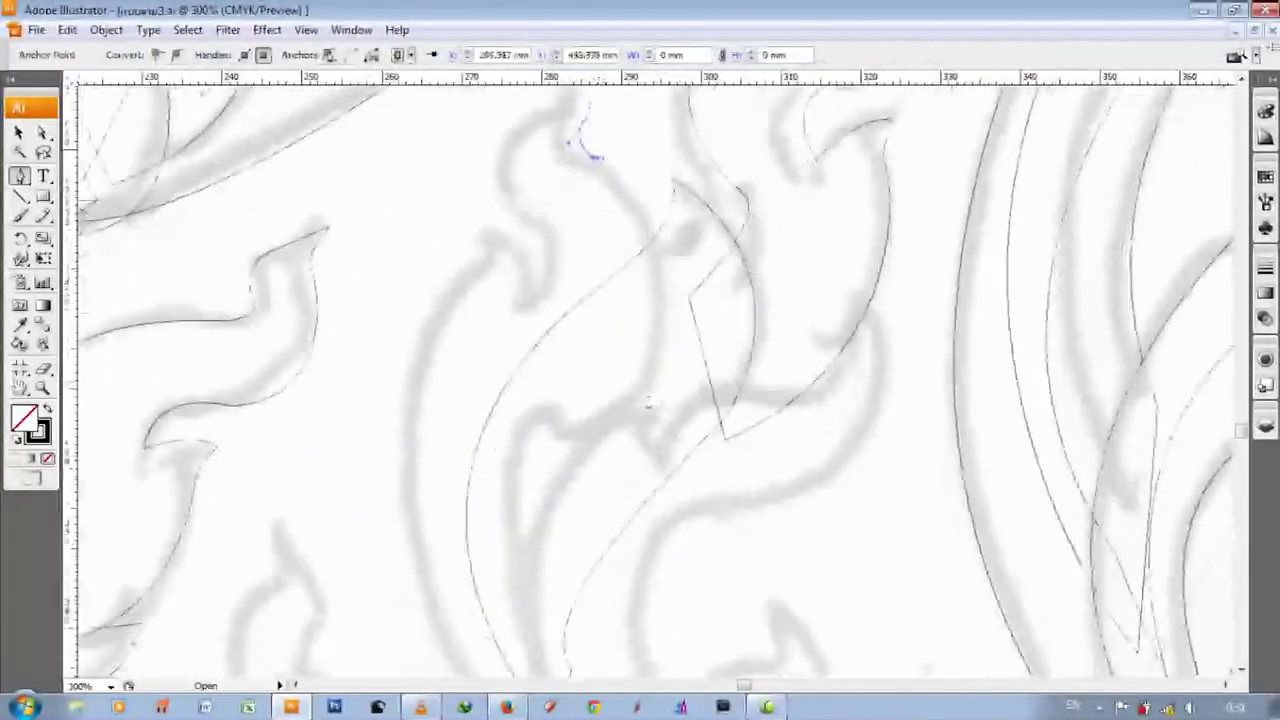
{"action": "left_click_drag", "start_coordinate": [646, 390], "coordinate": [570, 563]}
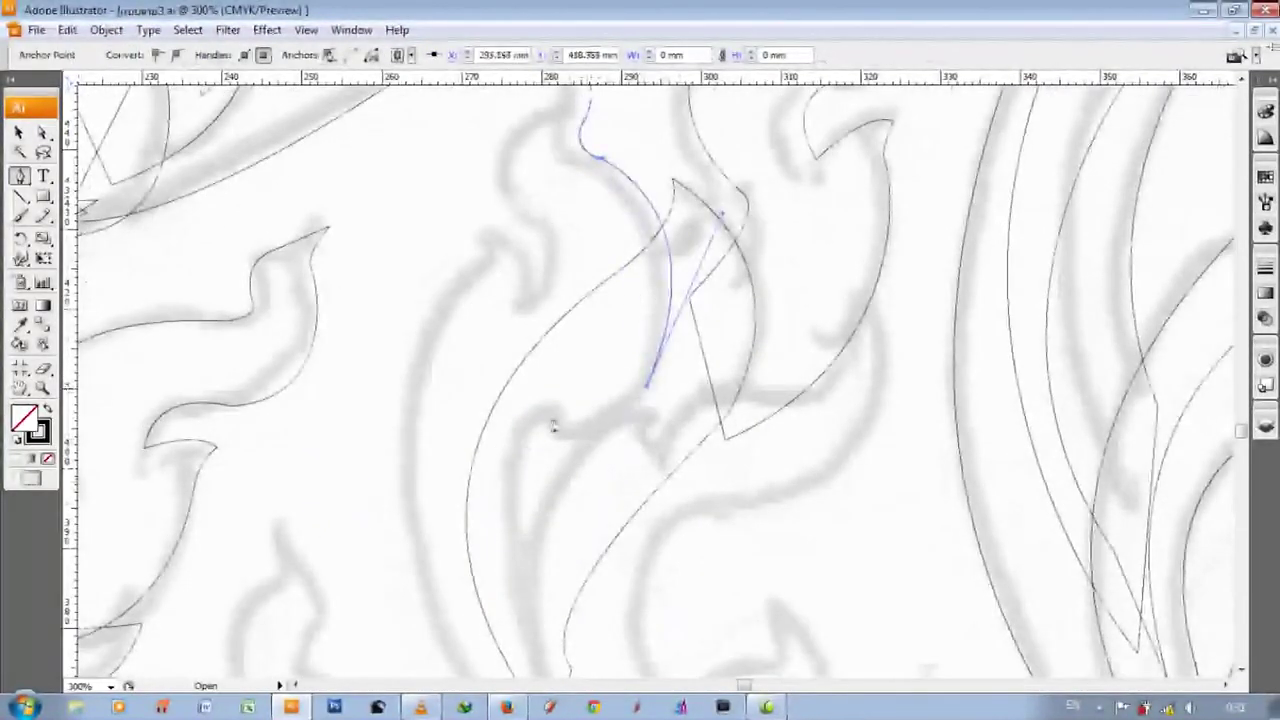
- Extend the flame-leaf outline with a curved anchor and end that section
{"action": "key", "text": "ctrl+minus"}
{"action": "scroll", "coordinate": [537, 457], "scroll_direction": "down", "scroll_amount": 1}
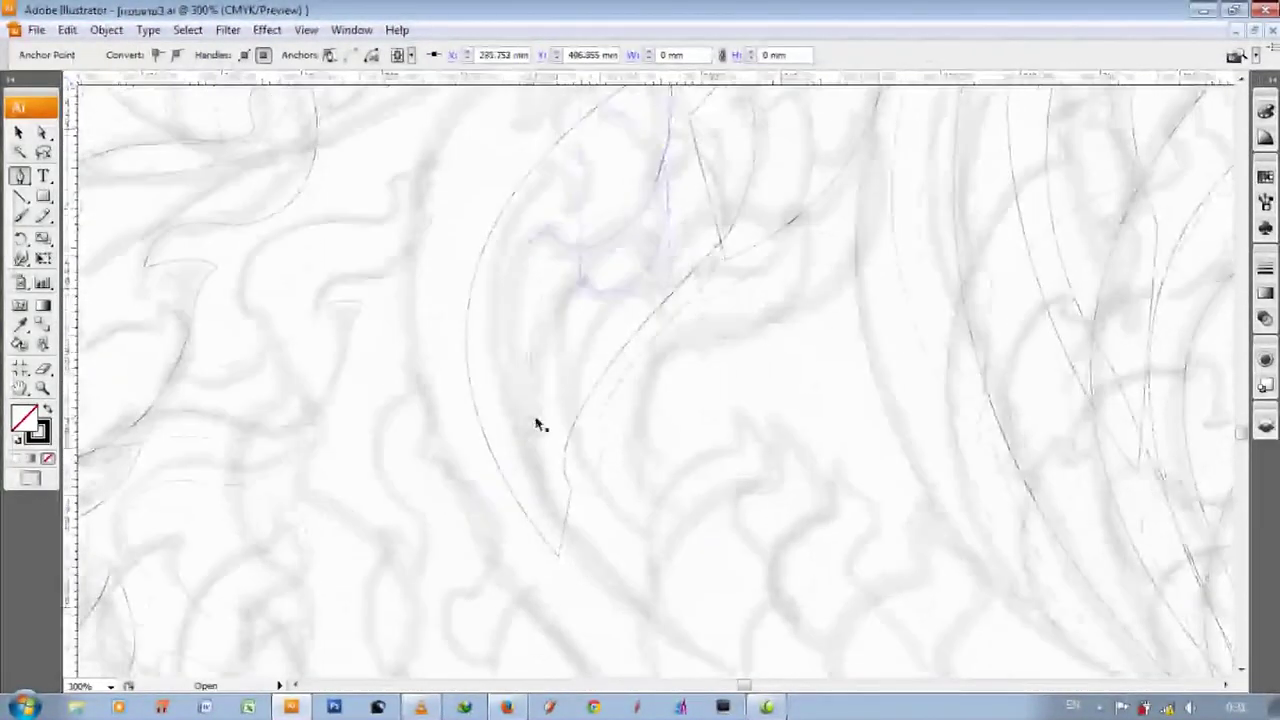
{"action": "key", "text": "ctrl+minus"}
{"action": "left_click_drag", "start_coordinate": [665, 446], "coordinate": [753, 502]}
{"action": "key", "text": "ctrl+plus"}
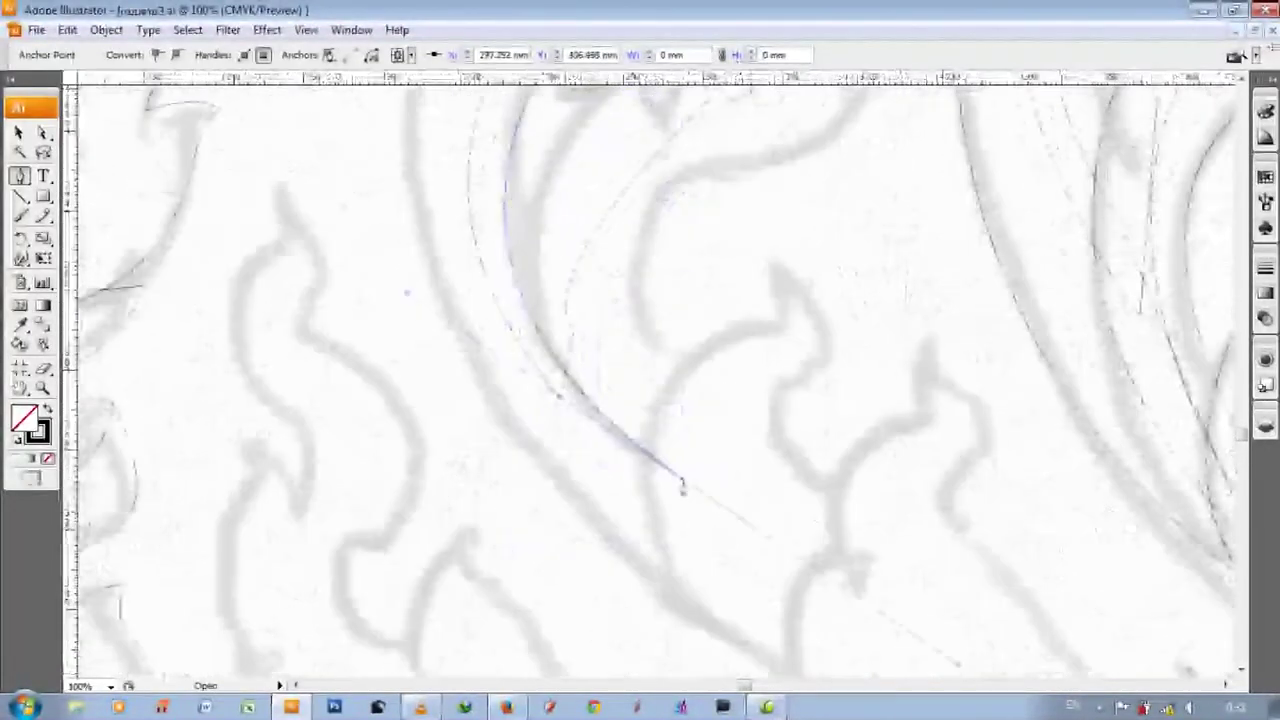
{"action": "left_click", "coordinate": [709, 614]}
- Reframe the view on the next area and drag one more curved anchor
{"action": "key", "text": "ctrl+minus"}
{"action": "scroll", "coordinate": [597, 398], "scroll_direction": "up", "scroll_amount": 1}
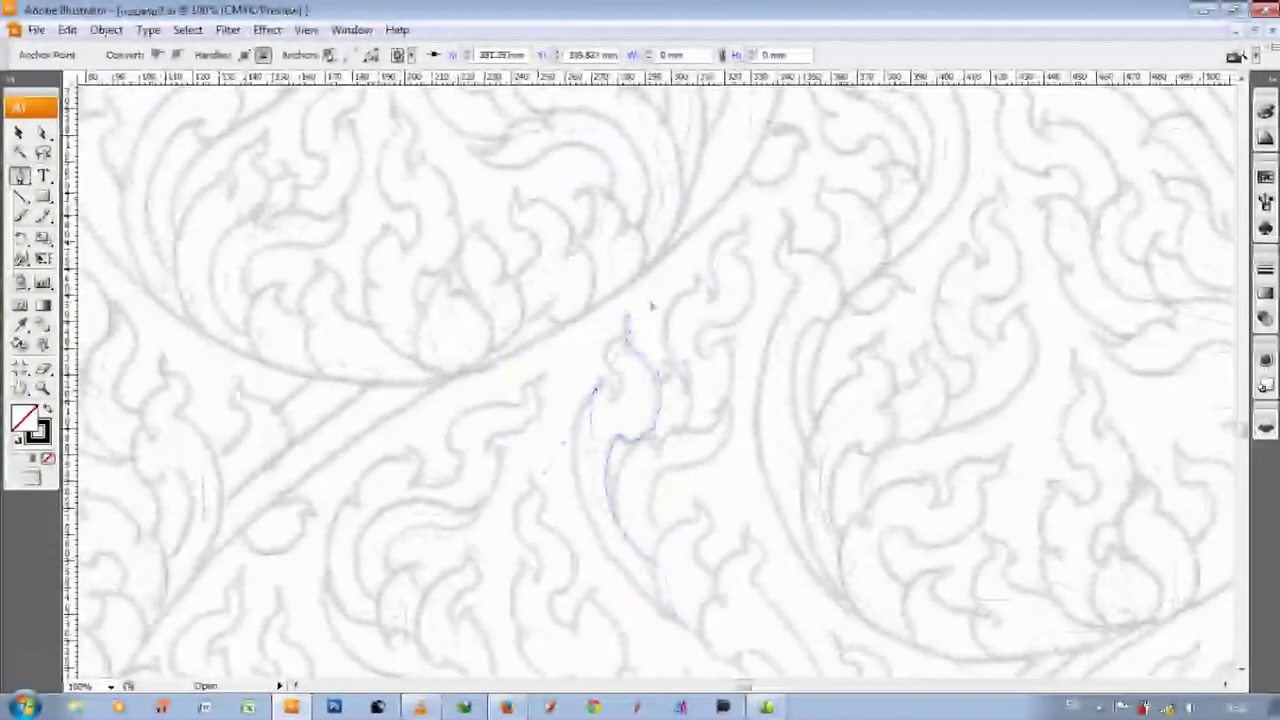
{"action": "key", "text": "ctrl+plus"}
{"action": "key", "text": "ctrl+plus"}
{"action": "key", "text": "ctrl+plus"}
{"action": "scroll", "coordinate": [486, 477], "scroll_direction": "up", "scroll_amount": 2}
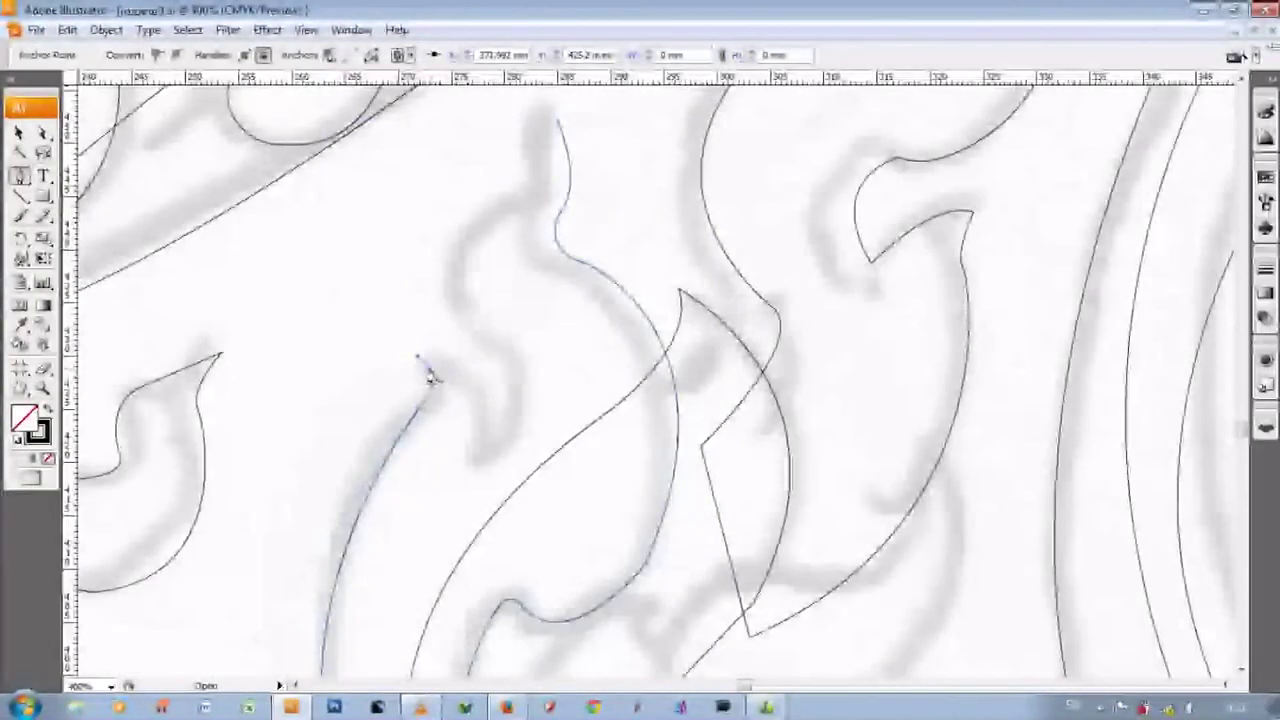
{"action": "scroll", "coordinate": [519, 487], "scroll_direction": "up", "scroll_amount": 1}
{"action": "scroll", "coordinate": [483, 433], "scroll_direction": "up", "scroll_amount": 2}
{"action": "left_click_drag", "start_coordinate": [503, 340], "coordinate": [607, 278]}
{"action": "scroll", "coordinate": [557, 260], "scroll_direction": "down", "scroll_amount": 3}
{"action": "scroll", "coordinate": [786, 423], "scroll_direction": "down", "scroll_amount": 5}
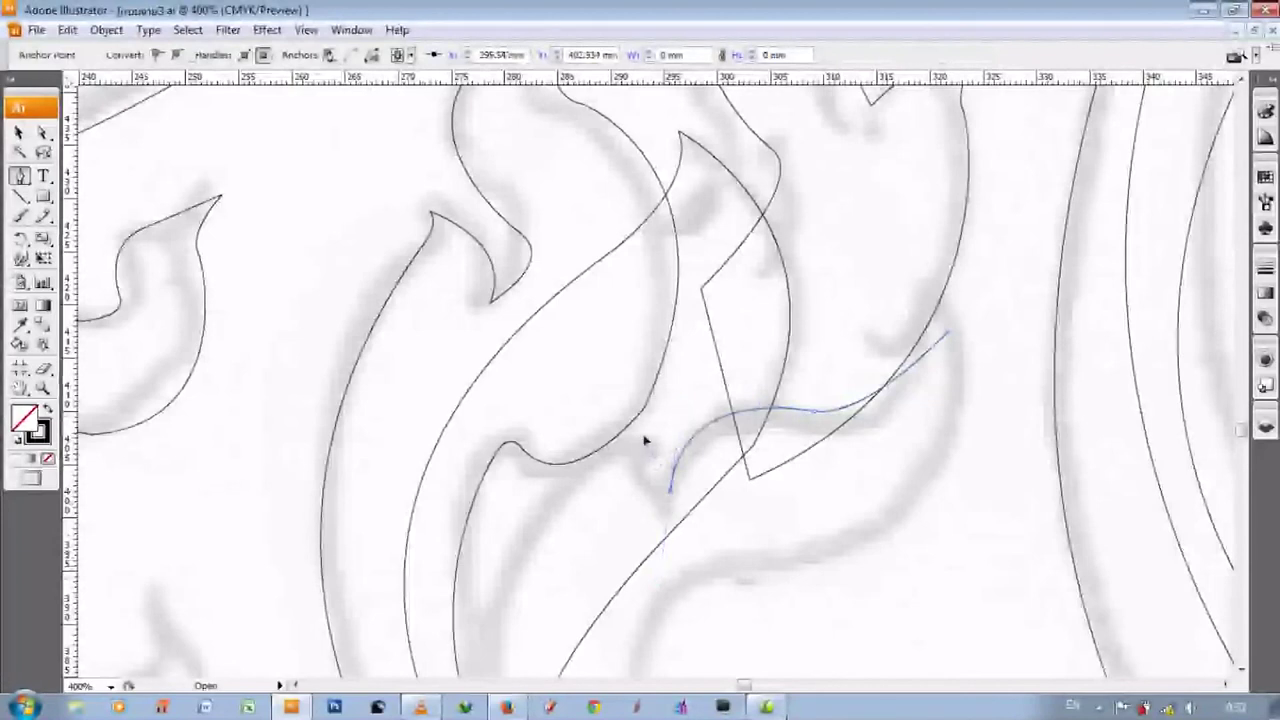
- Start a new curved outline over the sketch and check its surroundings
{"action": "key", "text": "ctrl+minus"}
{"action": "key", "text": "ctrl+minus"}
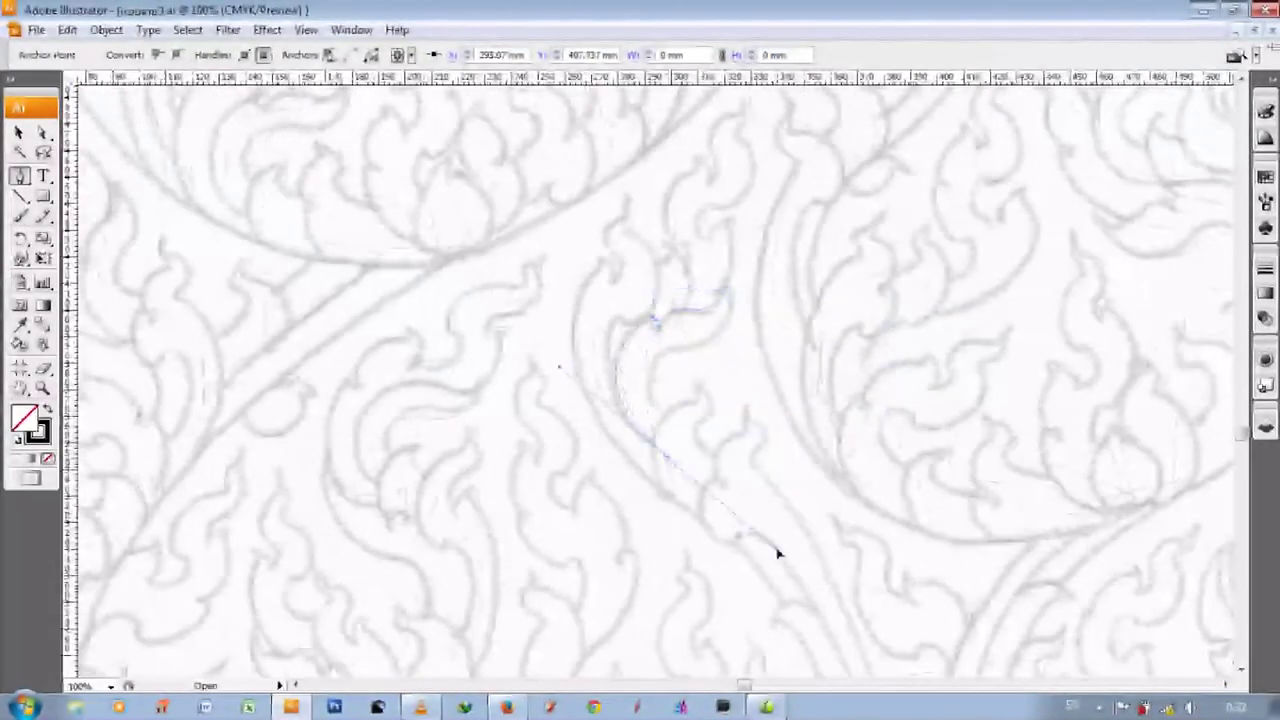
{"action": "key", "text": "ctrl+plus"}
{"action": "key", "text": "ctrl+plus"}
{"action": "scroll", "coordinate": [716, 505], "scroll_direction": "up", "scroll_amount": 3}
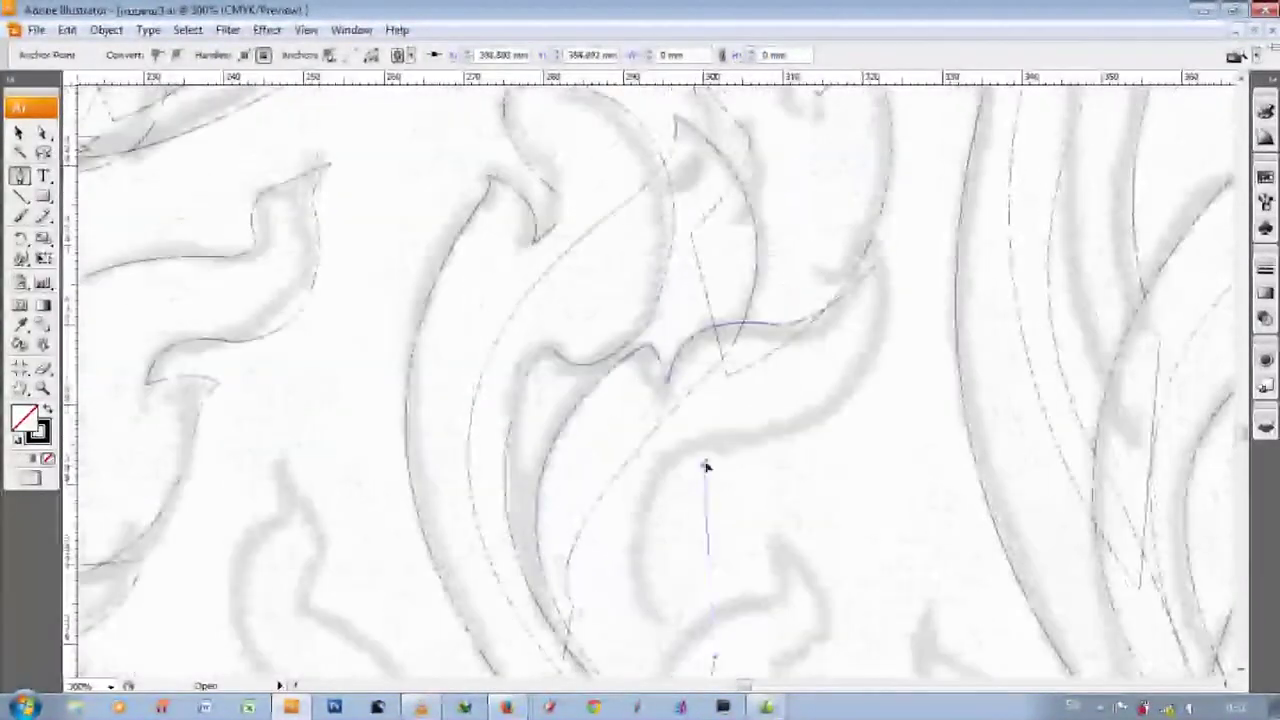
{"action": "scroll", "coordinate": [705, 477], "scroll_direction": "up", "scroll_amount": 2}
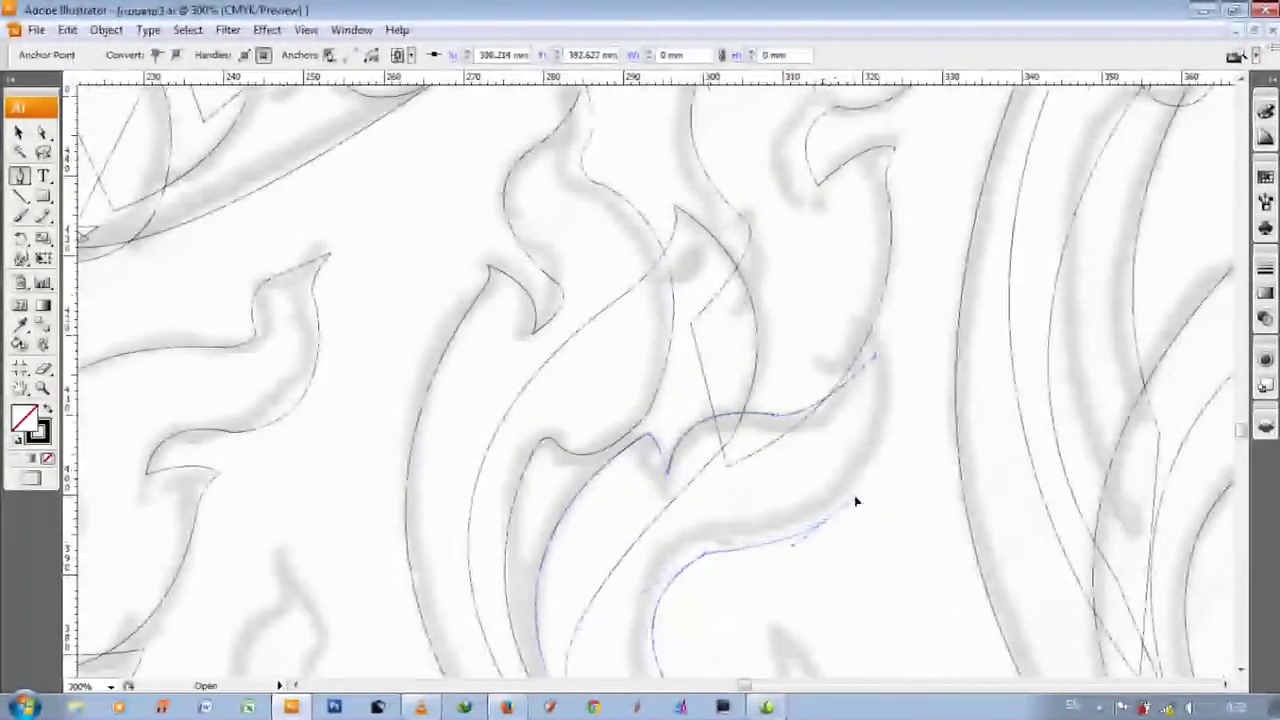
{"action": "scroll", "coordinate": [872, 330], "scroll_direction": "down", "scroll_amount": 5}
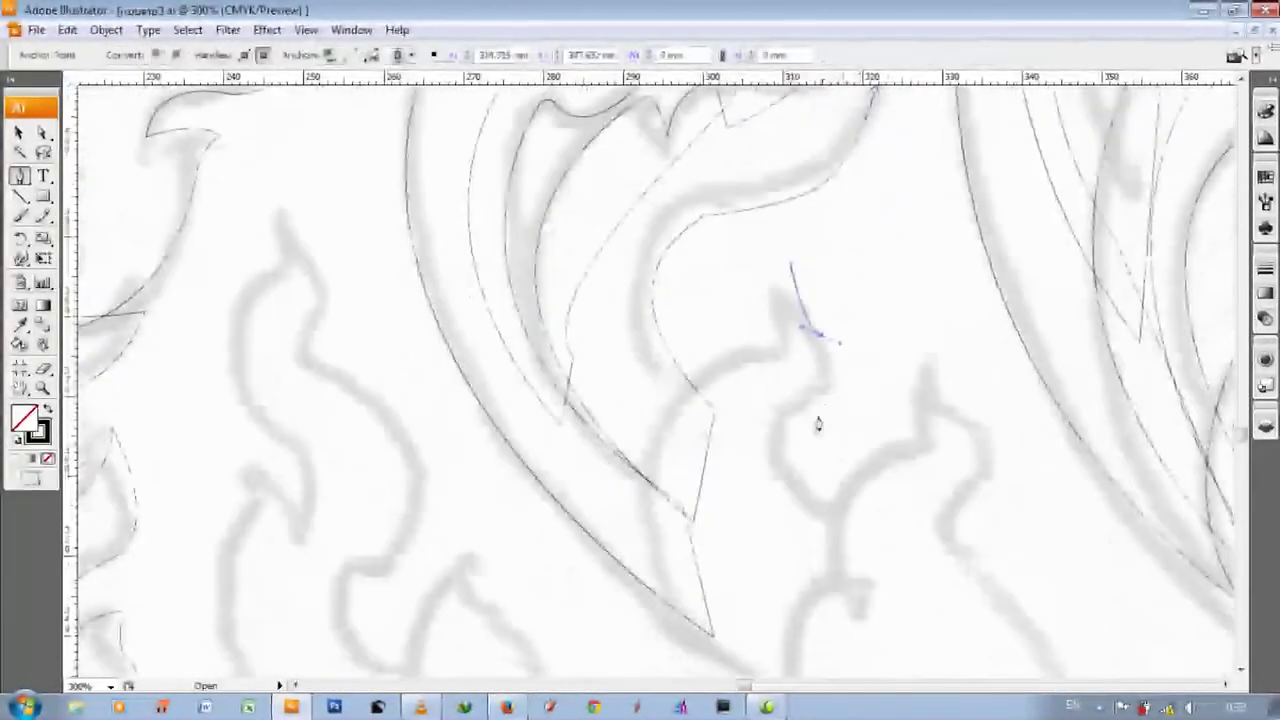
{"action": "left_click_drag", "start_coordinate": [818, 347], "coordinate": [848, 340]}
{"action": "key", "text": "ctrl+minus"}
{"action": "key", "text": "ctrl+minus"}
{"action": "key", "text": "ctrl+minus"}
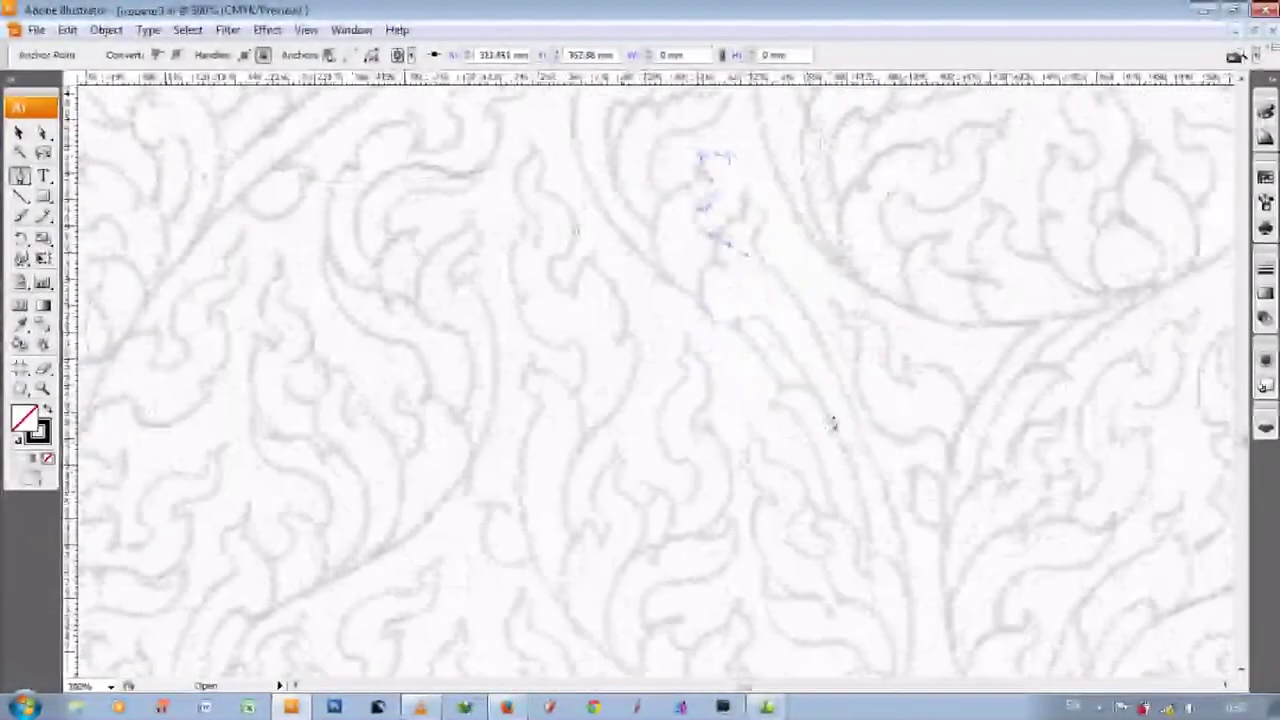
{"action": "scroll", "coordinate": [800, 420], "scroll_direction": "up", "scroll_amount": 1}
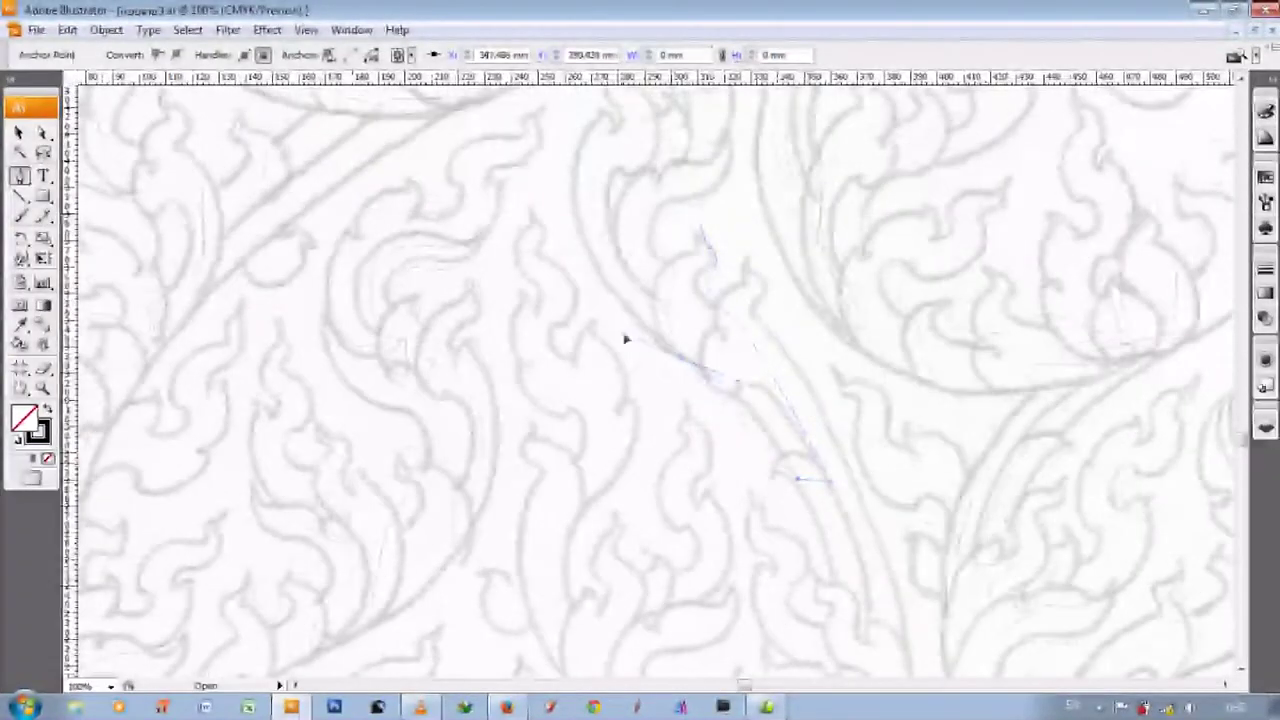
{"action": "key", "text": "ctrl+plus"}
{"action": "key", "text": "ctrl+plus"}
{"action": "key", "text": "ctrl+plus"}
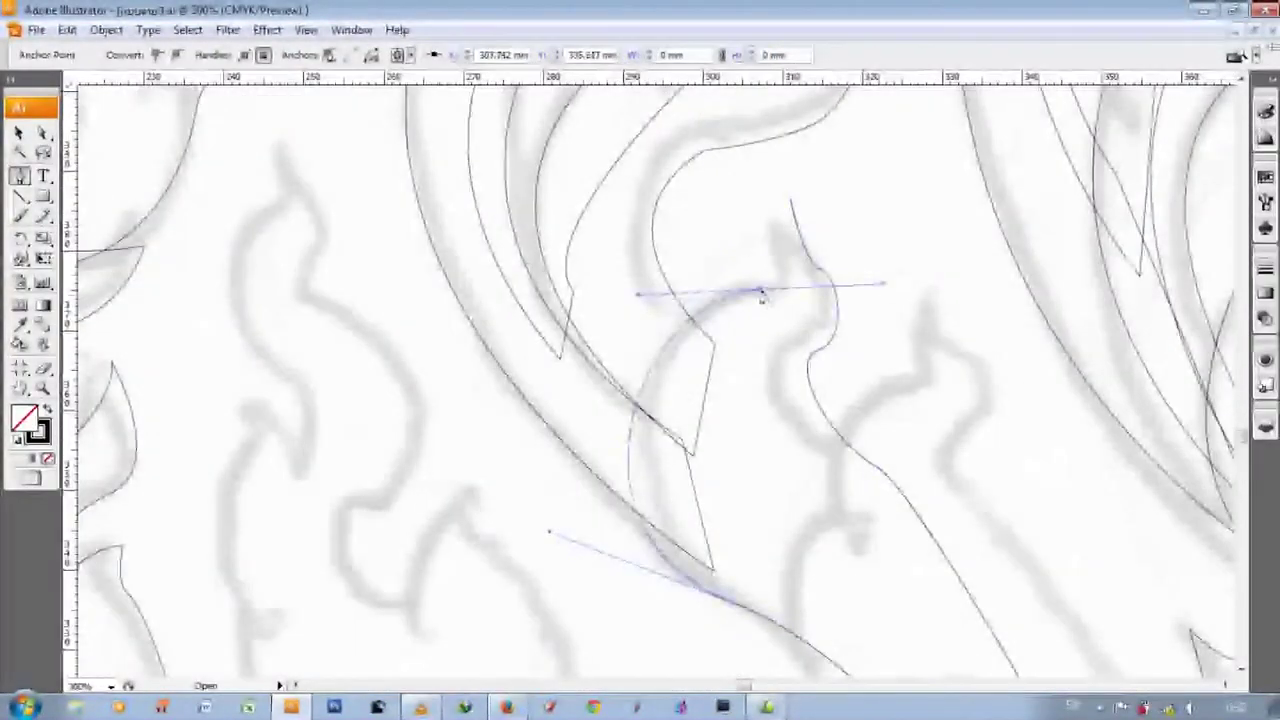
- Finish the previous outline and trace the next leaf's edge down to its tip
{"action": "left_click", "coordinate": [793, 200]}
{"action": "scroll", "coordinate": [800, 210], "scroll_direction": "down", "scroll_amount": 1}
{"action": "left_click", "coordinate": [930, 265]}
{"action": "left_click", "coordinate": [995, 330]}
{"action": "left_click", "coordinate": [997, 403]}
{"action": "left_click", "coordinate": [965, 430]}
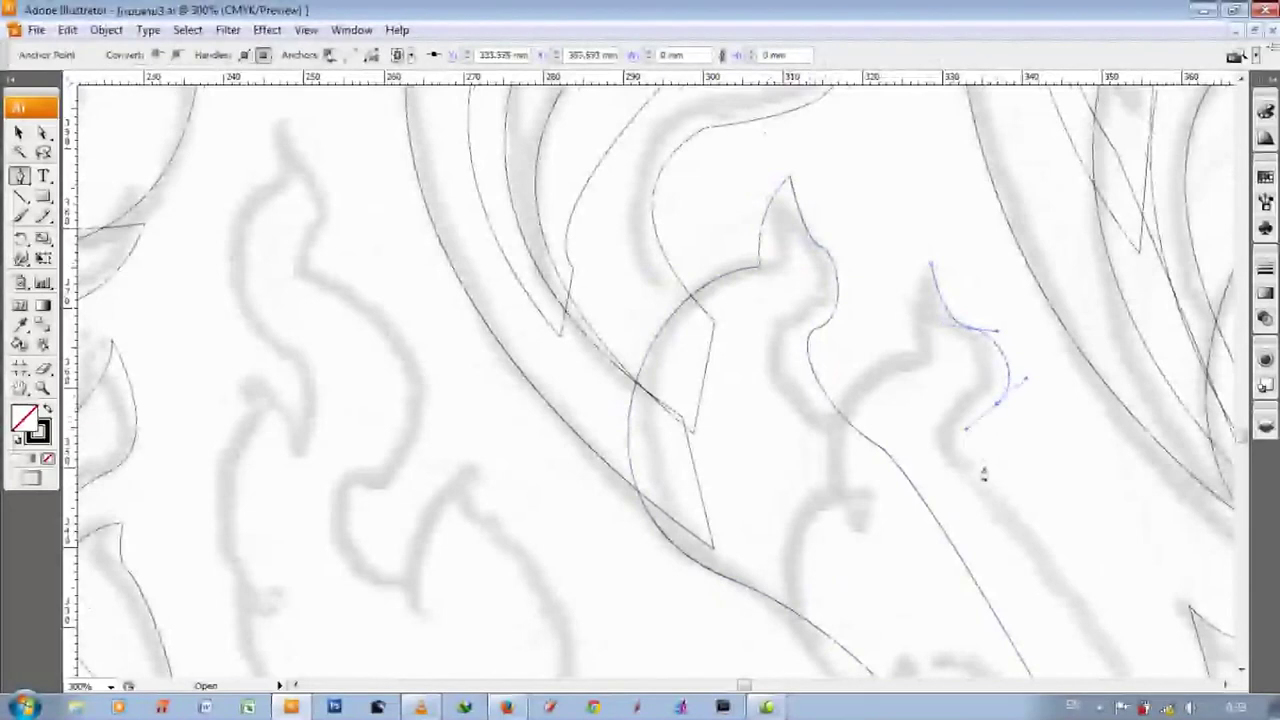
{"action": "key", "text": "ctrl+minus"}
{"action": "key", "text": "ctrl+minus"}
{"action": "key", "text": "ctrl+minus"}
{"action": "key", "text": "ctrl+minus"}
{"action": "key", "text": "ctrl+minus"}
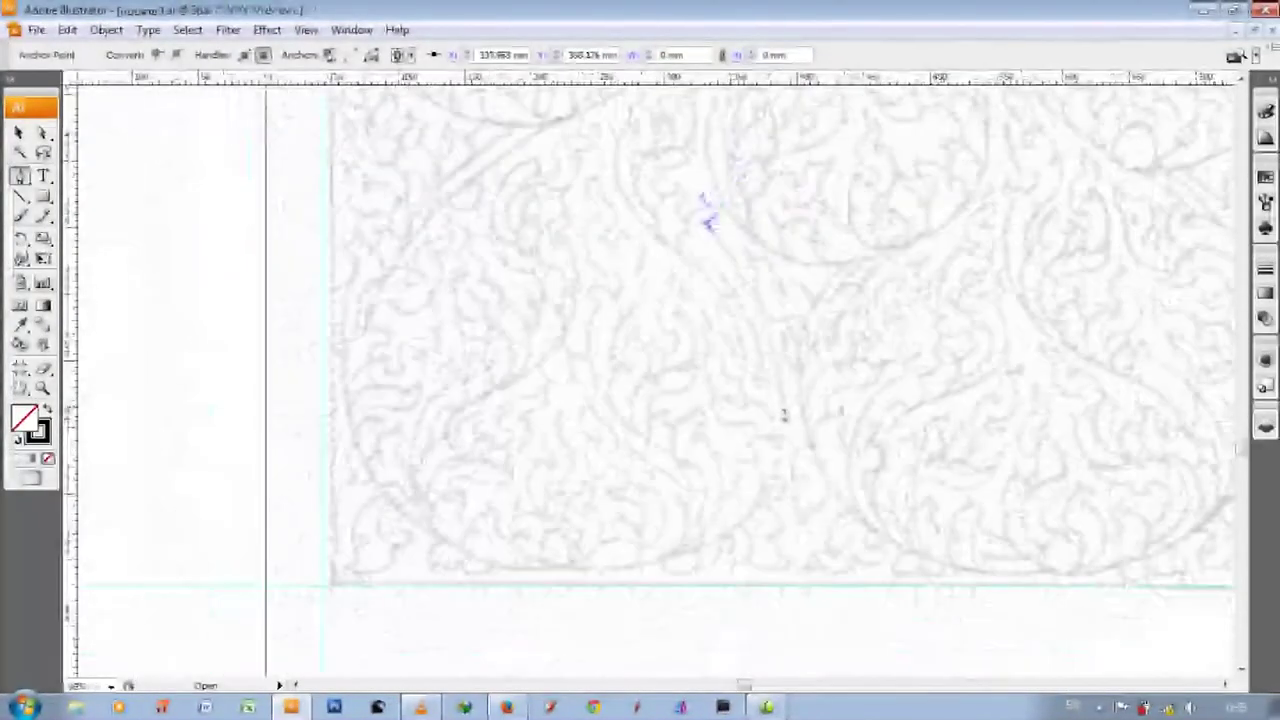
- Curve the outline along the long stem and place anchors around the leaf's hook
{"action": "left_click_drag", "start_coordinate": [779, 417], "coordinate": [786, 527]}
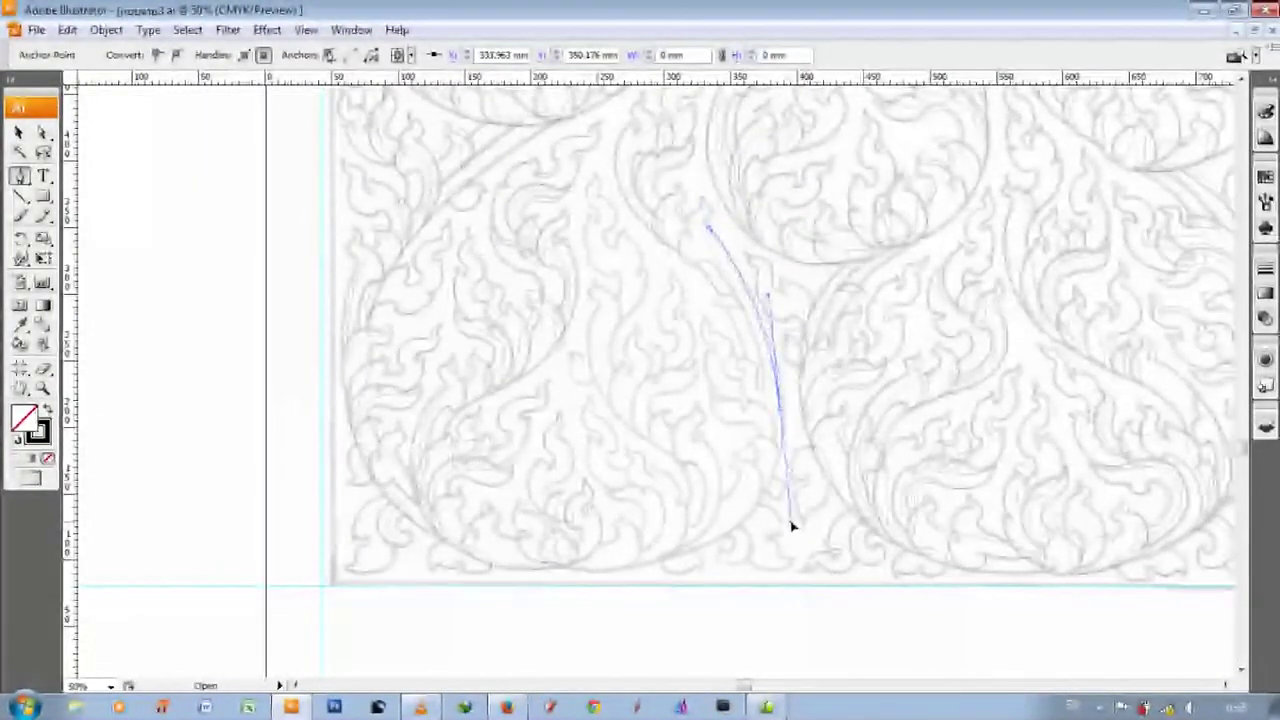
{"action": "key", "text": "ctrl+plus"}
{"action": "key", "text": "ctrl+plus"}
{"action": "key", "text": "ctrl+plus"}
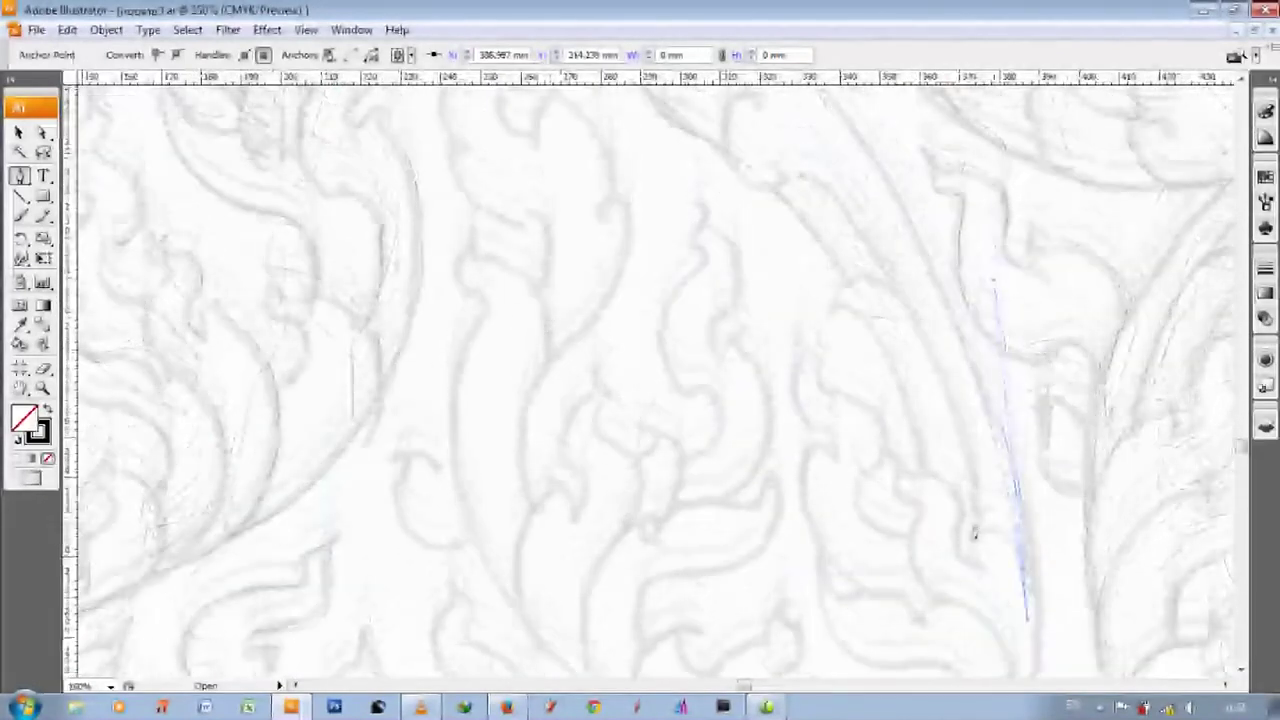
{"action": "key", "text": "ctrl+minus"}
{"action": "key", "text": "ctrl+minus"}
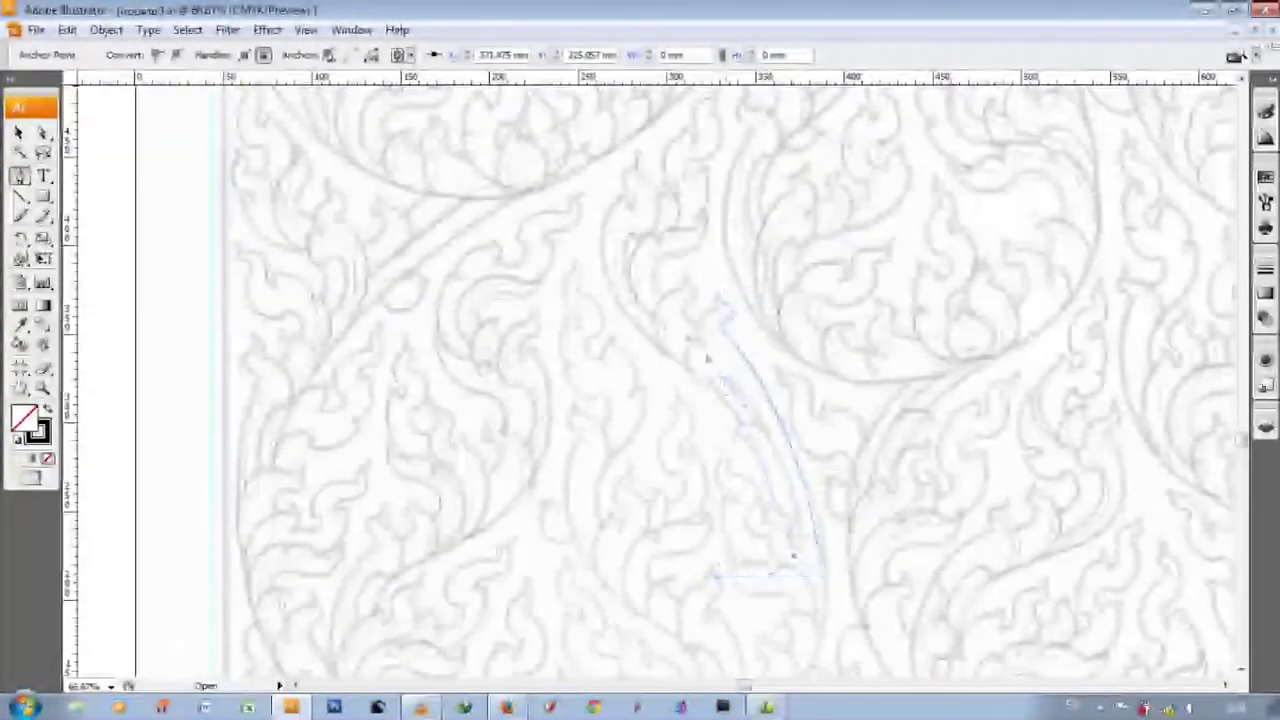
{"action": "key", "text": "ctrl+plus"}
{"action": "key", "text": "ctrl+plus"}
{"action": "key", "text": "ctrl+plus"}
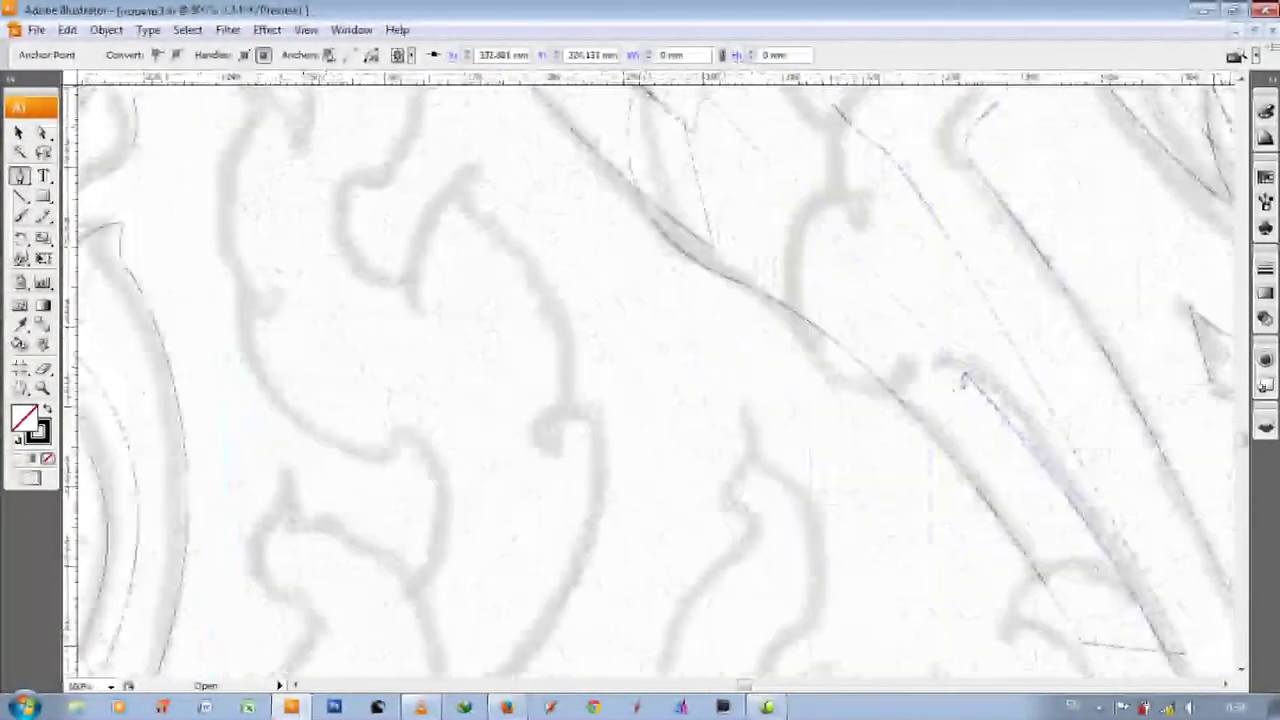
{"action": "scroll", "coordinate": [777, 312], "scroll_direction": "up", "scroll_amount": 2}
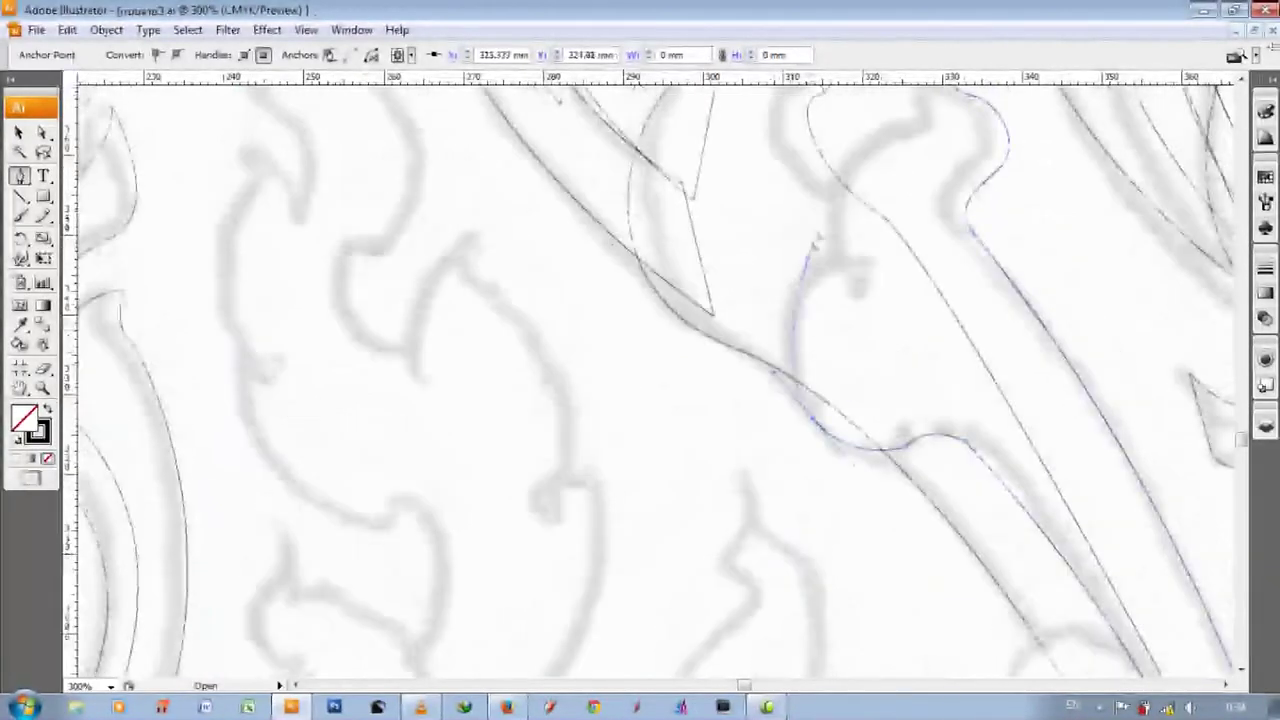
{"action": "left_click", "coordinate": [860, 292]}
{"action": "left_click", "coordinate": [840, 252]}
{"action": "scroll", "coordinate": [845, 290], "scroll_direction": "up", "scroll_amount": 4}
{"action": "left_click_drag", "start_coordinate": [905, 272], "coordinate": [1008, 233]}
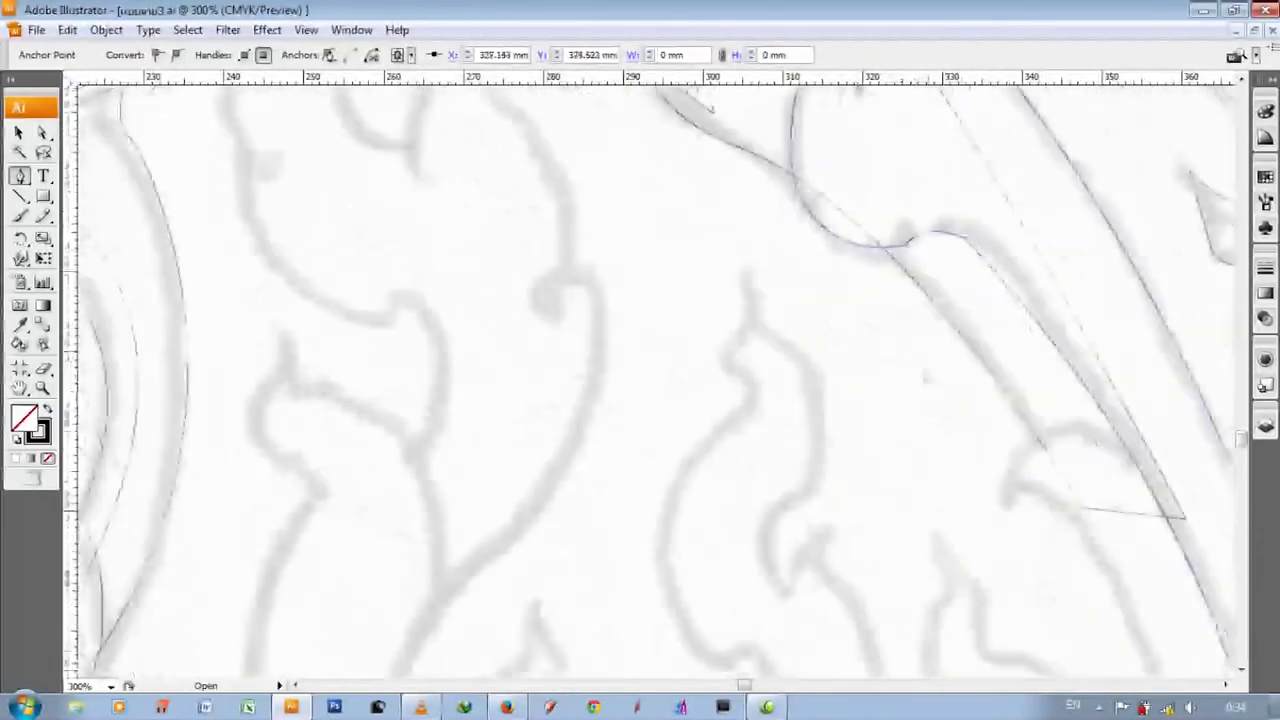
- Bend the outline along the leaf edge to a corner anchor at its point
{"action": "scroll", "coordinate": [923, 371], "scroll_direction": "up", "scroll_amount": 5}
{"action": "left_click_drag", "start_coordinate": [959, 362], "coordinate": [1063, 428]}
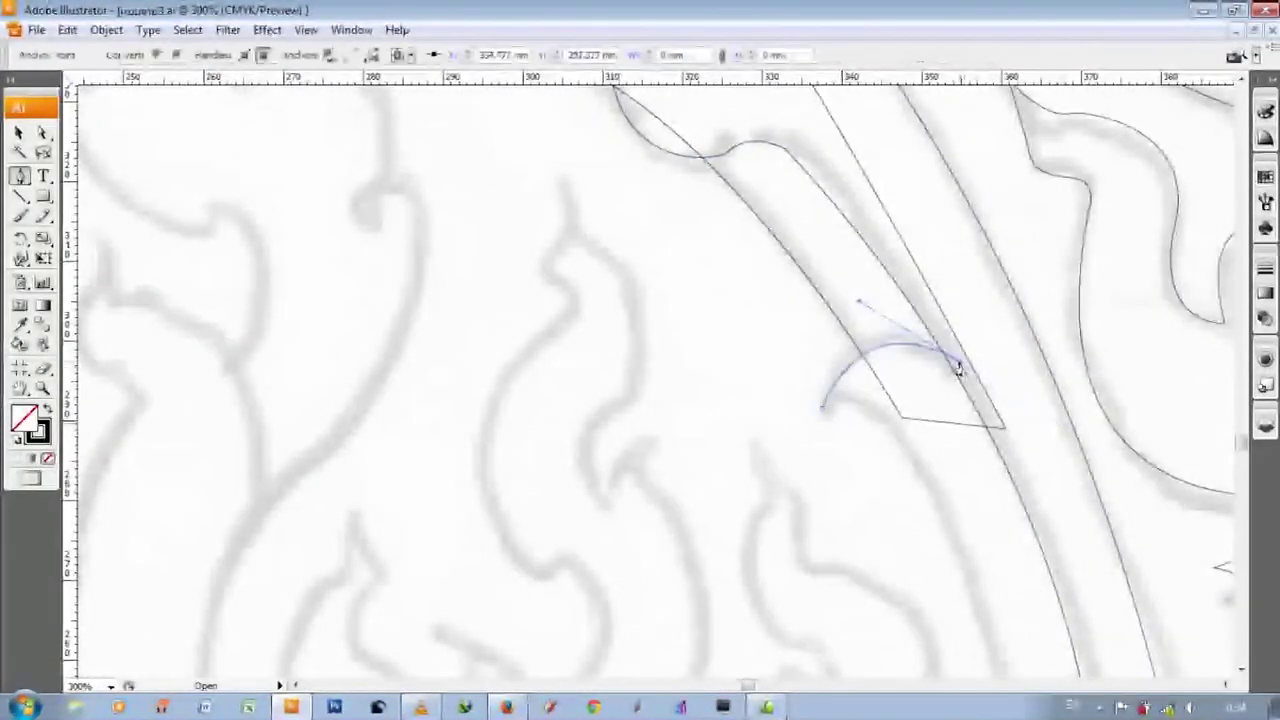
{"action": "key", "text": "ctrl+minus"}
{"action": "key", "text": "ctrl+minus"}
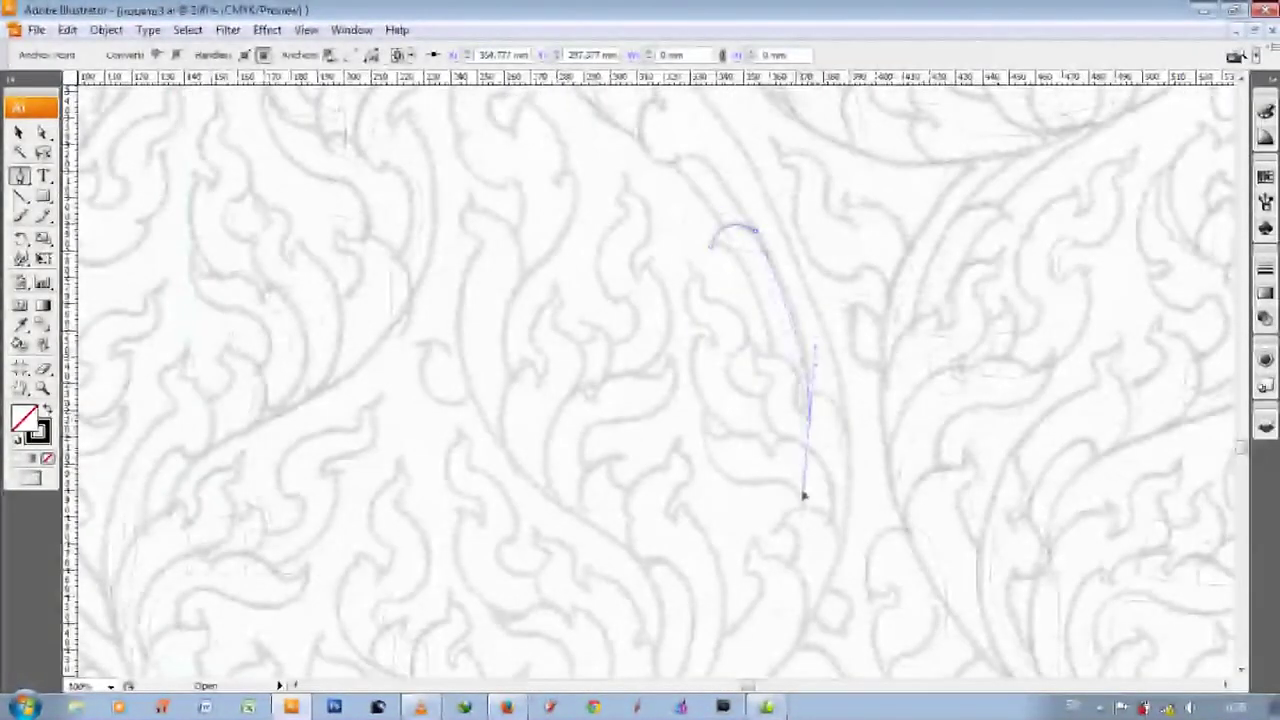
{"action": "key", "text": "ctrl+plus"}
{"action": "key", "text": "ctrl+plus"}
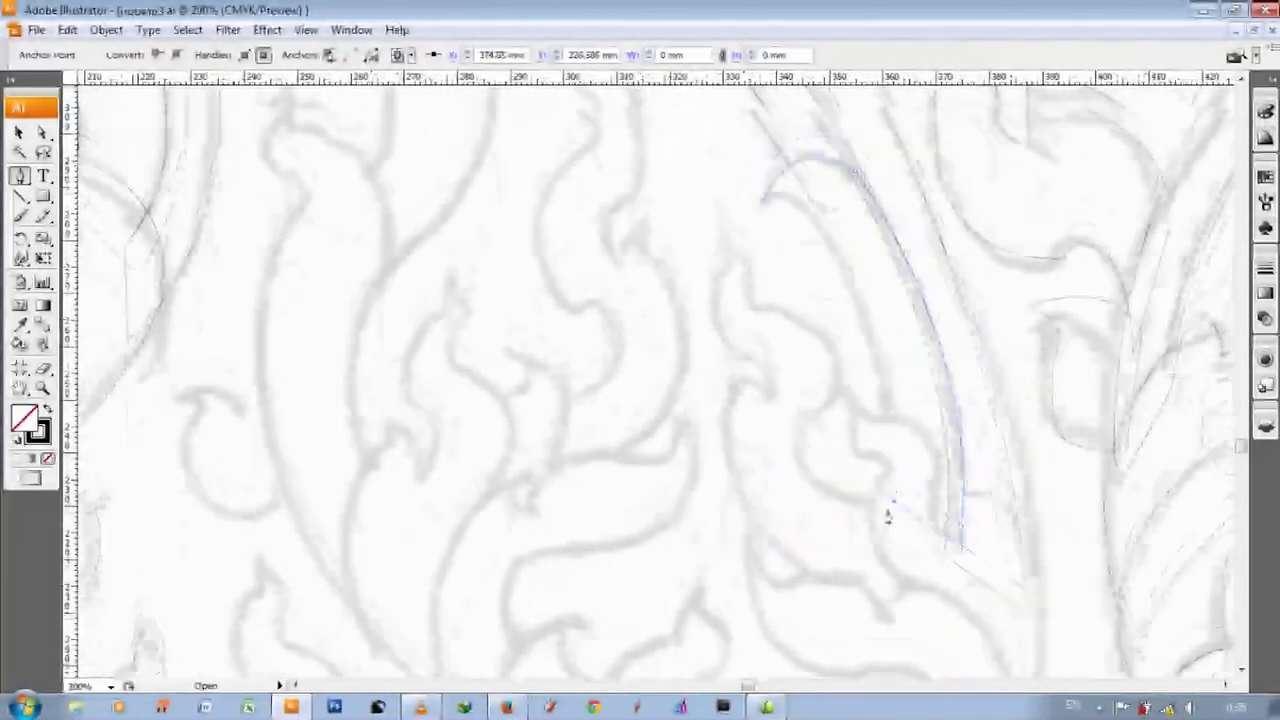
{"action": "scroll", "coordinate": [782, 400], "scroll_direction": "up", "scroll_amount": 3}
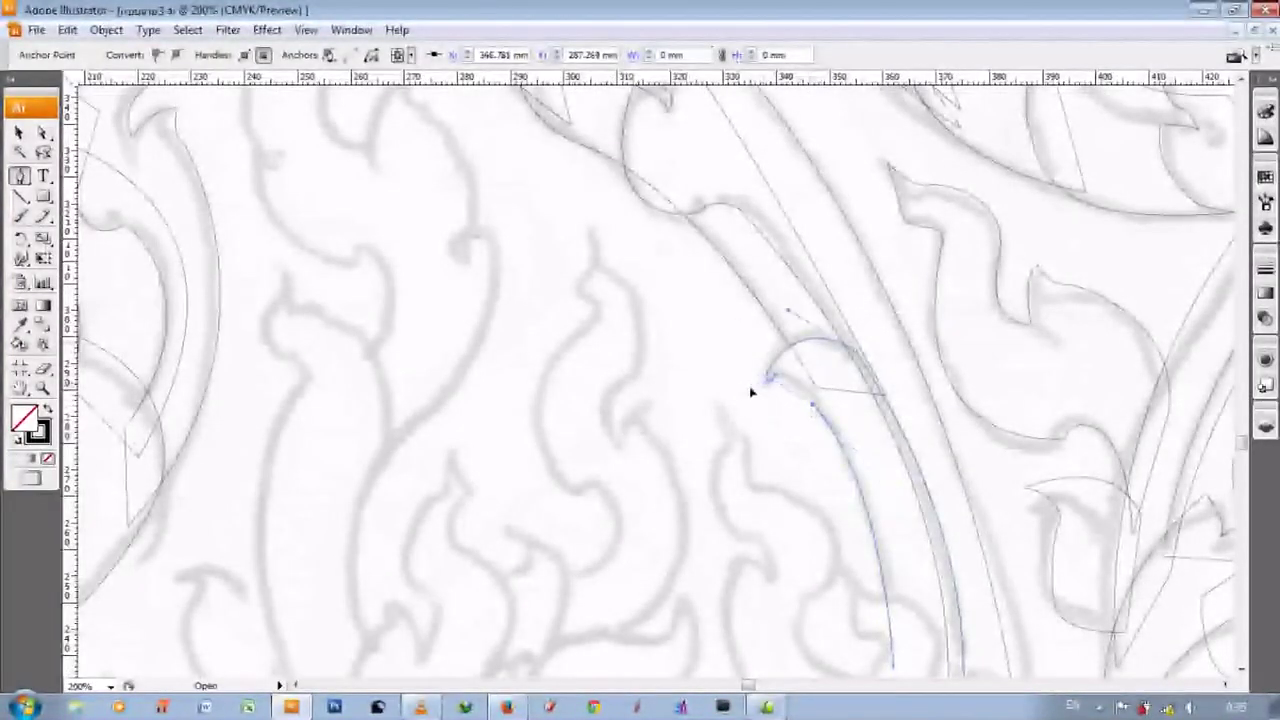
{"action": "scroll", "coordinate": [852, 436], "scroll_direction": "down", "scroll_amount": 3}
{"action": "key", "text": "ctrl+plus"}
{"action": "key", "text": "ctrl+plus"}
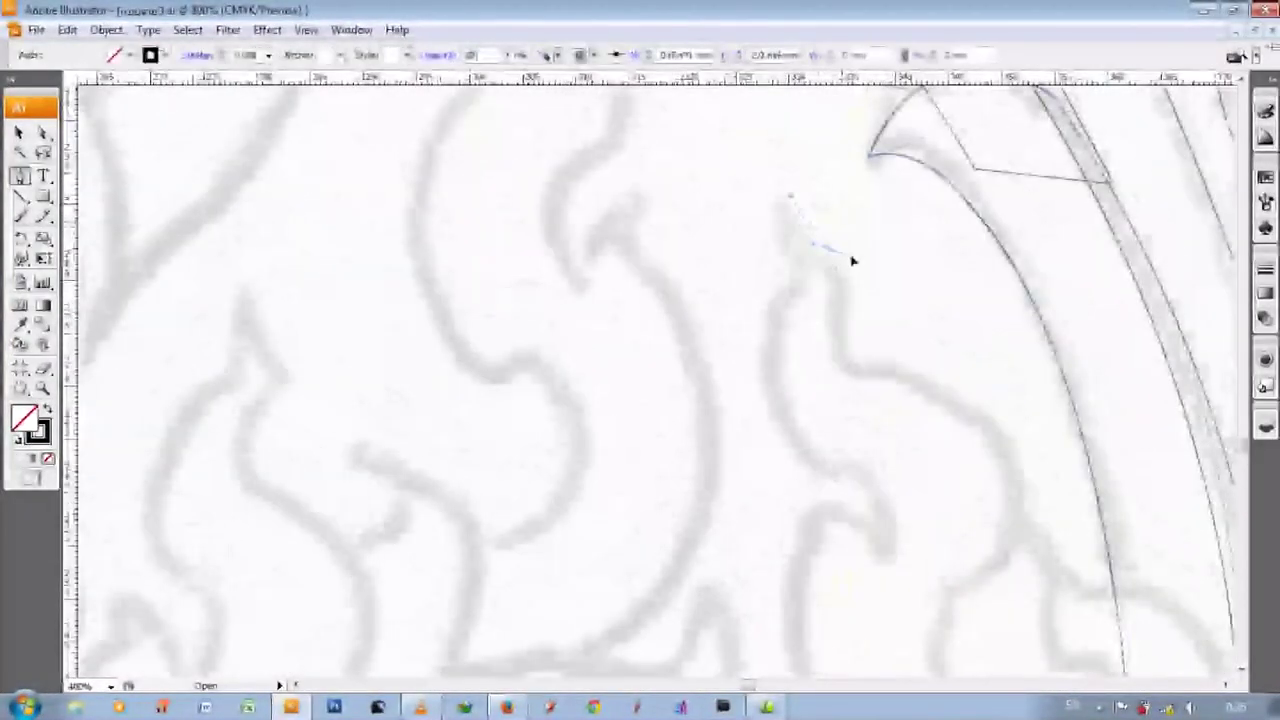
{"action": "scroll", "coordinate": [838, 350], "scroll_direction": "down", "scroll_amount": 2}
{"action": "left_click_drag", "start_coordinate": [1012, 422], "coordinate": [990, 476]}
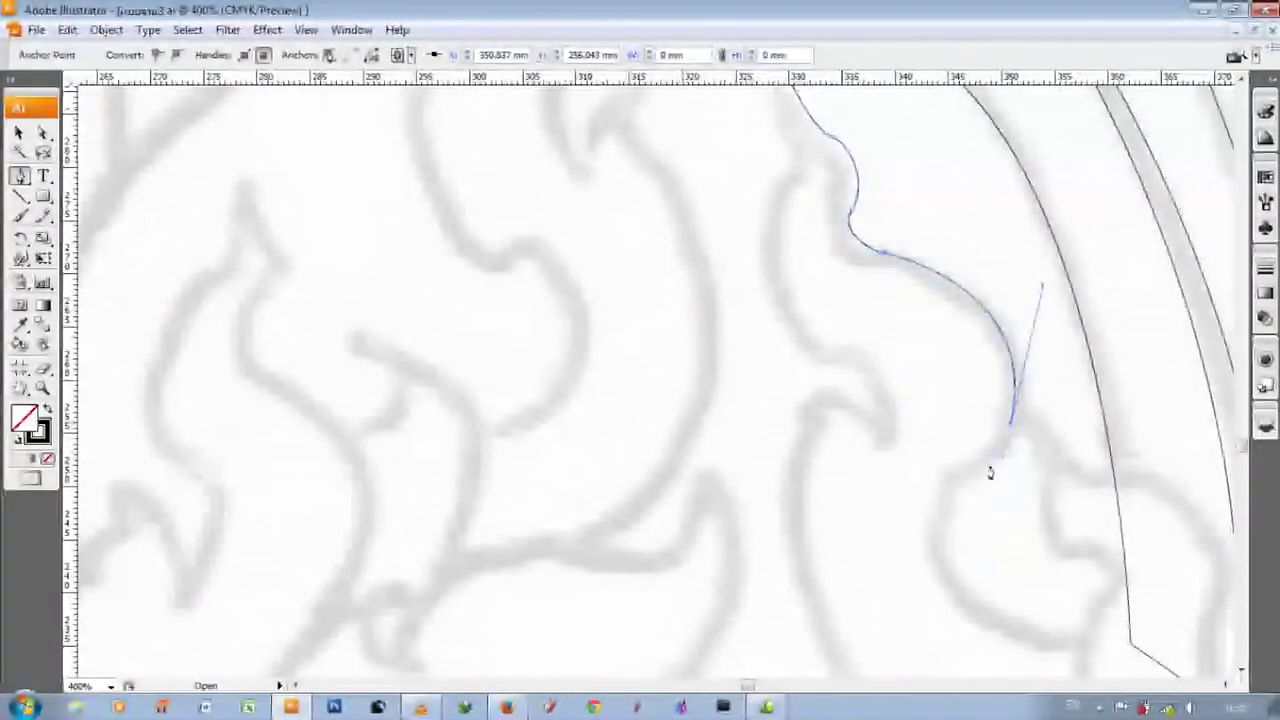
{"action": "scroll", "coordinate": [1103, 458], "scroll_direction": "down", "scroll_amount": 4}
{"action": "scroll", "coordinate": [874, 453], "scroll_direction": "right", "scroll_amount": 5}
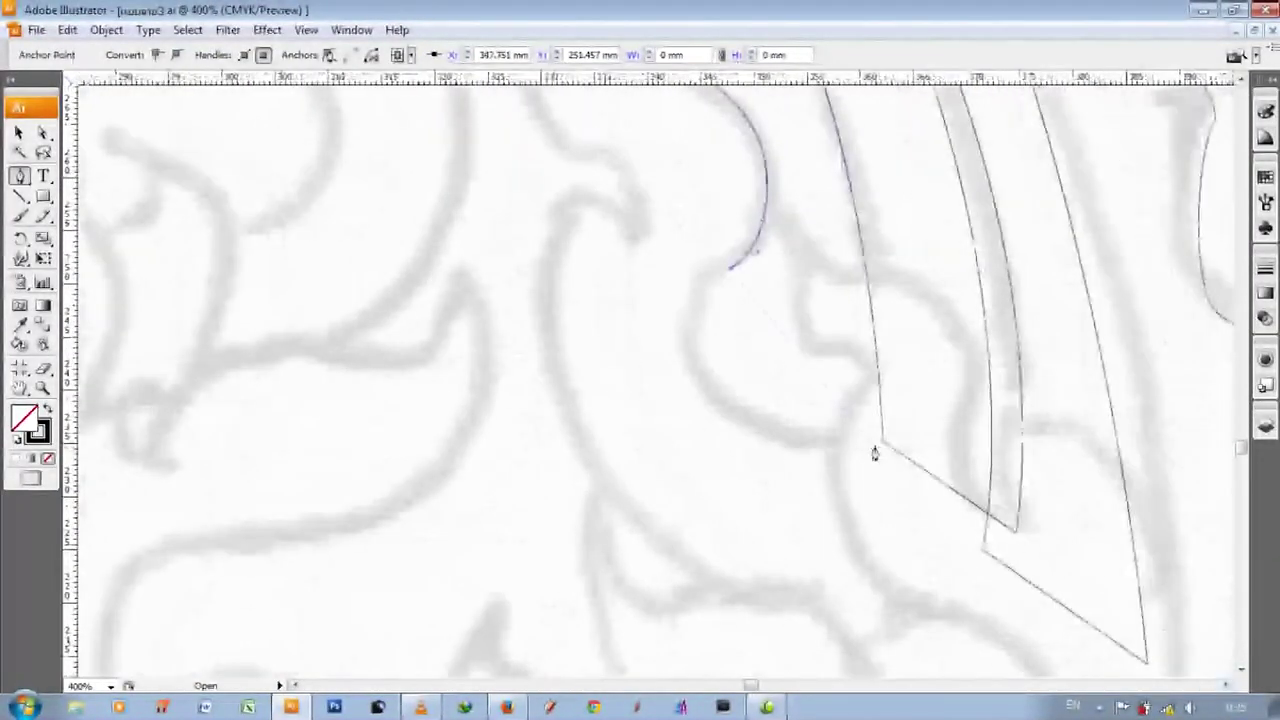
{"action": "scroll", "coordinate": [877, 449], "scroll_direction": "down", "scroll_amount": 2}
{"action": "left_click", "coordinate": [975, 470]}
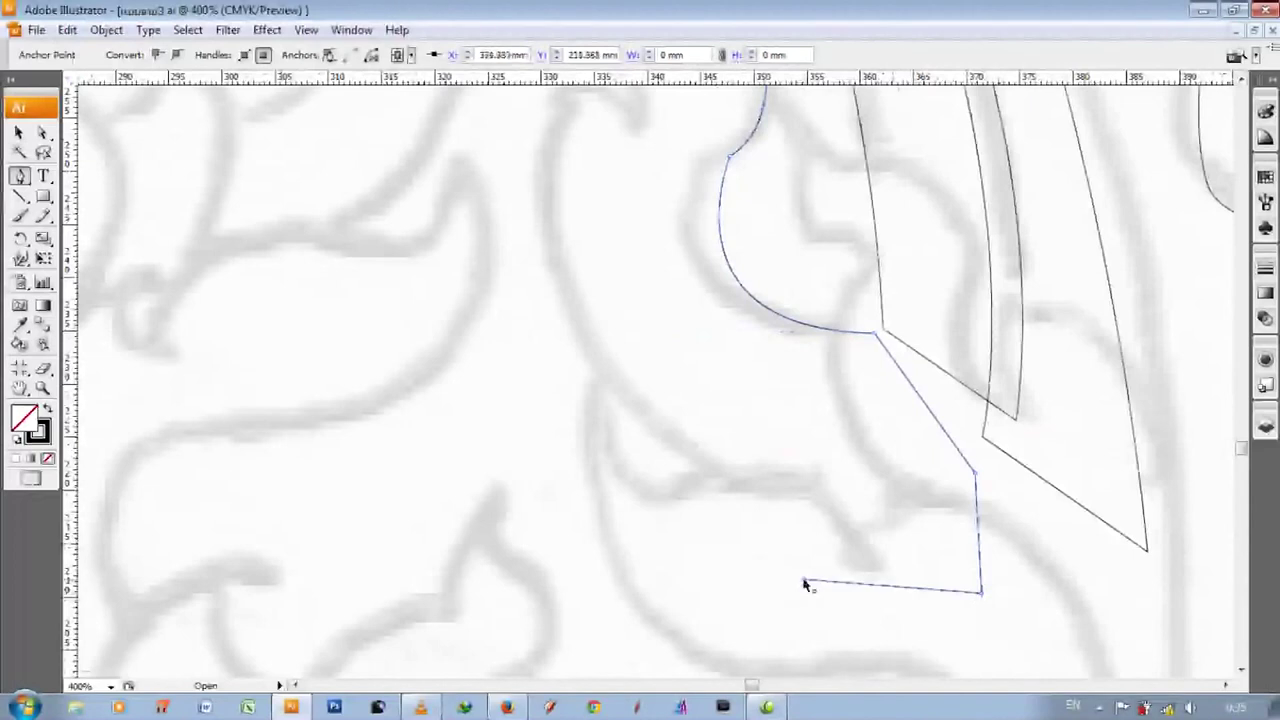
- Trace the upper curve to a corner, then carry the outline down to the bottom
{"action": "key", "text": "ctrl+minus"}
{"action": "left_click", "coordinate": [610, 192]}
{"action": "key", "text": "ctrl+plus"}
{"action": "left_click", "coordinate": [548, 320]}
{"action": "scroll", "coordinate": [632, 370], "scroll_direction": "up", "scroll_amount": 1}
{"action": "scroll", "coordinate": [590, 320], "scroll_direction": "up", "scroll_amount": 2}
{"action": "left_click_drag", "start_coordinate": [540, 283], "coordinate": [588, 173]}
{"action": "scroll", "coordinate": [700, 420], "scroll_direction": "down", "scroll_amount": 3}
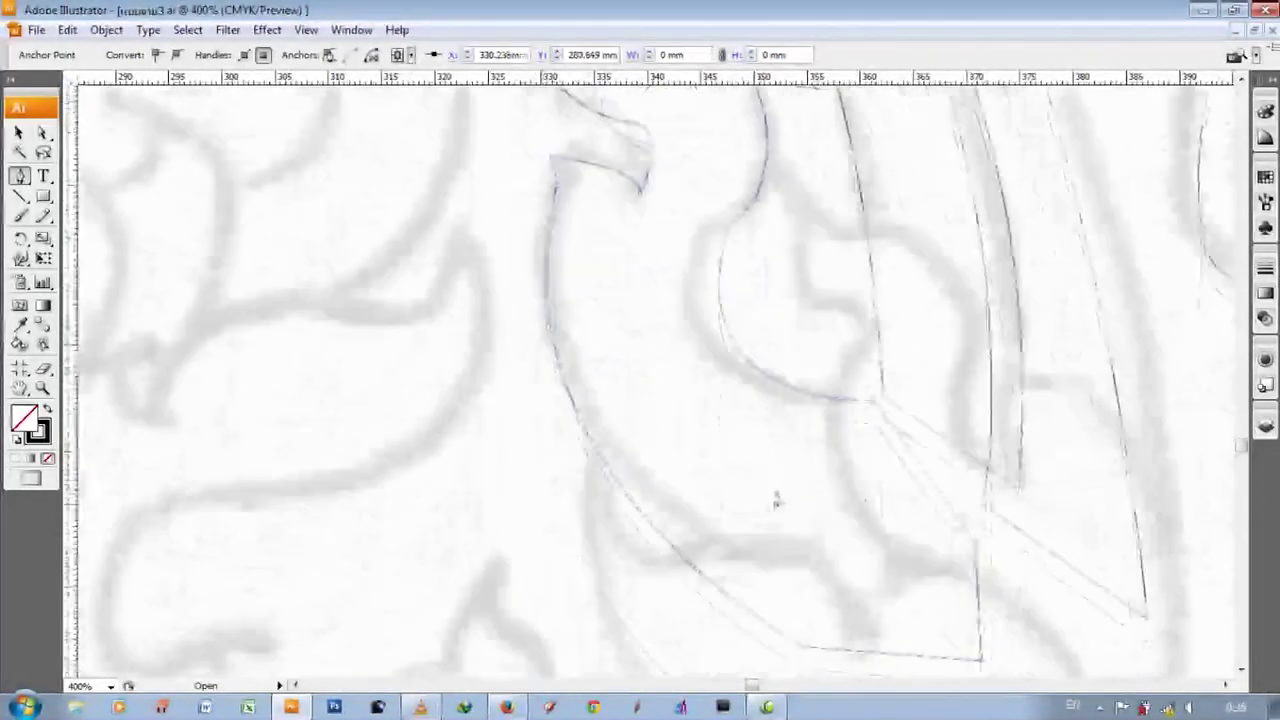
{"action": "scroll", "coordinate": [820, 430], "scroll_direction": "down", "scroll_amount": 2}
{"action": "scroll", "coordinate": [930, 400], "scroll_direction": "down", "scroll_amount": 2}
{"action": "scroll", "coordinate": [990, 455], "scroll_direction": "down", "scroll_amount": 1}
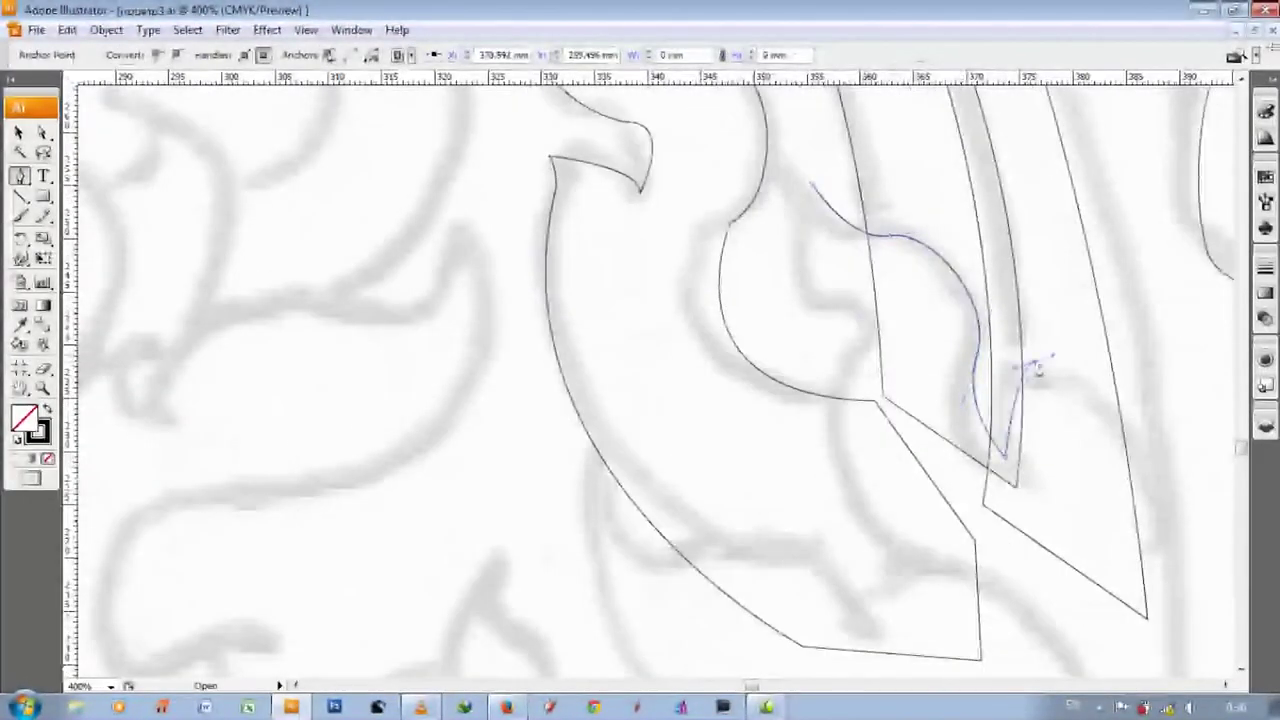
{"action": "scroll", "coordinate": [1051, 360], "scroll_direction": "down", "scroll_amount": 2}
{"action": "scroll", "coordinate": [1069, 311], "scroll_direction": "down", "scroll_amount": 2}
{"action": "scroll", "coordinate": [1071, 309], "scroll_direction": "down", "scroll_amount": 2}
{"action": "left_click", "coordinate": [727, 540]}
- Run the leaf edge lower and close the outline back at its start point
{"action": "scroll", "coordinate": [770, 400], "scroll_direction": "up", "scroll_amount": 2}
{"action": "scroll", "coordinate": [806, 366], "scroll_direction": "left", "scroll_amount": 2}
{"action": "scroll", "coordinate": [800, 300], "scroll_direction": "up", "scroll_amount": 1}
{"action": "scroll", "coordinate": [791, 256], "scroll_direction": "up", "scroll_amount": 1}
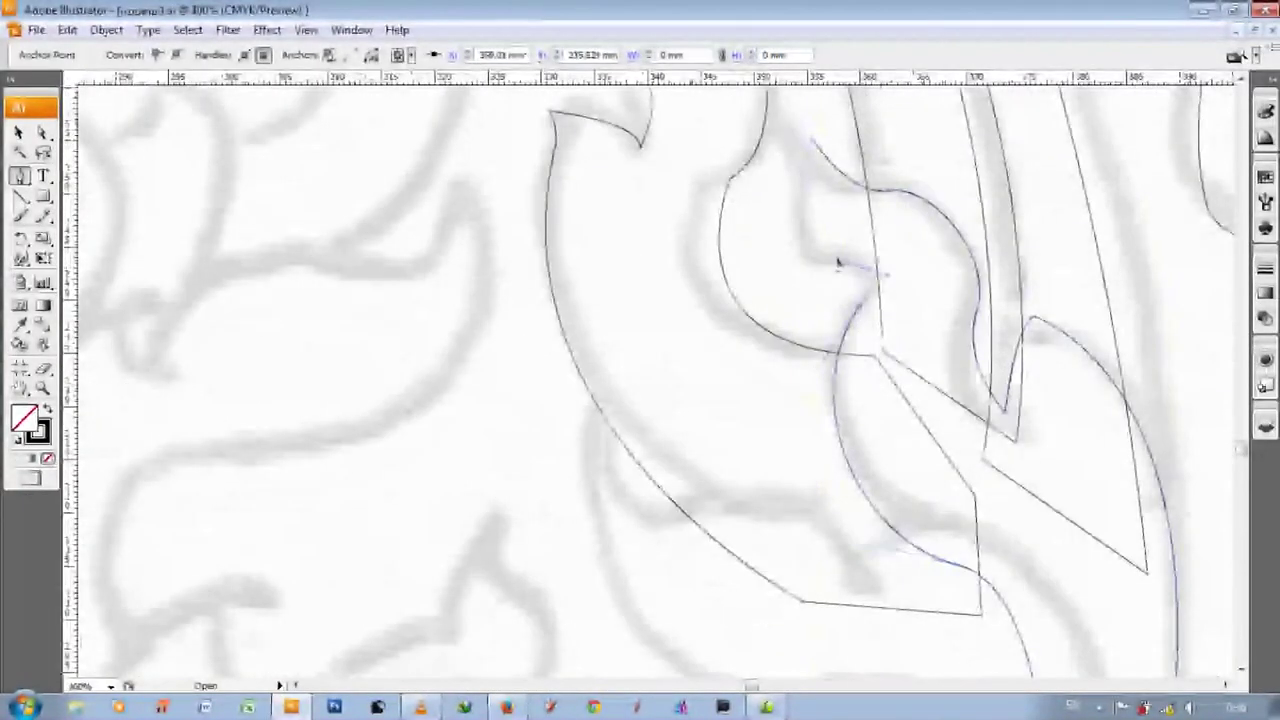
{"action": "scroll", "coordinate": [837, 263], "scroll_direction": "up", "scroll_amount": 1}
{"action": "scroll", "coordinate": [814, 277], "scroll_direction": "down", "scroll_amount": 1}
{"action": "scroll", "coordinate": [712, 392], "scroll_direction": "down", "scroll_amount": 1}
{"action": "scroll", "coordinate": [729, 437], "scroll_direction": "down", "scroll_amount": 1}
{"action": "left_click_drag", "start_coordinate": [912, 445], "coordinate": [947, 527]}
{"action": "scroll", "coordinate": [925, 388], "scroll_direction": "down", "scroll_amount": 3}
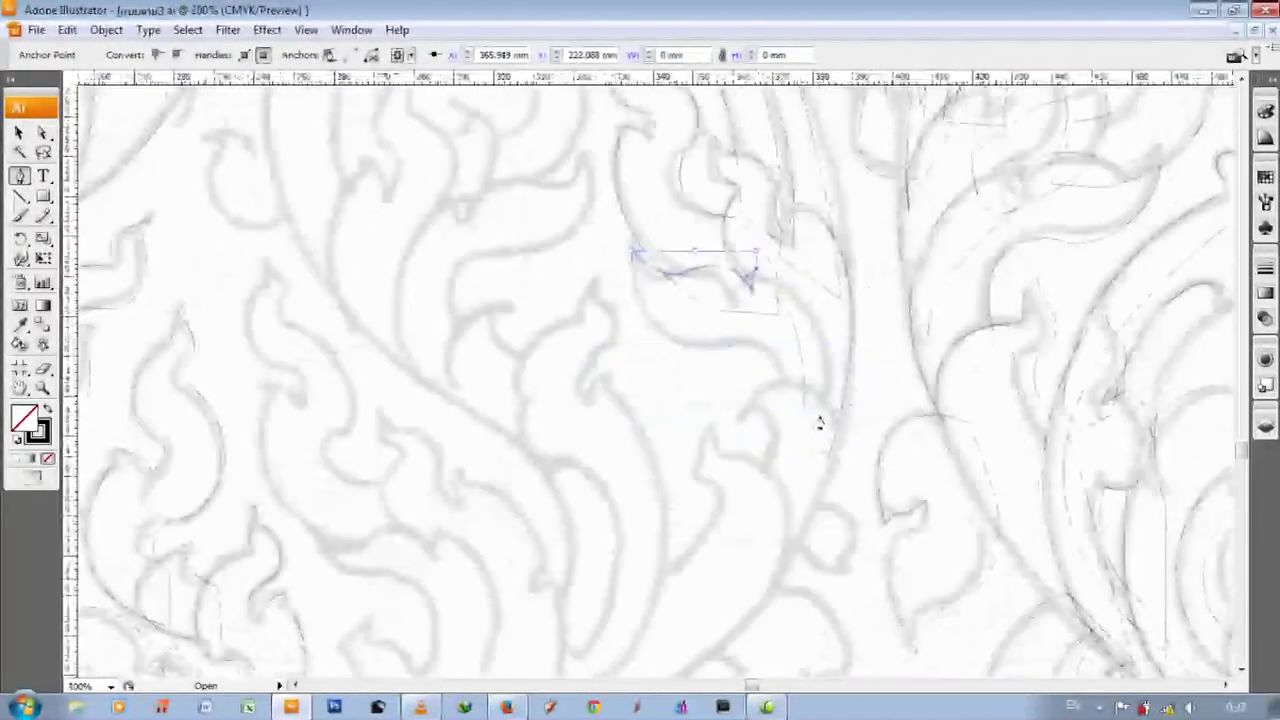
{"action": "scroll", "coordinate": [778, 403], "scroll_direction": "up", "scroll_amount": 1}
{"action": "scroll", "coordinate": [750, 408], "scroll_direction": "up", "scroll_amount": 1}
{"action": "scroll", "coordinate": [605, 200], "scroll_direction": "up", "scroll_amount": 1}
{"action": "scroll", "coordinate": [620, 138], "scroll_direction": "down", "scroll_amount": 1}
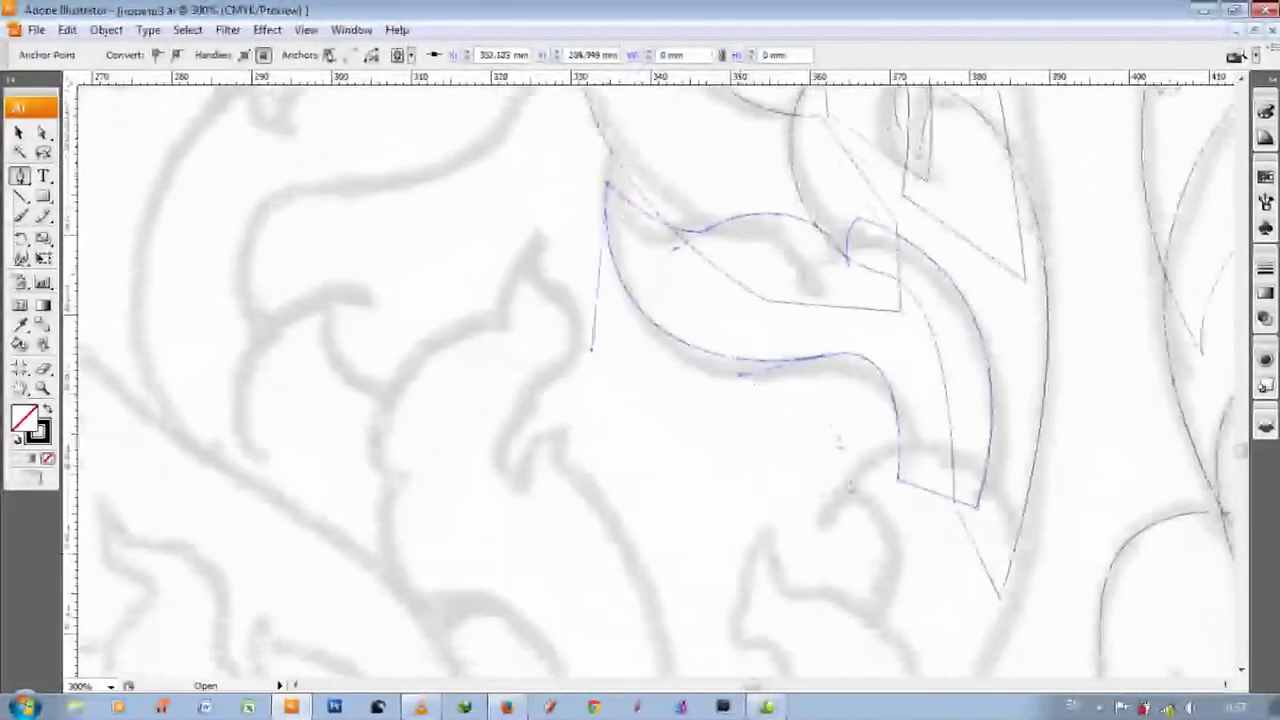
{"action": "scroll", "coordinate": [800, 300], "scroll_direction": "down", "scroll_amount": 1}
{"action": "scroll", "coordinate": [912, 518], "scroll_direction": "down", "scroll_amount": 2}
{"action": "left_click", "coordinate": [858, 597]}
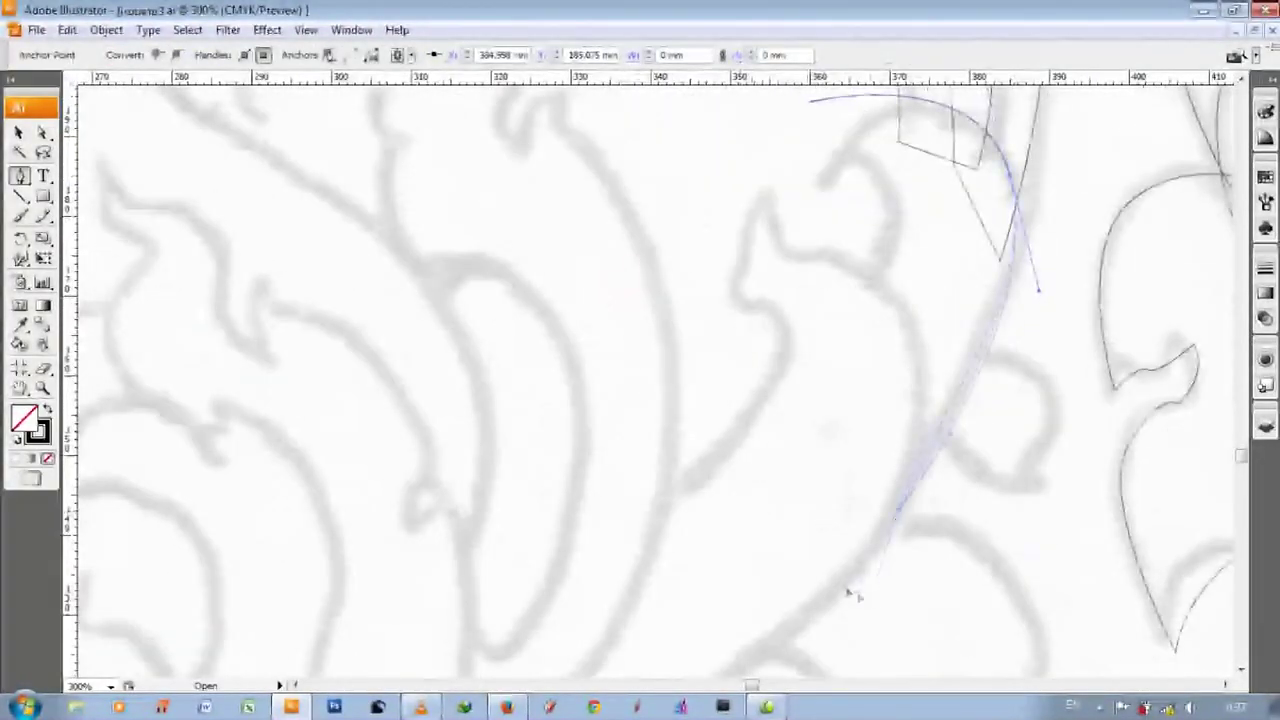
{"action": "left_click", "coordinate": [808, 561]}
- Zoom out over the pattern and begin a long curve along the large arch's bottom edge
{"action": "scroll", "coordinate": [837, 429], "scroll_direction": "up", "scroll_amount": 1}
{"action": "left_click_drag", "start_coordinate": [808, 343], "coordinate": [808, 414]}
{"action": "scroll", "coordinate": [766, 331], "scroll_direction": "up", "scroll_amount": 2}
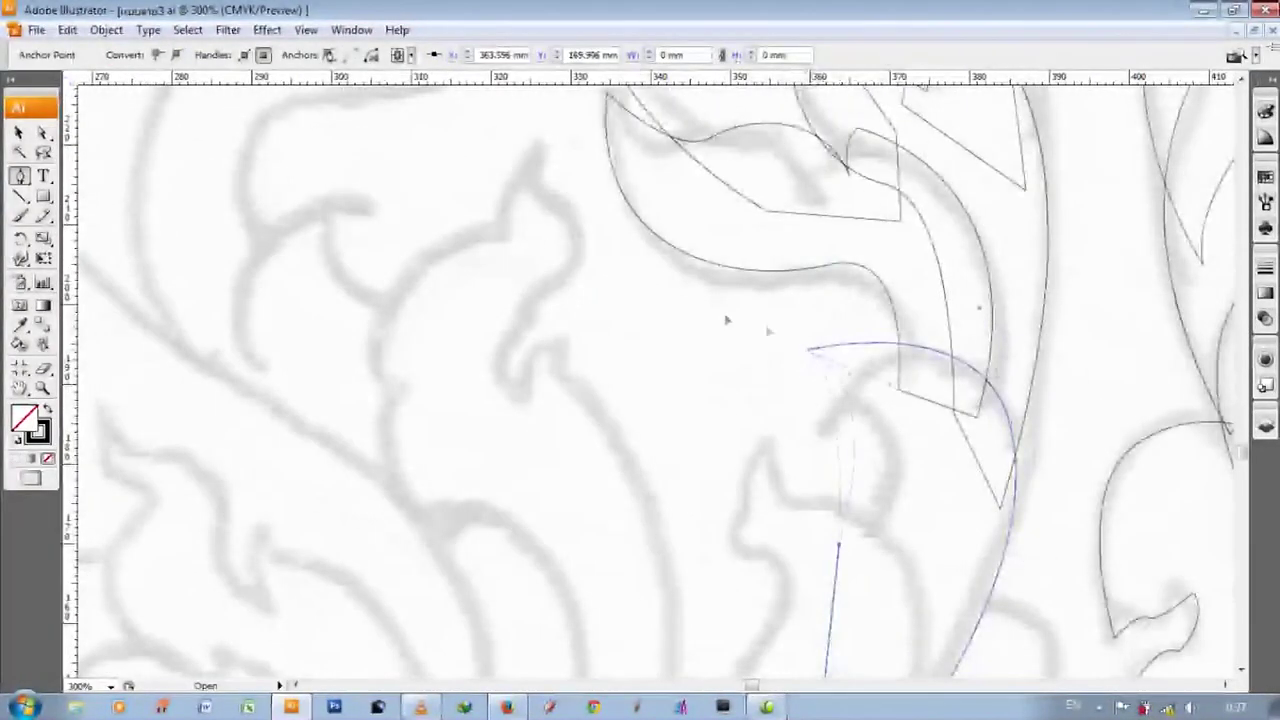
{"action": "scroll", "coordinate": [889, 478], "scroll_direction": "down", "scroll_amount": 3}
{"action": "scroll", "coordinate": [916, 365], "scroll_direction": "down", "scroll_amount": 2}
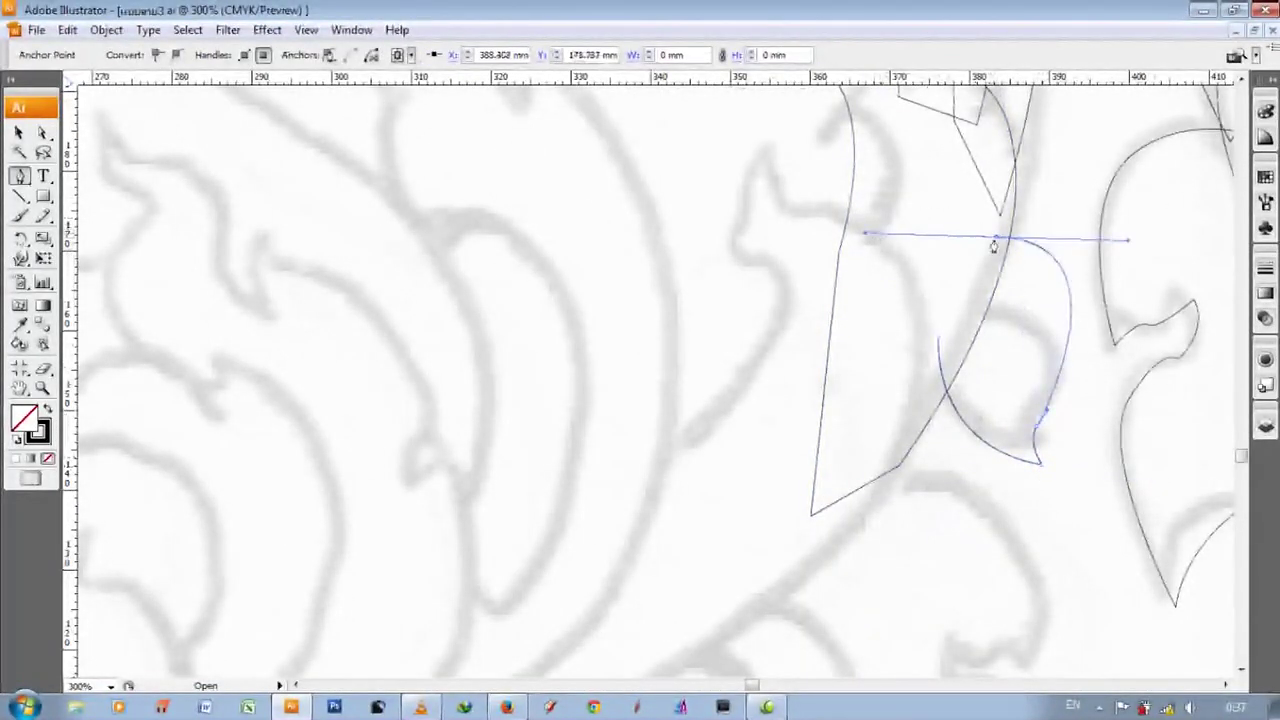
{"action": "scroll", "coordinate": [939, 343], "scroll_direction": "up", "scroll_amount": 2}
{"action": "left_click_drag", "start_coordinate": [763, 220], "coordinate": [794, 271]}
{"action": "key", "text": "ctrl+minus"}
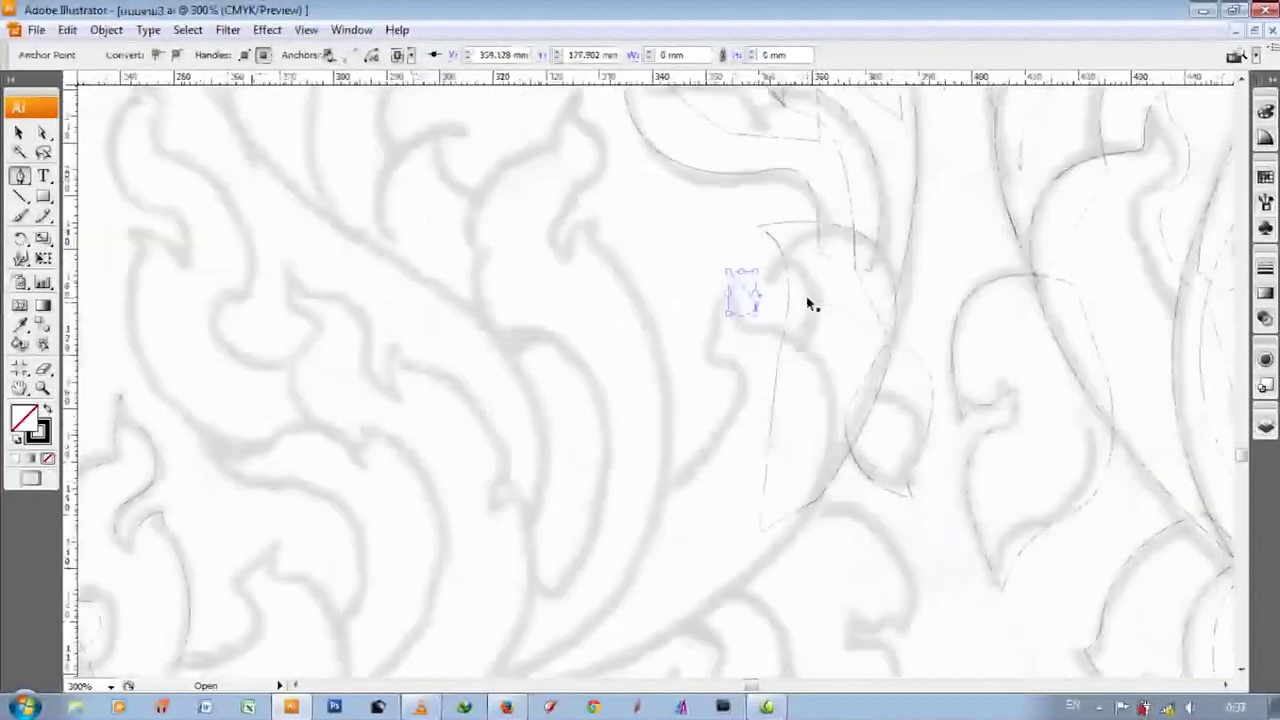
{"action": "key", "text": "ctrl+minus"}
{"action": "key", "text": "ctrl+minus"}
{"action": "key", "text": "ctrl+minus"}
{"action": "left_click_drag", "start_coordinate": [575, 456], "coordinate": [424, 487]}
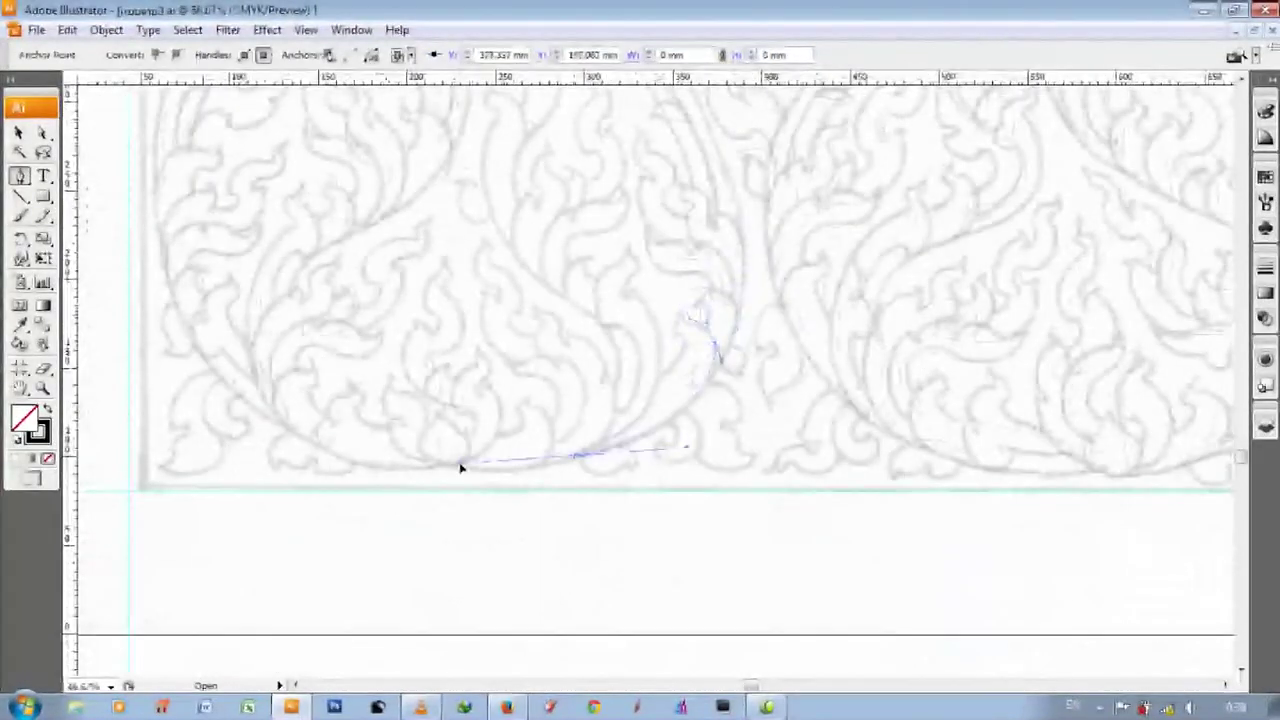
- Extend the lower leaf outline down-left with a sharp corner and close it at its start point
{"action": "key", "text": "ctrl+plus"}
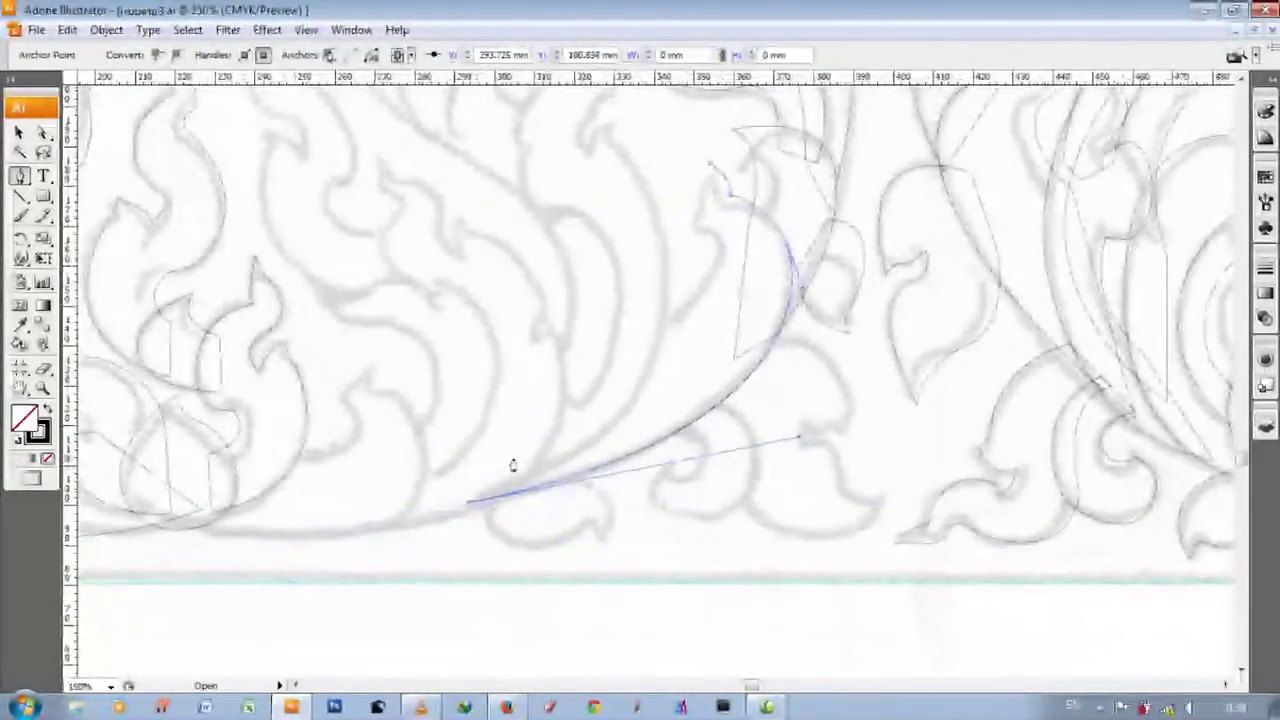
{"action": "key", "text": "ctrl+plus"}
{"action": "scroll", "coordinate": [709, 365], "scroll_direction": "up", "scroll_amount": 2}
{"action": "key", "text": "ctrl+plus"}
{"action": "key", "text": "ctrl+plus"}
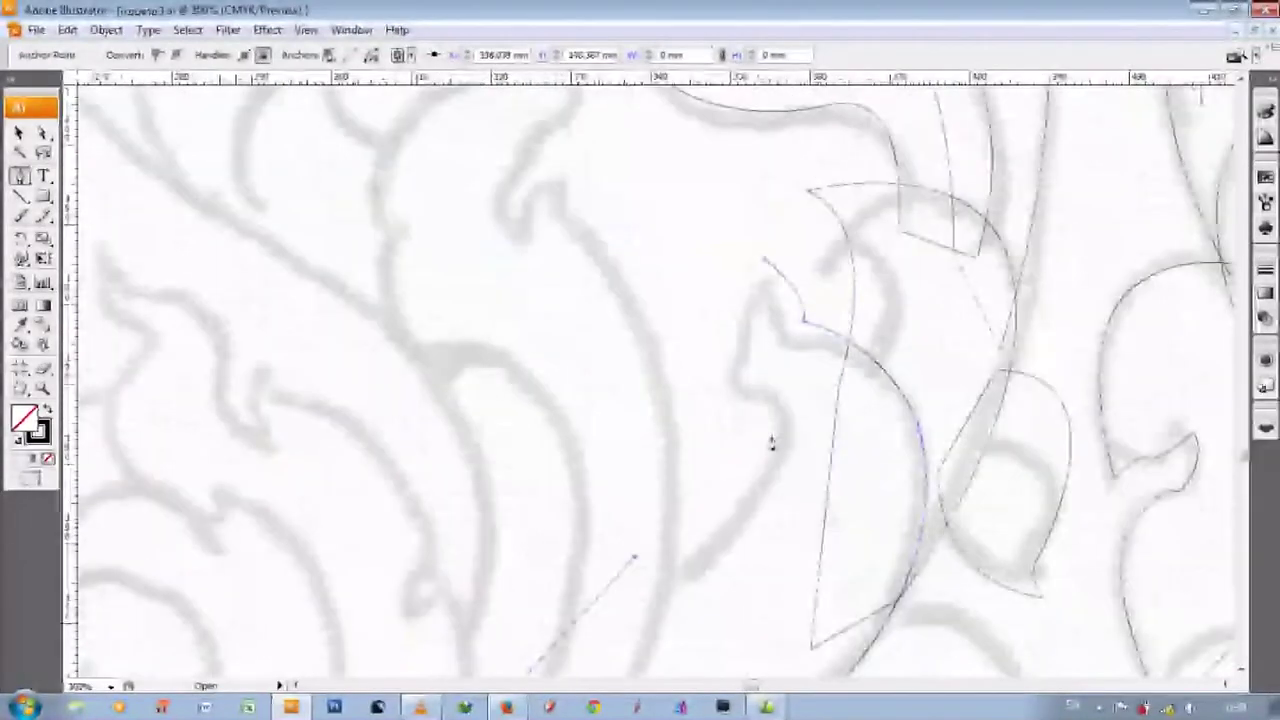
{"action": "scroll", "coordinate": [931, 417], "scroll_direction": "down", "scroll_amount": 6}
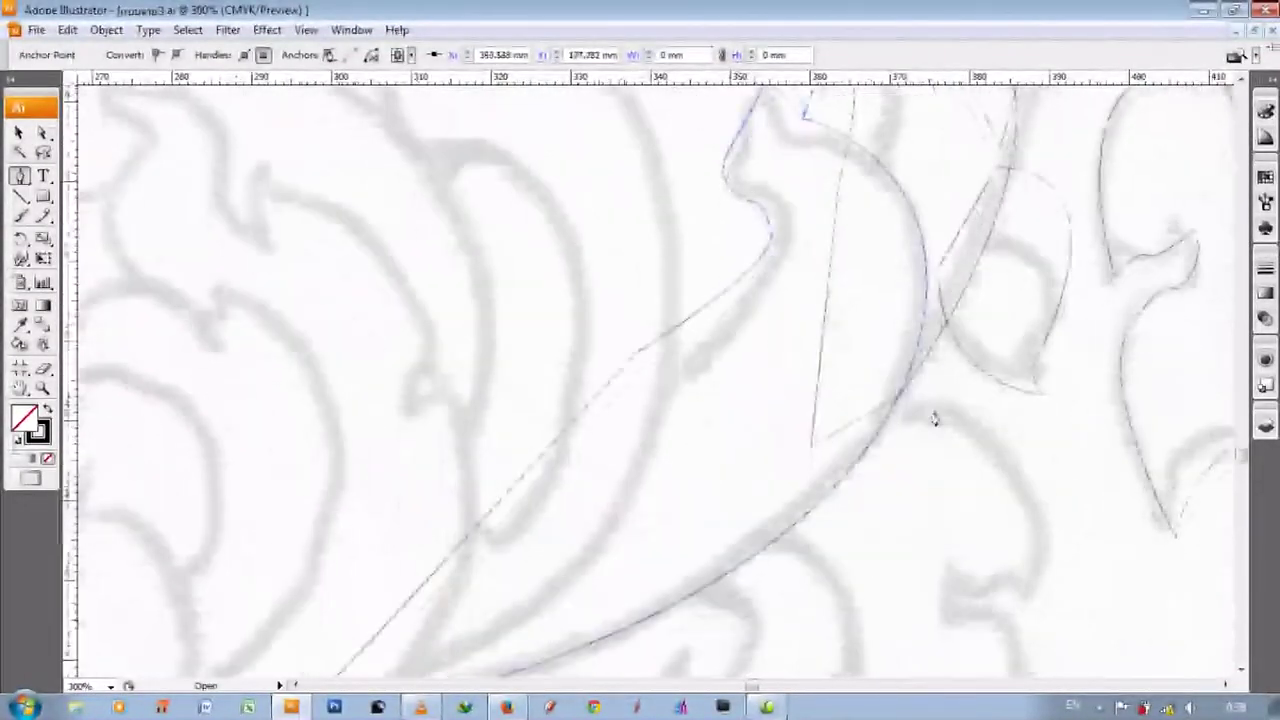
{"action": "scroll", "coordinate": [654, 380], "scroll_direction": "down", "scroll_amount": 3}
{"action": "left_click", "coordinate": [1190, 708]}
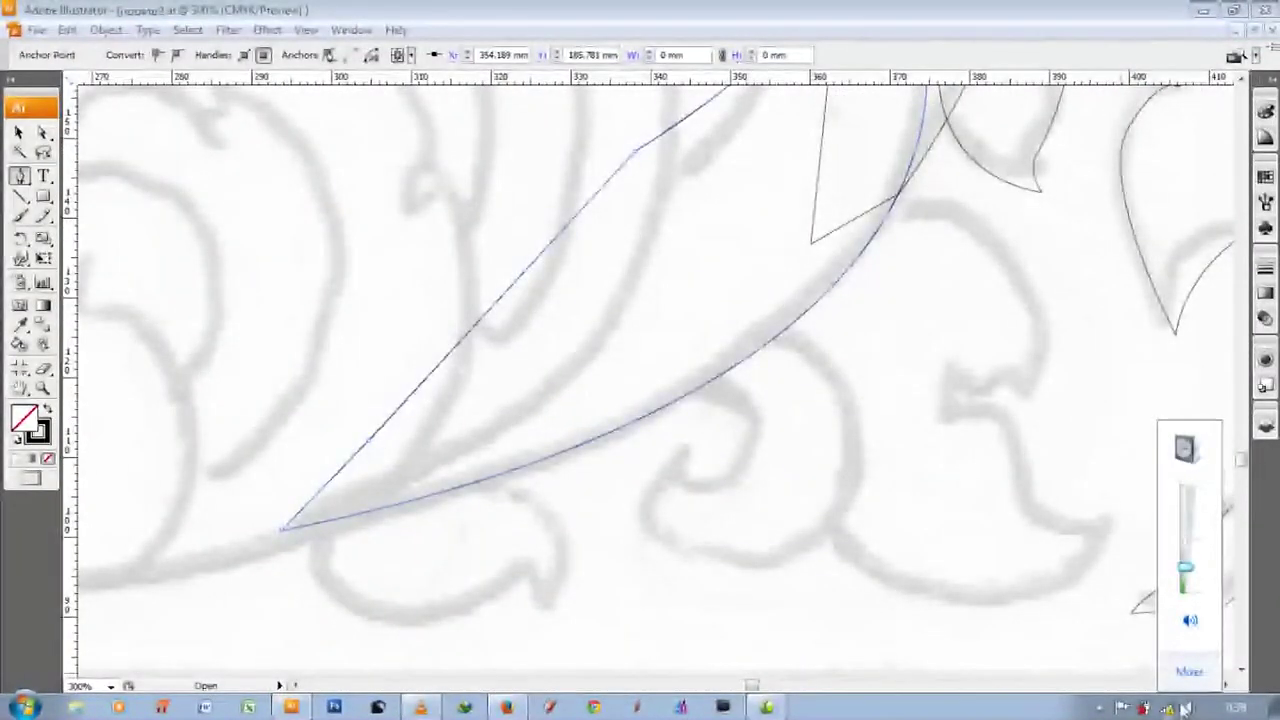
{"action": "left_click", "coordinate": [666, 379]}
{"action": "scroll", "coordinate": [666, 379], "scroll_direction": "down", "scroll_amount": 1}
{"action": "left_click_drag", "start_coordinate": [750, 358], "coordinate": [745, 443]}
{"action": "left_click", "coordinate": [680, 420]}
{"action": "scroll", "coordinate": [828, 447], "scroll_direction": "down", "scroll_amount": 1}
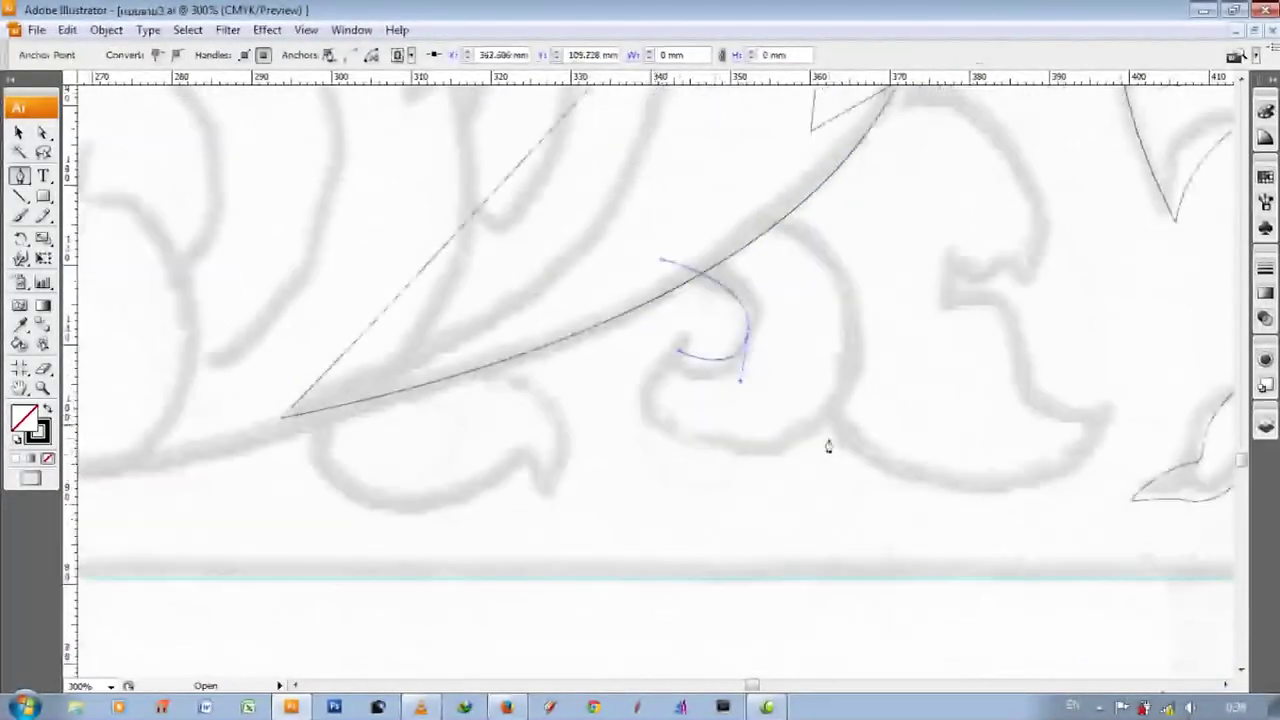
{"action": "left_click", "coordinate": [828, 440]}
{"action": "scroll", "coordinate": [830, 416], "scroll_direction": "up", "scroll_amount": 2}
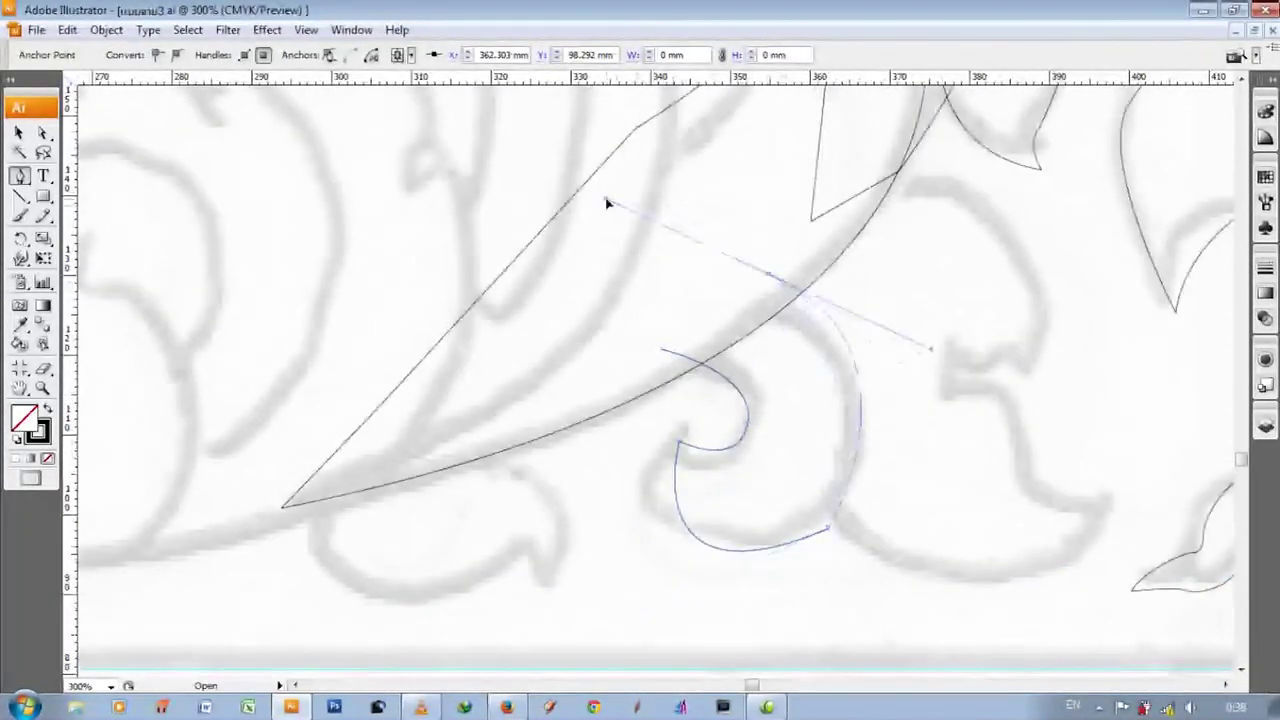
{"action": "left_click", "coordinate": [660, 350]}
- Begin the adjacent curled leaf outline with curved anchors ending in a sharp corner
{"action": "scroll", "coordinate": [1013, 432], "scroll_direction": "down", "scroll_amount": 2}
{"action": "scroll", "coordinate": [822, 420], "scroll_direction": "right", "scroll_amount": 4}
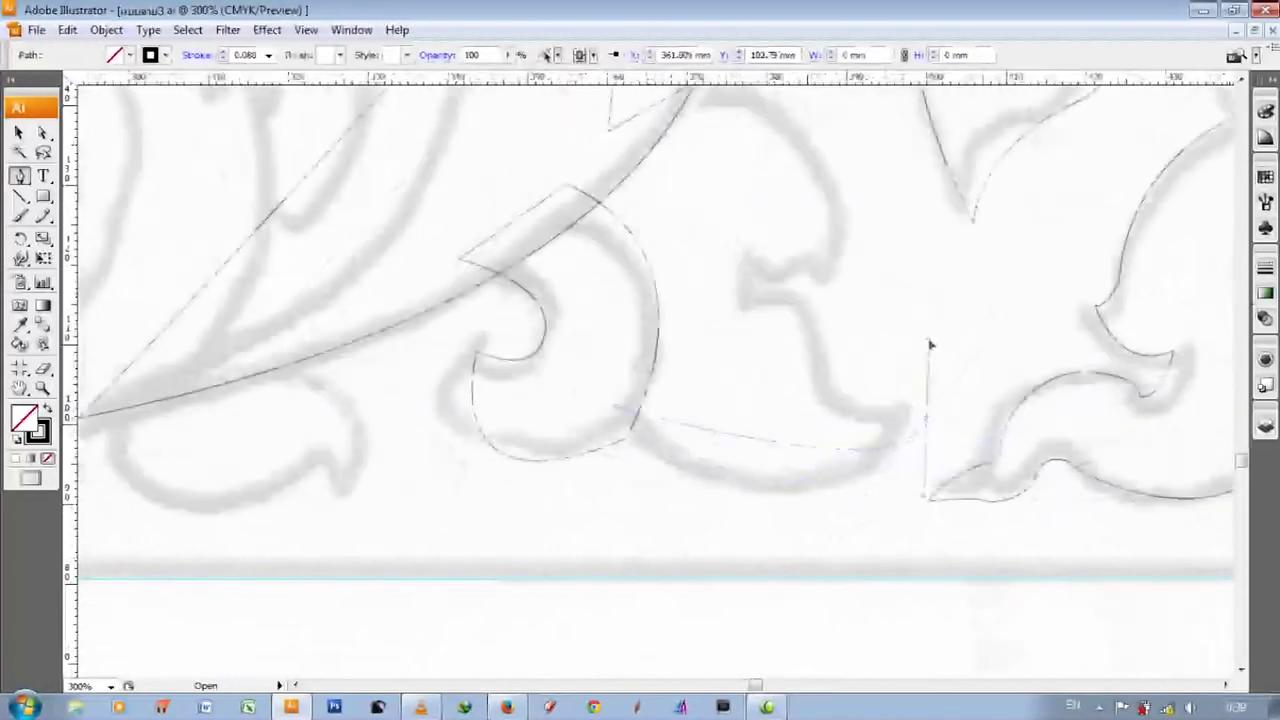
{"action": "left_click_drag", "start_coordinate": [926, 418], "coordinate": [1092, 240]}
{"action": "scroll", "coordinate": [701, 317], "scroll_direction": "up", "scroll_amount": 2}
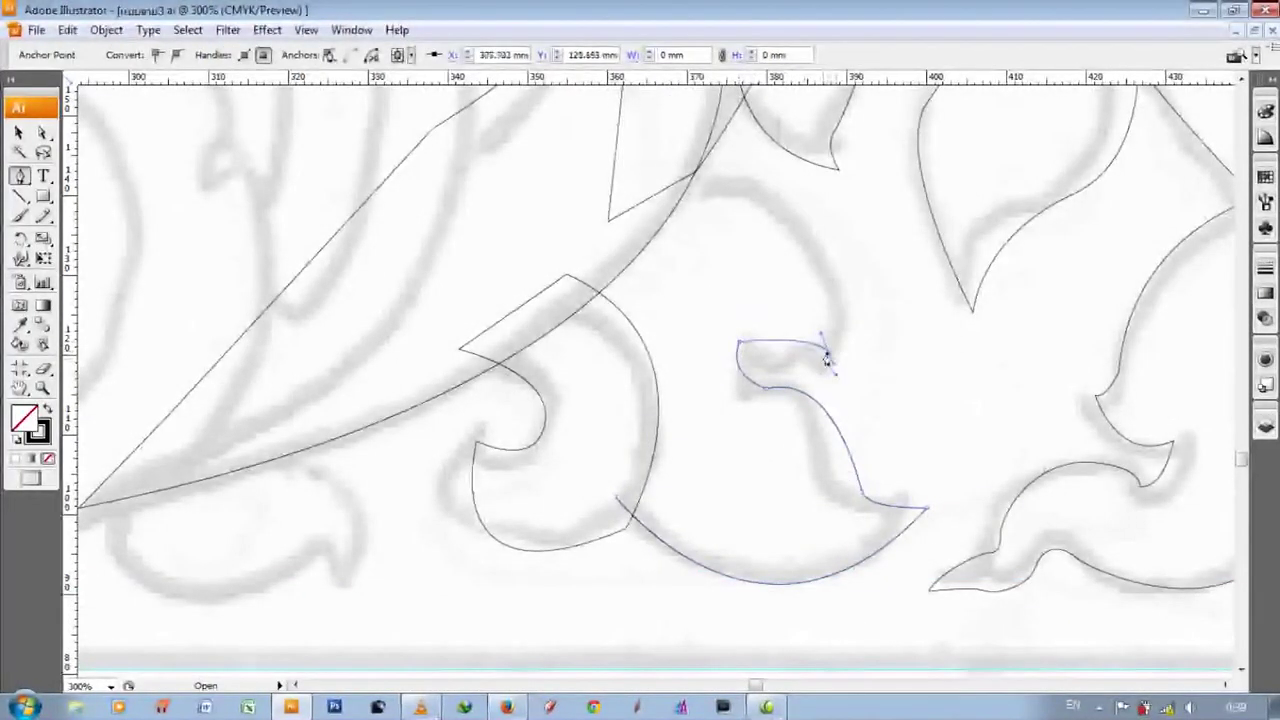
{"action": "scroll", "coordinate": [828, 360], "scroll_direction": "up", "scroll_amount": 3}
{"action": "left_click_drag", "start_coordinate": [700, 298], "coordinate": [458, 293]}
{"action": "left_click_drag", "start_coordinate": [665, 304], "coordinate": [509, 355]}
{"action": "scroll", "coordinate": [509, 355], "scroll_direction": "down", "scroll_amount": 2}
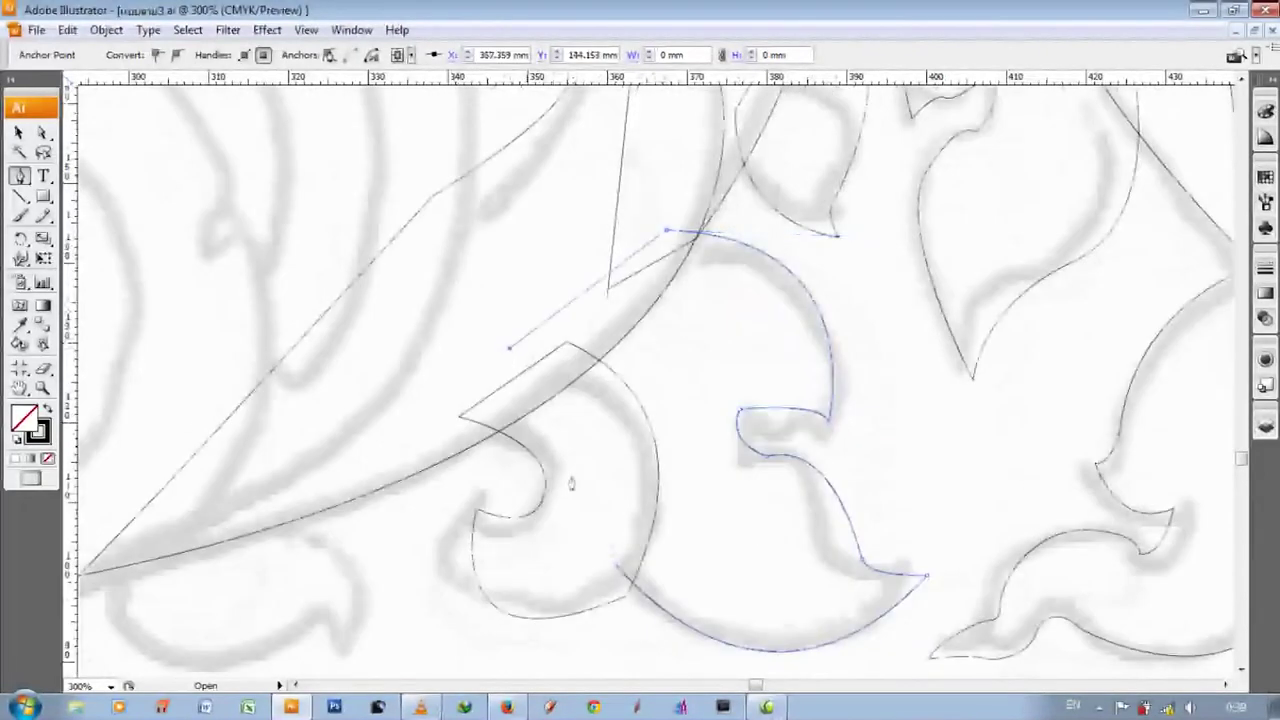
{"action": "scroll", "coordinate": [567, 673], "scroll_direction": "down", "scroll_amount": 2}
{"action": "scroll", "coordinate": [575, 640], "scroll_direction": "left", "scroll_amount": 4}
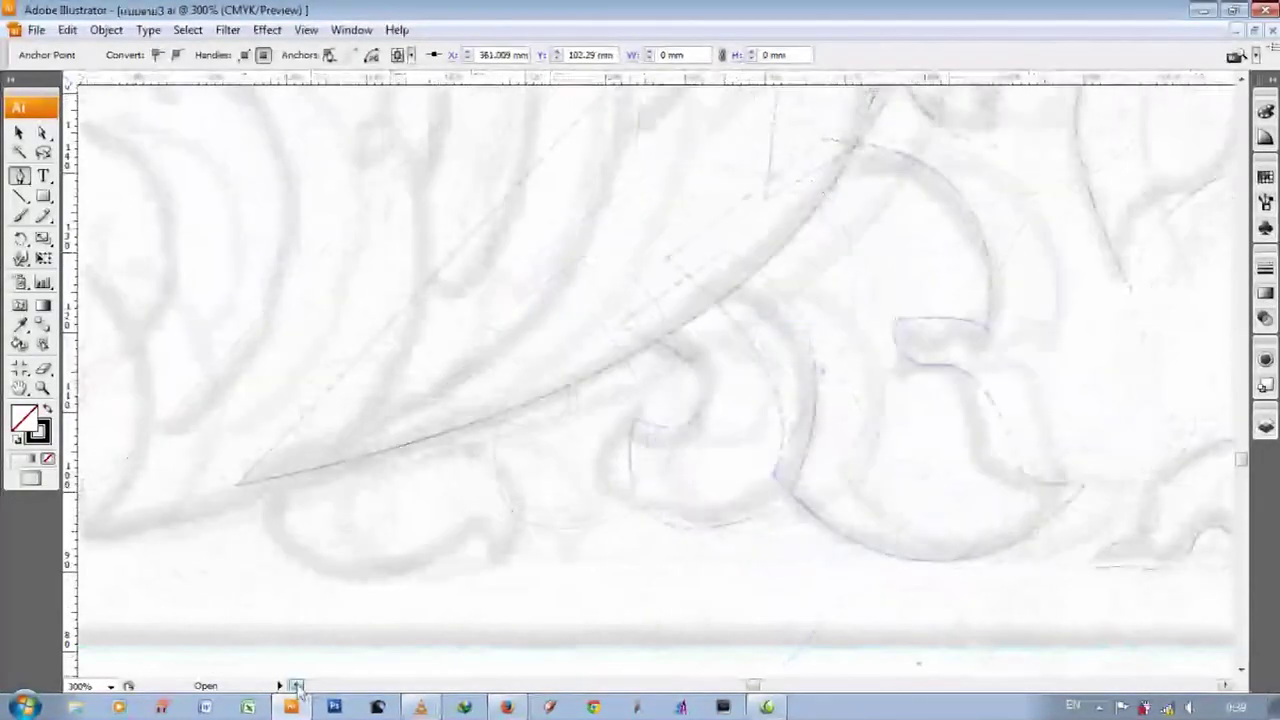
{"action": "scroll", "coordinate": [585, 600], "scroll_direction": "down", "scroll_amount": 2}
{"action": "scroll", "coordinate": [585, 600], "scroll_direction": "left", "scroll_amount": 1}
{"action": "left_click", "coordinate": [629, 472]}
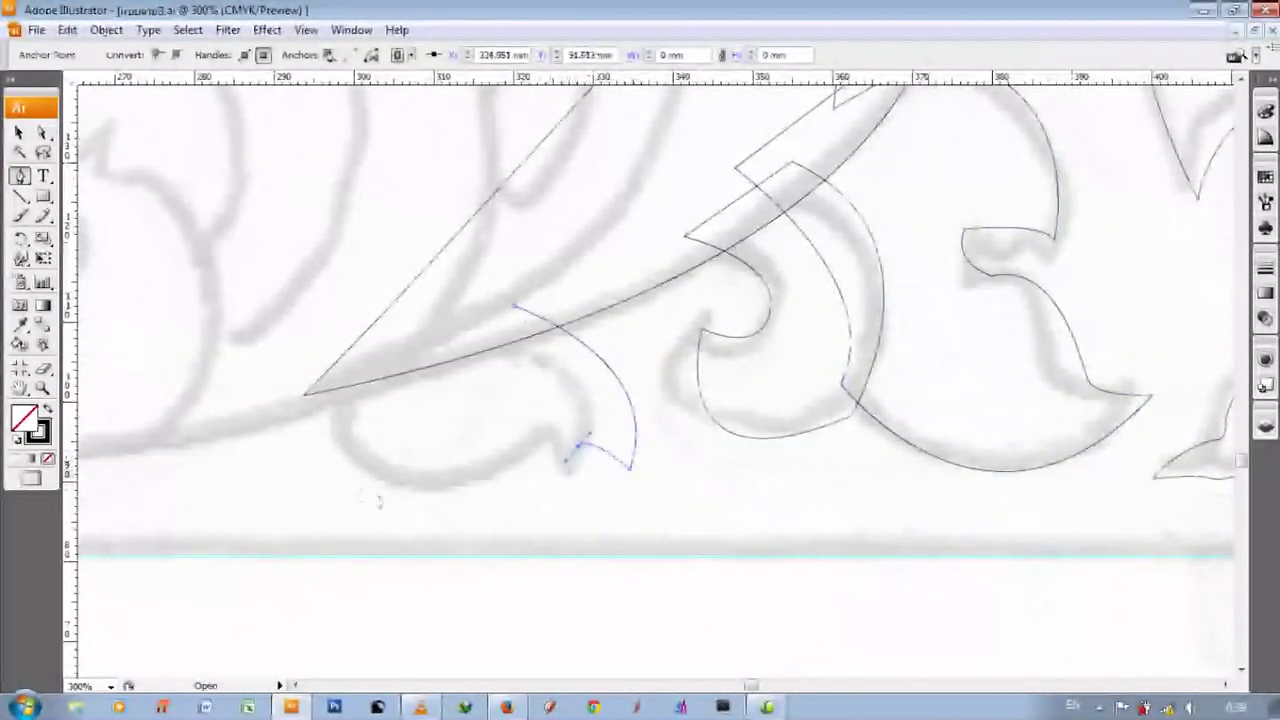
{"action": "scroll", "coordinate": [449, 371], "scroll_direction": "down", "scroll_amount": 2}
{"action": "scroll", "coordinate": [449, 385], "scroll_direction": "down", "scroll_amount": 1}
{"action": "scroll", "coordinate": [451, 392], "scroll_direction": "up", "scroll_amount": 1}
{"action": "scroll", "coordinate": [371, 320], "scroll_direction": "up", "scroll_amount": 1}
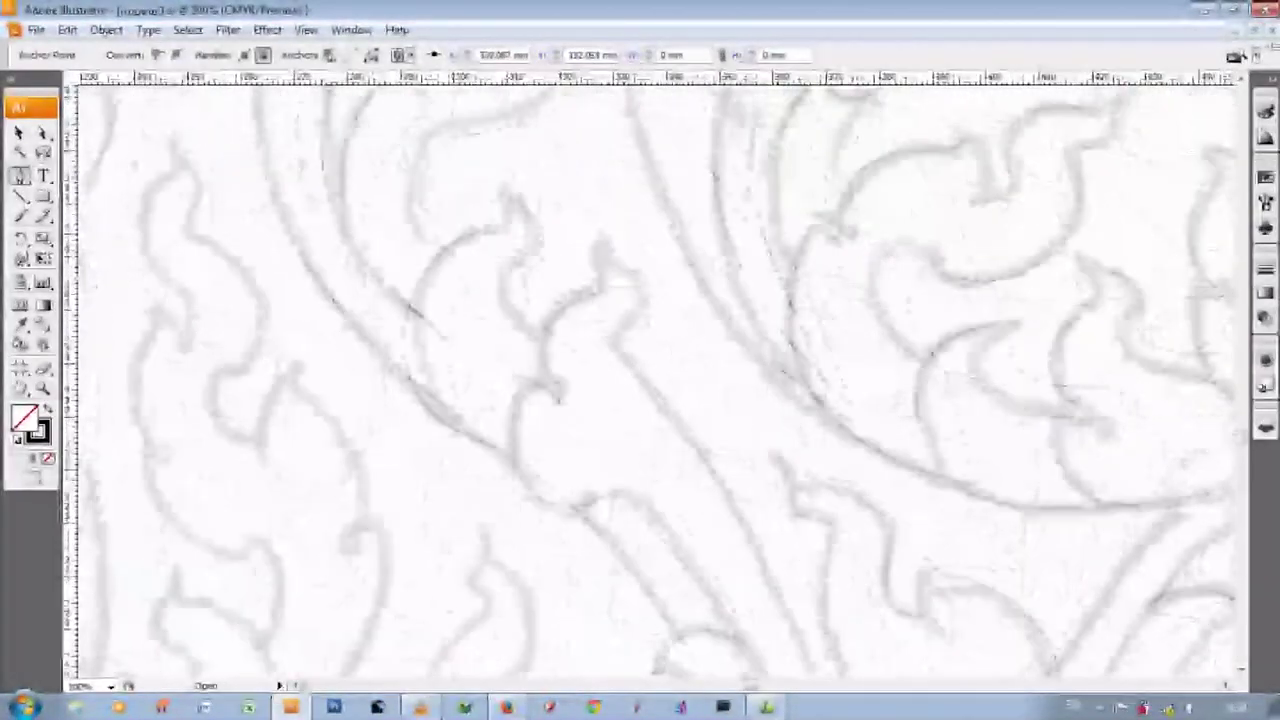
- Continue the flame-leaf outline down the sketch, turning a curved point into a sharp corner
{"action": "scroll", "coordinate": [497, 457], "scroll_direction": "up", "scroll_amount": 1}
{"action": "scroll", "coordinate": [451, 447], "scroll_direction": "up", "scroll_amount": 1}
{"action": "scroll", "coordinate": [451, 447], "scroll_direction": "down", "scroll_amount": 2}
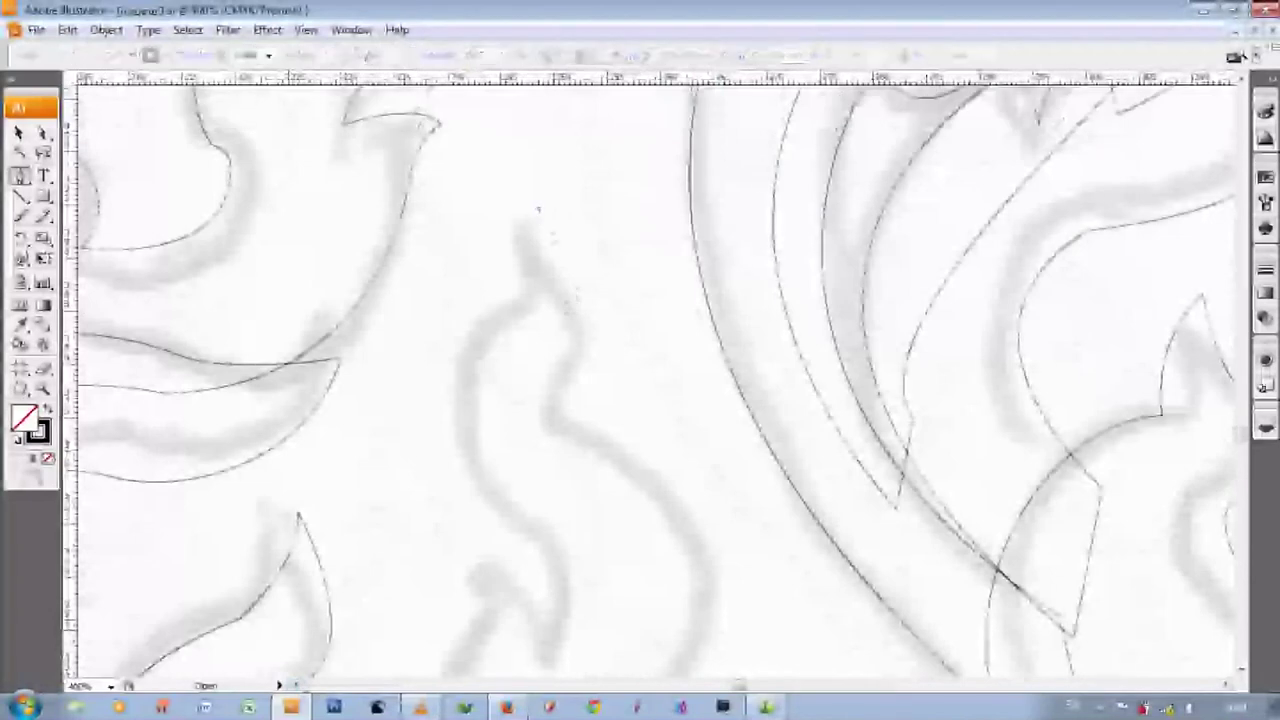
{"action": "scroll", "coordinate": [689, 425], "scroll_direction": "down", "scroll_amount": 1}
{"action": "scroll", "coordinate": [689, 425], "scroll_direction": "down", "scroll_amount": 2}
{"action": "left_click_drag", "start_coordinate": [670, 465], "coordinate": [620, 610]}
{"action": "left_click", "coordinate": [663, 471], "text": "alt"}
{"action": "scroll", "coordinate": [651, 480], "scroll_direction": "down", "scroll_amount": 1}
{"action": "left_click_drag", "start_coordinate": [693, 549], "coordinate": [812, 588]}
{"action": "left_click", "coordinate": [1102, 708]}
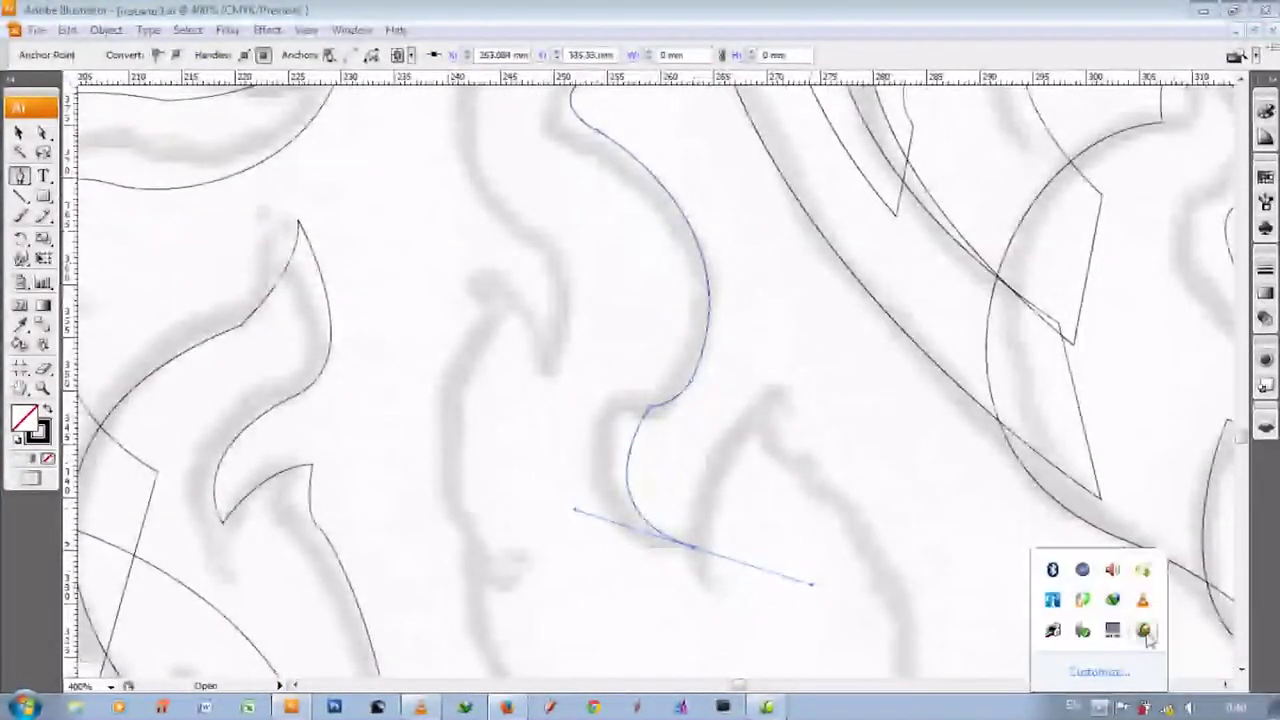
{"action": "left_click", "coordinate": [1142, 629]}
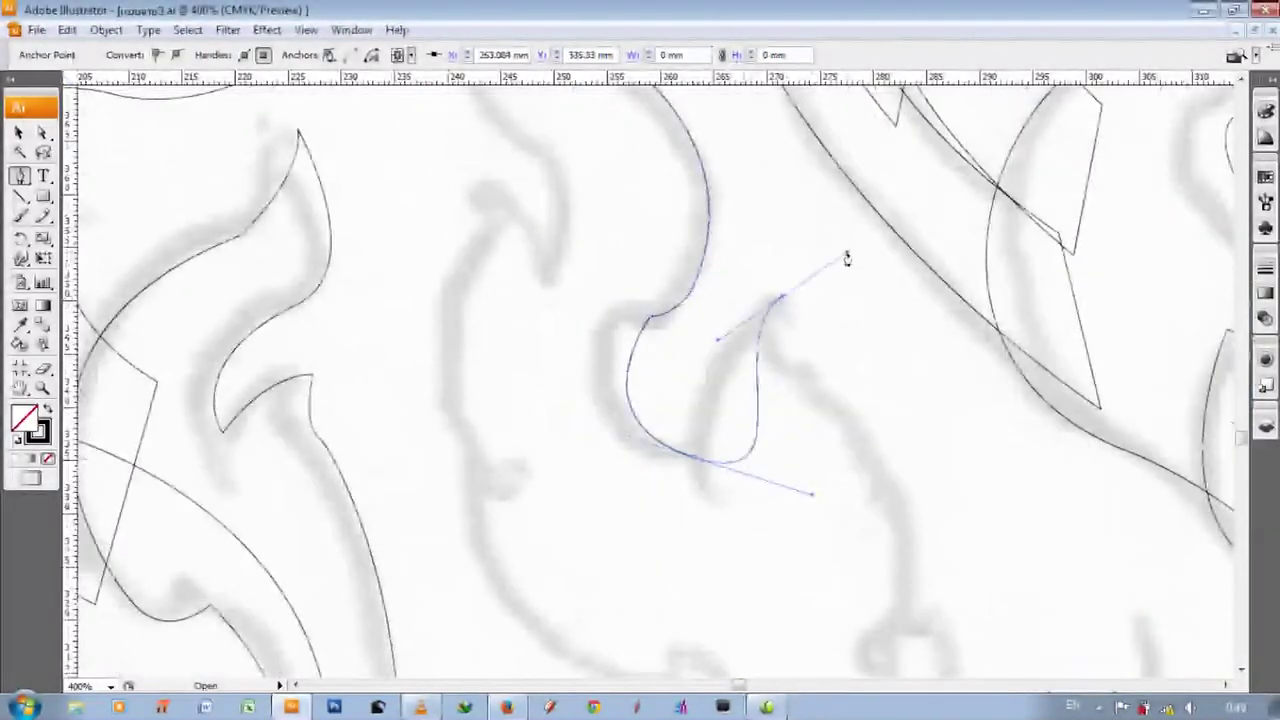
{"action": "scroll", "coordinate": [767, 325], "scroll_direction": "down", "scroll_amount": 1}
{"action": "scroll", "coordinate": [763, 329], "scroll_direction": "down", "scroll_amount": 2}
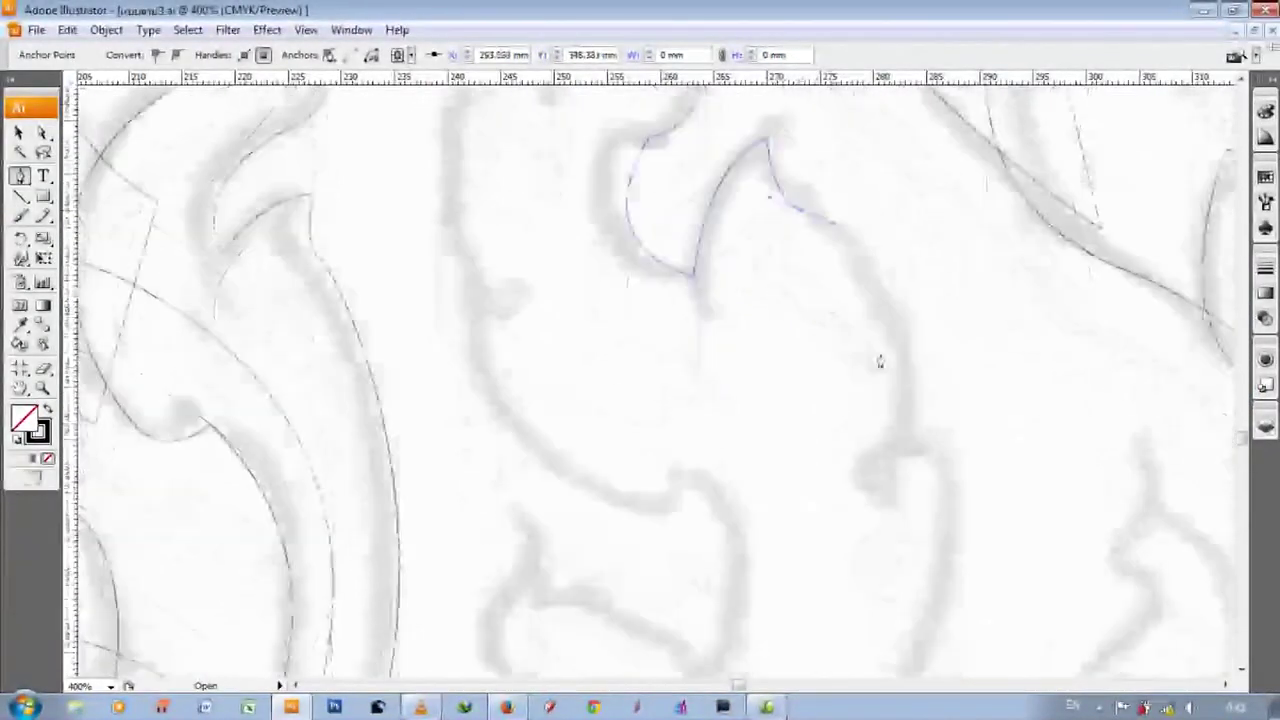
- Add a corner anchor, review the tracing zoomed out, and undo the last pen segment
{"action": "left_click_drag", "start_coordinate": [875, 403], "coordinate": [794, 529]}
{"action": "left_click", "coordinate": [875, 403], "text": "alt"}
{"action": "scroll", "coordinate": [915, 365], "scroll_direction": "down", "scroll_amount": 2}
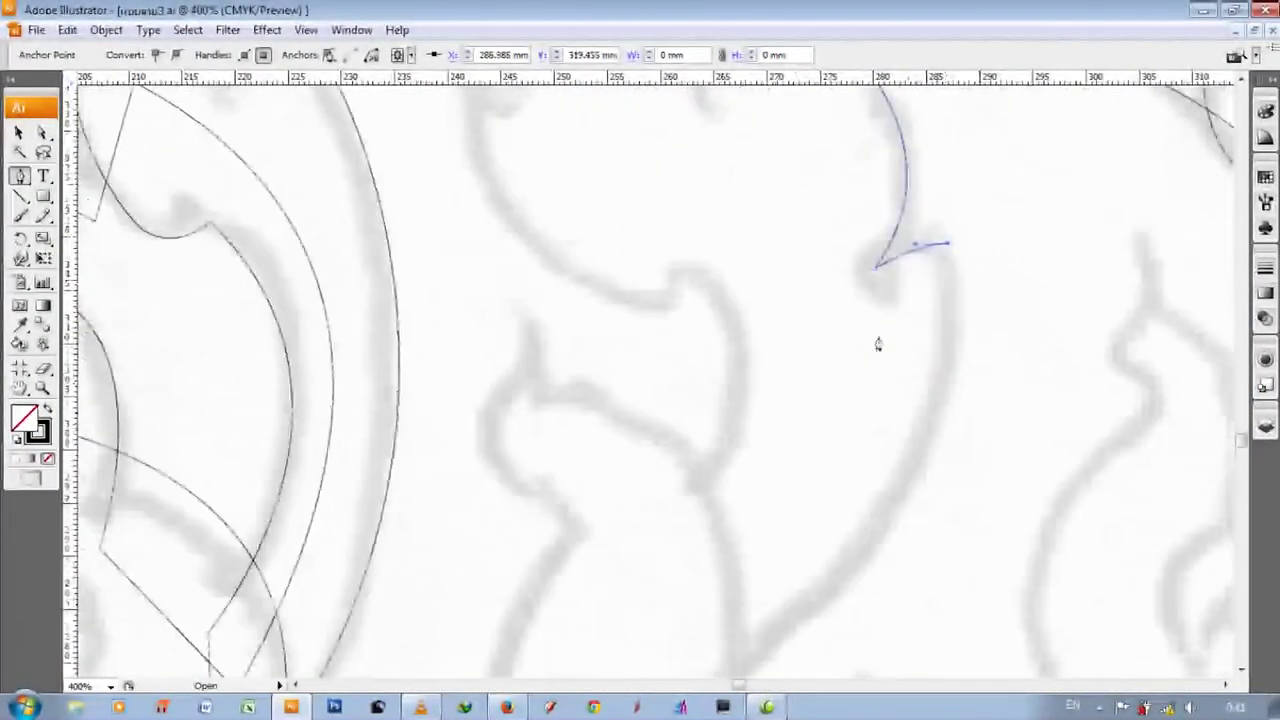
{"action": "key", "text": "ctrl+minus"}
{"action": "key", "text": "ctrl+minus"}
{"action": "key", "text": "ctrl+minus"}
{"action": "scroll", "coordinate": [668, 370], "scroll_direction": "up", "scroll_amount": 1}
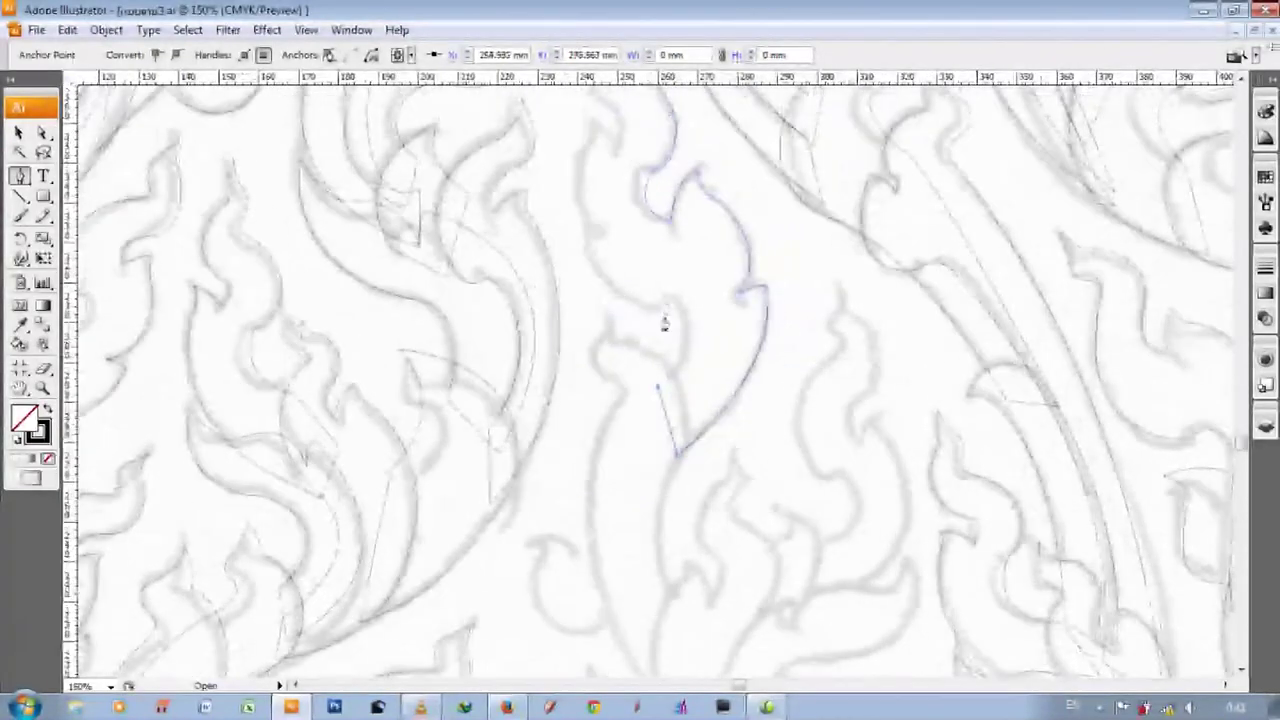
{"action": "scroll", "coordinate": [583, 305], "scroll_direction": "up", "scroll_amount": 1}
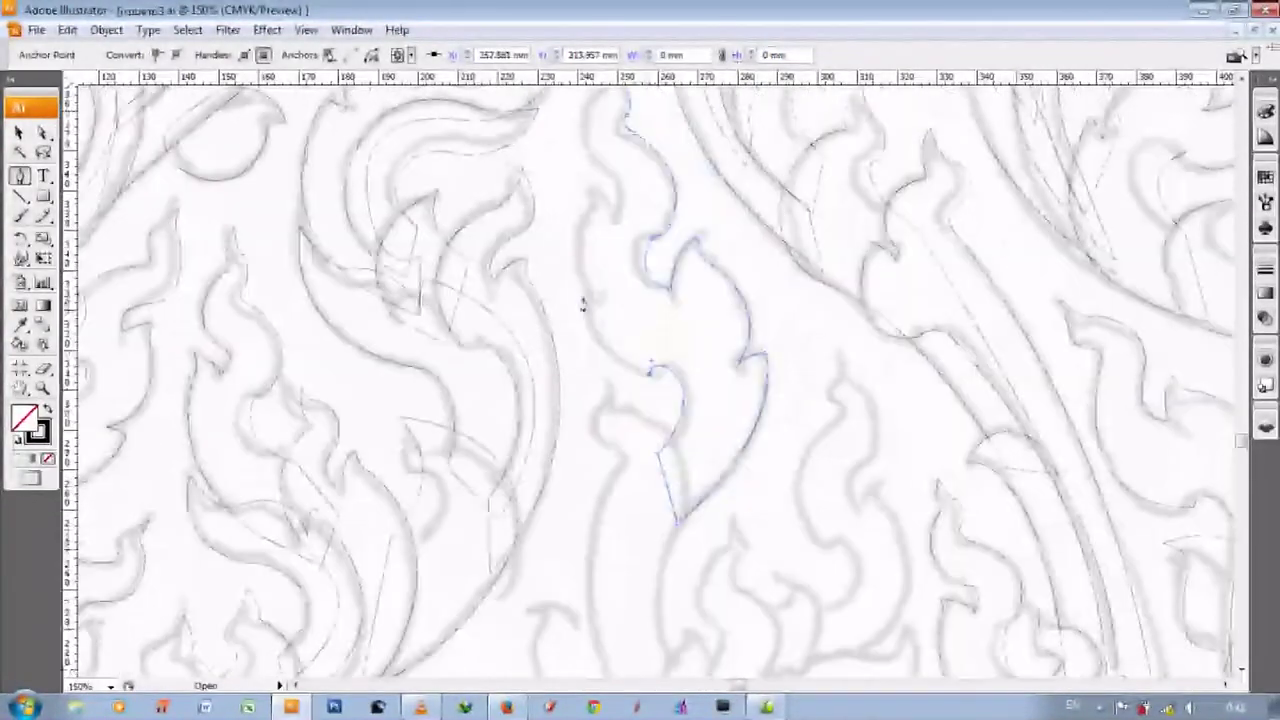
{"action": "key", "text": "ctrl+z"}
{"action": "key", "text": "ctrl+equal"}
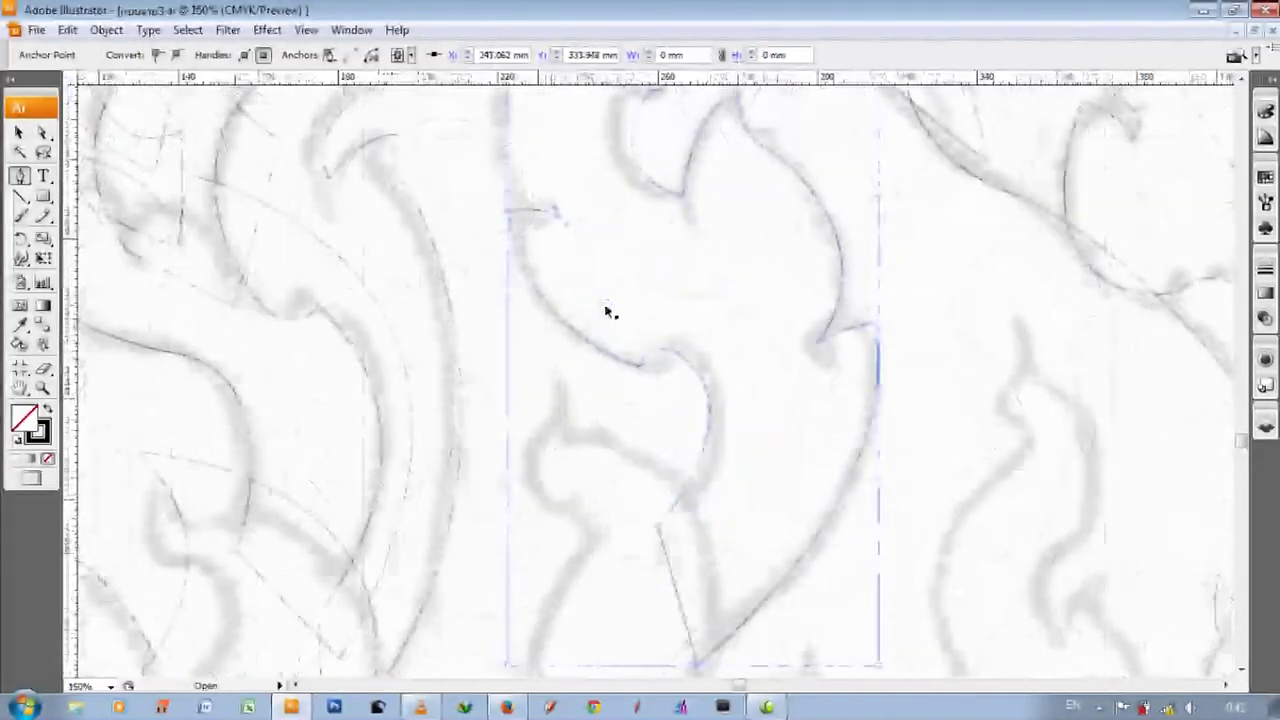
{"action": "key", "text": "ctrl+equal"}
{"action": "key", "text": "ctrl+equal"}
{"action": "key", "text": "ctrl+equal"}
- Continue the outline with a gently curved point and a sharp corner at the flame tip
{"action": "scroll", "coordinate": [475, 120], "scroll_direction": "up", "scroll_amount": 2}
{"action": "left_click_drag", "start_coordinate": [396, 280], "coordinate": [402, 290]}
{"action": "scroll", "coordinate": [476, 438], "scroll_direction": "up", "scroll_amount": 3}
{"action": "scroll", "coordinate": [520, 471], "scroll_direction": "up", "scroll_amount": 5}
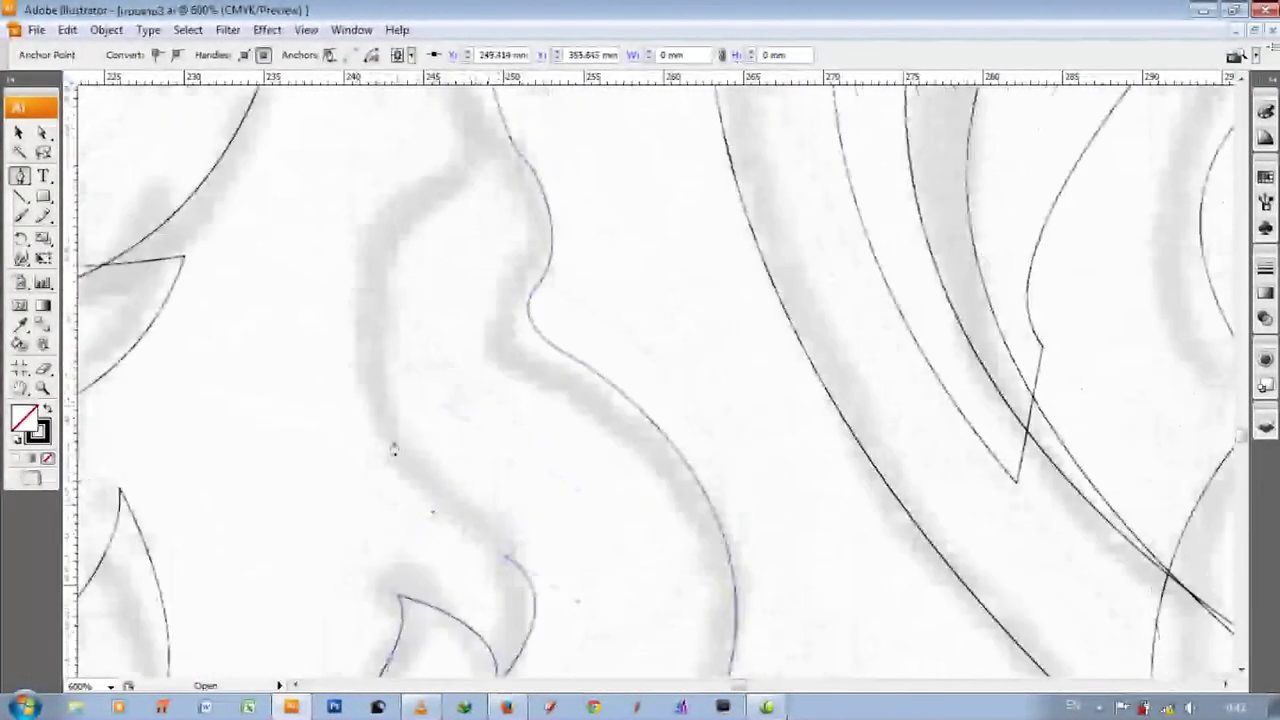
{"action": "left_click_drag", "start_coordinate": [455, 350], "coordinate": [615, 162]}
{"action": "left_click", "coordinate": [456, 352], "text": "alt"}
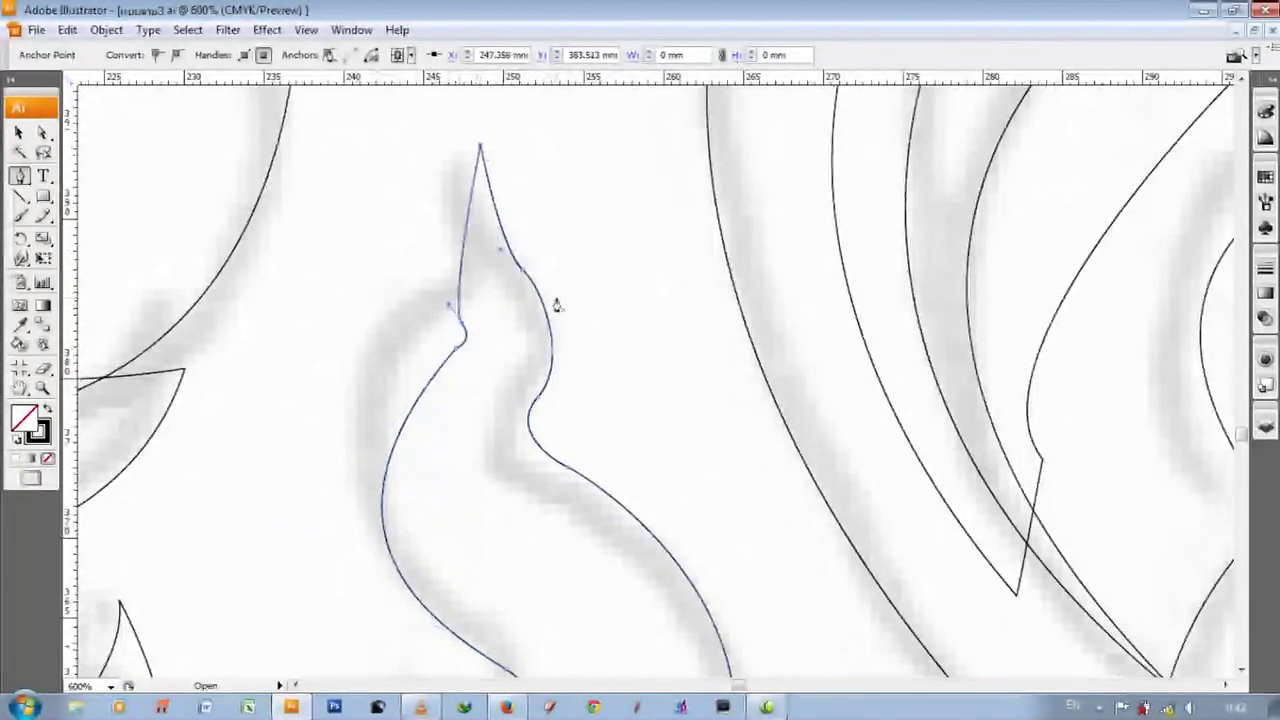
{"action": "scroll", "coordinate": [557, 305], "scroll_direction": "down", "scroll_amount": 5}
{"action": "scroll", "coordinate": [646, 349], "scroll_direction": "up", "scroll_amount": 4}
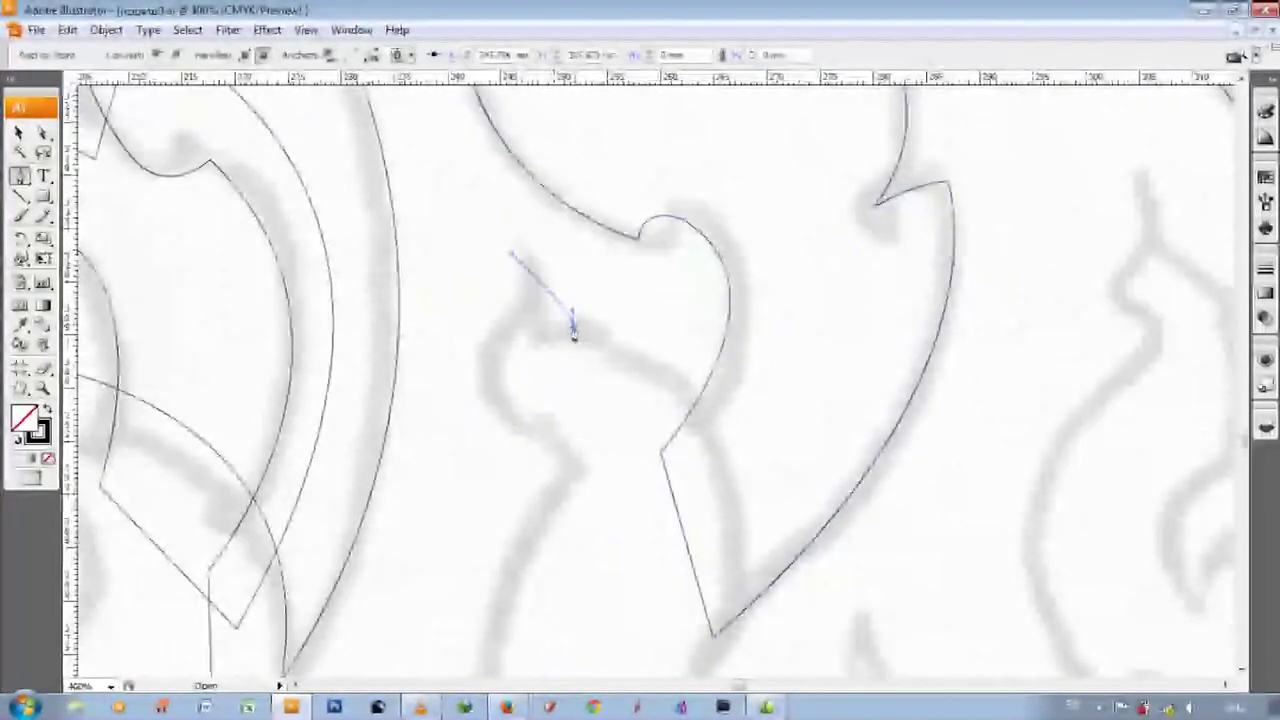
{"action": "scroll", "coordinate": [573, 332], "scroll_direction": "down", "scroll_amount": 3}
- Extend the outline with a new curve and set a corner point on the curl
{"action": "left_click_drag", "start_coordinate": [737, 390], "coordinate": [708, 598]}
{"action": "scroll", "coordinate": [701, 508], "scroll_direction": "down", "scroll_amount": 1}
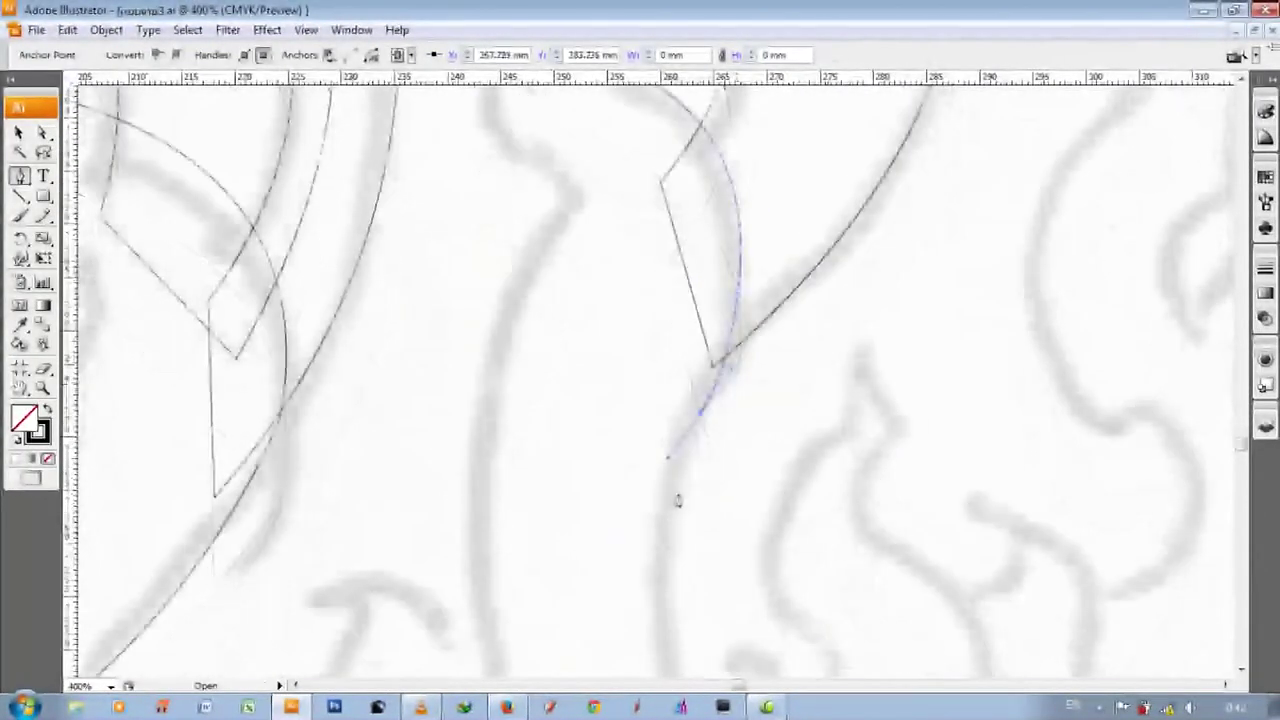
{"action": "scroll", "coordinate": [690, 500], "scroll_direction": "down", "scroll_amount": 2}
{"action": "scroll", "coordinate": [685, 556], "scroll_direction": "down", "scroll_amount": 1}
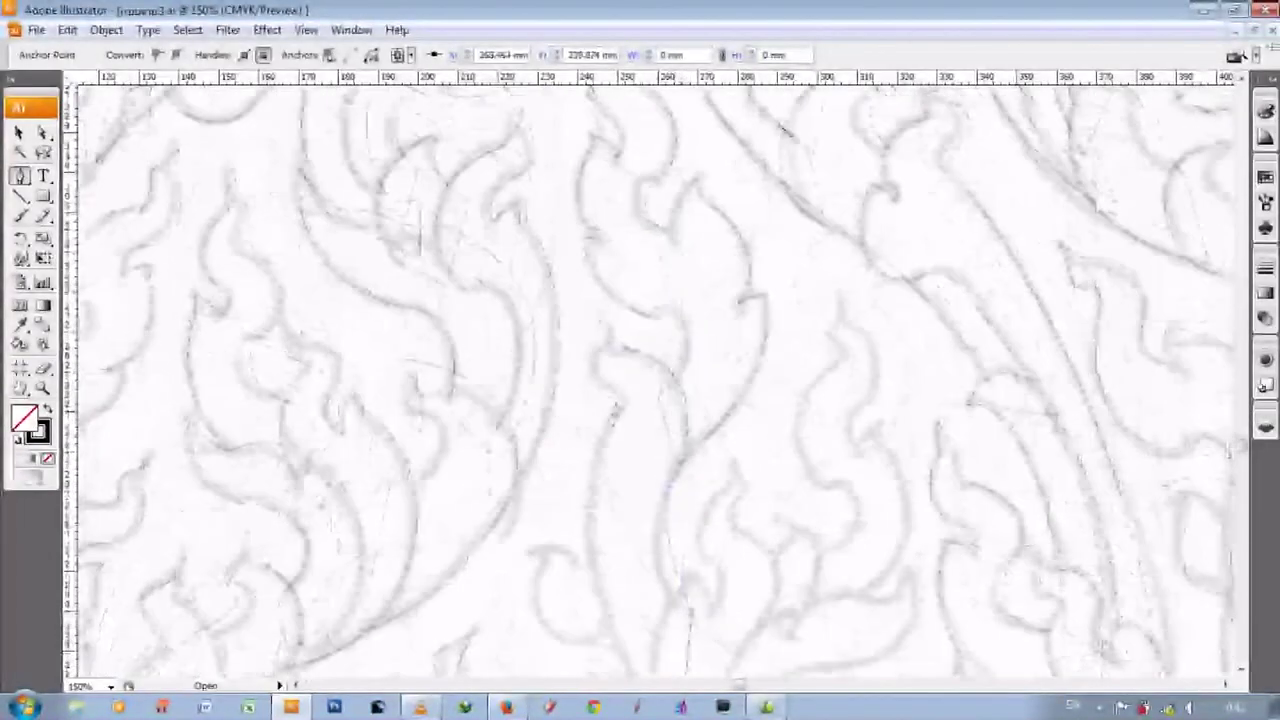
{"action": "scroll", "coordinate": [550, 575], "scroll_direction": "up", "scroll_amount": 2}
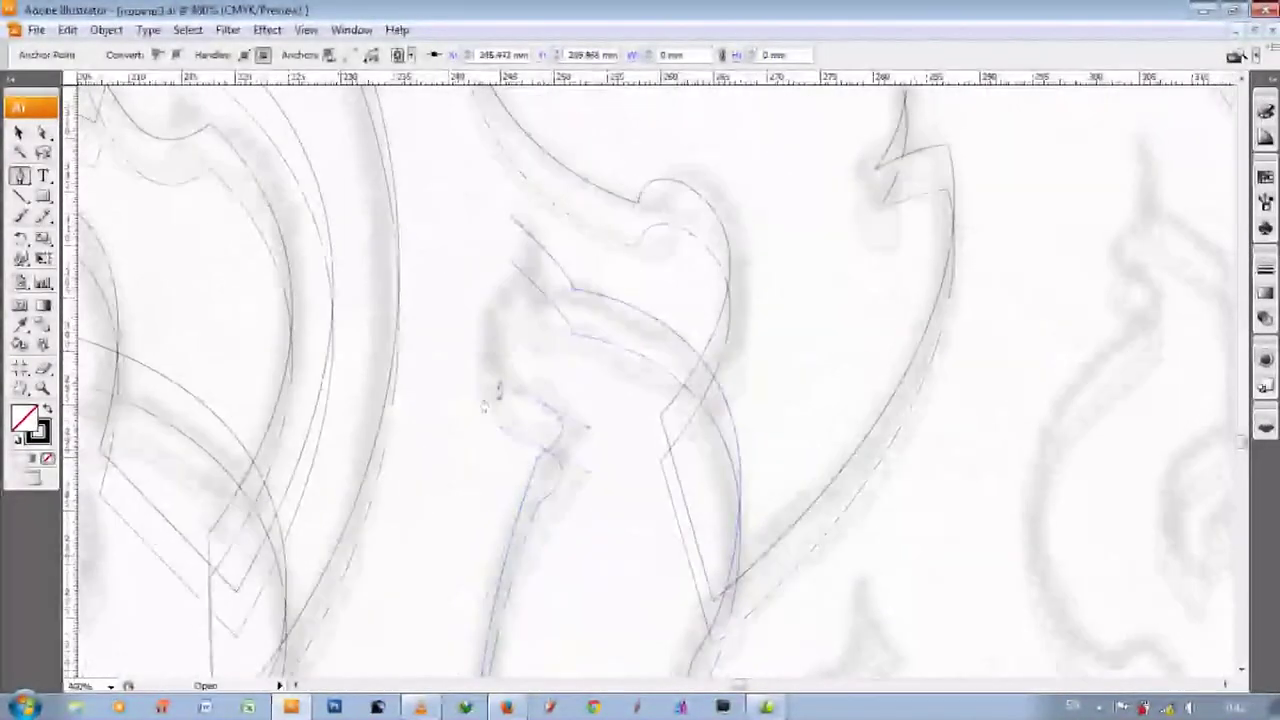
{"action": "scroll", "coordinate": [503, 300], "scroll_direction": "up", "scroll_amount": 1}
{"action": "left_click_drag", "start_coordinate": [286, 363], "coordinate": [340, 340]}
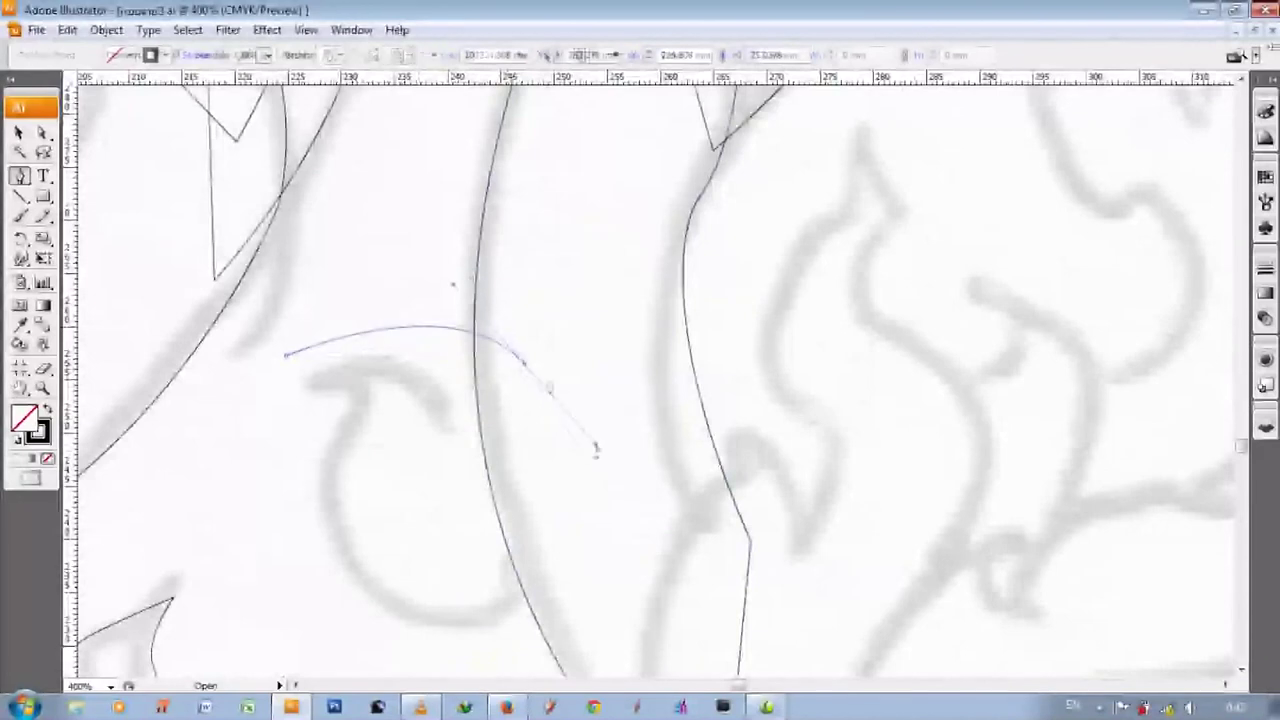
{"action": "scroll", "coordinate": [560, 440], "scroll_direction": "down", "scroll_amount": 1}
{"action": "left_click", "coordinate": [520, 270]}
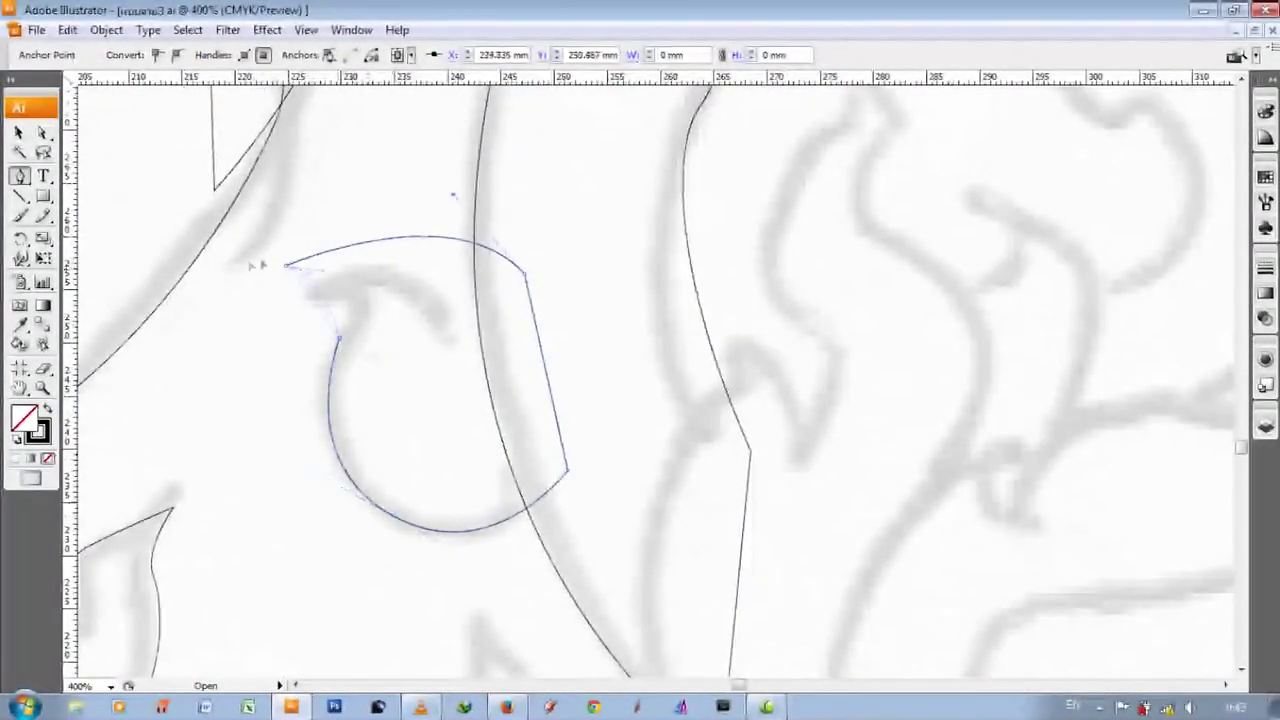
- Move to another part of the drawing and begin tracing down the flame figure
{"action": "left_click_drag", "start_coordinate": [454, 195], "coordinate": [790, 224]}
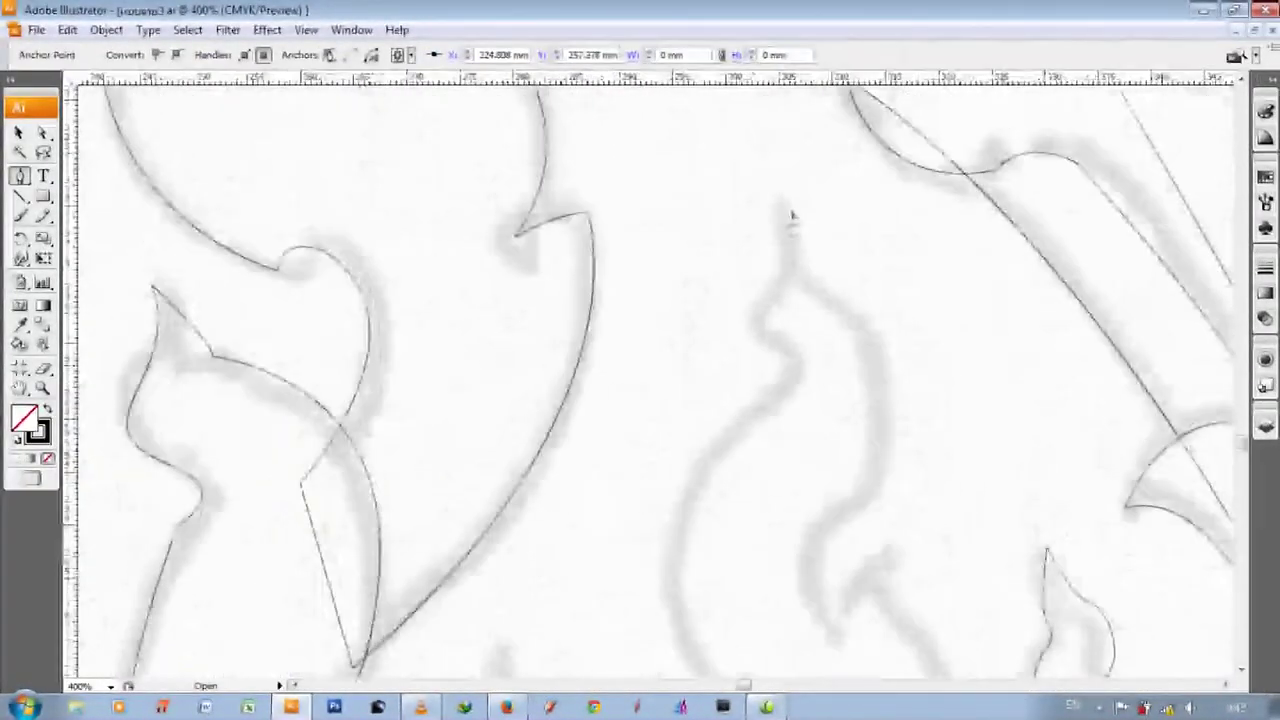
{"action": "left_click", "coordinate": [790, 224]}
{"action": "scroll", "coordinate": [790, 224], "scroll_direction": "down", "scroll_amount": 1}
{"action": "scroll", "coordinate": [823, 486], "scroll_direction": "down", "scroll_amount": 1}
{"action": "left_click_drag", "start_coordinate": [828, 490], "coordinate": [890, 555]}
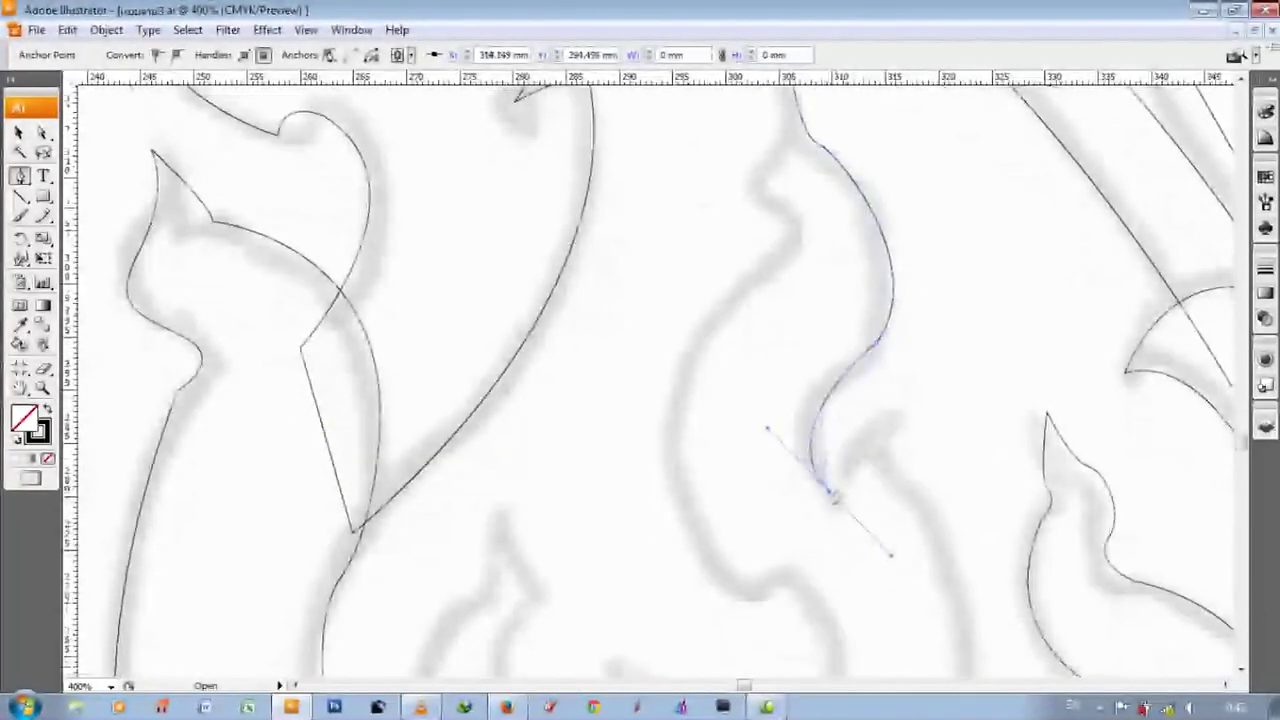
{"action": "scroll", "coordinate": [900, 430], "scroll_direction": "down", "scroll_amount": 1}
{"action": "scroll", "coordinate": [934, 486], "scroll_direction": "down", "scroll_amount": 2}
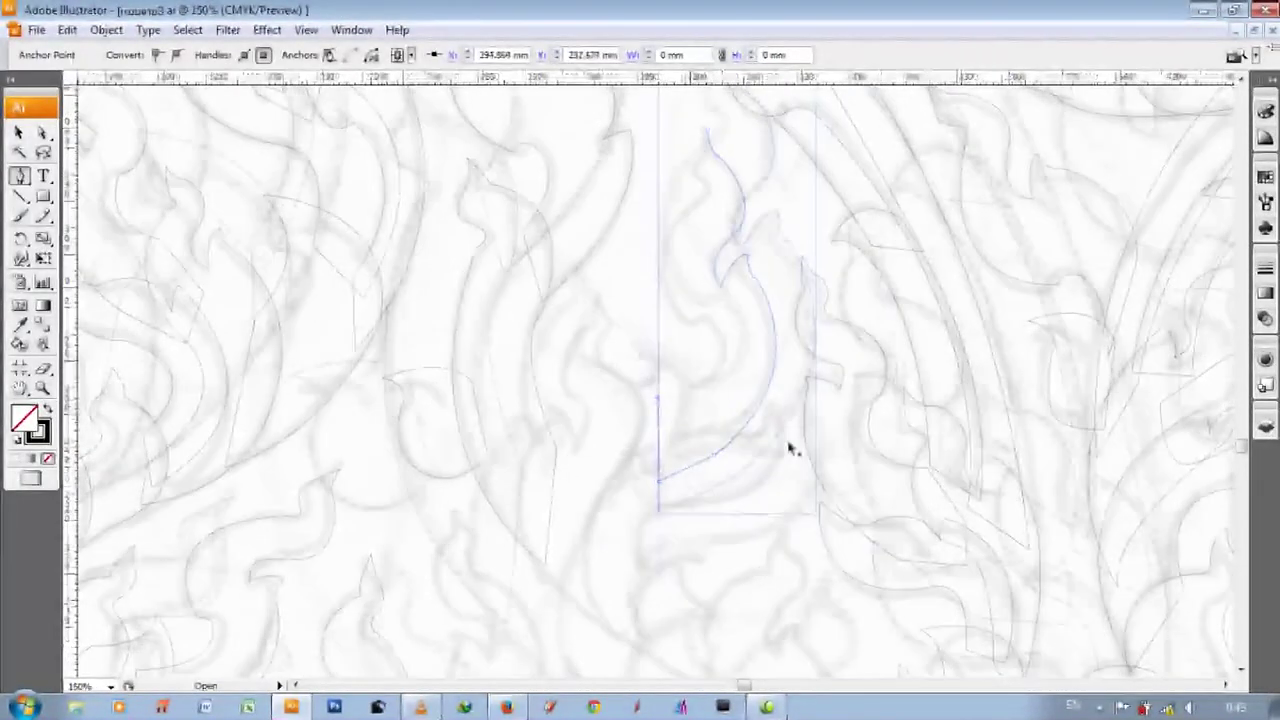
{"action": "scroll", "coordinate": [790, 449], "scroll_direction": "up", "scroll_amount": 3}
- Add curved anchors along the flame outline and close the shape at its start point
{"action": "left_click_drag", "start_coordinate": [785, 445], "coordinate": [898, 580]}
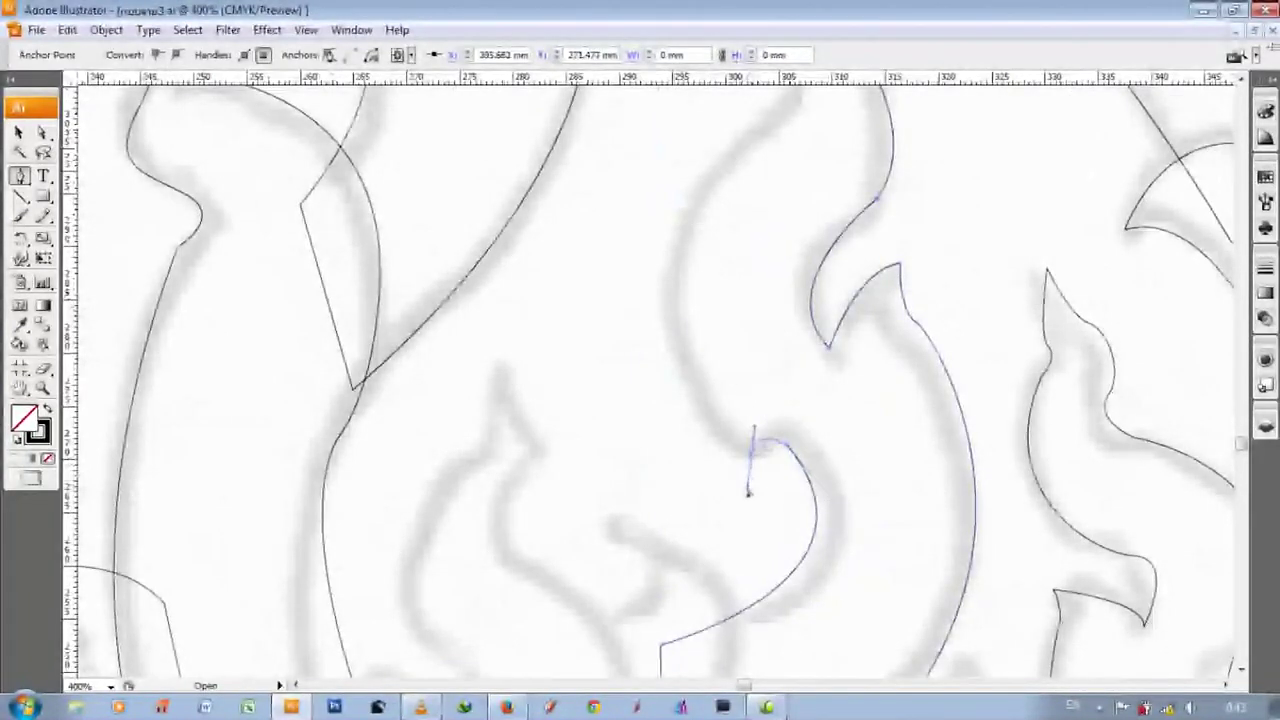
{"action": "scroll", "coordinate": [748, 490], "scroll_direction": "up", "scroll_amount": 1}
{"action": "scroll", "coordinate": [654, 600], "scroll_direction": "up", "scroll_amount": 1}
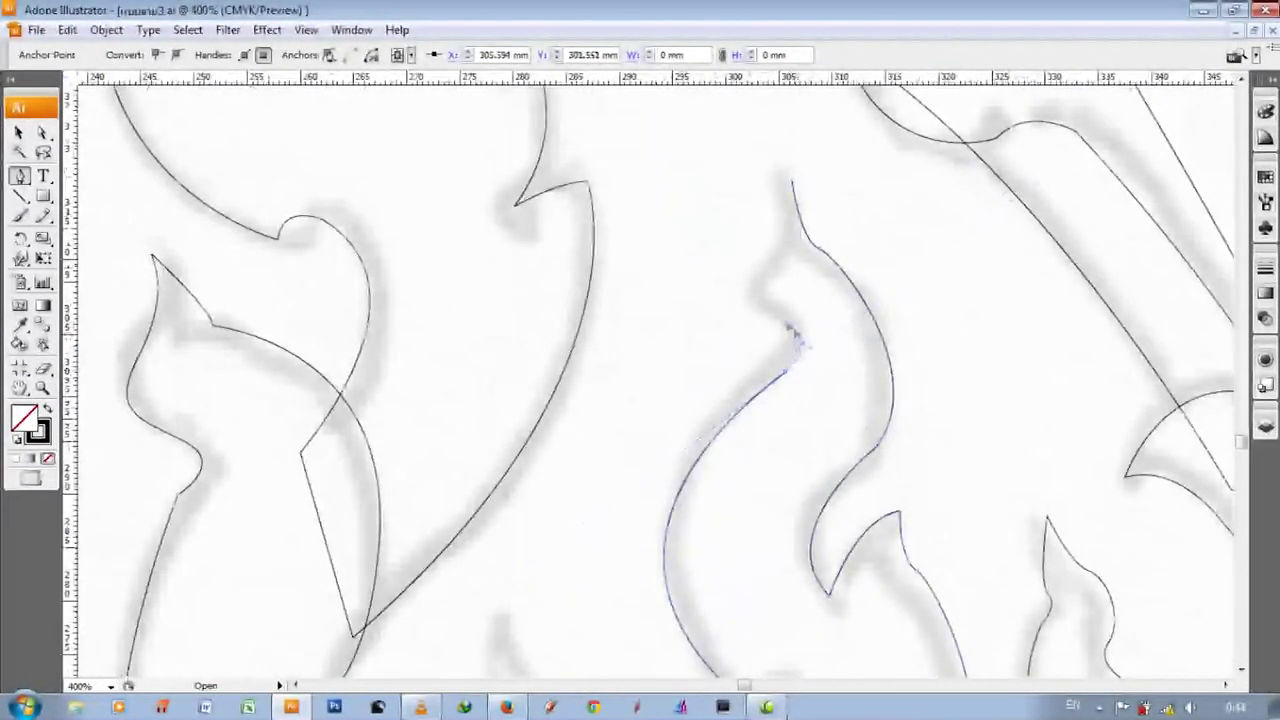
{"action": "scroll", "coordinate": [775, 243], "scroll_direction": "down", "scroll_amount": 1}
{"action": "scroll", "coordinate": [760, 440], "scroll_direction": "down", "scroll_amount": 2}
{"action": "scroll", "coordinate": [674, 329], "scroll_direction": "down", "scroll_amount": 2}
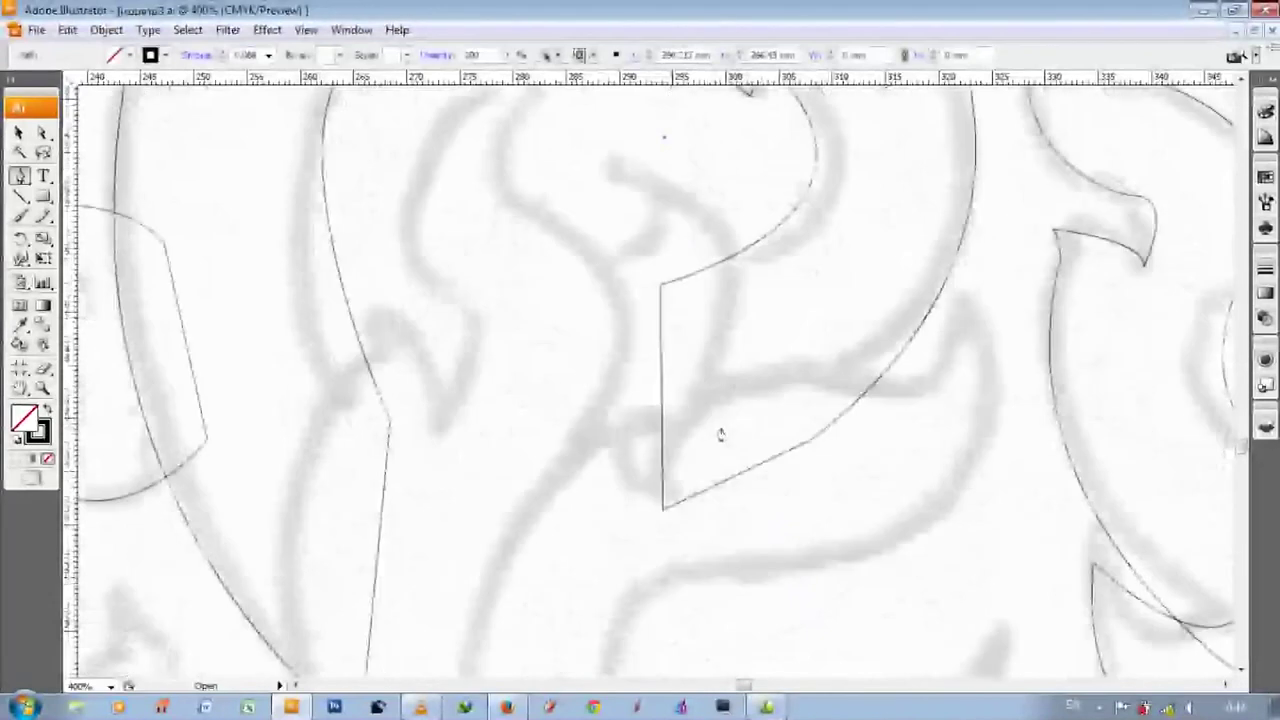
{"action": "left_click_drag", "start_coordinate": [619, 635], "coordinate": [619, 635]}
{"action": "left_click", "coordinate": [557, 285]}
- Start outlining the next flame motif with its first few anchors
{"action": "scroll", "coordinate": [558, 307], "scroll_direction": "up", "scroll_amount": 1}
{"action": "left_click", "coordinate": [666, 251]}
{"action": "scroll", "coordinate": [540, 229], "scroll_direction": "up", "scroll_amount": 1}
{"action": "left_click", "coordinate": [515, 175]}
{"action": "left_click", "coordinate": [565, 245]}
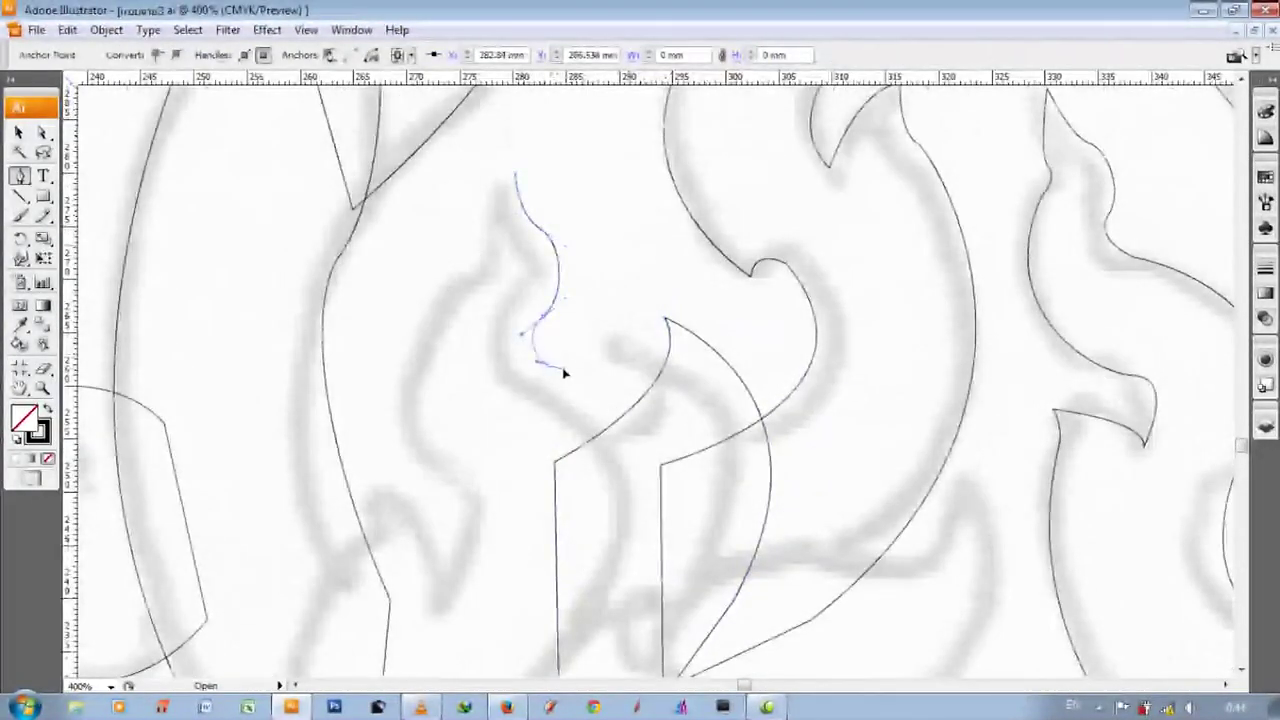
{"action": "scroll", "coordinate": [563, 373], "scroll_direction": "down", "scroll_amount": 2}
{"action": "scroll", "coordinate": [600, 471], "scroll_direction": "down", "scroll_amount": 1}
{"action": "key", "text": "ctrl+1"}
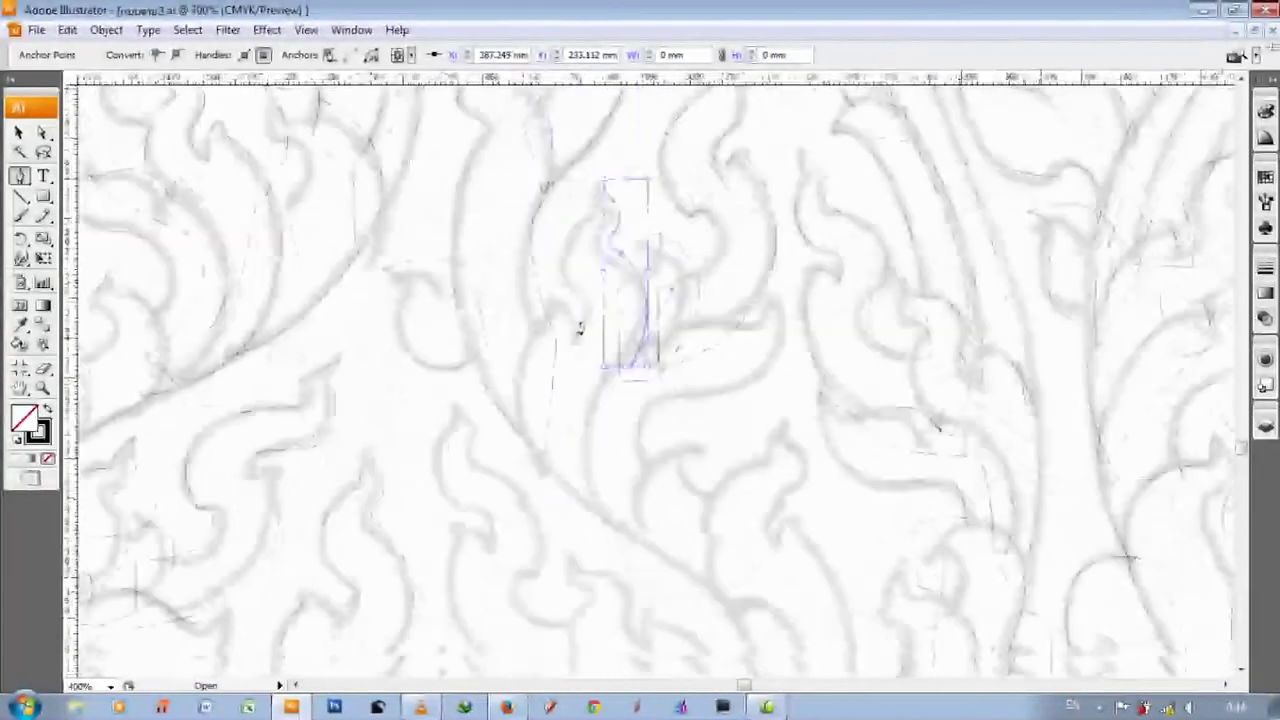
- Add a curved anchor continuing the outline, then a corner anchor along the sweeping stroke
{"action": "key", "text": "ctrl+minus"}
{"action": "scroll", "coordinate": [629, 414], "scroll_direction": "up", "scroll_amount": 1}
{"action": "key", "text": "ctrl+plus"}
{"action": "key", "text": "ctrl+plus"}
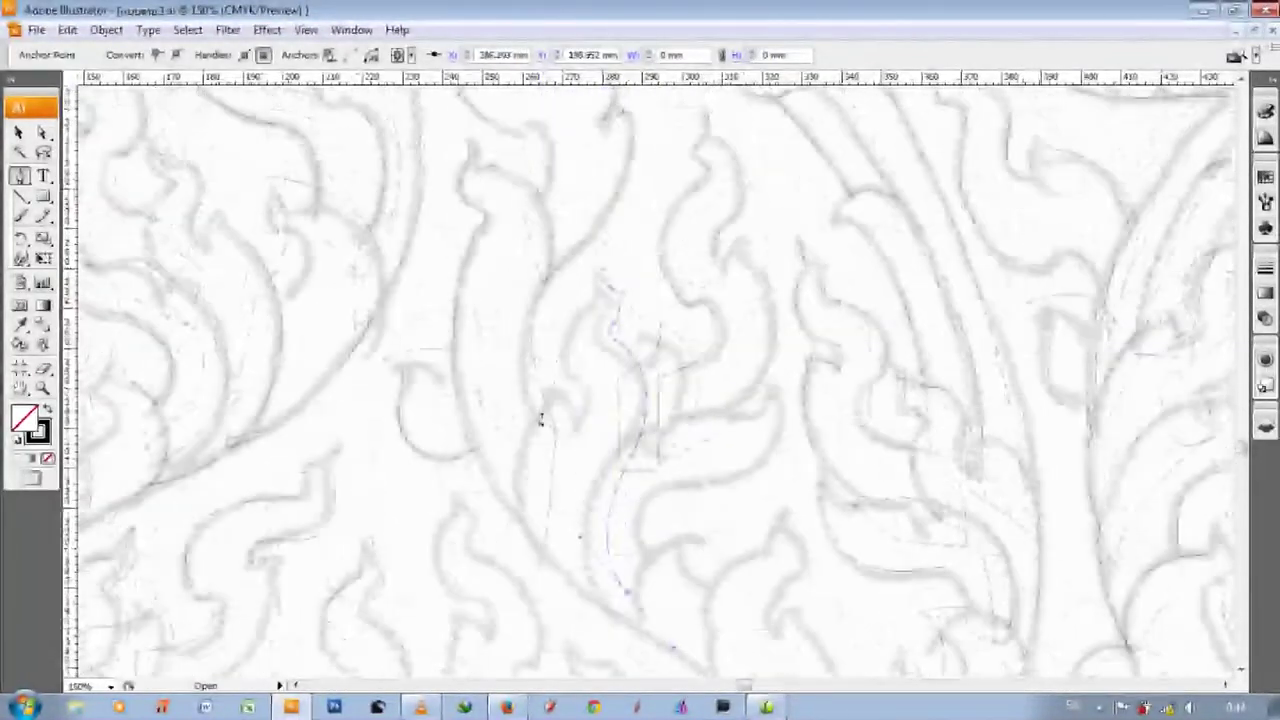
{"action": "key", "text": "ctrl+plus"}
{"action": "key", "text": "ctrl+plus"}
{"action": "key", "text": "ctrl+plus"}
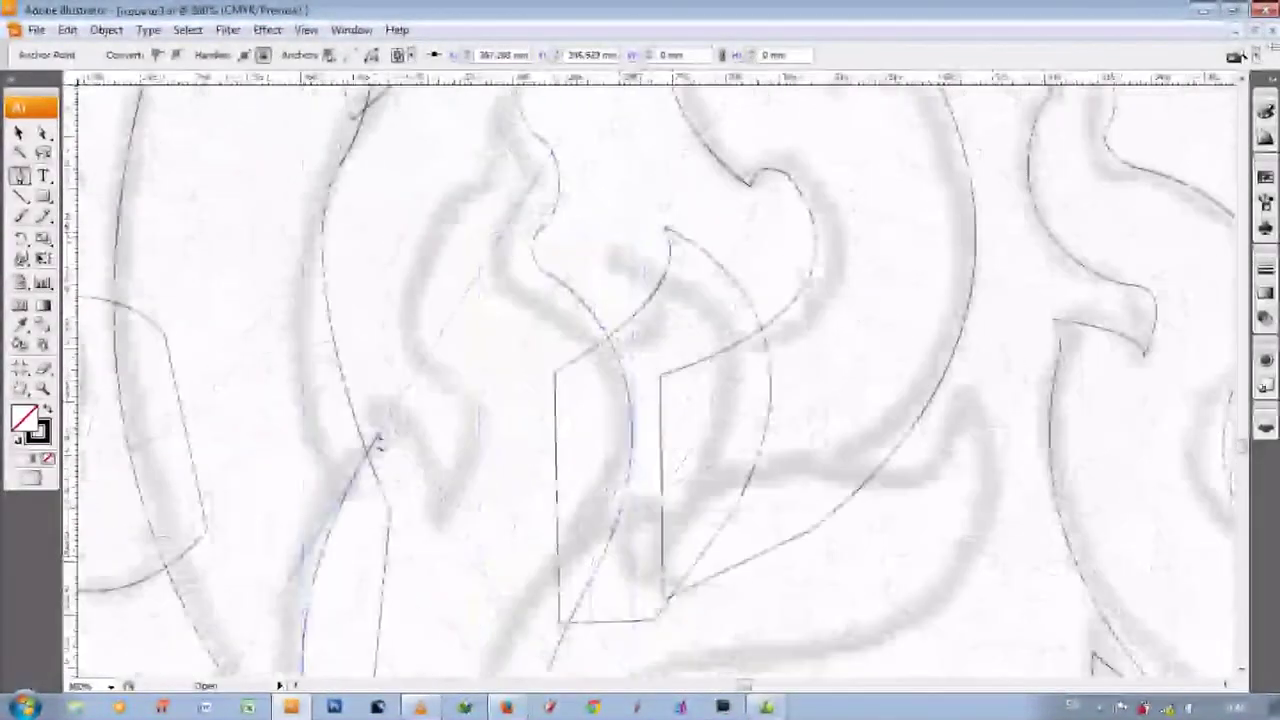
{"action": "scroll", "coordinate": [450, 508], "scroll_direction": "up", "scroll_amount": 2}
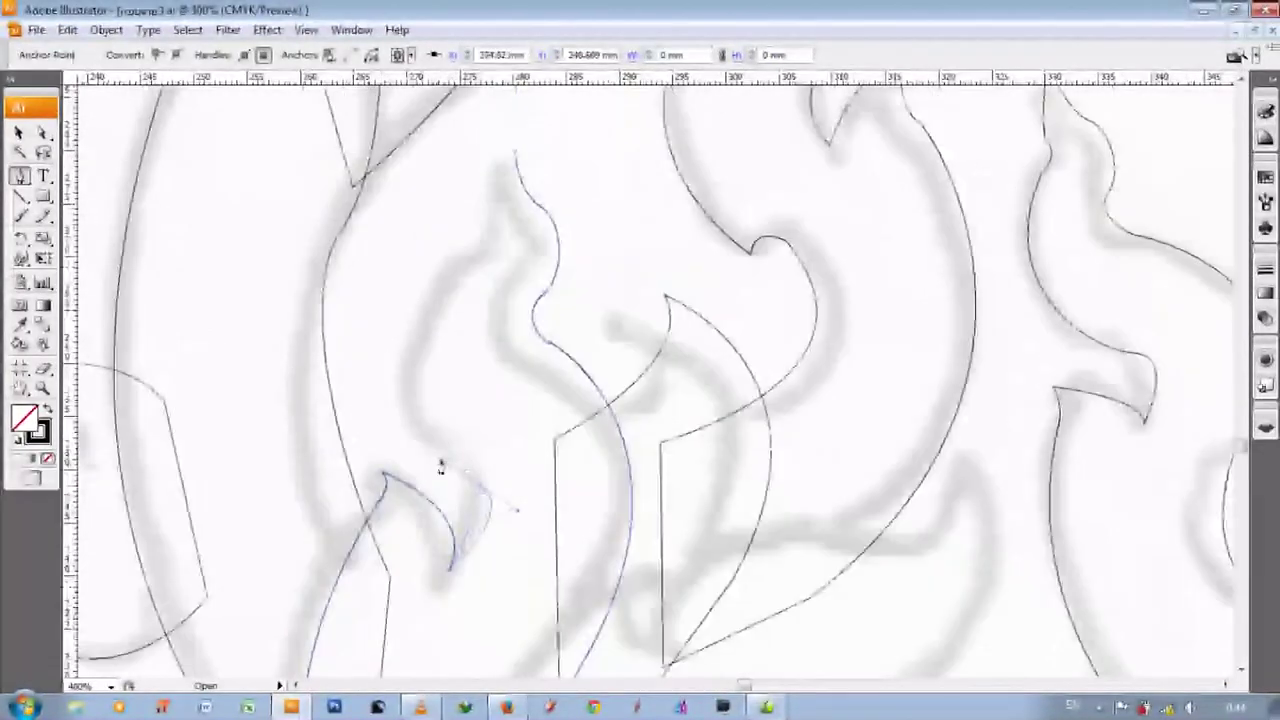
{"action": "scroll", "coordinate": [440, 463], "scroll_direction": "up", "scroll_amount": 2}
{"action": "left_click_drag", "start_coordinate": [480, 355], "coordinate": [620, 258]}
{"action": "scroll", "coordinate": [517, 248], "scroll_direction": "down", "scroll_amount": 5}
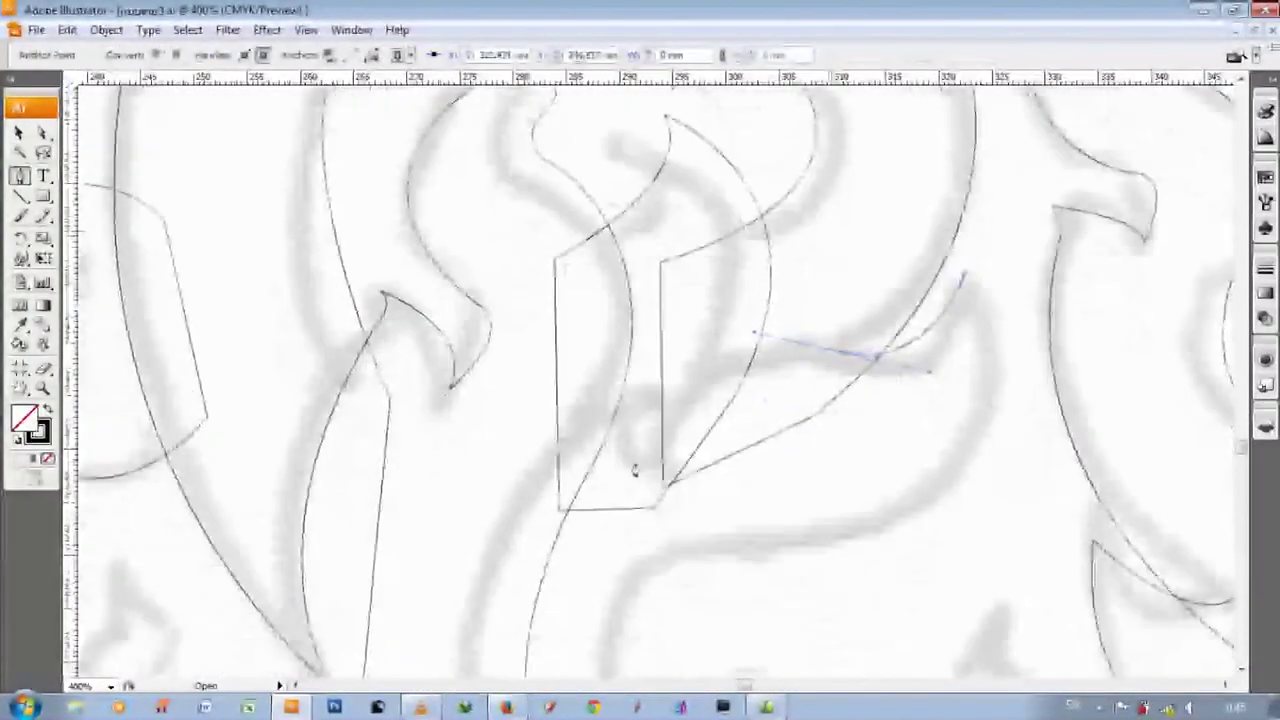
{"action": "left_click_drag", "start_coordinate": [623, 462], "coordinate": [623, 545]}
{"action": "left_click_drag", "start_coordinate": [621, 492], "coordinate": [583, 367]}
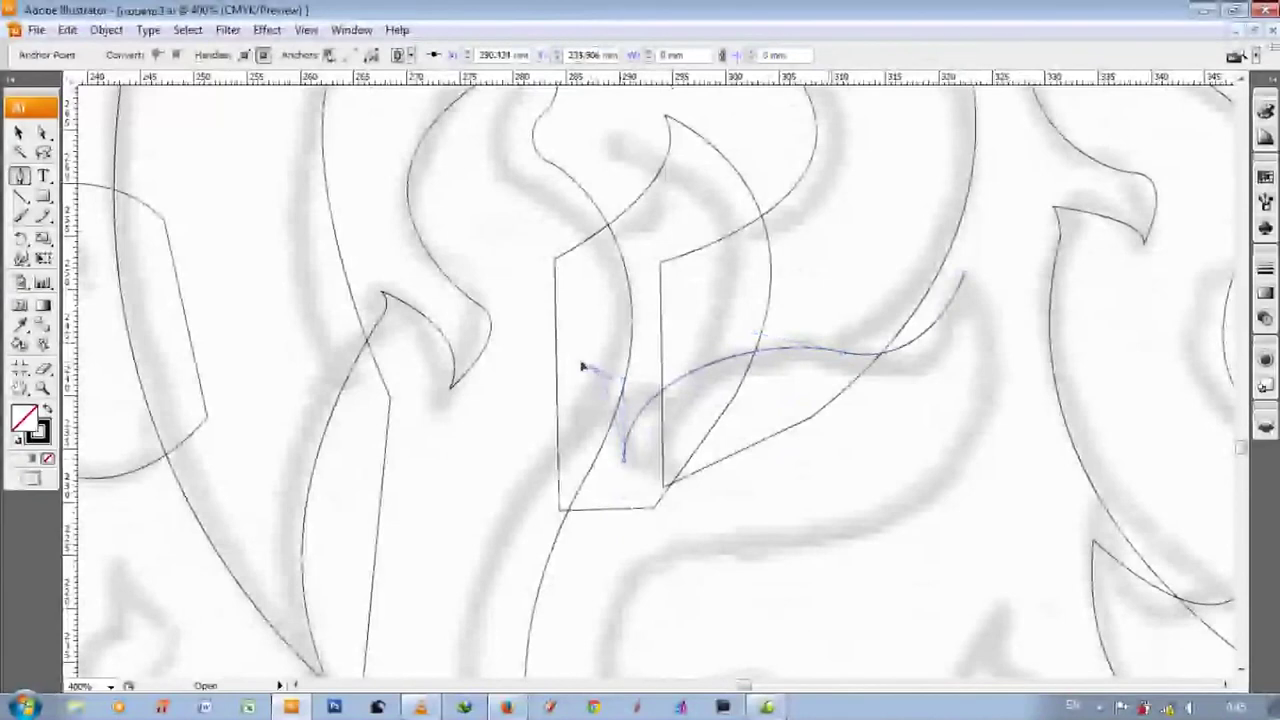
- Scroll along the sweeping stroke to check the path's long curve toward the large arc
{"action": "scroll", "coordinate": [537, 343], "scroll_direction": "down", "scroll_amount": 1}
{"action": "scroll", "coordinate": [537, 340], "scroll_direction": "down", "scroll_amount": 1}
{"action": "scroll", "coordinate": [718, 538], "scroll_direction": "down", "scroll_amount": 2}
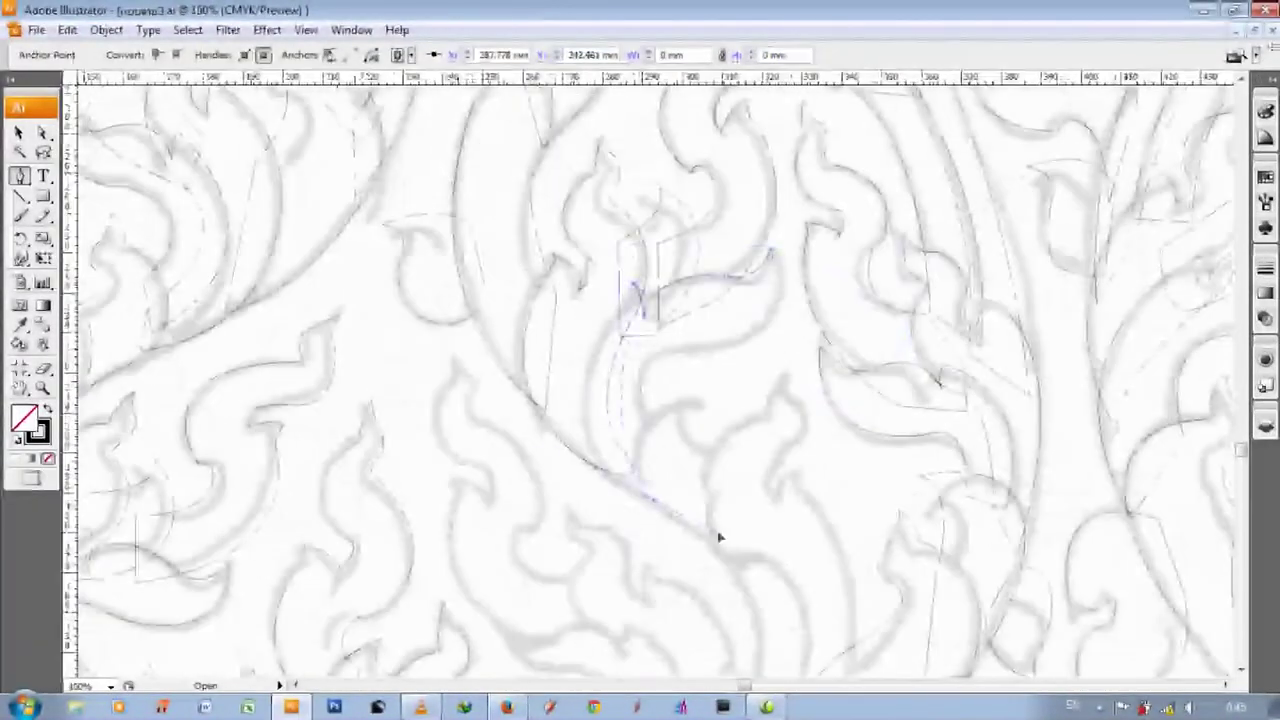
{"action": "scroll", "coordinate": [664, 432], "scroll_direction": "up", "scroll_amount": 3}
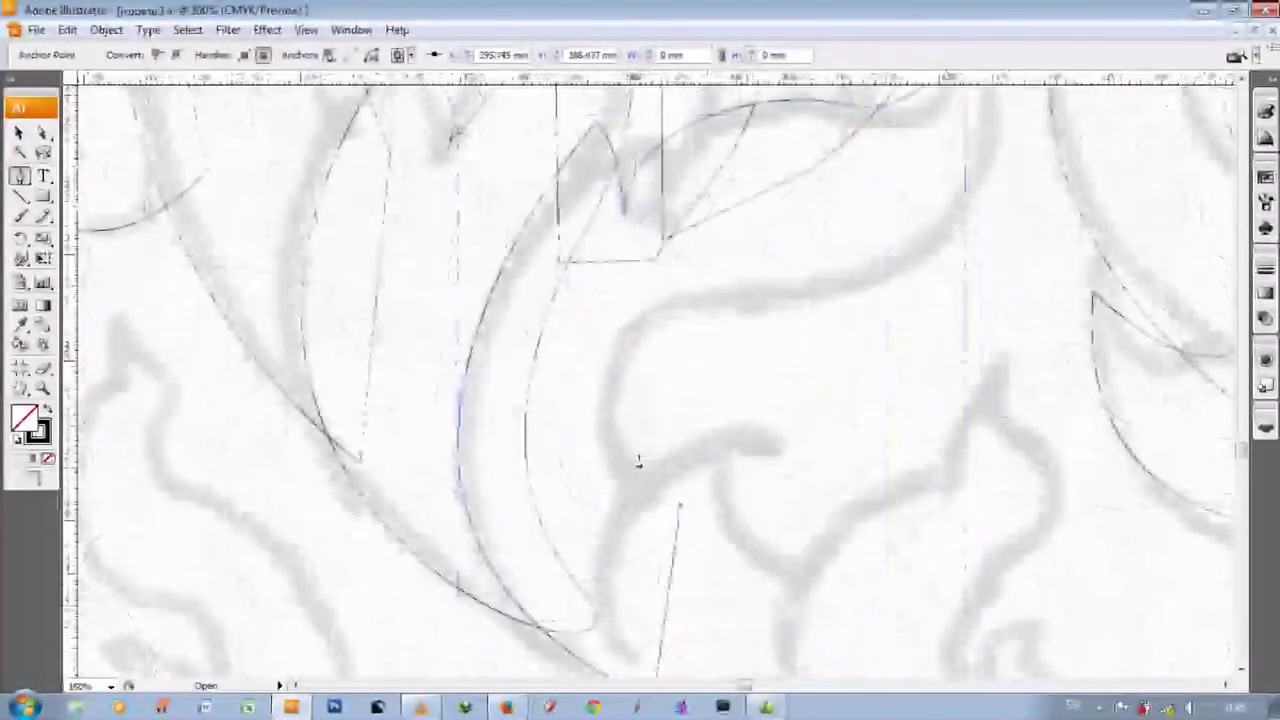
{"action": "scroll", "coordinate": [634, 463], "scroll_direction": "up", "scroll_amount": 1}
{"action": "scroll", "coordinate": [861, 517], "scroll_direction": "up", "scroll_amount": 1}
{"action": "scroll", "coordinate": [861, 517], "scroll_direction": "down", "scroll_amount": 2}
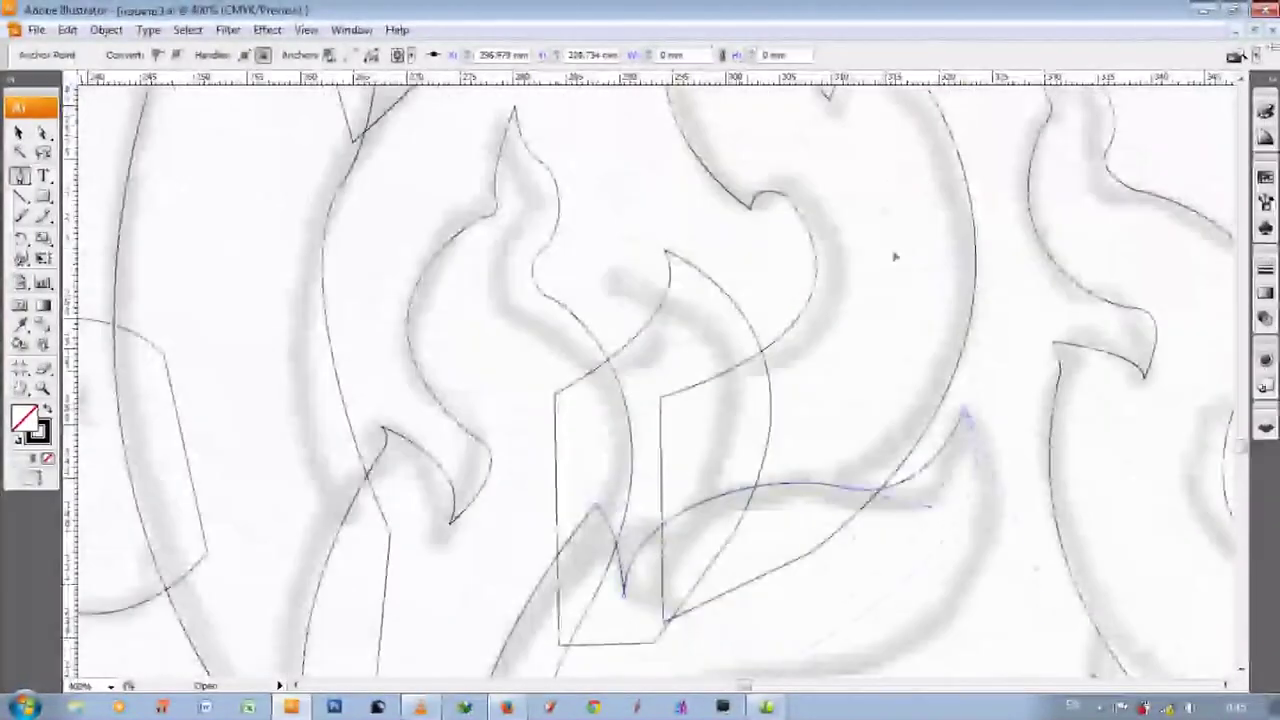
{"action": "scroll", "coordinate": [840, 450], "scroll_direction": "down", "scroll_amount": 2}
{"action": "scroll", "coordinate": [815, 352], "scroll_direction": "down", "scroll_amount": 1}
{"action": "scroll", "coordinate": [594, 537], "scroll_direction": "down", "scroll_amount": 2}
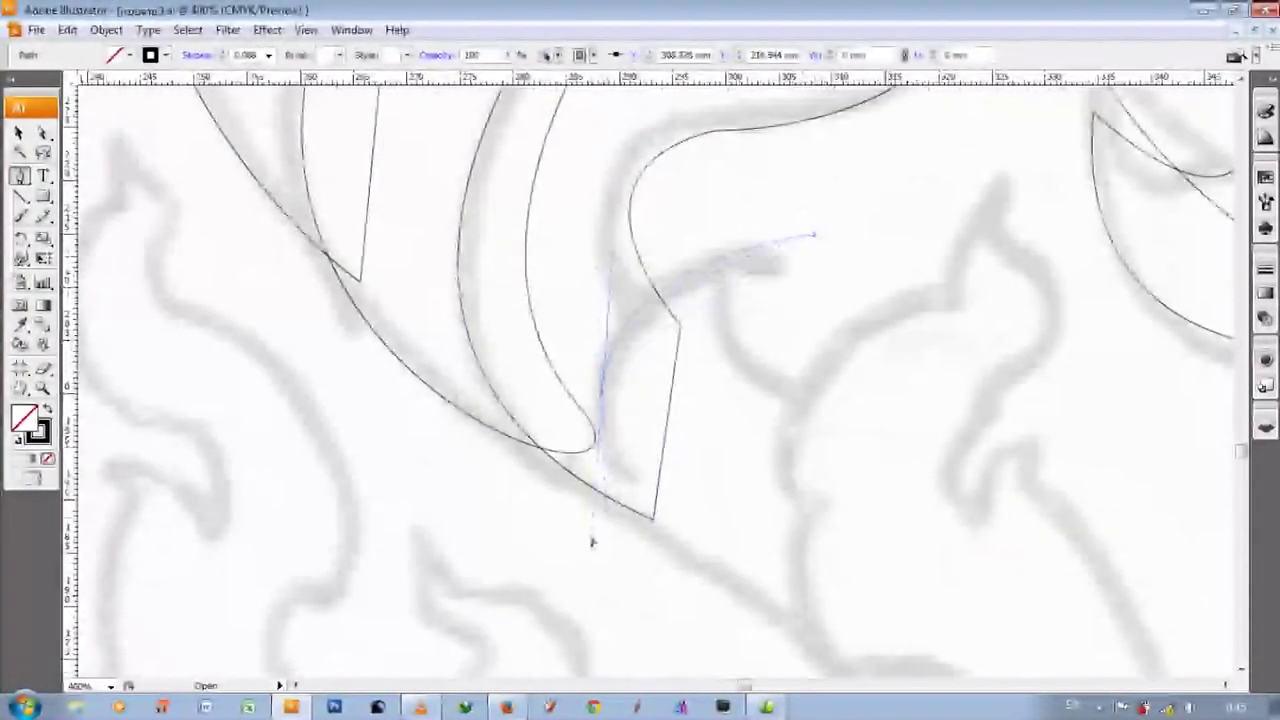
{"action": "scroll", "coordinate": [684, 474], "scroll_direction": "down", "scroll_amount": 2}
{"action": "scroll", "coordinate": [697, 343], "scroll_direction": "down", "scroll_amount": 1}
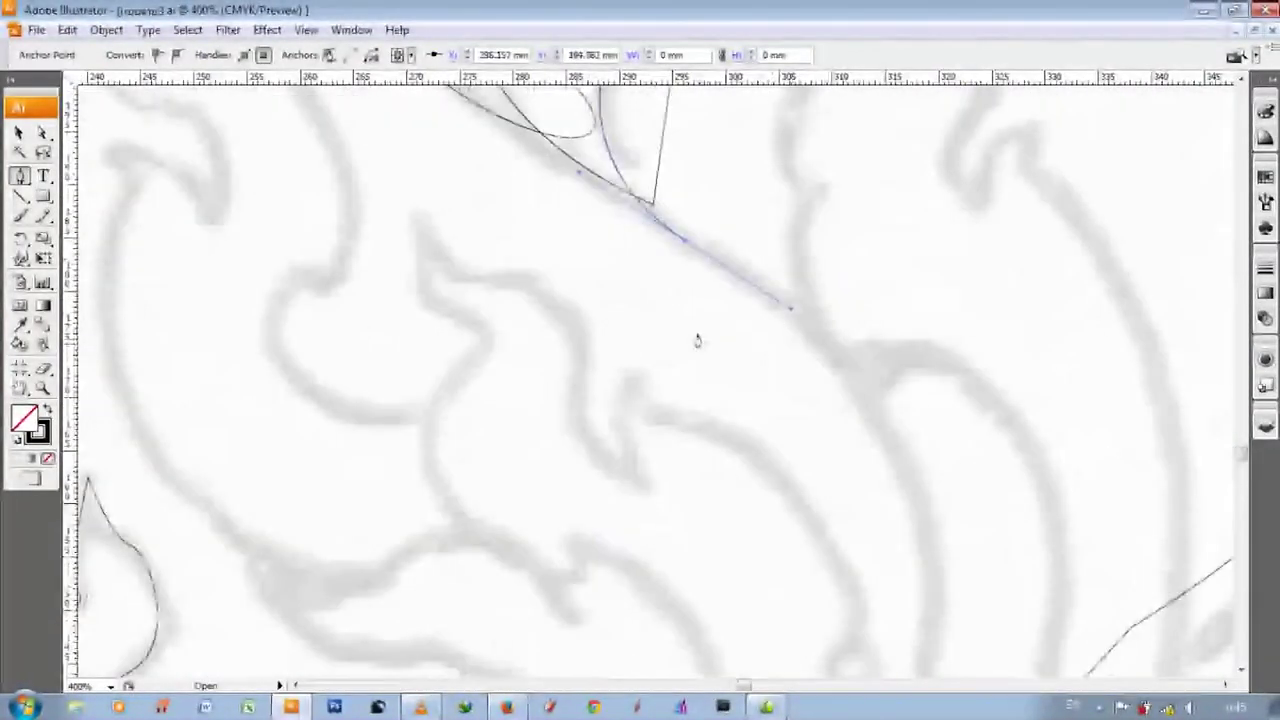
{"action": "scroll", "coordinate": [737, 397], "scroll_direction": "down", "scroll_amount": 2}
{"action": "scroll", "coordinate": [737, 397], "scroll_direction": "down", "scroll_amount": 1}
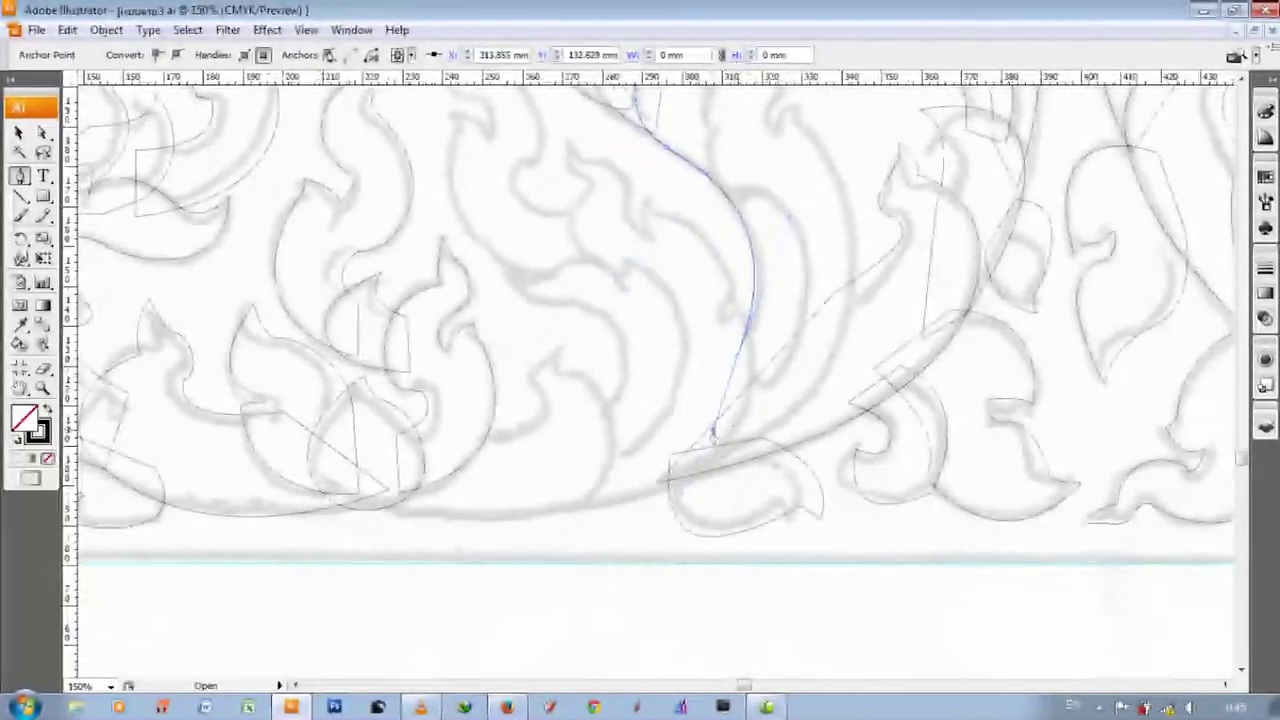
{"action": "scroll", "coordinate": [713, 434], "scroll_direction": "up", "scroll_amount": 2}
- Extend the long leaf outline with corner and curved anchors along the sketch's flame edge
{"action": "left_click", "coordinate": [748, 343]}
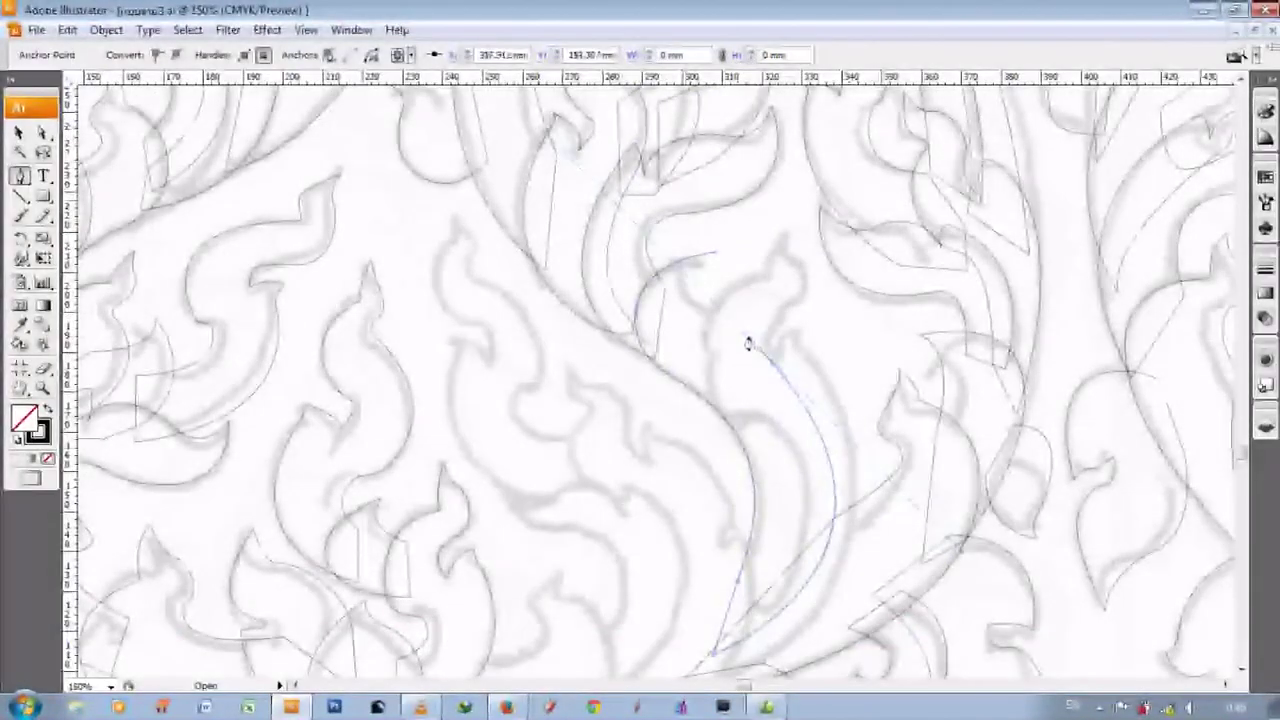
{"action": "scroll", "coordinate": [748, 343], "scroll_direction": "up", "scroll_amount": 1}
{"action": "scroll", "coordinate": [777, 449], "scroll_direction": "up", "scroll_amount": 1}
{"action": "scroll", "coordinate": [1050, 305], "scroll_direction": "up", "scroll_amount": 1}
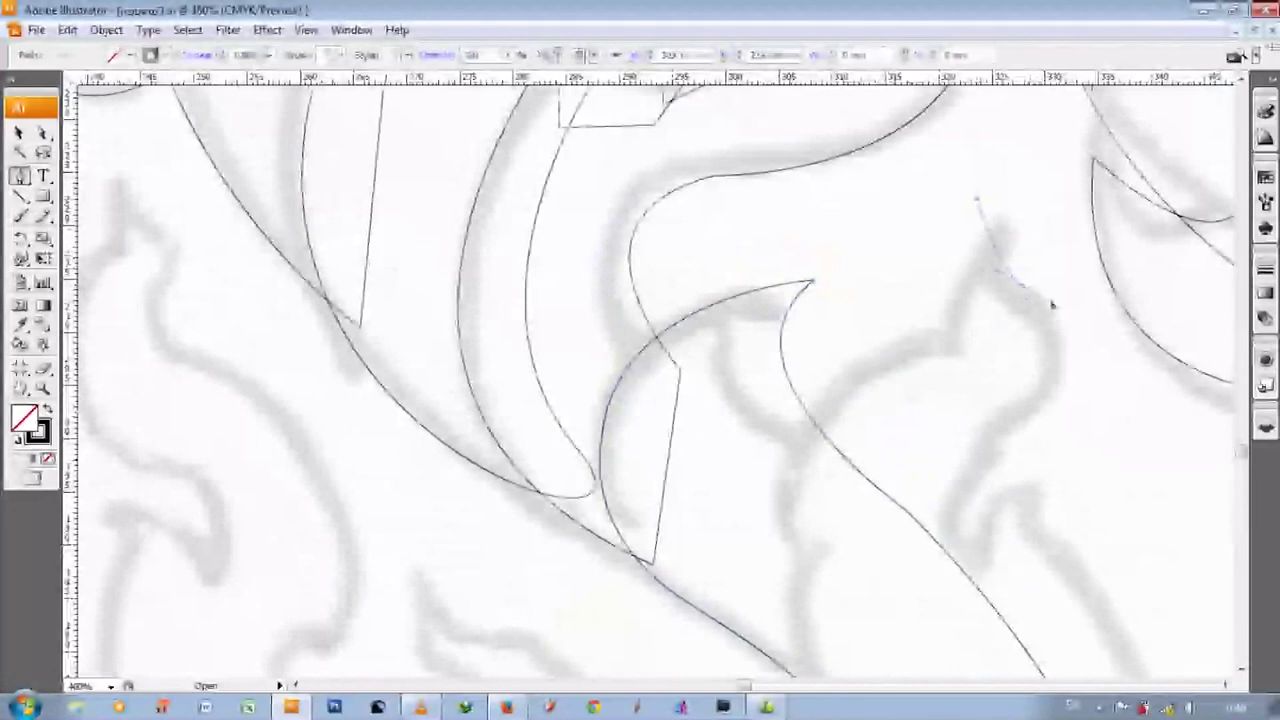
{"action": "left_click", "coordinate": [1050, 305]}
{"action": "scroll", "coordinate": [1002, 387], "scroll_direction": "down", "scroll_amount": 2}
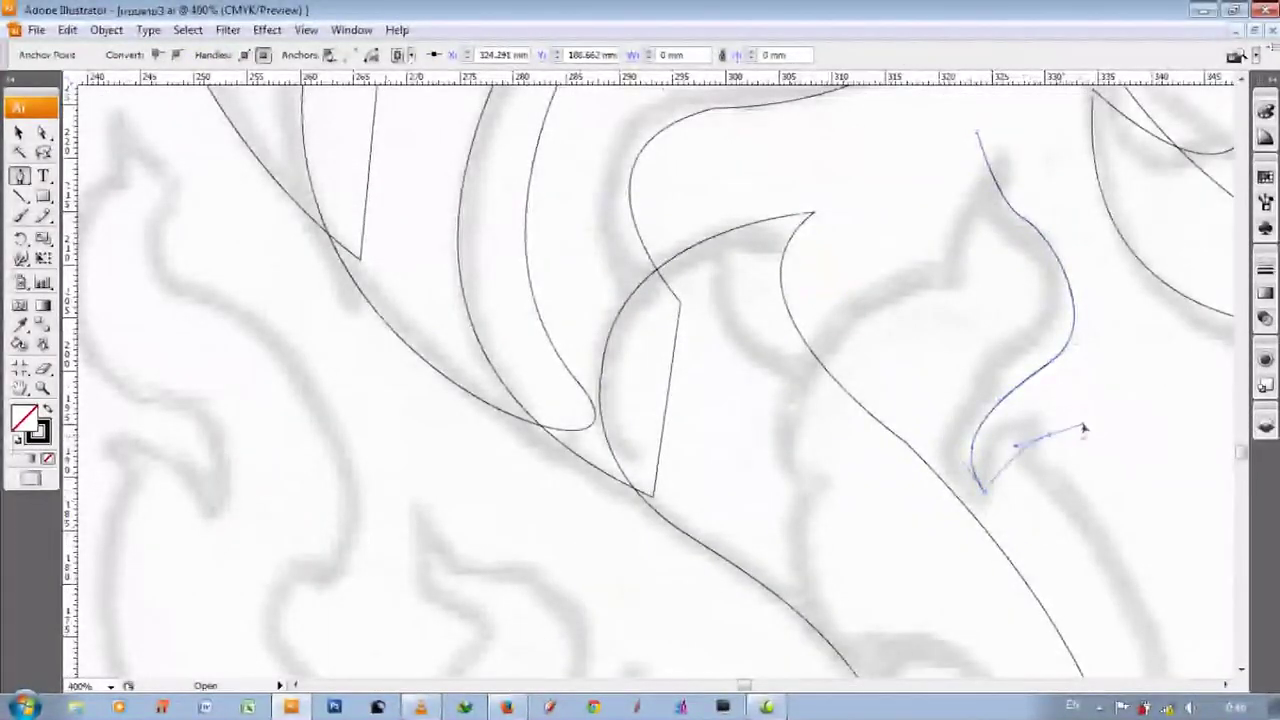
{"action": "key", "text": "ctrl+minus"}
{"action": "left_click_drag", "start_coordinate": [680, 450], "coordinate": [495, 535]}
{"action": "key", "text": "ctrl+plus"}
{"action": "key", "text": "ctrl+plus"}
{"action": "key", "text": "ctrl+plus"}
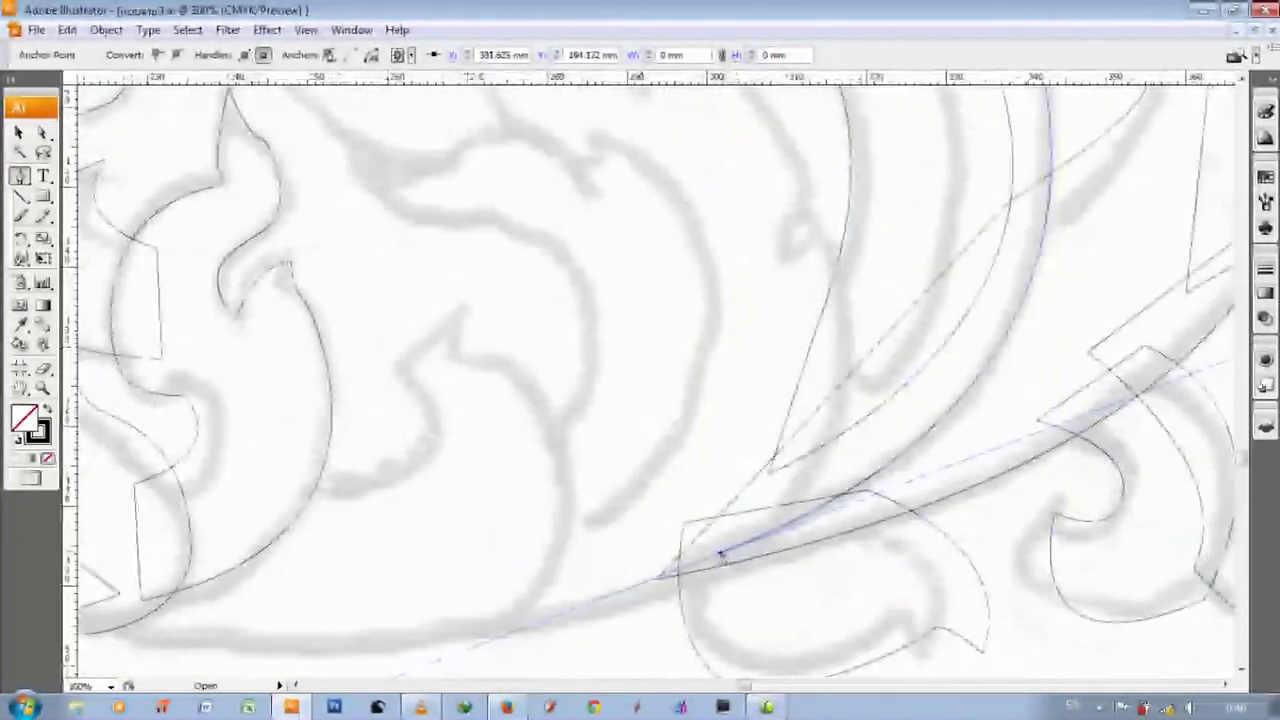
{"action": "key", "text": "ctrl+minus"}
{"action": "key", "text": "ctrl+minus"}
{"action": "key", "text": "ctrl+minus"}
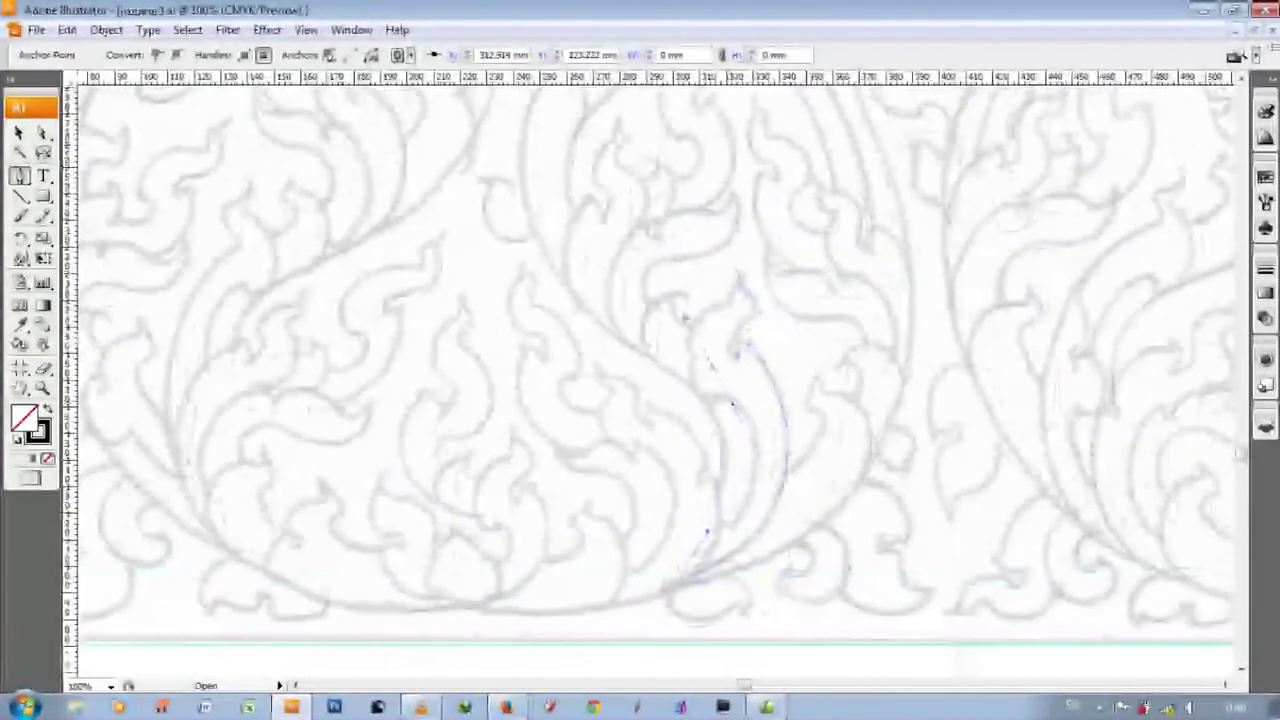
{"action": "key", "text": "ctrl+plus"}
{"action": "key", "text": "ctrl+plus"}
{"action": "key", "text": "ctrl+plus"}
{"action": "key", "text": "ctrl+plus"}
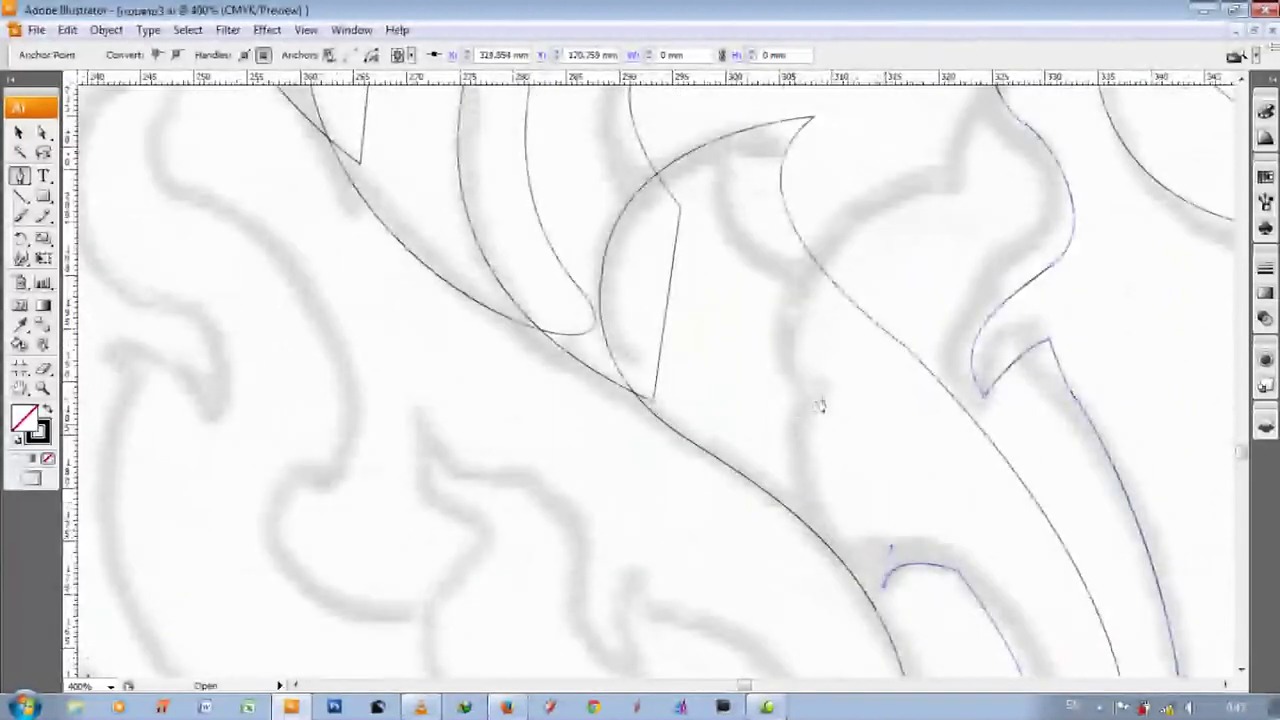
{"action": "left_click_drag", "start_coordinate": [819, 405], "coordinate": [922, 211]}
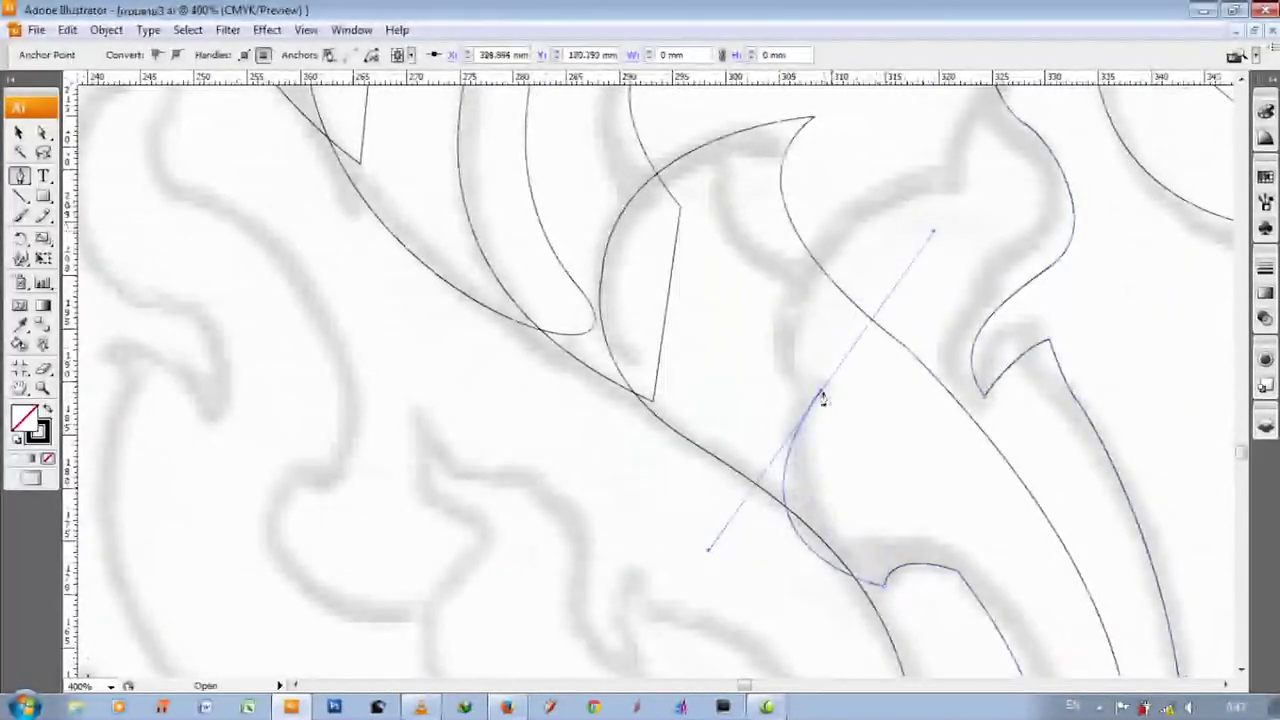
{"action": "scroll", "coordinate": [900, 330], "scroll_direction": "up", "scroll_amount": 2}
{"action": "left_click_drag", "start_coordinate": [957, 282], "coordinate": [1172, 276]}
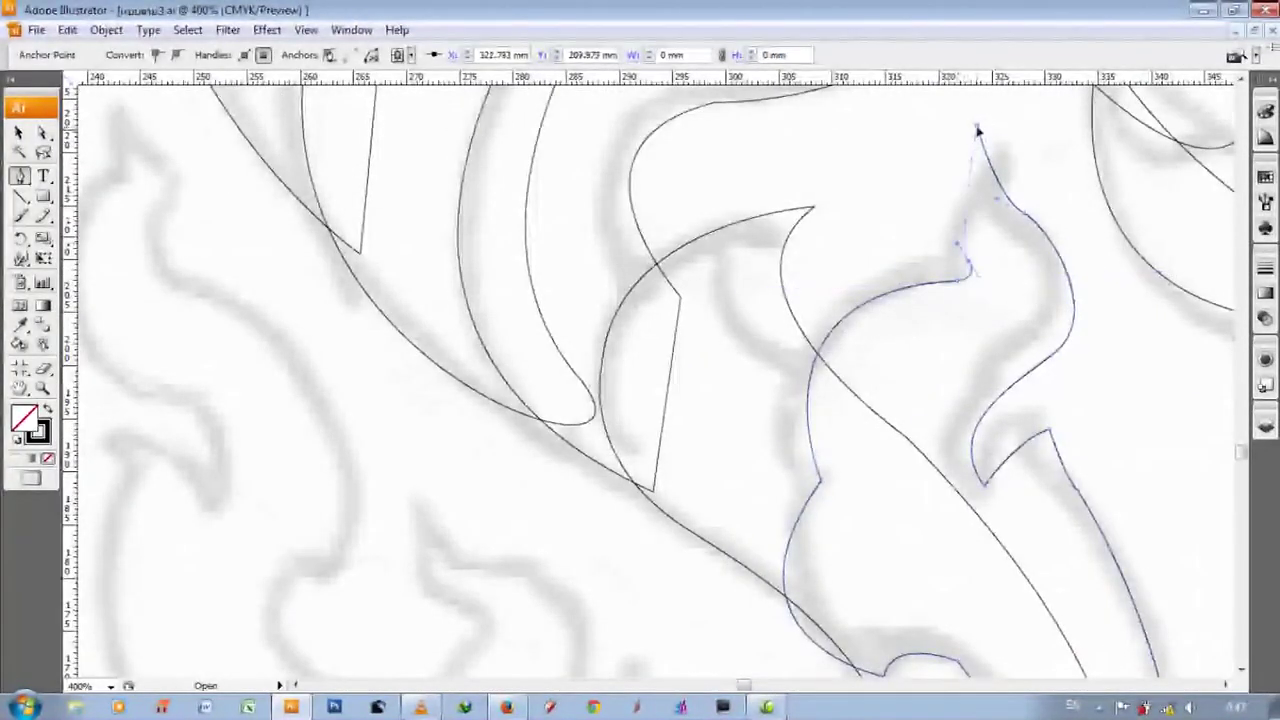
{"action": "scroll", "coordinate": [940, 290], "scroll_direction": "down", "scroll_amount": 5}
{"action": "scroll", "coordinate": [730, 465], "scroll_direction": "down", "scroll_amount": 5}
{"action": "scroll", "coordinate": [460, 475], "scroll_direction": "down", "scroll_amount": 5}
{"action": "scroll", "coordinate": [330, 570], "scroll_direction": "left", "scroll_amount": 5}
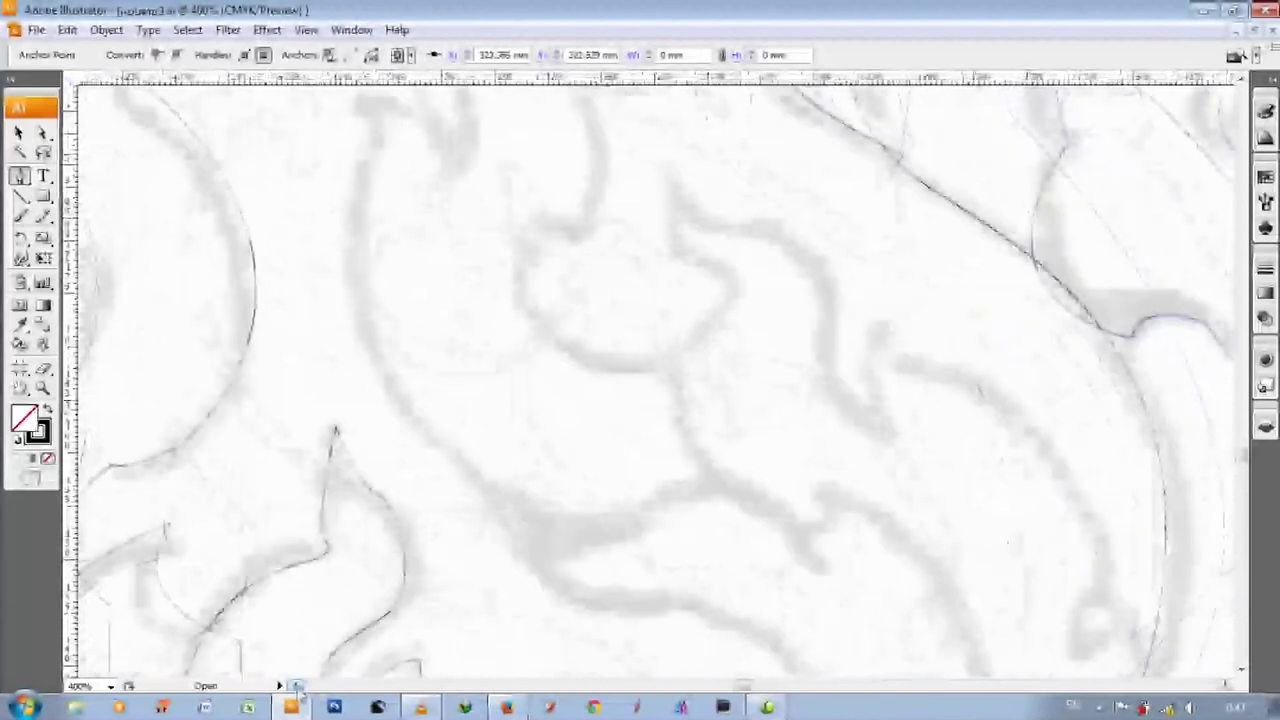
{"action": "scroll", "coordinate": [297, 686], "scroll_direction": "down", "scroll_amount": 5}
- Trace the leaf's curl with smooth anchors and a sharp point, closing the long outline
{"action": "left_click_drag", "start_coordinate": [371, 343], "coordinate": [409, 357]}
{"action": "scroll", "coordinate": [405, 385], "scroll_direction": "down", "scroll_amount": 2}
{"action": "scroll", "coordinate": [651, 416], "scroll_direction": "down", "scroll_amount": 3}
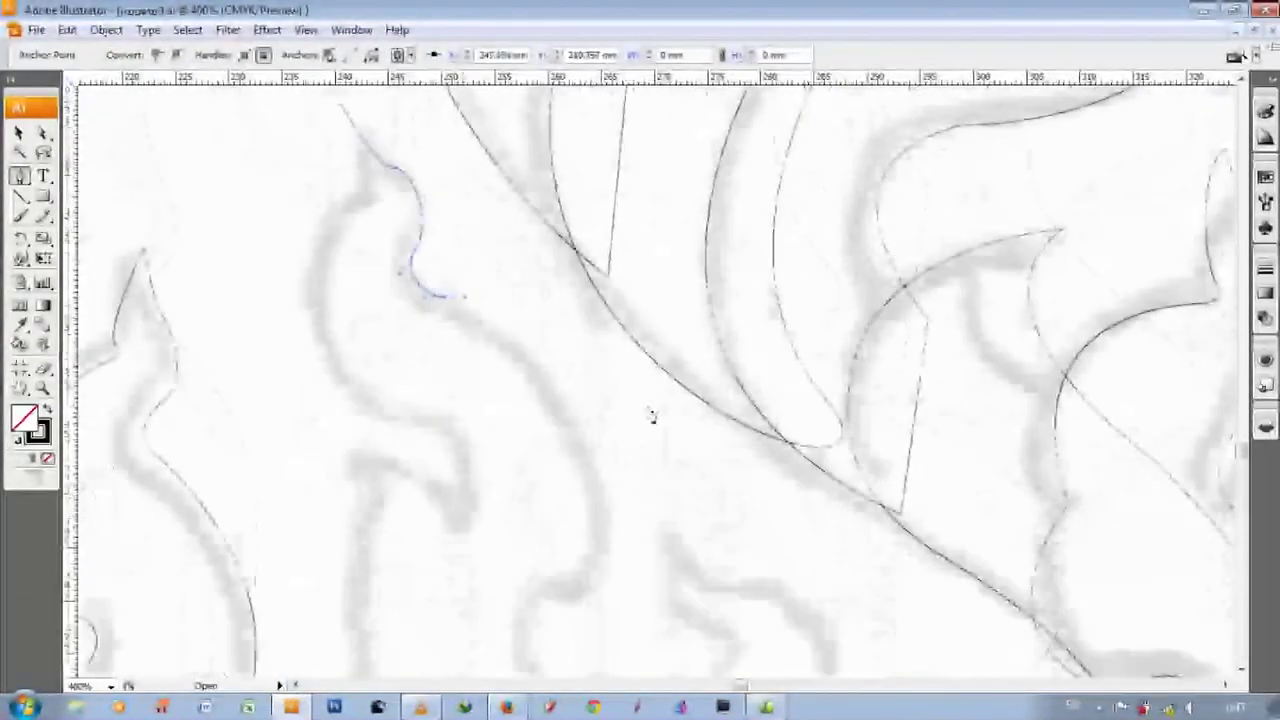
{"action": "scroll", "coordinate": [651, 416], "scroll_direction": "down", "scroll_amount": 3}
{"action": "left_click_drag", "start_coordinate": [612, 424], "coordinate": [563, 571]}
{"action": "scroll", "coordinate": [717, 425], "scroll_direction": "down", "scroll_amount": 4}
{"action": "left_click_drag", "start_coordinate": [718, 412], "coordinate": [950, 418]}
{"action": "scroll", "coordinate": [740, 601], "scroll_direction": "down", "scroll_amount": 1}
{"action": "scroll", "coordinate": [517, 349], "scroll_direction": "down", "scroll_amount": 2}
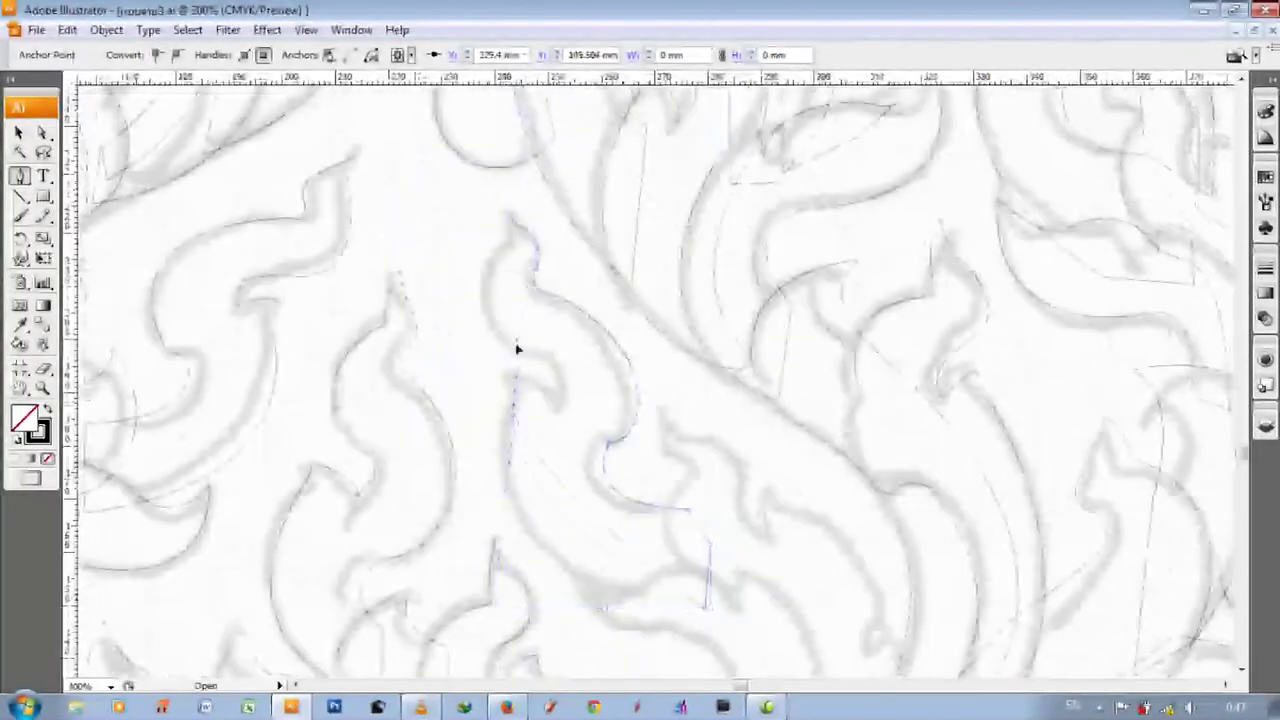
{"action": "scroll", "coordinate": [517, 407], "scroll_direction": "up", "scroll_amount": 2}
{"action": "scroll", "coordinate": [517, 407], "scroll_direction": "up", "scroll_amount": 2}
{"action": "left_click", "coordinate": [214, 411]}
{"action": "left_click_drag", "start_coordinate": [371, 474], "coordinate": [377, 557]}
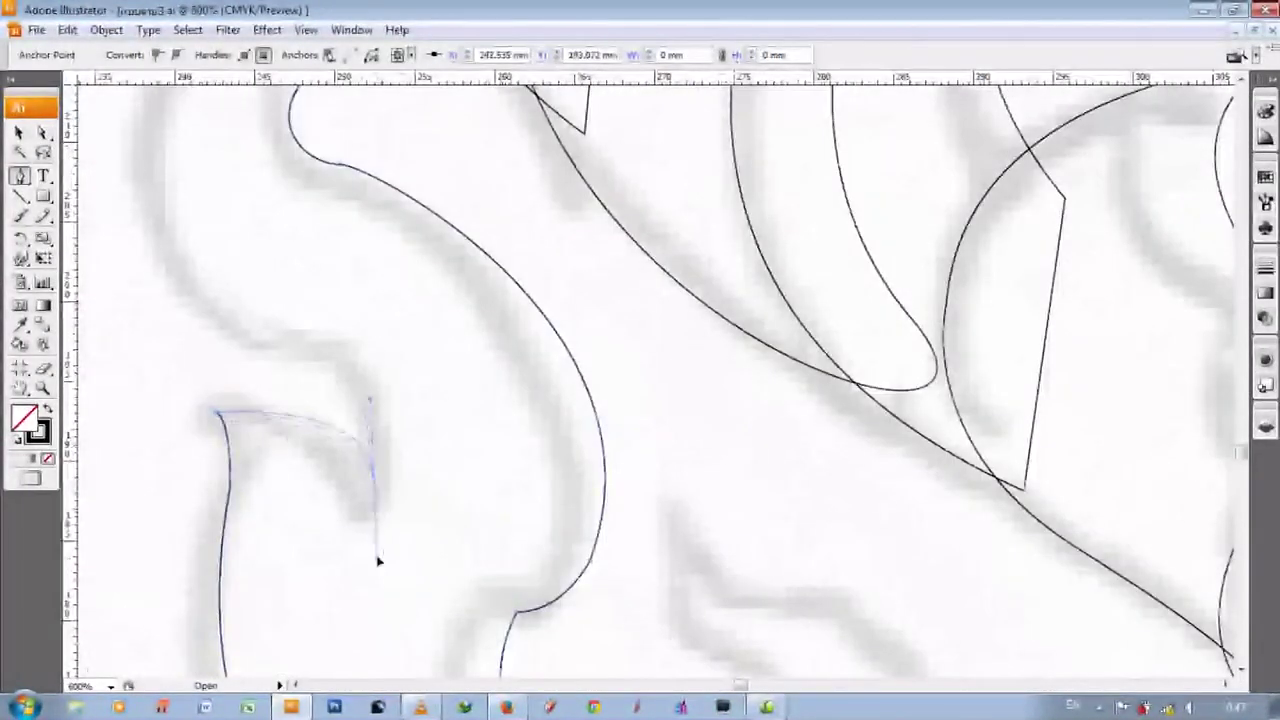
{"action": "scroll", "coordinate": [377, 557], "scroll_direction": "up", "scroll_amount": 2}
{"action": "left_click_drag", "start_coordinate": [331, 443], "coordinate": [253, 437]}
{"action": "scroll", "coordinate": [253, 437], "scroll_direction": "up", "scroll_amount": 3}
{"action": "scroll", "coordinate": [400, 420], "scroll_direction": "left", "scroll_amount": 3}
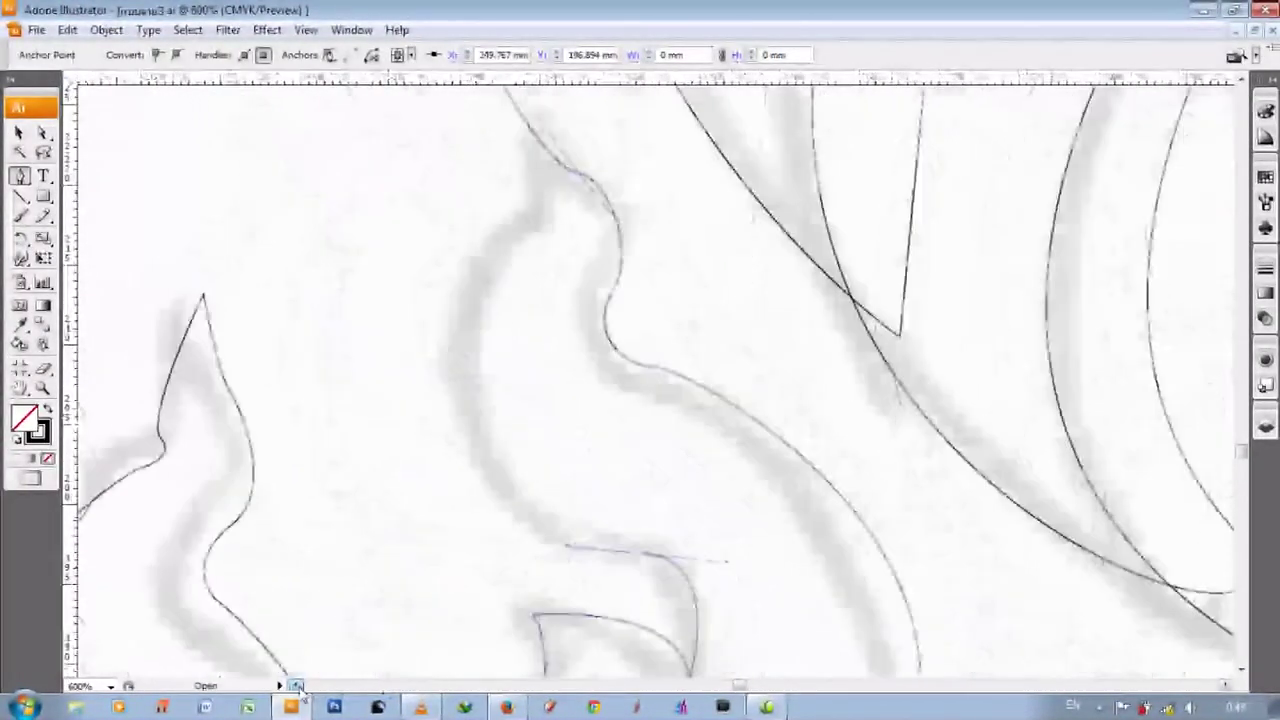
{"action": "scroll", "coordinate": [600, 395], "scroll_direction": "left", "scroll_amount": 3}
{"action": "left_click_drag", "start_coordinate": [755, 172], "coordinate": [614, 368]}
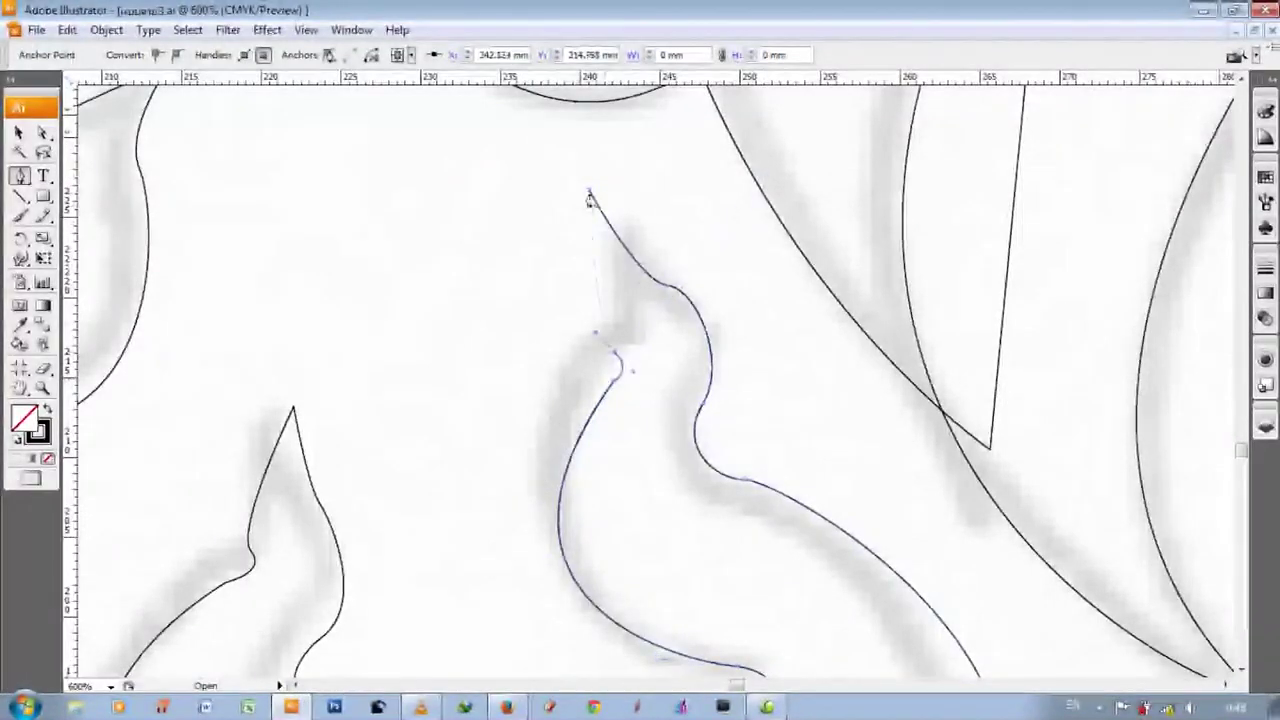
{"action": "scroll", "coordinate": [590, 200], "scroll_direction": "down", "scroll_amount": 2}
{"action": "scroll", "coordinate": [829, 457], "scroll_direction": "right", "scroll_amount": 2}
{"action": "scroll", "coordinate": [900, 480], "scroll_direction": "down", "scroll_amount": 3}
{"action": "scroll", "coordinate": [960, 493], "scroll_direction": "up", "scroll_amount": 2}
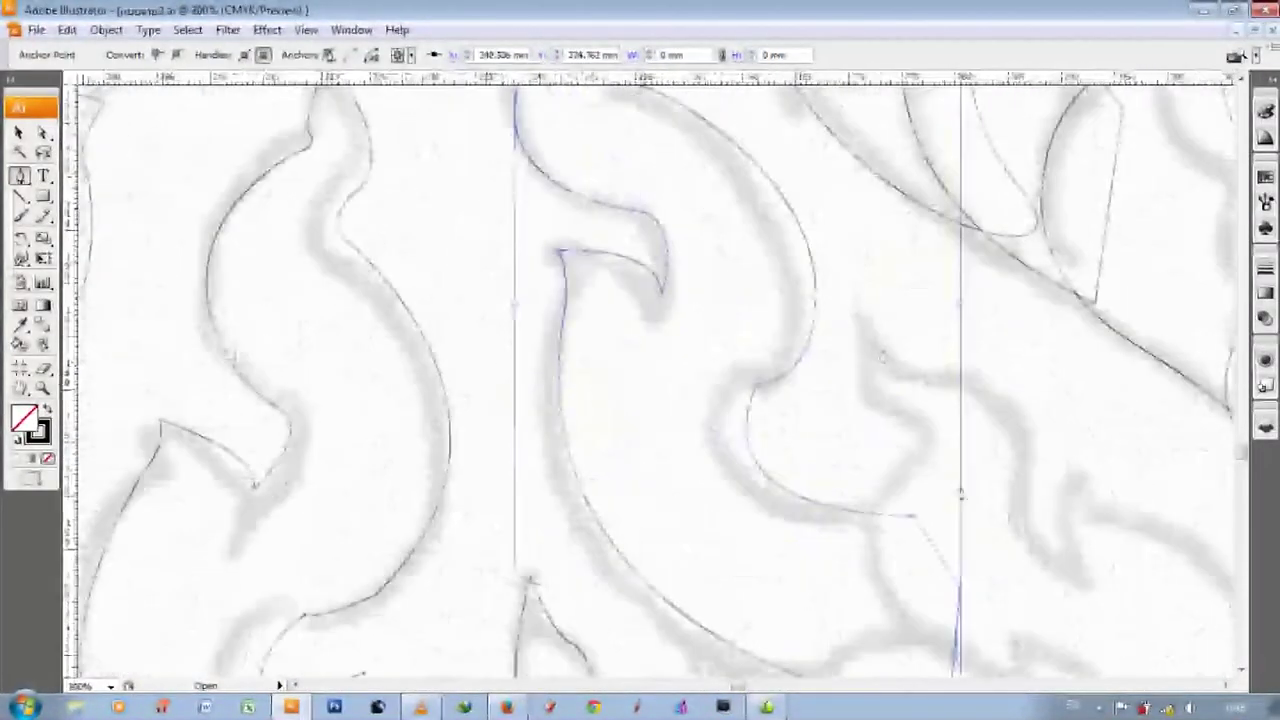
{"action": "left_click", "coordinate": [938, 362], "text": "ctrl"}
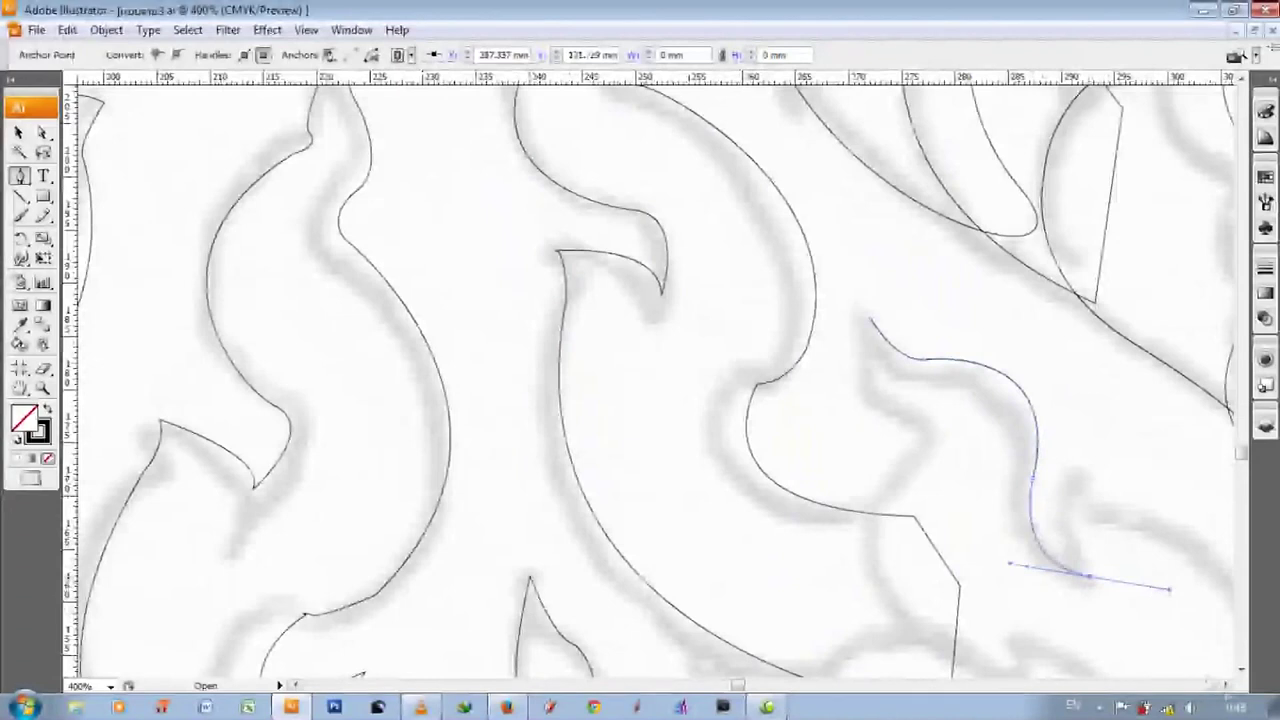
- Hide the panels and trace another curved leaf edge along the sketch, ending it with an anchor
{"action": "scroll", "coordinate": [900, 480], "scroll_direction": "right", "scroll_amount": 5}
{"action": "left_click_drag", "start_coordinate": [808, 488], "coordinate": [831, 457]}
{"action": "key", "text": "Tab"}
{"action": "scroll", "coordinate": [831, 460], "scroll_direction": "down", "scroll_amount": 2}
{"action": "scroll", "coordinate": [826, 405], "scroll_direction": "down", "scroll_amount": 5}
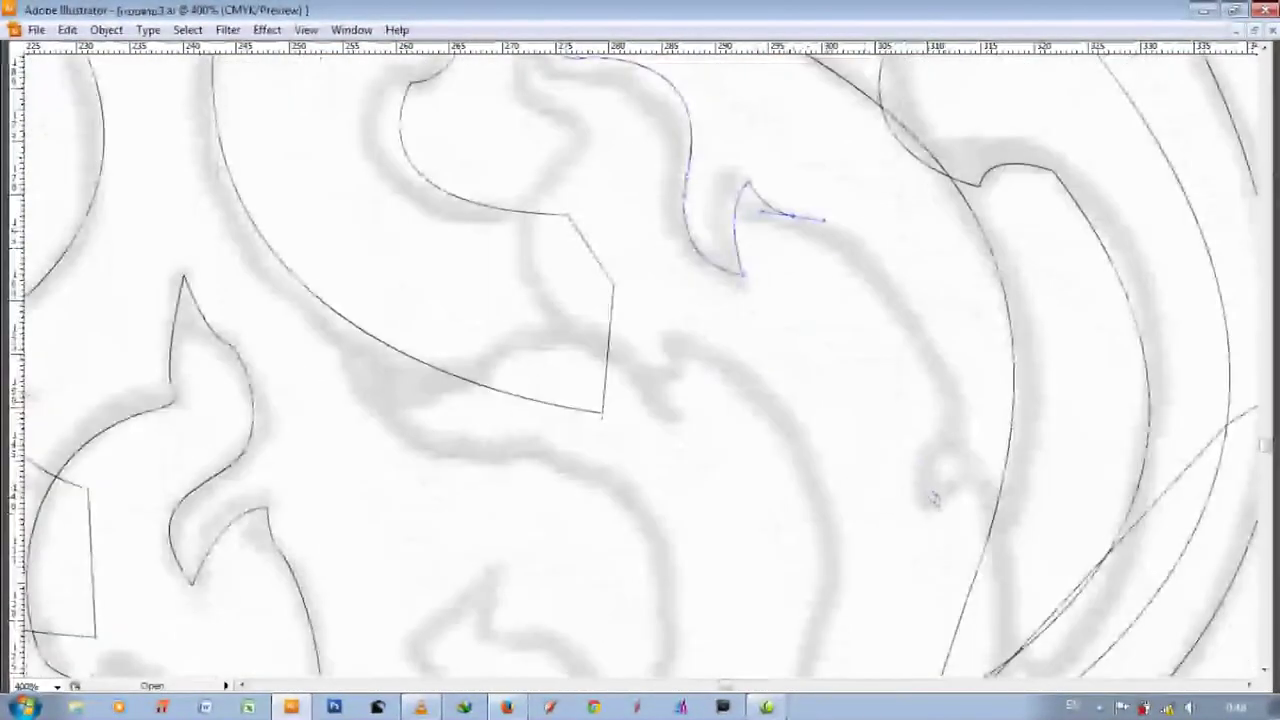
{"action": "scroll", "coordinate": [826, 405], "scroll_direction": "down", "scroll_amount": 3}
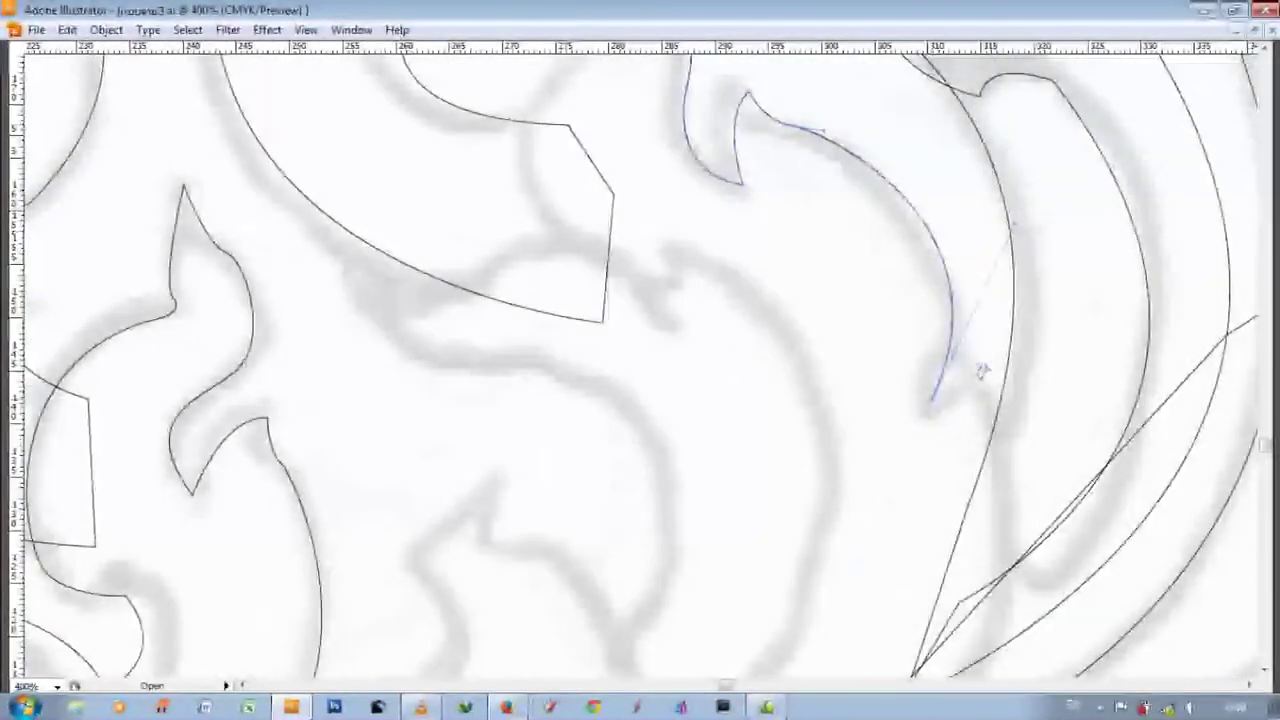
{"action": "key", "text": "ctrl+minus"}
{"action": "key", "text": "ctrl+minus"}
{"action": "key", "text": "ctrl+minus"}
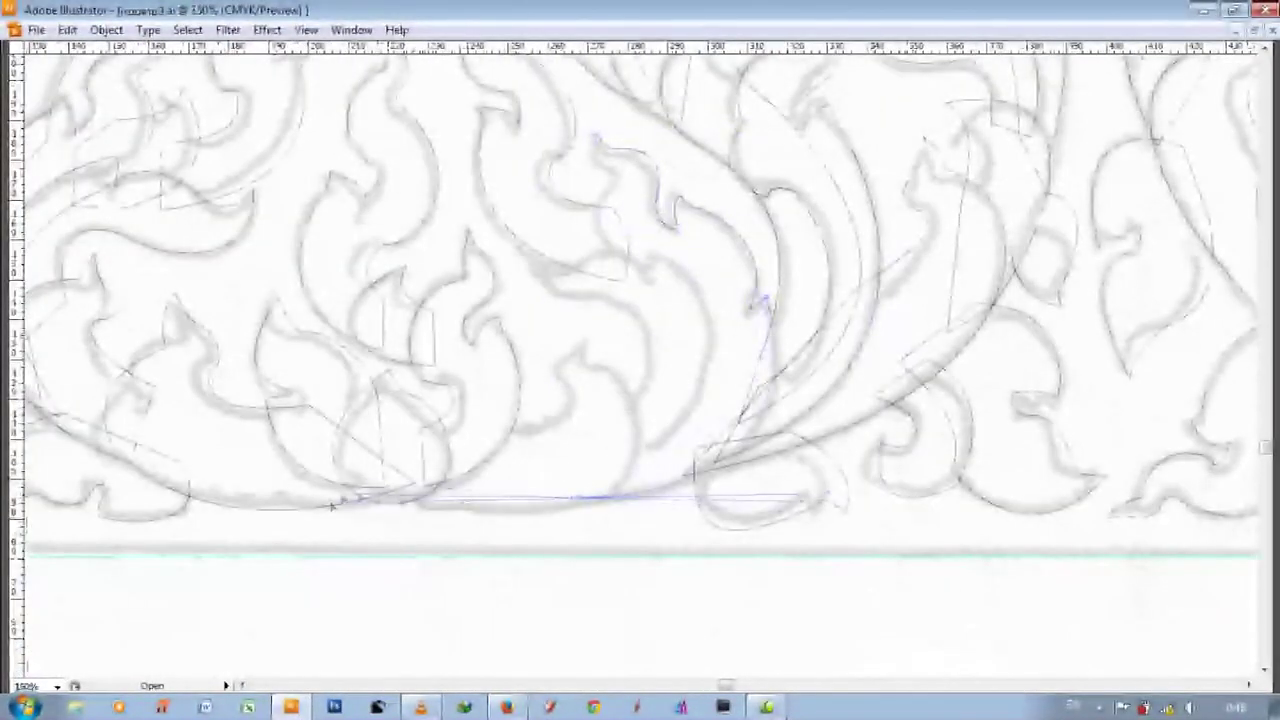
{"action": "key", "text": "ctrl+plus"}
{"action": "key", "text": "ctrl+plus"}
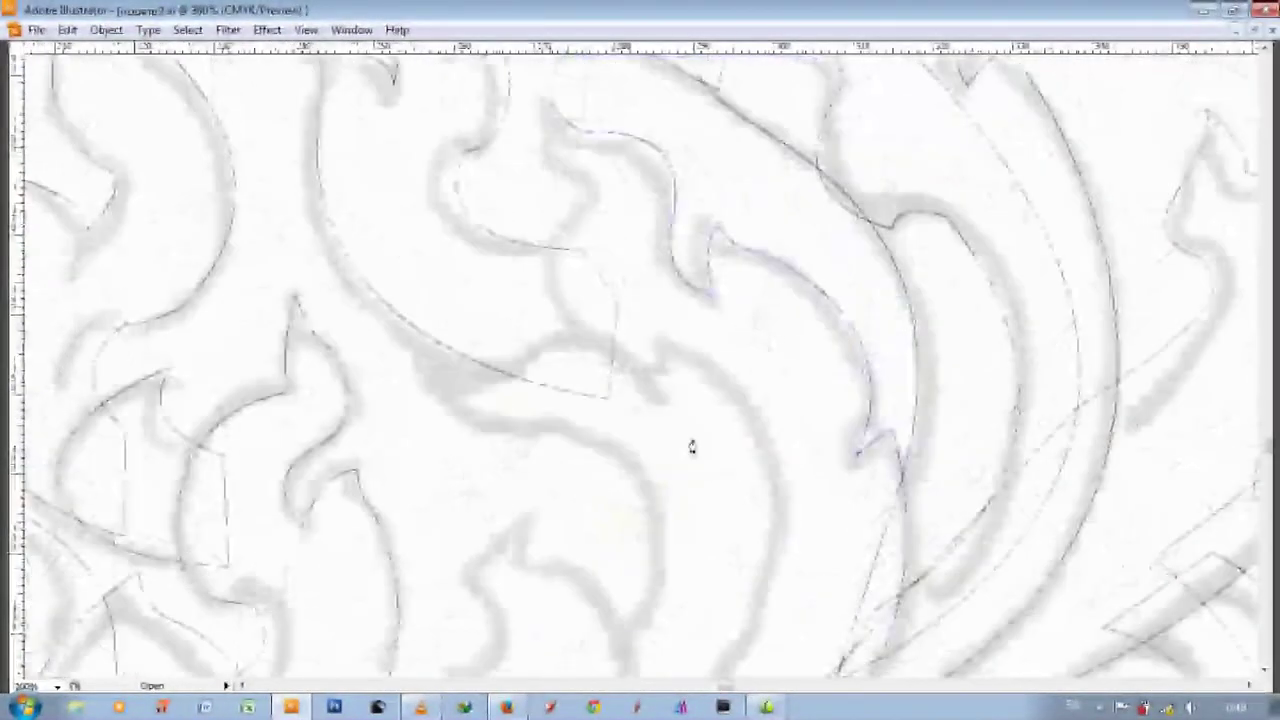
{"action": "scroll", "coordinate": [628, 413], "scroll_direction": "up", "scroll_amount": 2}
{"action": "left_click_drag", "start_coordinate": [575, 305], "coordinate": [665, 175]}
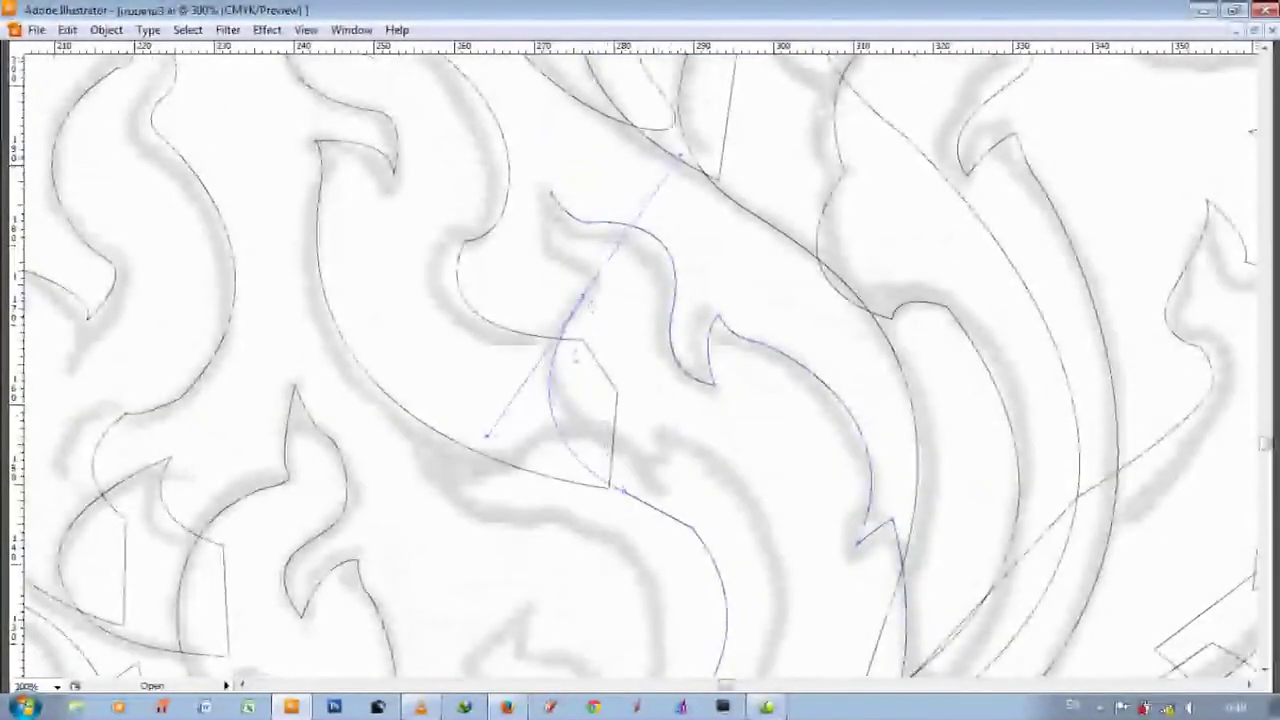
{"action": "scroll", "coordinate": [561, 153], "scroll_direction": "down", "scroll_amount": 2}
{"action": "left_click_drag", "start_coordinate": [400, 350], "coordinate": [555, 318]}
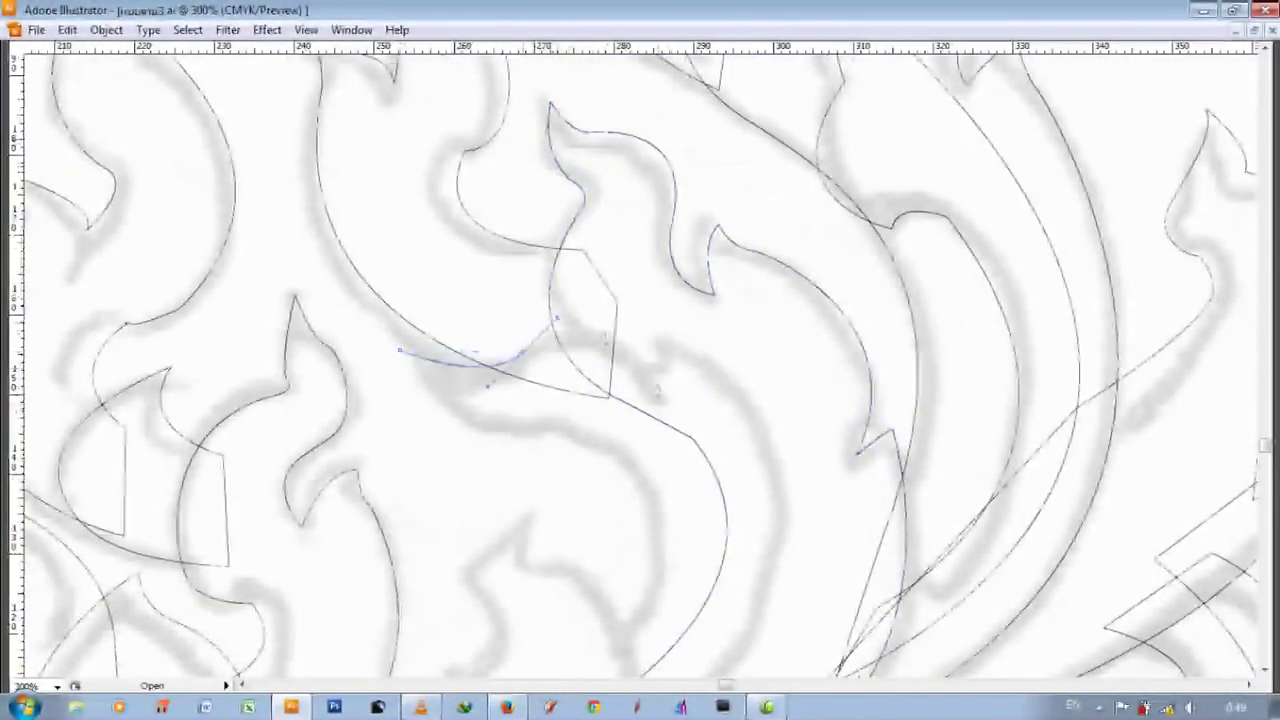
{"action": "left_click", "coordinate": [659, 387]}
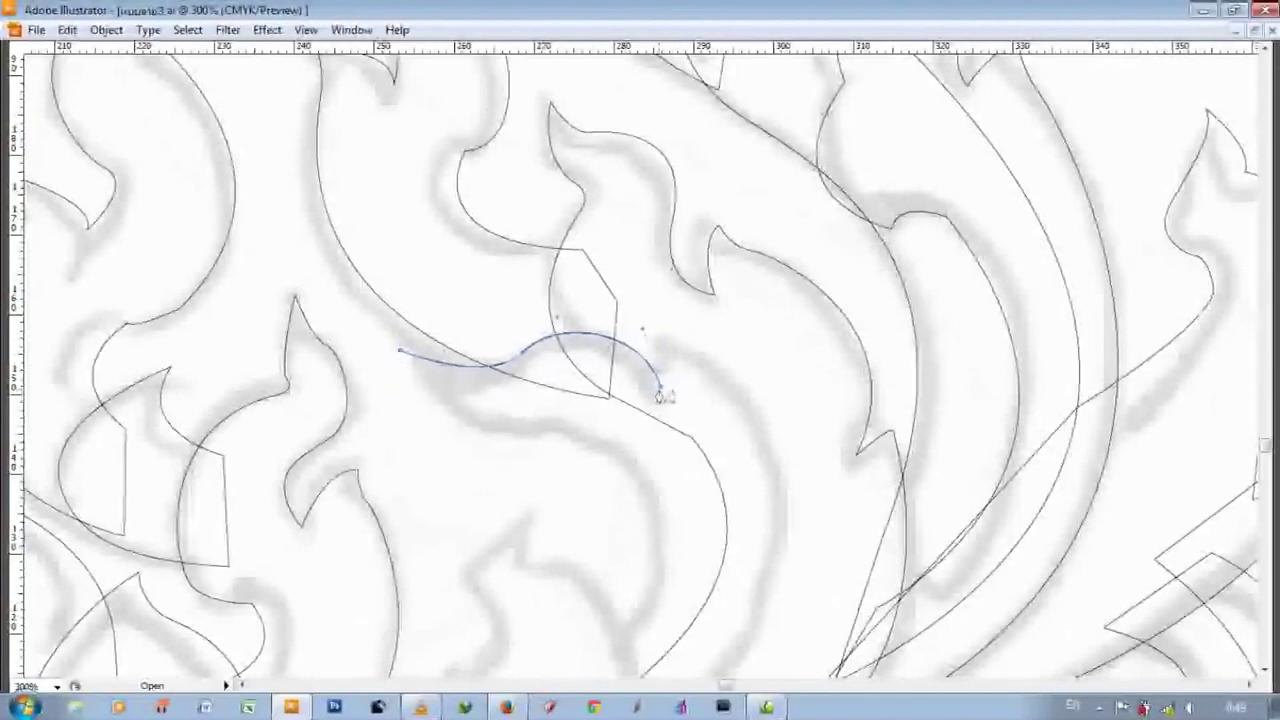
{"action": "scroll", "coordinate": [700, 350], "scroll_direction": "down", "scroll_amount": 2}
{"action": "scroll", "coordinate": [751, 374], "scroll_direction": "down", "scroll_amount": 2}
{"action": "scroll", "coordinate": [600, 480], "scroll_direction": "down", "scroll_amount": 1}
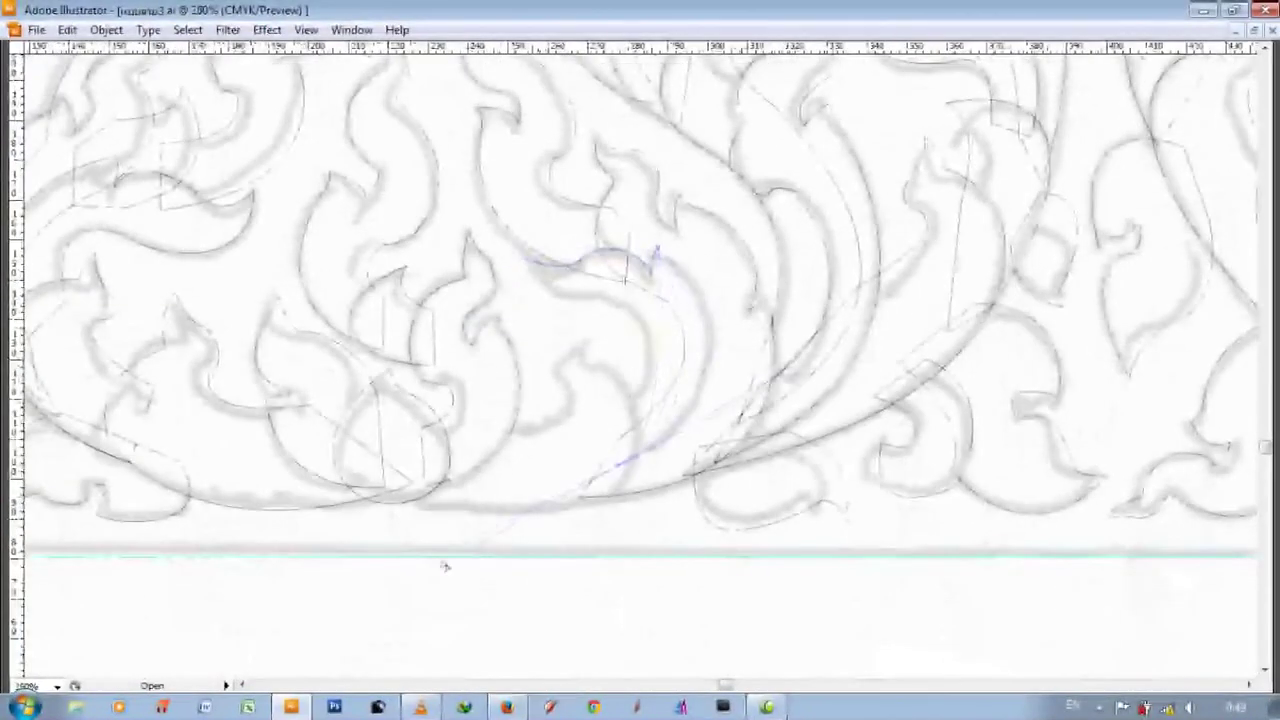
{"action": "scroll", "coordinate": [612, 412], "scroll_direction": "up", "scroll_amount": 1}
{"action": "scroll", "coordinate": [630, 432], "scroll_direction": "up", "scroll_amount": 2}
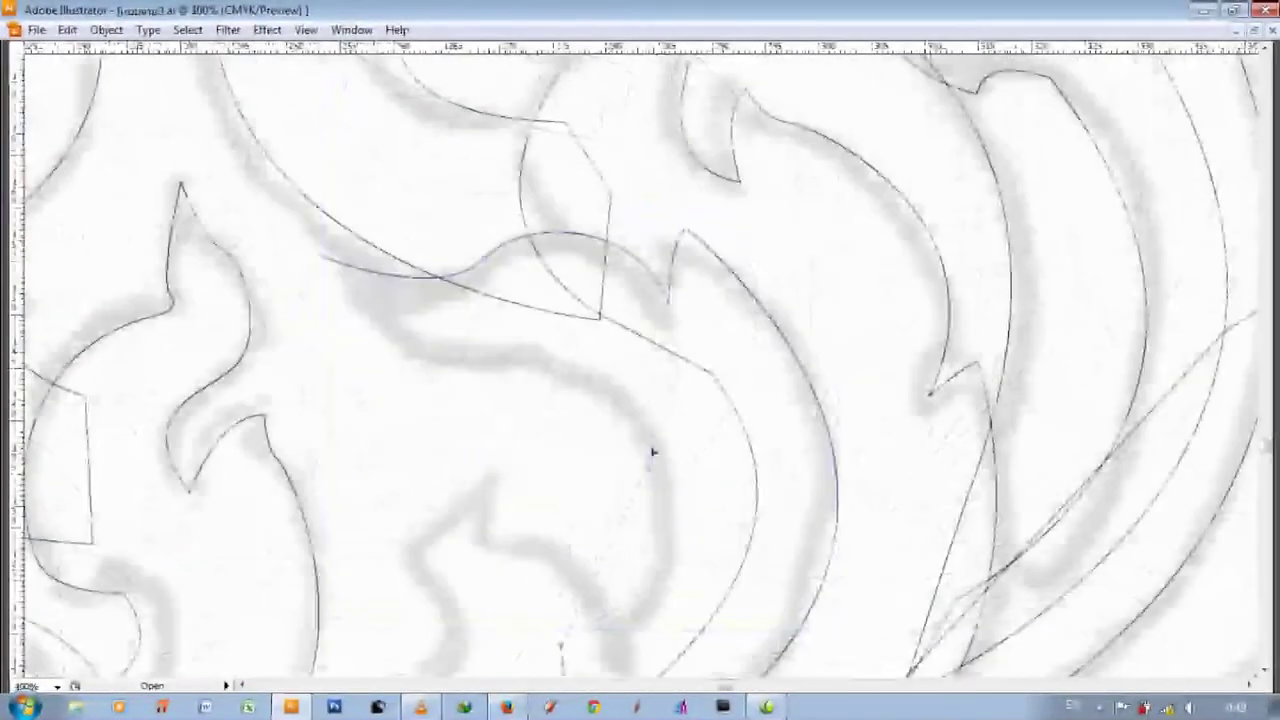
{"action": "scroll", "coordinate": [560, 390], "scroll_direction": "up", "scroll_amount": 1}
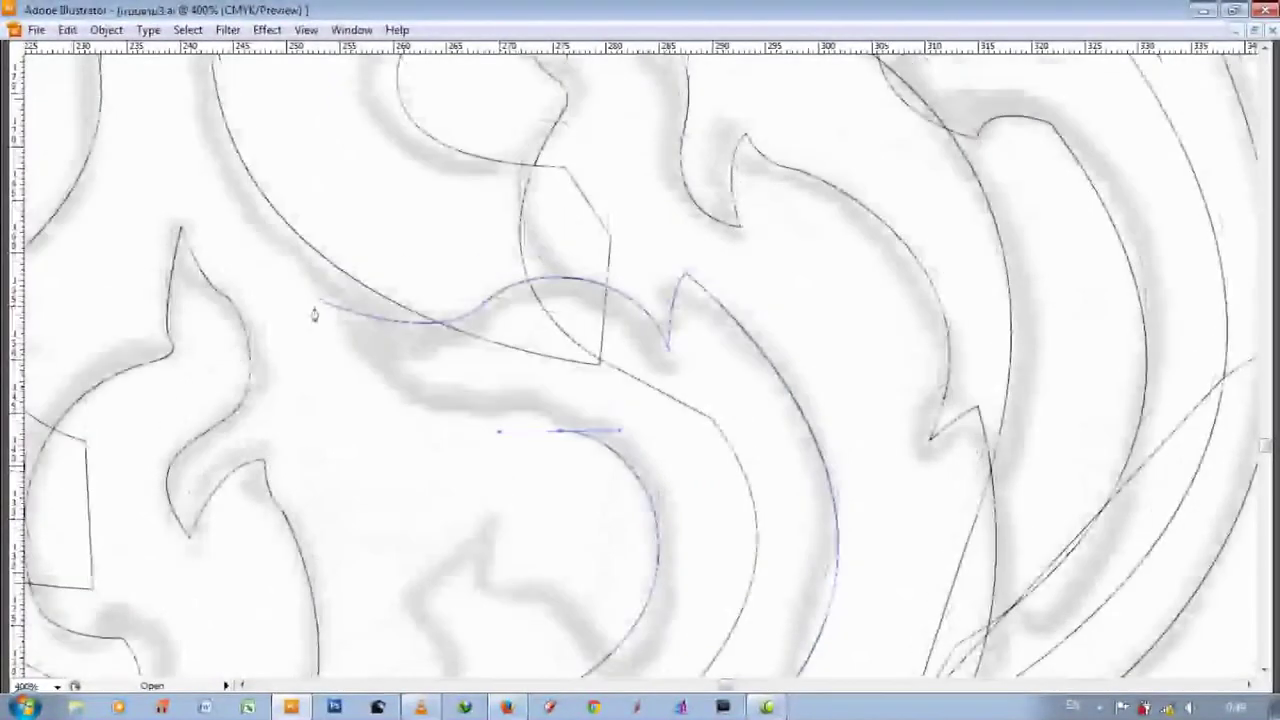
{"action": "scroll", "coordinate": [443, 443], "scroll_direction": "down", "scroll_amount": 3}
- Start a new notched flame-leaf path with curved anchors along the leaf's base
{"action": "left_click", "coordinate": [486, 286]}
{"action": "left_click_drag", "start_coordinate": [518, 370], "coordinate": [505, 405]}
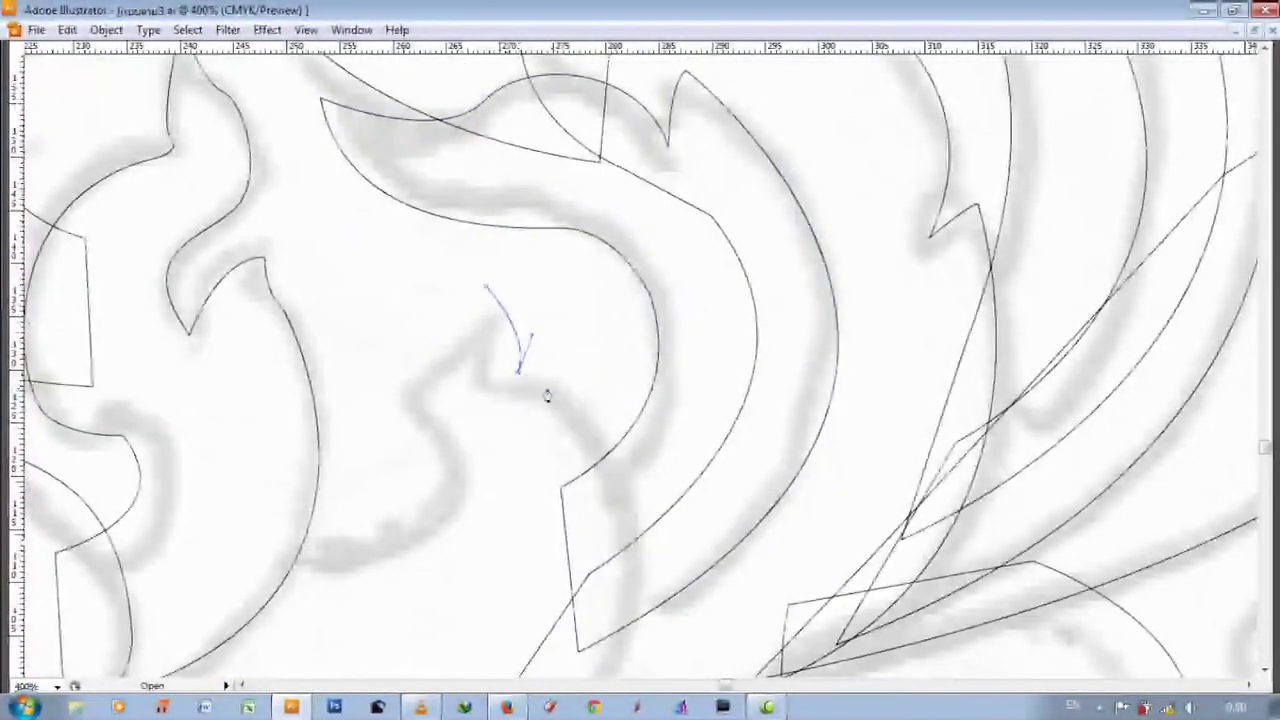
{"action": "scroll", "coordinate": [547, 396], "scroll_direction": "down", "scroll_amount": 2}
{"action": "left_click_drag", "start_coordinate": [586, 514], "coordinate": [479, 672]}
{"action": "scroll", "coordinate": [621, 527], "scroll_direction": "down", "scroll_amount": 1}
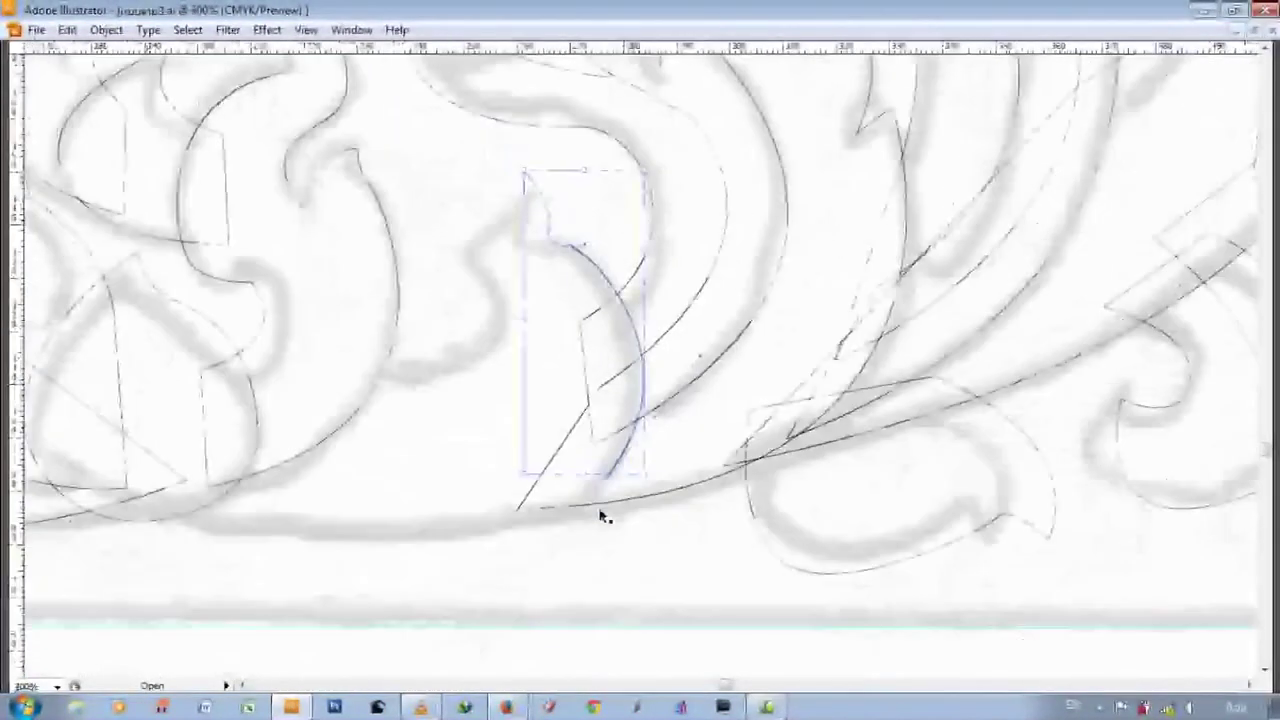
{"action": "scroll", "coordinate": [600, 514], "scroll_direction": "down", "scroll_amount": 1}
{"action": "mouse_move", "coordinate": [331, 486]}
{"action": "left_mouse_down"}
{"action": "mouse_move", "coordinate": [154, 429]}
{"action": "mouse_move", "coordinate": [100, 427]}
{"action": "left_mouse_up"}
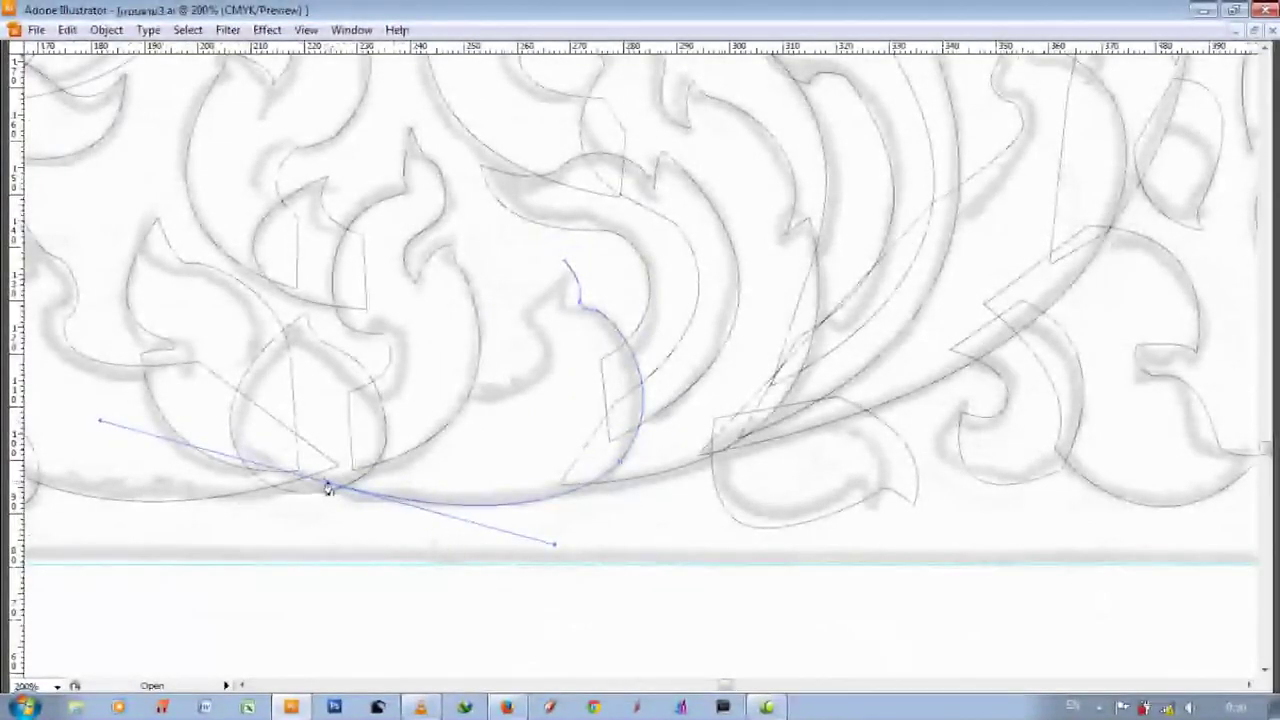
{"action": "scroll", "coordinate": [329, 489], "scroll_direction": "up", "scroll_amount": 1}
{"action": "left_click_drag", "start_coordinate": [329, 529], "coordinate": [452, 425]}
{"action": "scroll", "coordinate": [542, 457], "scroll_direction": "up", "scroll_amount": 1}
{"action": "scroll", "coordinate": [545, 450], "scroll_direction": "up", "scroll_amount": 2}
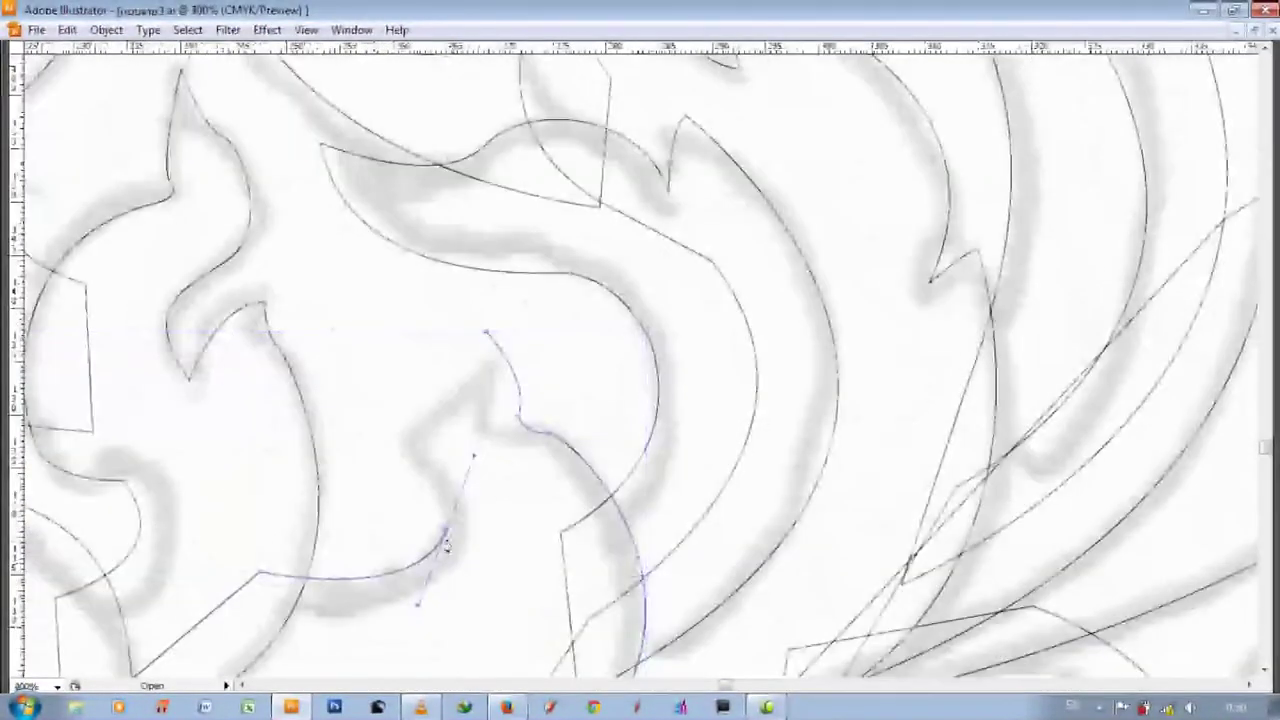
{"action": "scroll", "coordinate": [440, 500], "scroll_direction": "up", "scroll_amount": 1}
{"action": "scroll", "coordinate": [487, 383], "scroll_direction": "down", "scroll_amount": 1}
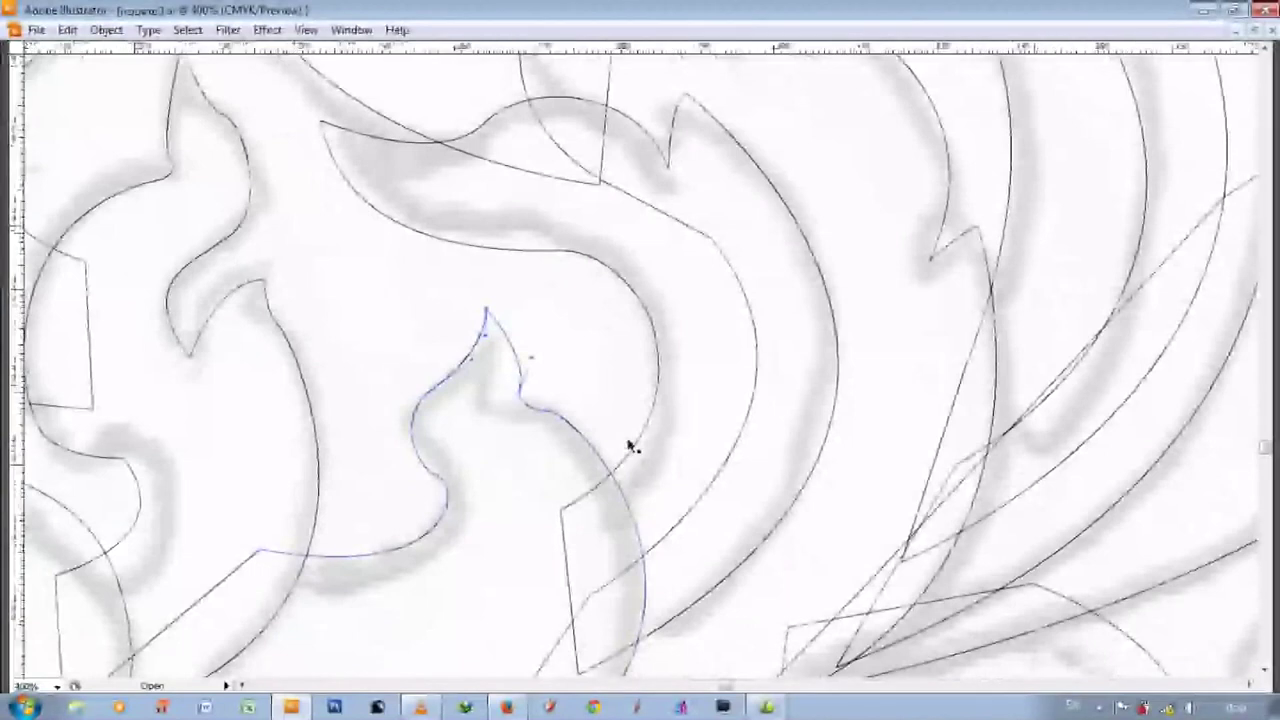
{"action": "scroll", "coordinate": [629, 443], "scroll_direction": "down", "scroll_amount": 4}
{"action": "scroll", "coordinate": [634, 551], "scroll_direction": "down", "scroll_amount": 2}
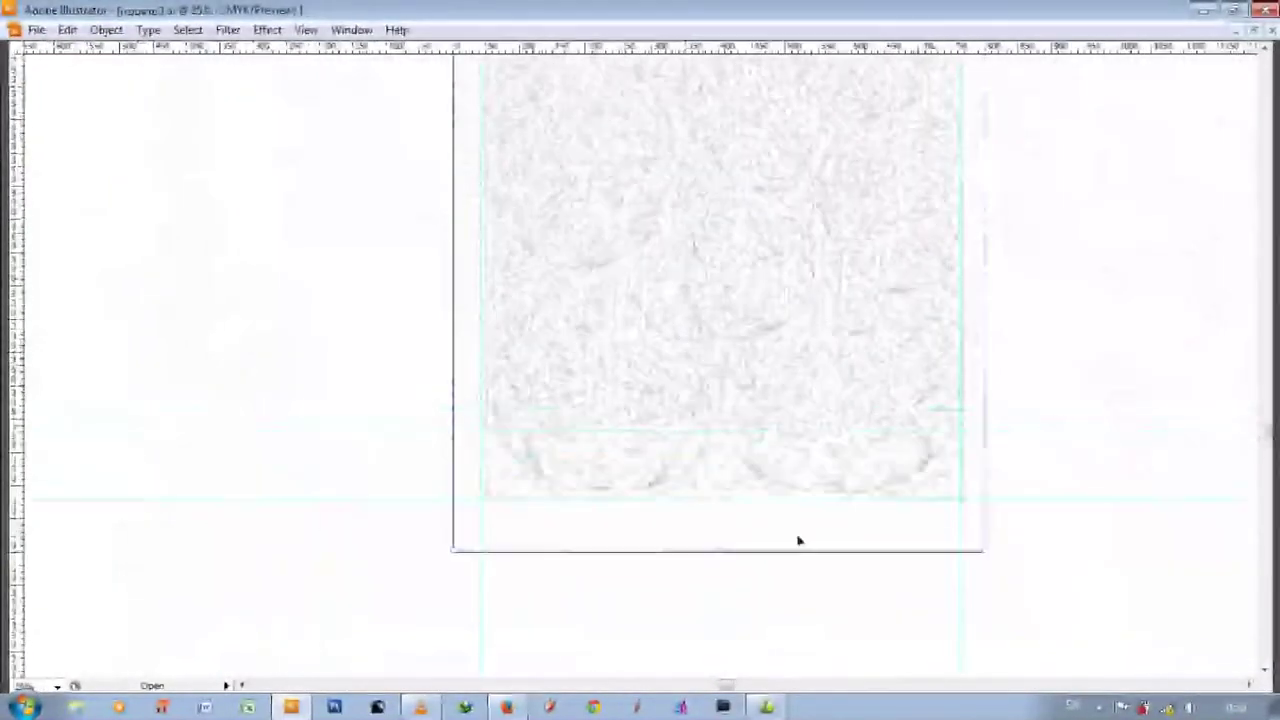
{"action": "scroll", "coordinate": [797, 537], "scroll_direction": "up", "scroll_amount": 2}
{"action": "scroll", "coordinate": [797, 537], "scroll_direction": "up", "scroll_amount": 2}
{"action": "scroll", "coordinate": [797, 537], "scroll_direction": "down", "scroll_amount": 1}
{"action": "key", "text": "Tab"}
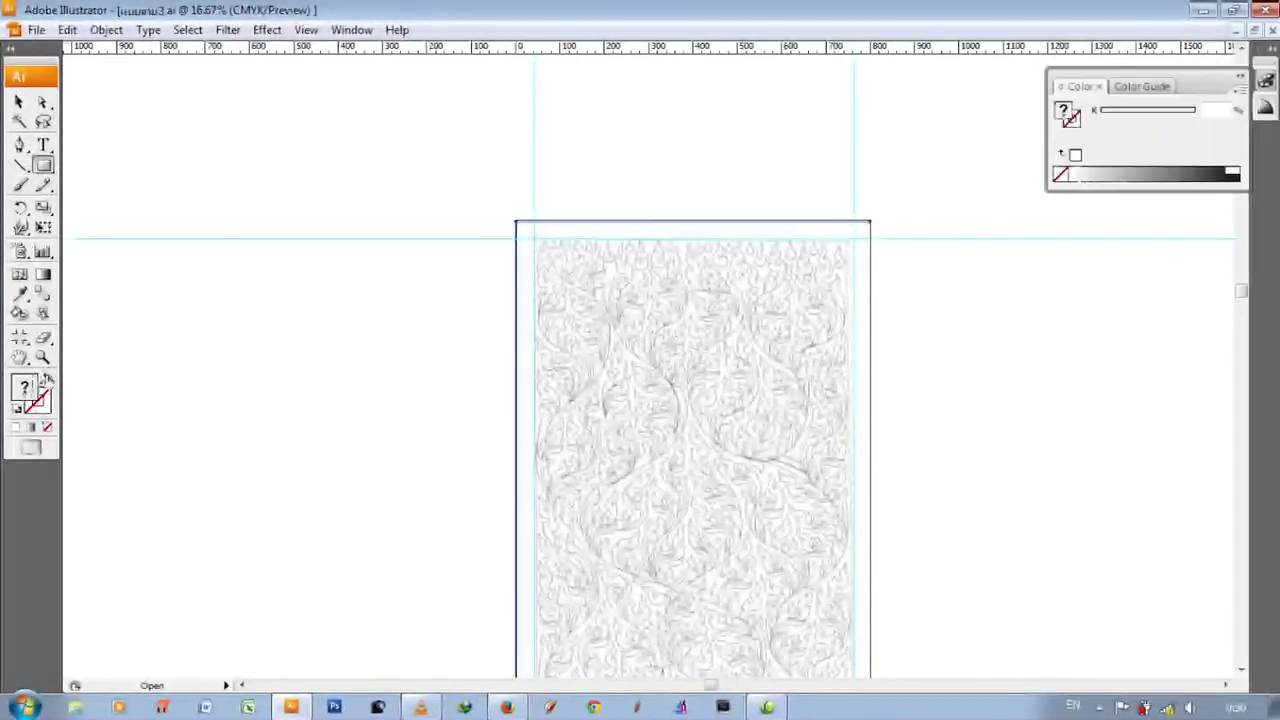
{"action": "key", "text": "Tab"}
{"action": "left_click", "coordinate": [533, 237]}
{"action": "left_click", "coordinate": [728, 363]}
{"action": "scroll", "coordinate": [700, 400], "scroll_direction": "down", "scroll_amount": 2}
{"action": "scroll", "coordinate": [700, 400], "scroll_direction": "down", "scroll_amount": 2}
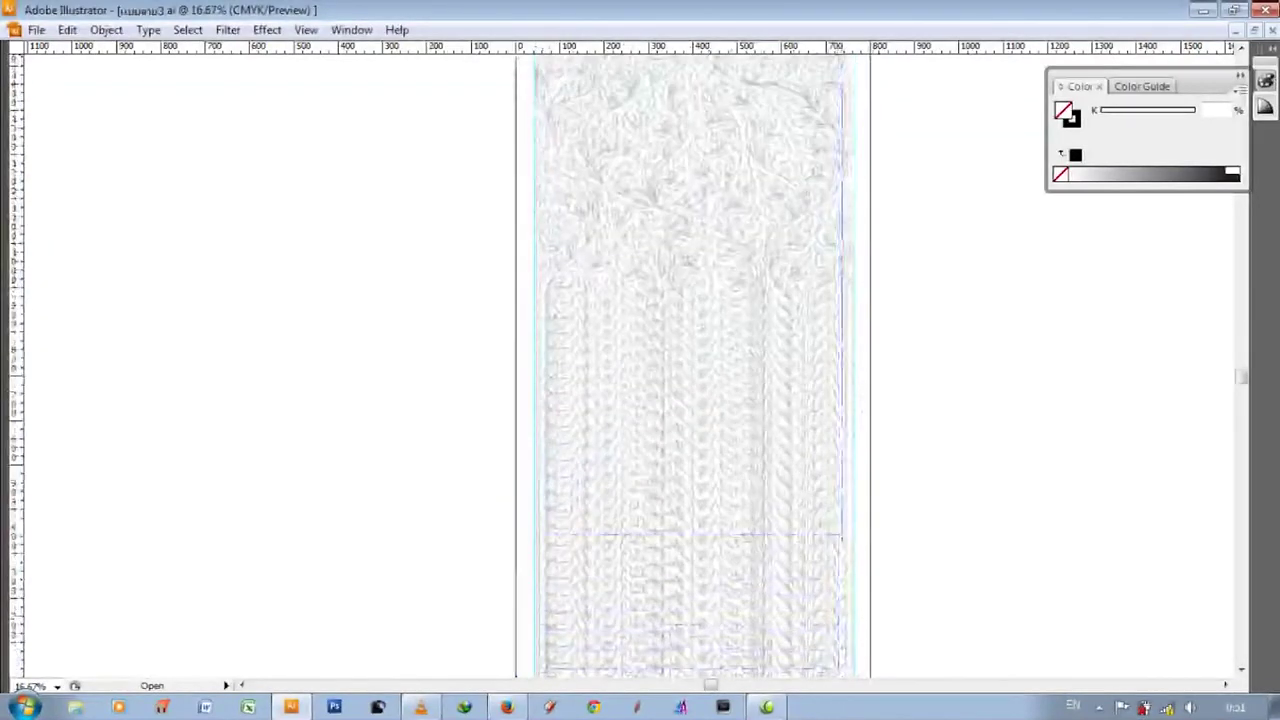
{"action": "scroll", "coordinate": [880, 487], "scroll_direction": "up", "scroll_amount": 2}
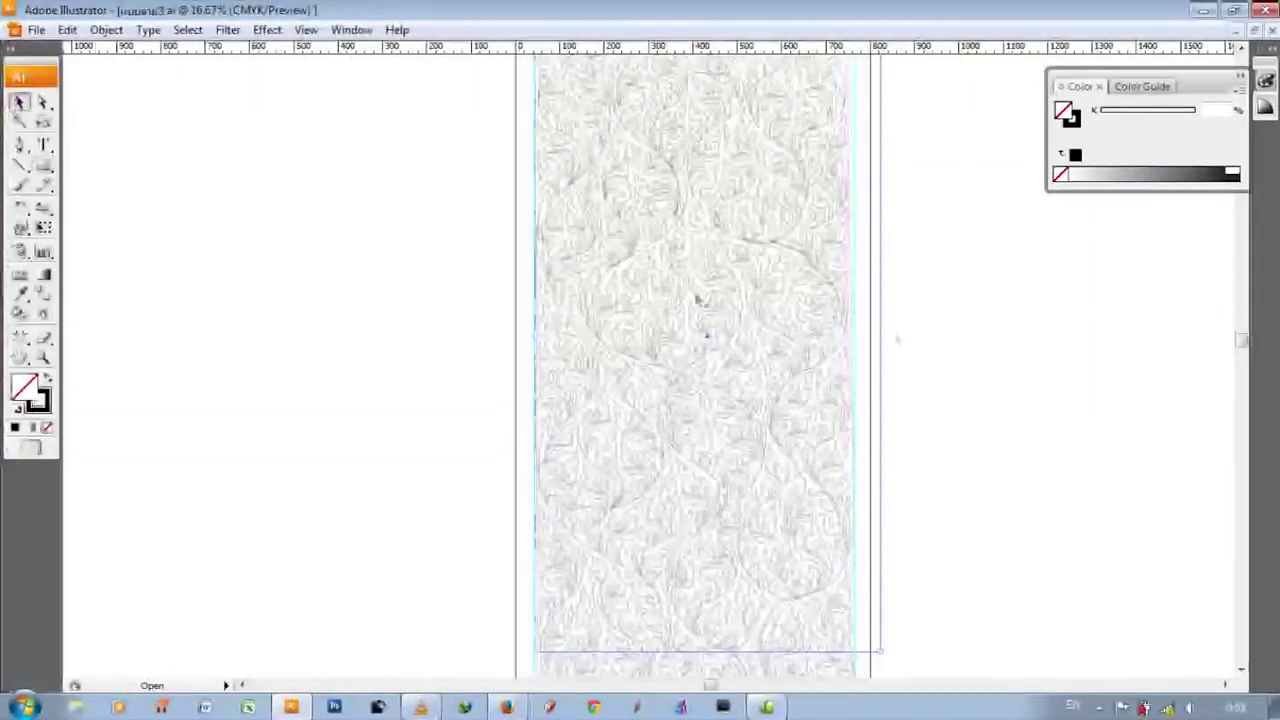
{"action": "scroll", "coordinate": [855, 336], "scroll_direction": "down", "scroll_amount": 3}
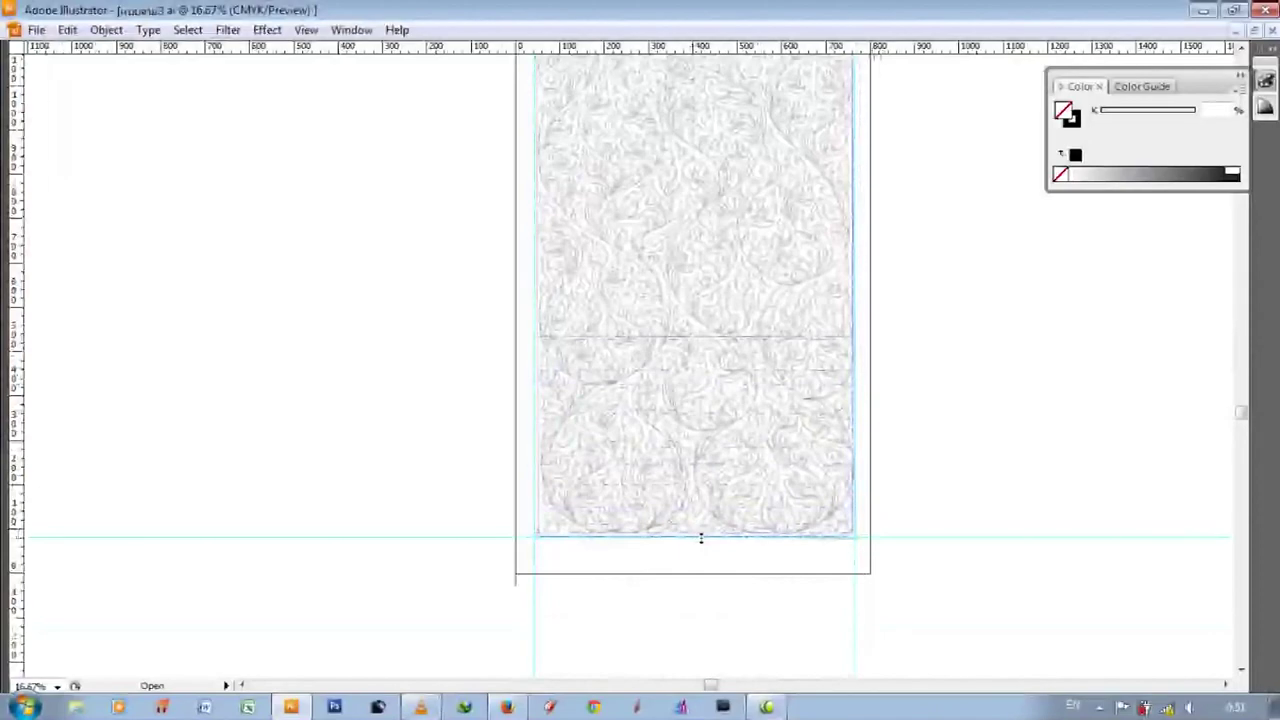
{"action": "key", "text": "ctrl+plus"}
{"action": "key", "text": "ctrl+plus"}
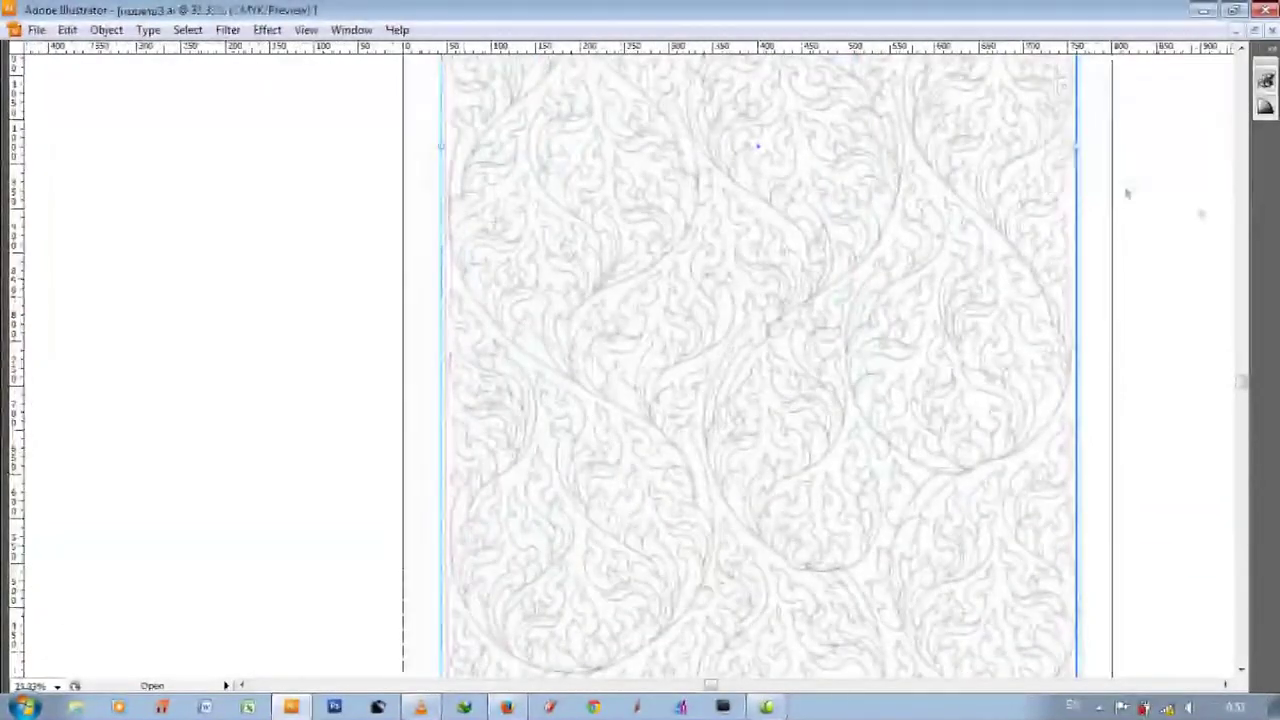
{"action": "scroll", "coordinate": [1127, 193], "scroll_direction": "up", "scroll_amount": 5}
{"action": "scroll", "coordinate": [591, 386], "scroll_direction": "down", "scroll_amount": 3}
{"action": "scroll", "coordinate": [591, 386], "scroll_direction": "down", "scroll_amount": 2}
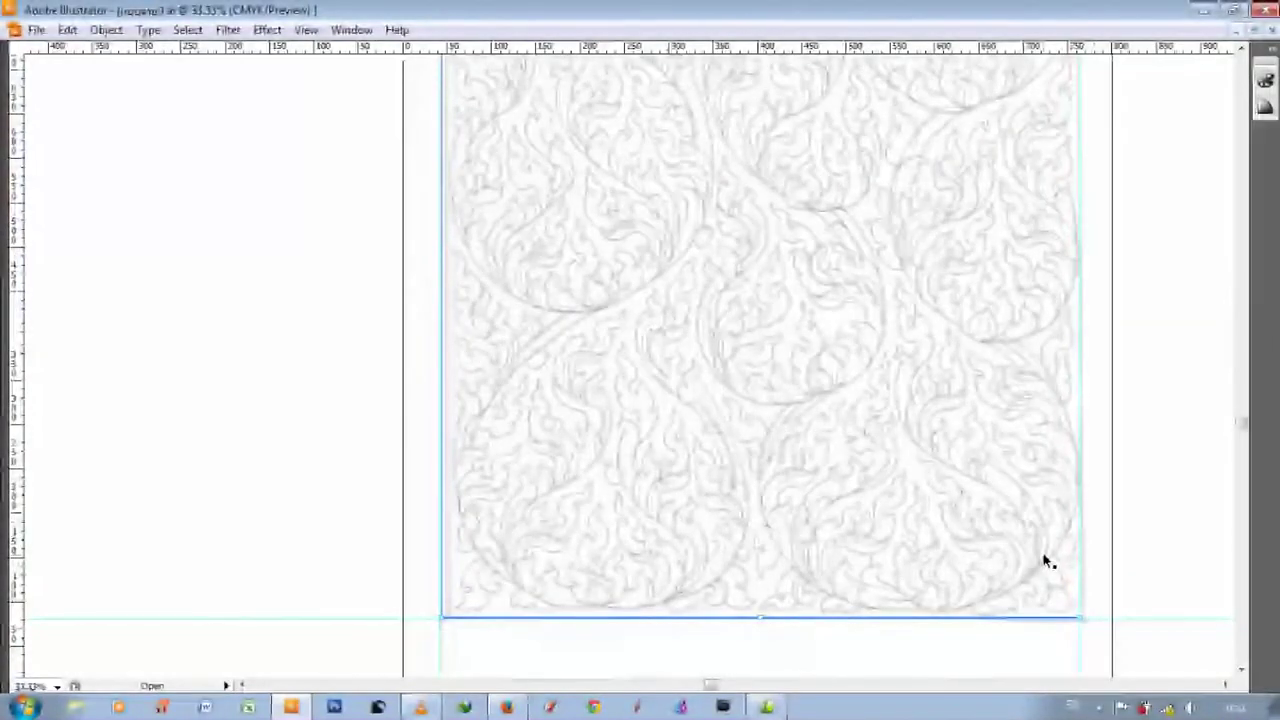
{"action": "scroll", "coordinate": [517, 591], "scroll_direction": "up", "scroll_amount": 3}
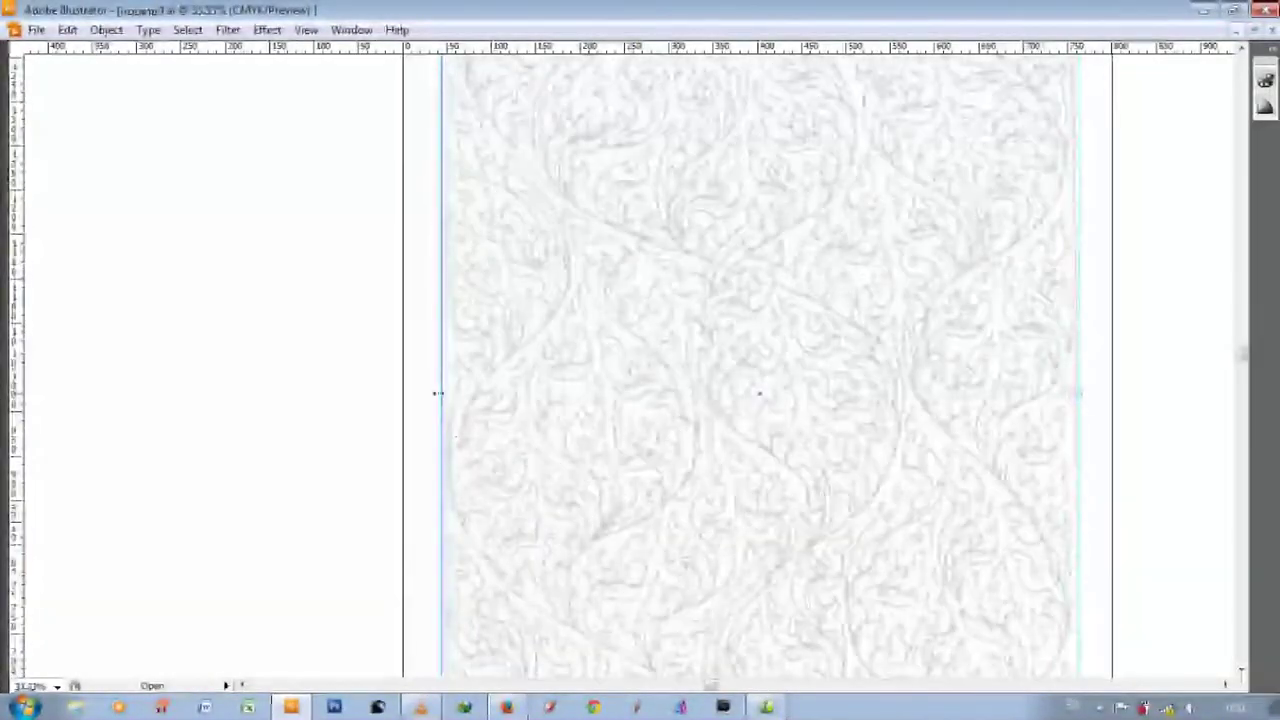
{"action": "scroll", "coordinate": [829, 517], "scroll_direction": "up", "scroll_amount": 3}
{"action": "scroll", "coordinate": [840, 527], "scroll_direction": "up", "scroll_amount": 1}
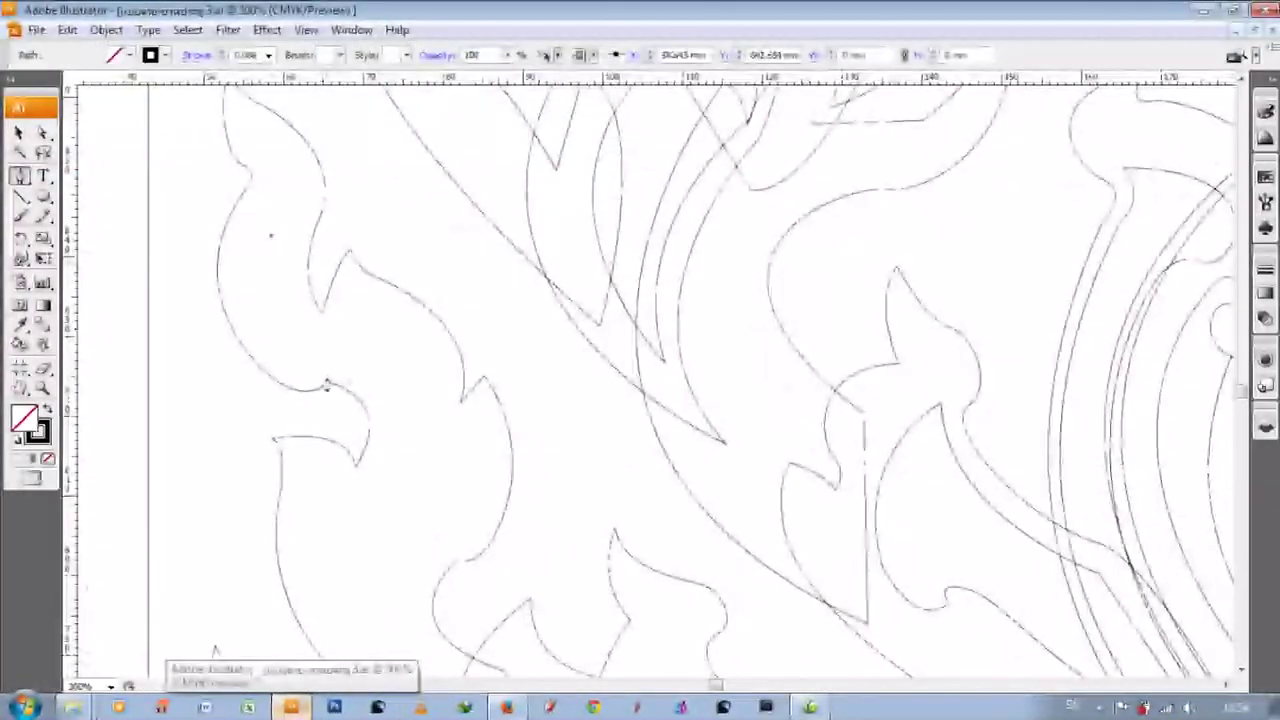
- Draw a short straight path on the sketch, then zoom out for a wider view
{"action": "scroll", "coordinate": [400, 400], "scroll_direction": "down", "scroll_amount": 5}
{"action": "left_click", "coordinate": [285, 445]}
{"action": "left_click", "coordinate": [697, 543]}
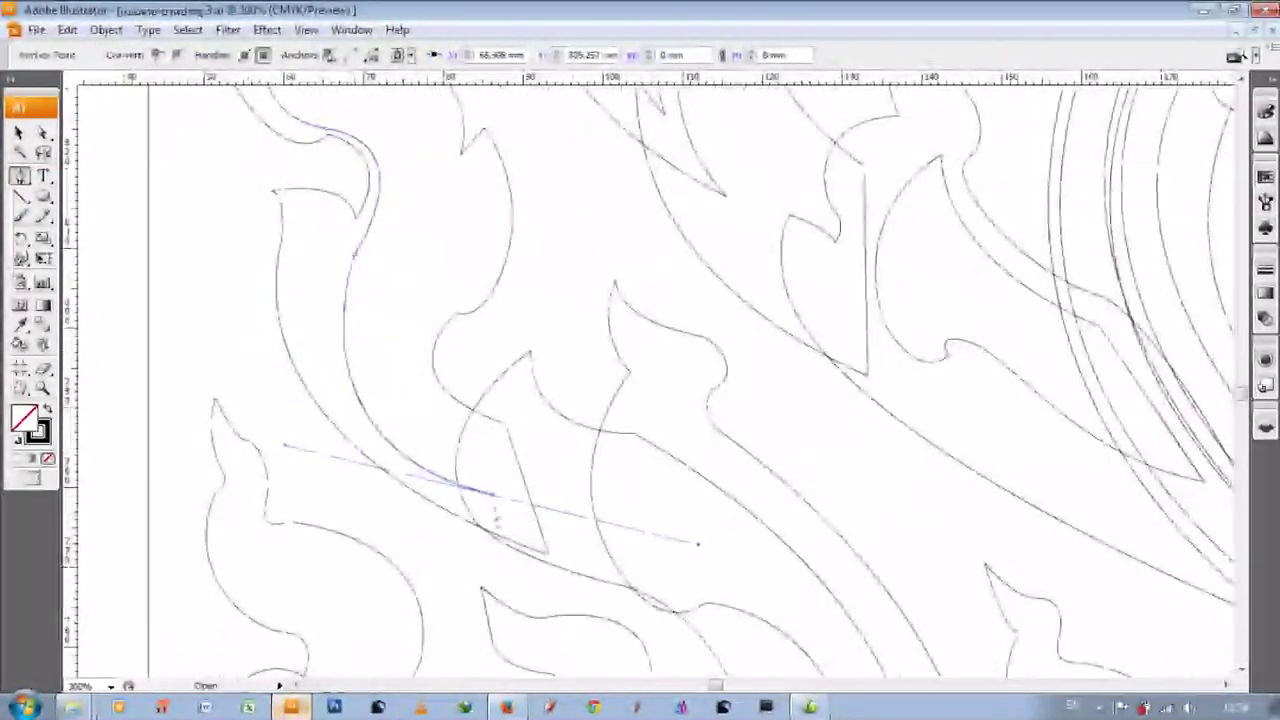
{"action": "scroll", "coordinate": [490, 505], "scroll_direction": "up", "scroll_amount": 3}
{"action": "scroll", "coordinate": [460, 480], "scroll_direction": "up", "scroll_amount": 2}
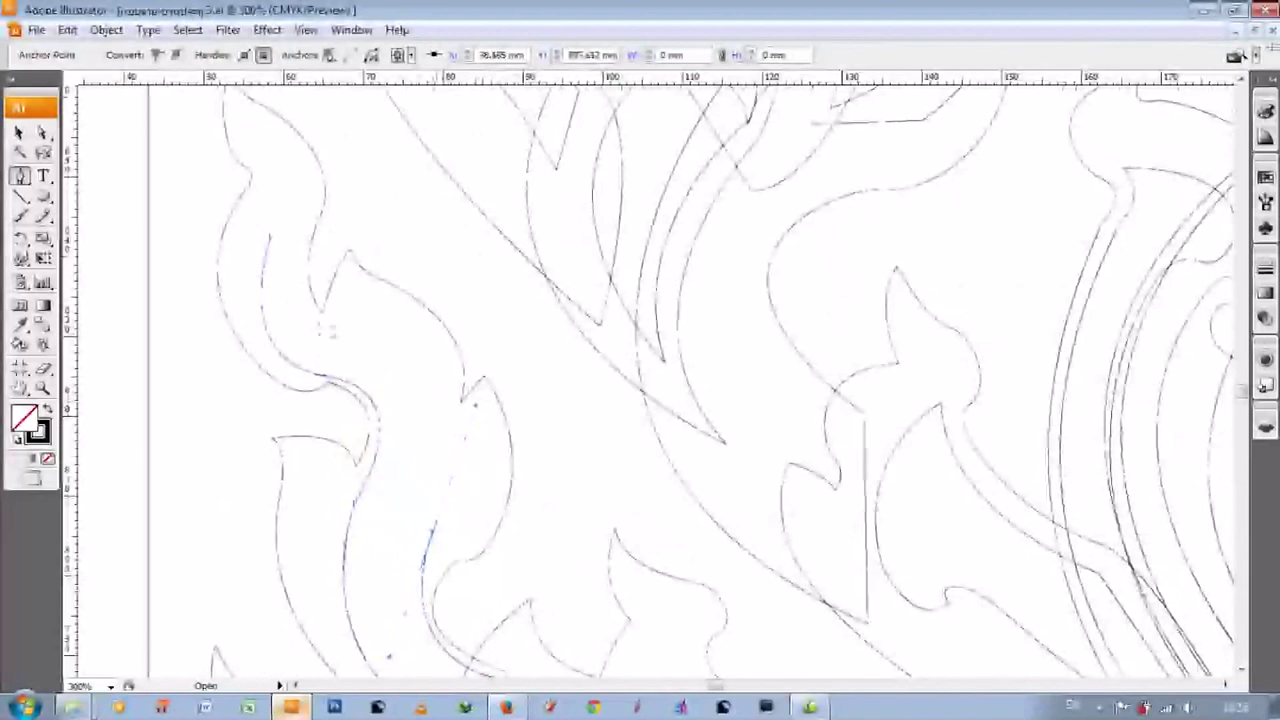
{"action": "scroll", "coordinate": [270, 240], "scroll_direction": "down", "scroll_amount": 5}
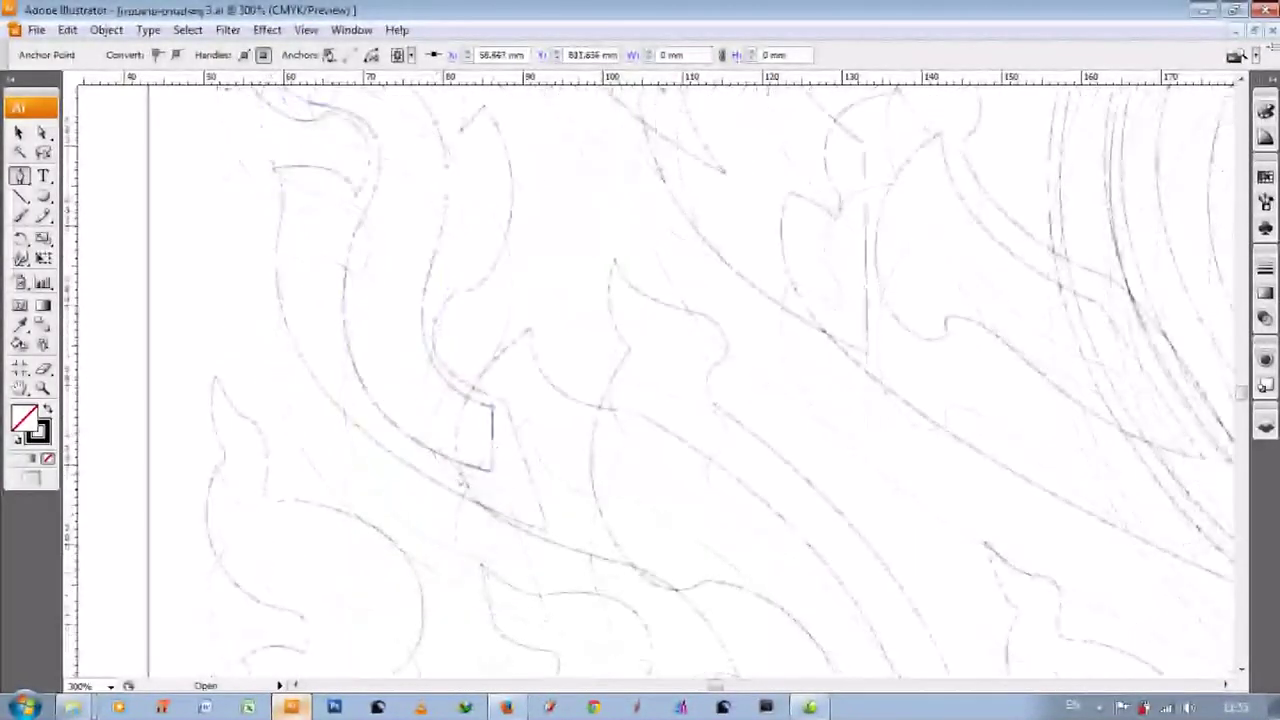
{"action": "key", "text": "ctrl+minus"}
{"action": "key", "text": "ctrl+minus"}
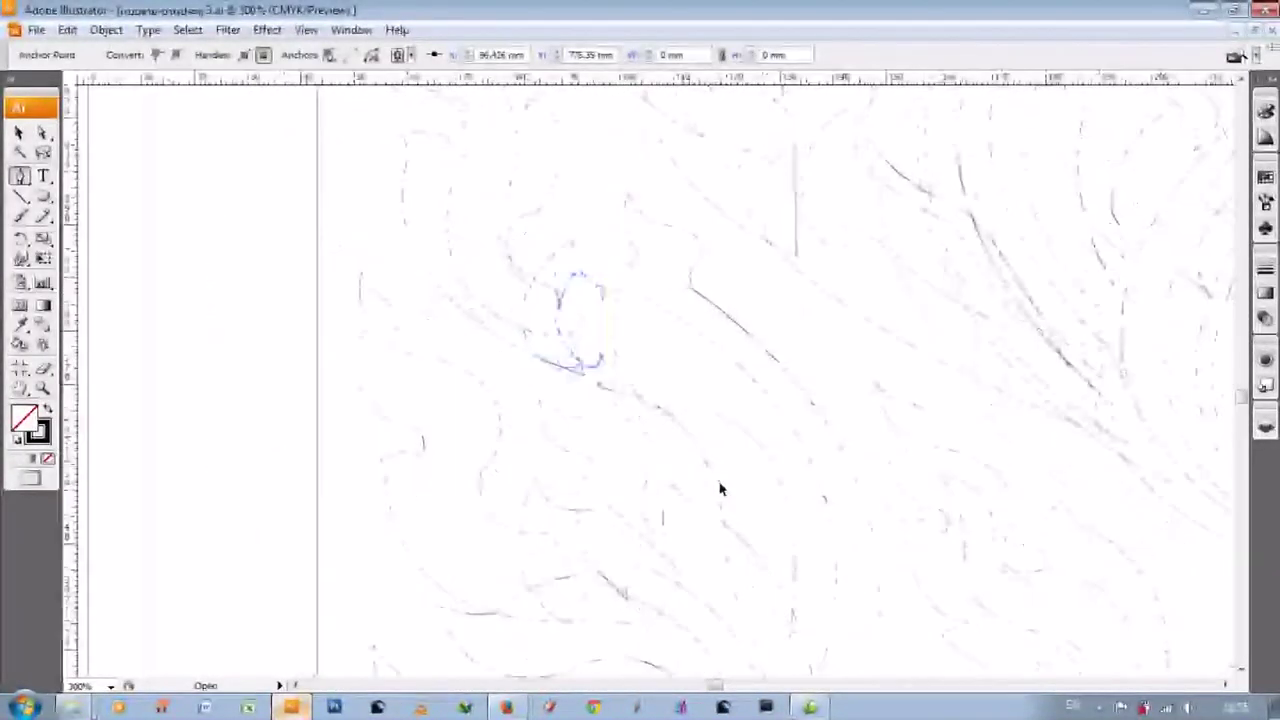
- Trace a curved segment along the leaf tip and close the outline at its start point
{"action": "scroll", "coordinate": [613, 366], "scroll_direction": "up", "scroll_amount": 2}
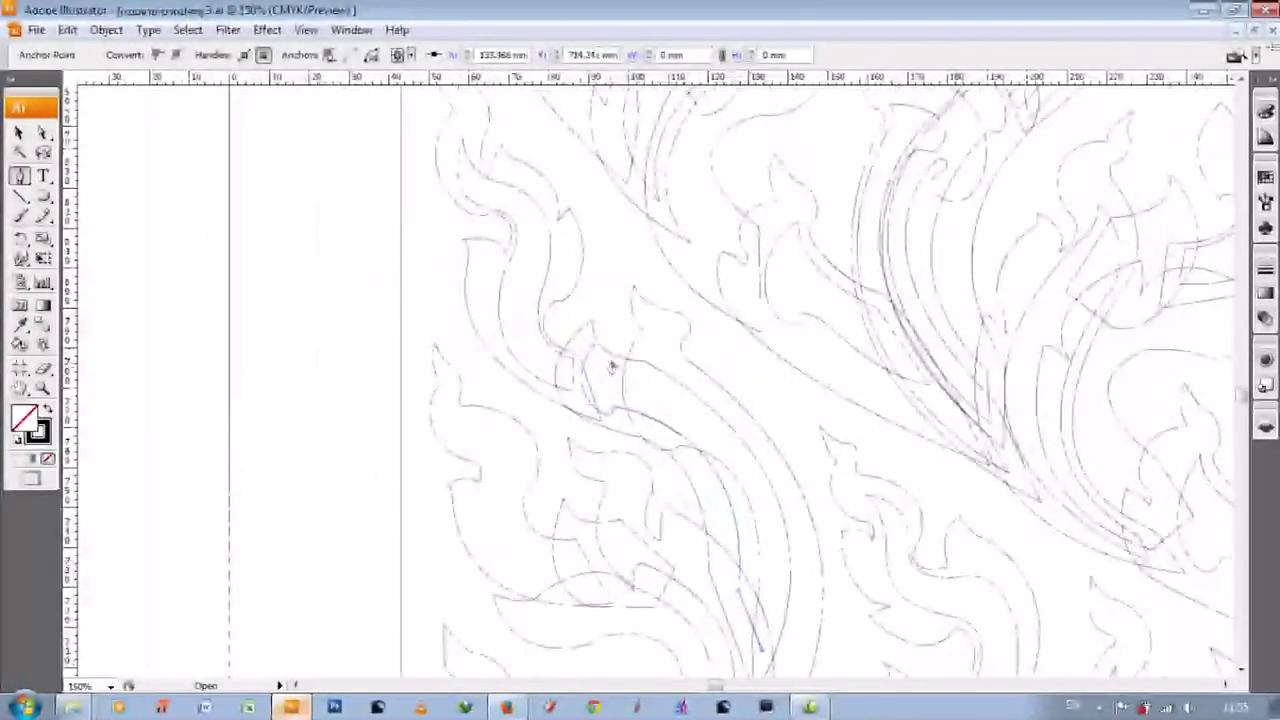
{"action": "scroll", "coordinate": [599, 362], "scroll_direction": "down", "scroll_amount": 1}
{"action": "left_click_drag", "start_coordinate": [668, 402], "coordinate": [712, 410]}
{"action": "left_click", "coordinate": [669, 402]}
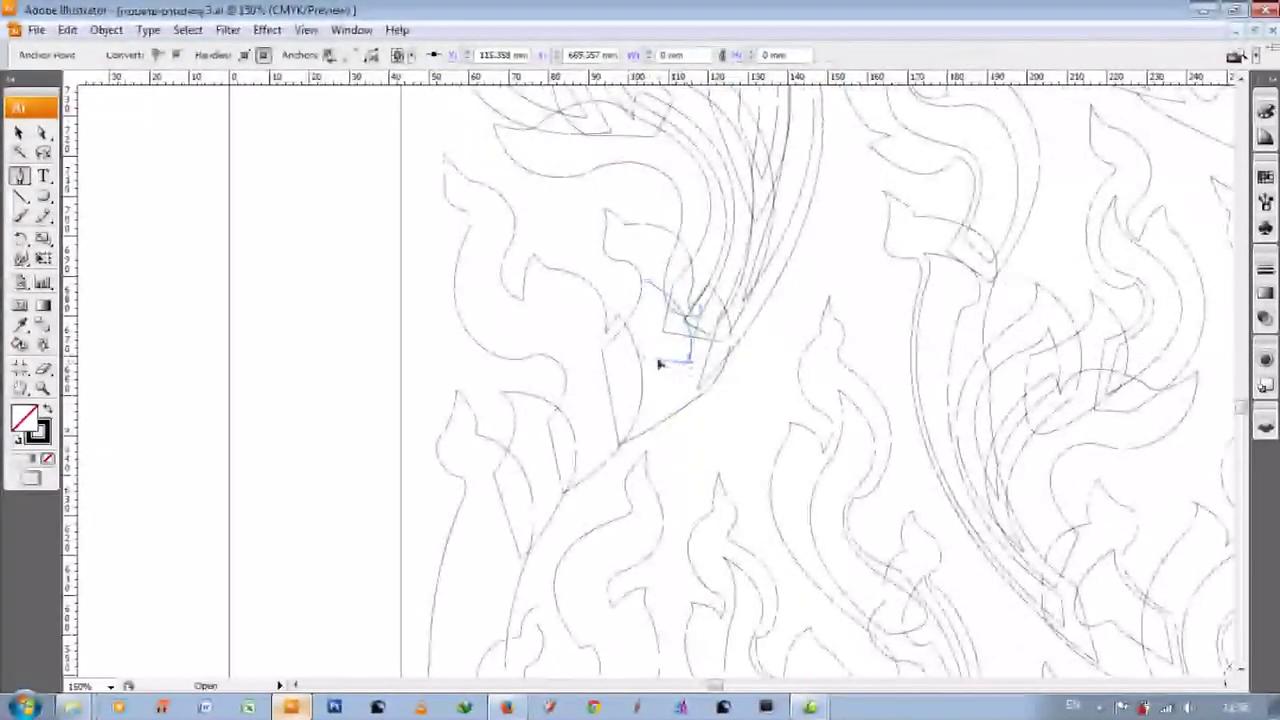
{"action": "left_click_drag", "start_coordinate": [665, 364], "coordinate": [633, 387]}
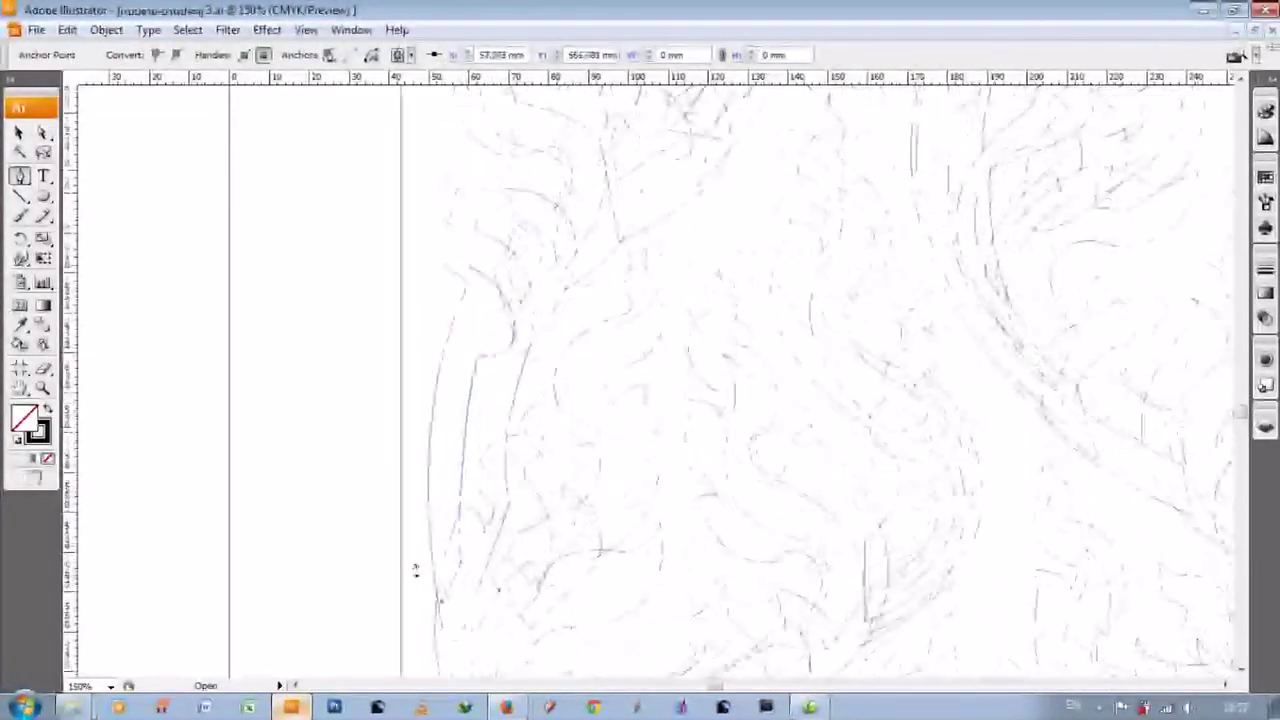
{"action": "left_click", "coordinate": [468, 372]}
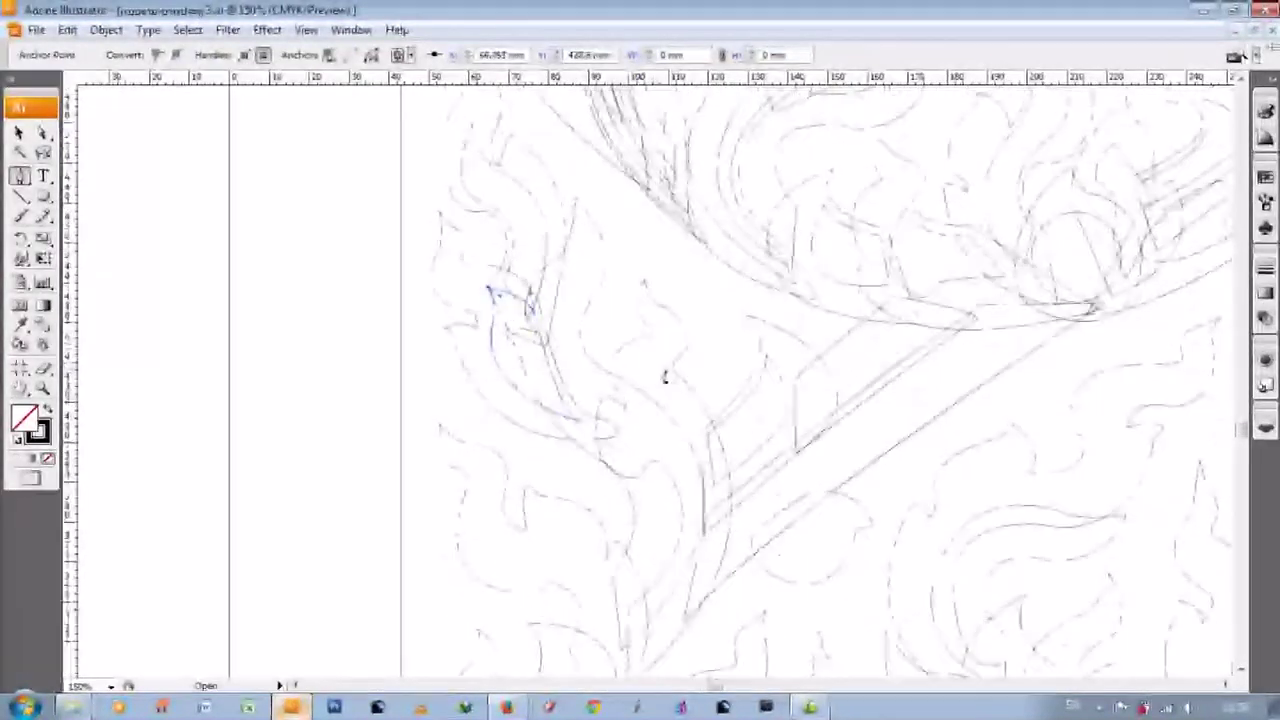
- Trace the curling left flame leaf near the arc's edge with smooth curved anchors across two paths
{"action": "left_click", "coordinate": [638, 456]}
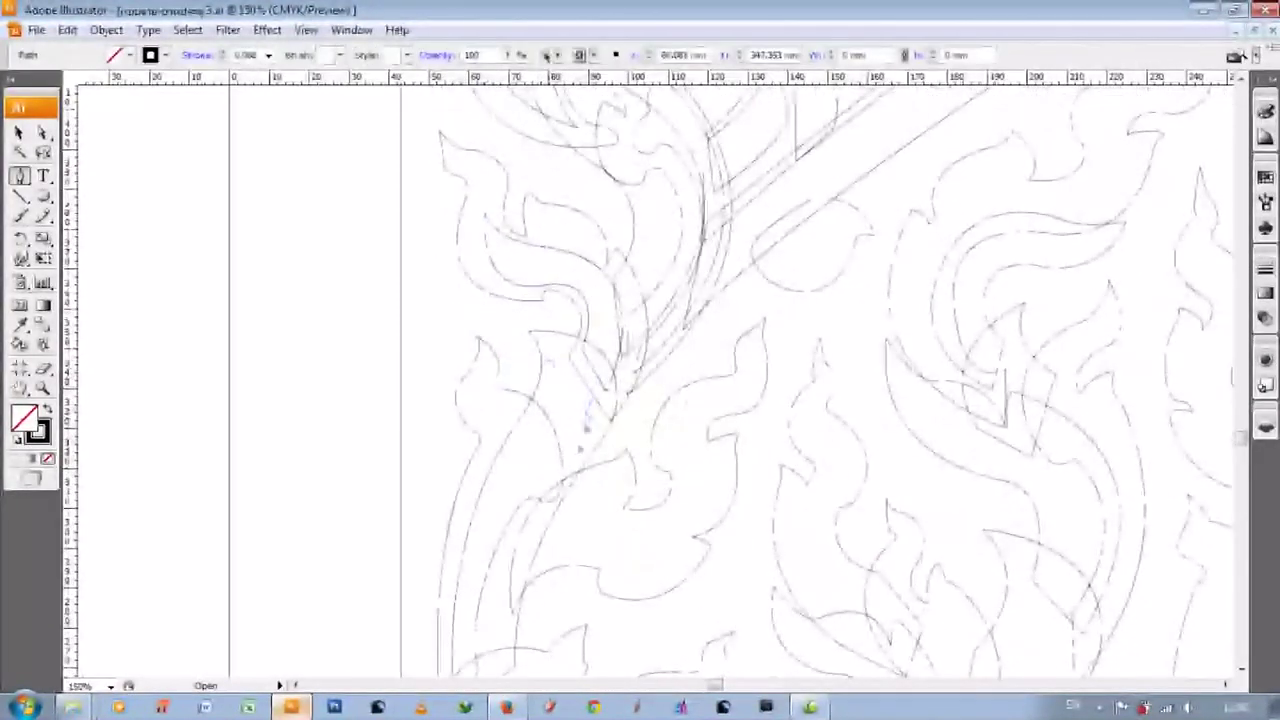
{"action": "left_click_drag", "start_coordinate": [588, 398], "coordinate": [588, 424]}
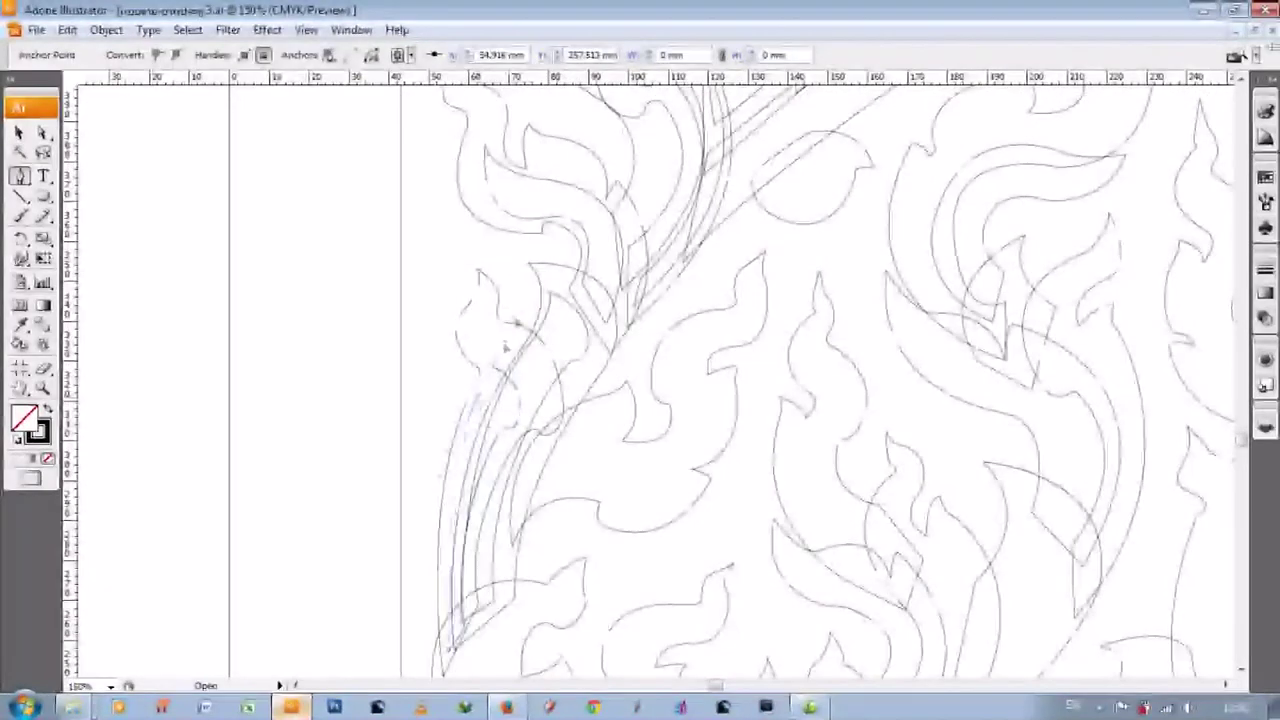
{"action": "left_click", "coordinate": [670, 370], "text": "ctrl"}
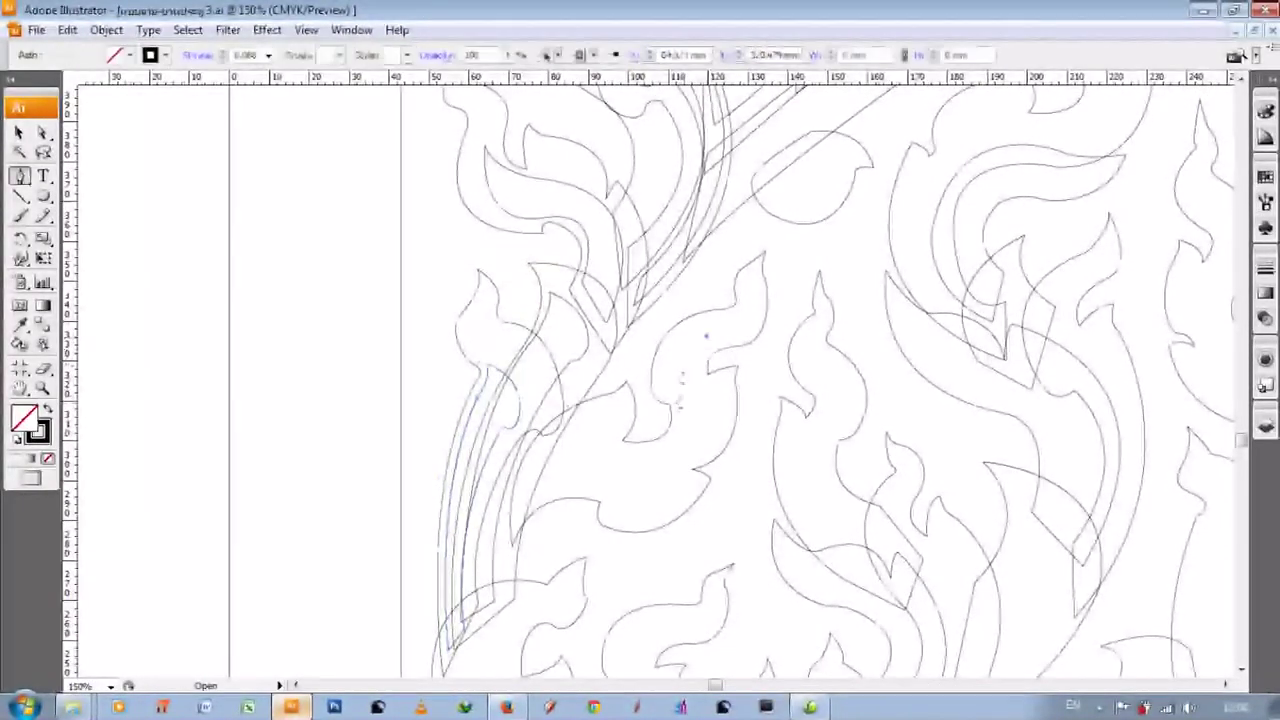
{"action": "left_click", "coordinate": [523, 437]}
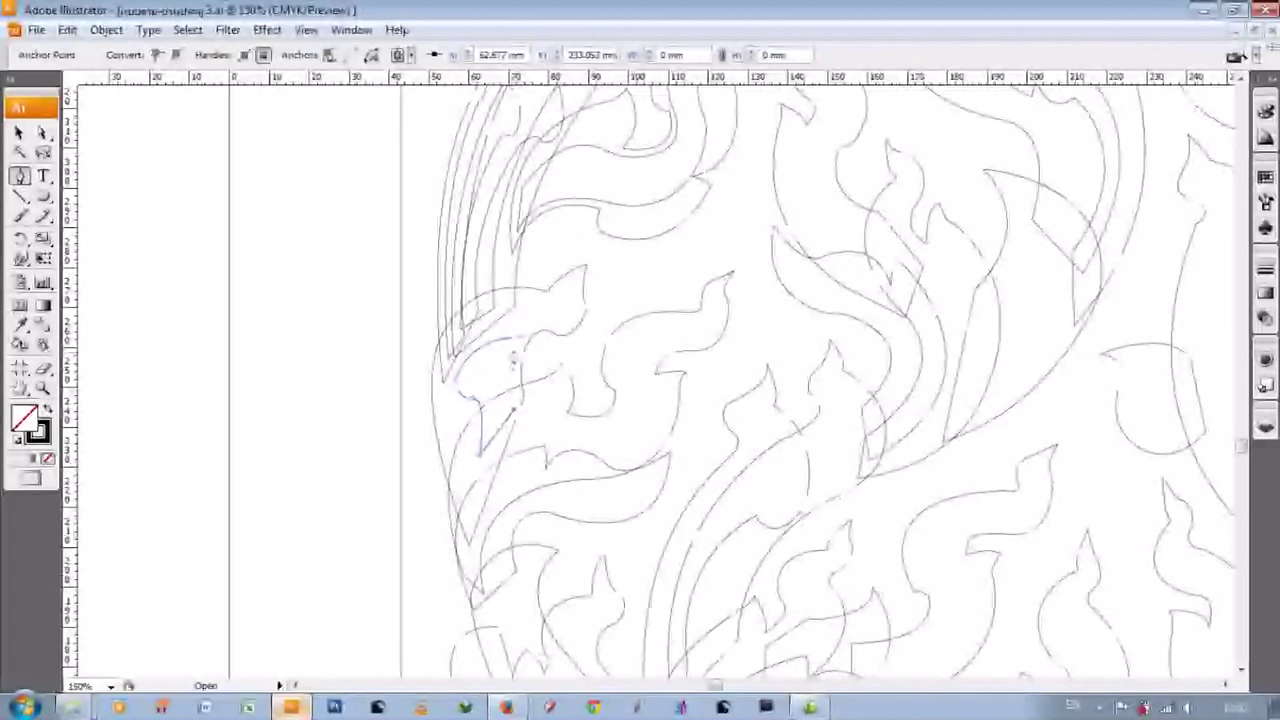
{"action": "left_click_drag", "start_coordinate": [618, 367], "coordinate": [619, 388]}
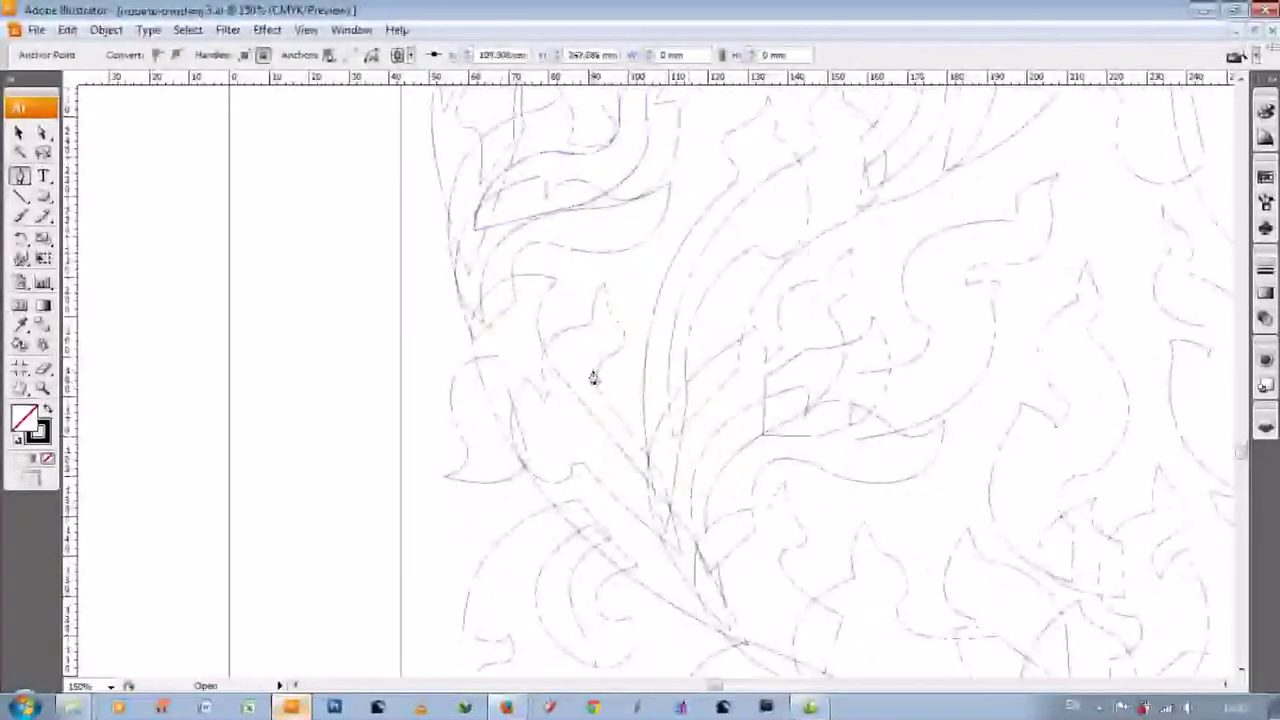
{"action": "left_click_drag", "start_coordinate": [558, 472], "coordinate": [580, 455]}
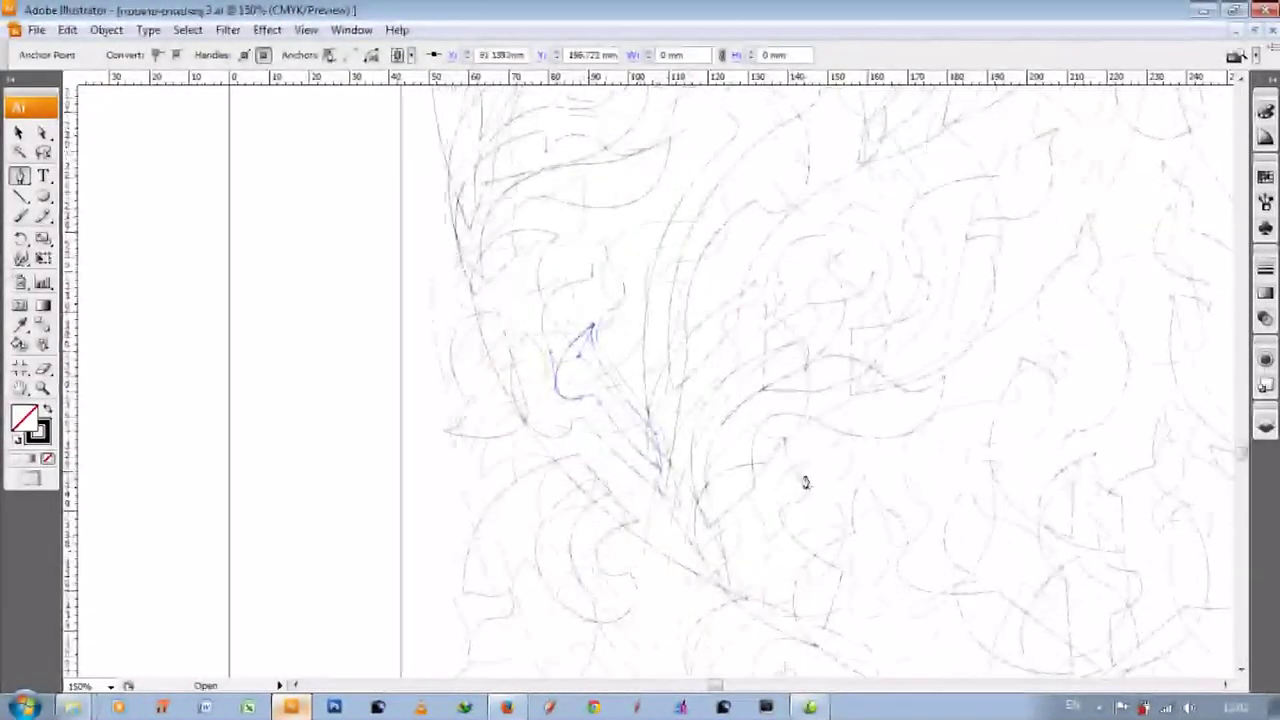
{"action": "scroll", "coordinate": [860, 290], "scroll_direction": "down", "scroll_amount": 1}
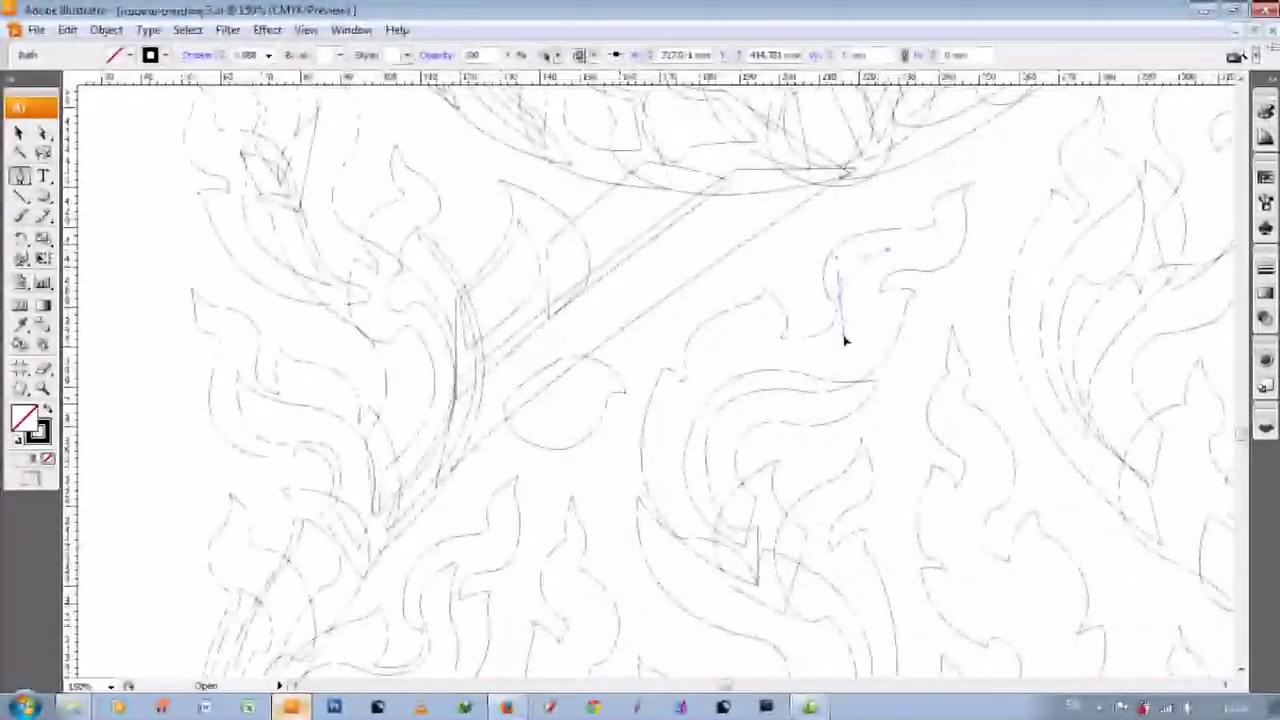
- Bend the new segment along a middle flame curve and finish that path with a curved extension
{"action": "scroll", "coordinate": [740, 345], "scroll_direction": "down", "scroll_amount": 3}
{"action": "scroll", "coordinate": [670, 390], "scroll_direction": "down", "scroll_amount": 1}
{"action": "scroll", "coordinate": [780, 500], "scroll_direction": "up", "scroll_amount": 5}
{"action": "left_click_drag", "start_coordinate": [963, 328], "coordinate": [966, 341]}
{"action": "scroll", "coordinate": [795, 343], "scroll_direction": "up", "scroll_amount": 3}
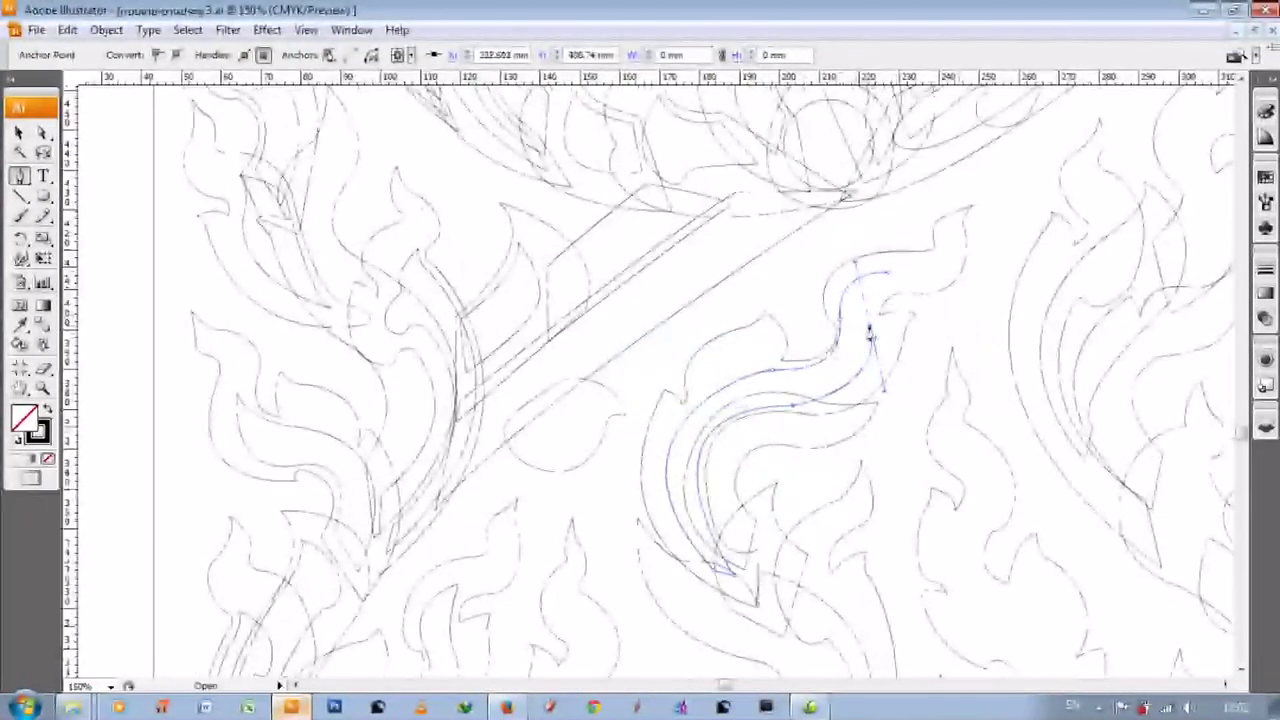
{"action": "scroll", "coordinate": [810, 420], "scroll_direction": "down", "scroll_amount": 10}
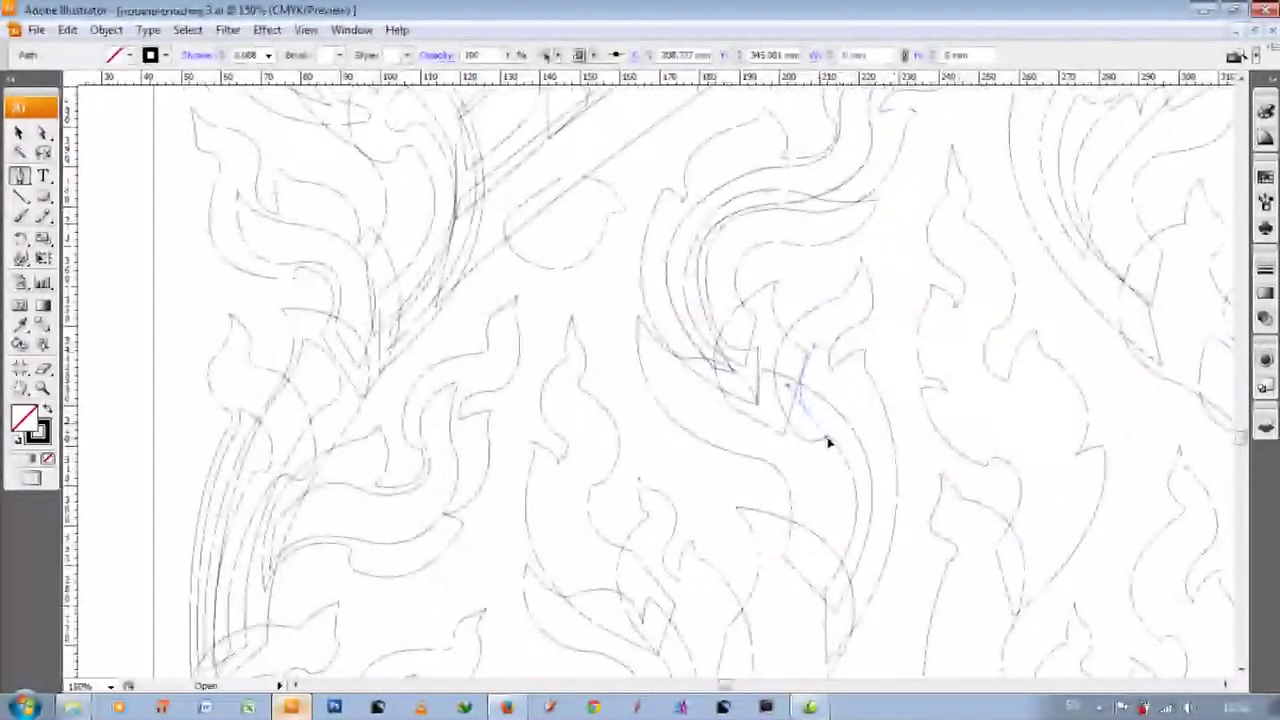
{"action": "scroll", "coordinate": [828, 443], "scroll_direction": "down", "scroll_amount": 5}
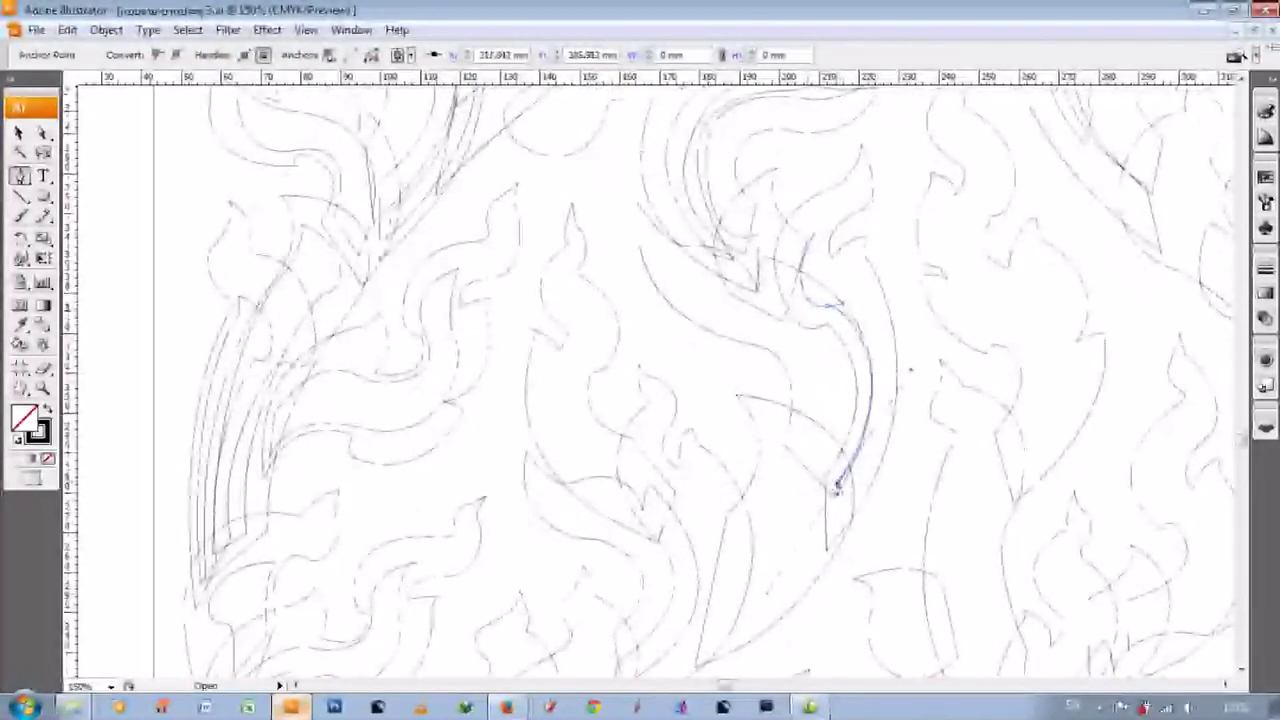
{"action": "scroll", "coordinate": [836, 490], "scroll_direction": "up", "scroll_amount": 6}
{"action": "scroll", "coordinate": [836, 410], "scroll_direction": "down", "scroll_amount": 5}
{"action": "scroll", "coordinate": [825, 400], "scroll_direction": "down", "scroll_amount": 7}
{"action": "left_click", "coordinate": [778, 410]}
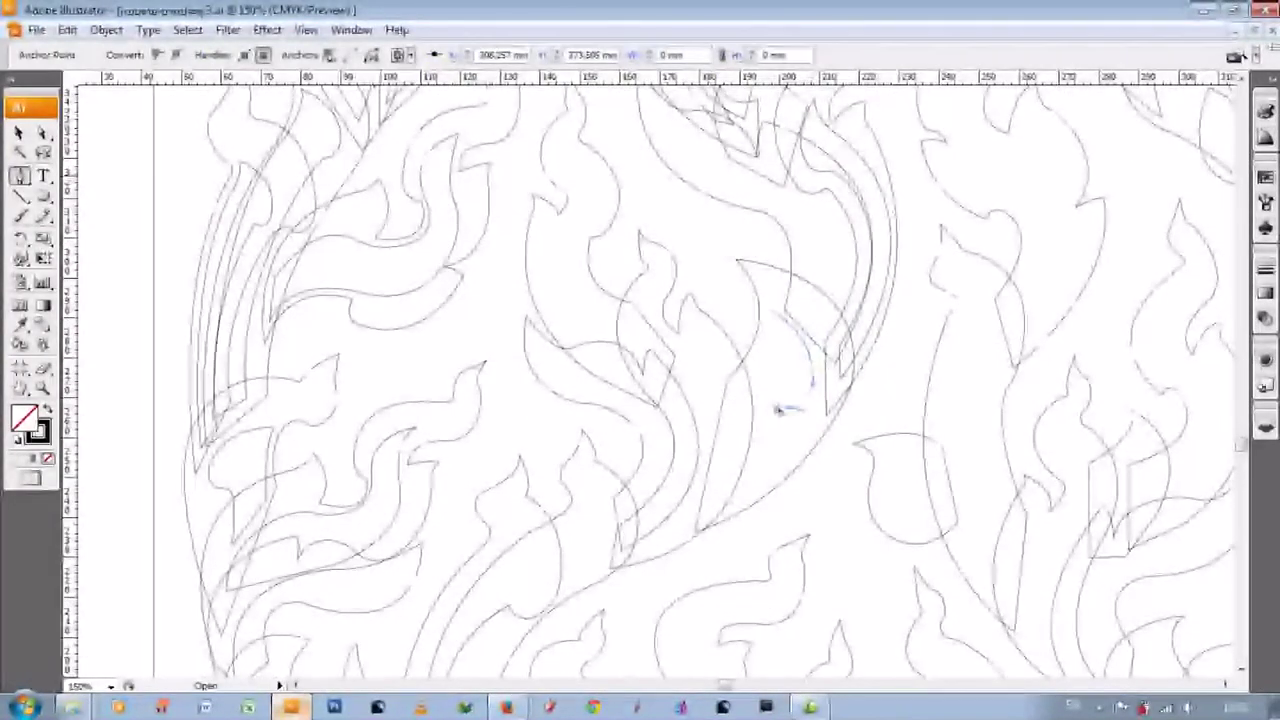
{"action": "left_click_drag", "start_coordinate": [768, 420], "coordinate": [735, 455]}
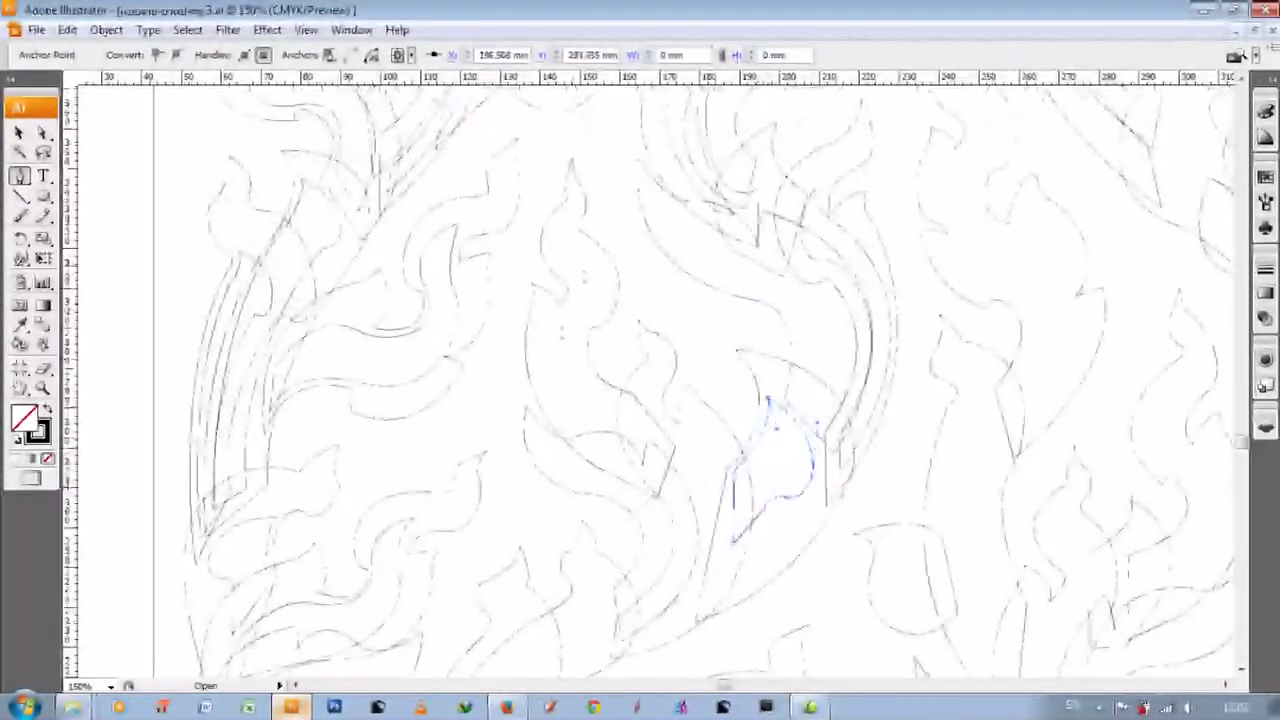
- Begin a short path on the small leaf beneath the large arc with two points
{"action": "scroll", "coordinate": [651, 388], "scroll_direction": "up", "scroll_amount": 2}
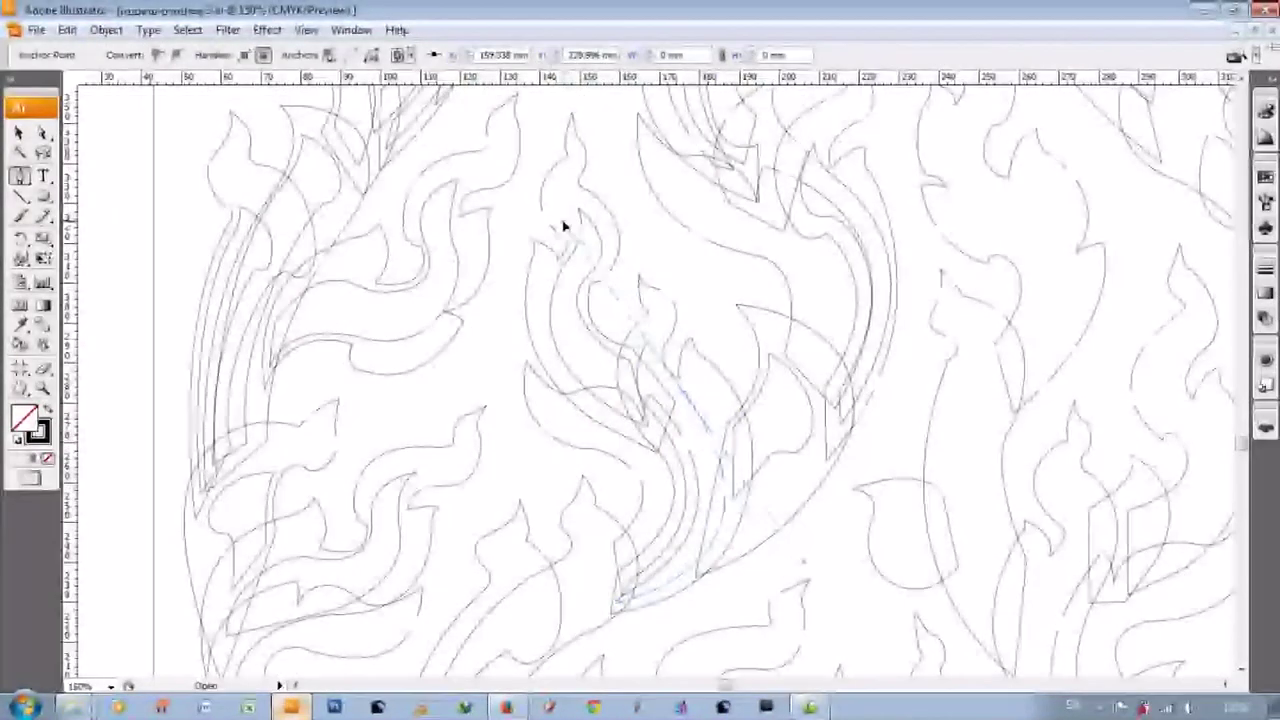
{"action": "left_click", "coordinate": [683, 398]}
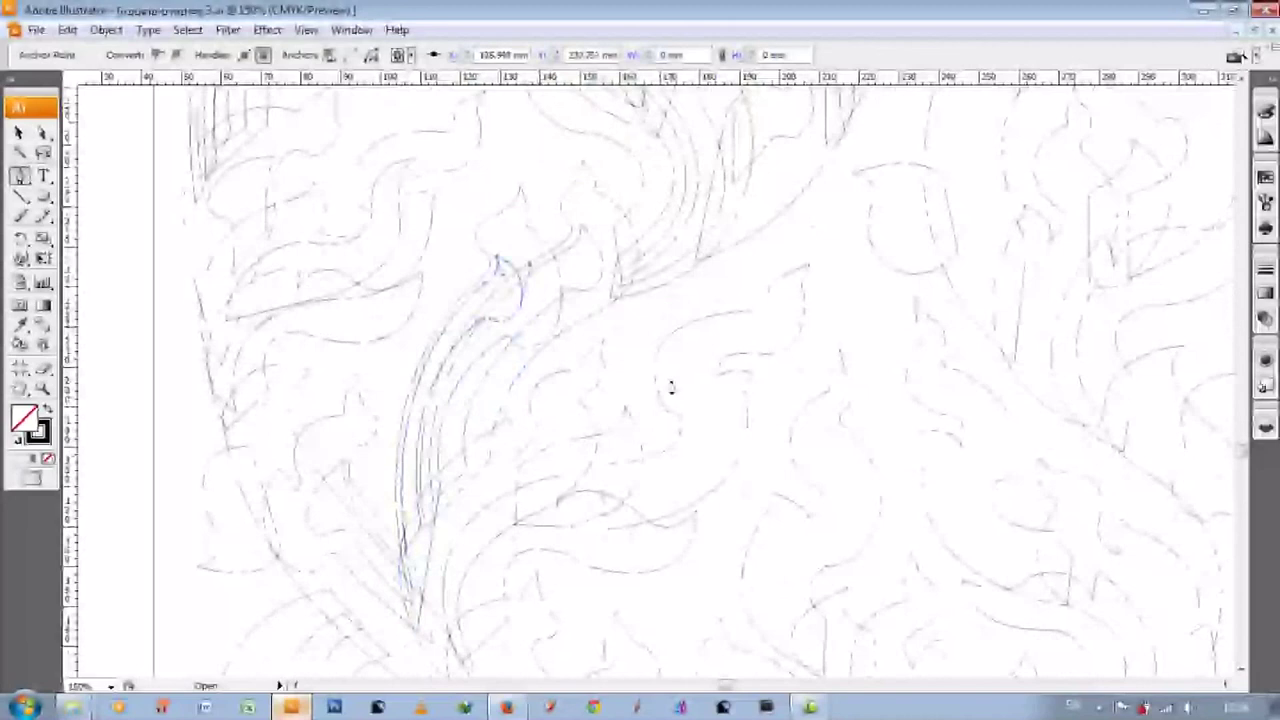
{"action": "left_click", "coordinate": [708, 459]}
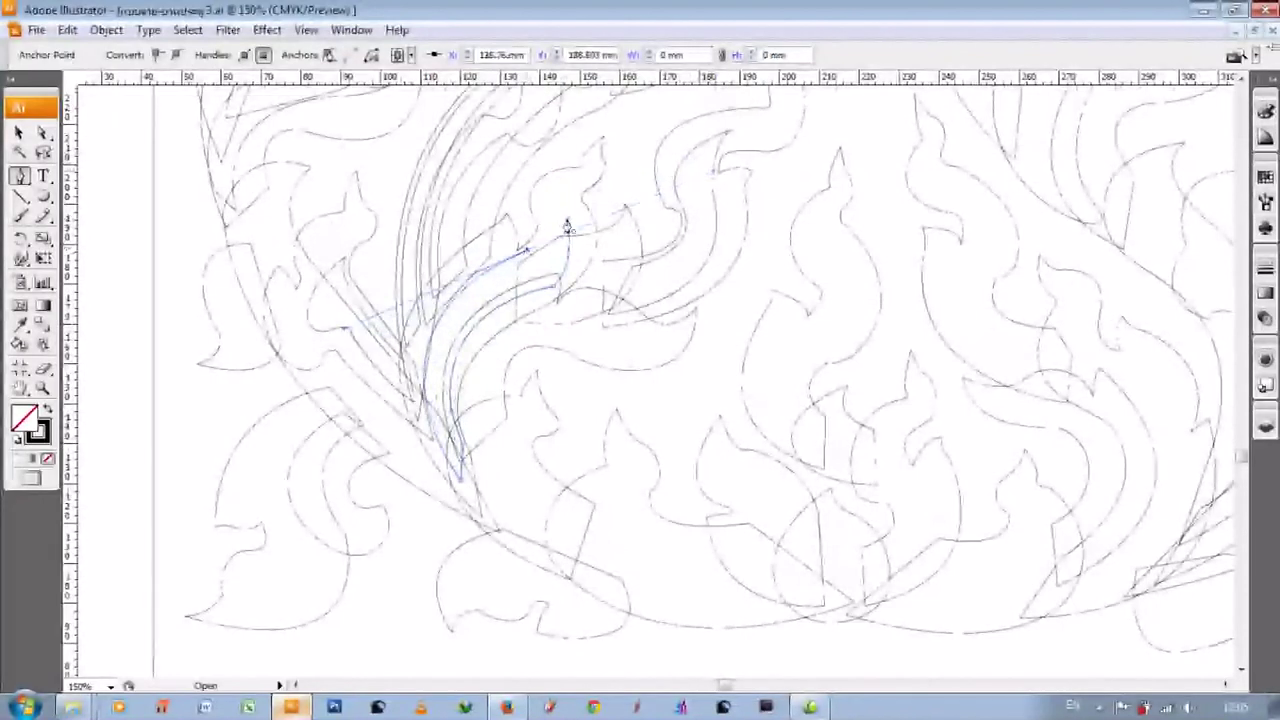
{"action": "scroll", "coordinate": [566, 226], "scroll_direction": "down", "scroll_amount": 3}
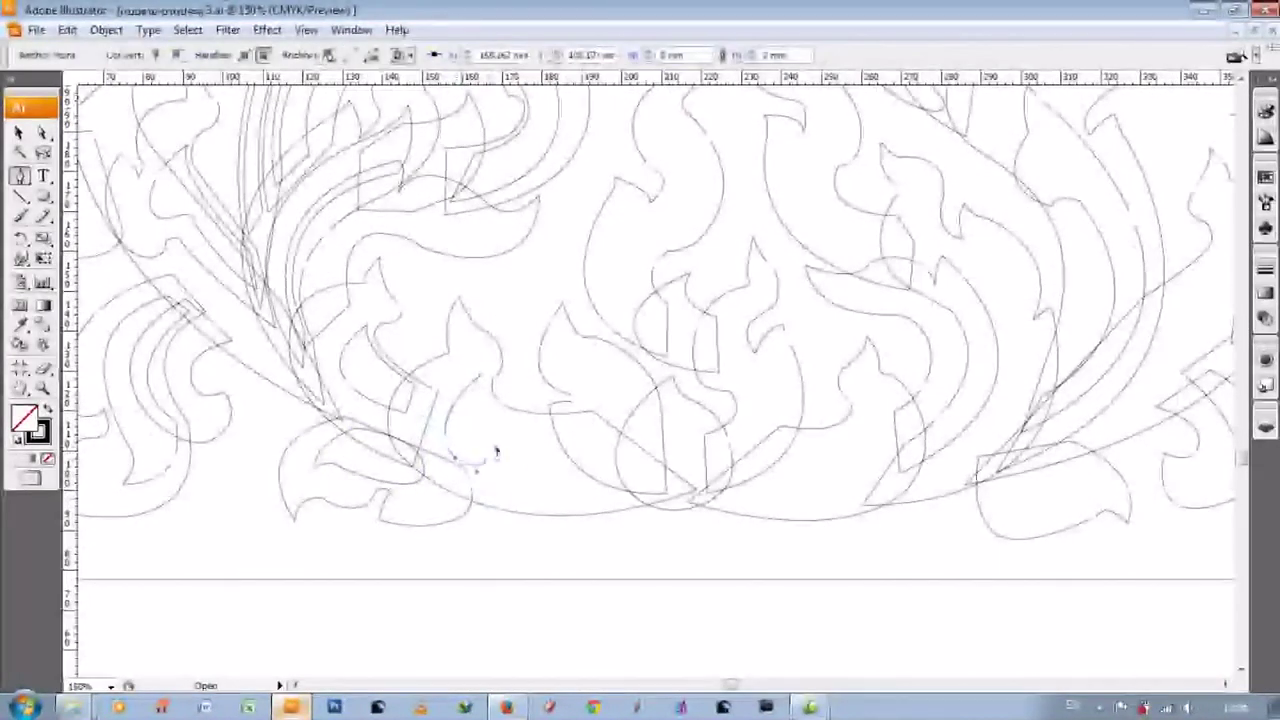
- Drag two curved anchors to outline the leaf tip beside the long diagonal stroke
{"action": "left_click_drag", "start_coordinate": [613, 458], "coordinate": [645, 440]}
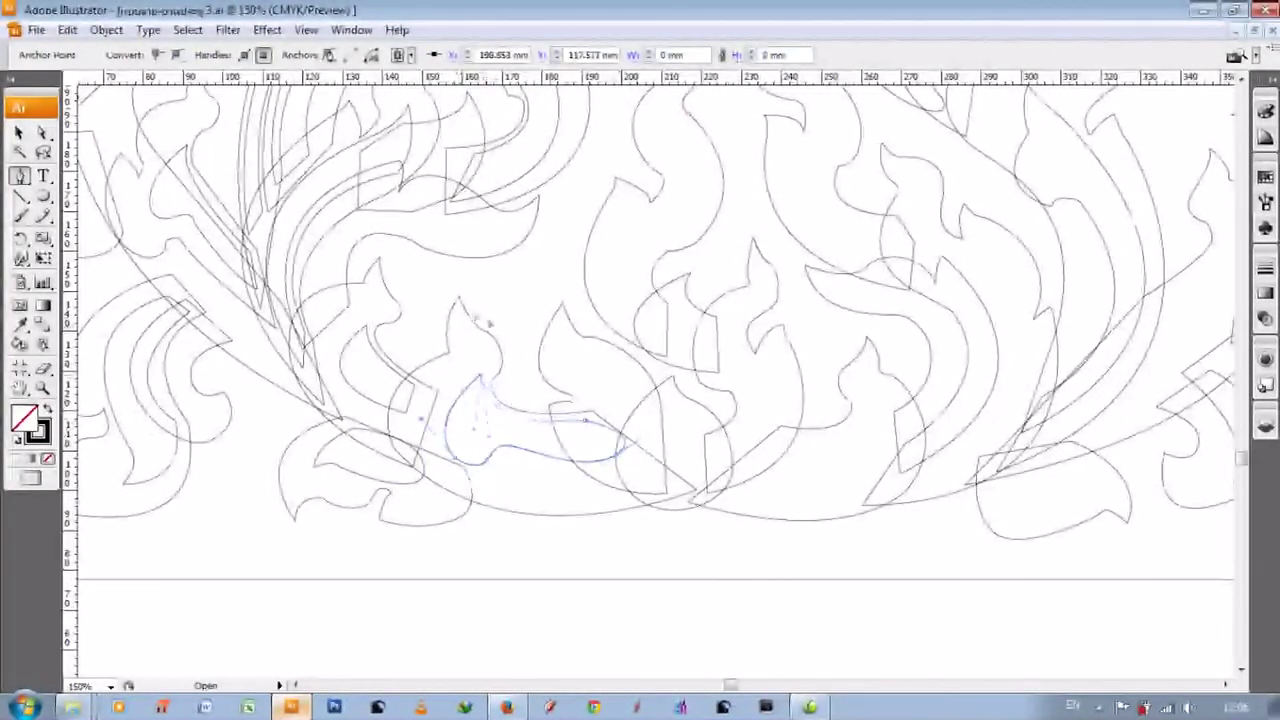
{"action": "left_click_drag", "start_coordinate": [634, 392], "coordinate": [638, 462]}
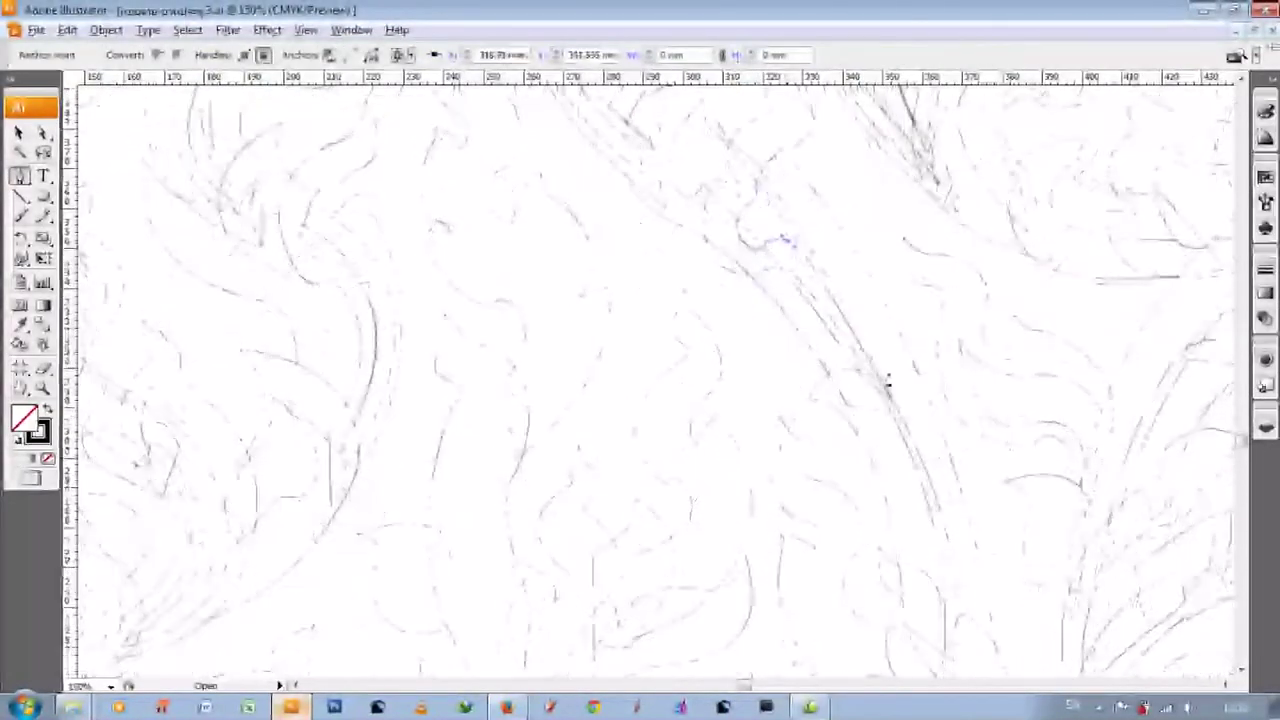
- Trace a long downward curved stroke on a right-hand leaf and pick up an existing path
{"action": "left_click_drag", "start_coordinate": [791, 412], "coordinate": [791, 528]}
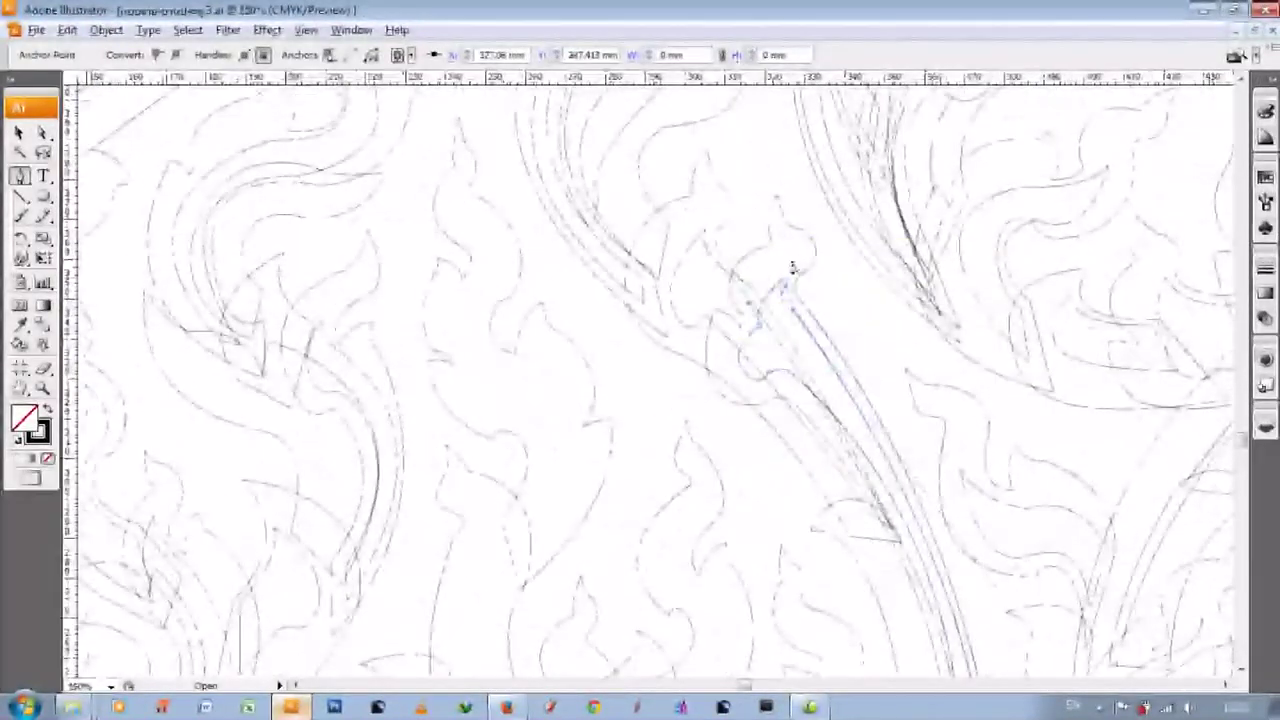
{"action": "left_click_drag", "start_coordinate": [889, 292], "coordinate": [852, 292]}
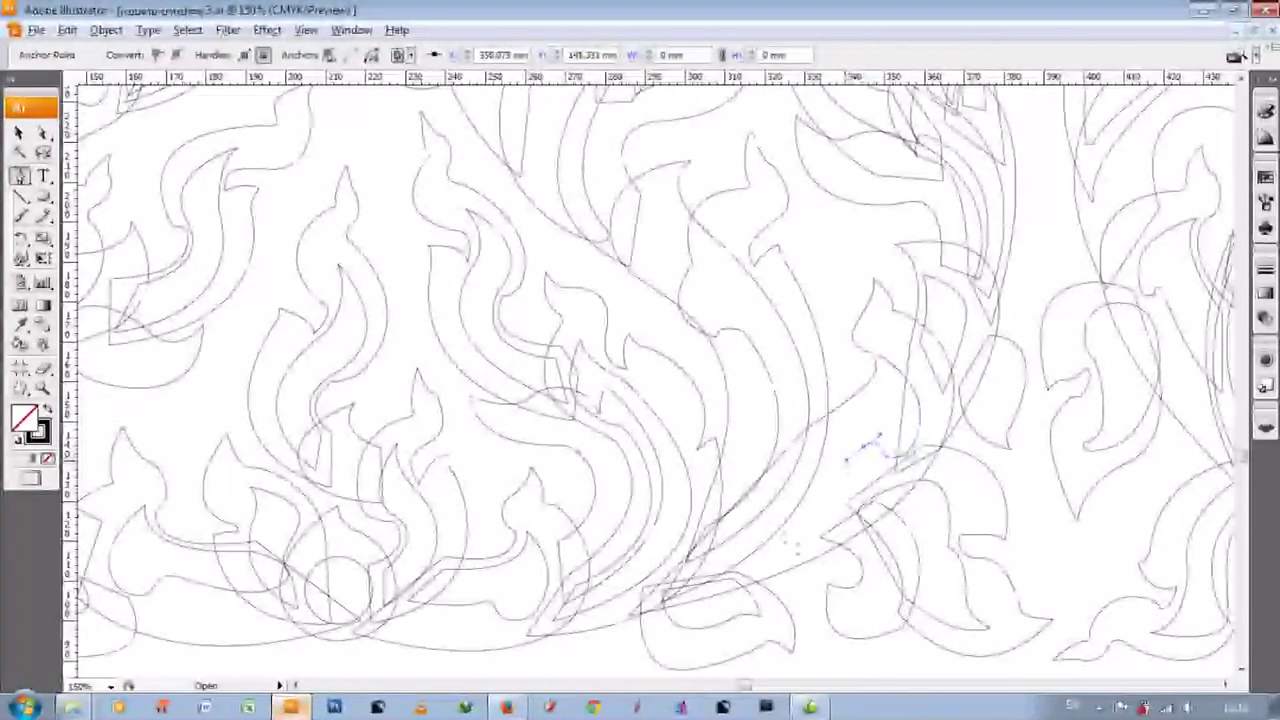
{"action": "left_click_drag", "start_coordinate": [765, 521], "coordinate": [828, 505]}
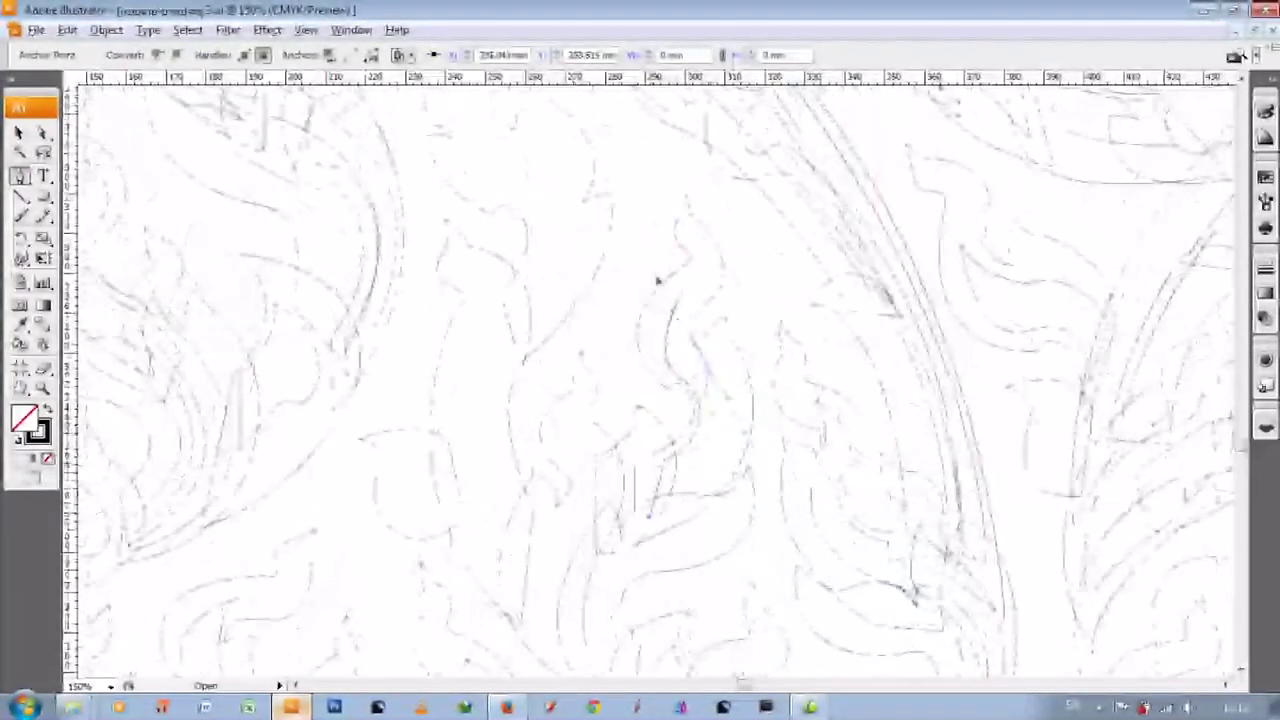
{"action": "left_click", "coordinate": [693, 328]}
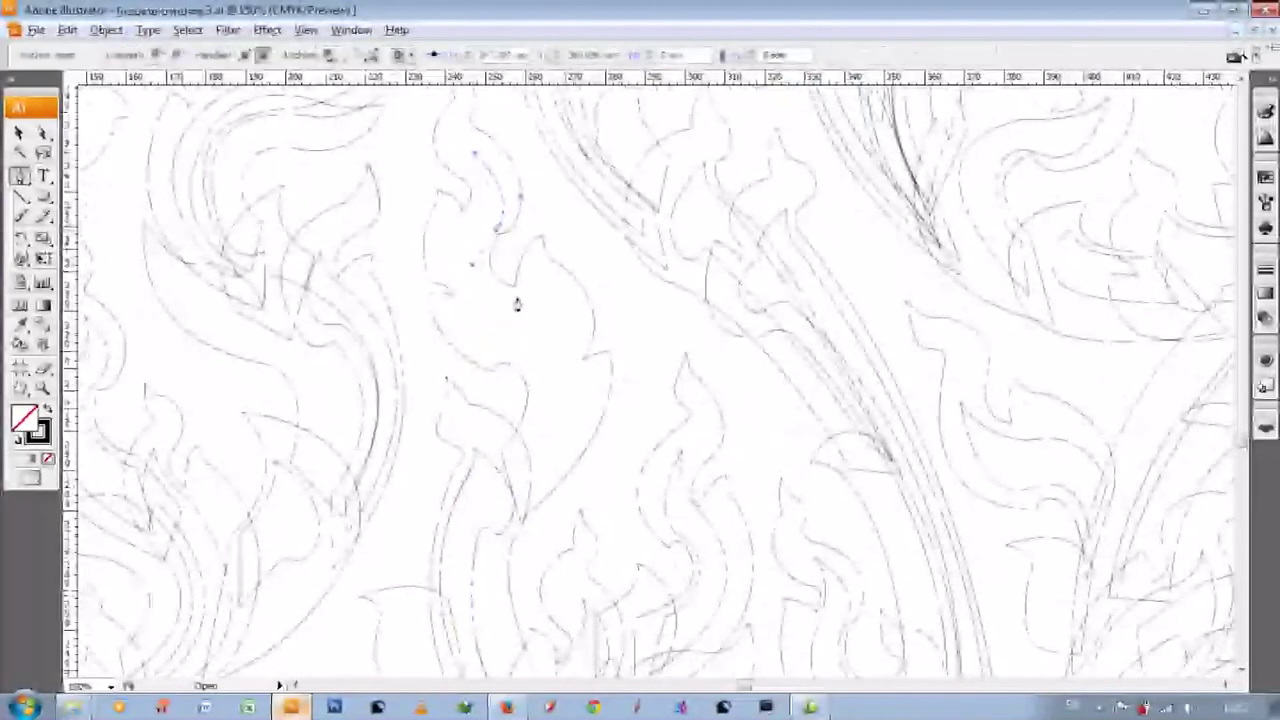
{"action": "scroll", "coordinate": [537, 308], "scroll_direction": "down", "scroll_amount": 2}
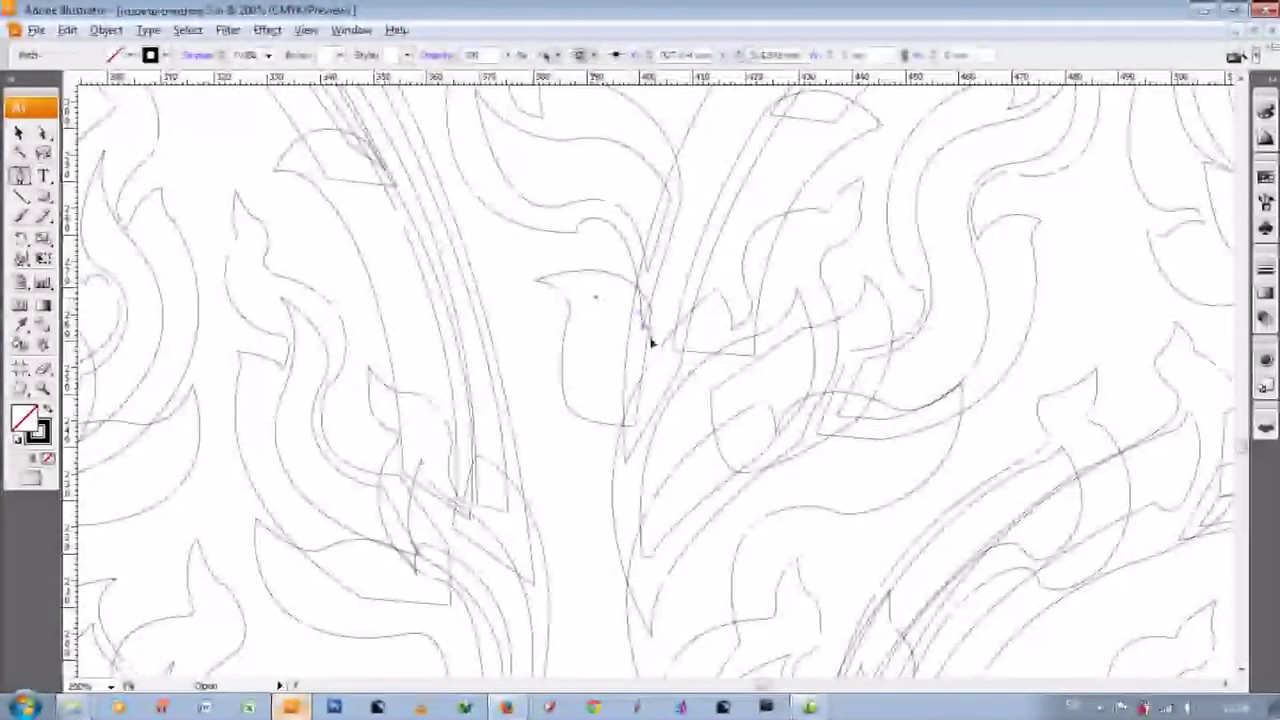
- Start a new small leaf outline with a curved segment, then fit the artboard and adjust zoom
{"action": "left_click", "coordinate": [579, 362]}
{"action": "left_click_drag", "start_coordinate": [598, 408], "coordinate": [630, 400]}
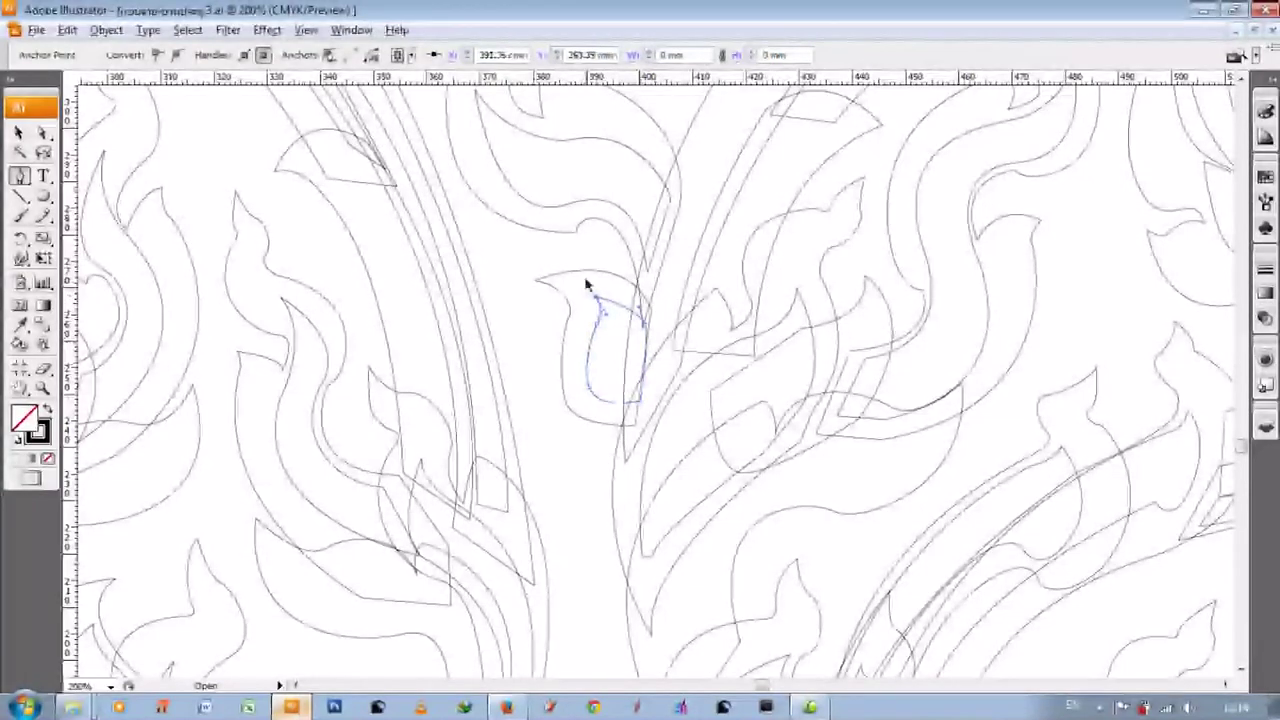
{"action": "key", "text": "ctrl+0"}
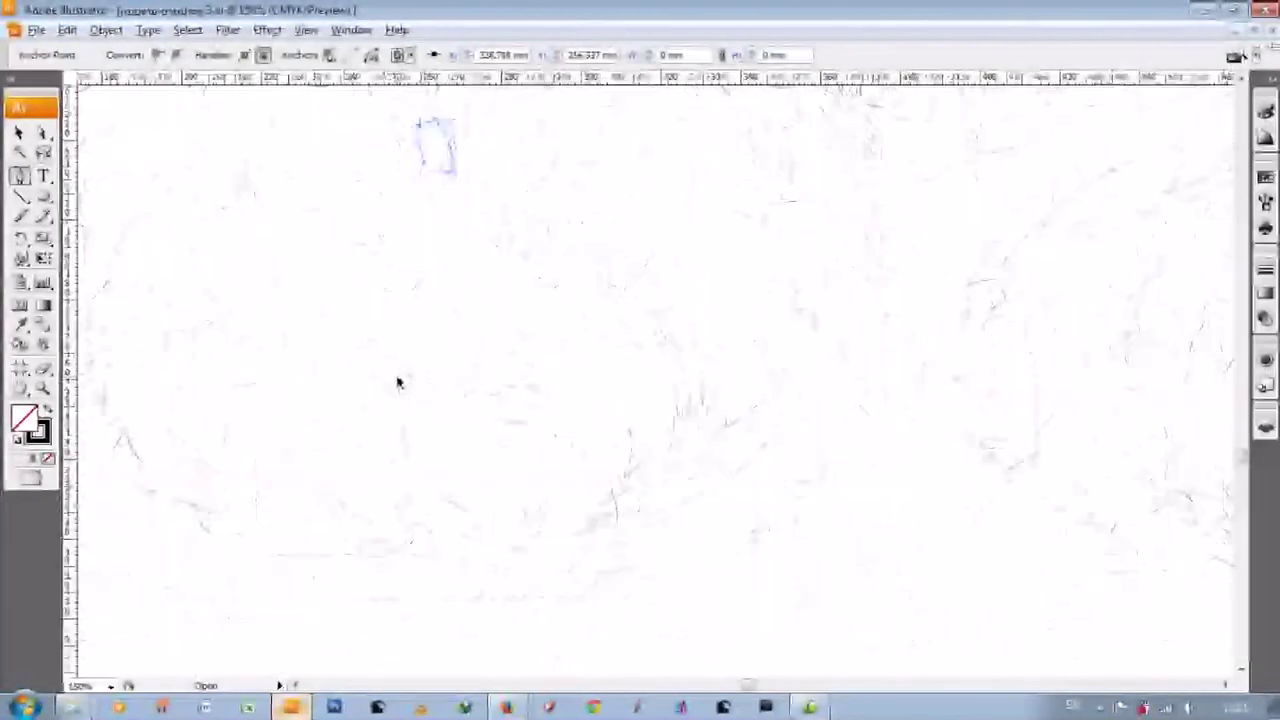
{"action": "key", "text": "ctrl+minus"}
{"action": "key", "text": "ctrl+0"}
{"action": "key", "text": "ctrl+plus"}
{"action": "key", "text": "ctrl+minus"}
- Zoom to 150%, drag a handle to reshape the right leaf's curve, then zoom out and back in
{"action": "key", "text": "ctrl+plus"}
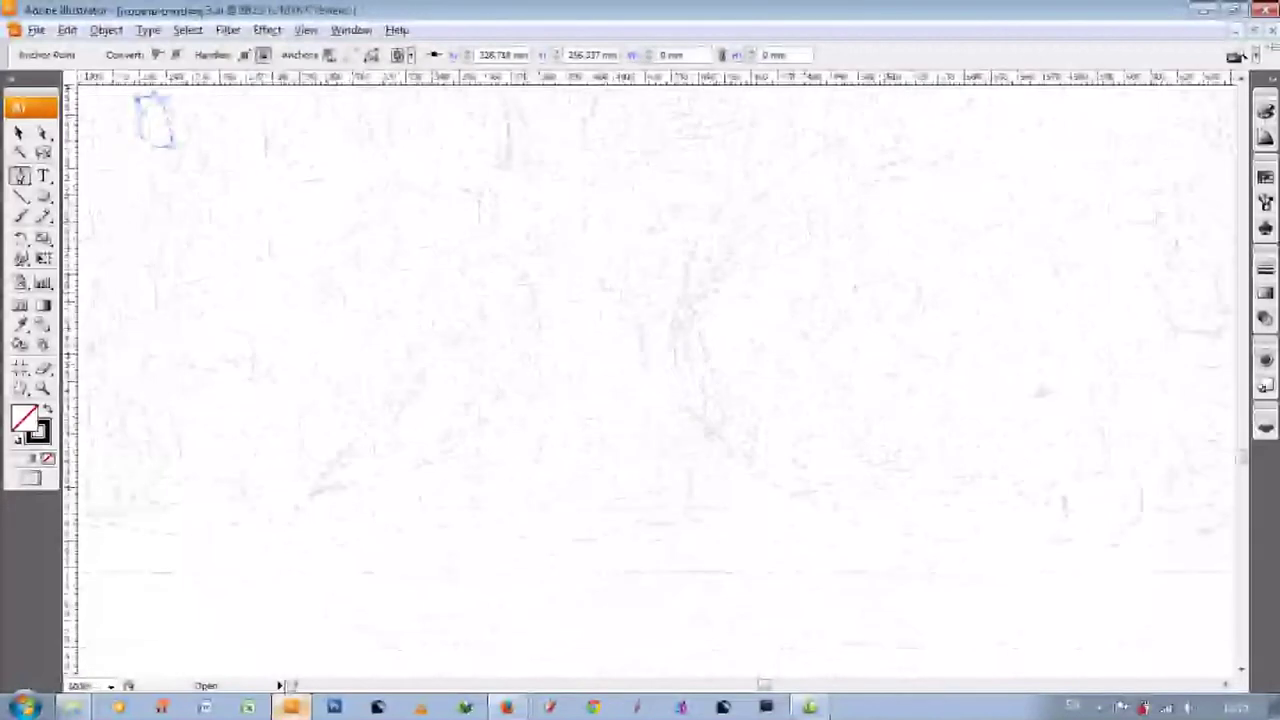
{"action": "key", "text": "ctrl+plus"}
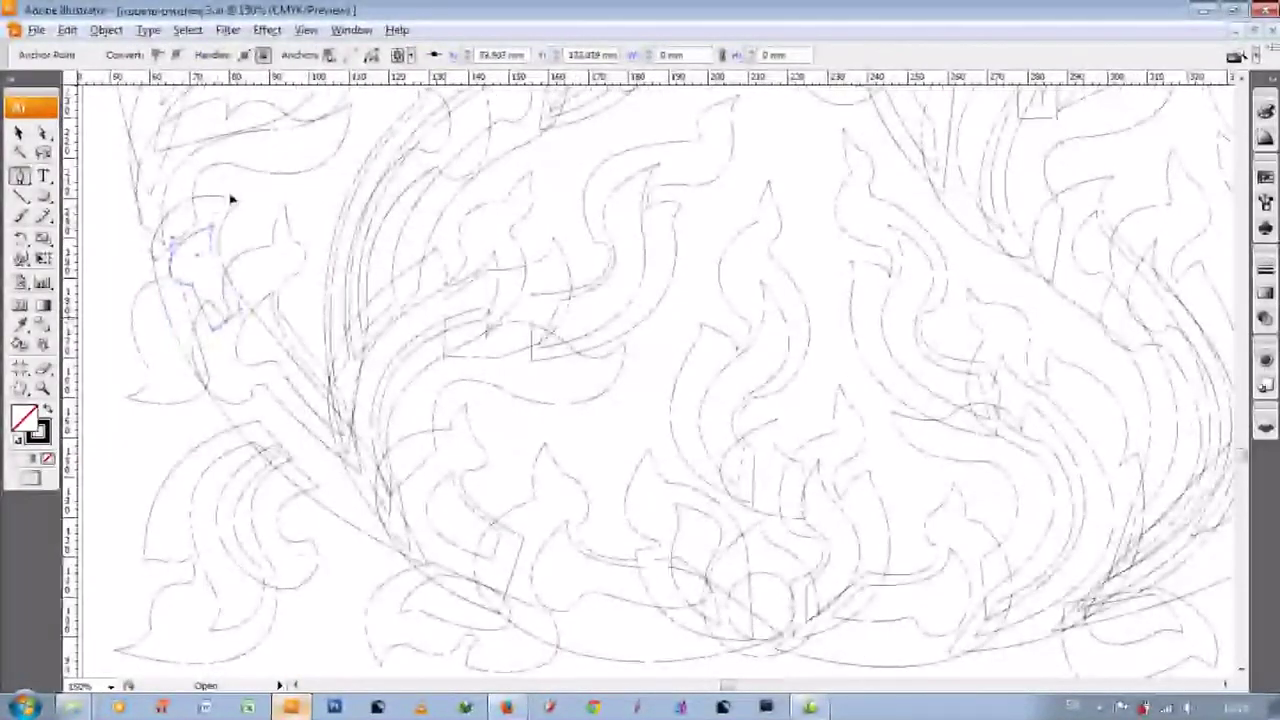
{"action": "left_click", "coordinate": [171, 381]}
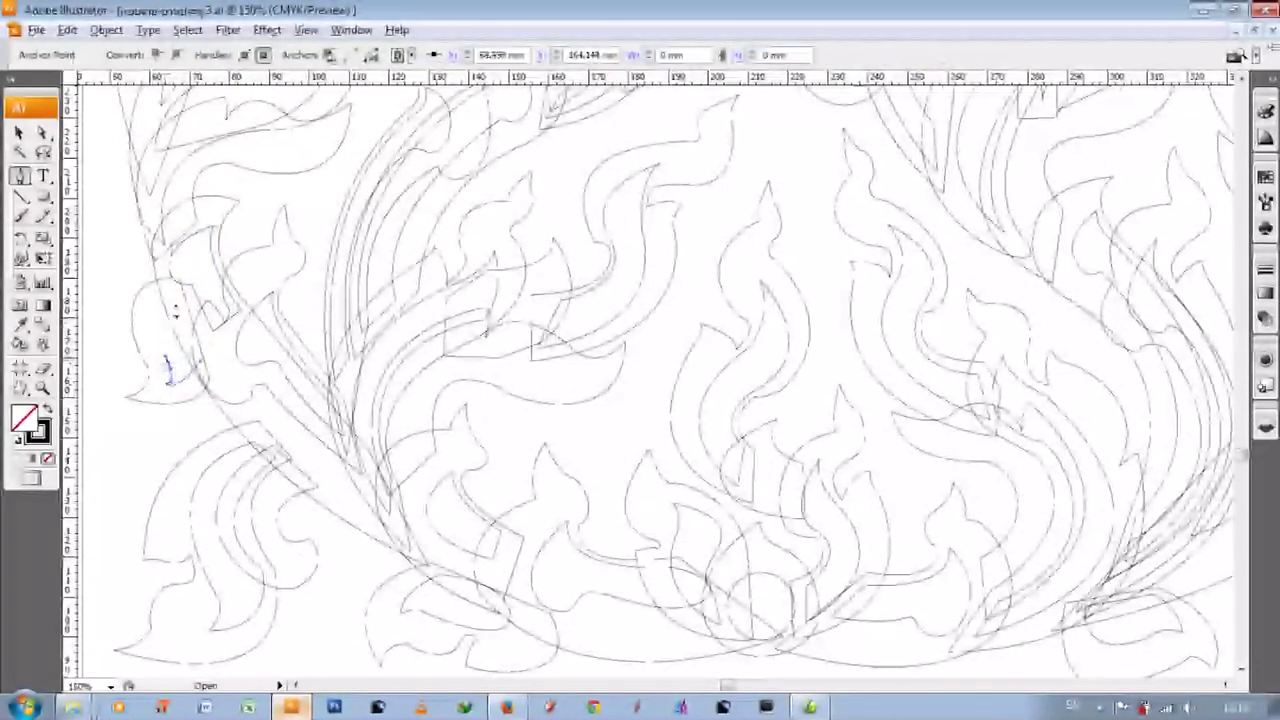
{"action": "scroll", "coordinate": [657, 480], "scroll_direction": "down", "scroll_amount": 5}
{"action": "scroll", "coordinate": [657, 480], "scroll_direction": "down", "scroll_amount": 3}
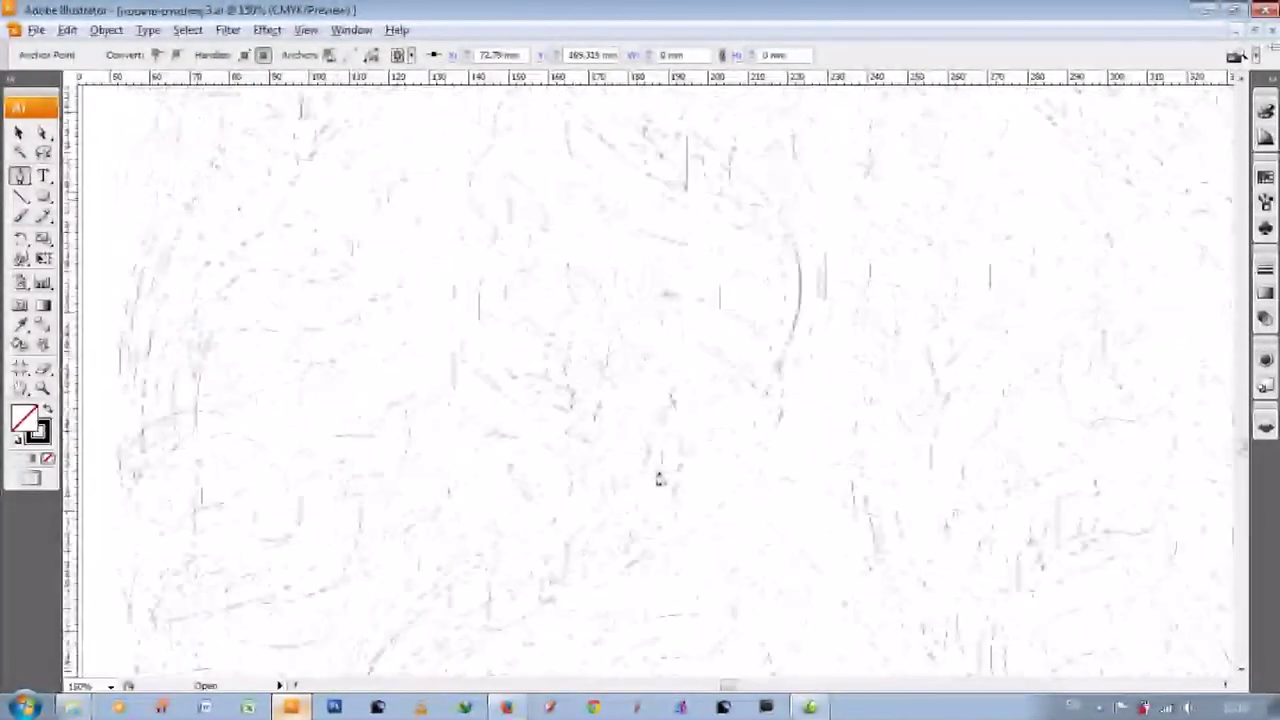
{"action": "left_click", "coordinate": [1226, 686]}
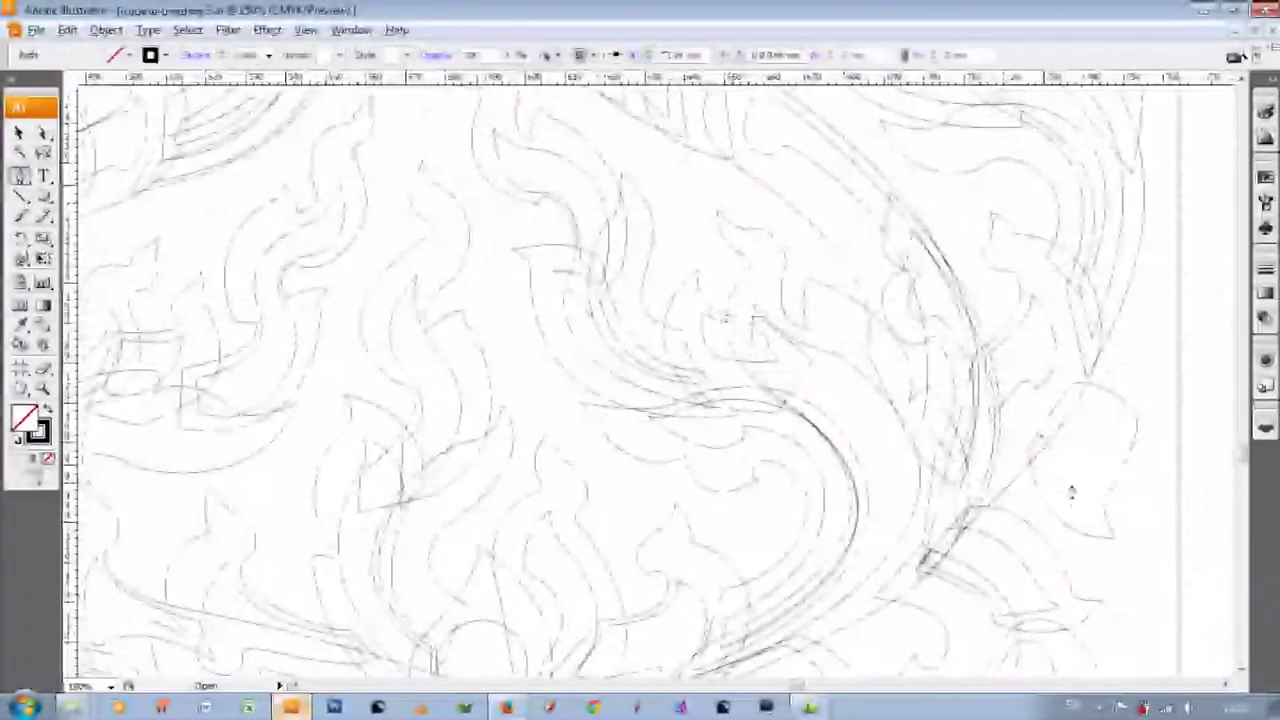
{"action": "left_click_drag", "start_coordinate": [1070, 395], "coordinate": [1076, 398]}
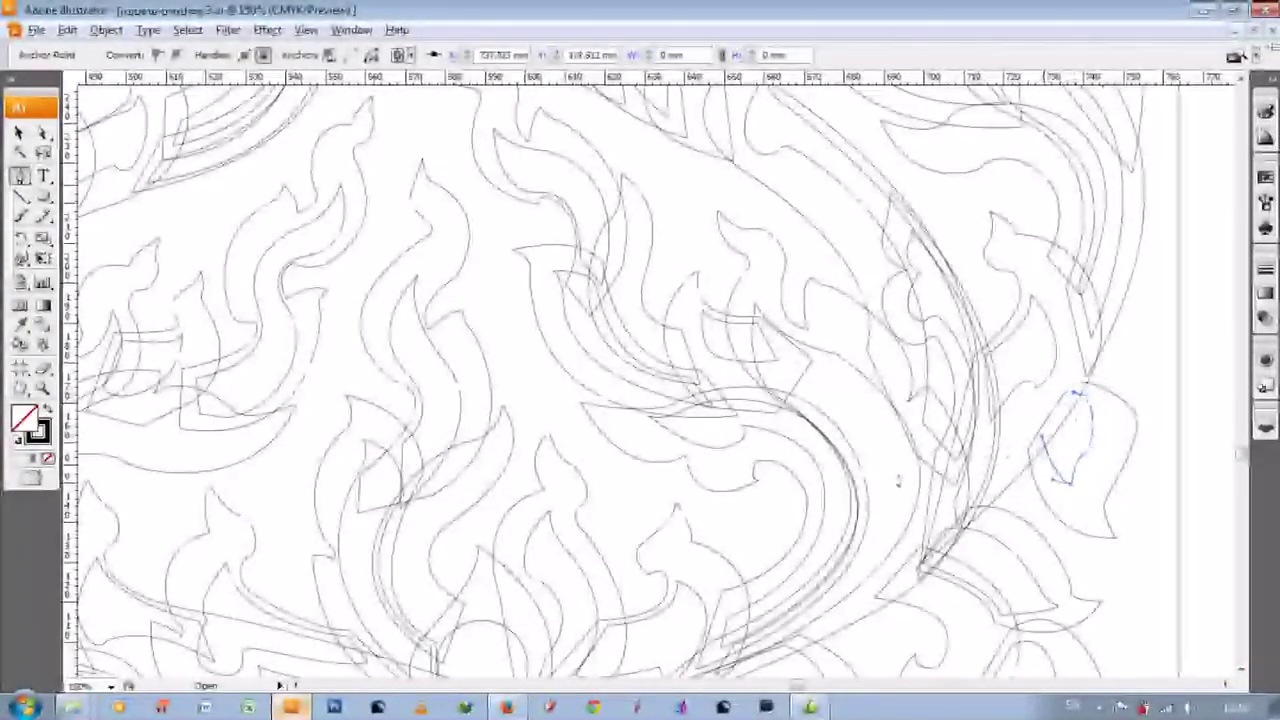
{"action": "key", "text": "ctrl+minus"}
{"action": "key", "text": "ctrl+minus"}
{"action": "key", "text": "ctrl+minus"}
{"action": "key", "text": "ctrl+minus"}
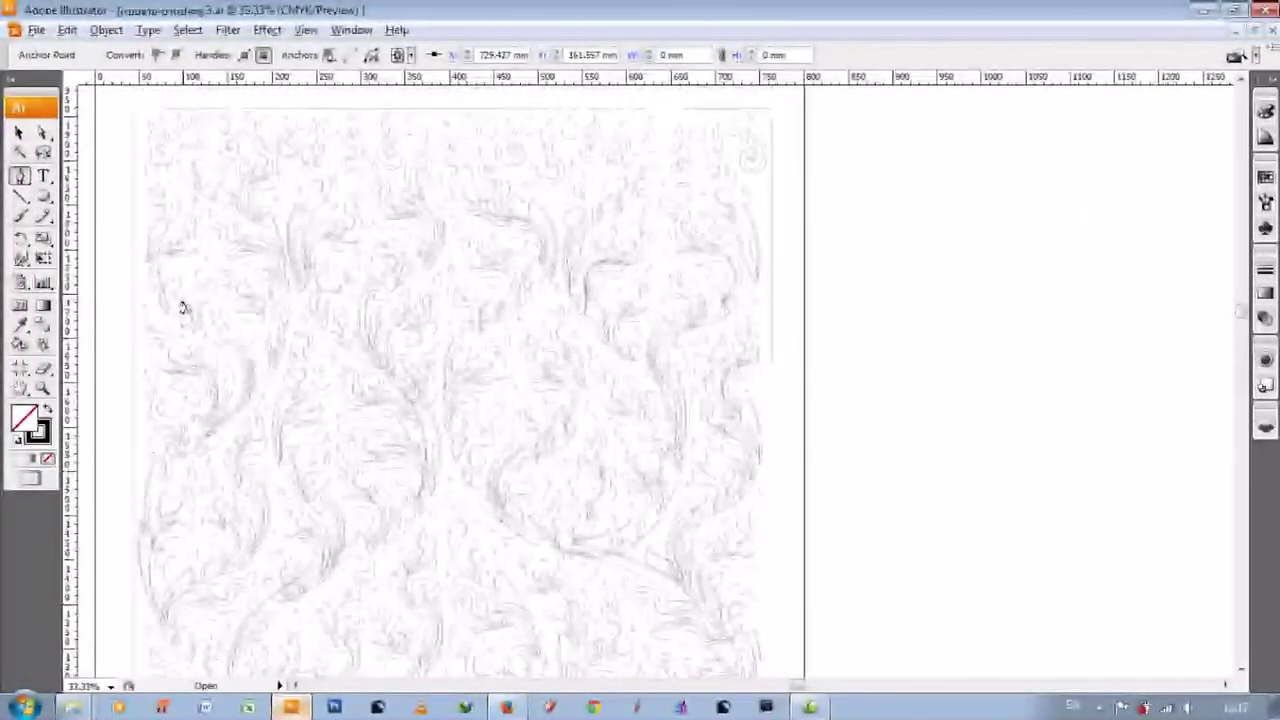
{"action": "key", "text": "ctrl+plus"}
{"action": "key", "text": "ctrl+plus"}
{"action": "key", "text": "ctrl+plus"}
{"action": "key", "text": "ctrl+plus"}
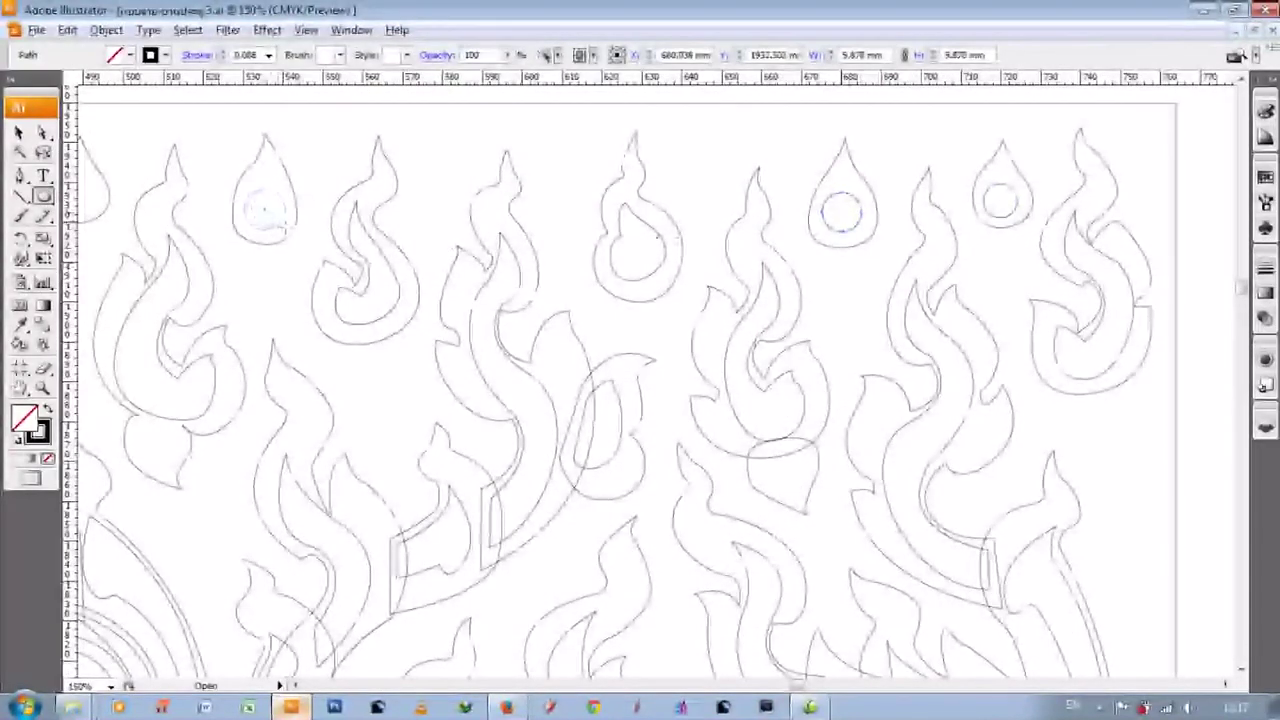
- Move one small circle from a top-row drop down among the flame shapes below
{"action": "scroll", "coordinate": [640, 390], "scroll_direction": "left", "scroll_amount": 5}
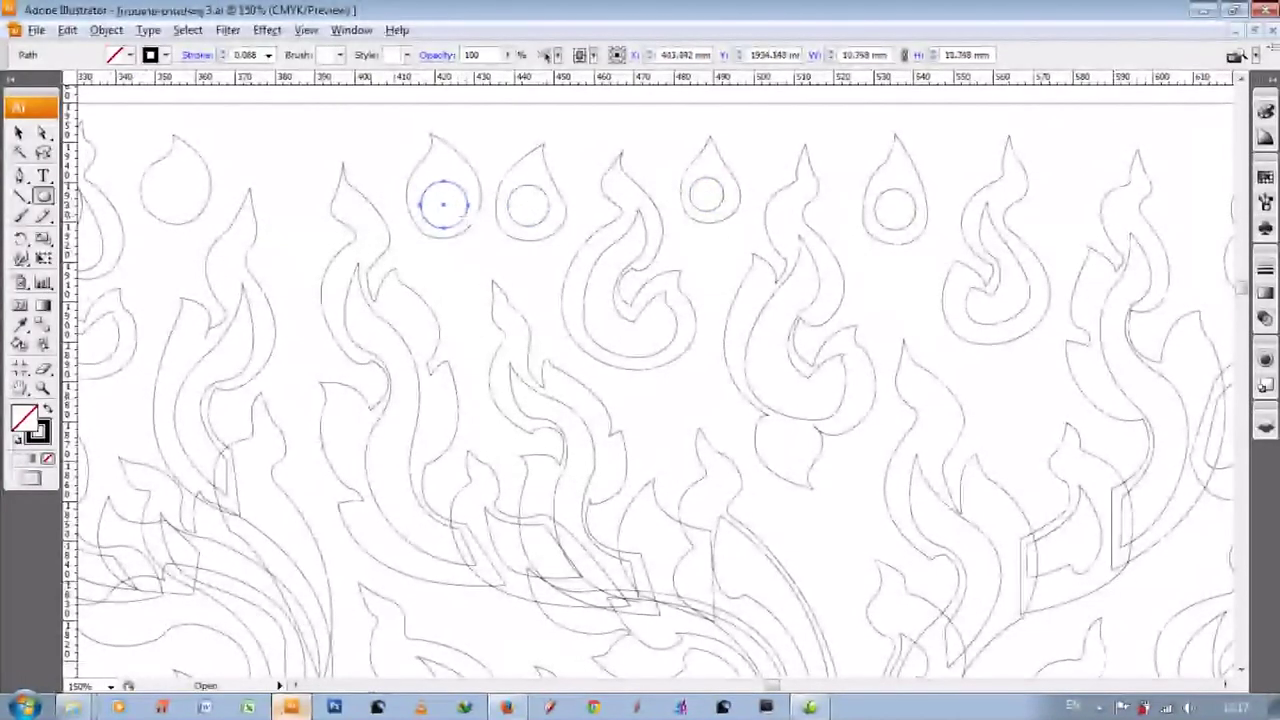
{"action": "scroll", "coordinate": [510, 187], "scroll_direction": "left", "scroll_amount": 5}
{"action": "left_click", "coordinate": [510, 188]}
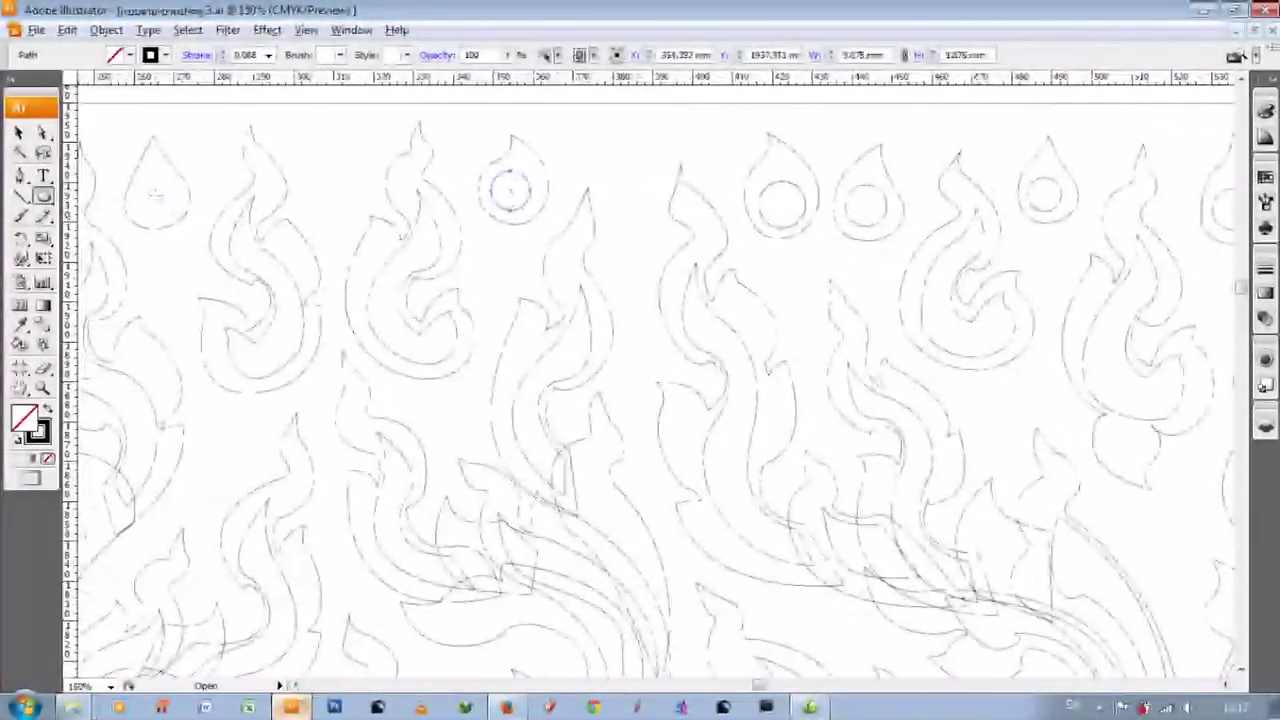
{"action": "scroll", "coordinate": [640, 390], "scroll_direction": "left", "scroll_amount": 10}
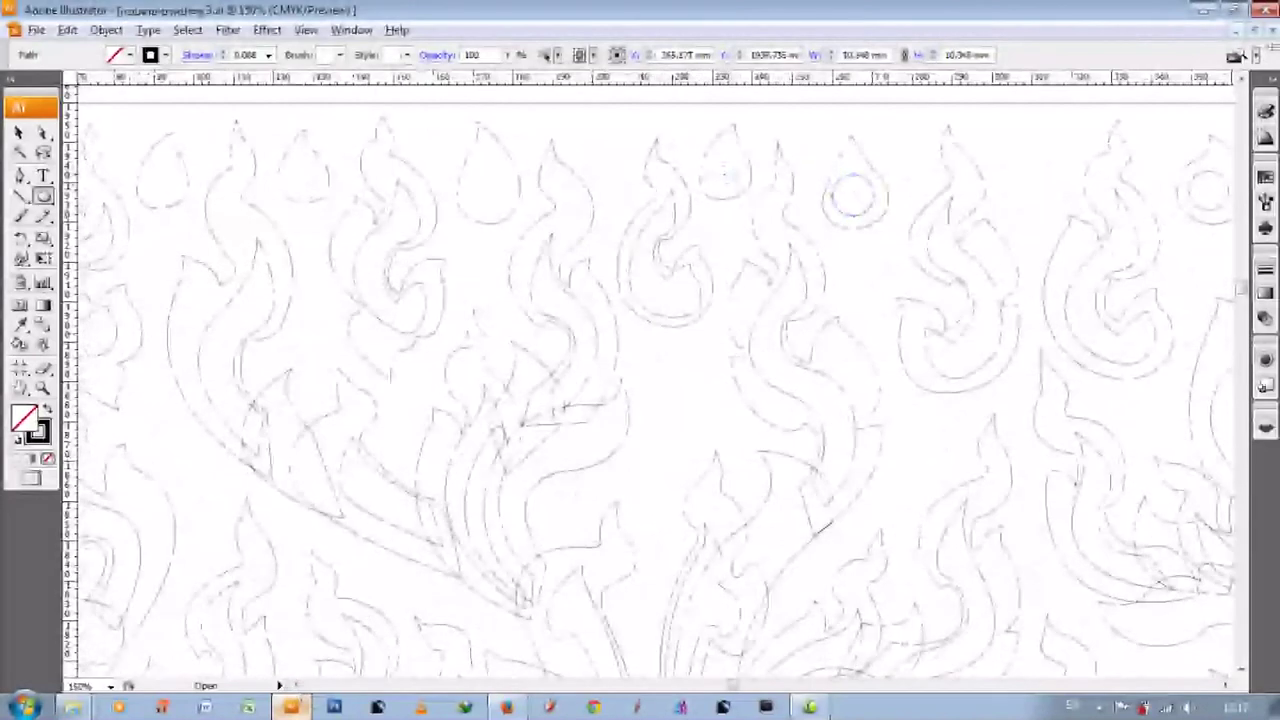
{"action": "scroll", "coordinate": [640, 390], "scroll_direction": "left", "scroll_amount": 5}
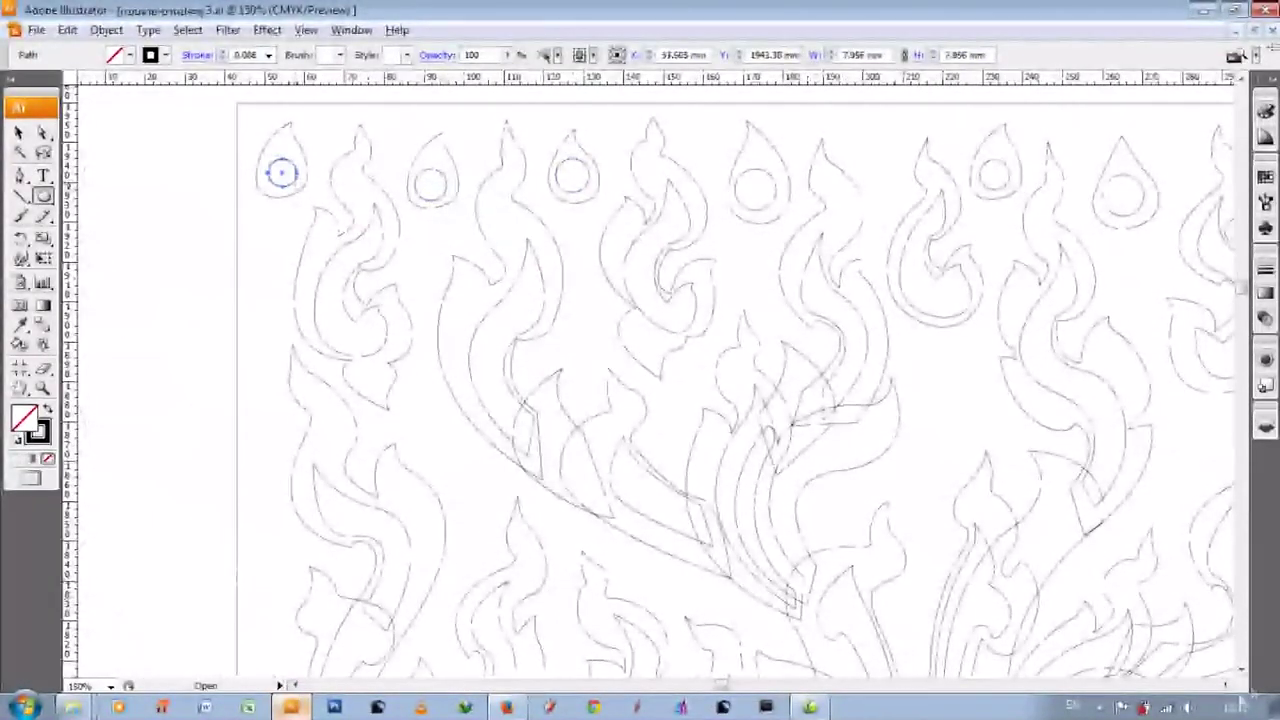
{"action": "scroll", "coordinate": [672, 197], "scroll_direction": "right", "scroll_amount": 10}
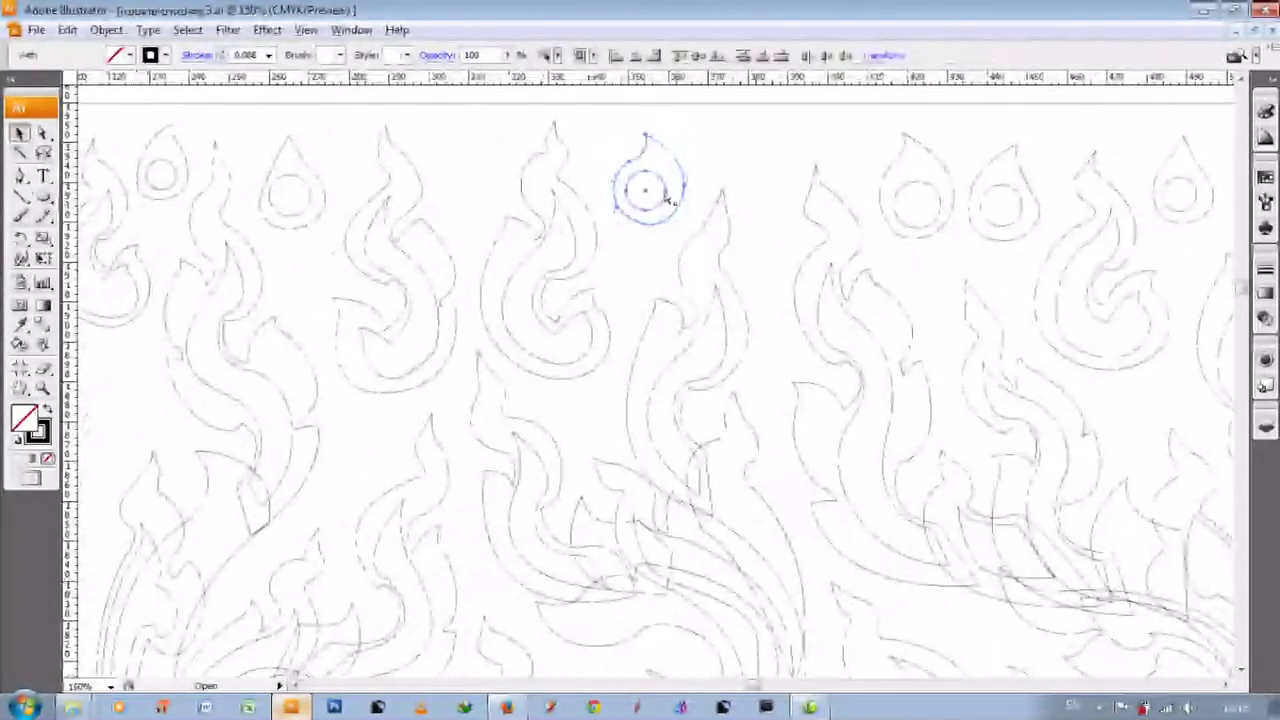
{"action": "left_click_drag", "start_coordinate": [672, 200], "coordinate": [684, 385]}
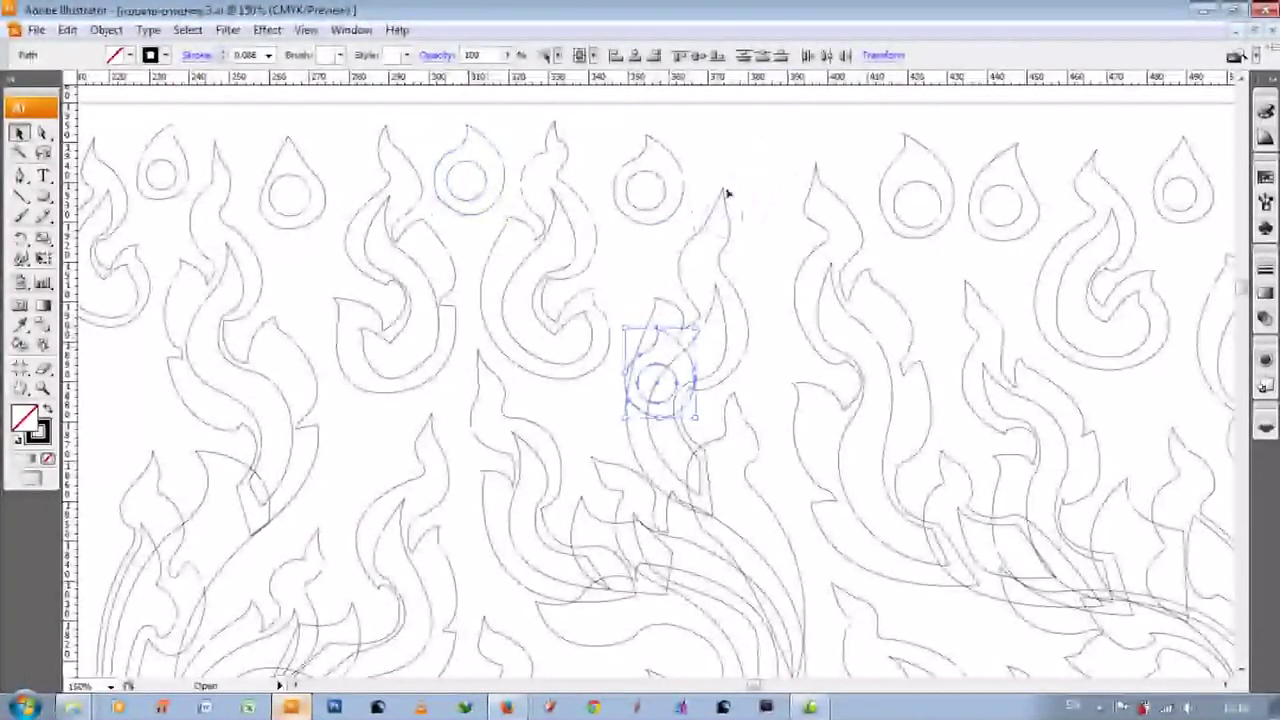
{"action": "scroll", "coordinate": [570, 243], "scroll_direction": "down", "scroll_amount": 5}
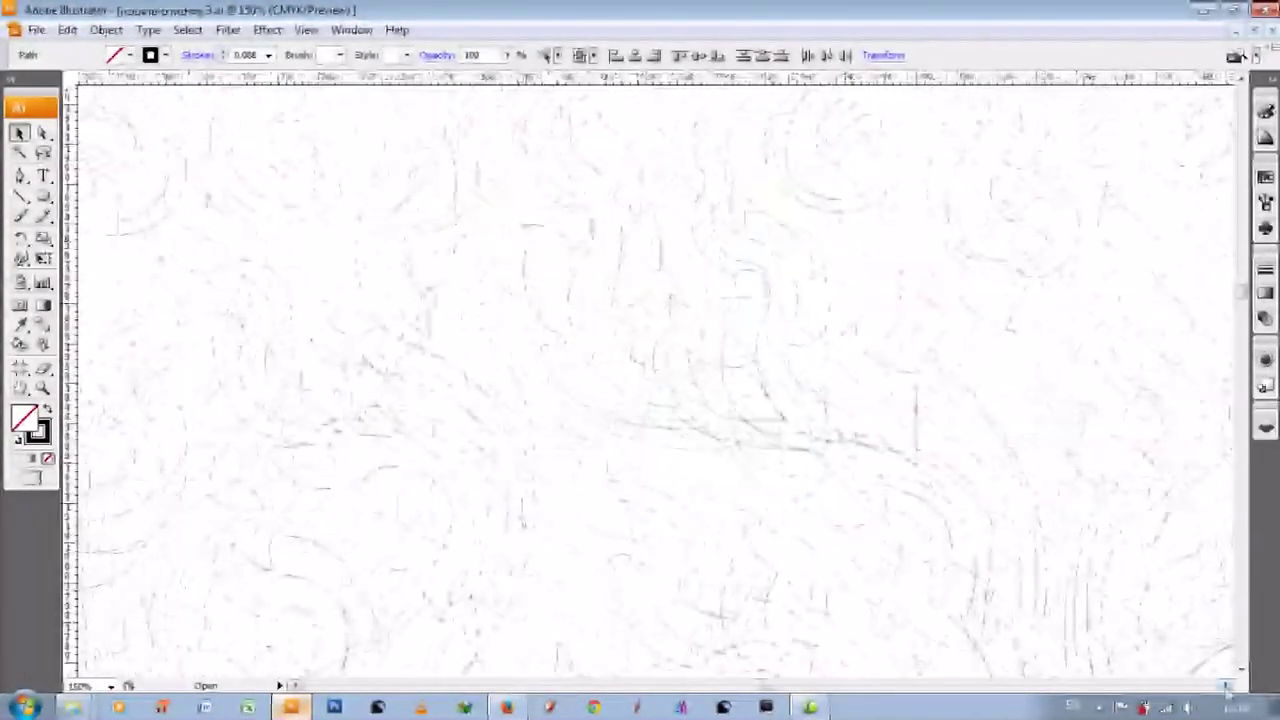
{"action": "scroll", "coordinate": [560, 428], "scroll_direction": "down", "scroll_amount": 2}
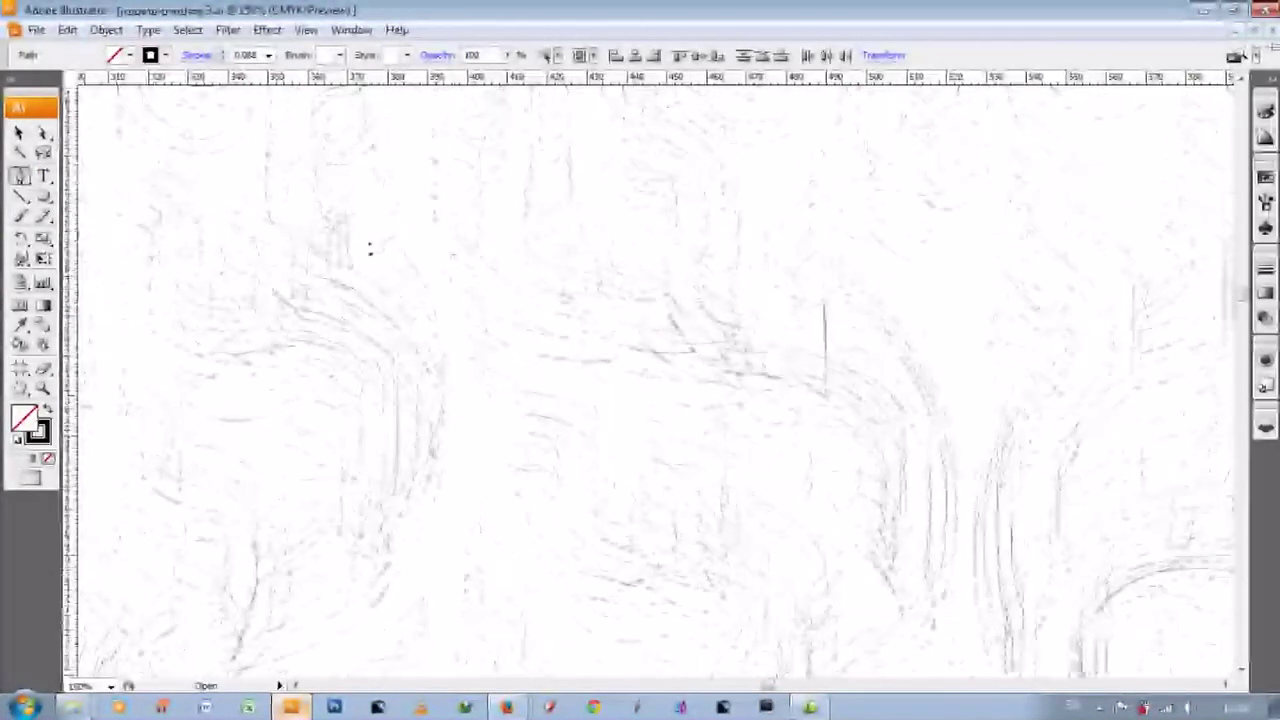
{"action": "left_click", "coordinate": [405, 378]}
{"action": "scroll", "coordinate": [403, 352], "scroll_direction": "up", "scroll_amount": 1}
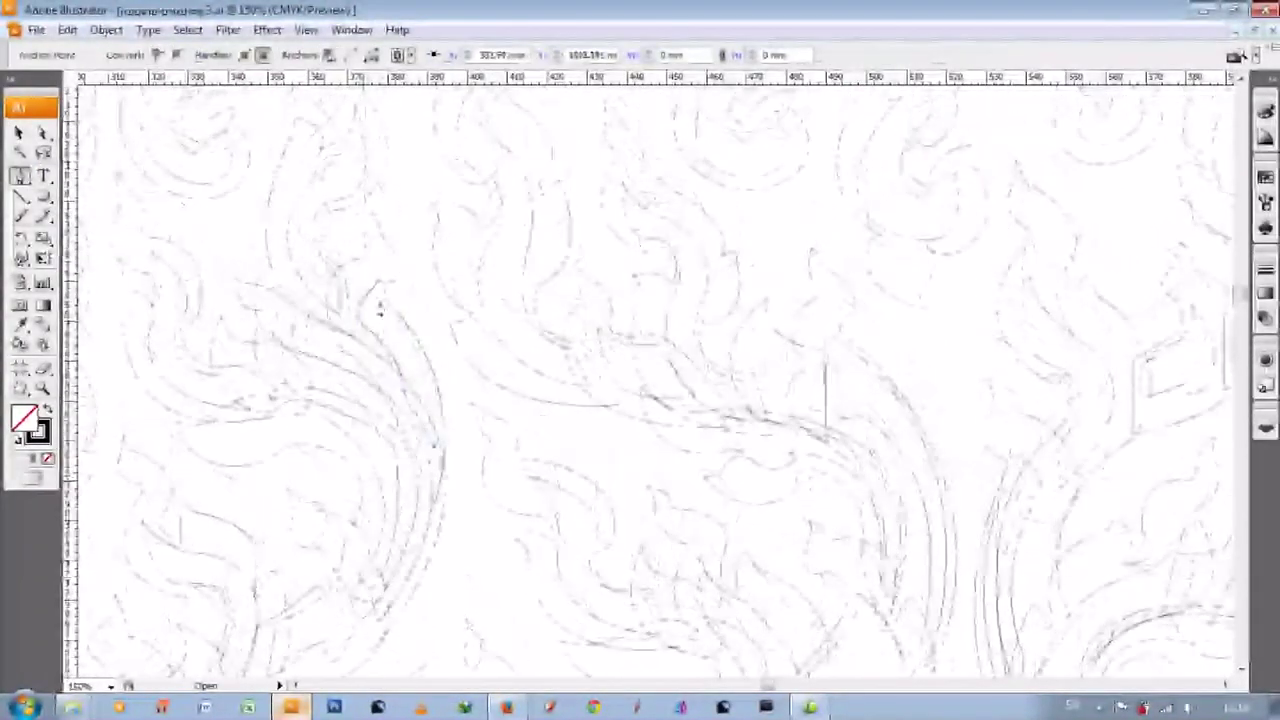
{"action": "scroll", "coordinate": [765, 272], "scroll_direction": "right", "scroll_amount": 5}
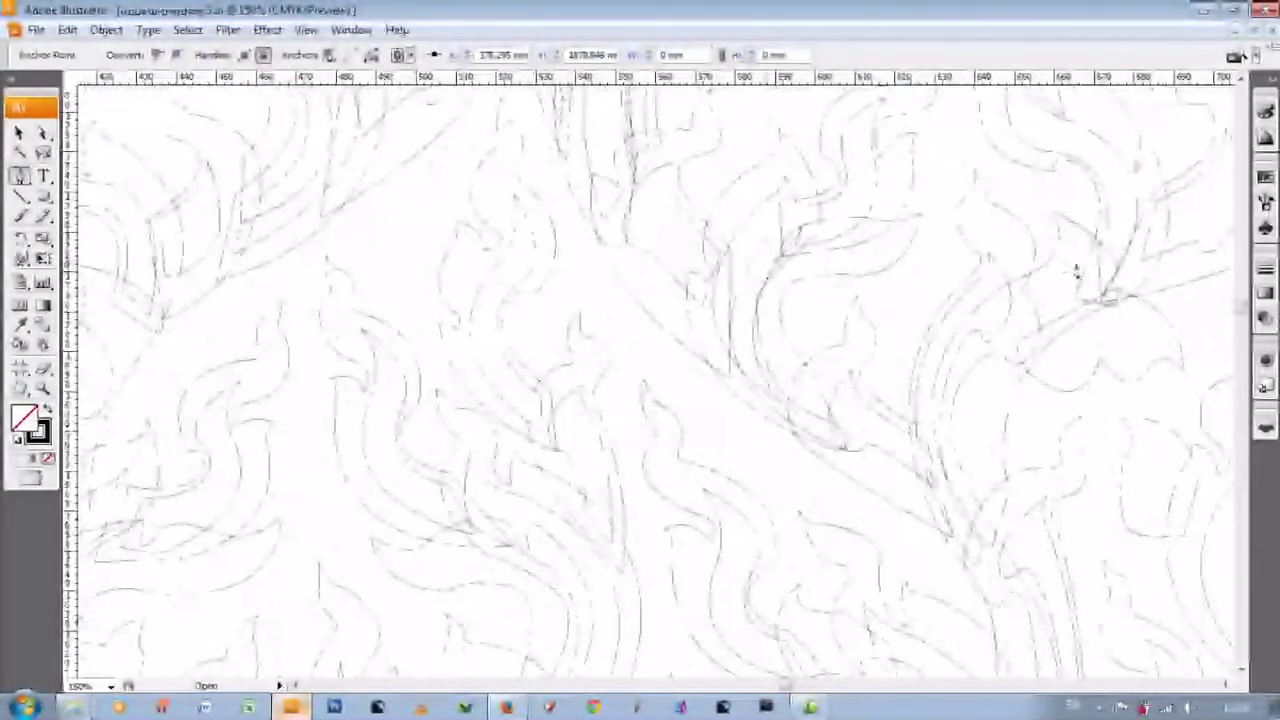
{"action": "scroll", "coordinate": [1063, 545], "scroll_direction": "down", "scroll_amount": 2}
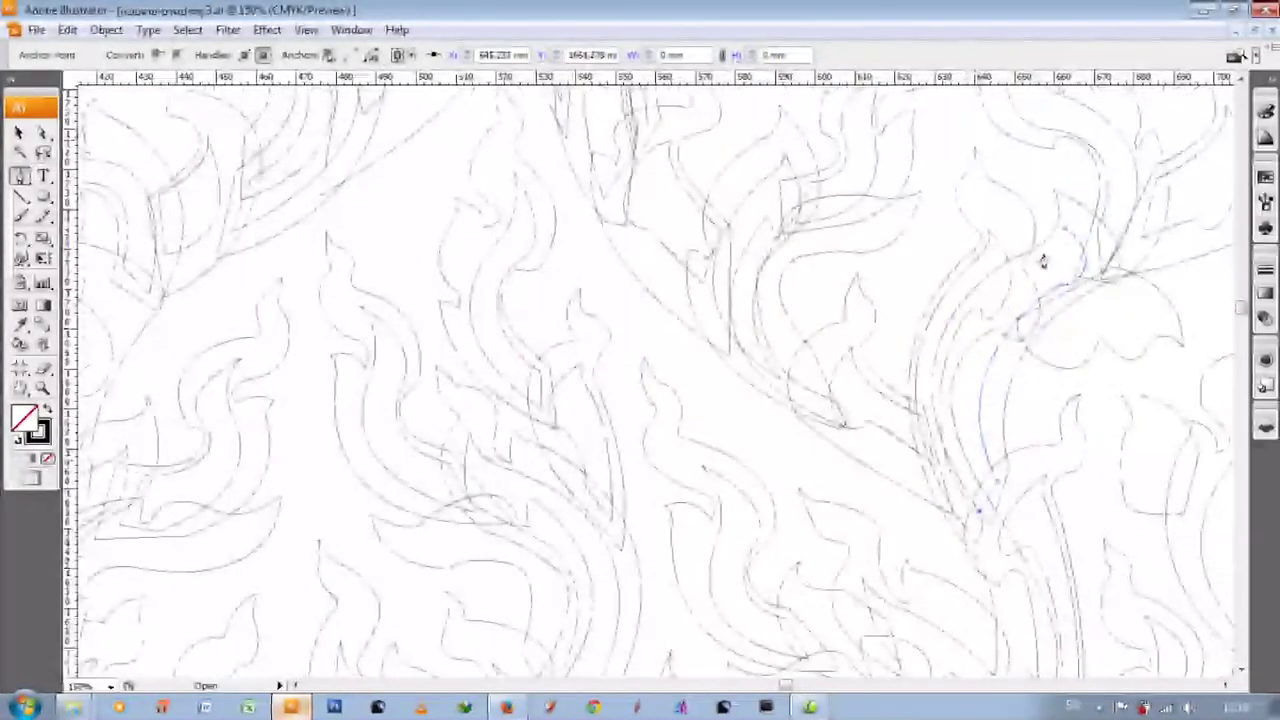
{"action": "scroll", "coordinate": [1043, 257], "scroll_direction": "up", "scroll_amount": 2}
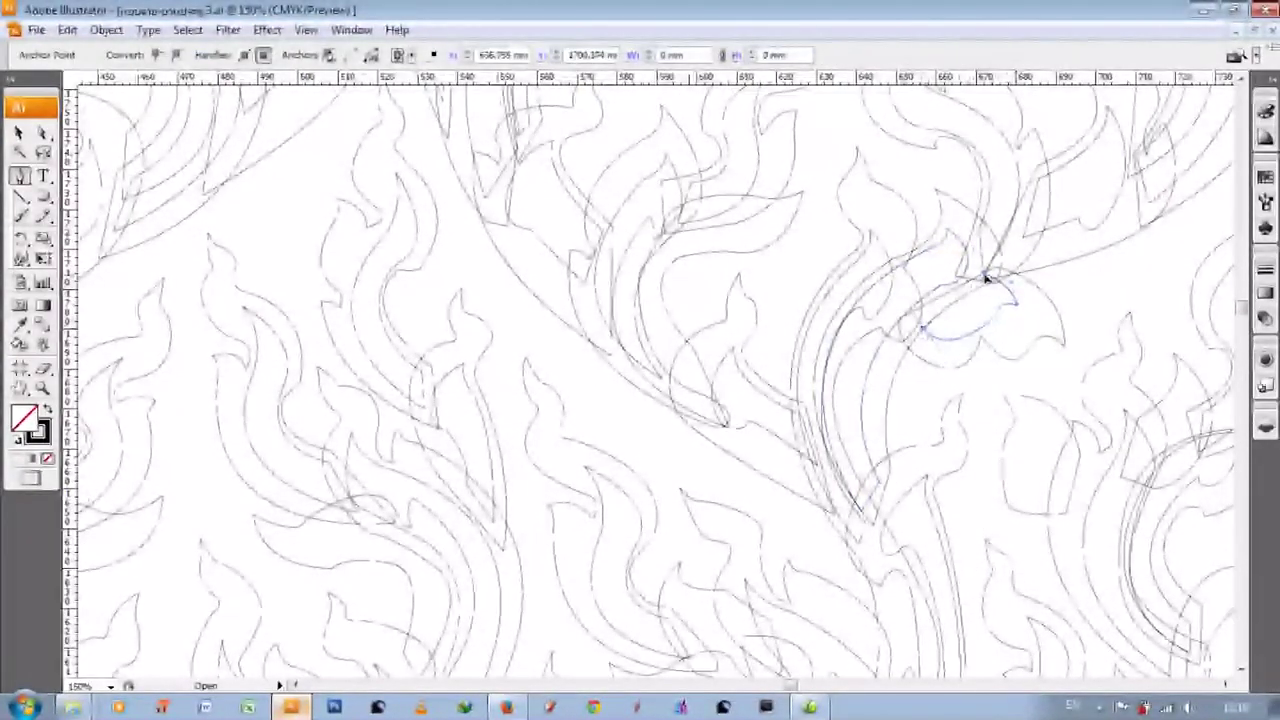
{"action": "scroll", "coordinate": [1032, 268], "scroll_direction": "down", "scroll_amount": 3}
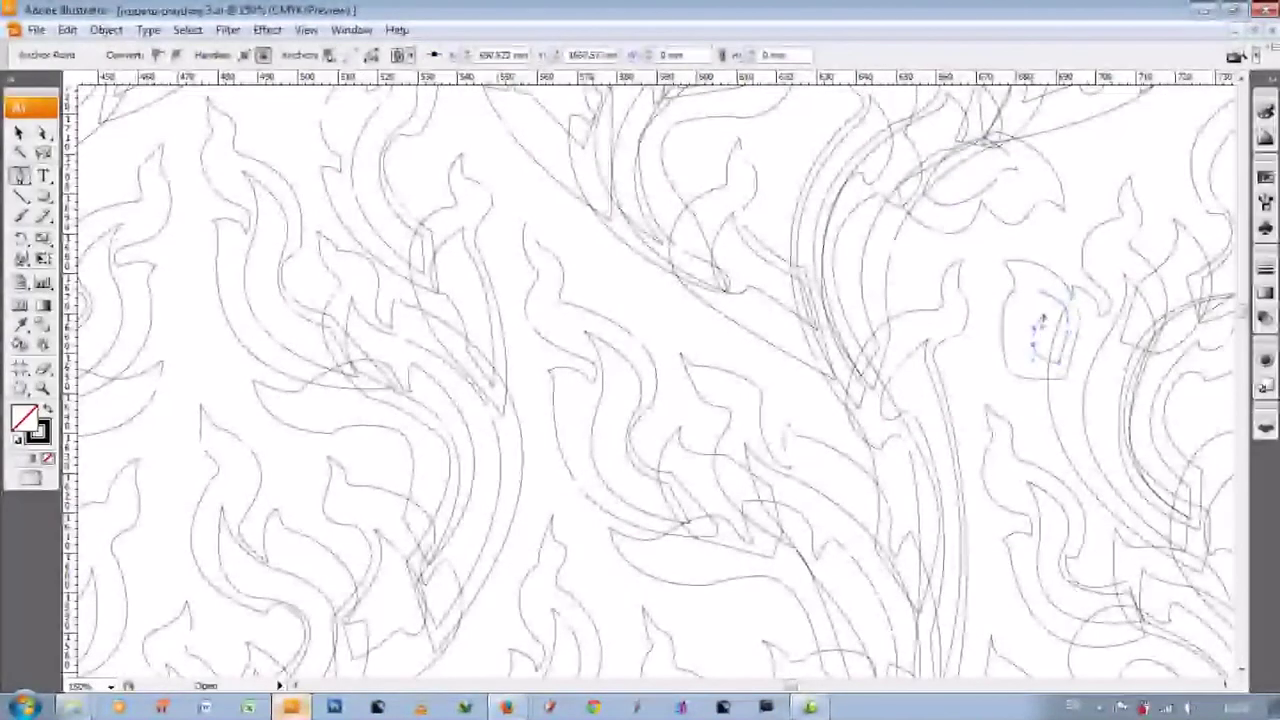
{"action": "scroll", "coordinate": [1041, 295], "scroll_direction": "down", "scroll_amount": 3}
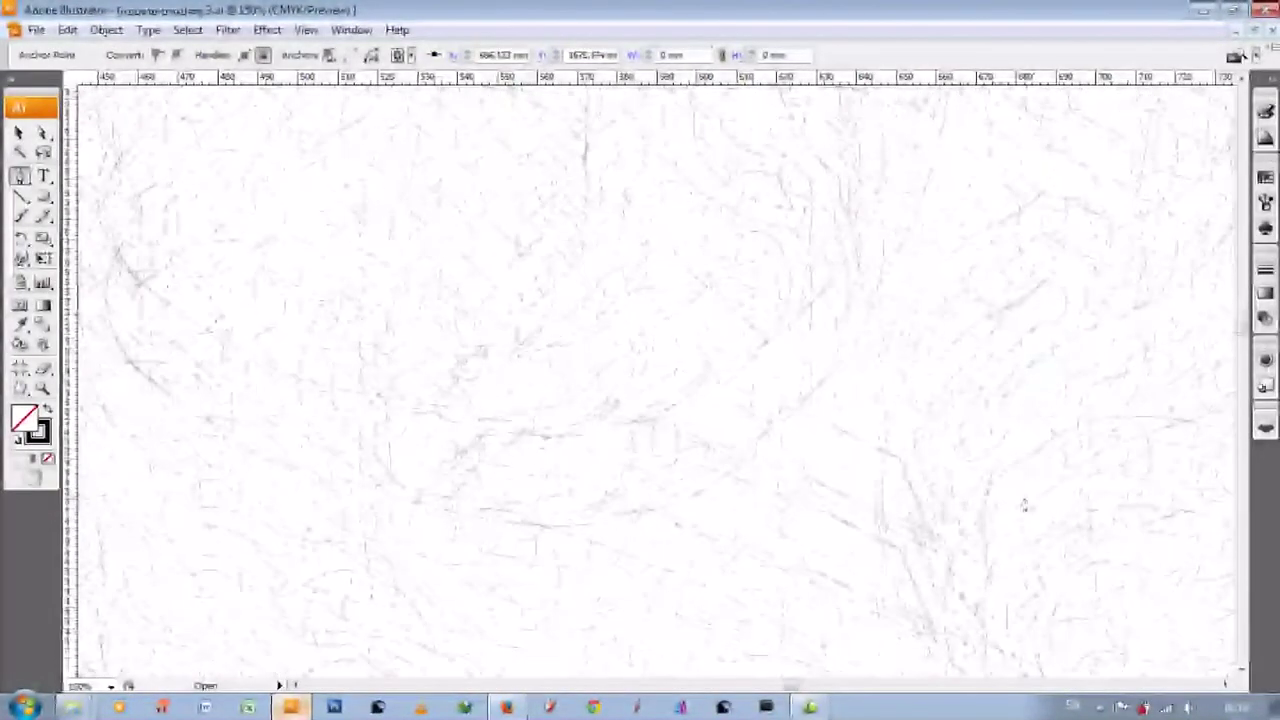
{"action": "key", "text": "v"}
{"action": "key", "text": "ctrl+minus"}
{"action": "key", "text": "ctrl+minus"}
{"action": "key", "text": "ctrl+minus"}
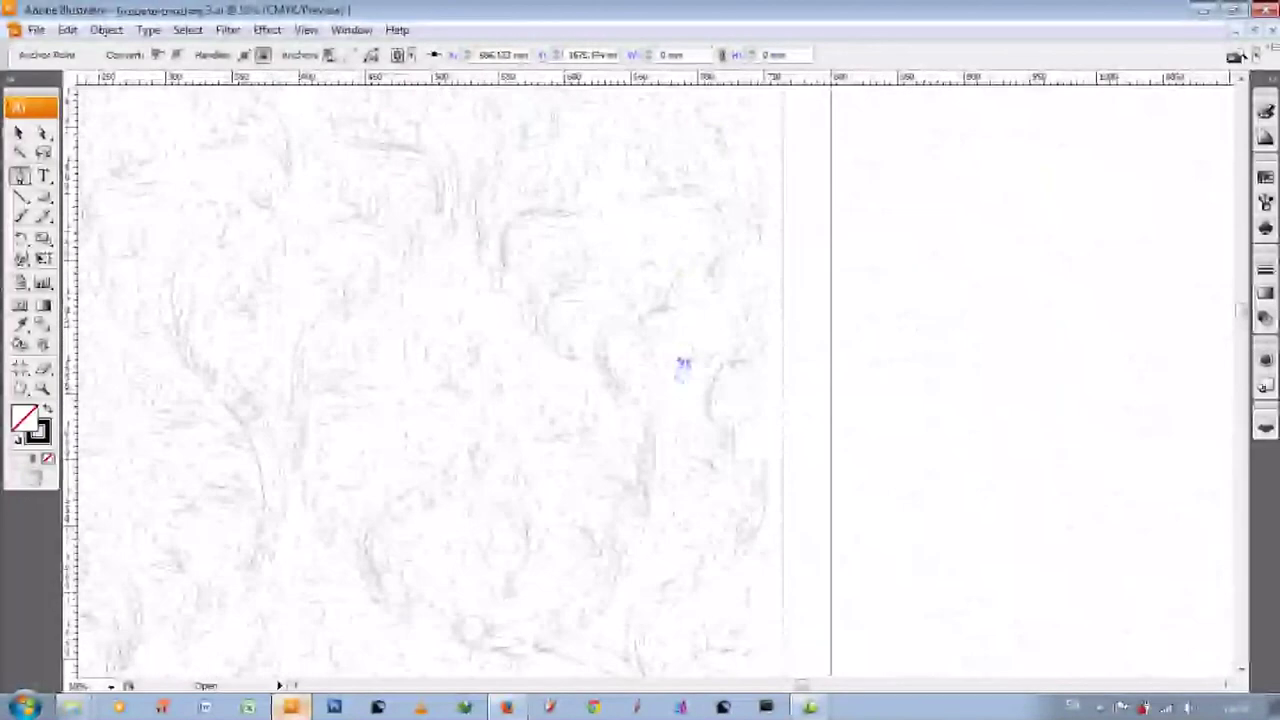
{"action": "key", "text": "ctrl+minus"}
- Zoom to 50% and export the artwork via File > Export in AutoCAD DWG format
{"action": "scroll", "coordinate": [904, 333], "scroll_direction": "down", "scroll_amount": 3}
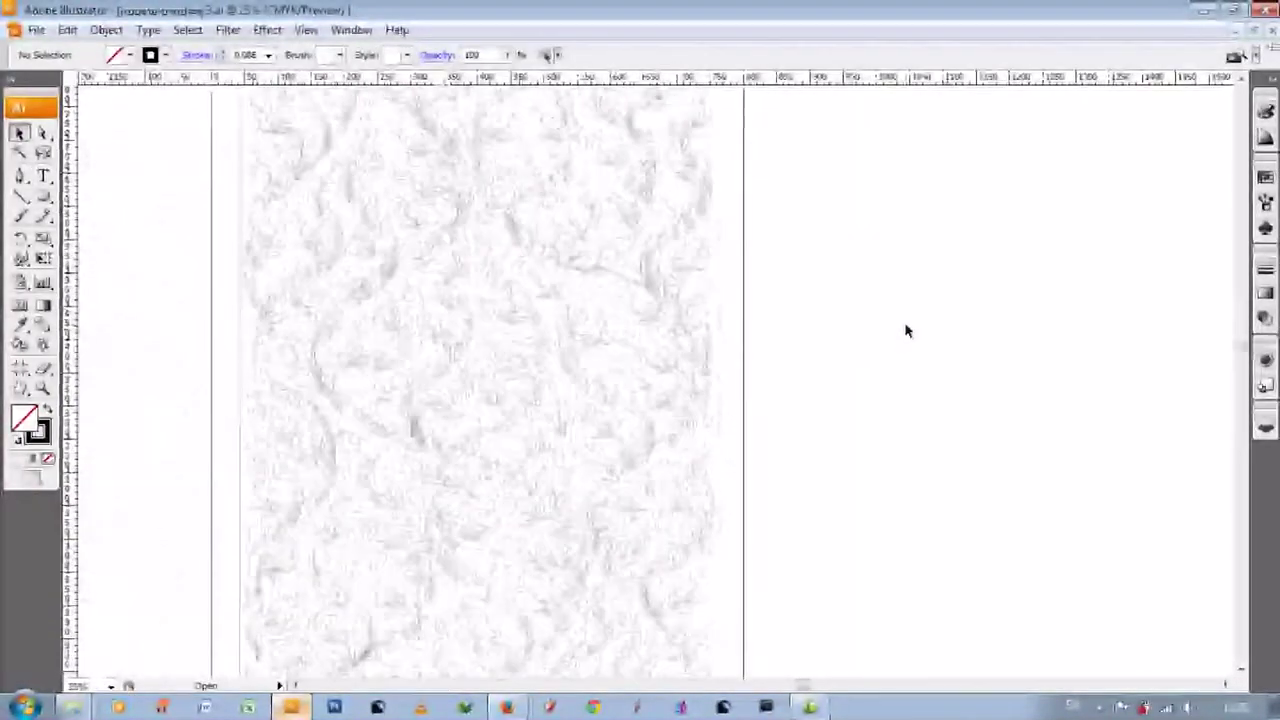
{"action": "scroll", "coordinate": [907, 331], "scroll_direction": "down", "scroll_amount": 2}
{"action": "key", "text": "ctrl+plus"}
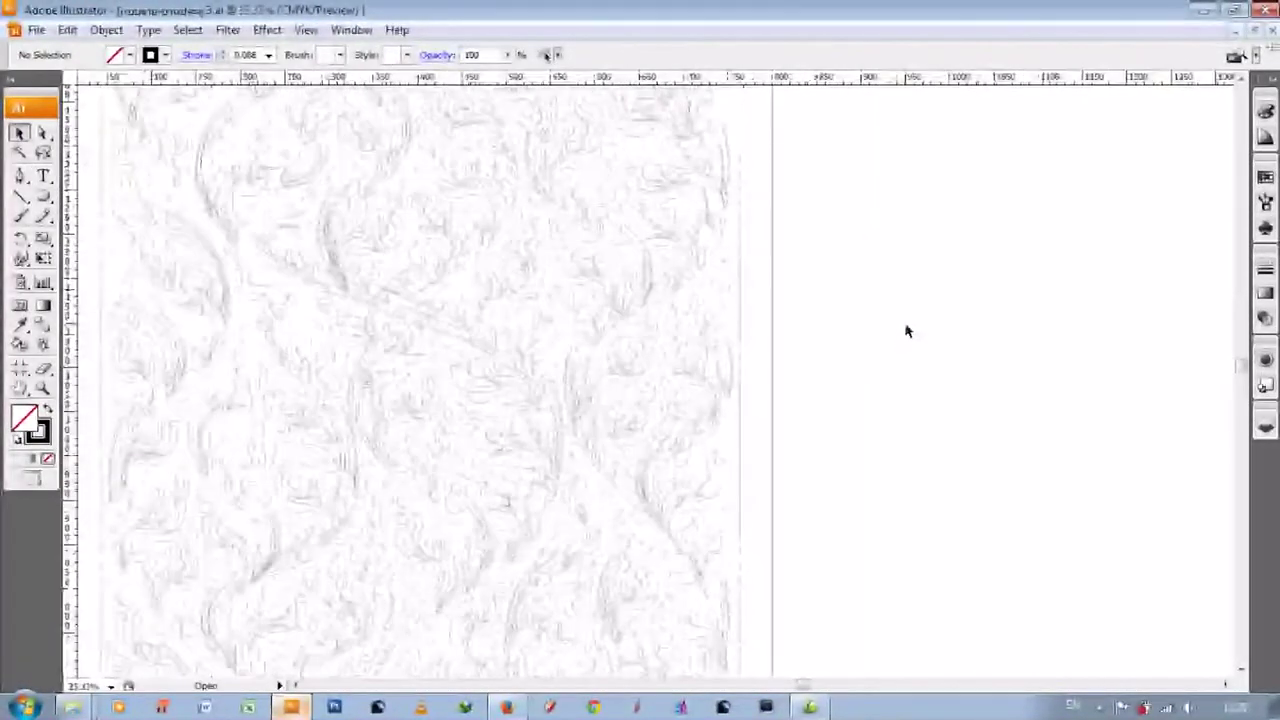
{"action": "key", "text": "ctrl+plus"}
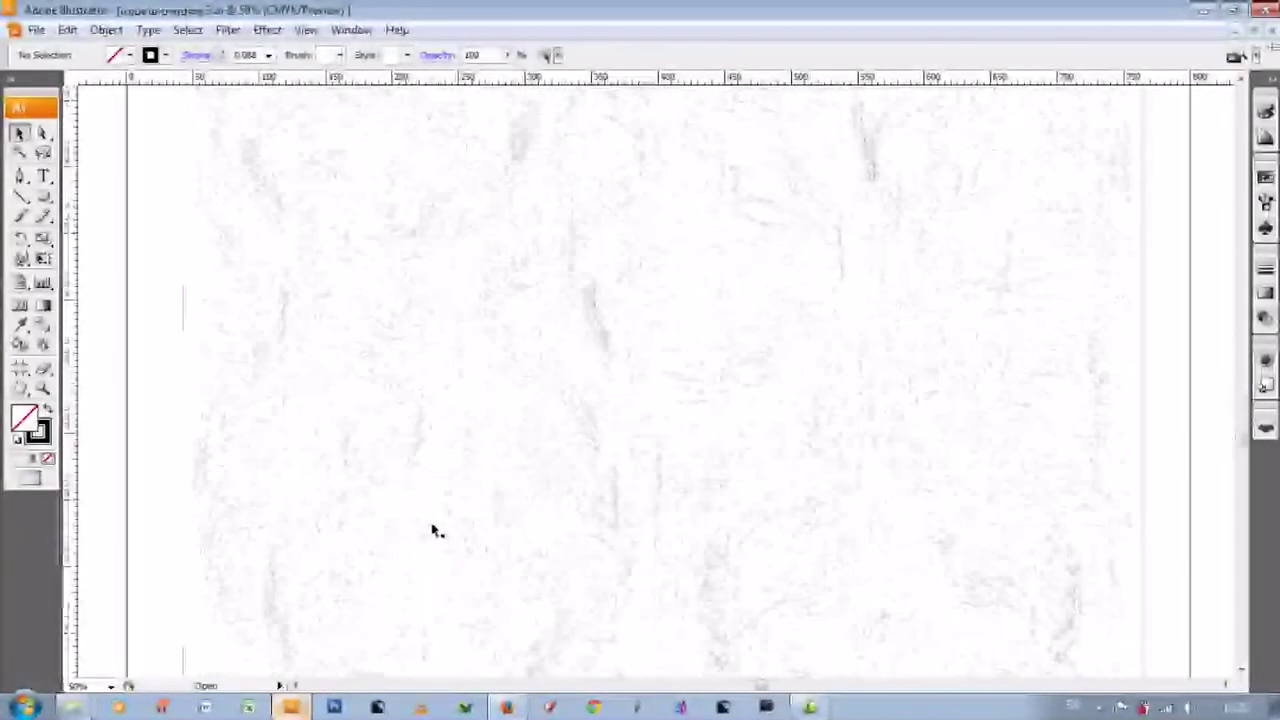
{"action": "left_click", "coordinate": [36, 30]}
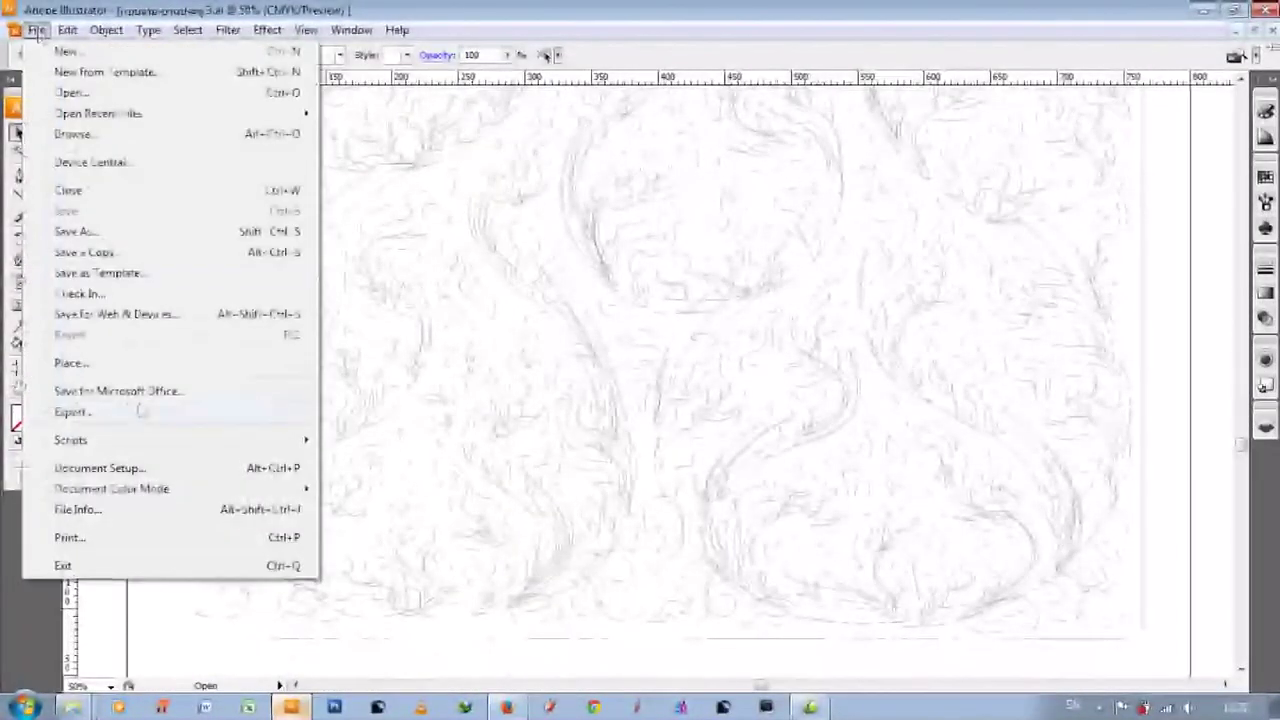
{"action": "left_click", "coordinate": [60, 409]}
{"action": "left_click", "coordinate": [880, 493]}
{"action": "left_click", "coordinate": [884, 494]}
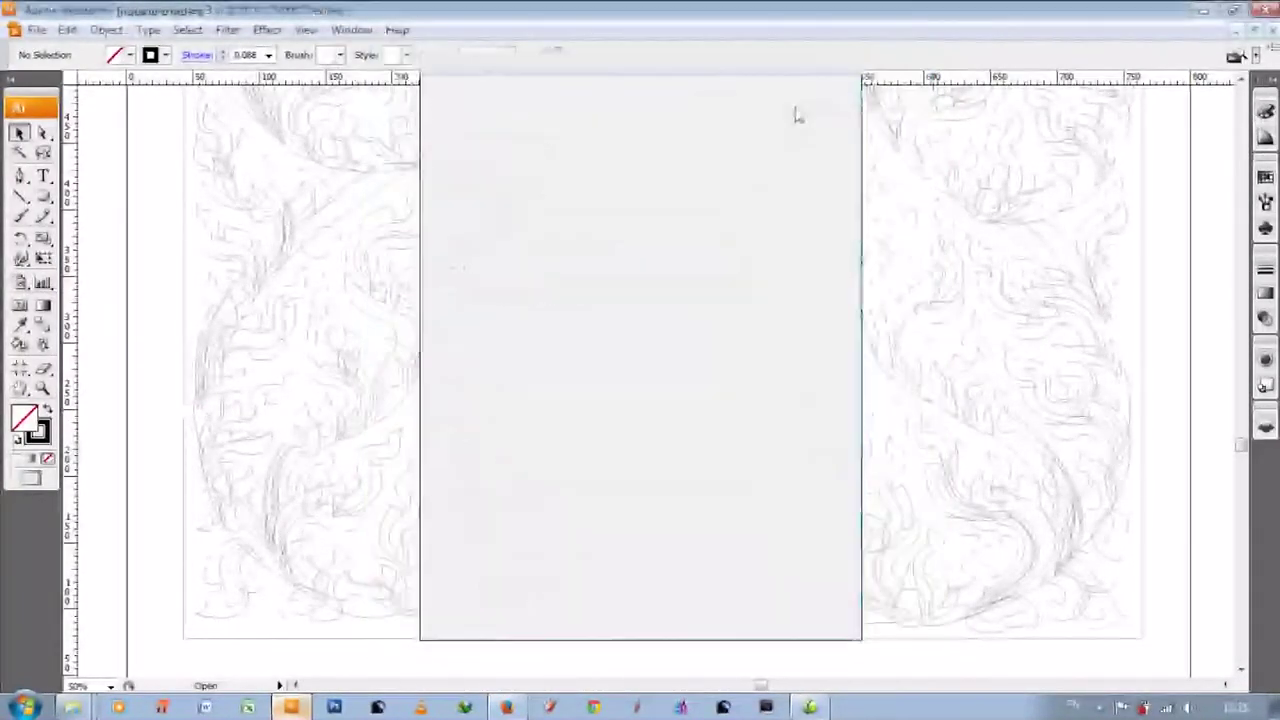